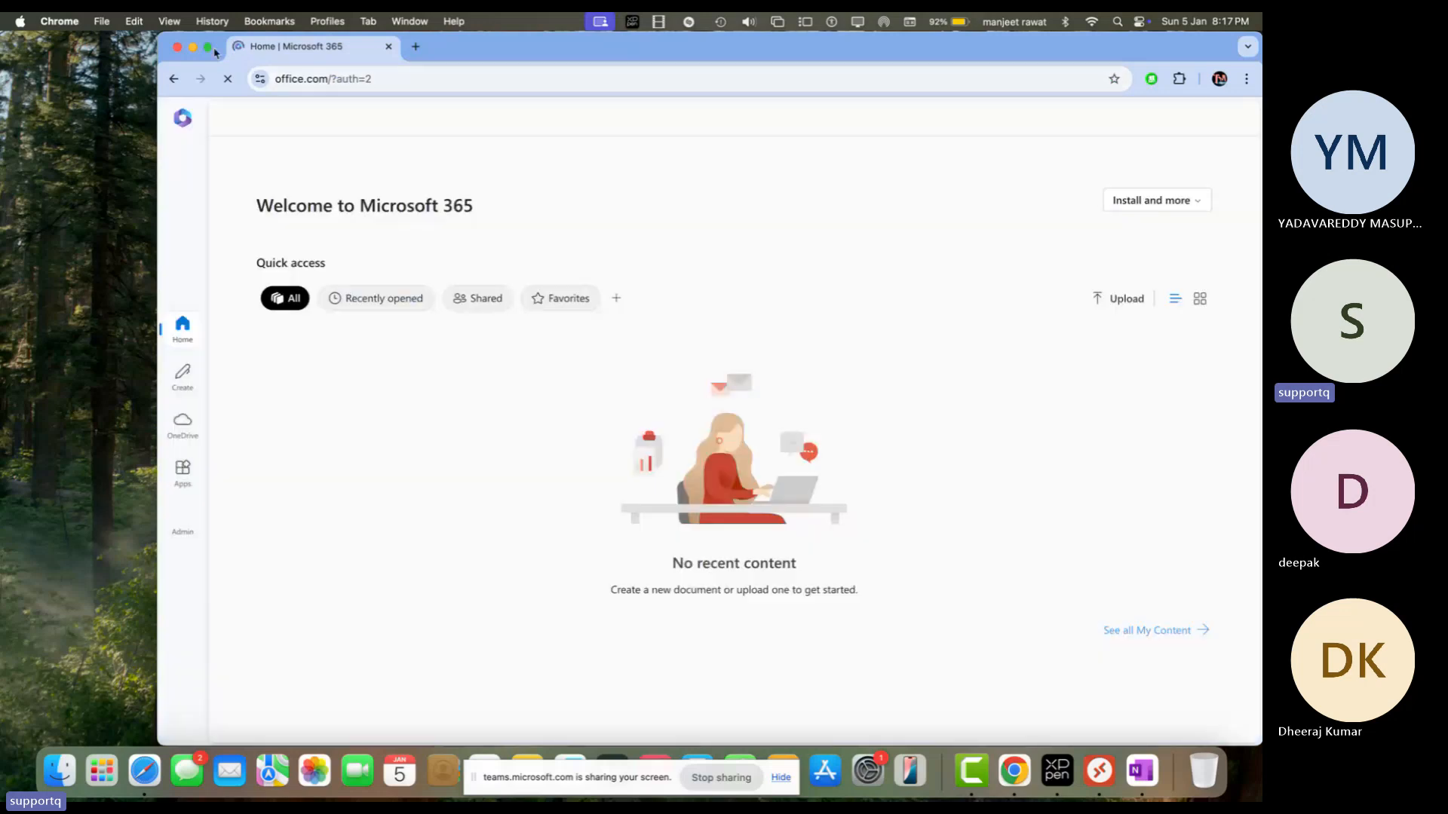
Step: Go from the Microsoft 365 admin center, via Show all, into the Exchange admin center
left_click(72, 118)
left_click(121, 351)
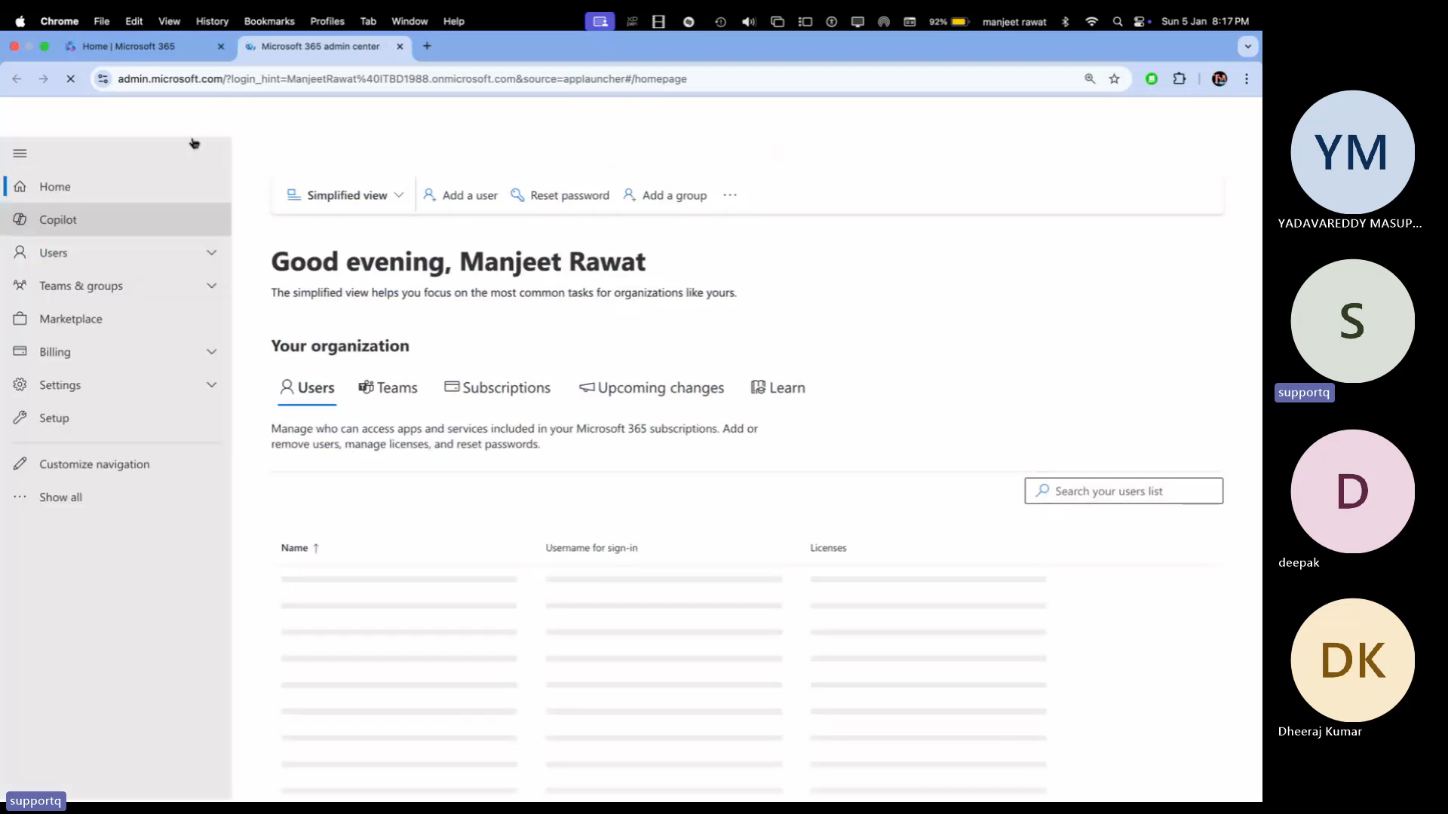
left_click(73, 497)
left_click(62, 611)
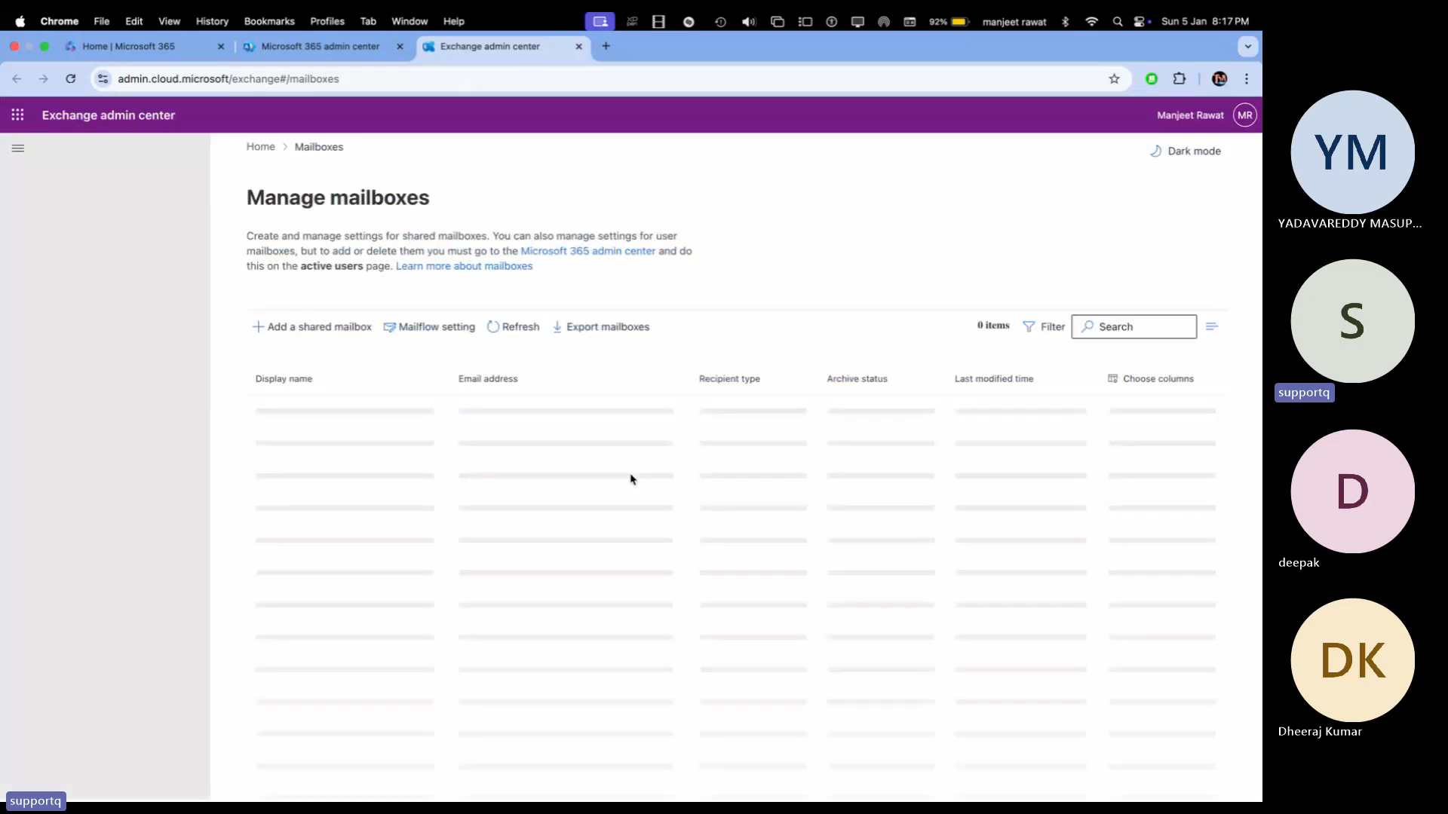
Step: Expand Recipients and open the telnet mailbox from the Manage mailboxes list
left_click(83, 213)
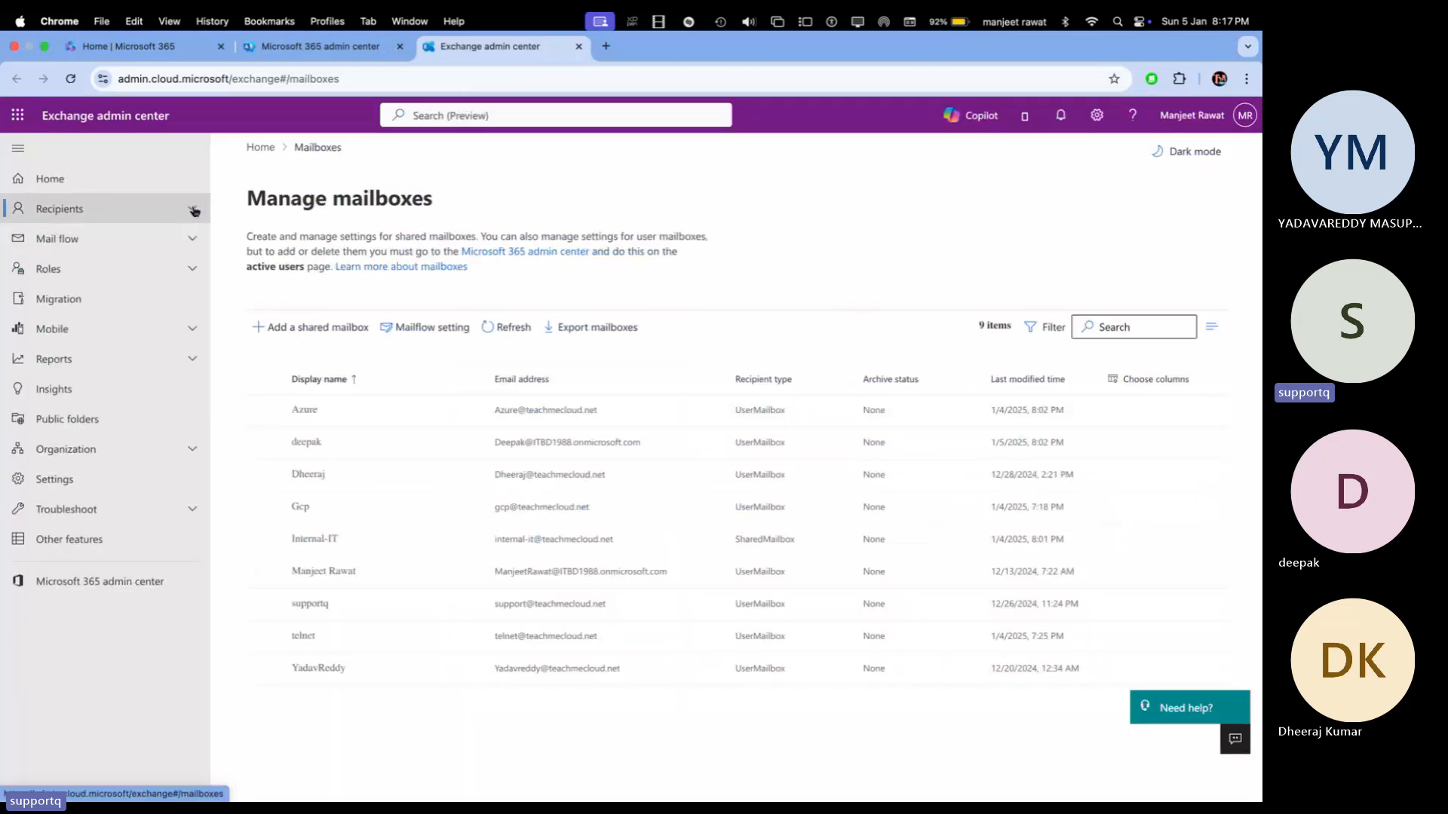
left_click(47, 215)
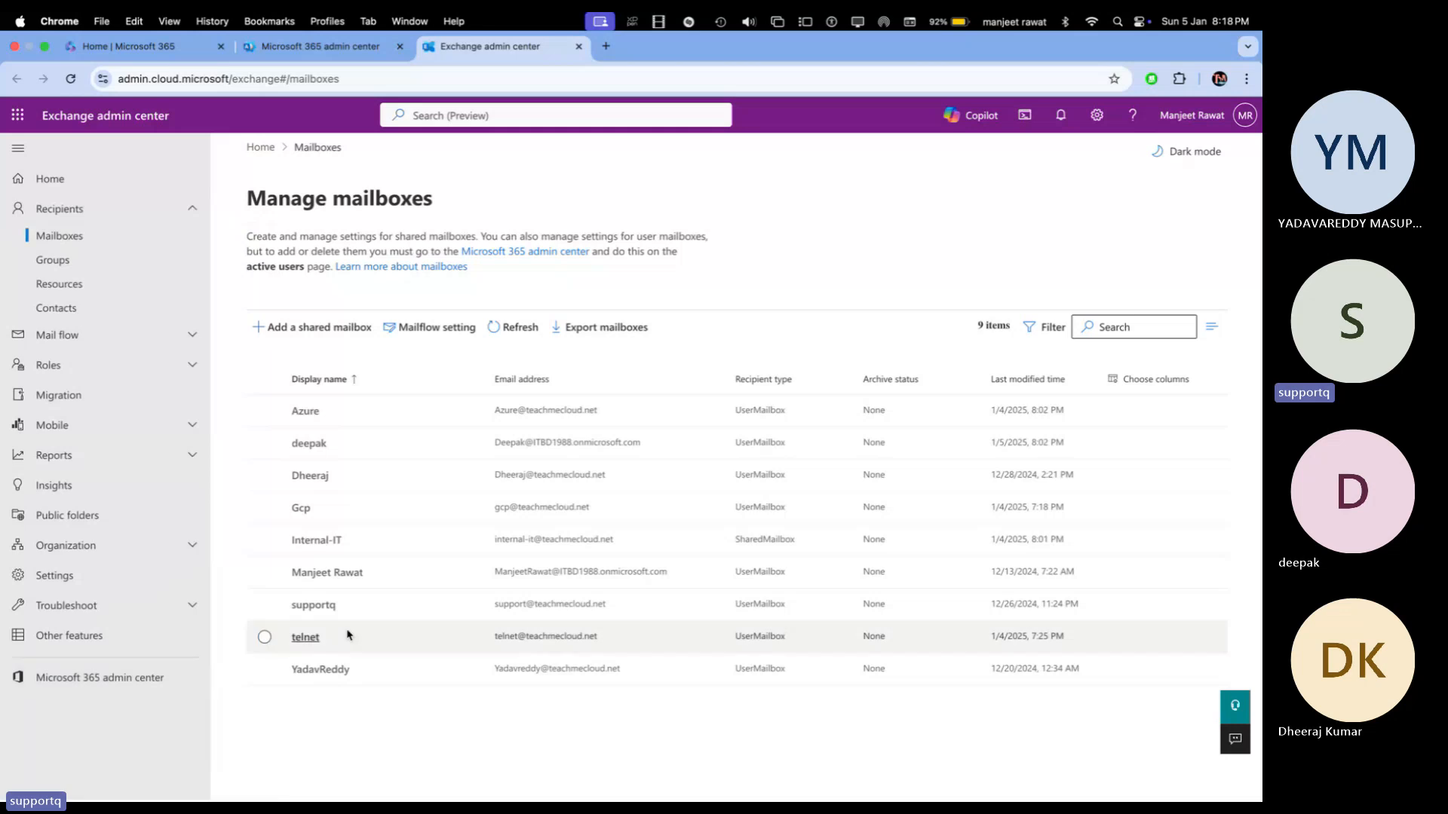
left_click(307, 638)
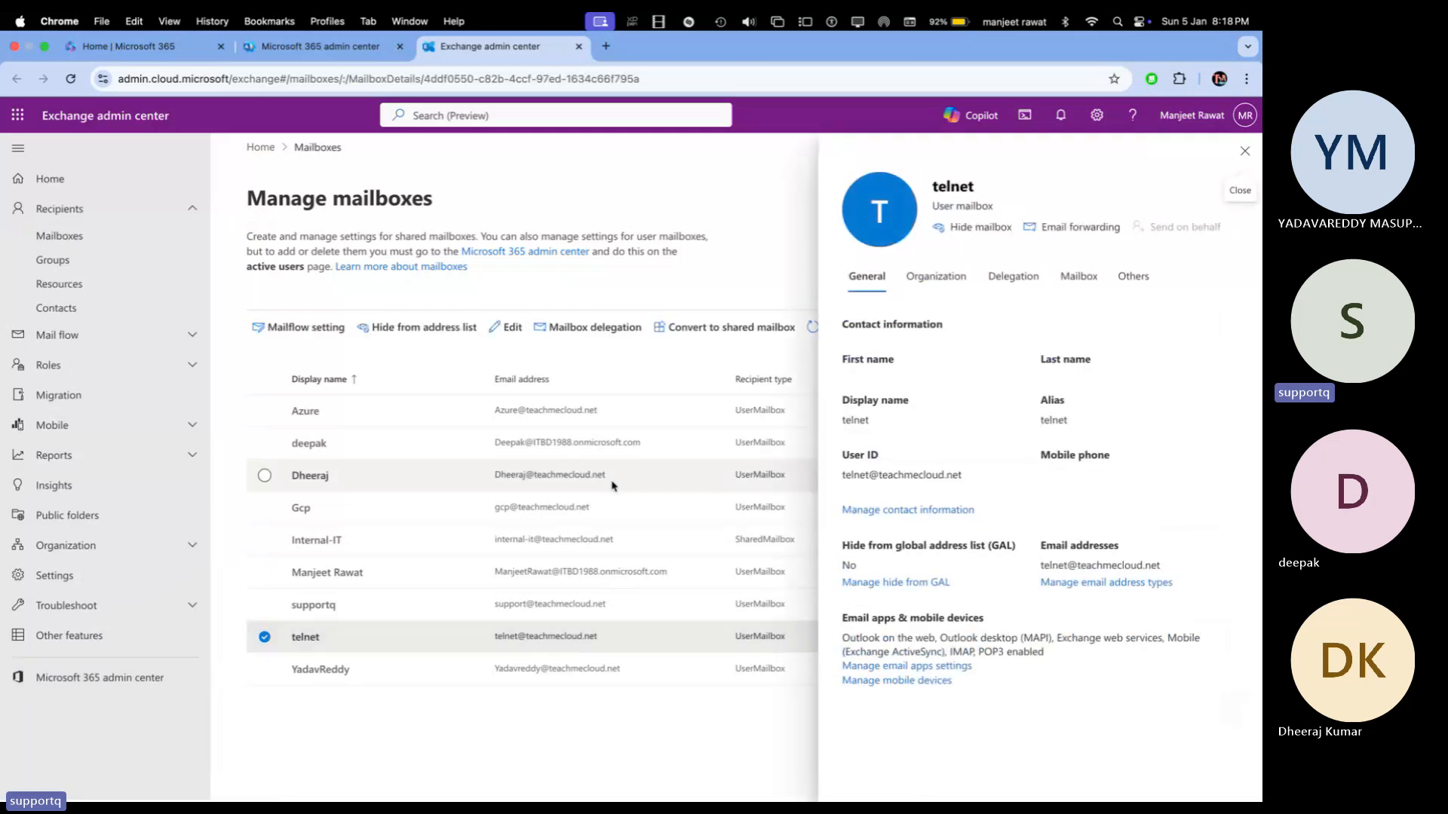
Step: Look through telnet's Organization, Delegation, Mailbox and Others tabs, then close the pane
left_click(935, 276)
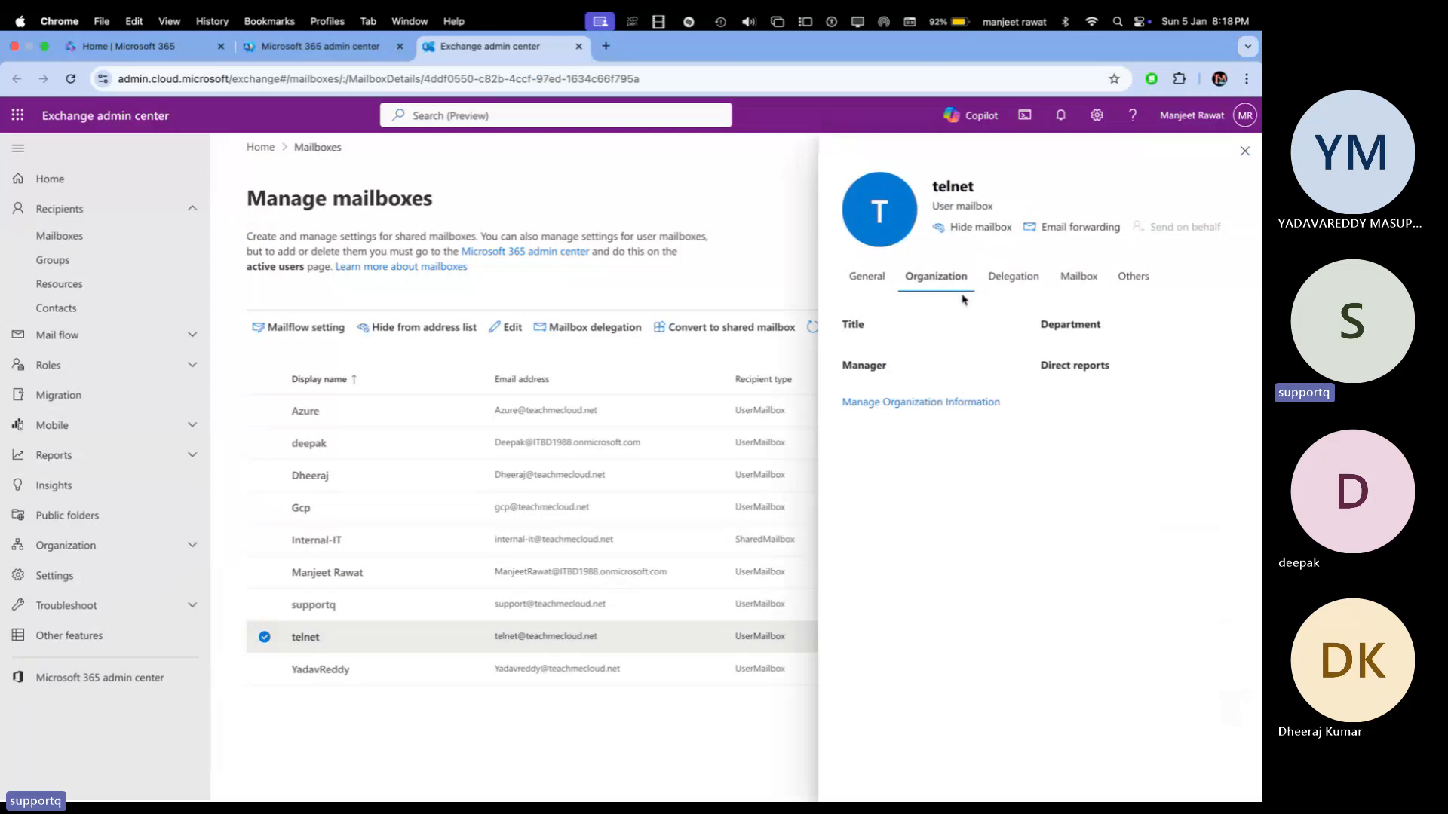
left_click(1014, 276)
left_click(1078, 277)
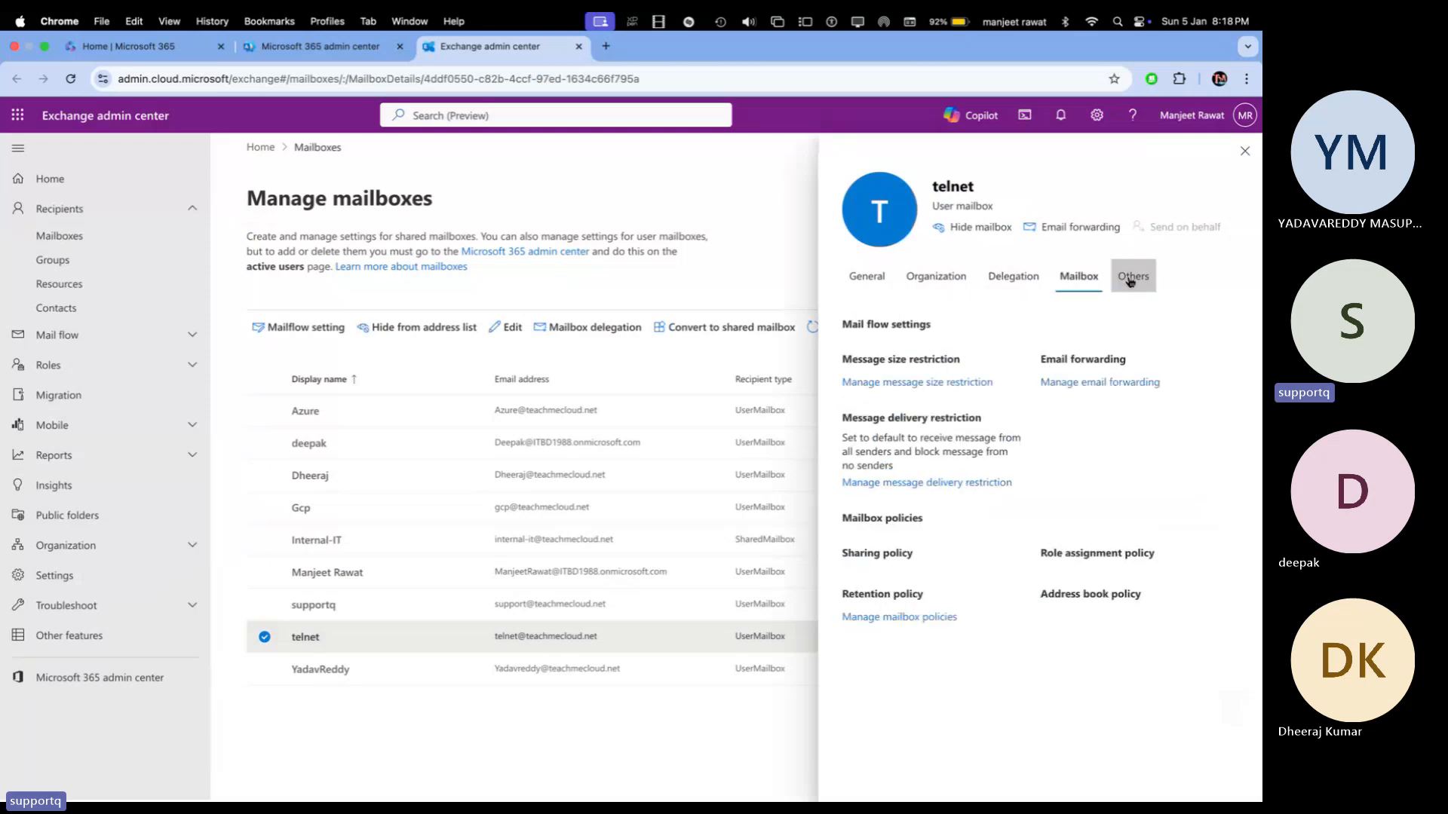
left_click(1130, 279)
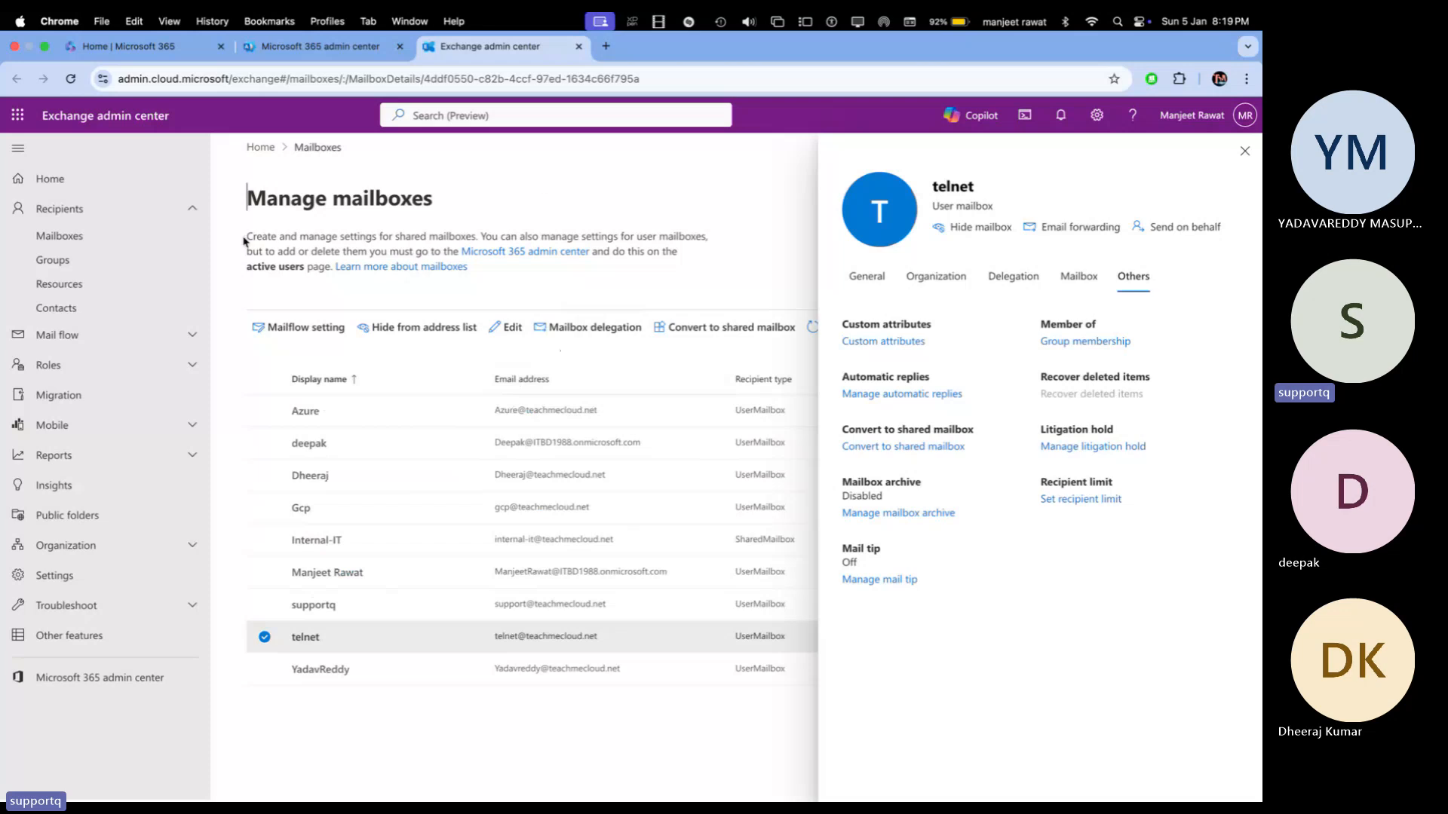
left_click(1245, 151)
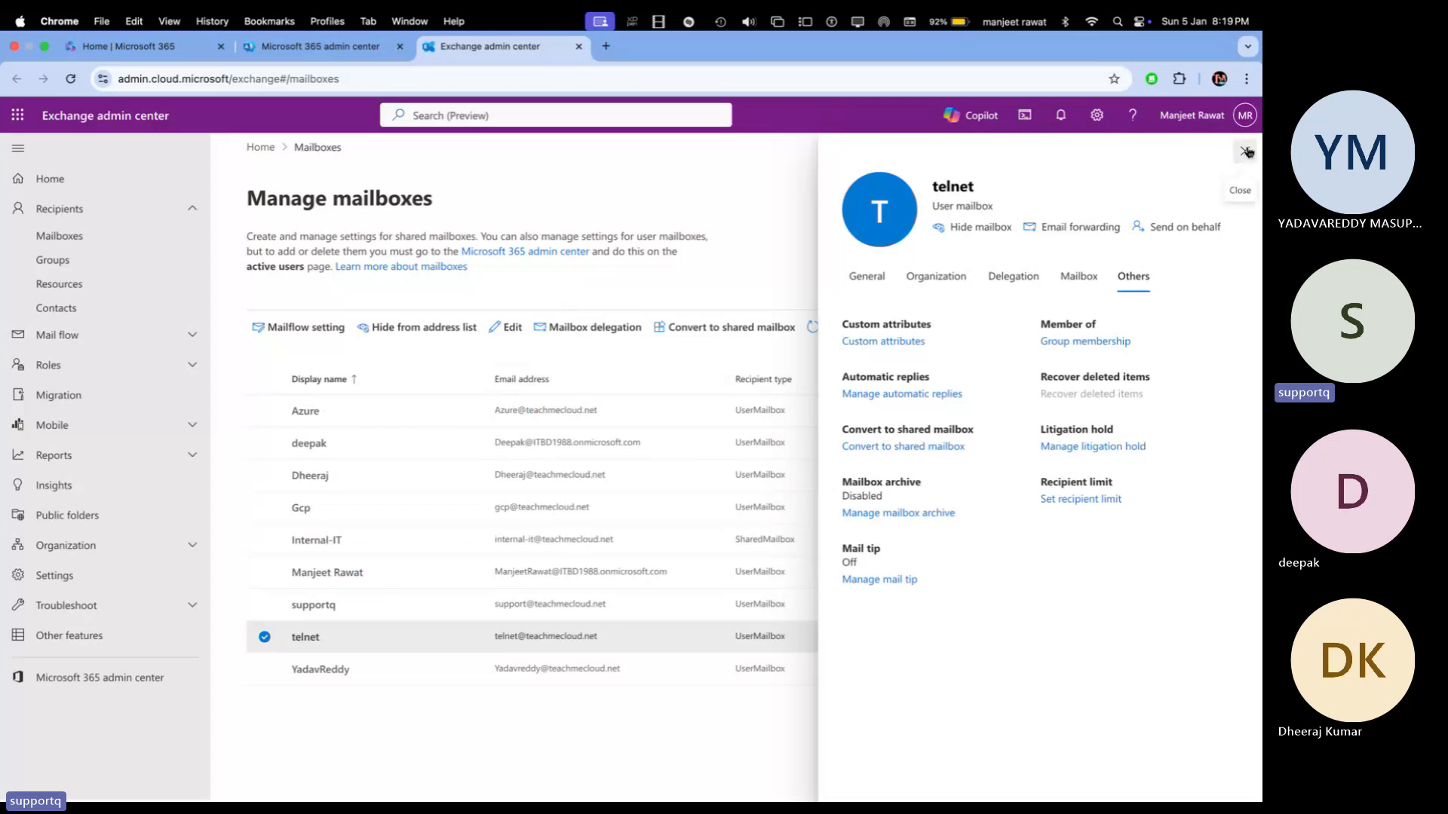
Step: Open Recipients > Groups to list All Company, IT-Department and ITBD
left_click(80, 264)
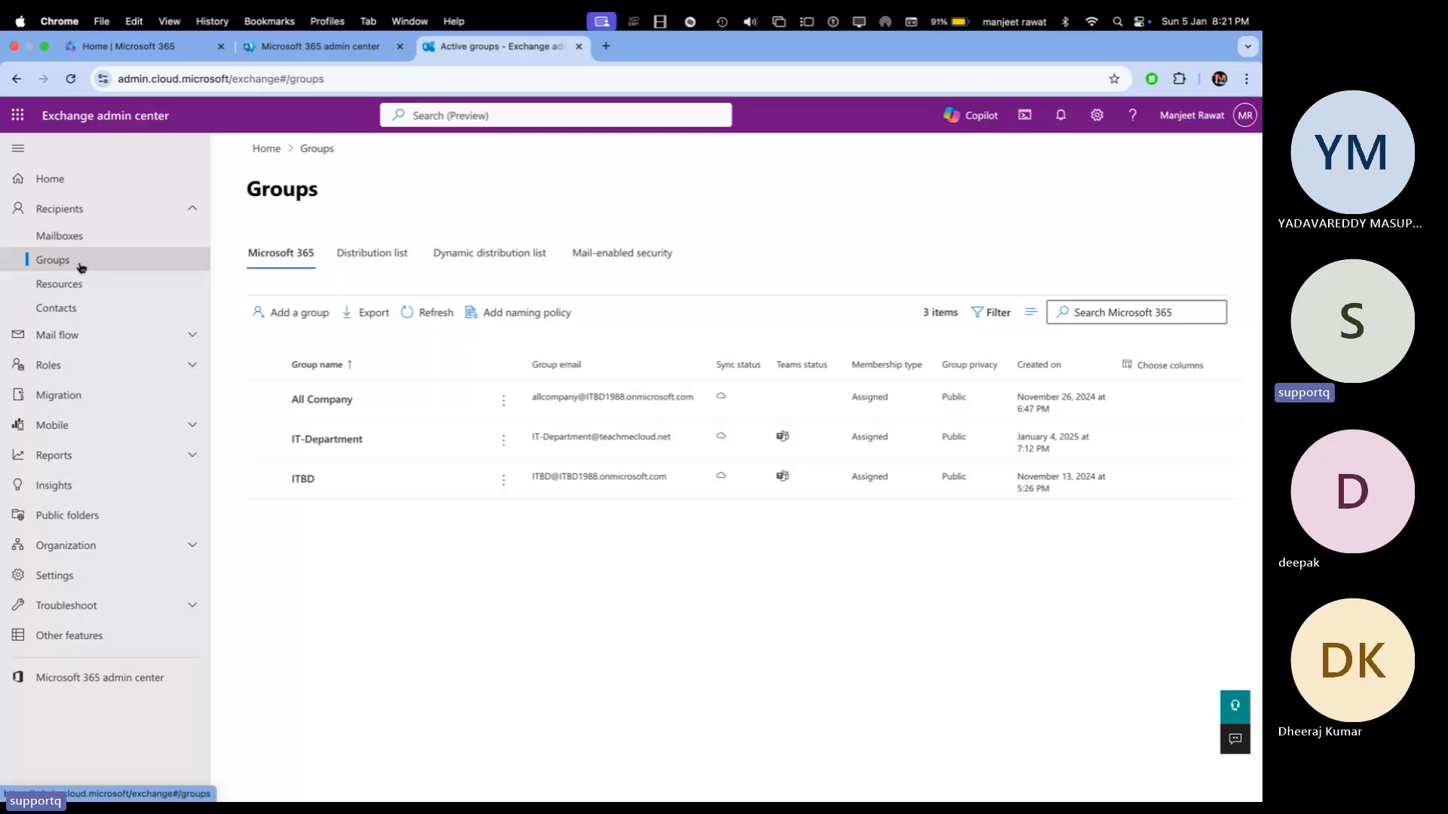
Step: Switch desktops to the OneNote MS-Exchange Admin Portal notes page
key("ctrl+Right")
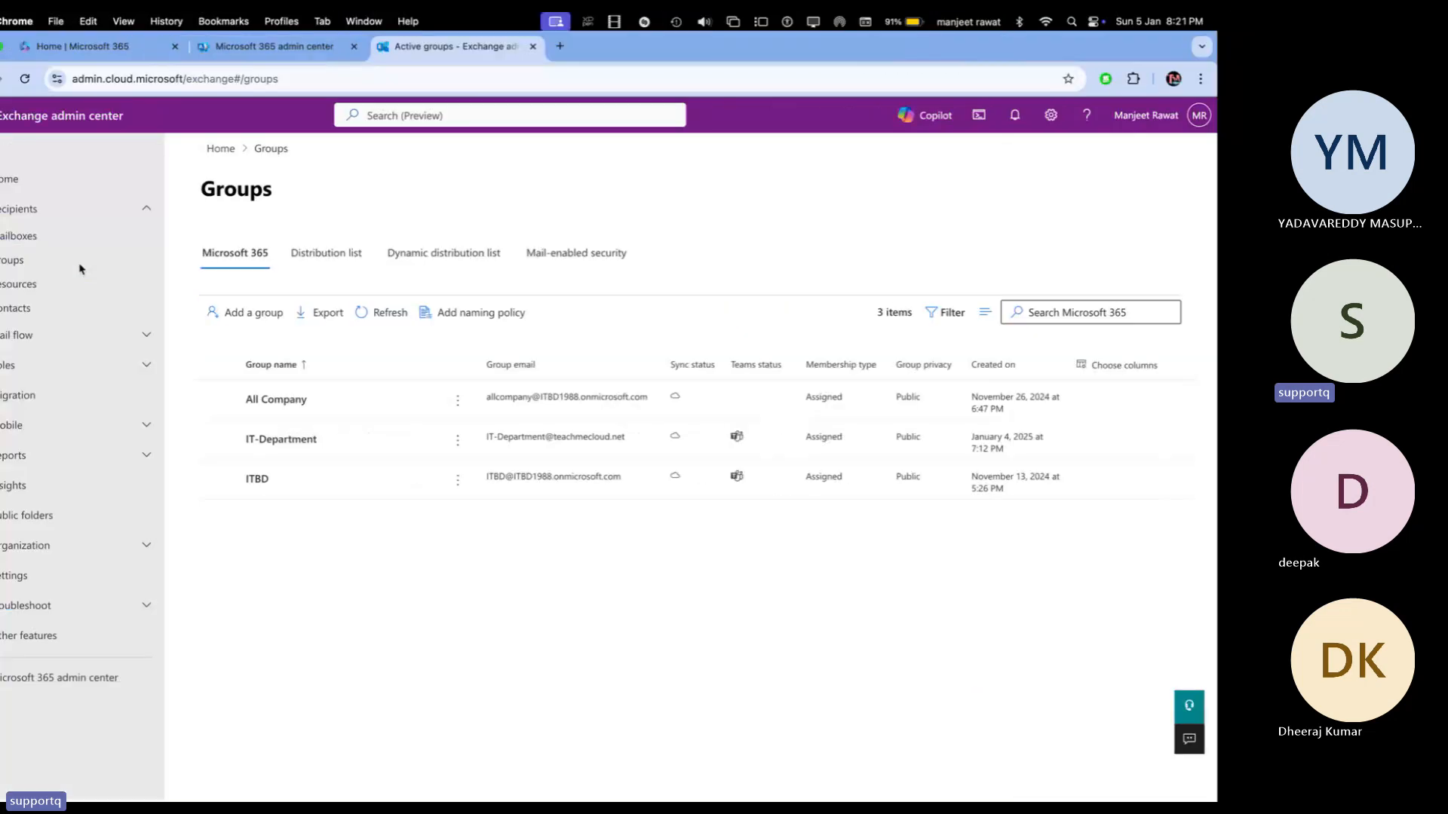
key("ctrl+Right")
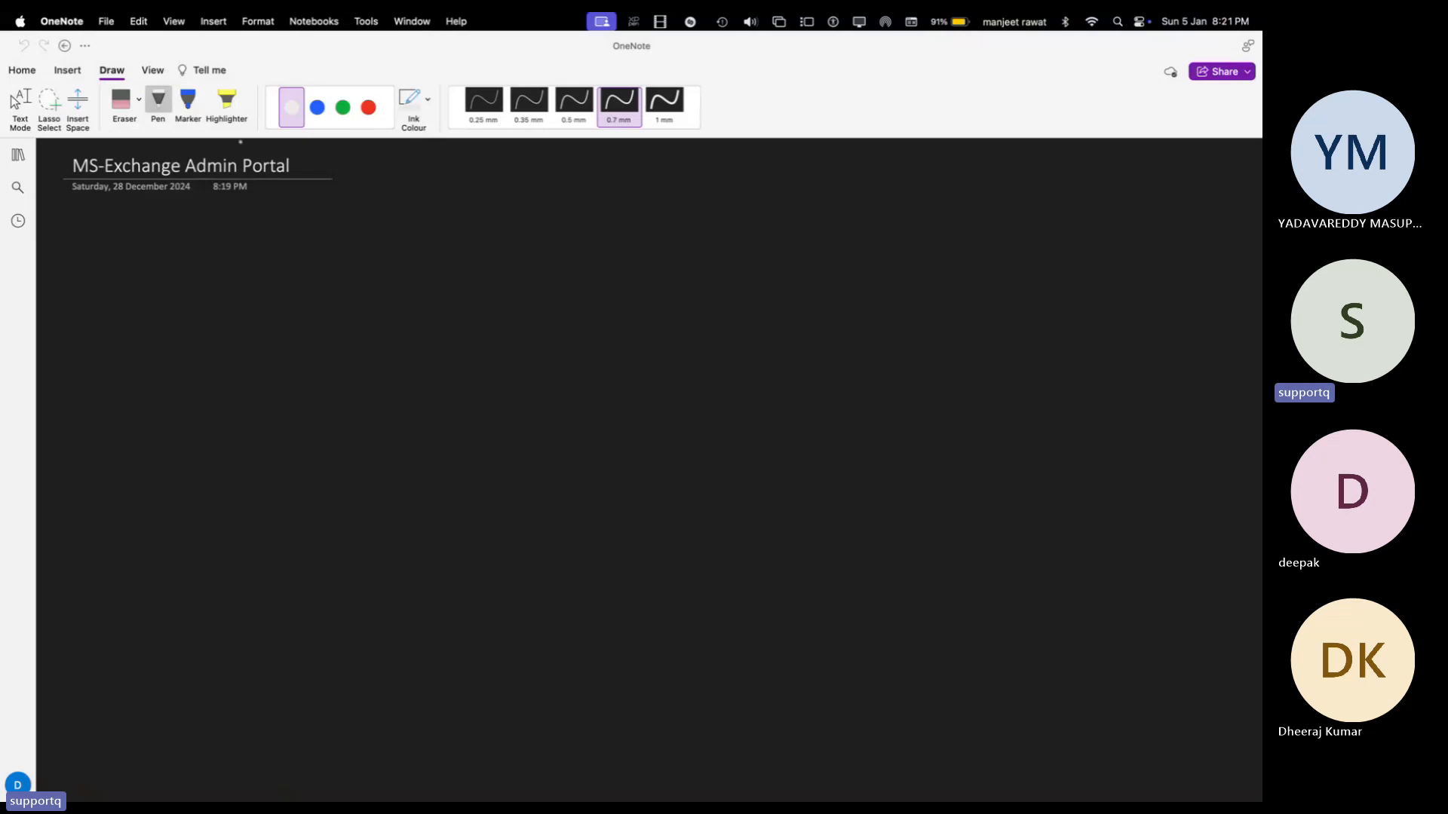
Step: Handwrite 'Exchange Admin Center' as a green heading with an opening bracket
left_click(344, 107)
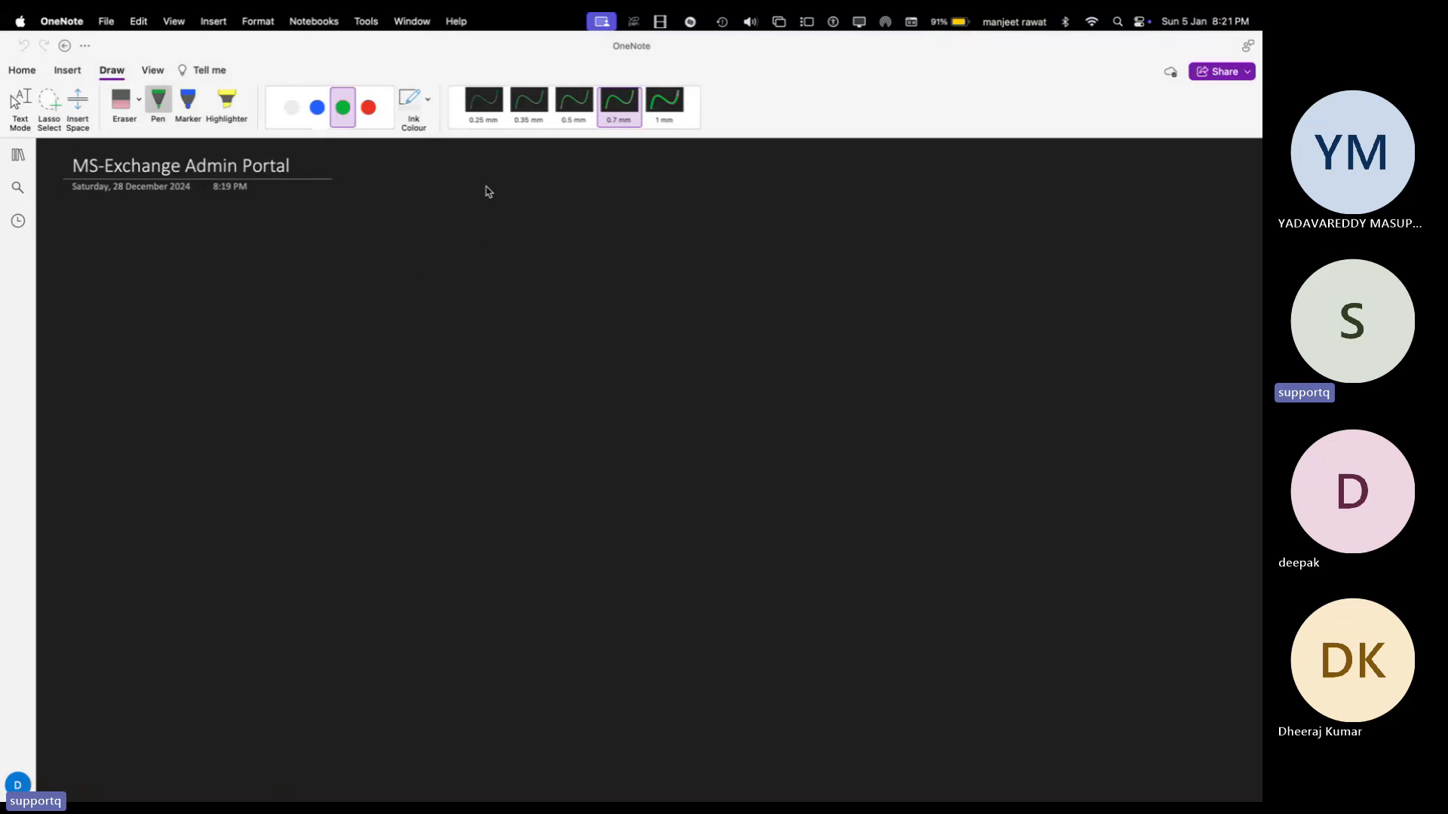
mouse_move(483, 201)
left_mouse_down()
mouse_move(475, 225)
mouse_move(490, 223)
left_mouse_up()
left_click_drag(478, 214, 495, 200)
mouse_move(495, 208)
left_mouse_down()
mouse_move(540, 221)
mouse_move(553, 245)
mouse_move(577, 215)
mouse_move(623, 214)
left_mouse_up()
left_click(524, 199)
left_click_drag(633, 211, 744, 228)
left_click_drag(756, 215, 793, 227)
mouse_move(788, 221)
left_mouse_down()
mouse_move(807, 230)
mouse_move(857, 199)
mouse_move(828, 237)
left_mouse_up()
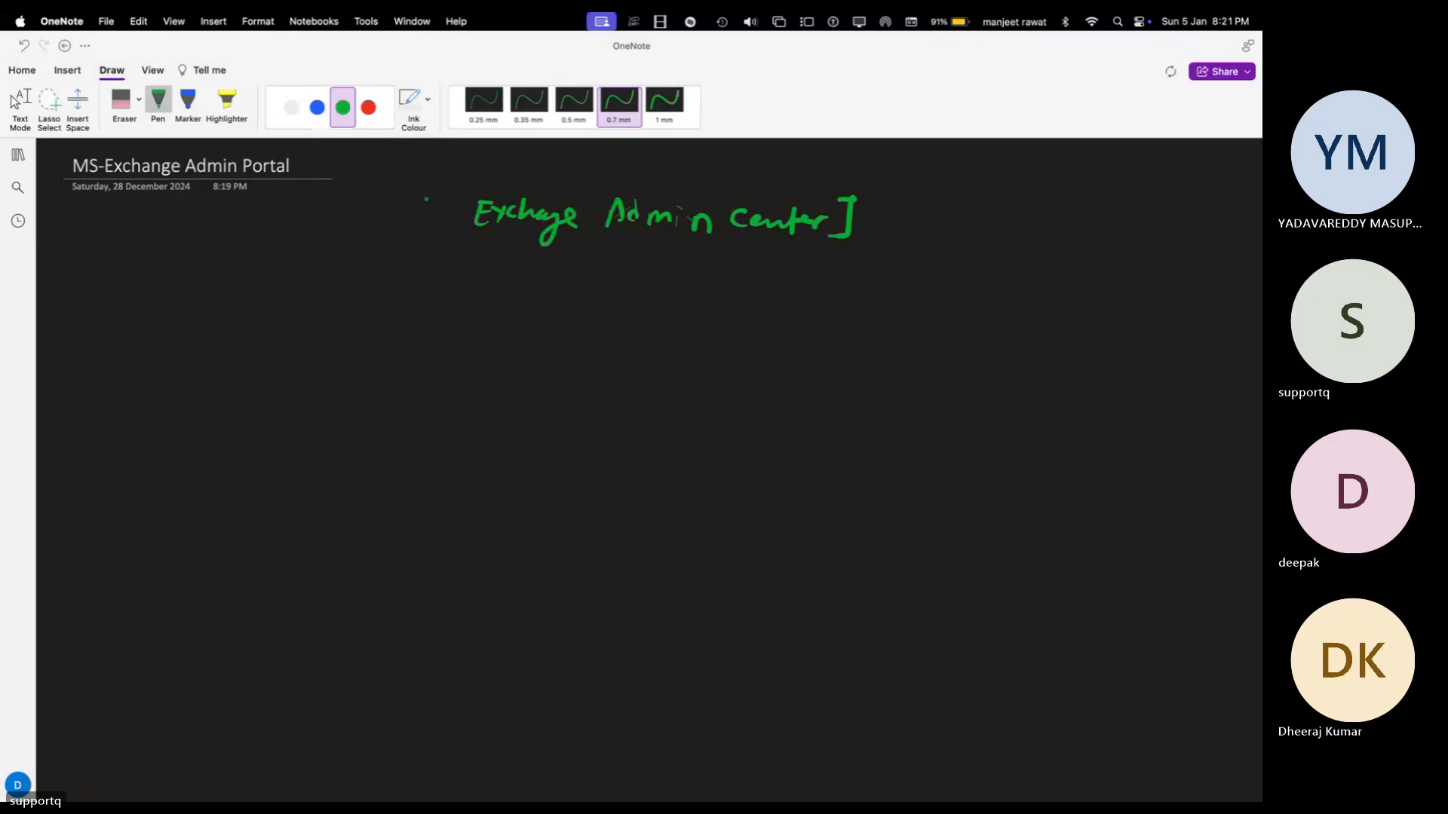
mouse_move(445, 188)
left_mouse_down()
mouse_move(430, 225)
mouse_move(441, 235)
left_mouse_up()
Step: In blue, write MS365 Group, D.L and D.D.L beneath the heading
left_click(320, 109)
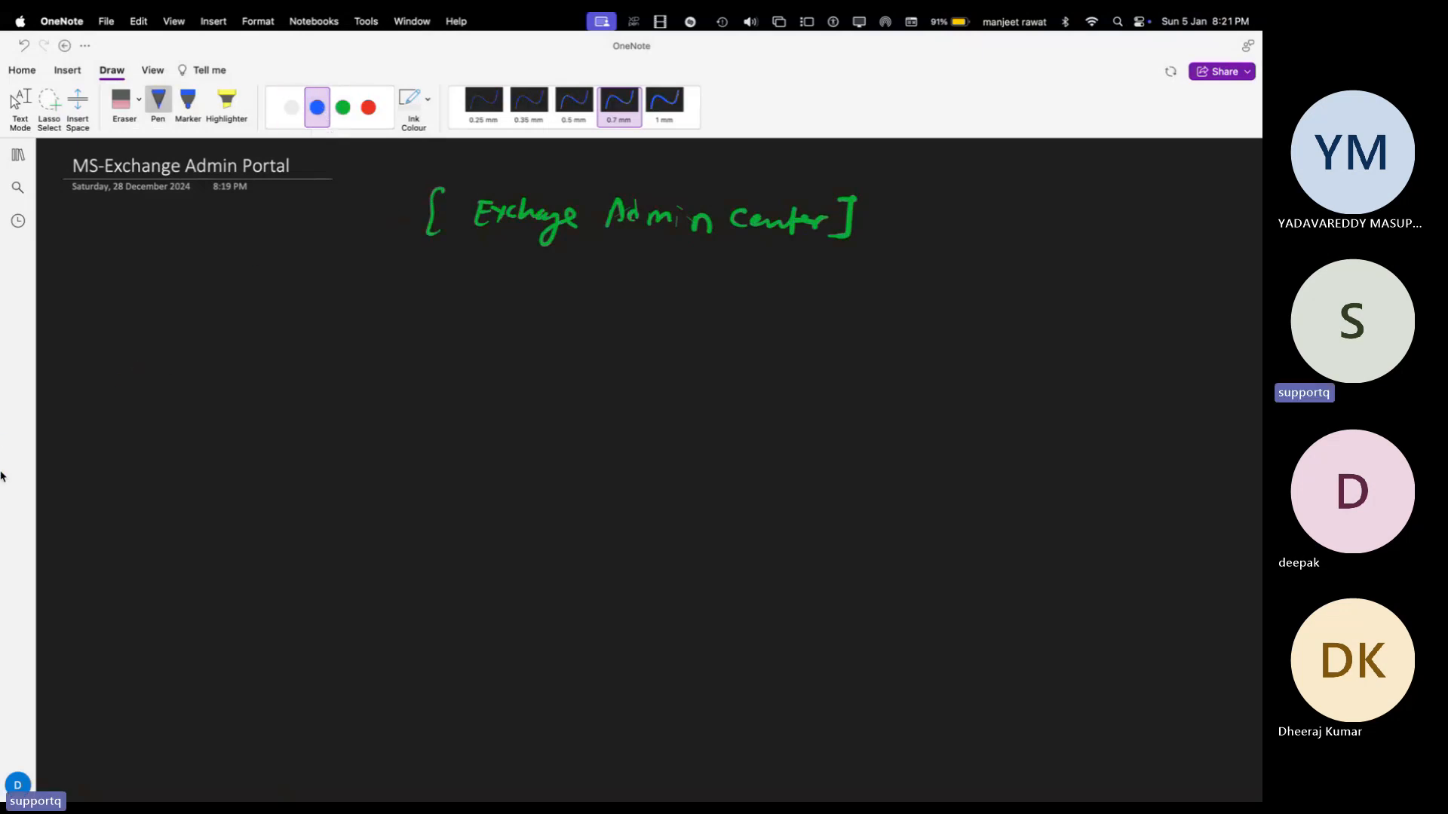
mouse_move(155, 351)
left_mouse_down()
mouse_move(209, 354)
mouse_move(215, 341)
mouse_move(241, 354)
mouse_move(254, 338)
left_mouse_up()
left_click_drag(256, 344, 282, 347)
mouse_move(296, 344)
left_mouse_down()
mouse_move(354, 360)
mouse_move(369, 345)
left_mouse_up()
left_click(497, 343)
mouse_move(503, 322)
left_mouse_down()
mouse_move(495, 347)
mouse_move(556, 345)
left_mouse_up()
left_click(525, 339)
left_click(697, 344)
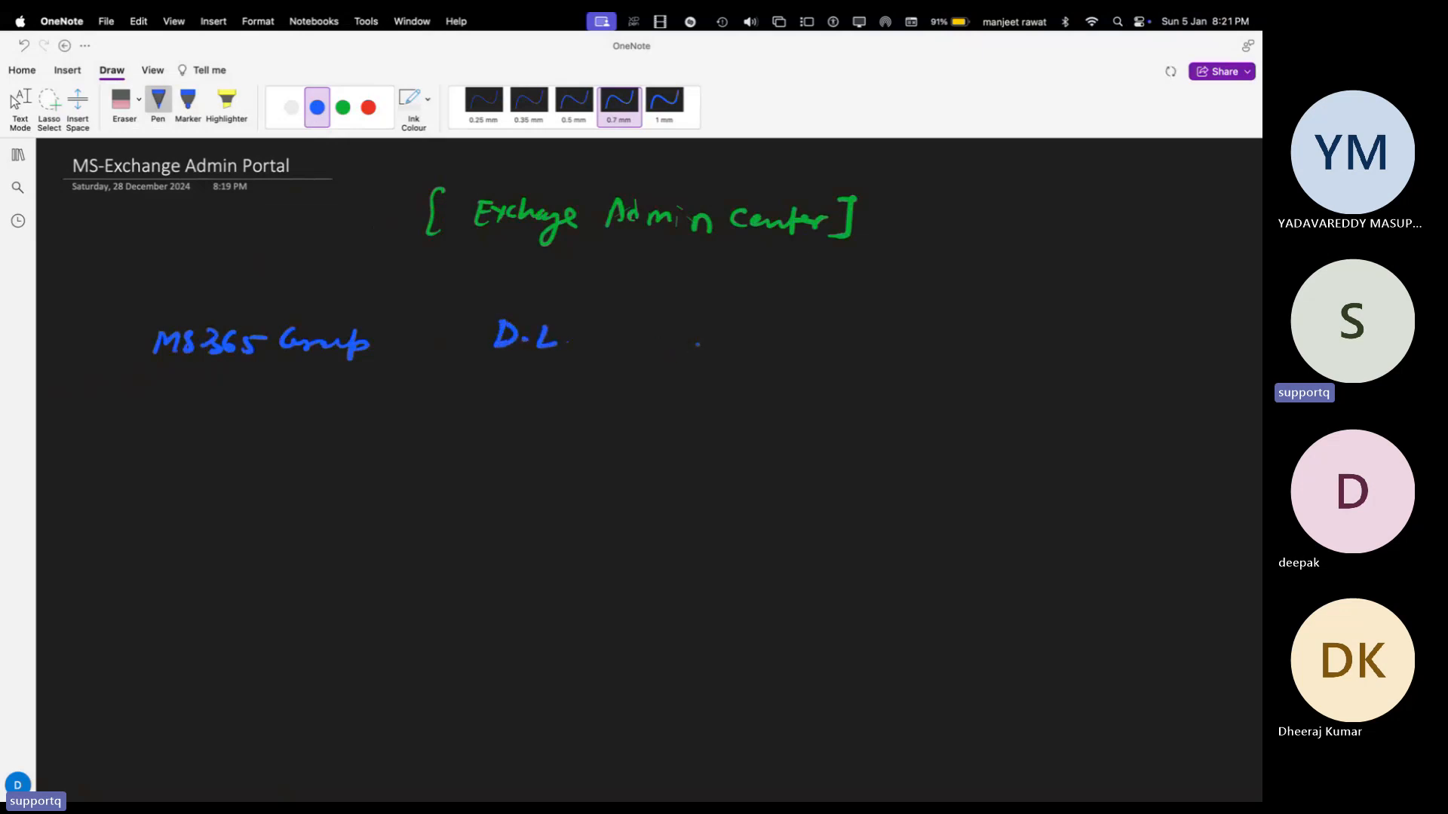
mouse_move(693, 330)
left_mouse_down()
mouse_move(690, 355)
mouse_move(747, 350)
left_mouse_up()
left_click(718, 345)
left_click(751, 345)
left_click_drag(651, 329, 648, 359)
Step: Write the fourth group type, 'Mail Enabled security Groups', in blue
left_click(672, 354)
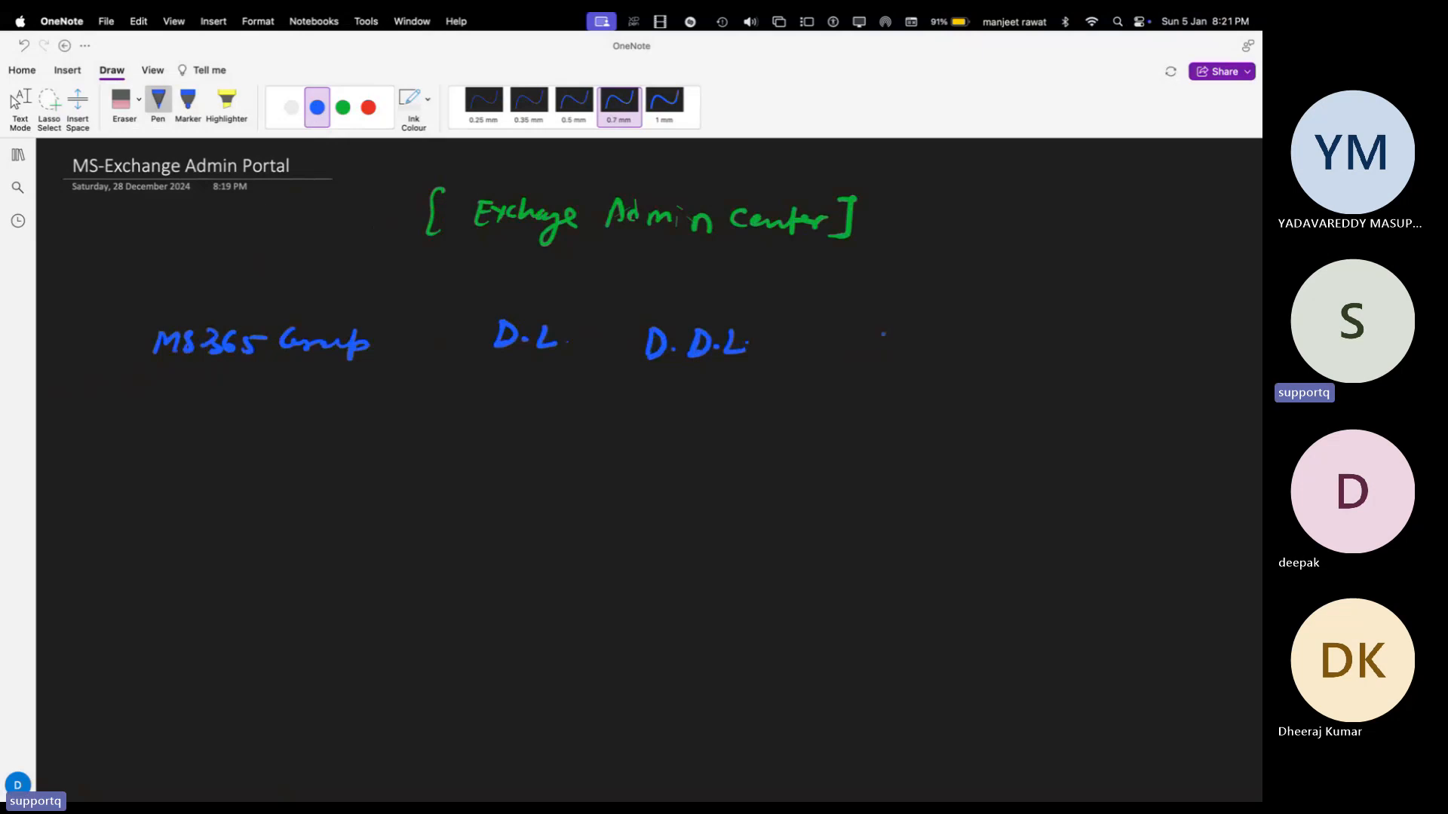
left_click(895, 347)
mouse_move(878, 329)
left_mouse_down()
mouse_move(887, 351)
mouse_move(864, 360)
mouse_move(970, 353)
left_mouse_up()
left_click_drag(968, 349, 1107, 351)
mouse_move(952, 377)
left_mouse_down()
mouse_move(943, 392)
mouse_move(971, 388)
left_mouse_up()
mouse_move(981, 392)
left_mouse_down()
mouse_move(1038, 381)
mouse_move(1059, 407)
left_mouse_up()
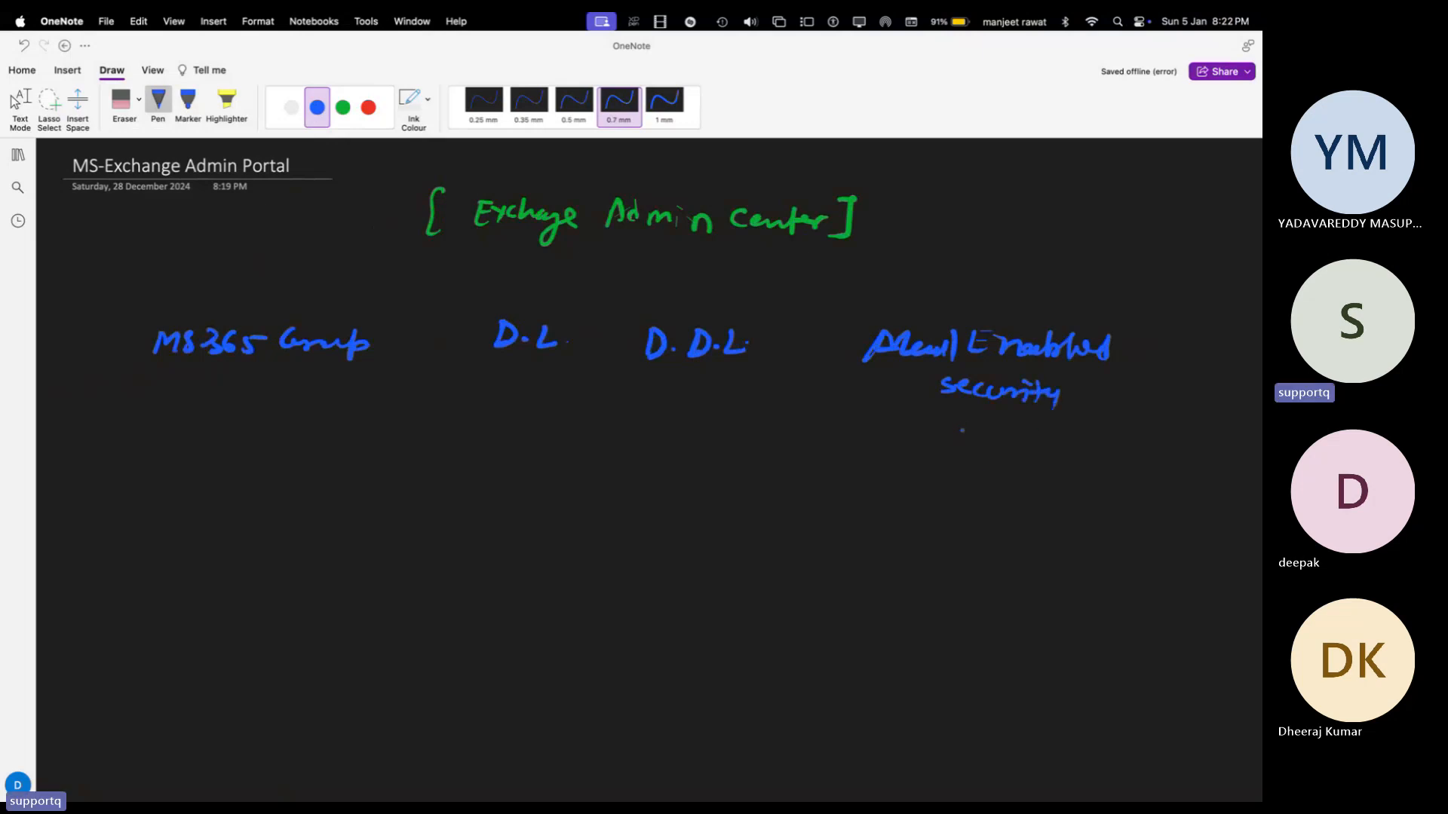
mouse_move(962, 430)
left_mouse_down()
mouse_move(1022, 445)
mouse_move(1046, 434)
mouse_move(1048, 447)
left_mouse_up()
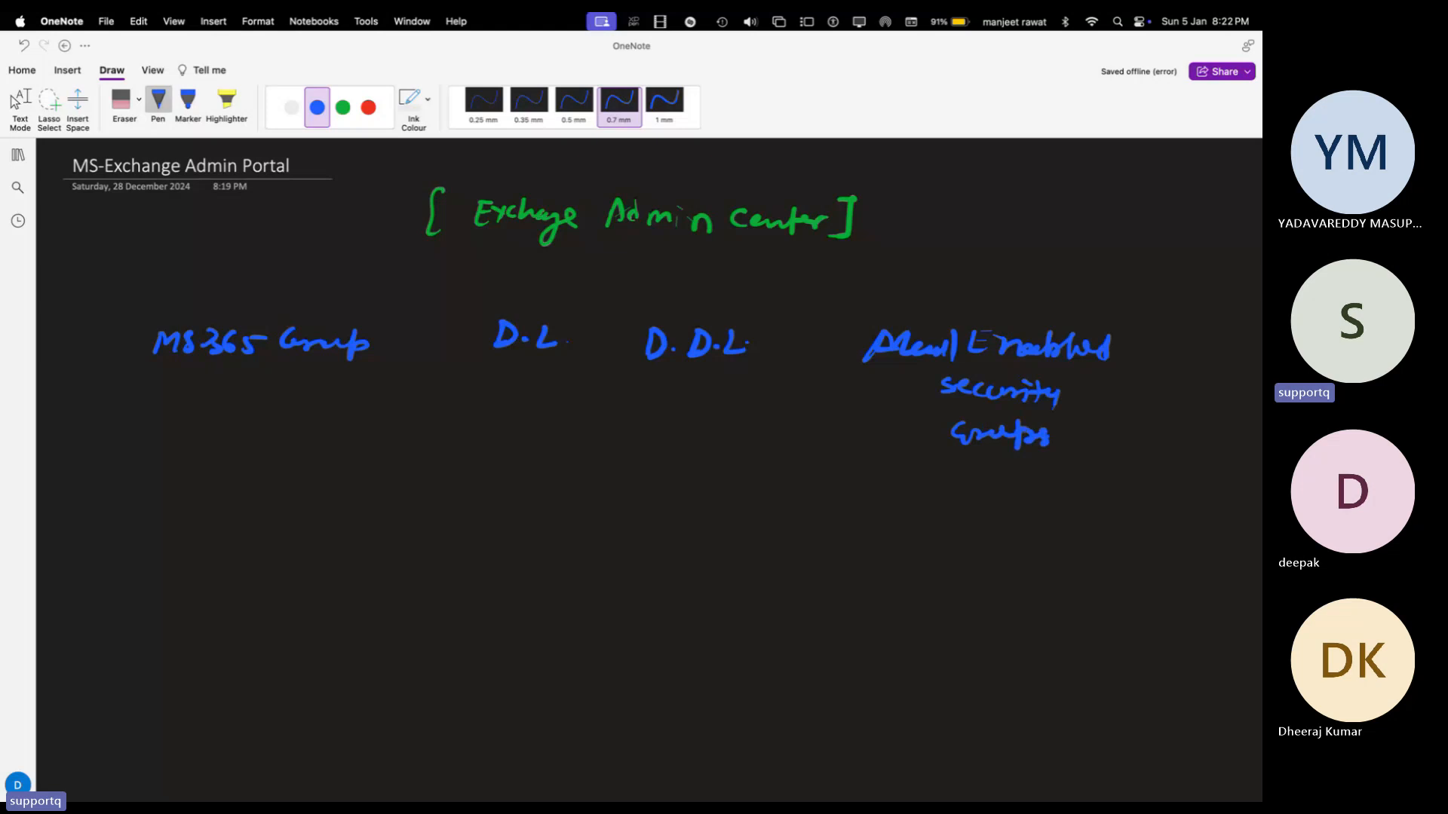
key("super+space")
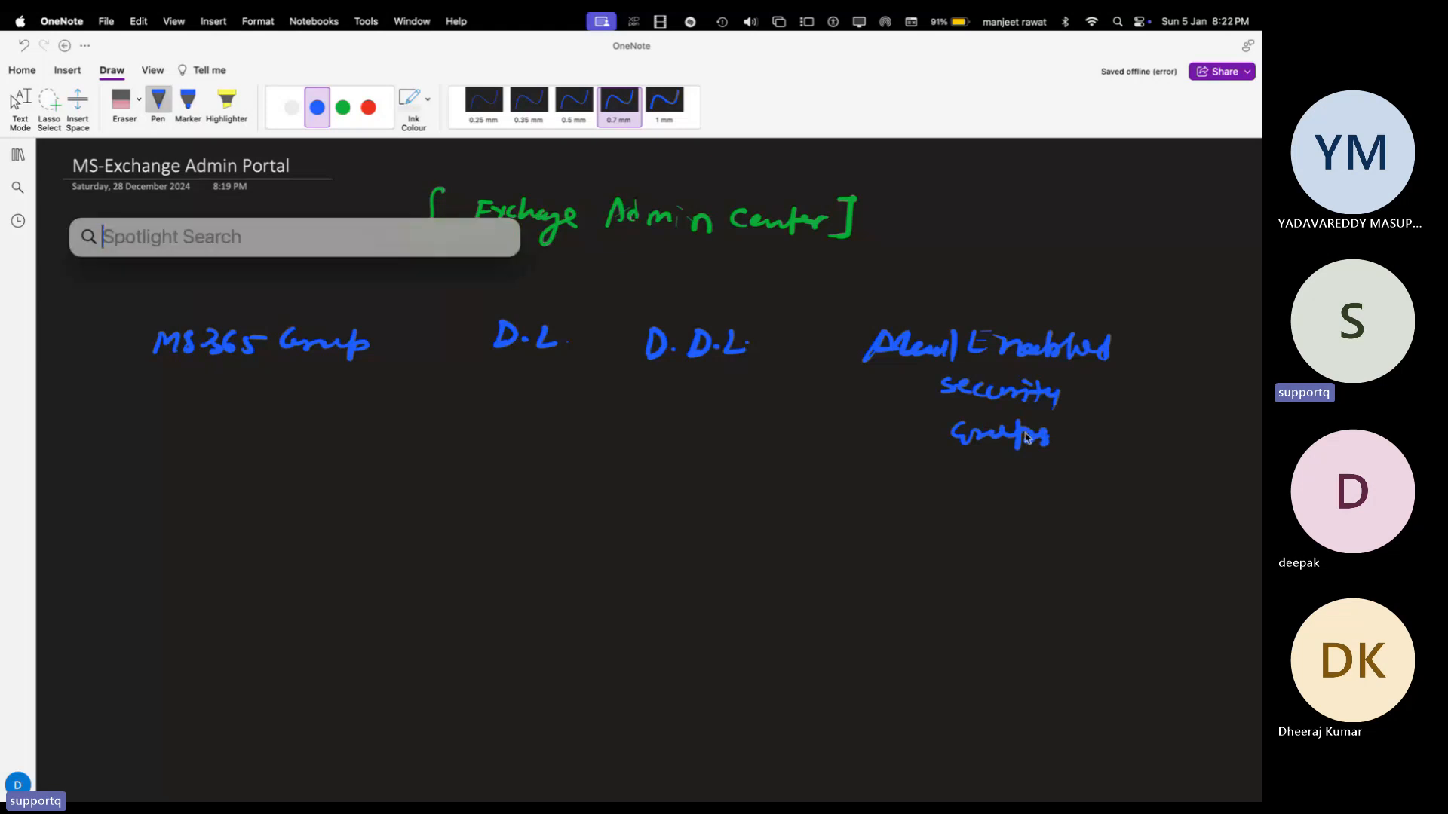
Step: Launch and close PenTablet settings, then draw a star bullet under MS365 Group
type("pen")
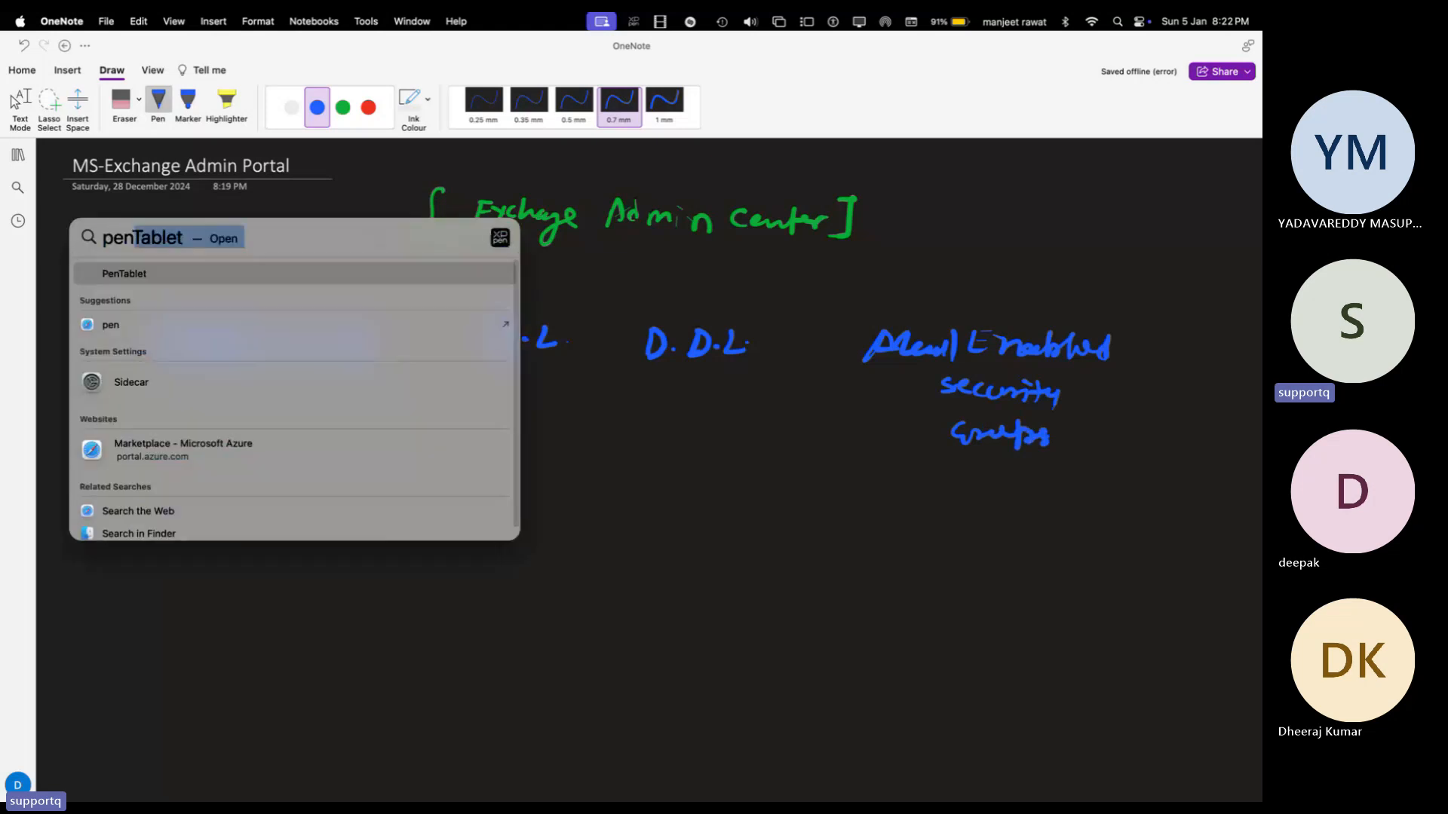
key("Return")
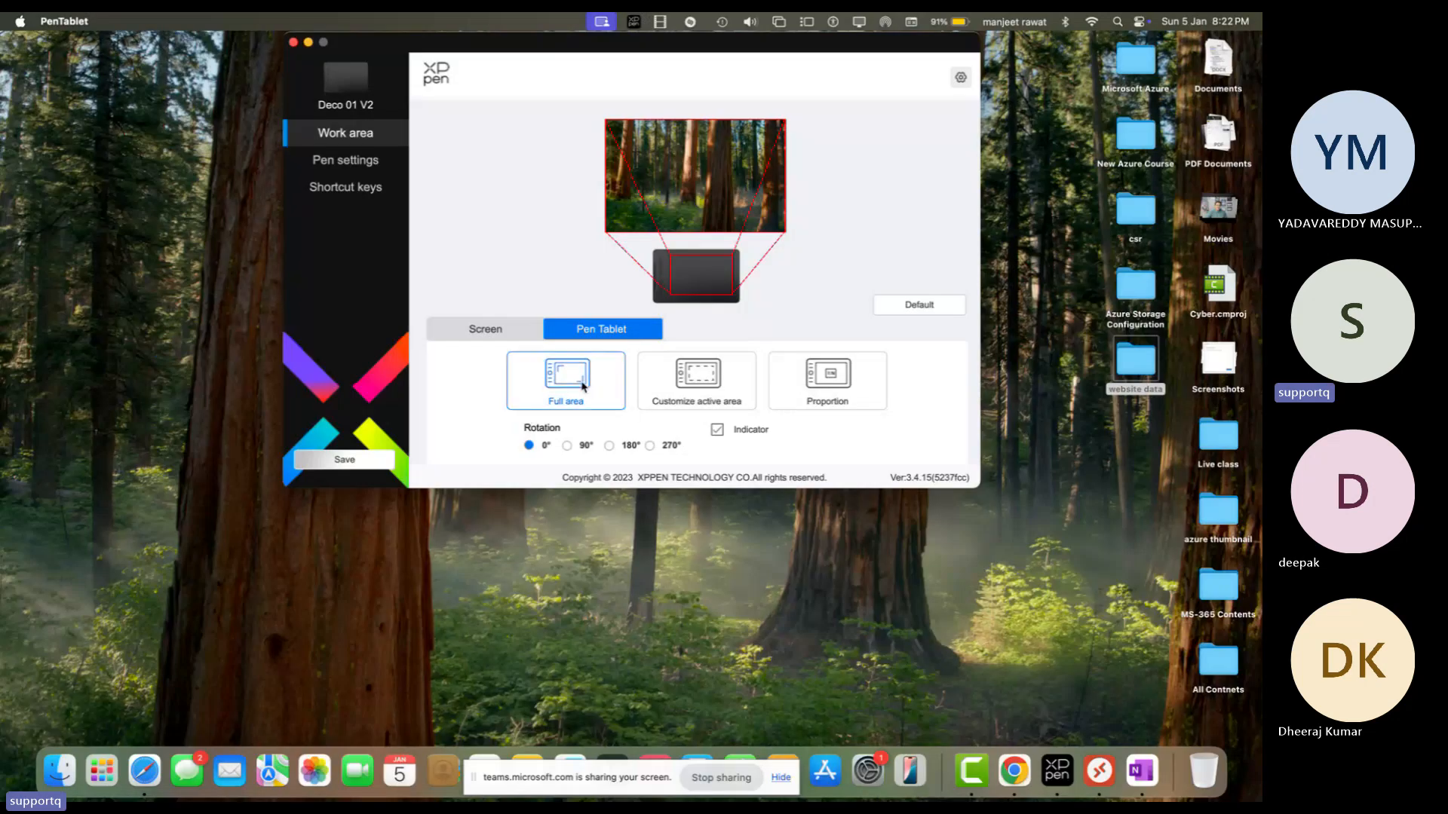
left_click(293, 43)
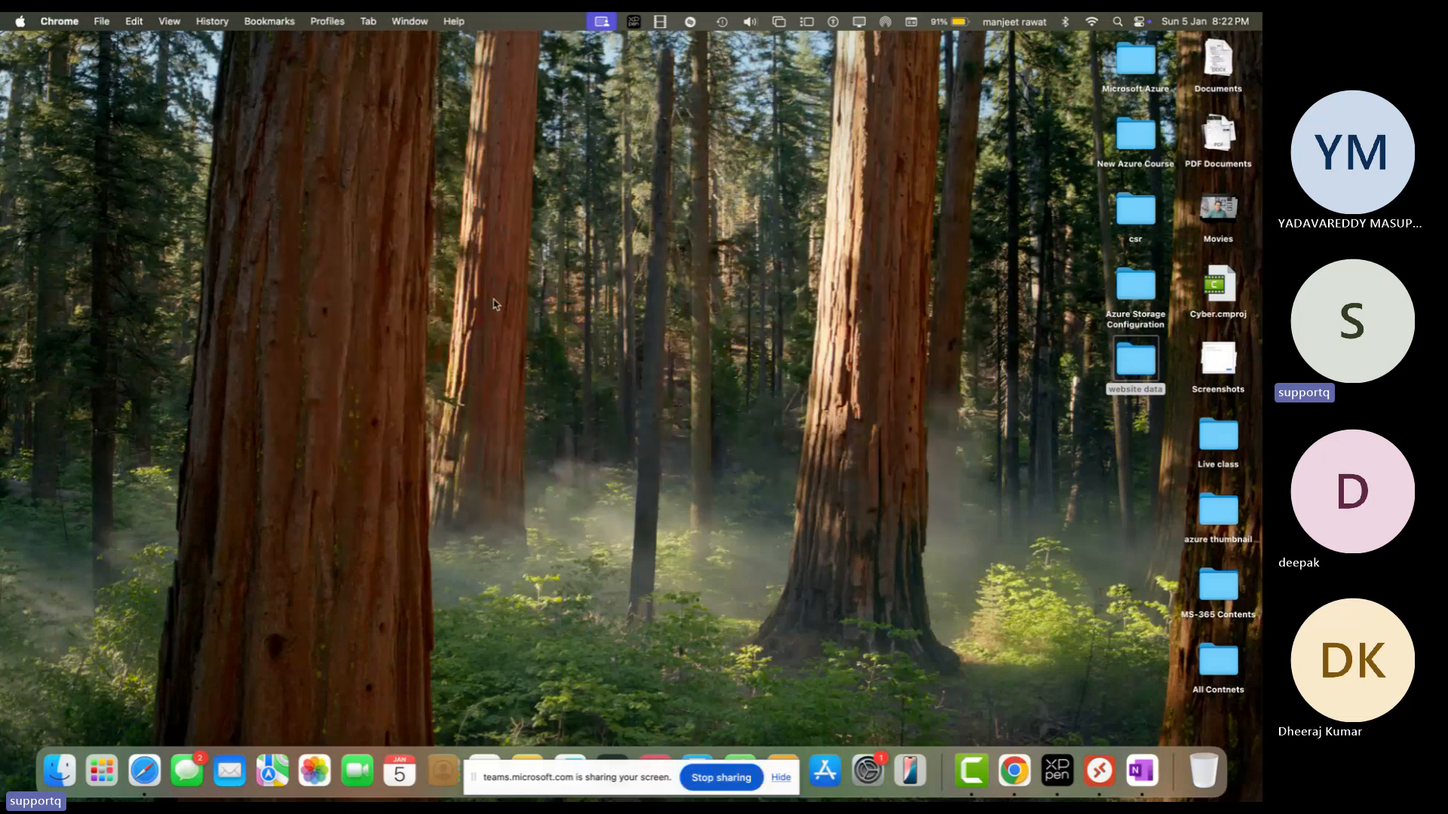
mouse_move(80, 402)
left_mouse_down()
mouse_move(90, 416)
mouse_move(73, 417)
mouse_move(235, 407)
mouse_move(282, 426)
left_mouse_up()
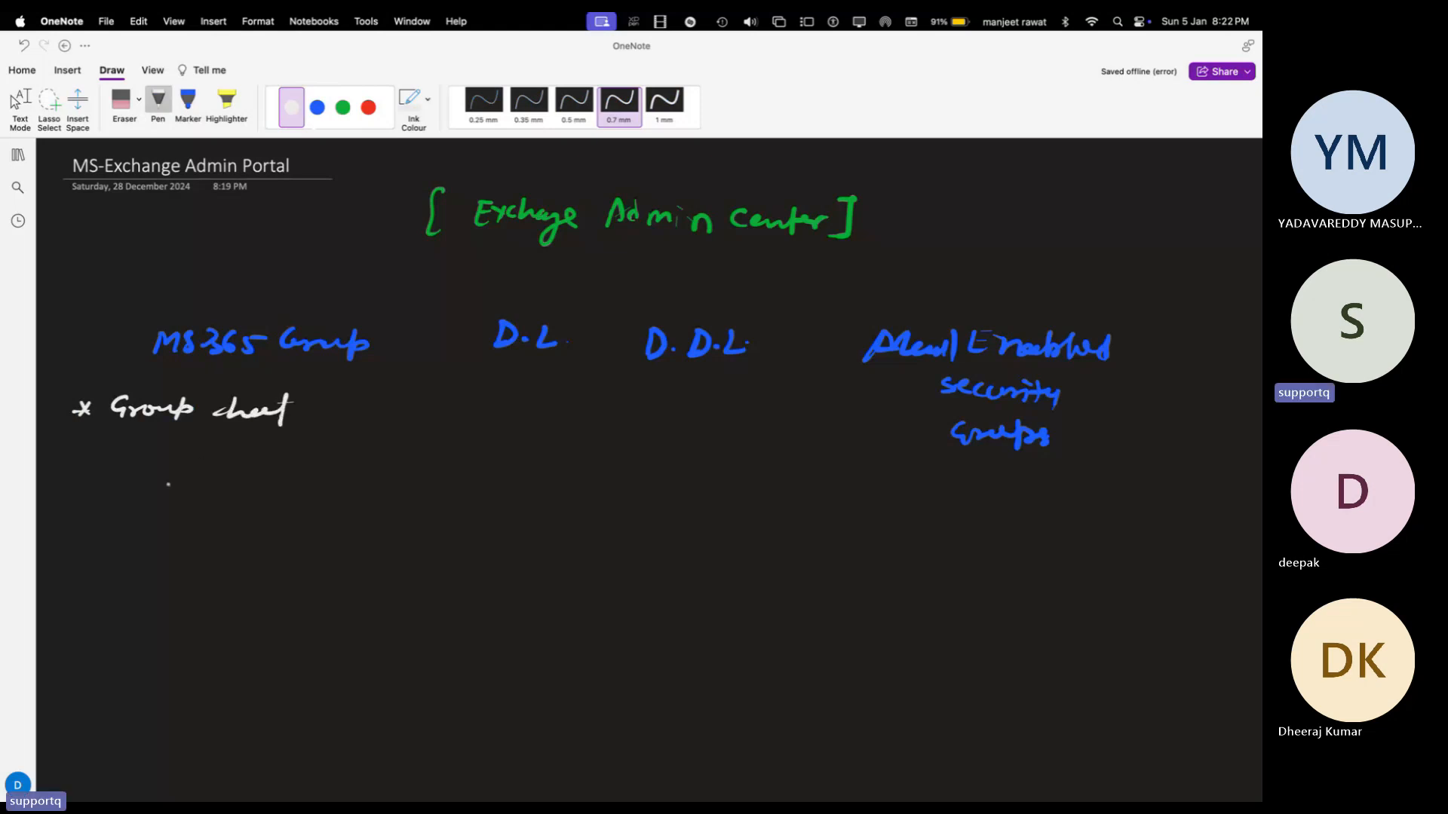
Step: Handwrite a 'Calendar sharing' bullet under MS365 Group
mouse_move(68, 452)
left_mouse_down()
mouse_move(78, 466)
mouse_move(63, 467)
mouse_move(213, 448)
mouse_move(288, 466)
mouse_move(413, 456)
mouse_move(394, 496)
left_mouse_up()
left_click(436, 459)
left_click(60, 513)
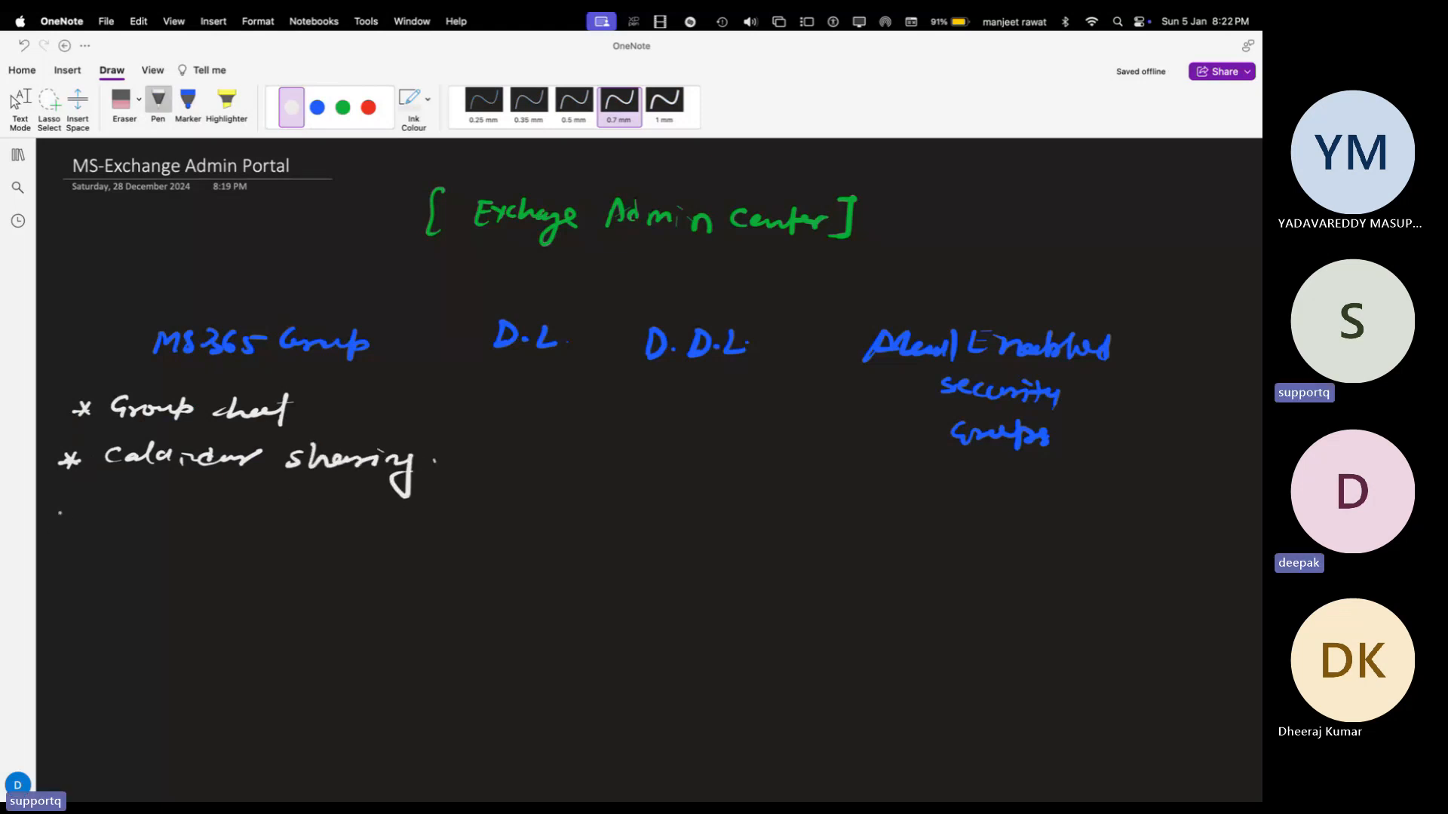
Step: Add a third bullet reading 'send Evite to multiple'
left_click_drag(60, 513, 78, 523)
mouse_move(77, 509)
left_mouse_down()
mouse_move(59, 527)
mouse_move(159, 519)
left_mouse_up()
left_click(106, 520)
mouse_move(177, 505)
left_mouse_down()
mouse_move(176, 523)
mouse_move(236, 523)
left_mouse_up()
mouse_move(223, 515)
left_mouse_down()
mouse_move(269, 506)
mouse_move(270, 527)
mouse_move(282, 501)
left_mouse_up()
mouse_move(296, 496)
left_mouse_down()
mouse_move(297, 518)
mouse_move(306, 504)
left_mouse_up()
left_click(333, 517)
mouse_move(302, 517)
left_mouse_down()
mouse_move(359, 526)
mouse_move(366, 512)
left_mouse_up()
left_click_drag(371, 513, 383, 517)
left_click(405, 521)
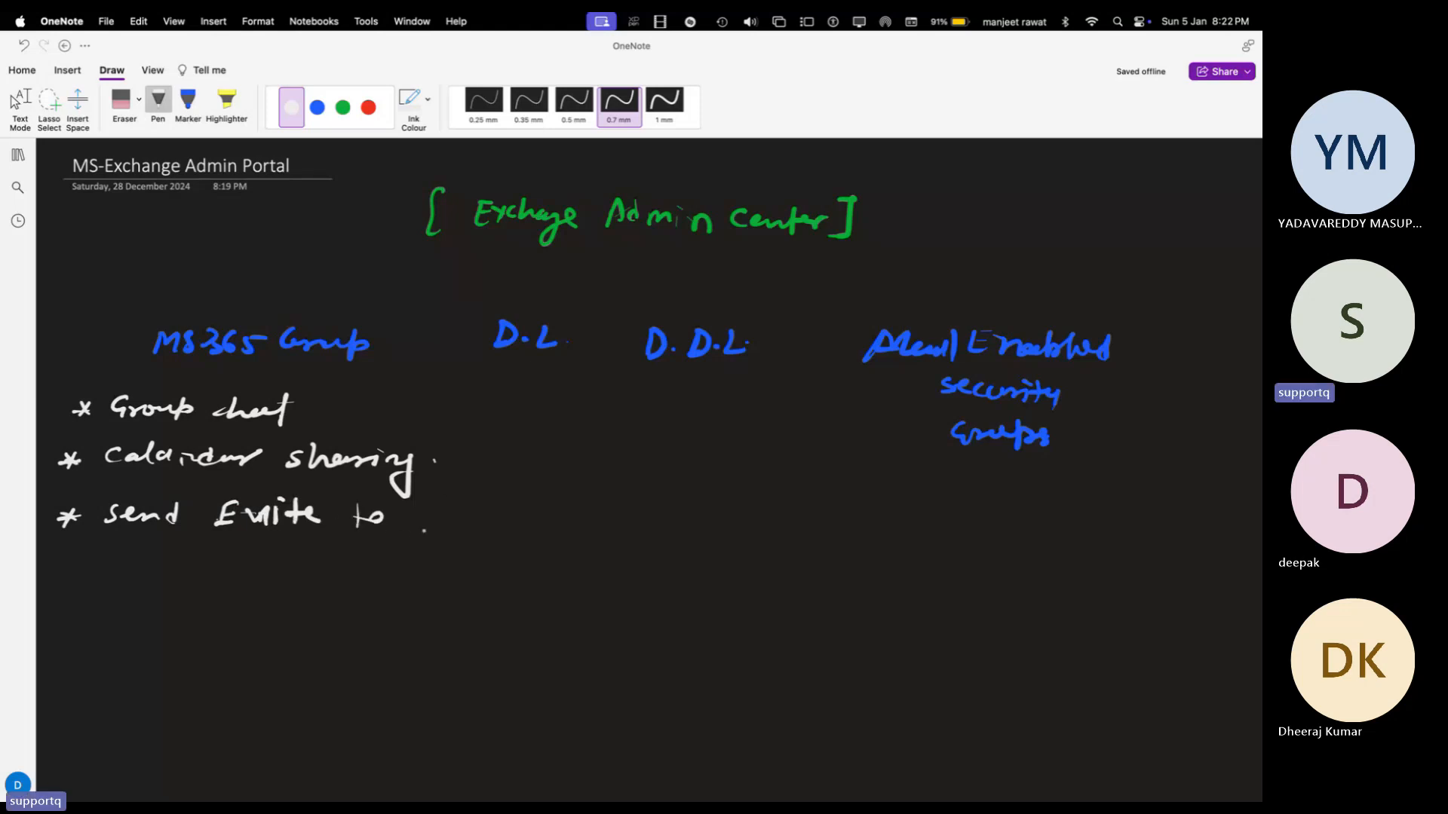
mouse_move(407, 527)
left_mouse_down()
mouse_move(422, 511)
mouse_move(426, 528)
left_mouse_up()
mouse_move(428, 516)
left_mouse_down()
mouse_move(447, 529)
mouse_move(457, 504)
left_mouse_up()
left_click_drag(452, 505, 455, 534)
mouse_move(467, 506)
left_mouse_down()
mouse_move(469, 533)
mouse_move(481, 516)
left_mouse_up()
mouse_move(485, 520)
left_mouse_down()
mouse_move(493, 540)
mouse_move(540, 526)
left_mouse_up()
left_click(513, 527)
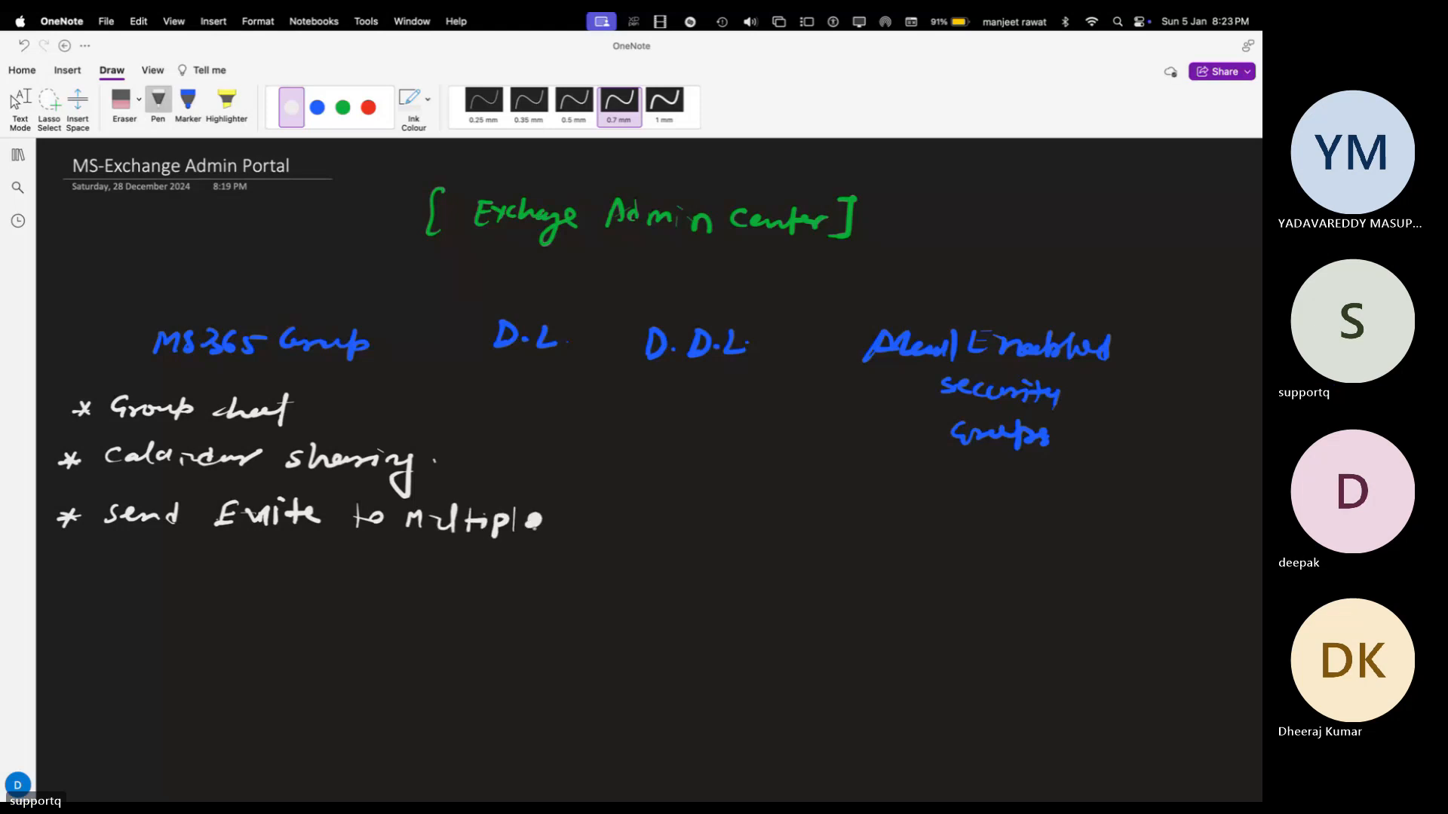
left_click_drag(445, 514, 436, 527)
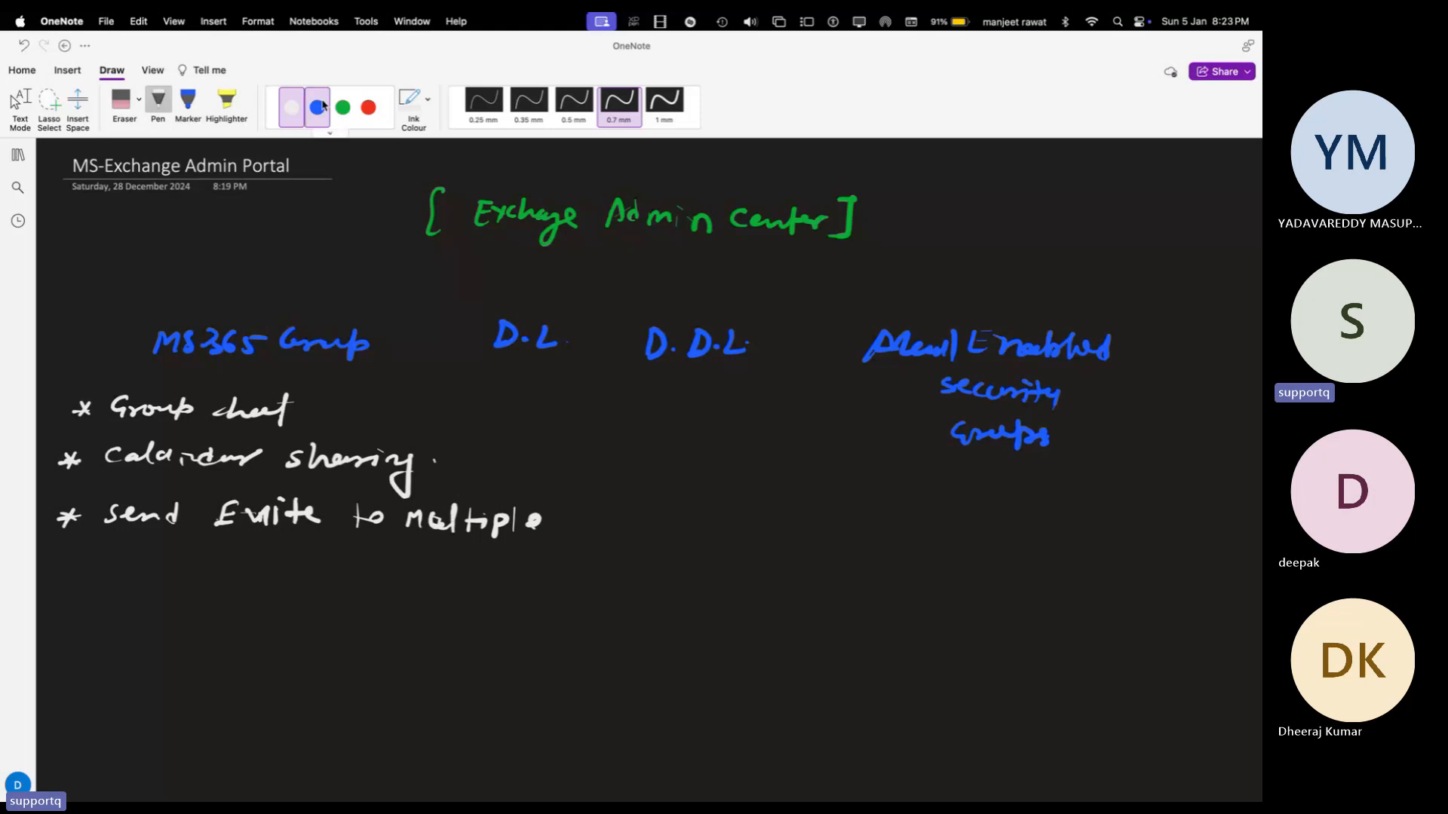
Step: Write '* Broadcast' in green under D.L
left_click(343, 108)
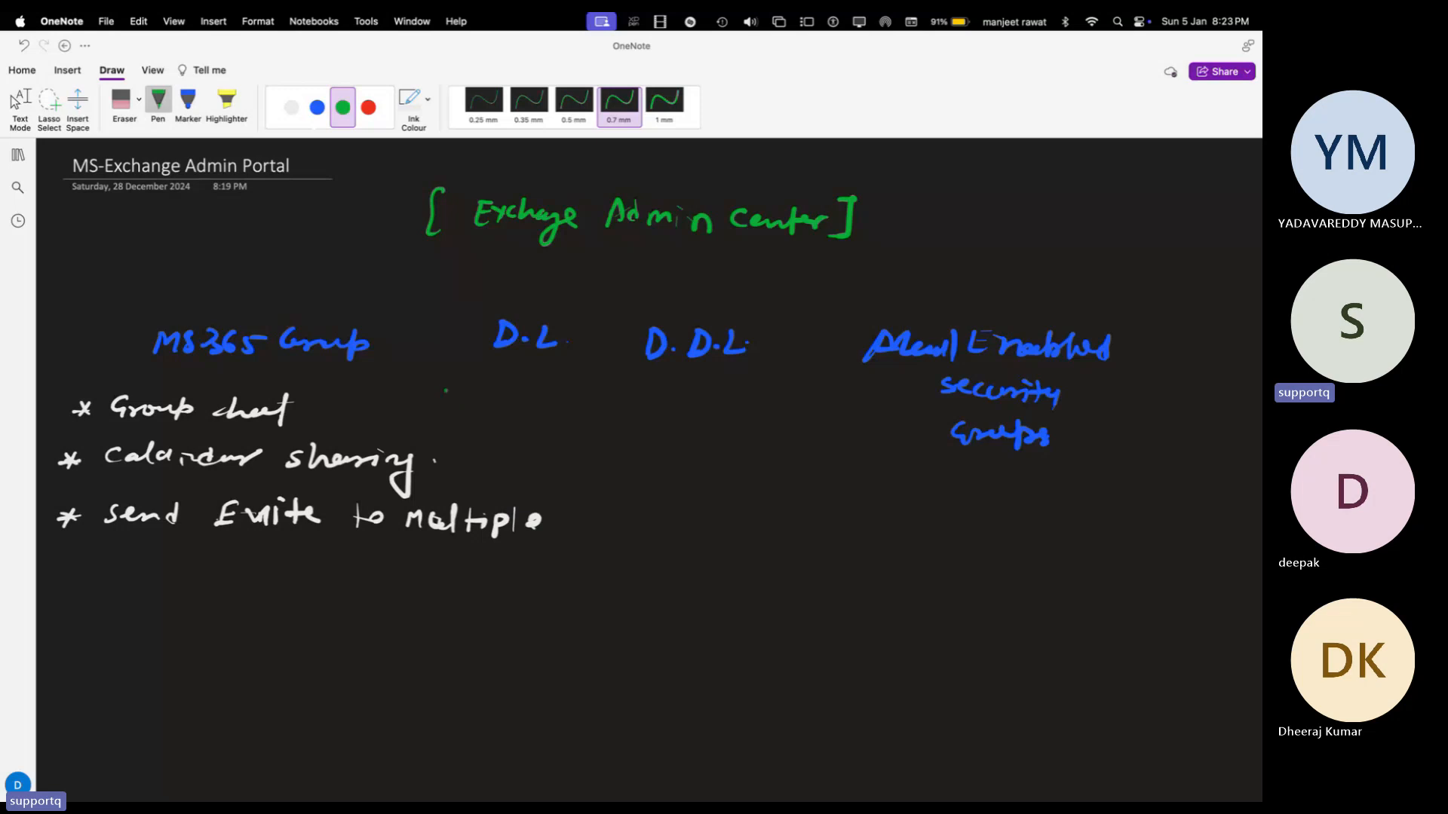
left_click_drag(445, 387, 463, 397)
mouse_move(474, 386)
left_mouse_down()
mouse_move(474, 403)
mouse_move(529, 401)
mouse_move(540, 386)
mouse_move(541, 403)
mouse_move(591, 402)
left_mouse_up()
left_click(555, 392)
mouse_move(604, 383)
left_mouse_down()
mouse_move(603, 403)
mouse_move(619, 392)
left_mouse_up()
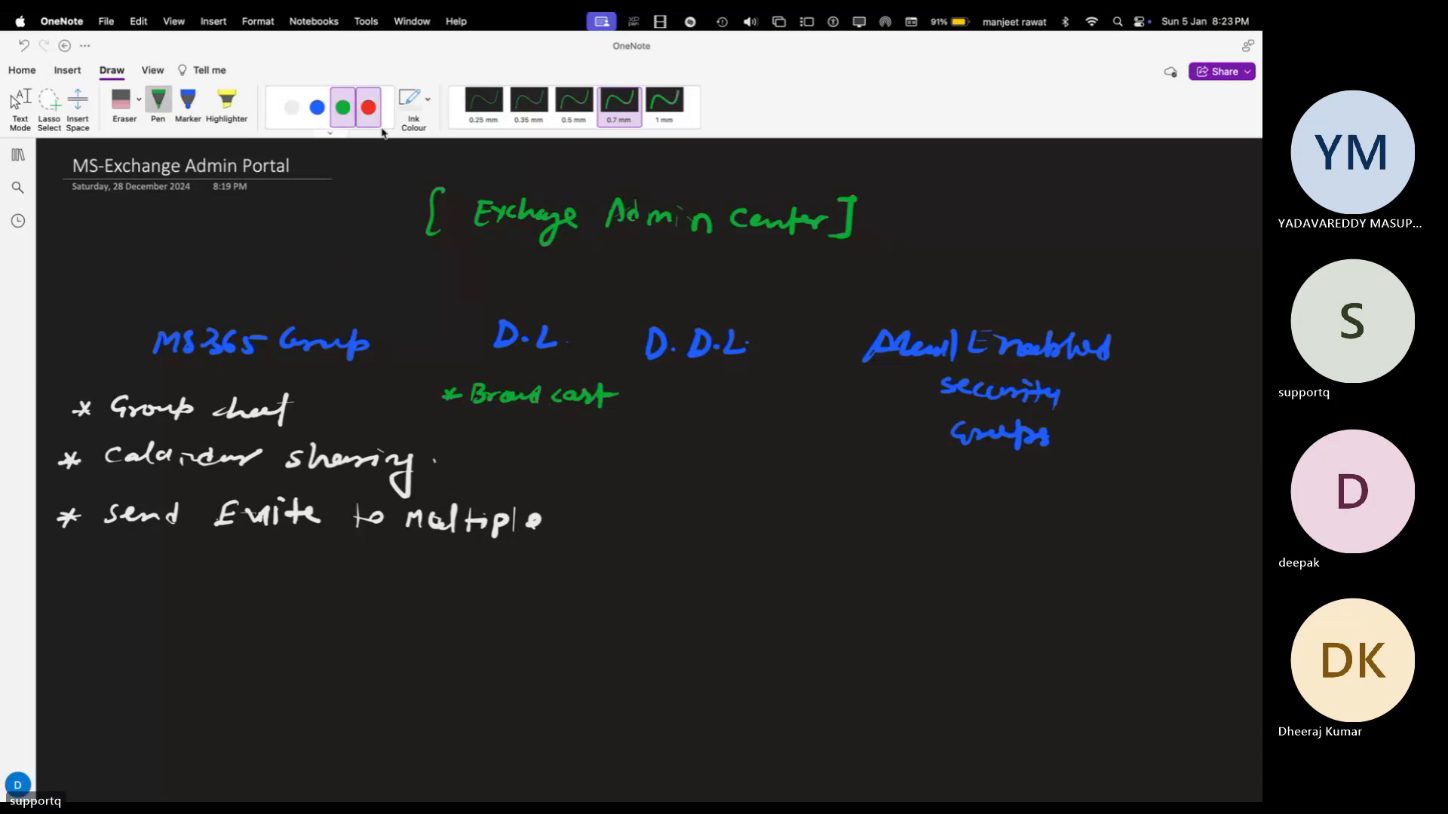
Step: Write 'Dynamic DL' in red under D.D.L
left_click(368, 107)
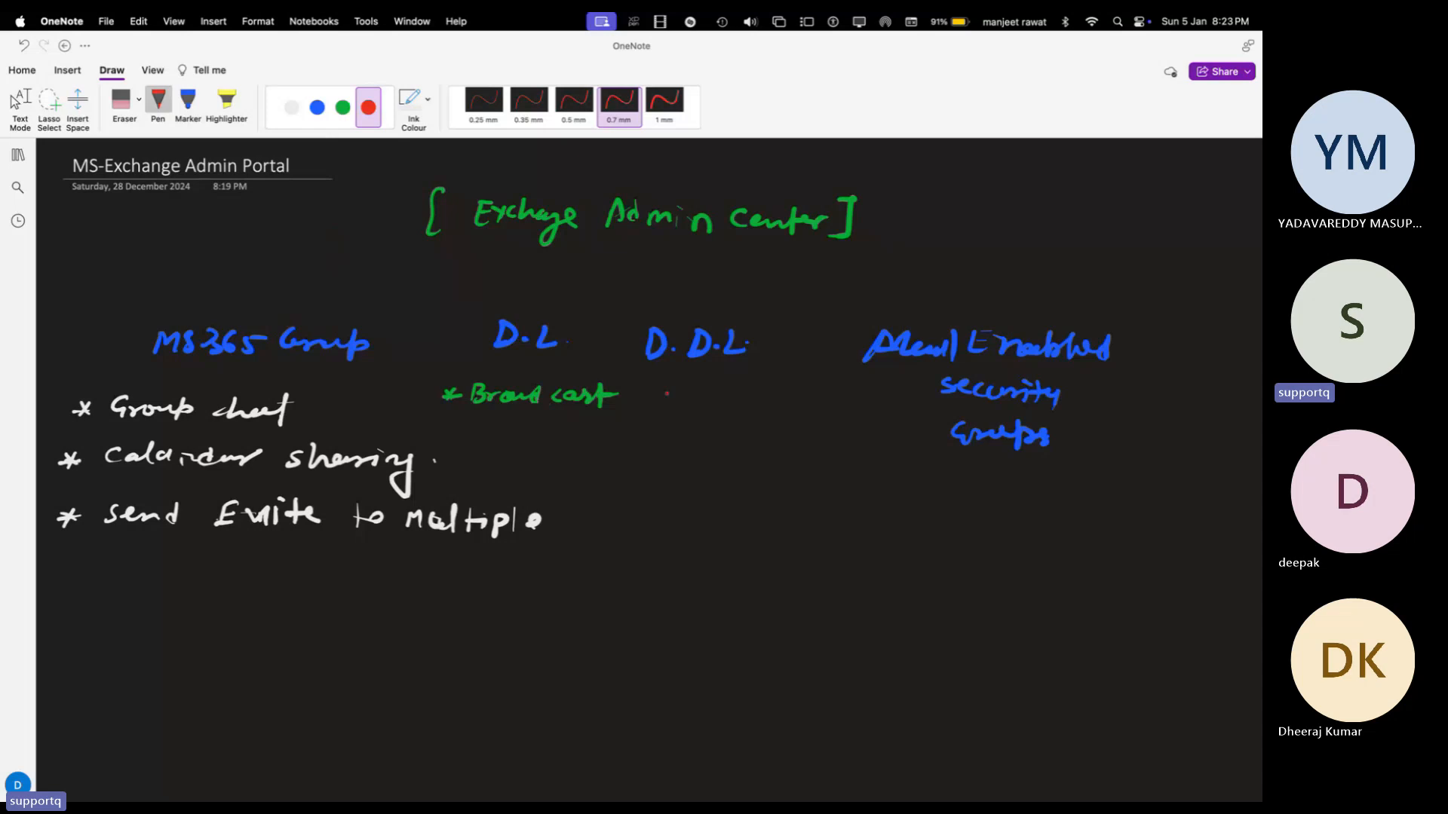
mouse_move(658, 386)
left_mouse_down()
mouse_move(658, 401)
mouse_move(827, 411)
left_mouse_up()
left_click(695, 390)
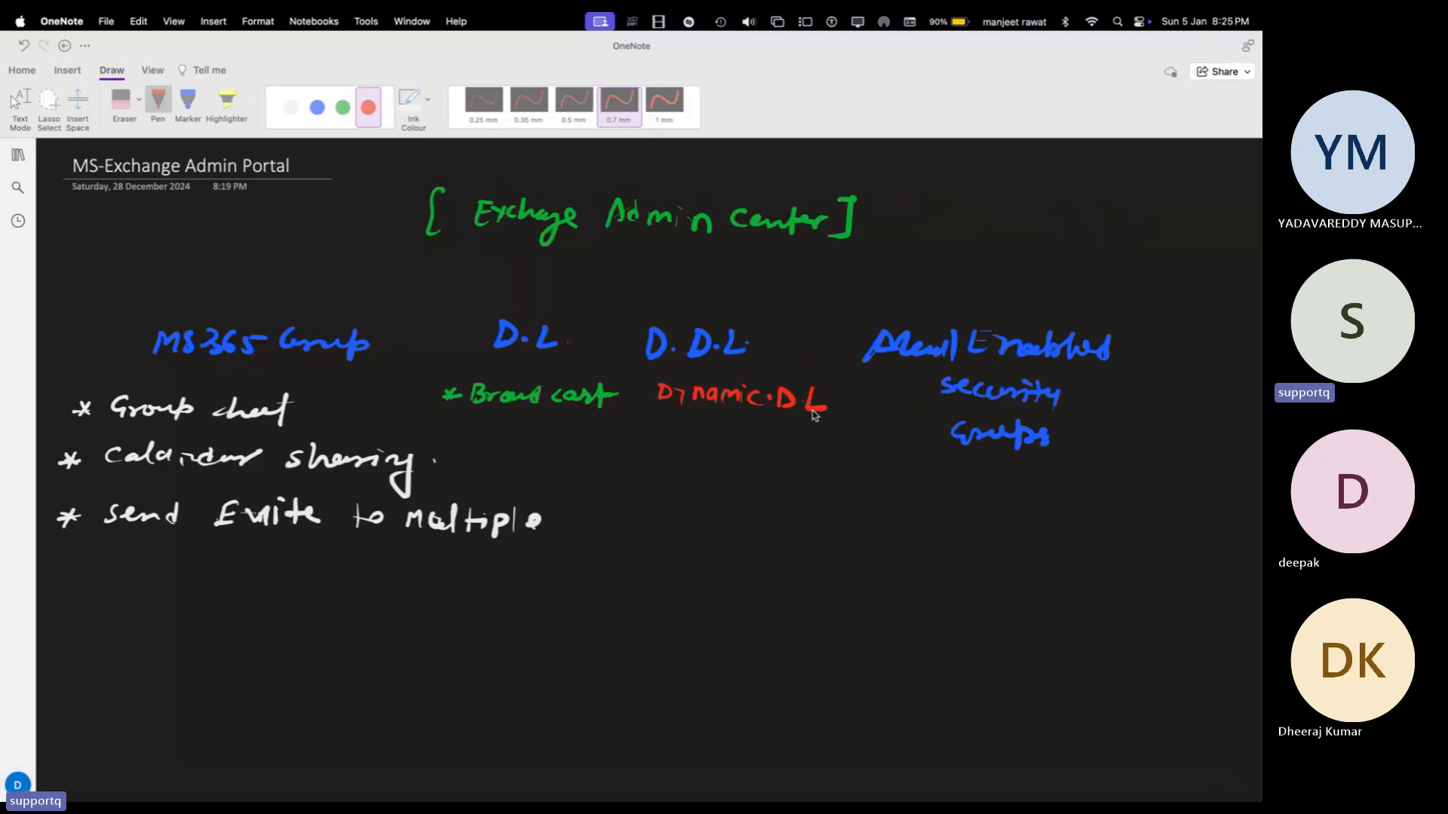
key("ctrl+Right")
key("ctrl+Right")
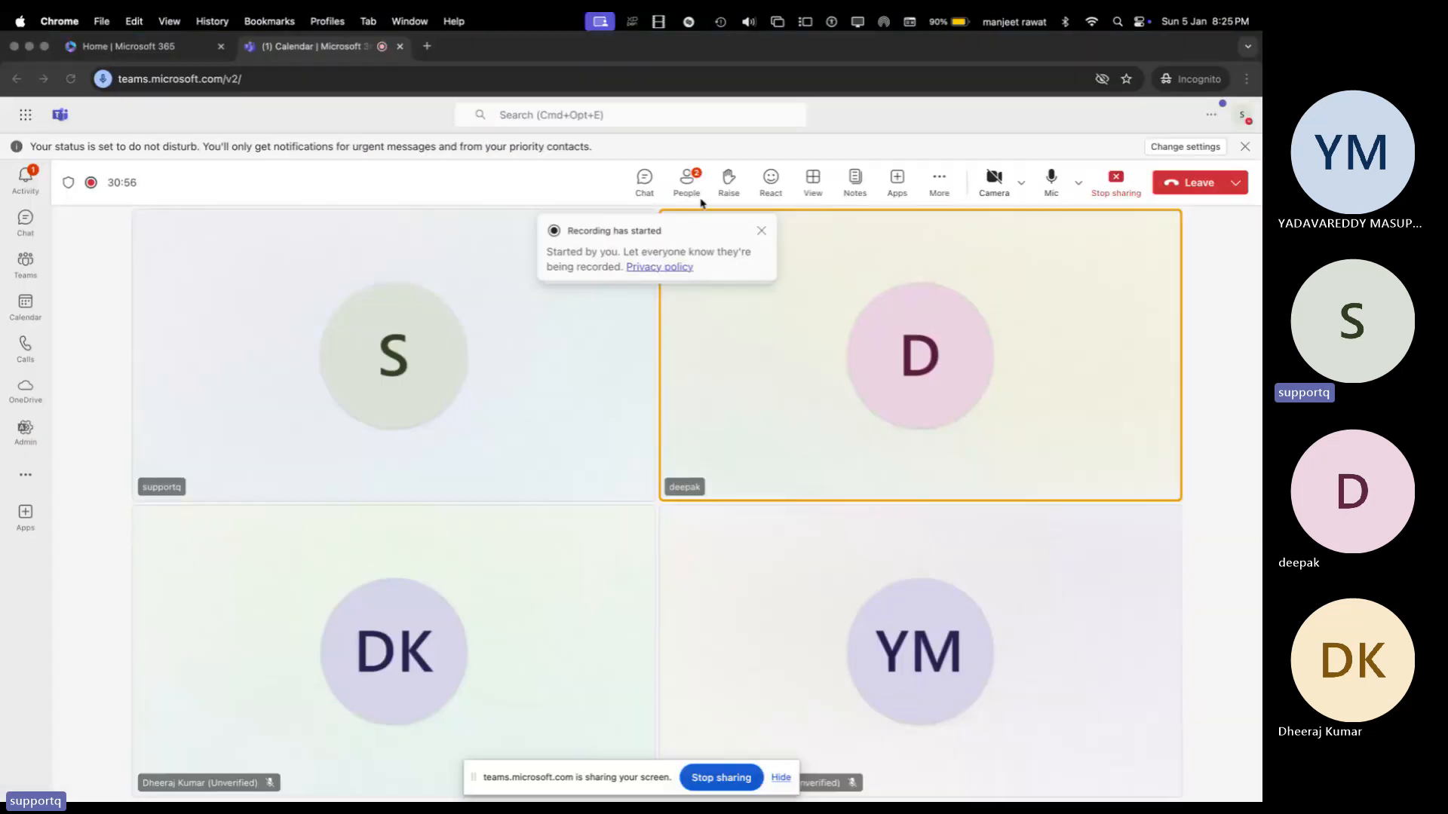
Step: Admit the waiting guest from the Teams lobby and return to the OneNote page
left_click(691, 182)
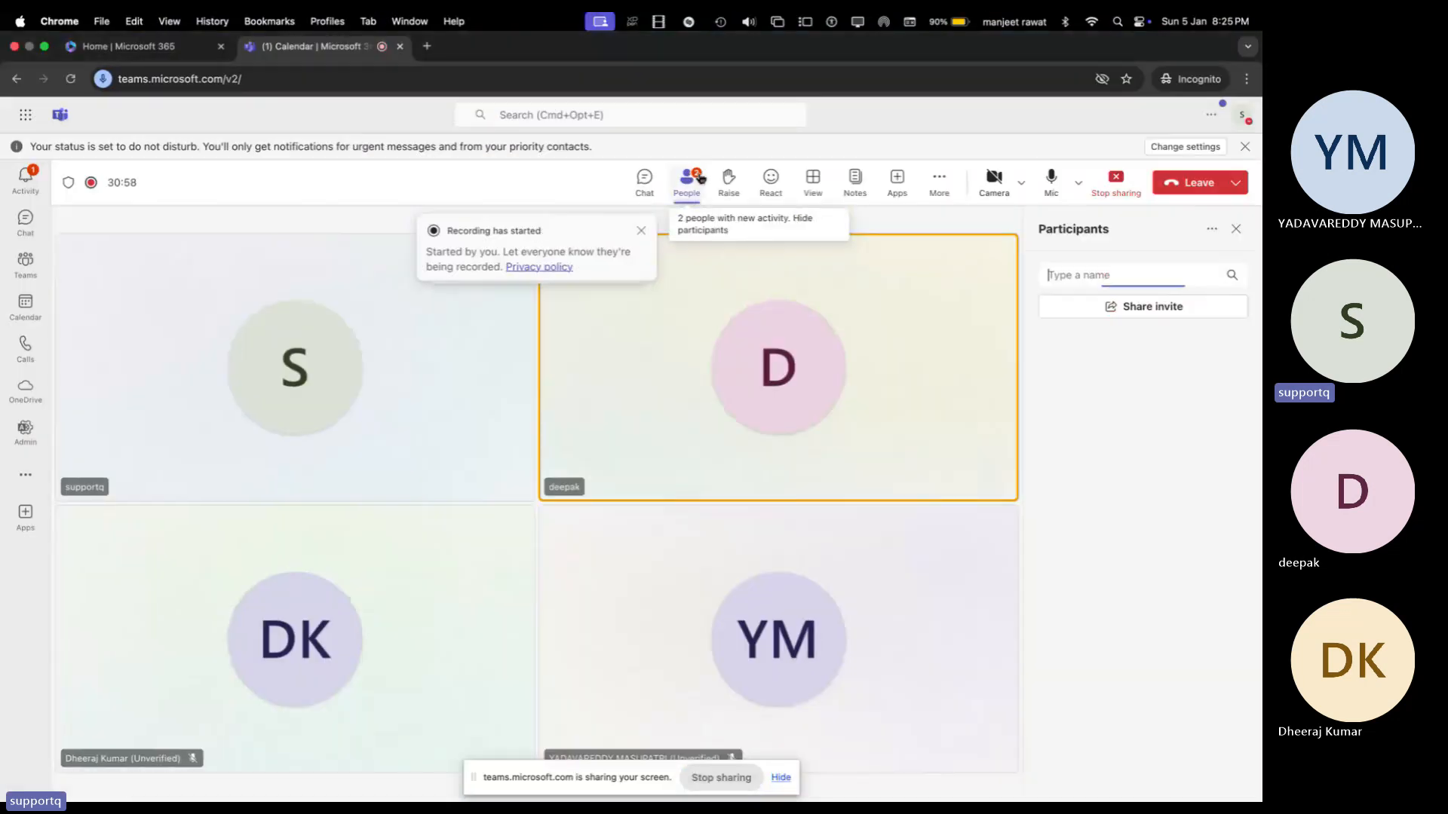
left_click(1213, 370)
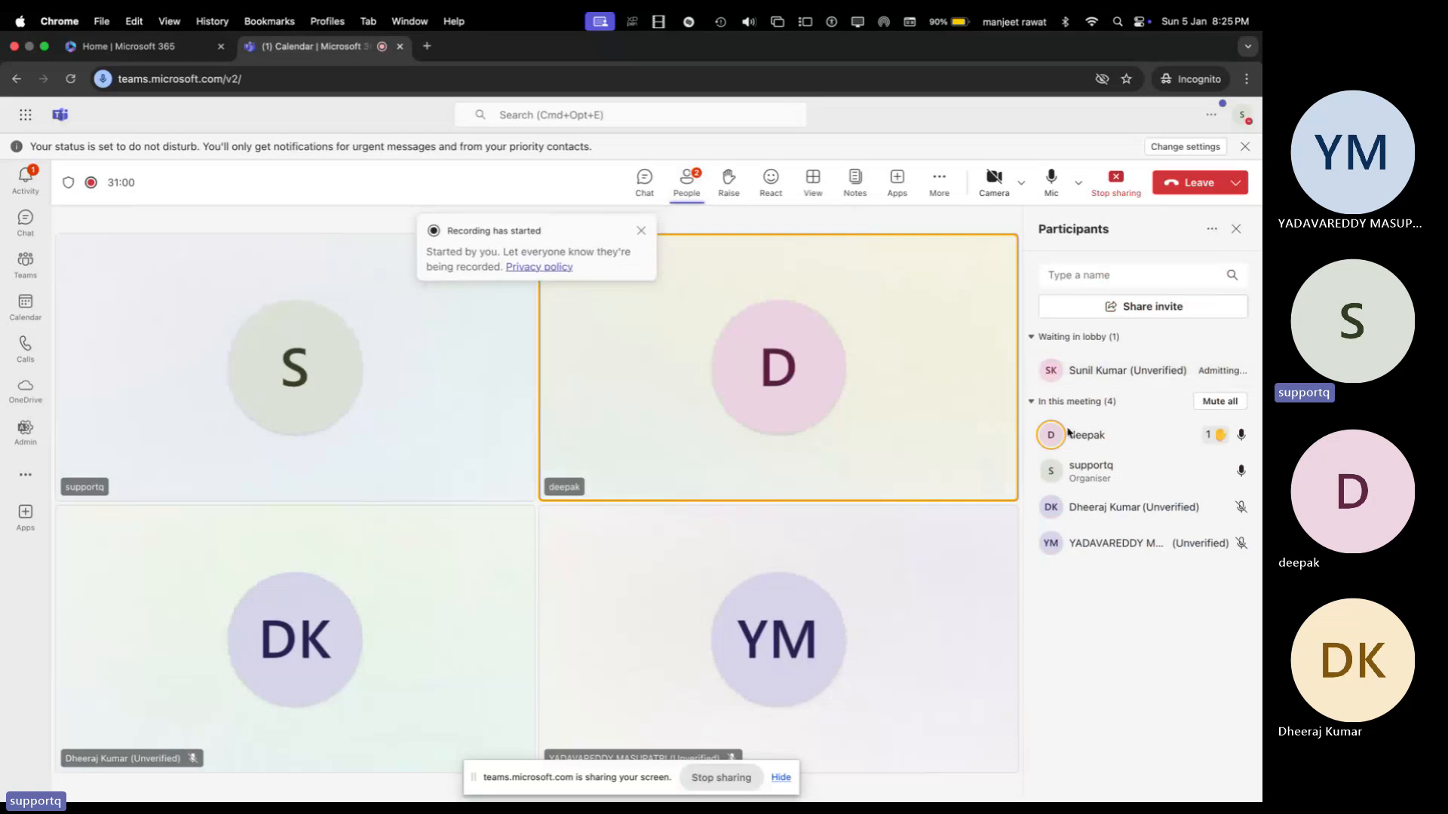
key("ctrl+Left")
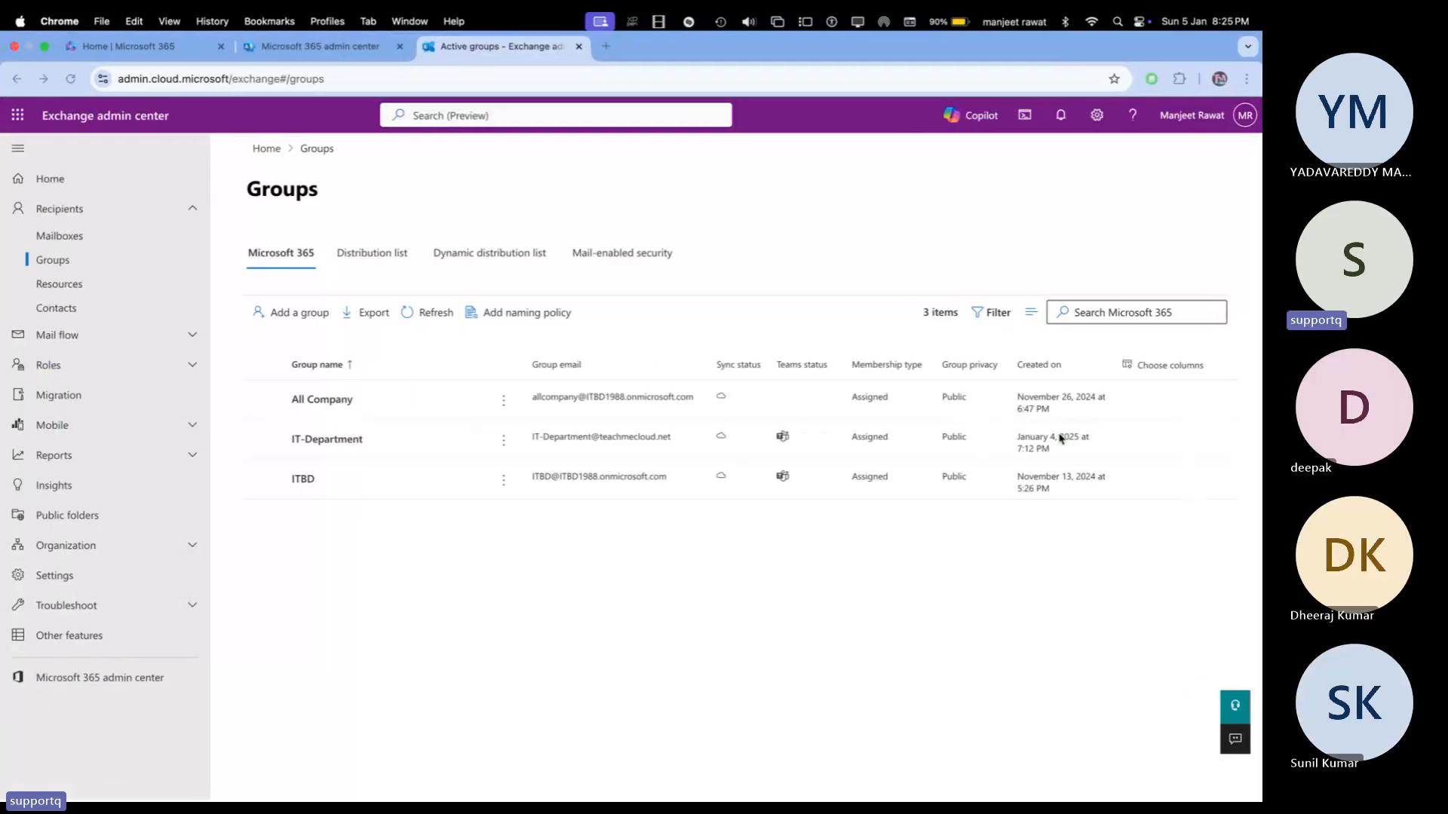
key("ctrl+Left")
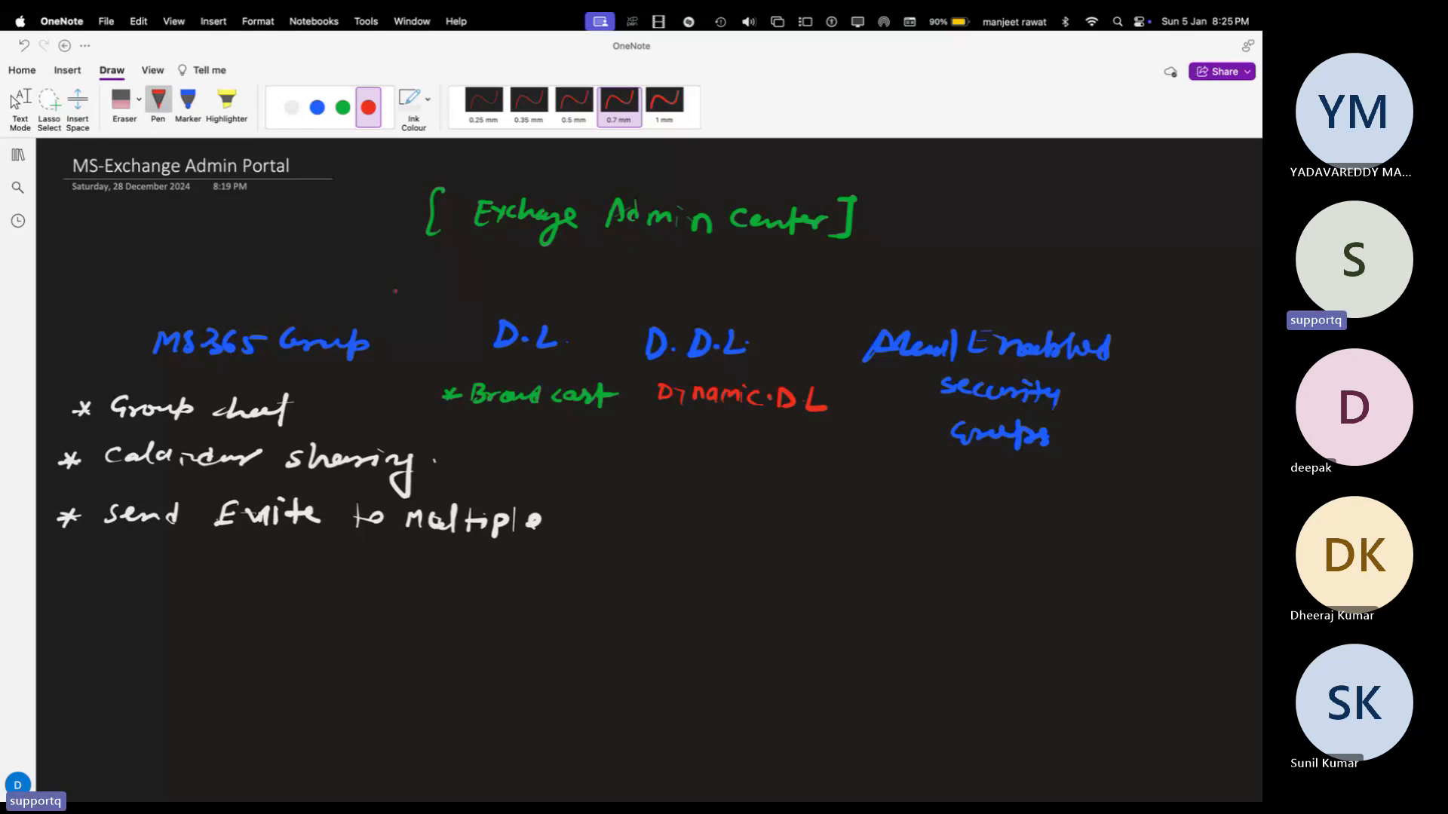
Step: Draw a green arrowed bracket linking D.L and D.D.L
left_click(344, 113)
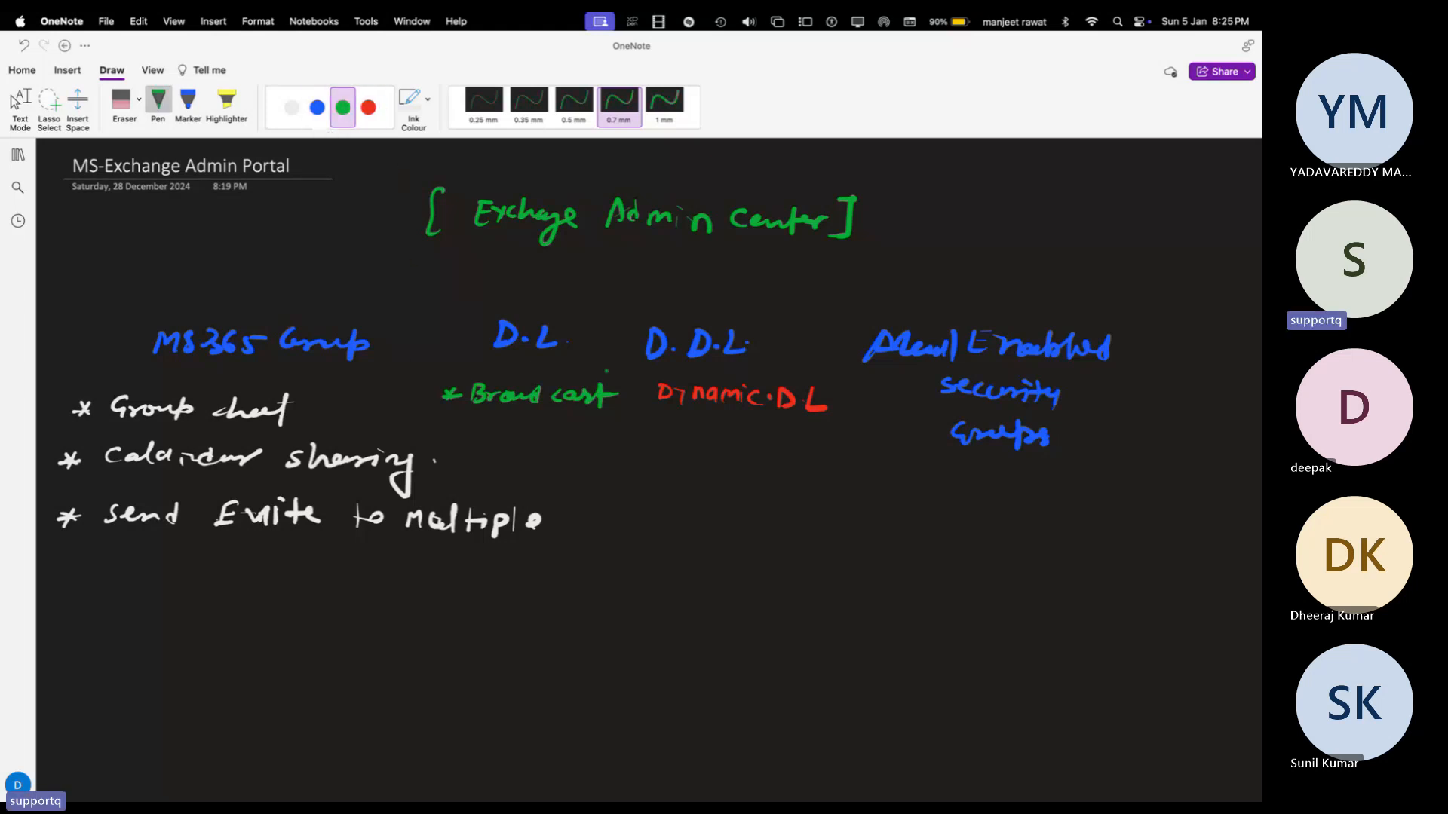
mouse_move(531, 309)
left_mouse_down()
mouse_move(533, 293)
mouse_move(633, 296)
mouse_move(698, 315)
left_mouse_up()
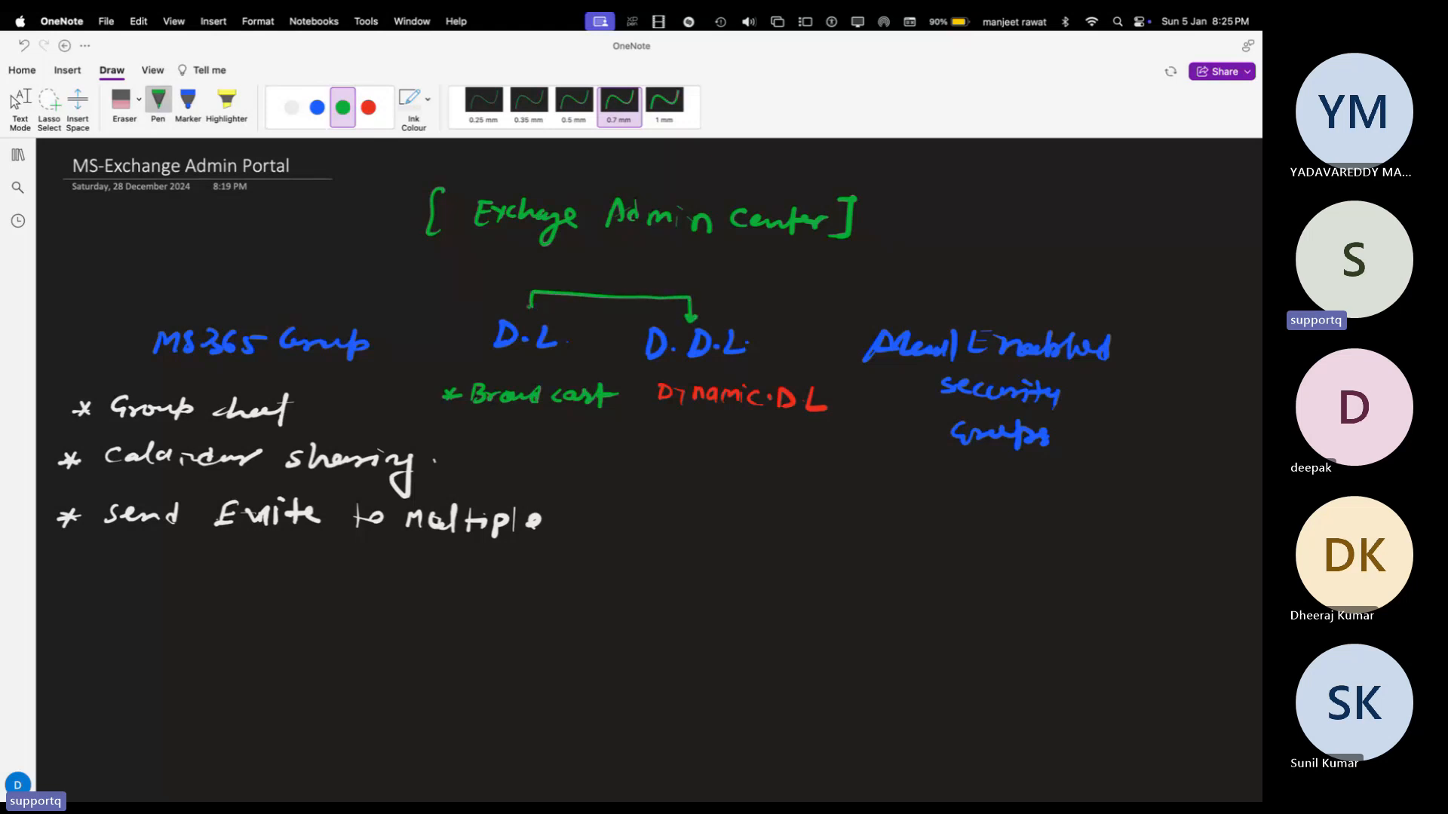
left_click_drag(526, 304, 540, 306)
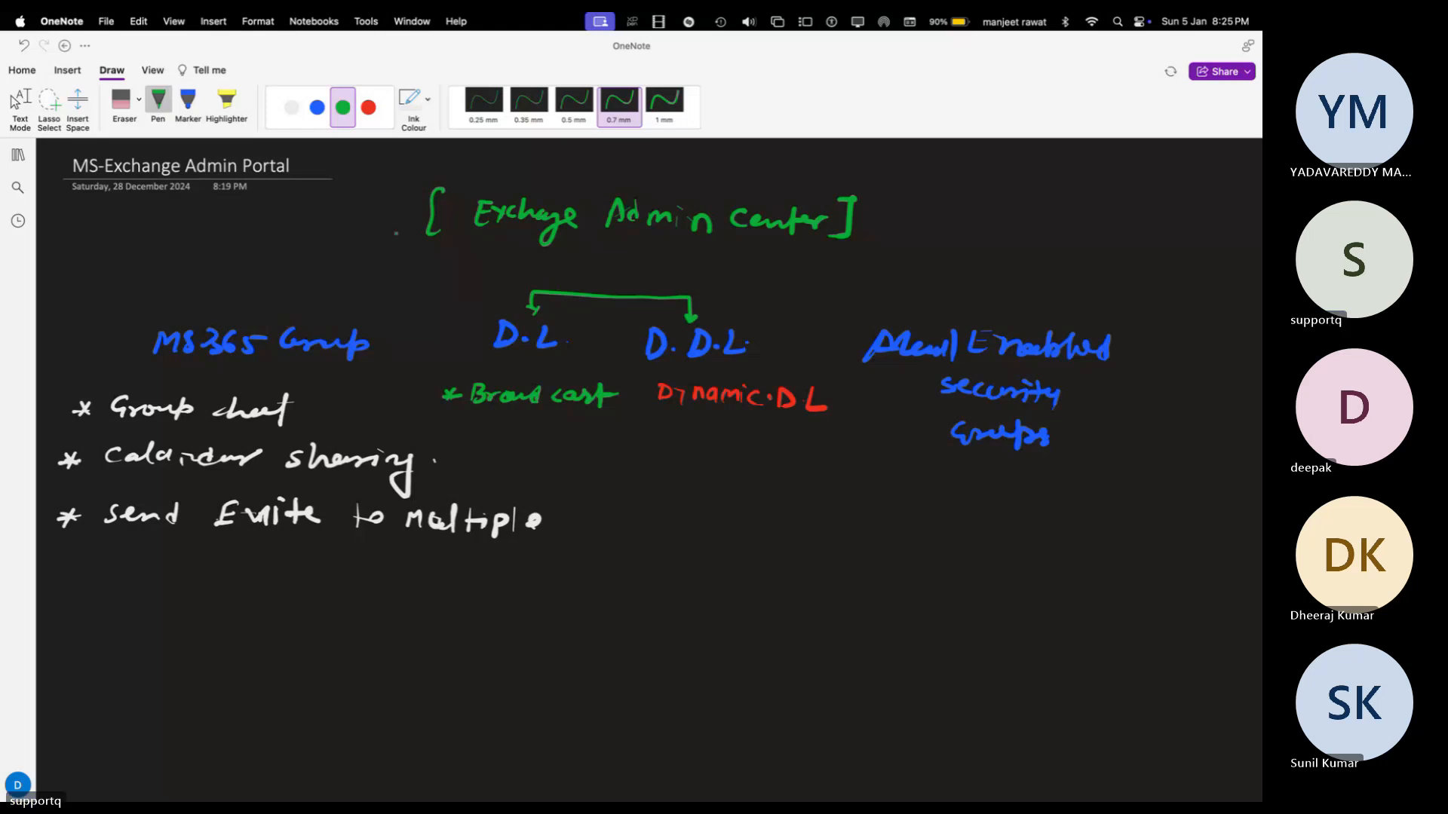
left_click(292, 107)
Step: Draw an upward arrow above the green bracket and write 'Broadcast' in white
mouse_move(604, 295)
left_mouse_down()
mouse_move(596, 263)
mouse_move(690, 260)
mouse_move(693, 278)
mouse_move(705, 256)
left_mouse_up()
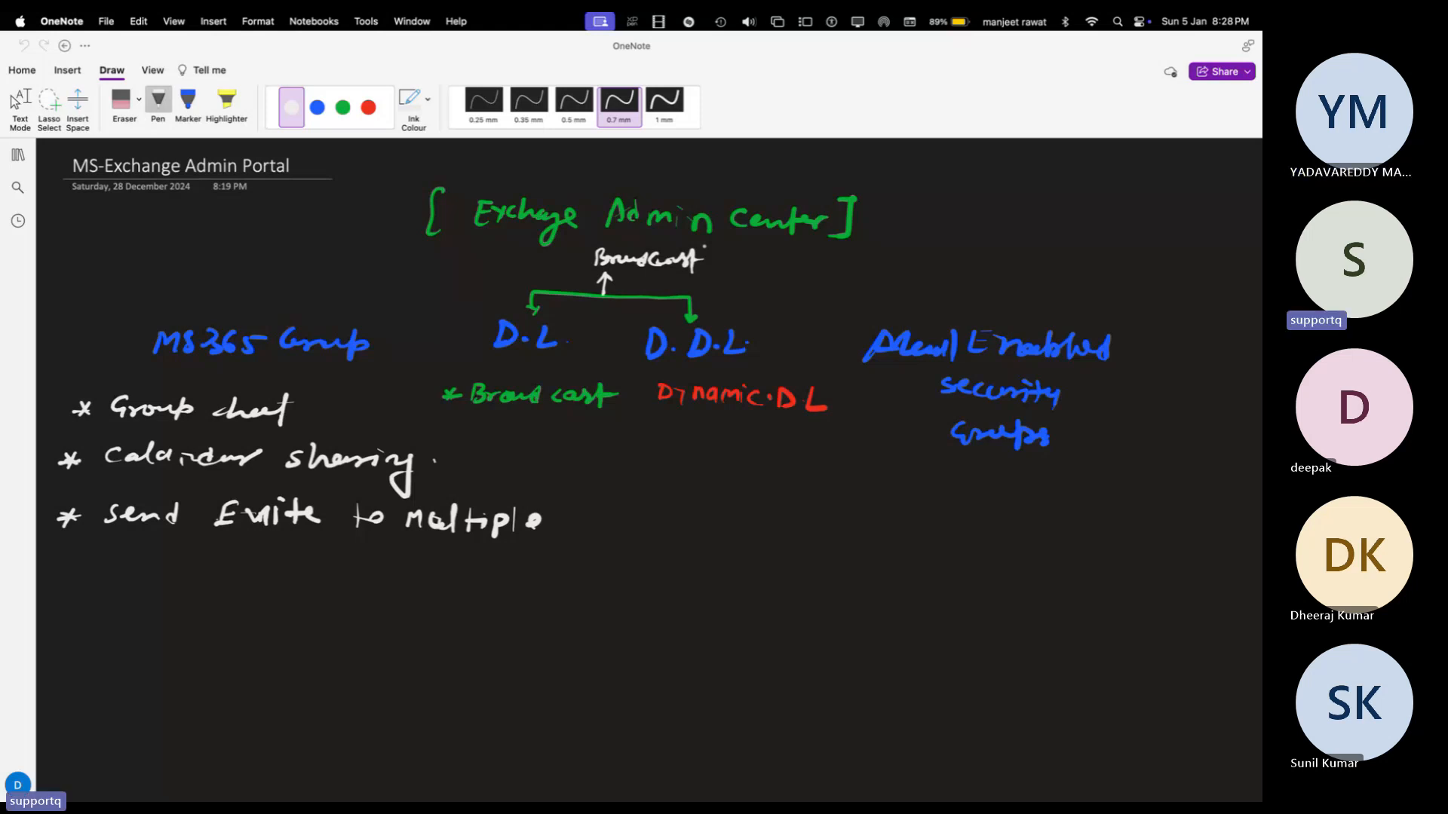
Step: Draw a green stroke above Mail Enabled security groups, then return to the Teams meeting
scroll(648, 468, "right", 2)
scroll(648, 468, "down", 1)
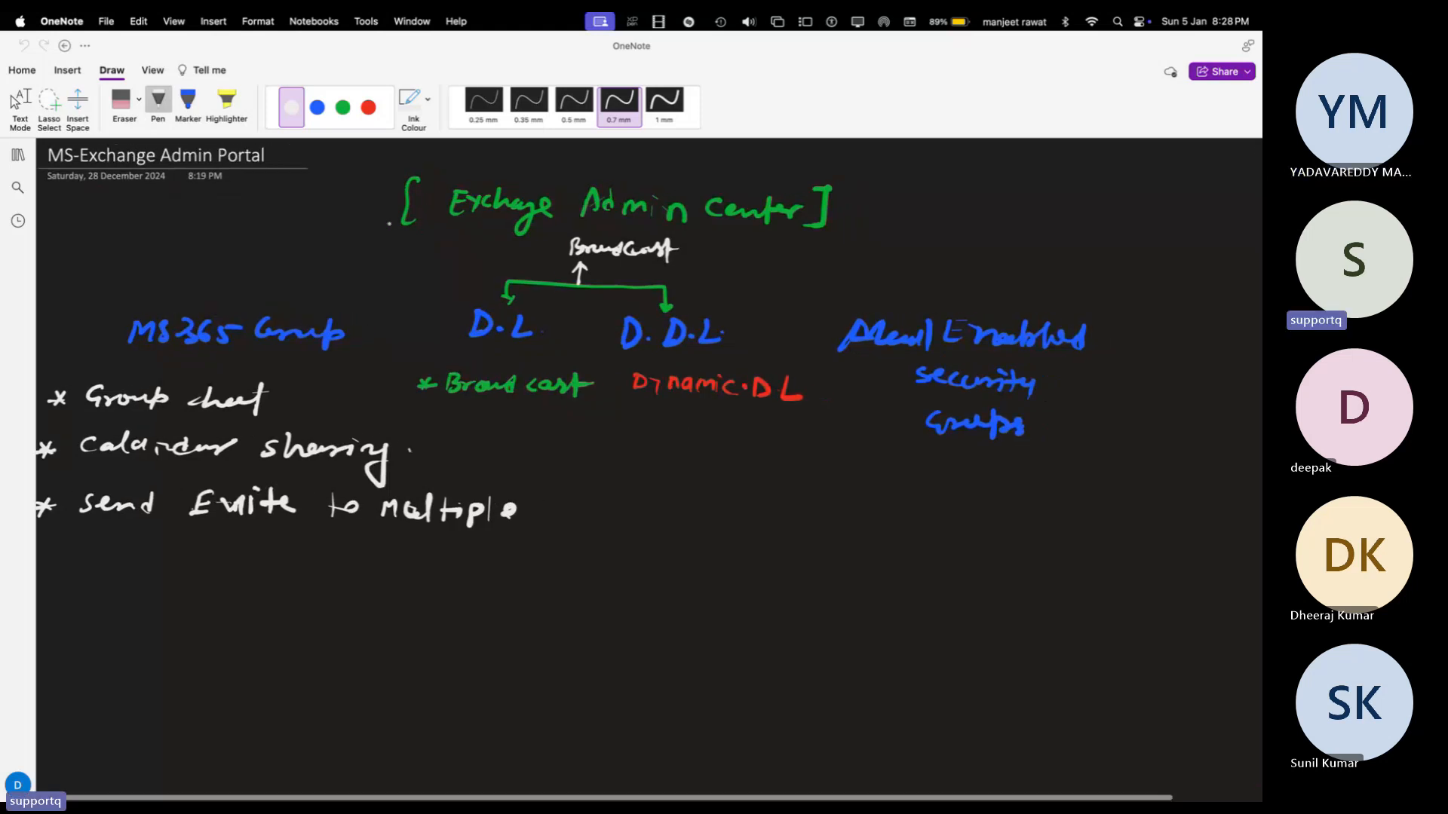
left_click(343, 108)
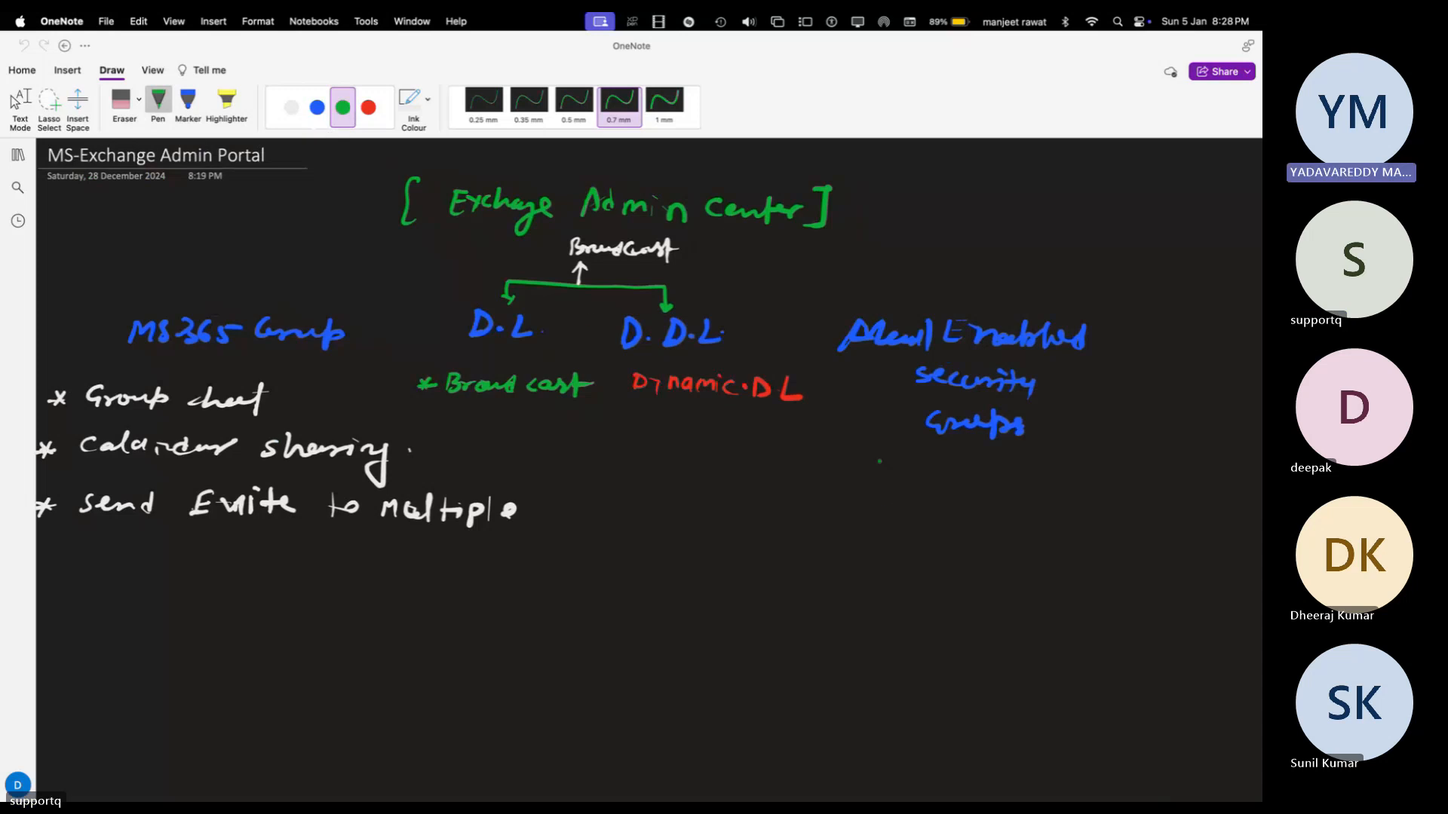
mouse_move(953, 277)
left_mouse_down()
mouse_move(954, 300)
mouse_move(966, 296)
left_mouse_up()
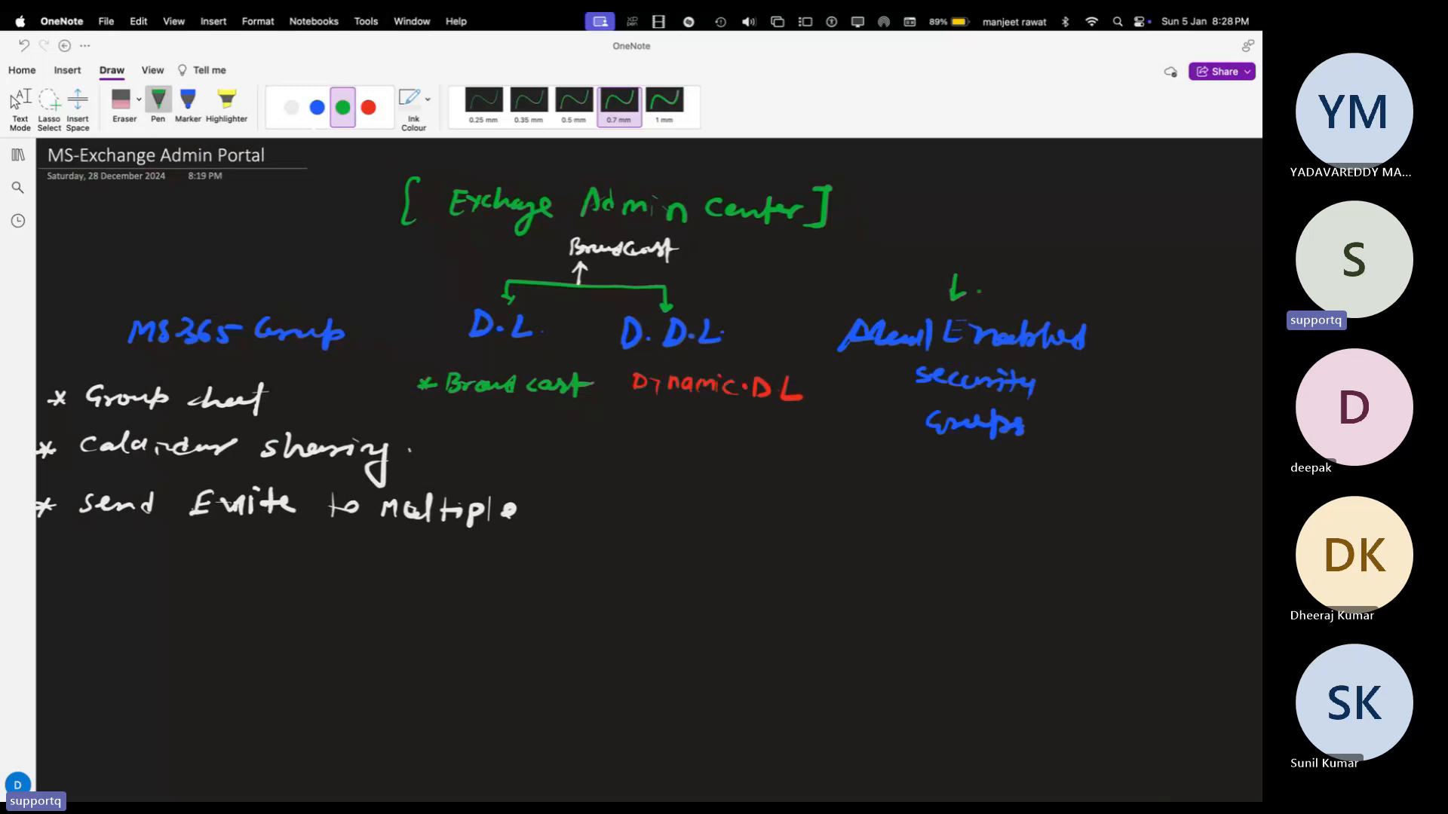
key("ctrl+Right")
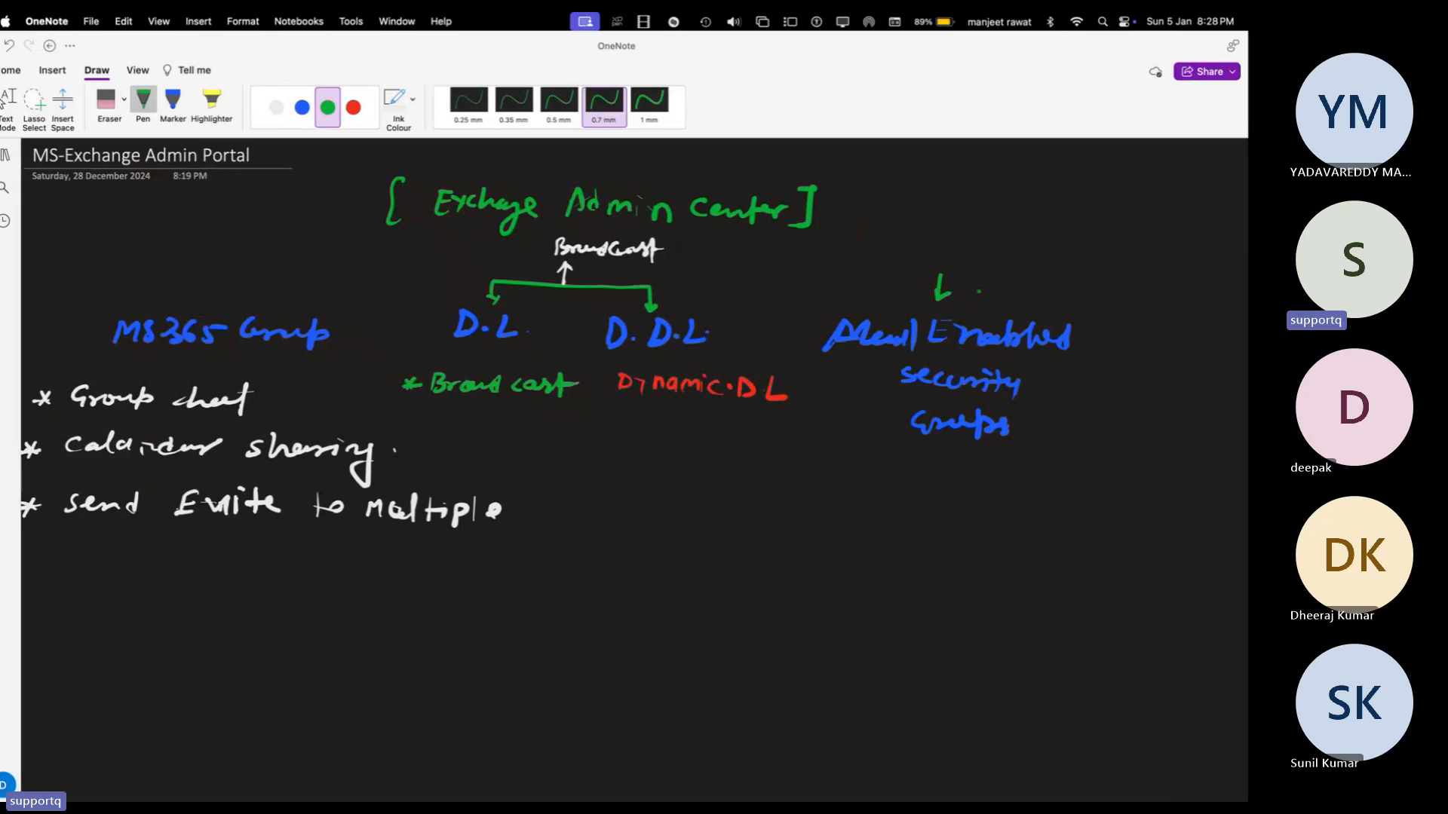
key("ctrl+Right")
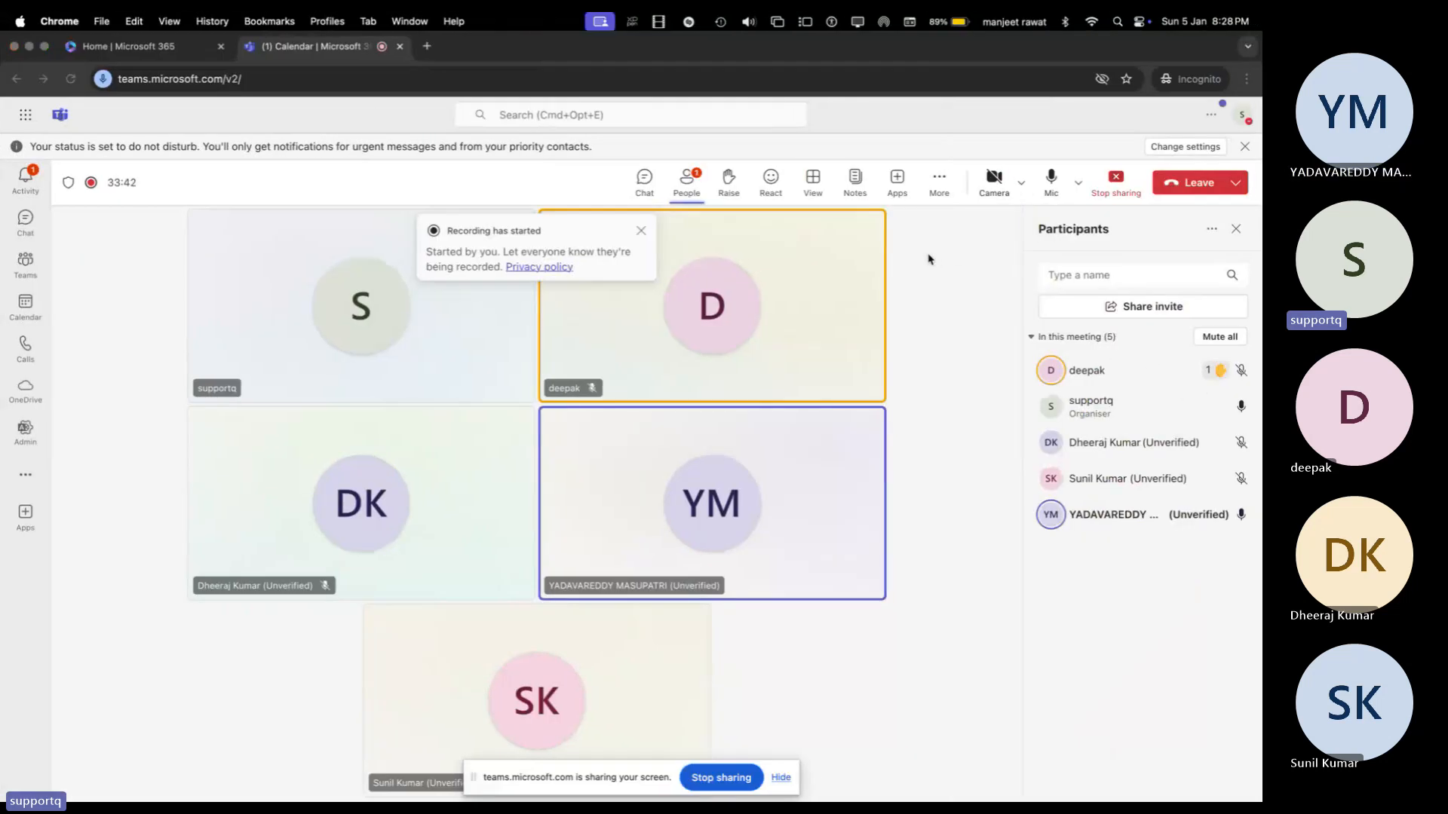
Step: Check the meeting's Record and transcribe options, then return to the Exchange Groups list
left_click(941, 180)
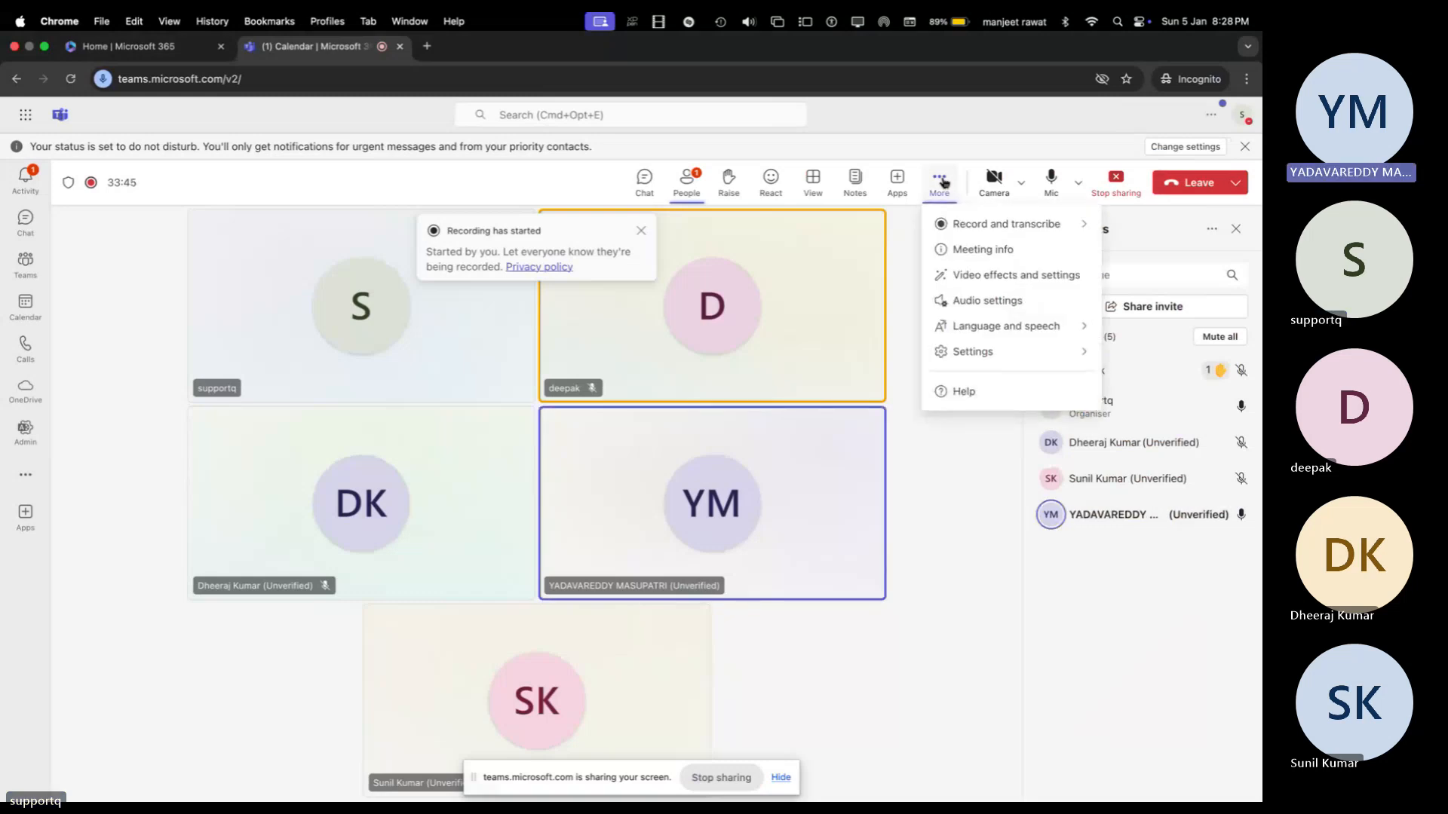
left_click(973, 224)
key("super+Tab")
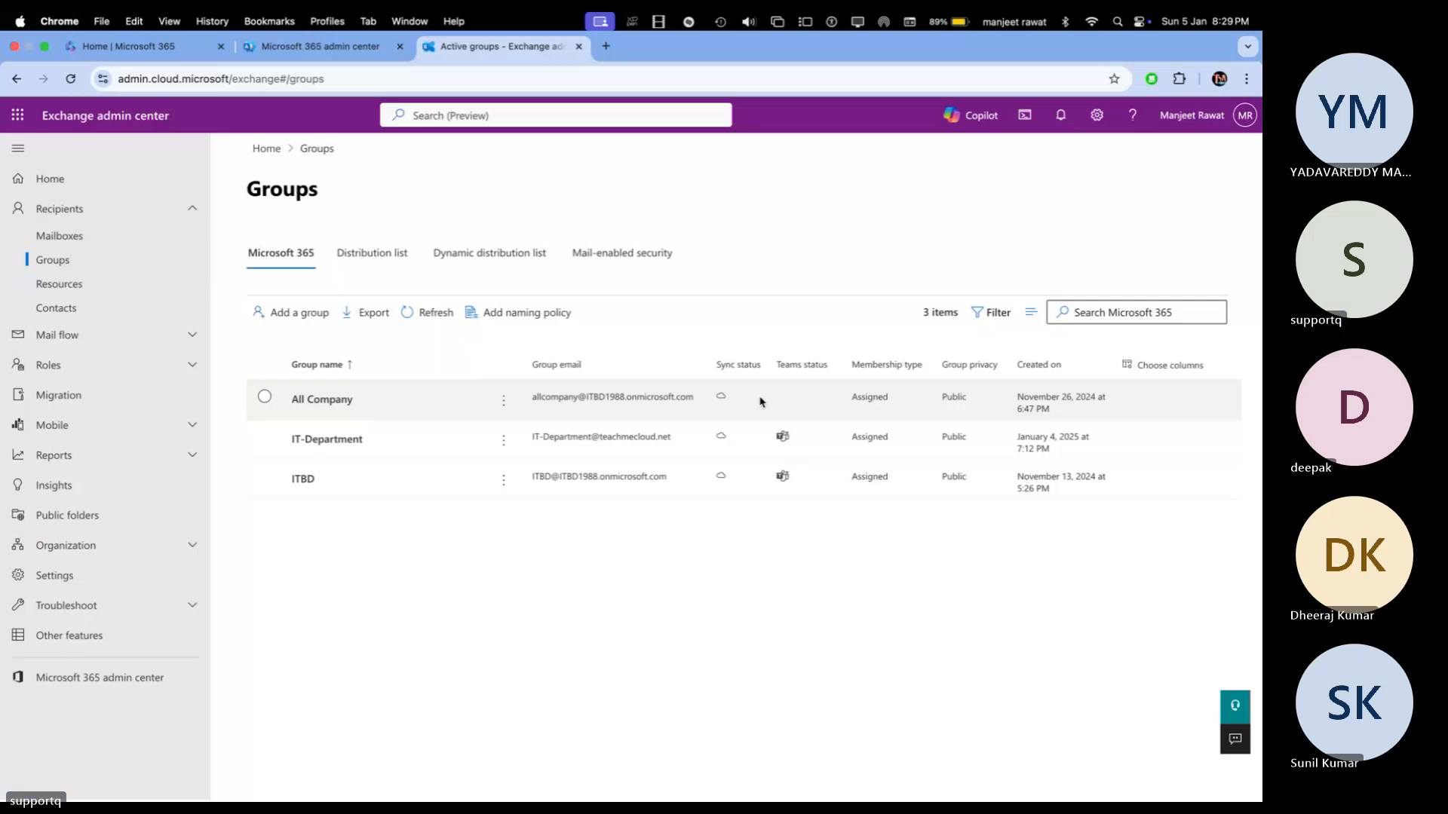
Step: Switch desktops to the Teams meeting, now recording with 5 participants
key("ctrl+Right")
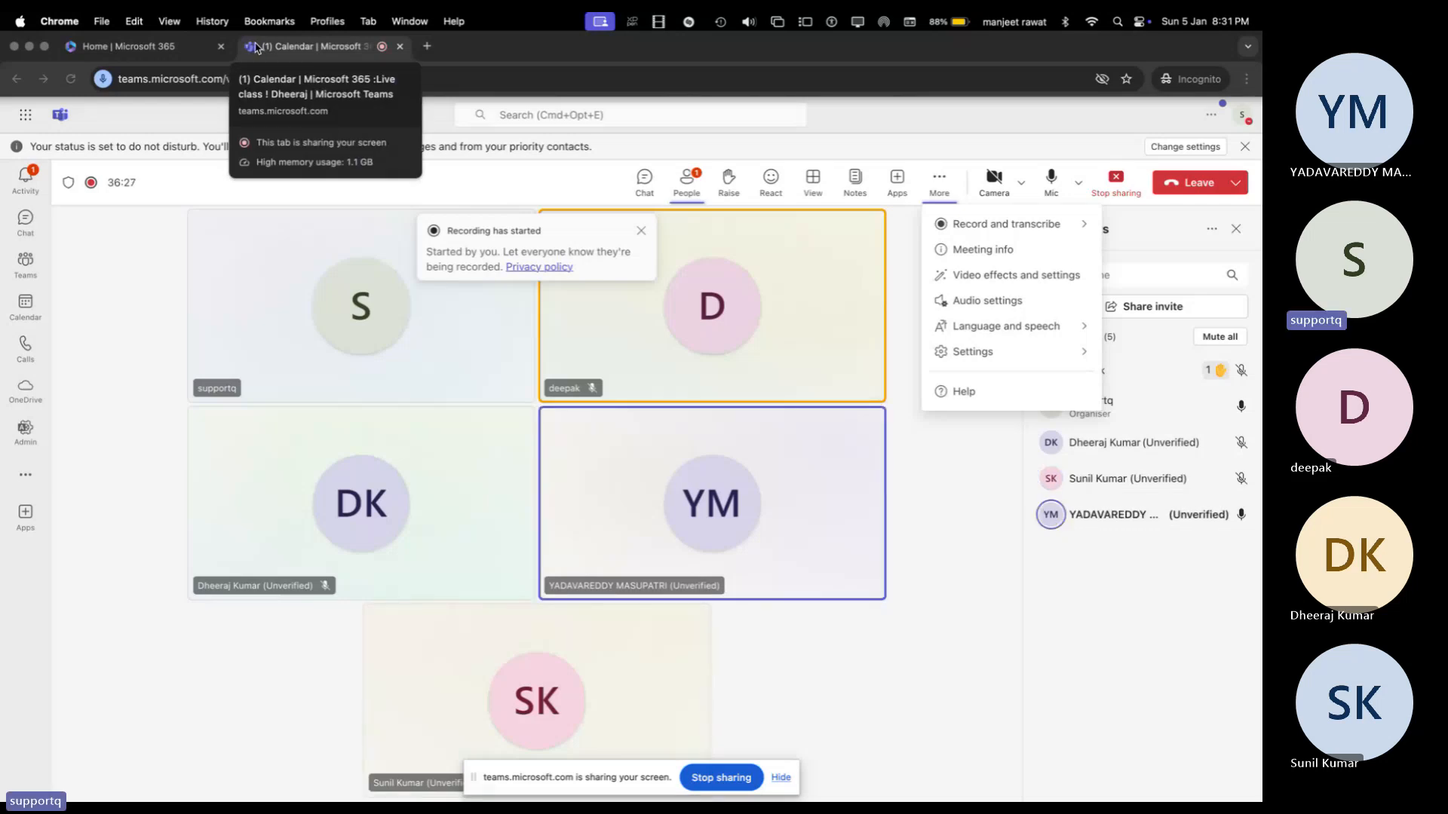
Step: Admit the lobby attendee as the sixth participant, then go back to the OneNote notes
key("ctrl+Left")
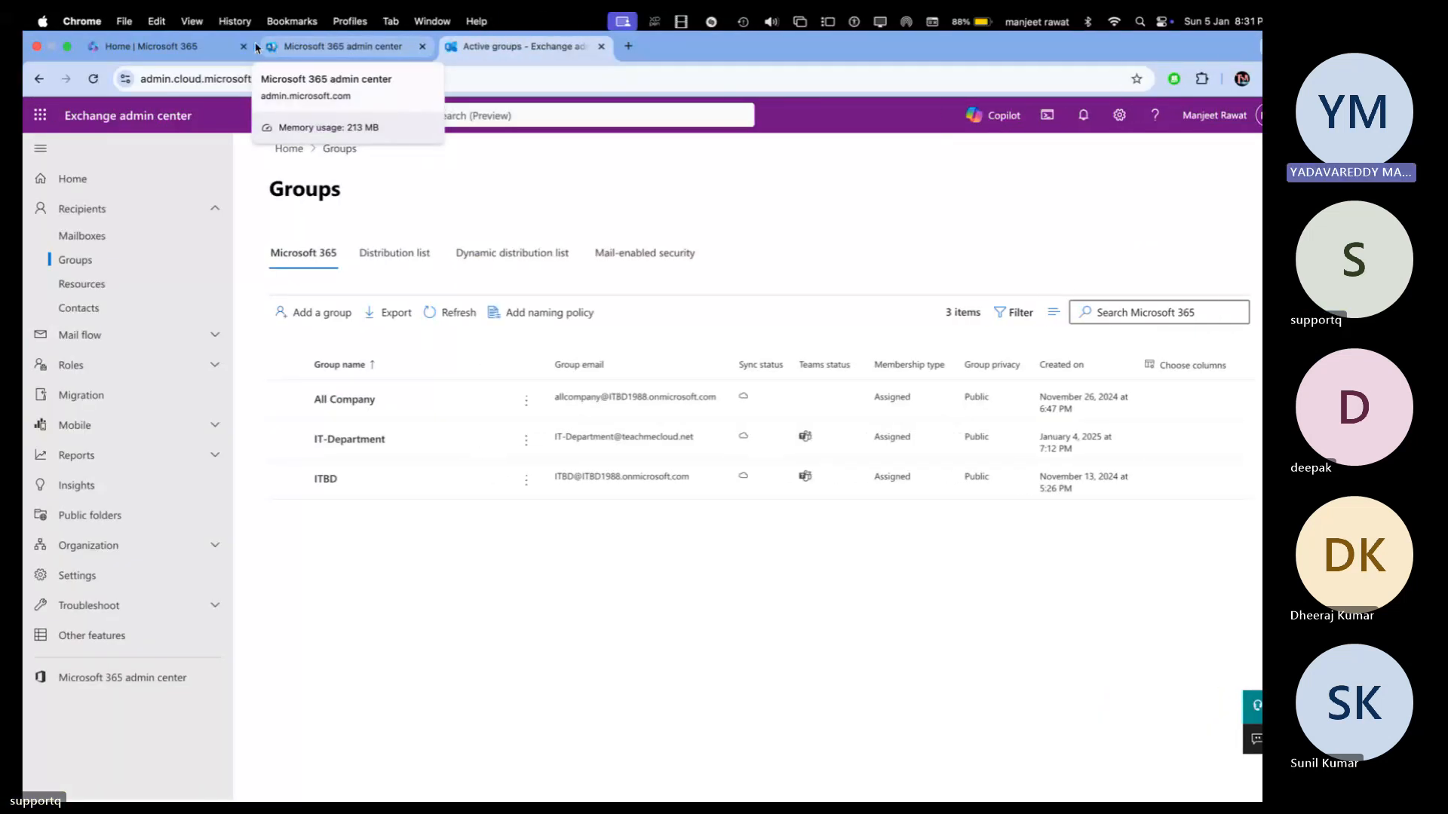
key("ctrl+Left")
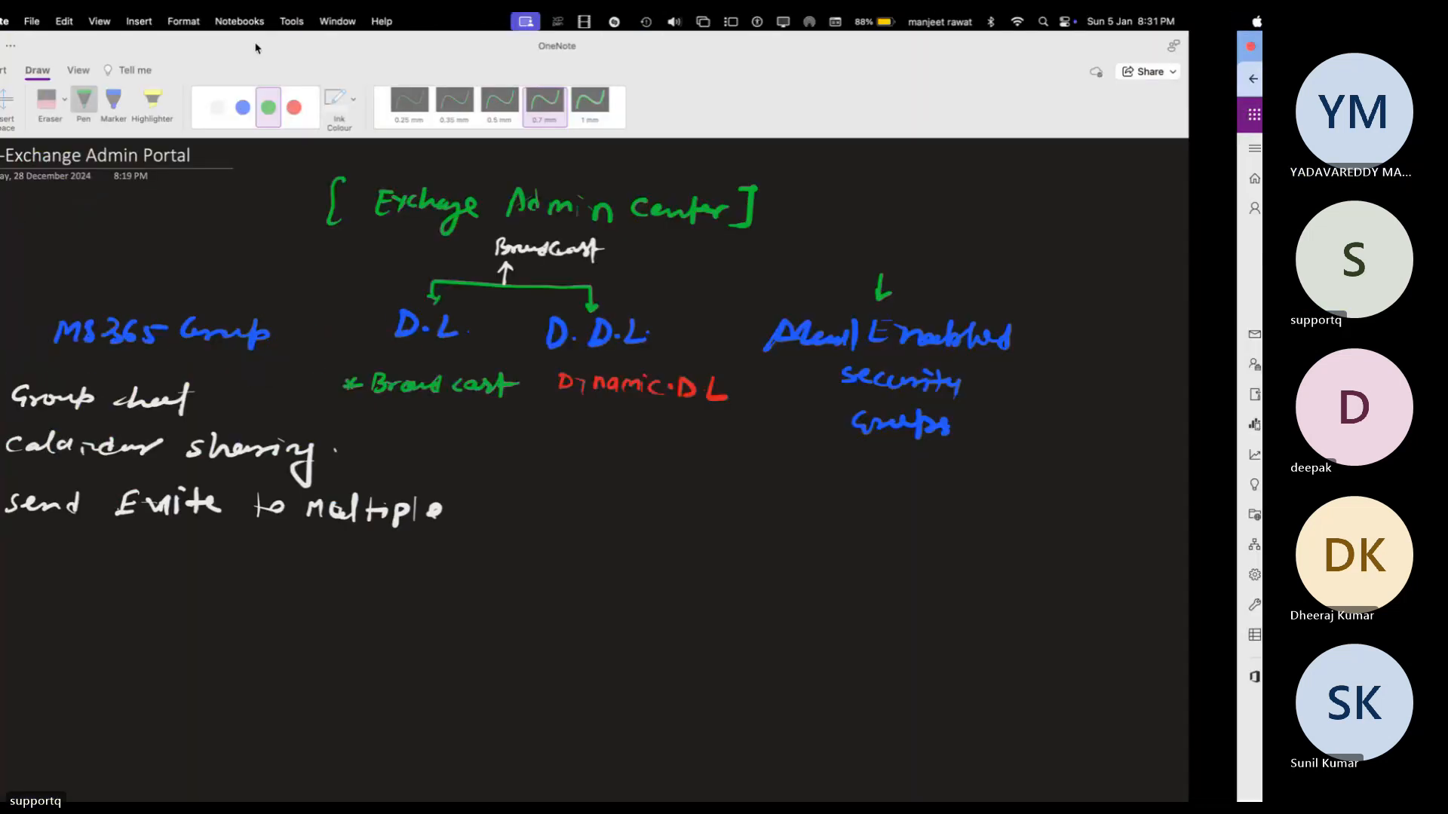
key("ctrl+Right")
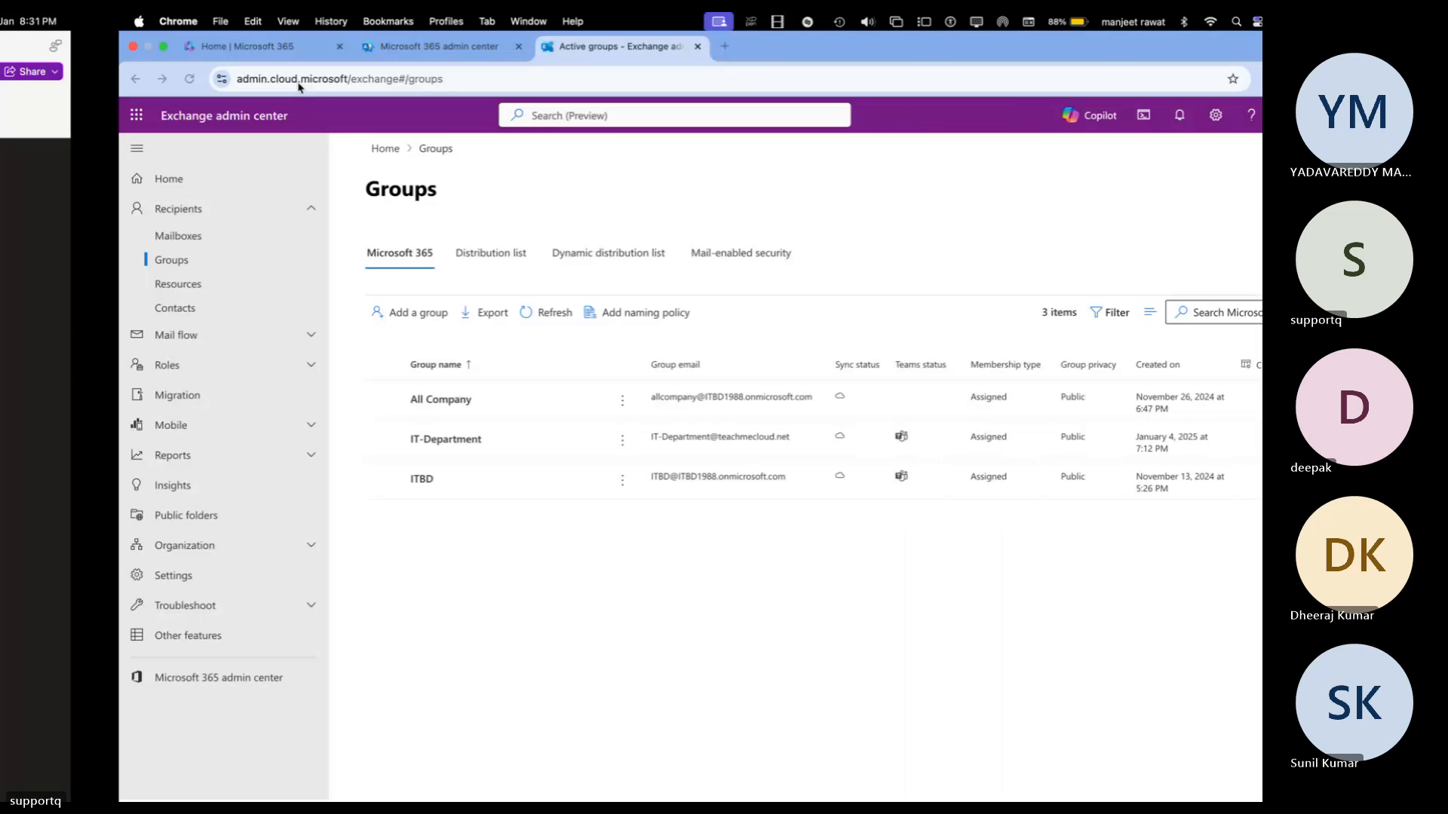
key("ctrl+Right")
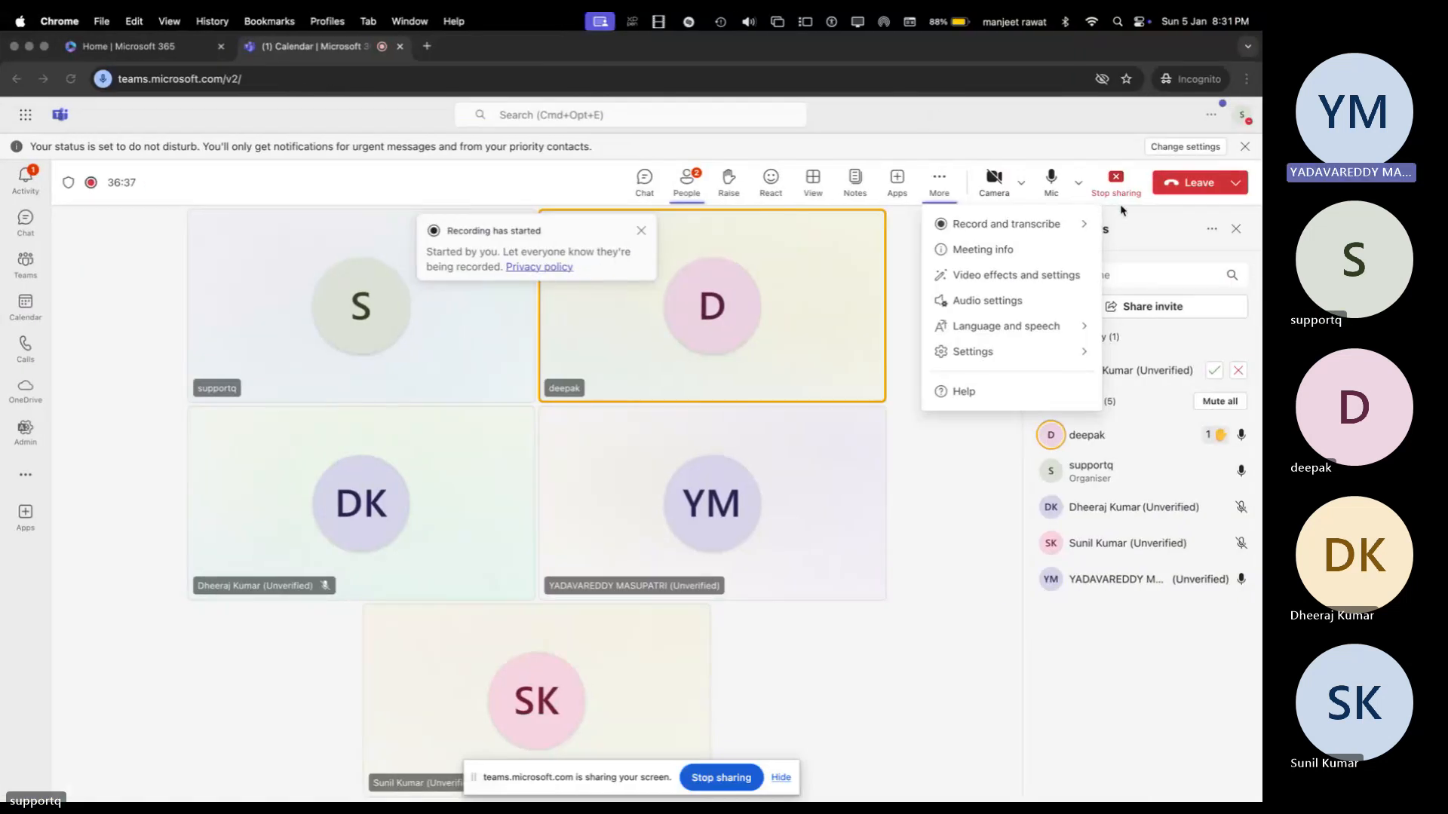
left_click(1213, 370)
key("ctrl+Left")
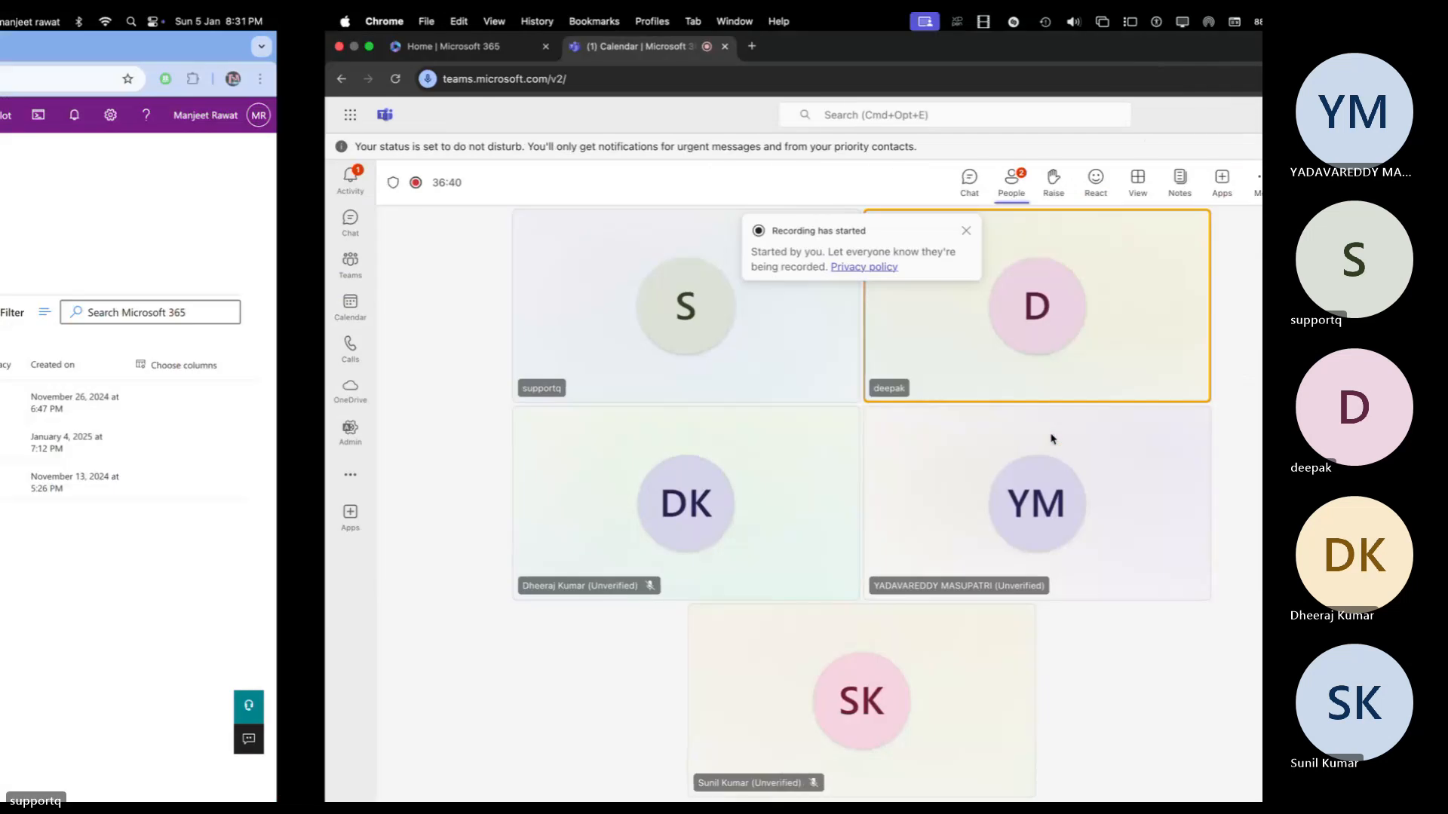
key("ctrl+Left")
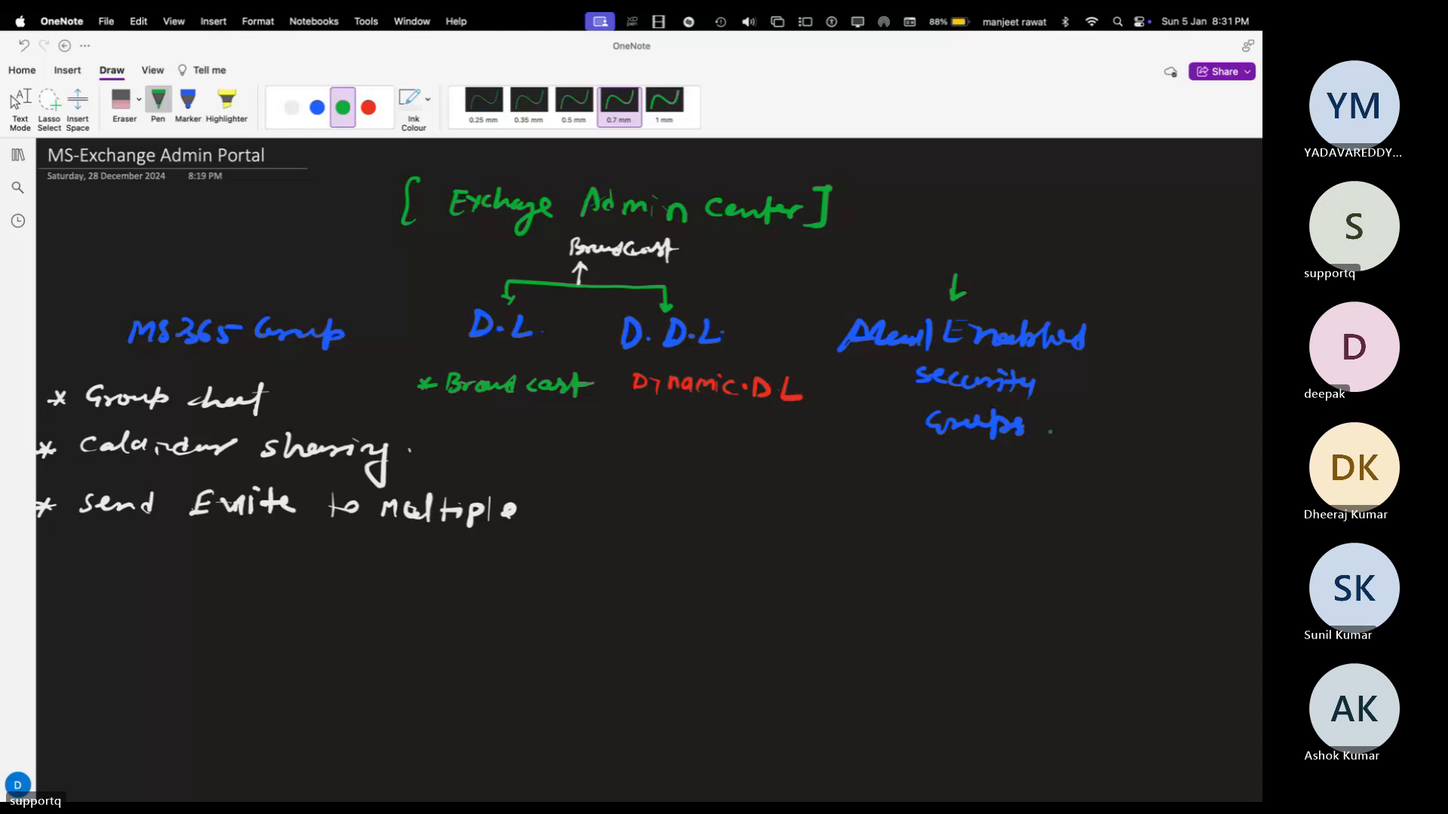
Step: Switch to white ink and underline D.L and the second D of D.D.L
scroll(595, 475, "left", 2)
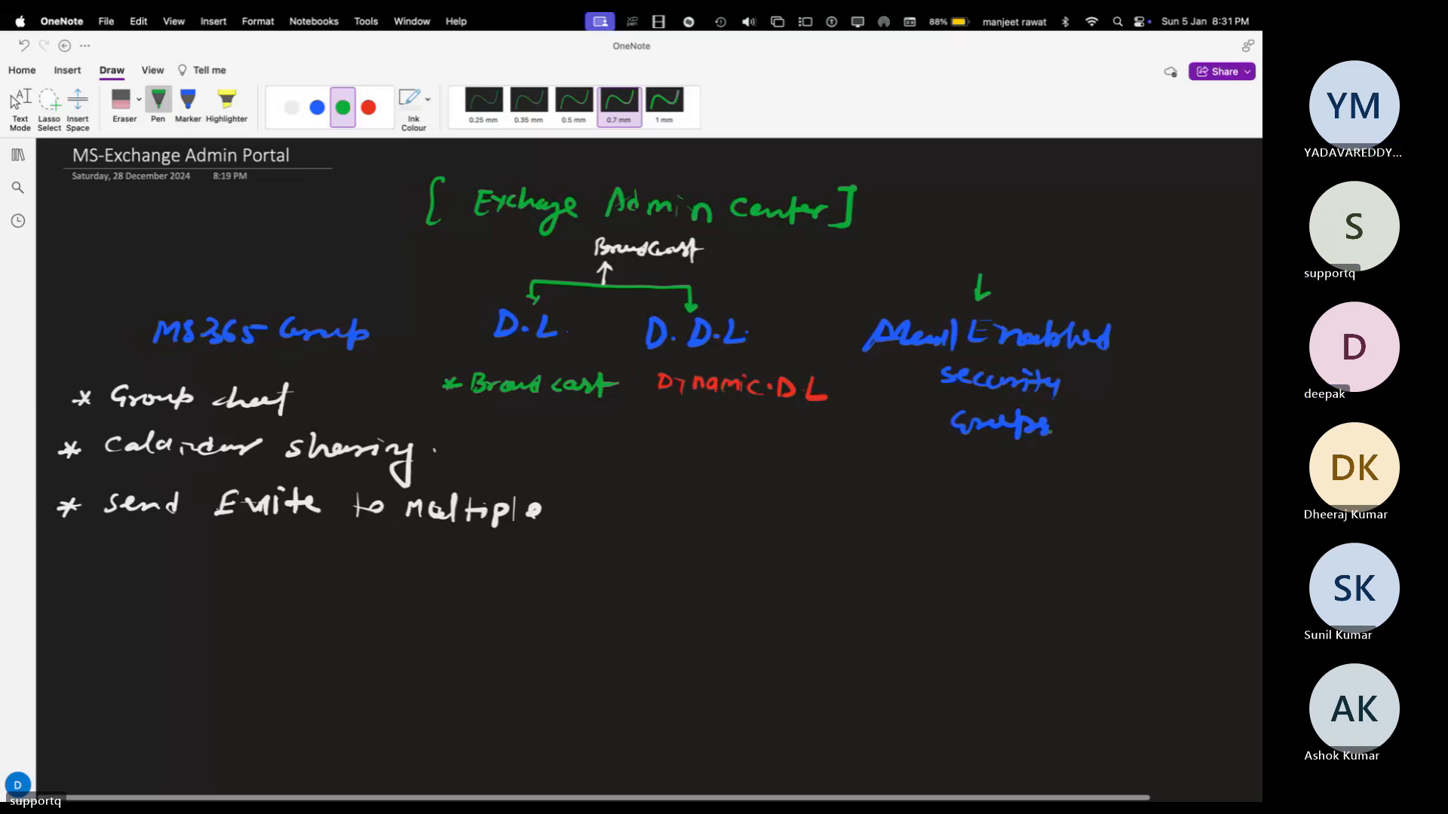
left_click(291, 118)
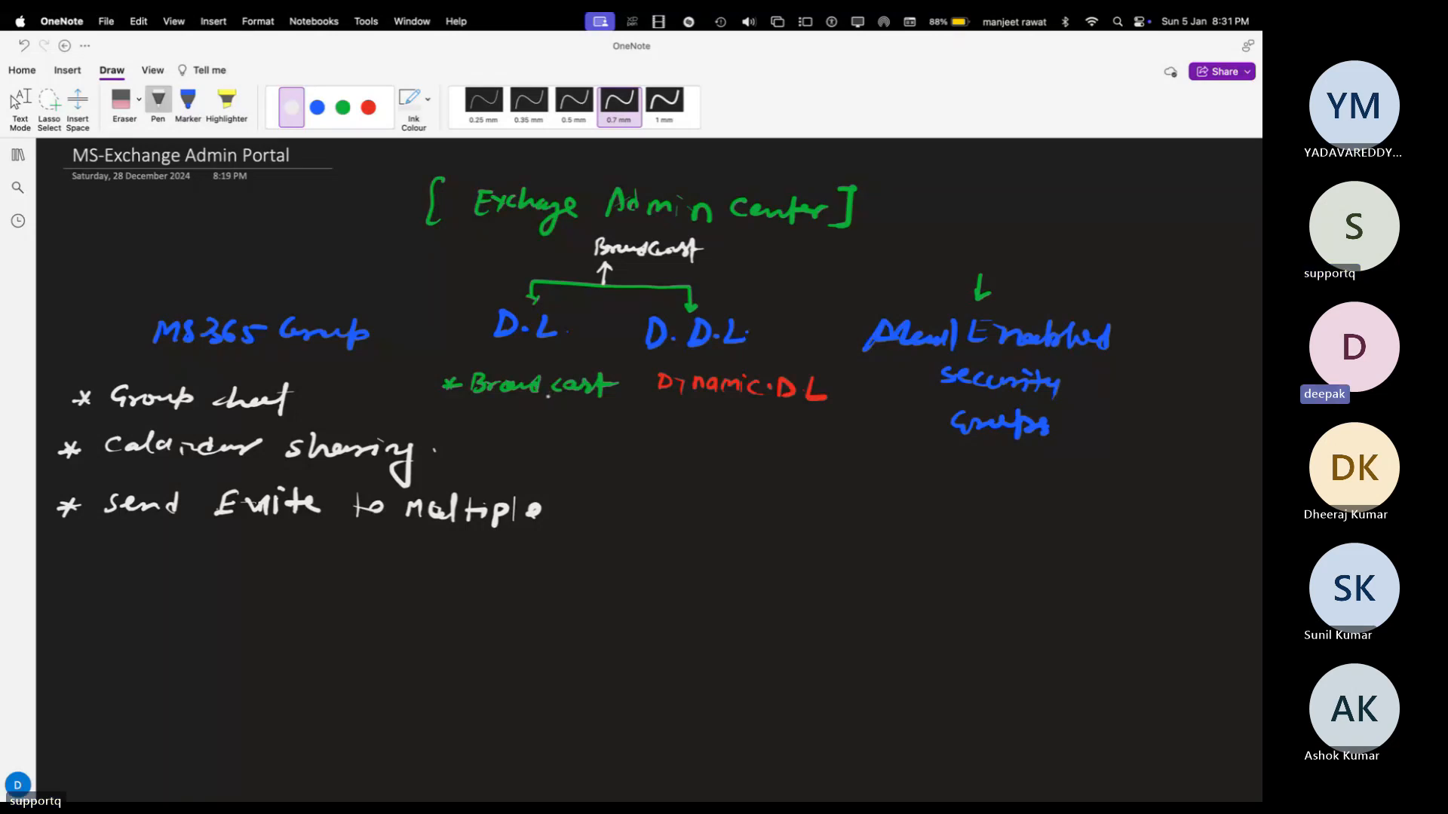
left_click(379, 561)
left_click_drag(515, 350, 548, 348)
left_click_drag(681, 357, 699, 356)
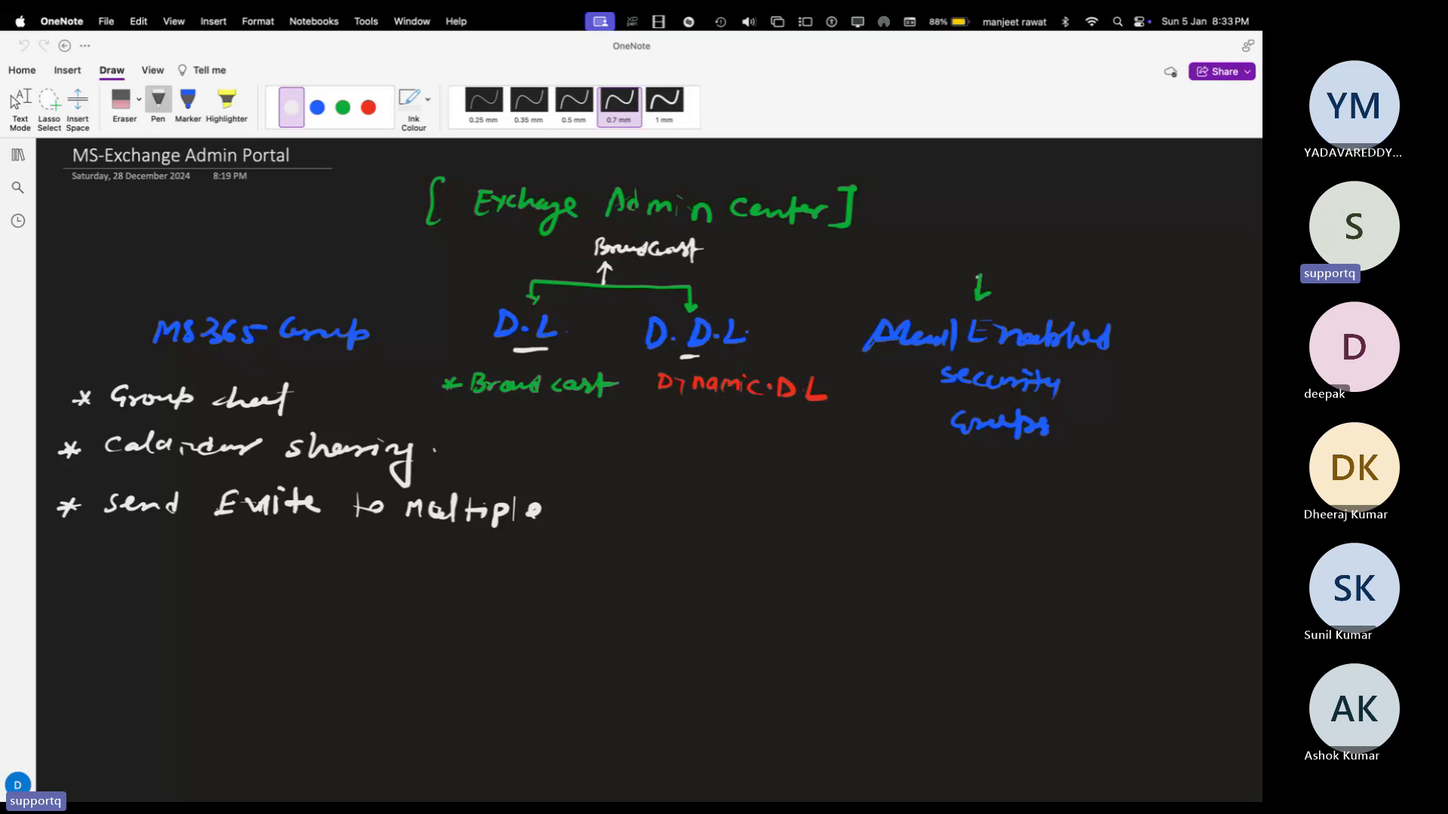
Step: Draw a white down arrow from Mail Enabled security Groups to a handwritten 'Delegation'
left_click_drag(972, 274, 996, 270)
mouse_move(985, 471)
left_mouse_down()
mouse_move(984, 493)
mouse_move(997, 476)
mouse_move(959, 532)
mouse_move(1019, 520)
mouse_move(1011, 551)
mouse_move(1054, 509)
mouse_move(1101, 528)
left_mouse_up()
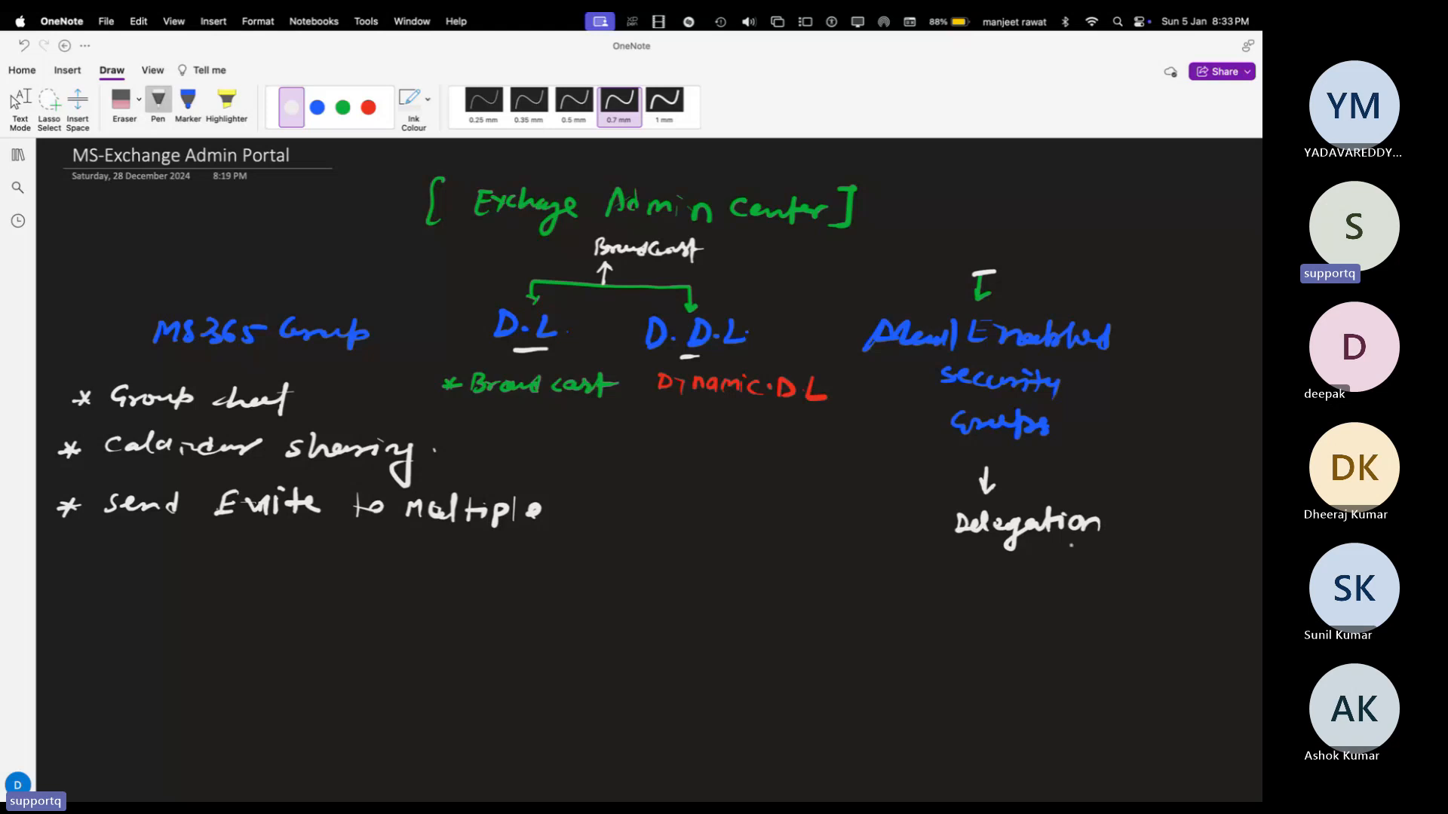
scroll(1071, 544, "down", 3)
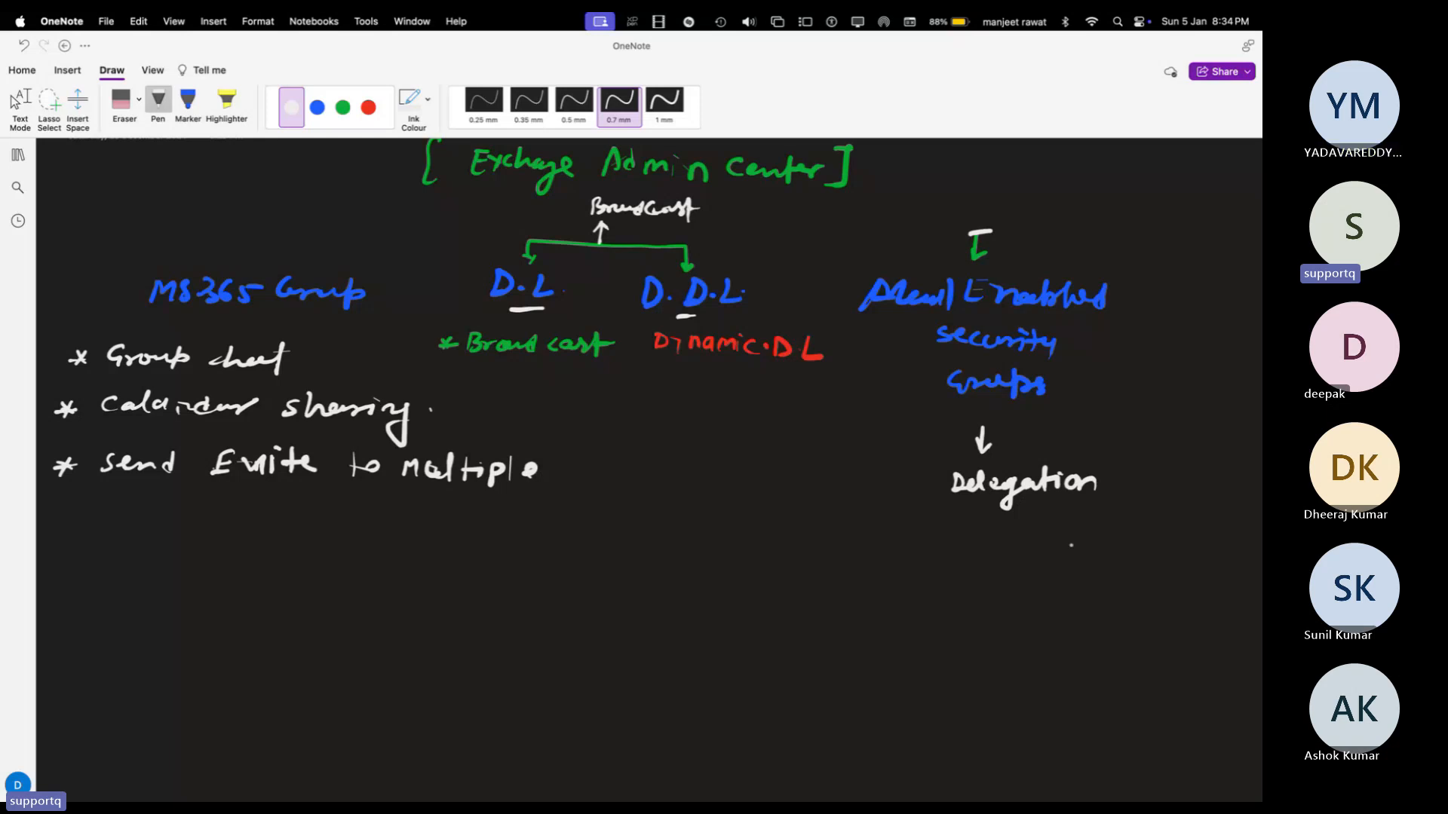
Step: Minimize OneNote and reload the Microsoft 365 groups list in Exchange admin center
key("super+m")
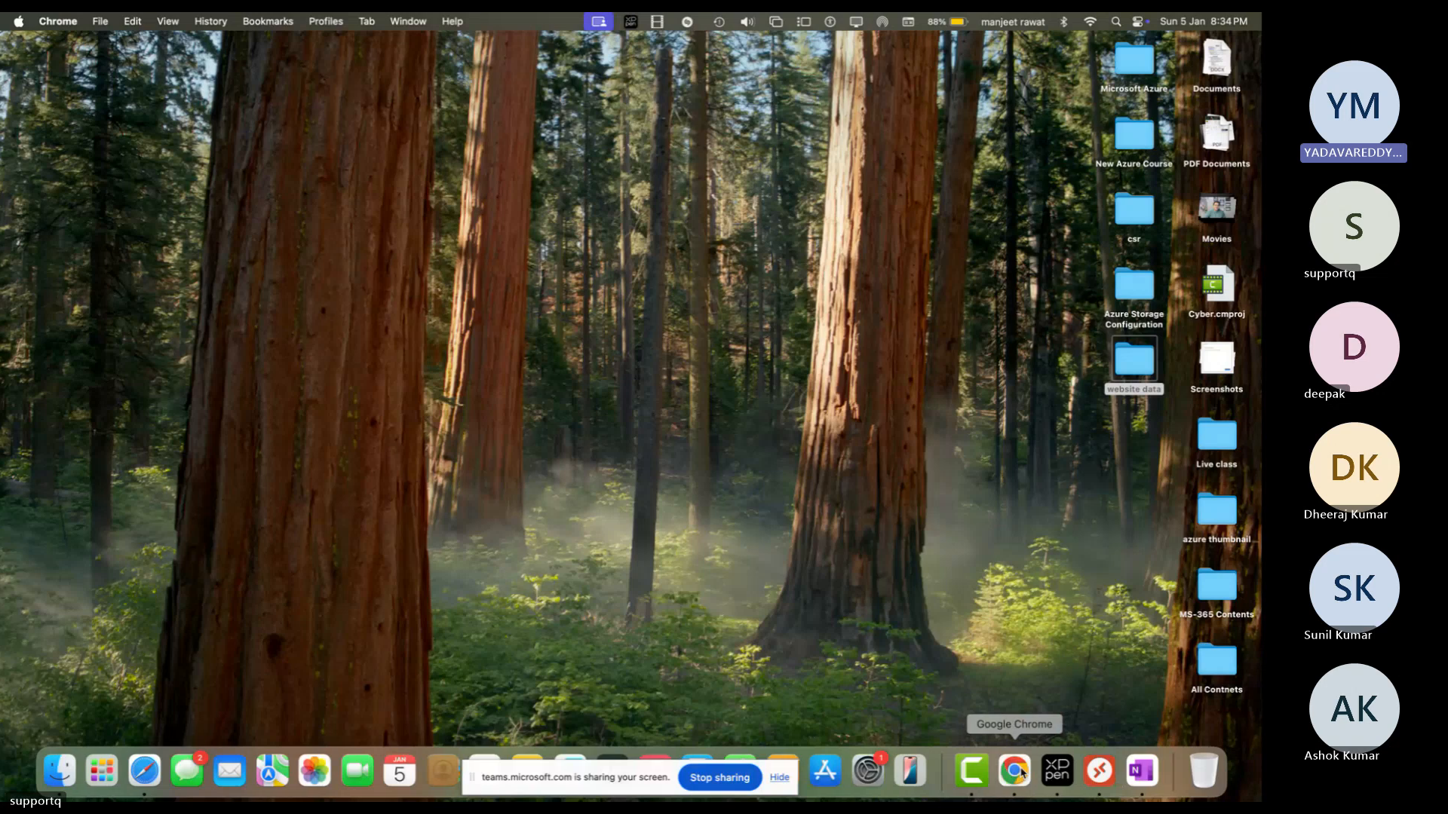
left_click(1015, 770)
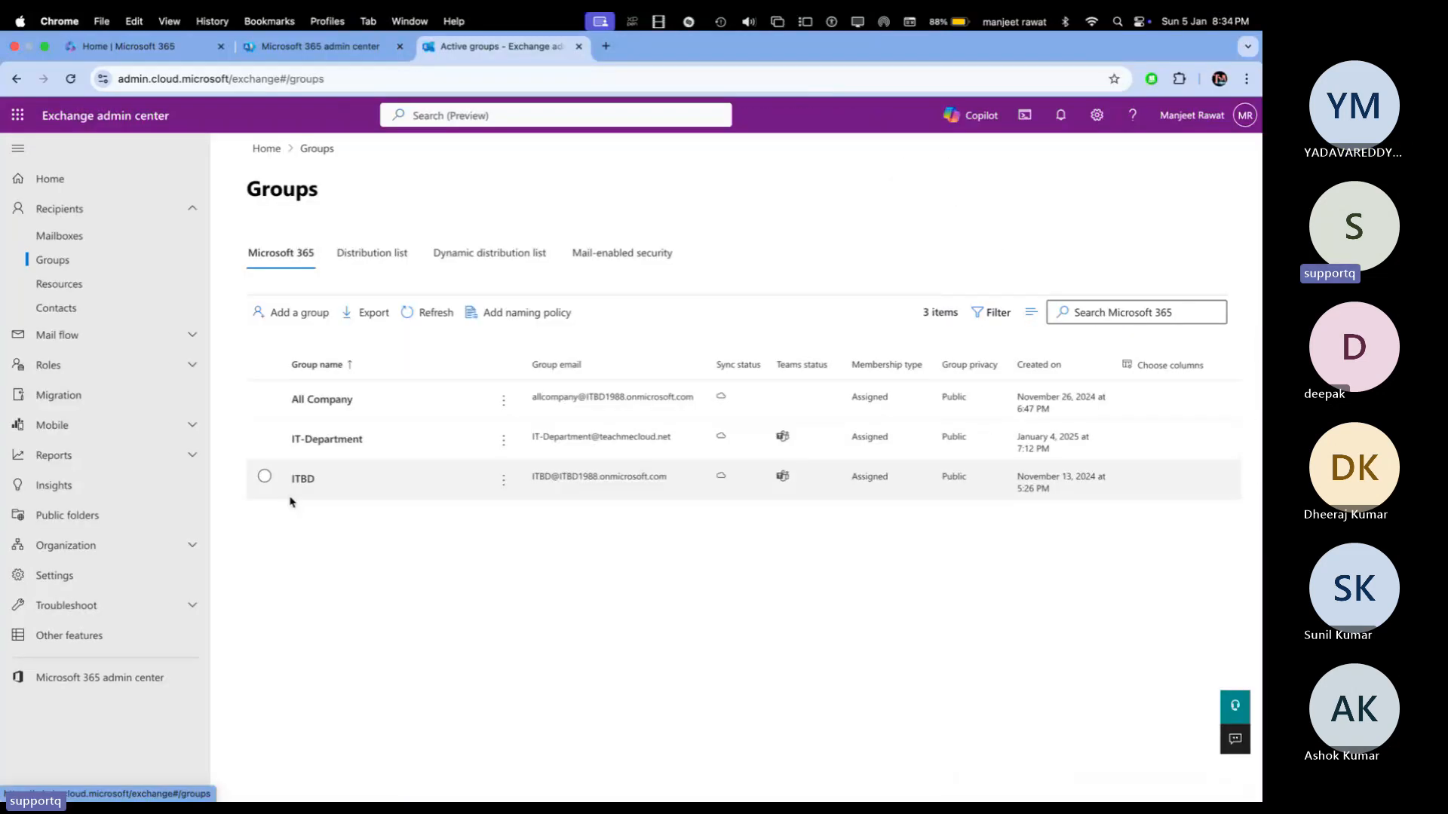
left_click(298, 259)
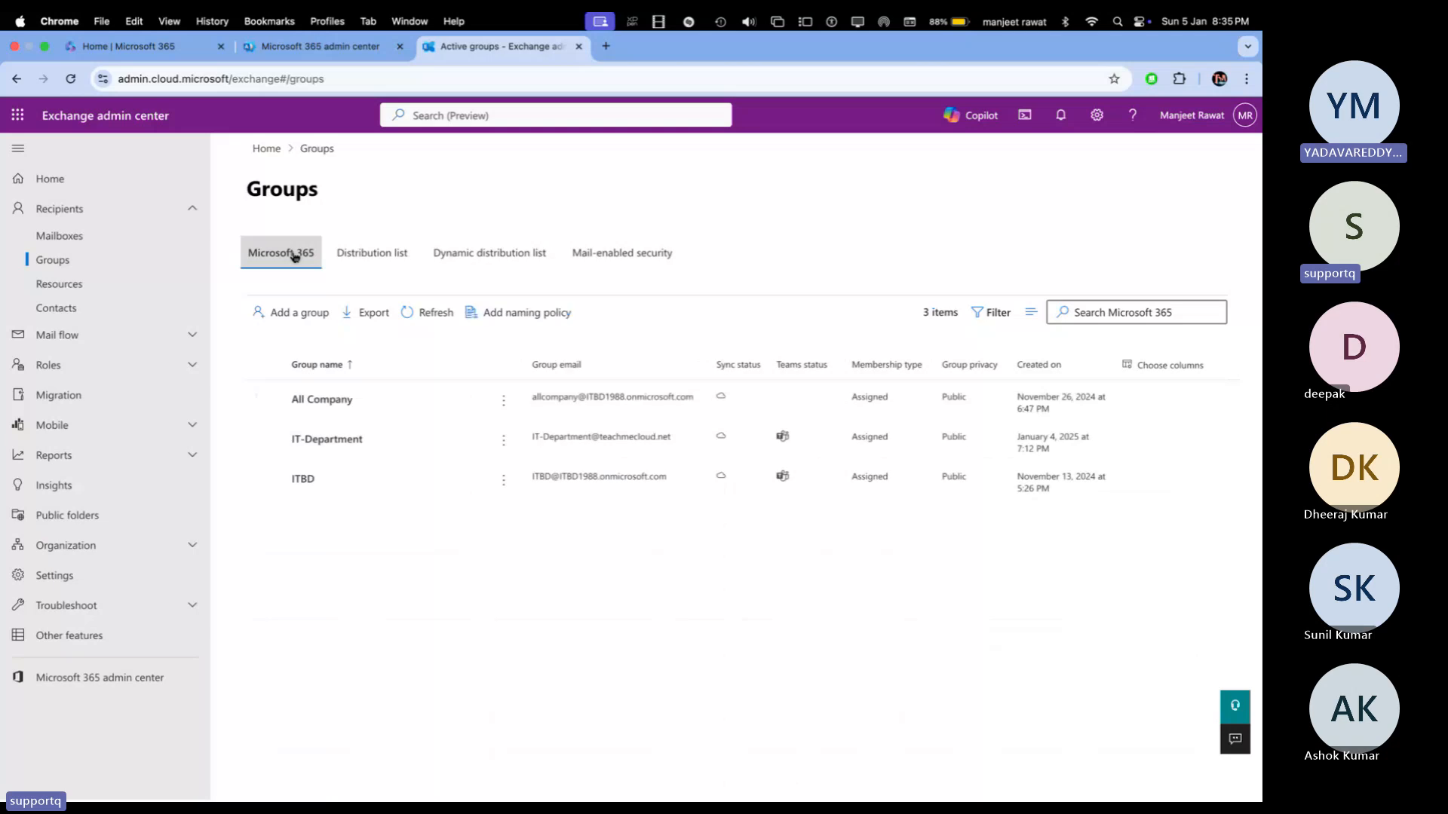
Step: Delete the IT-Department group and its team, leaving All Company and ITBD
left_click(266, 437)
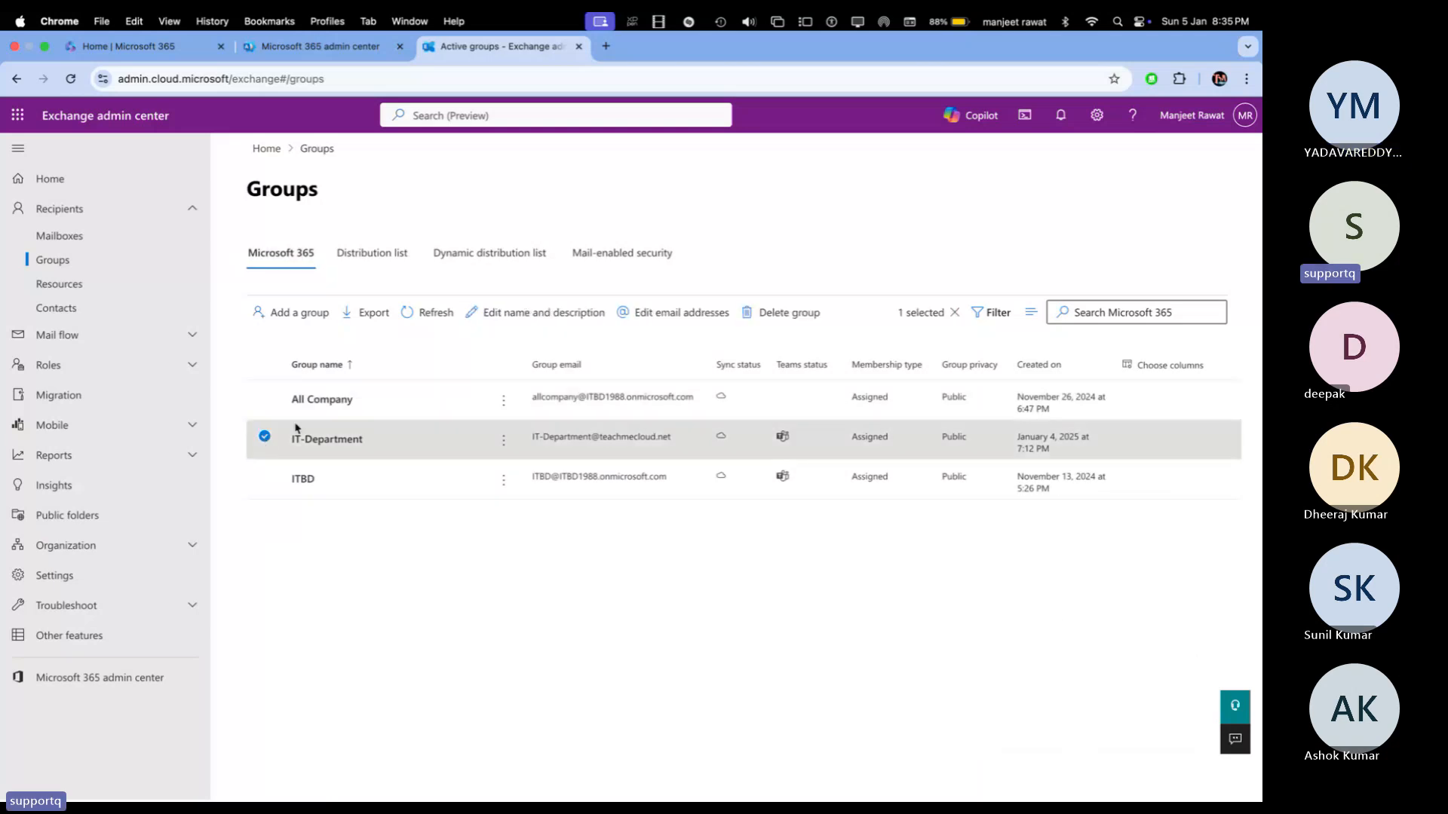
left_click(788, 312)
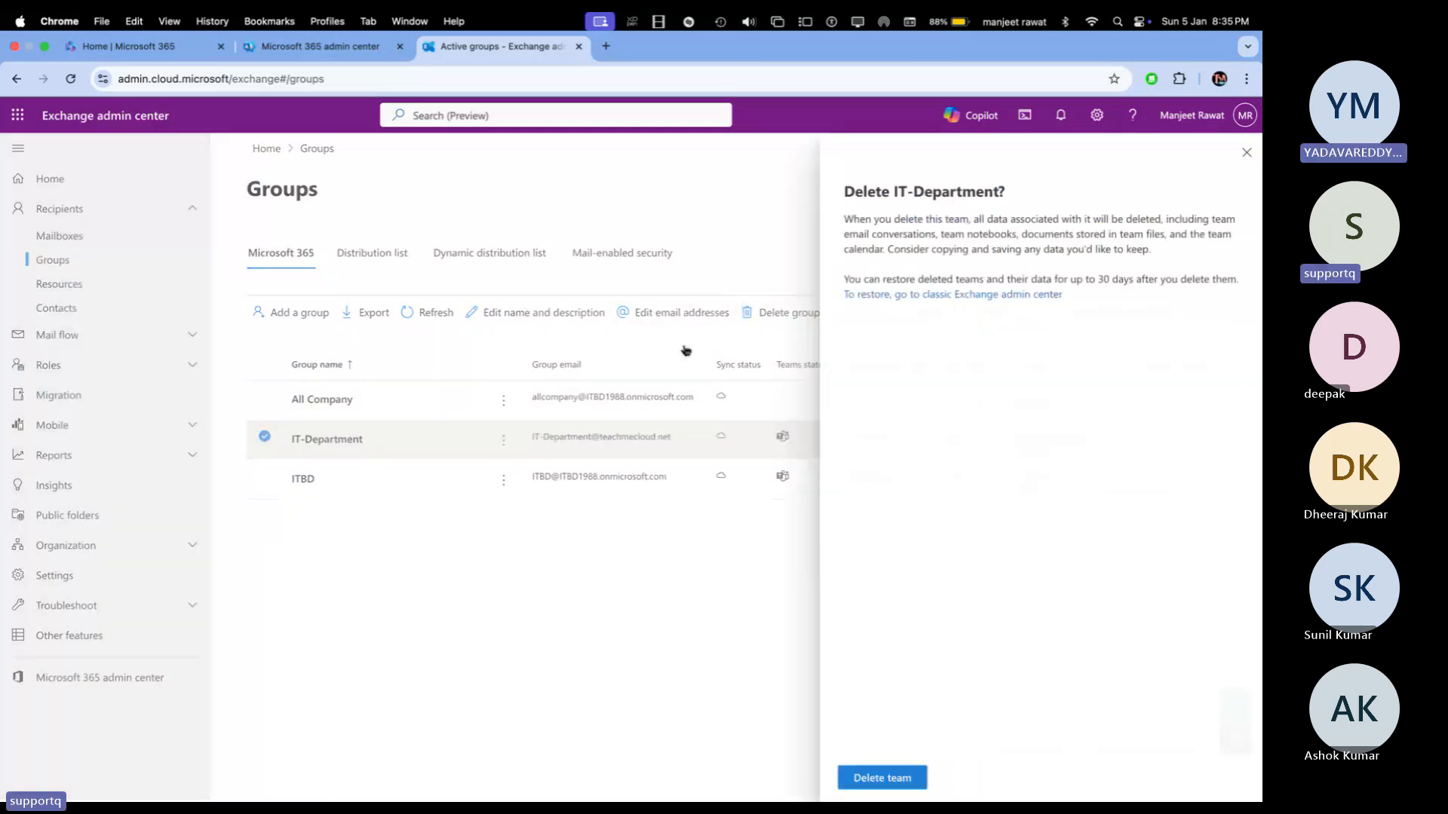
left_click(891, 779)
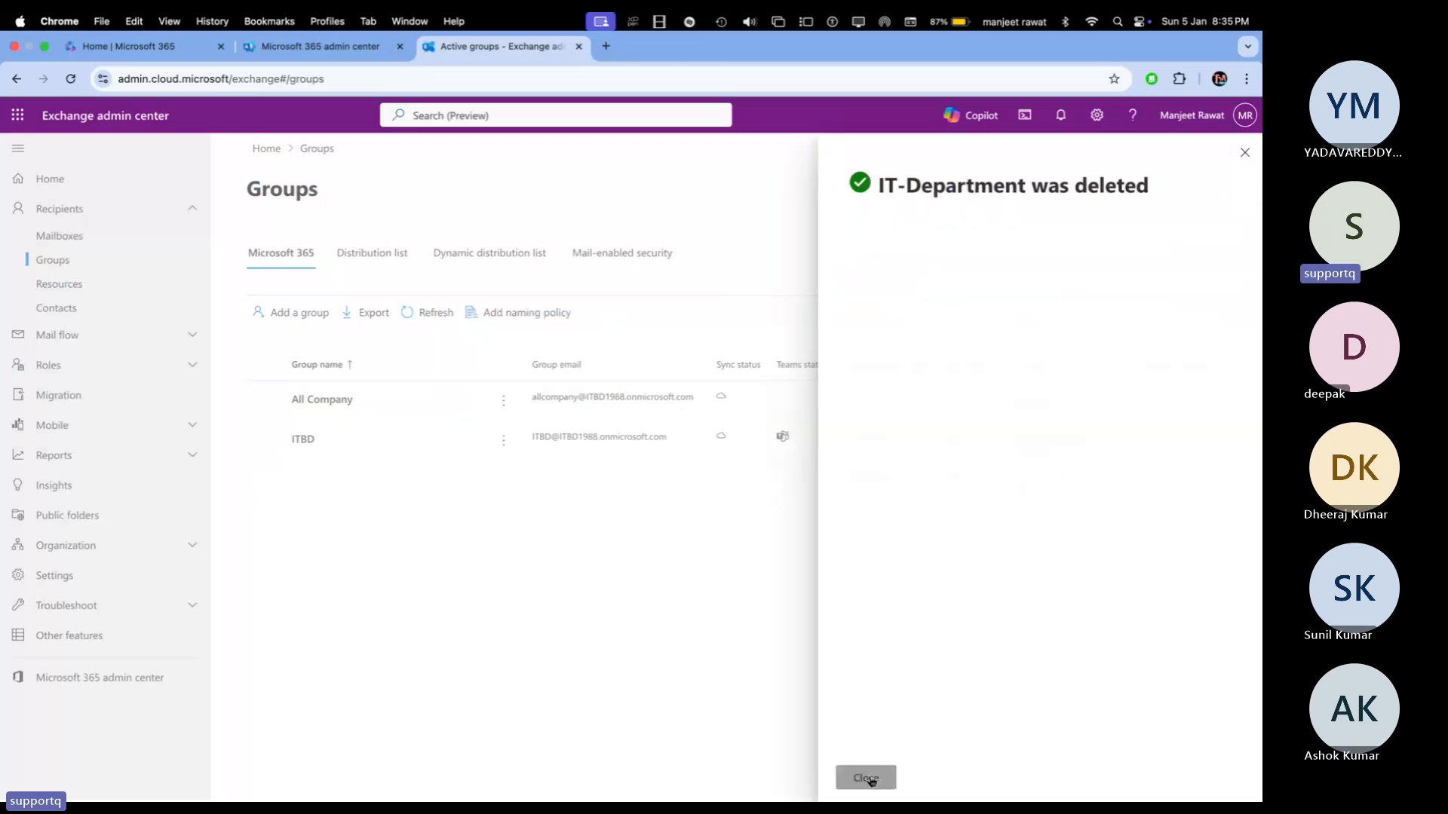
left_click(866, 778)
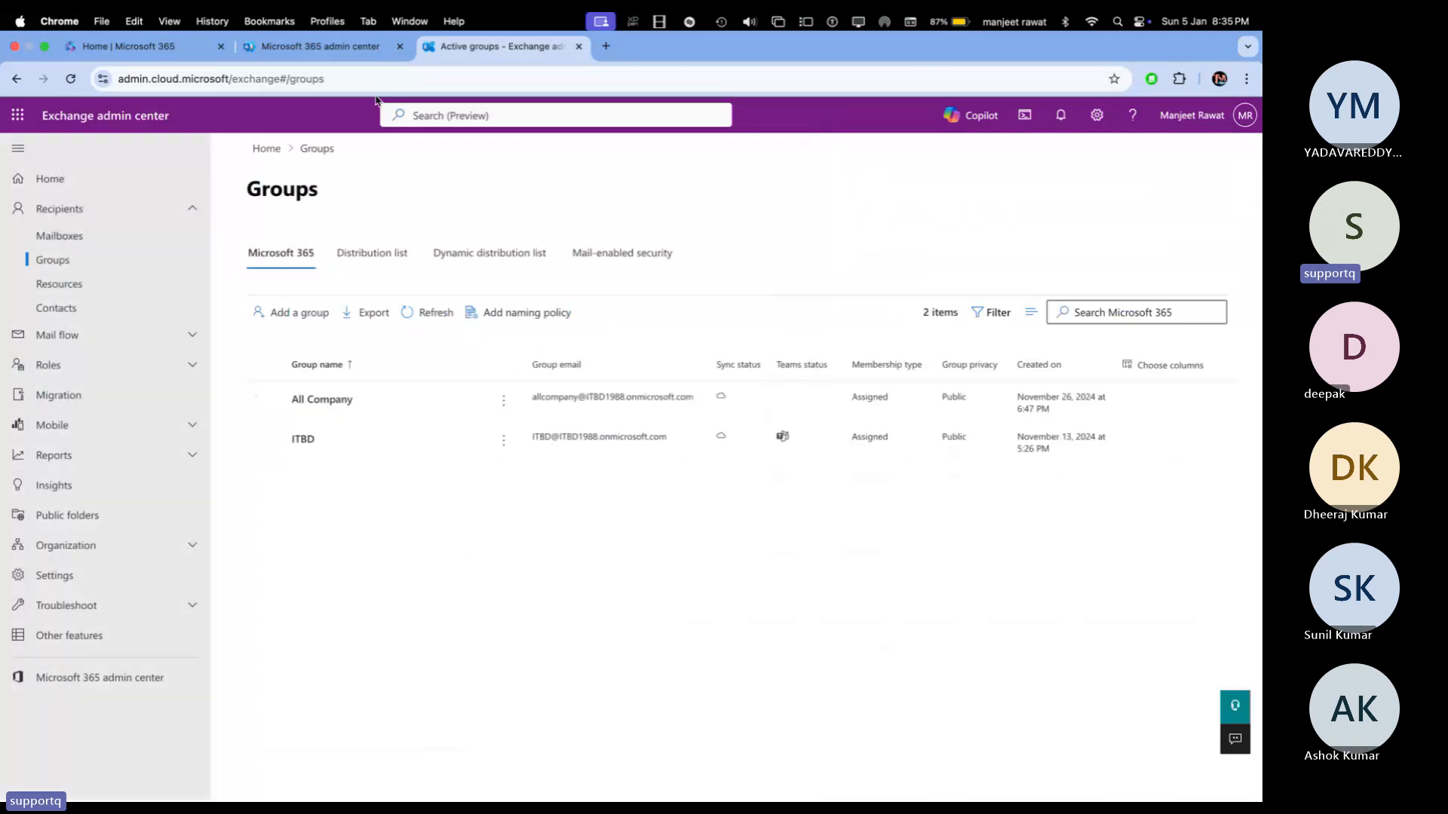
left_click(298, 46)
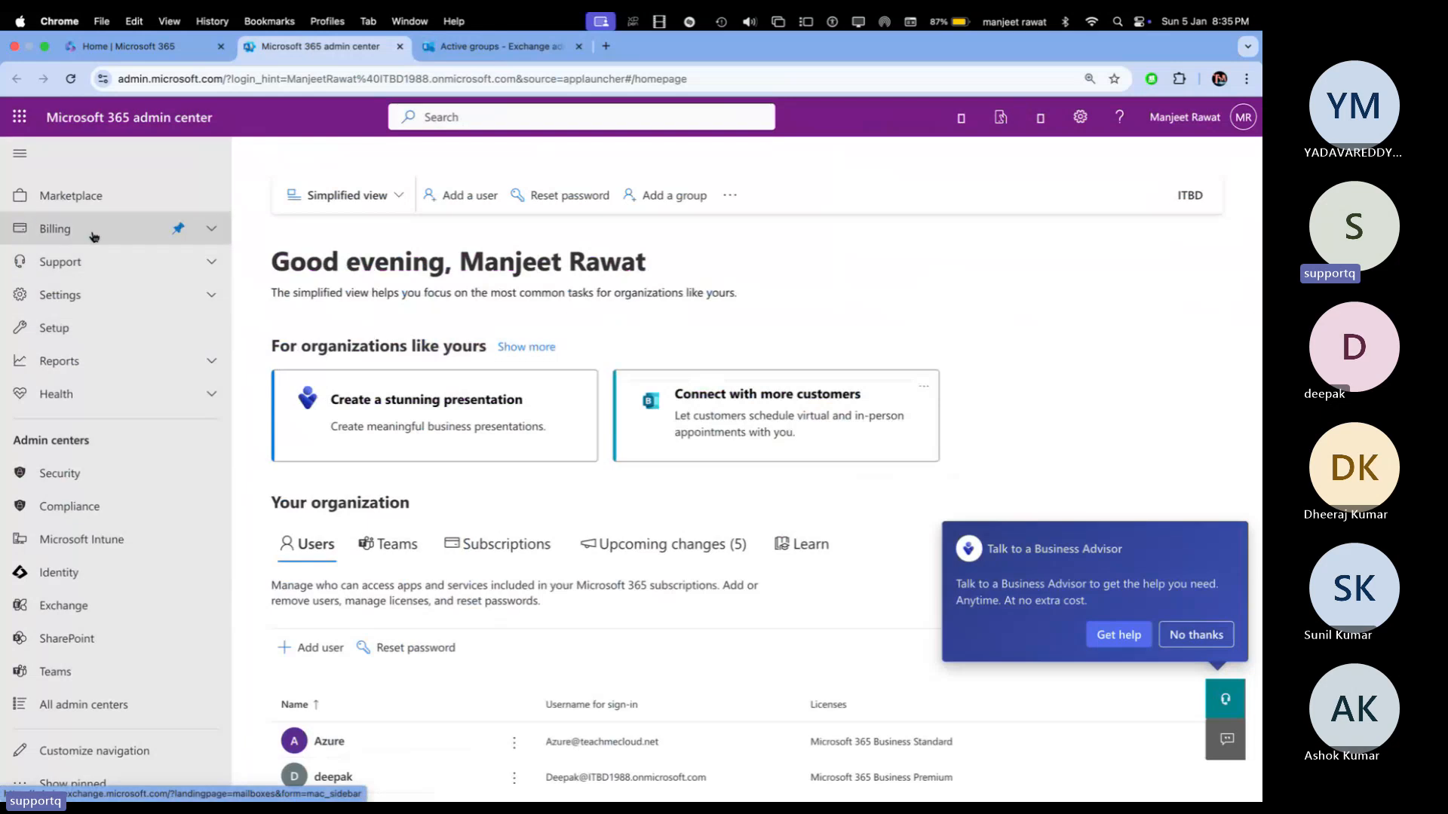
Step: Review the Active users list, then return to the Exchange Groups page
left_click(67, 255)
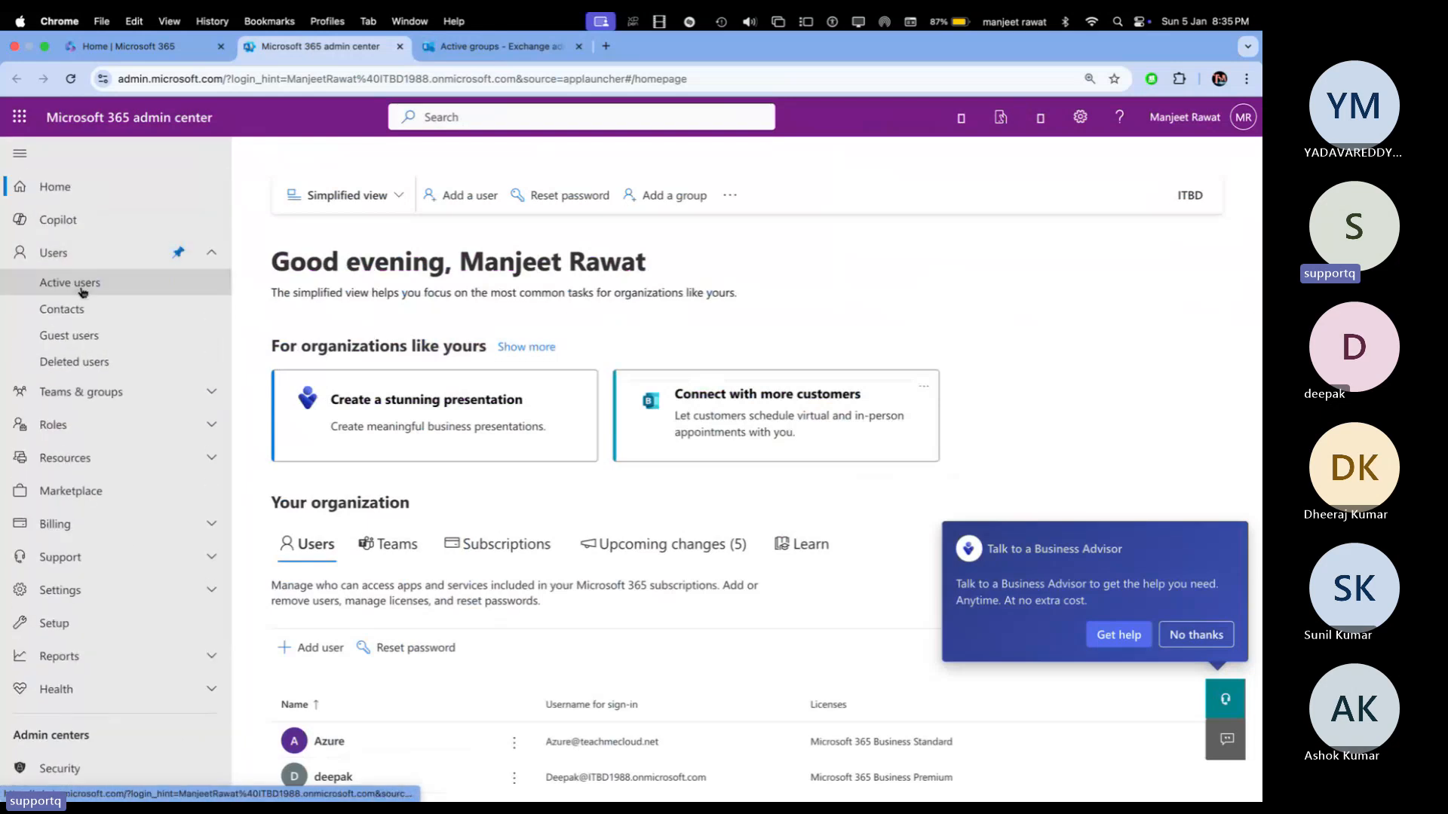
left_click(68, 282)
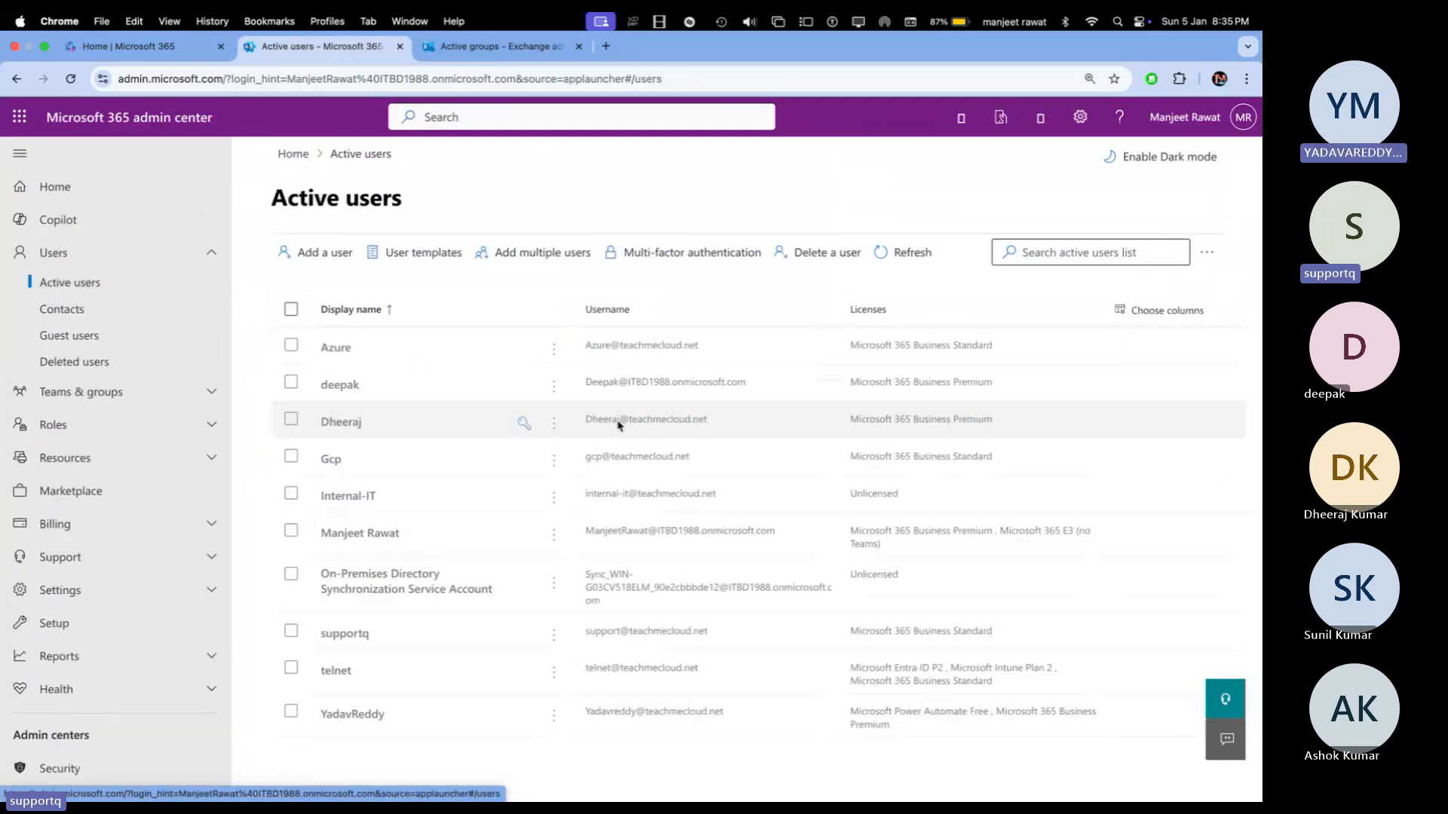
scroll(879, 607, "down", 1)
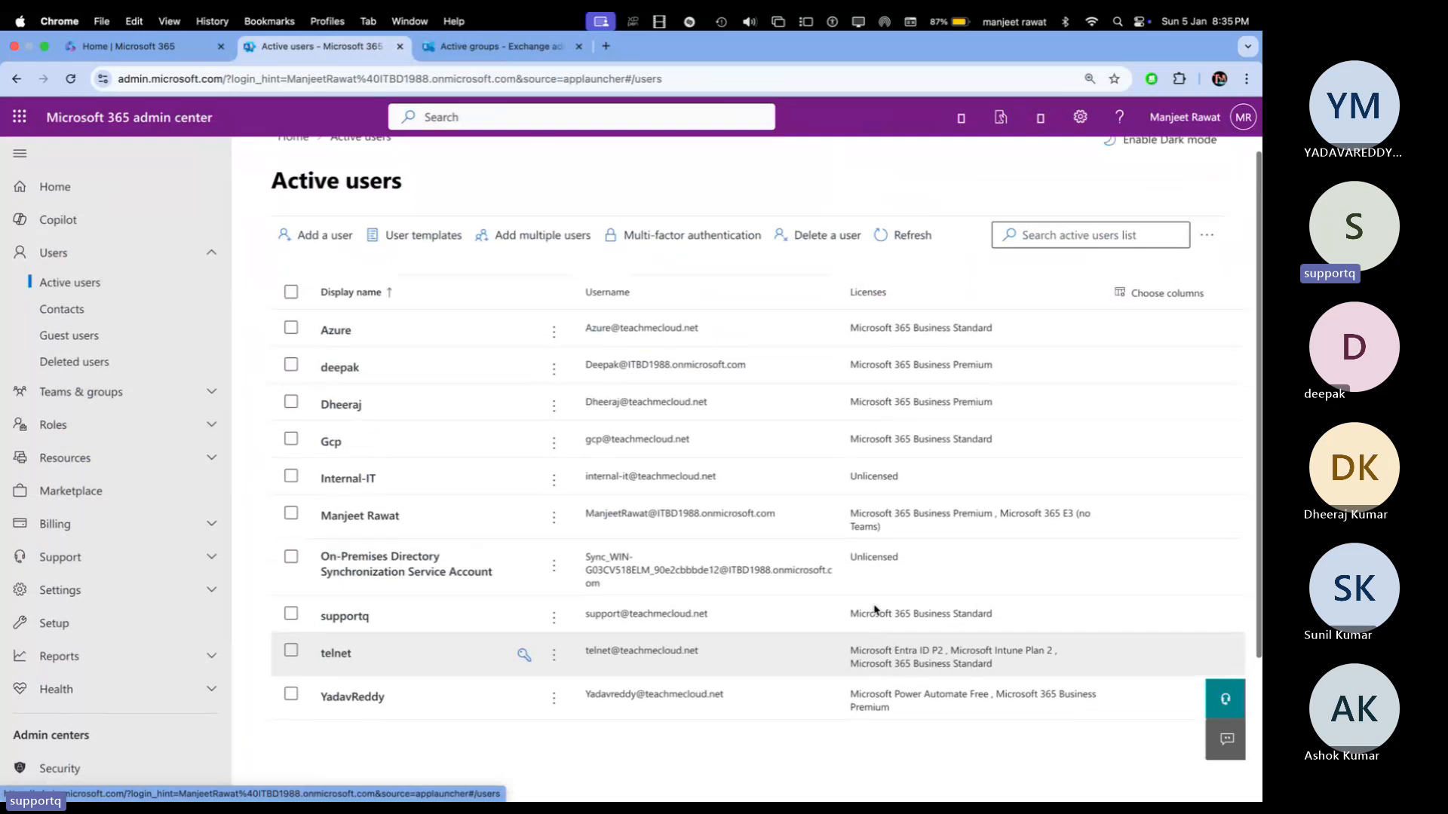
scroll(754, 566, "up", 1)
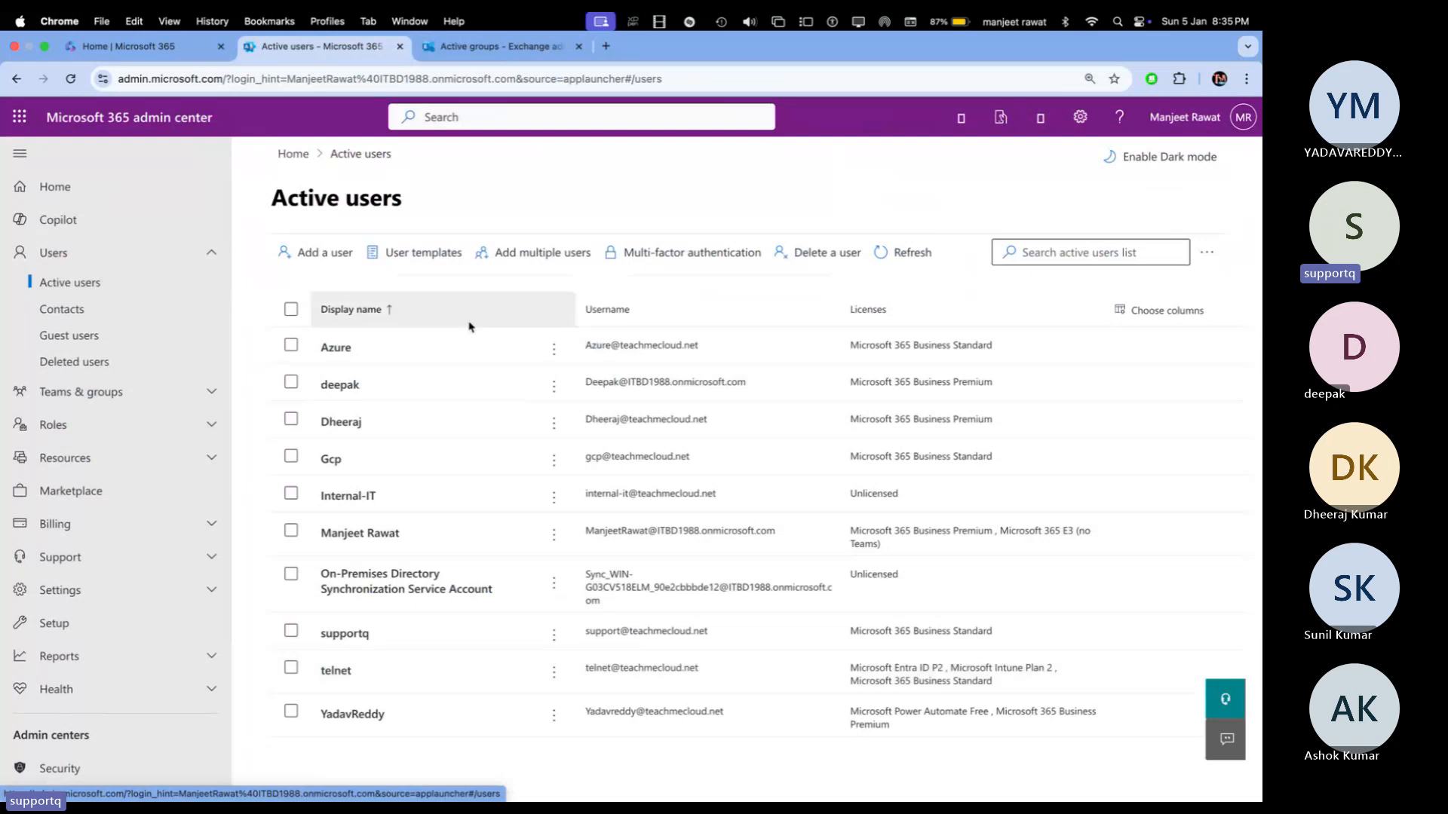
left_click(496, 47)
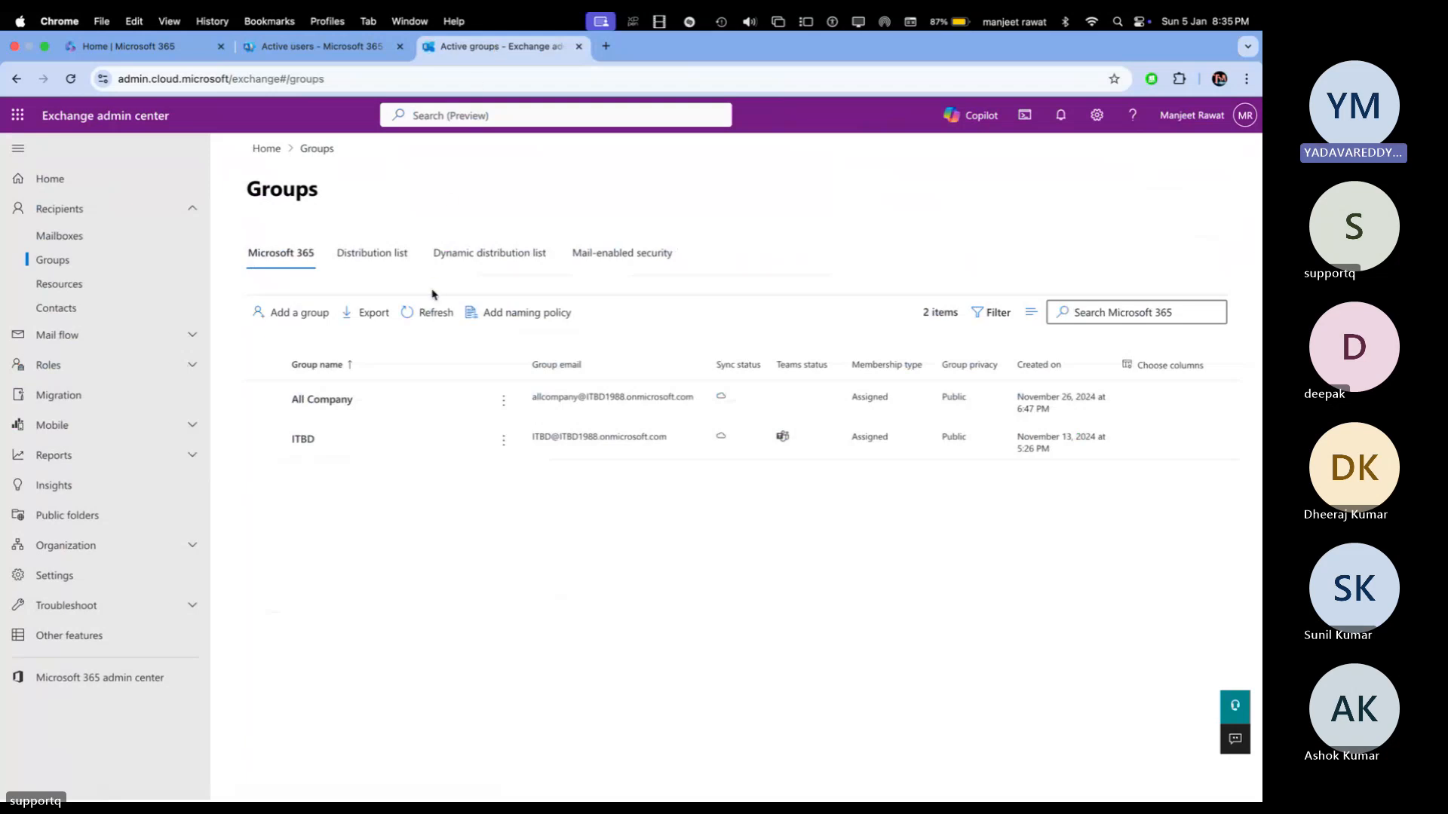
Step: Start a Microsoft 365 group named SALES-Department in the Add a group wizard and proceed to owners
left_click(300, 312)
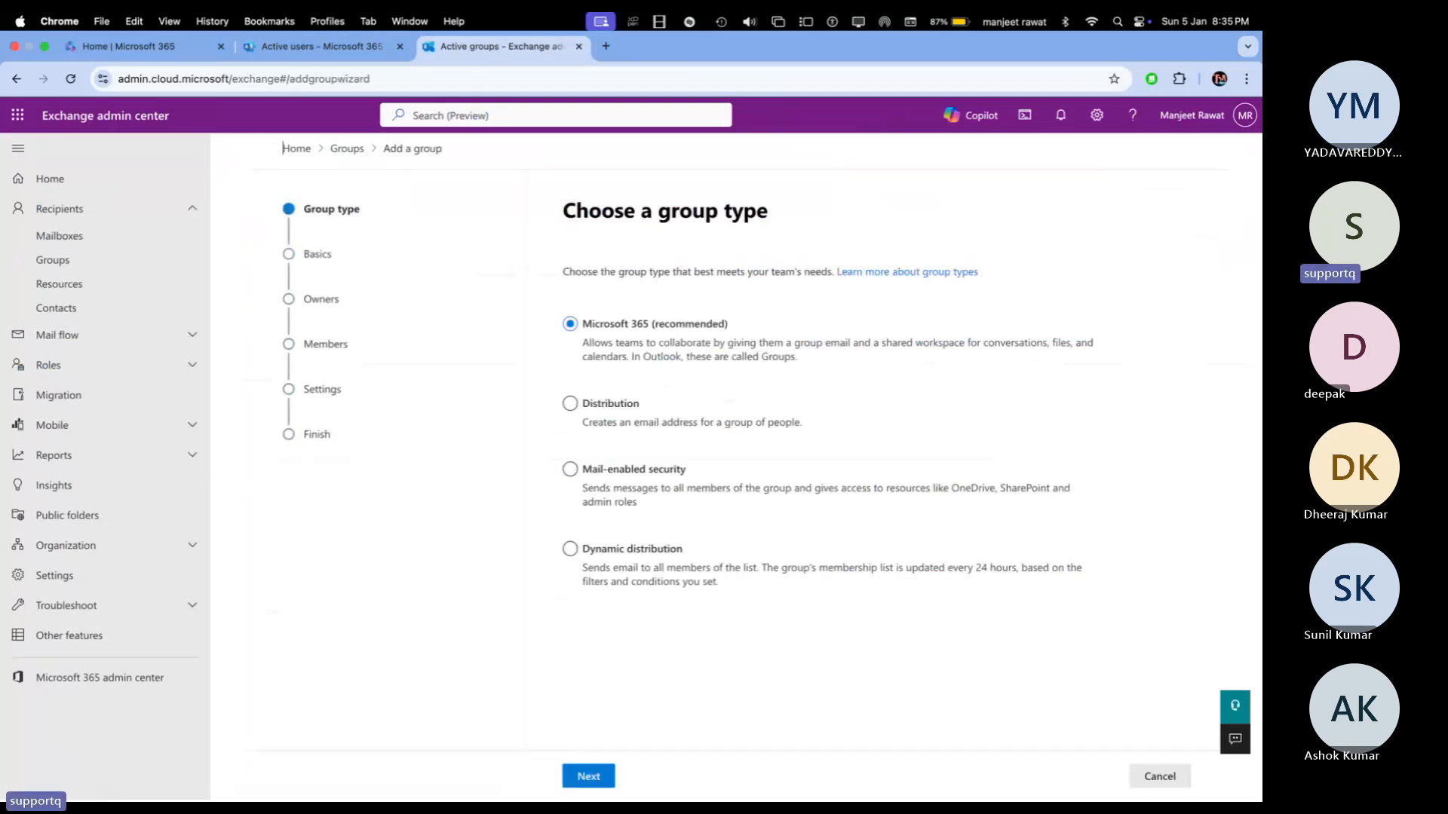
left_click(592, 775)
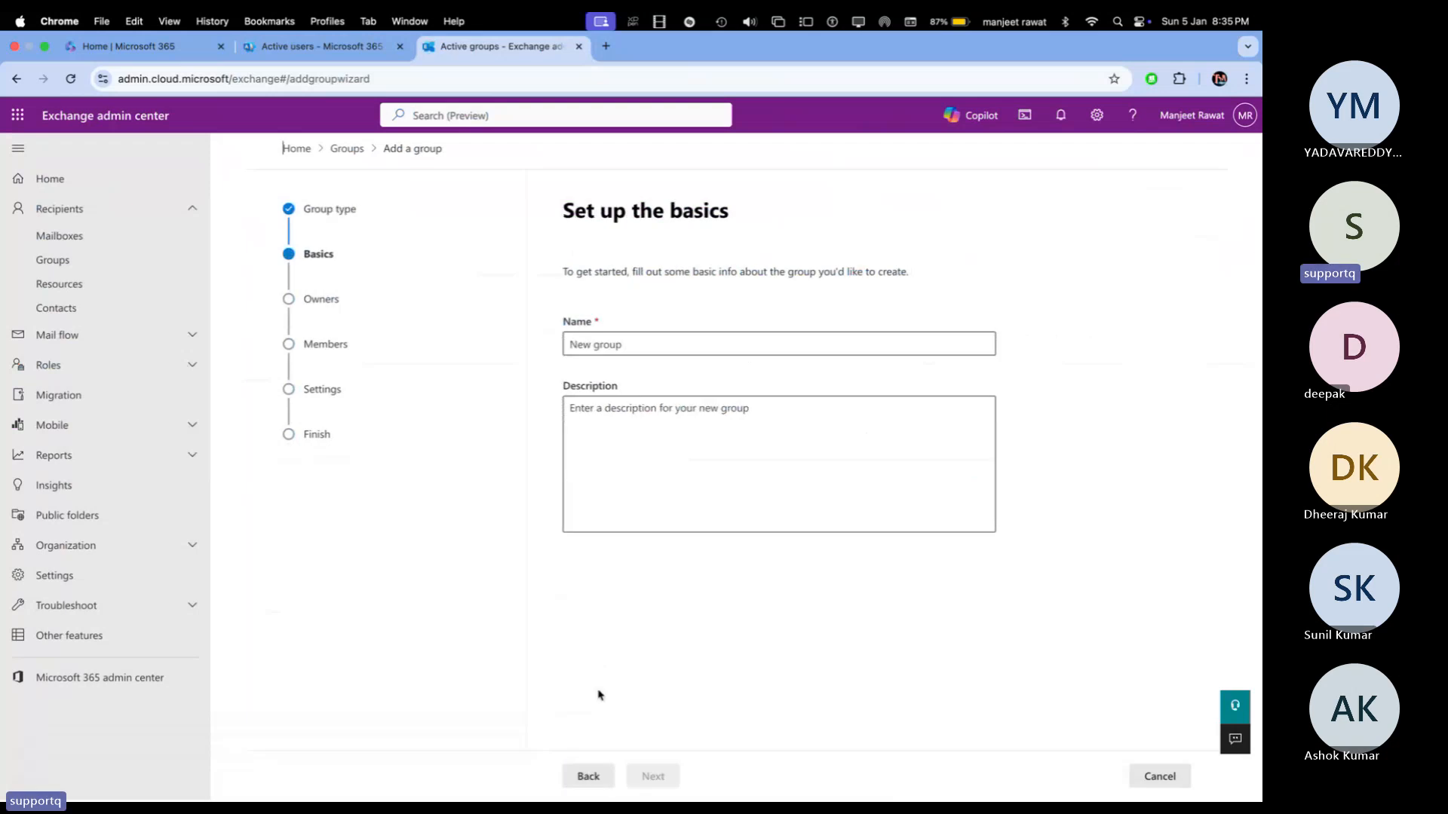
left_click(641, 346)
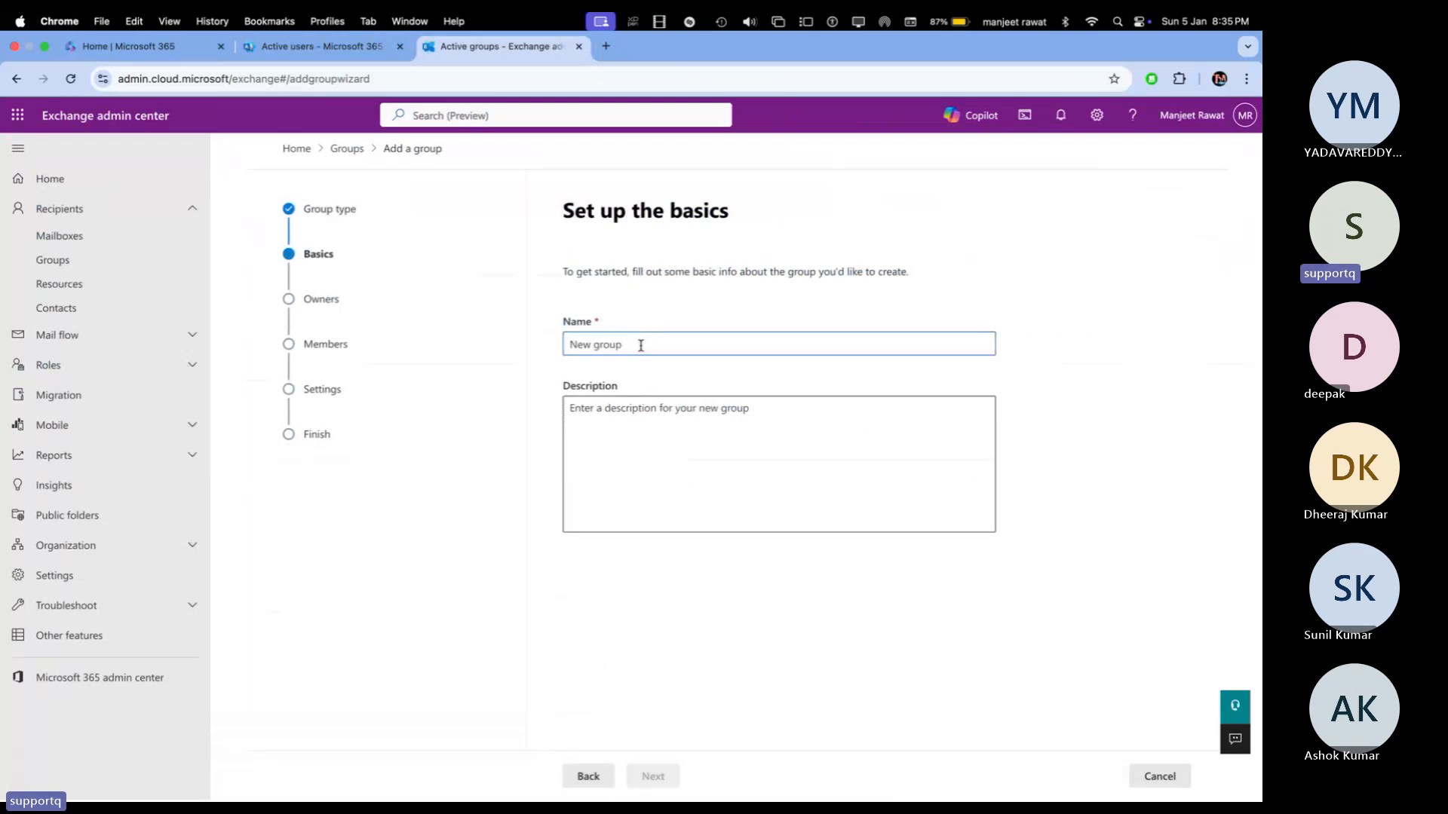
type("SALES-Department")
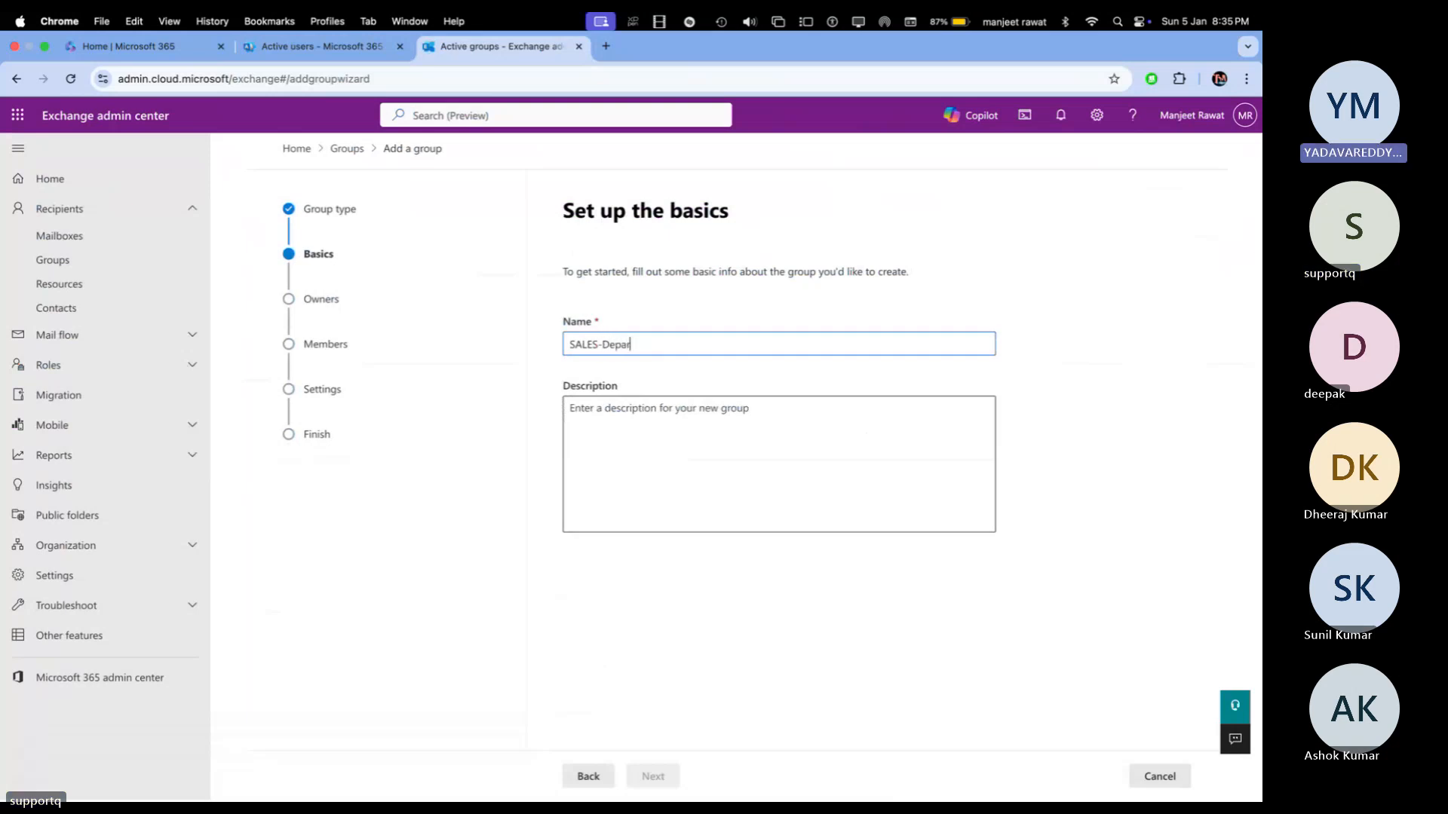
left_click(748, 607)
left_click(653, 776)
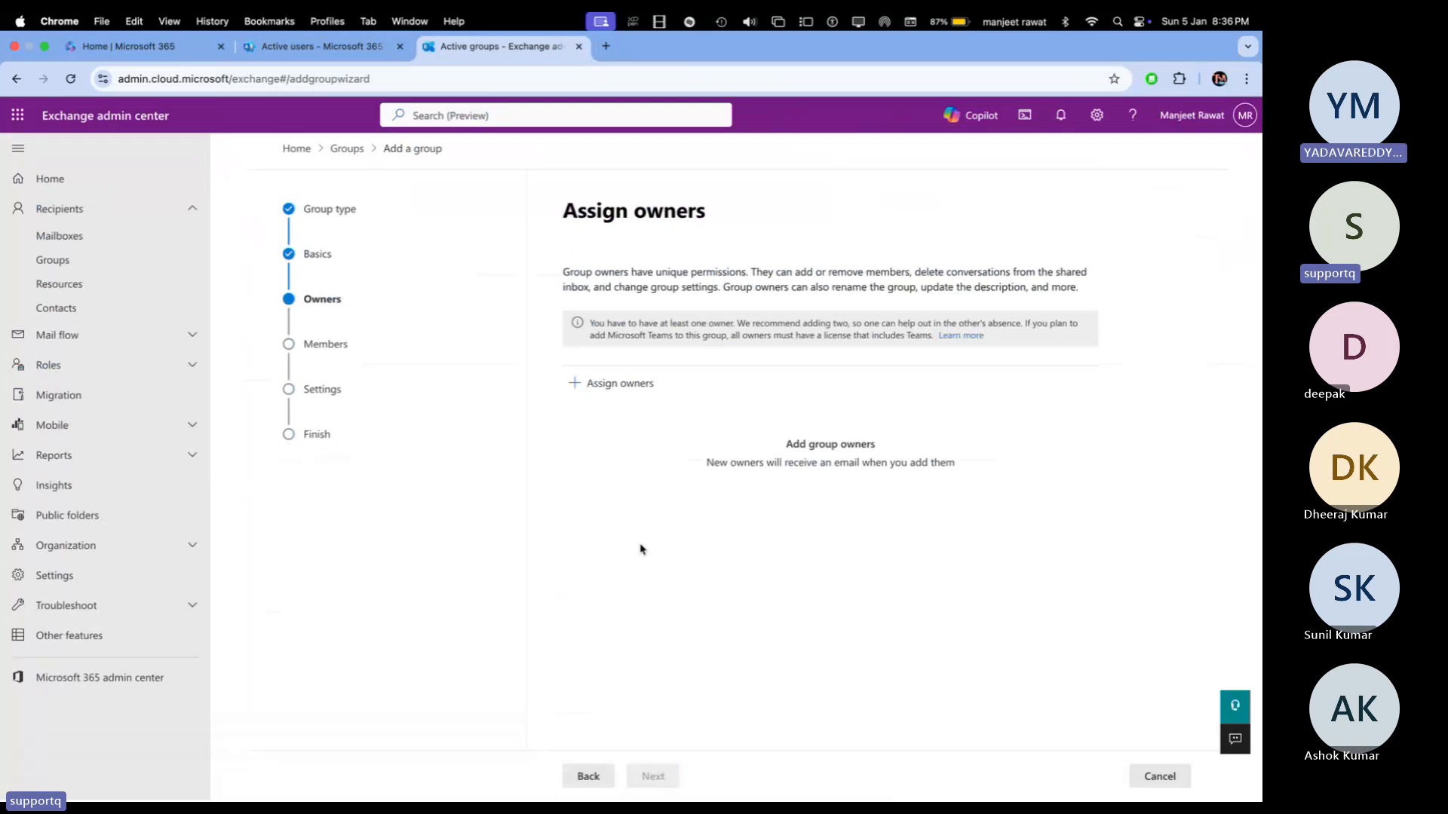
Step: Assign the admin's own account as the group owner
left_click(638, 388)
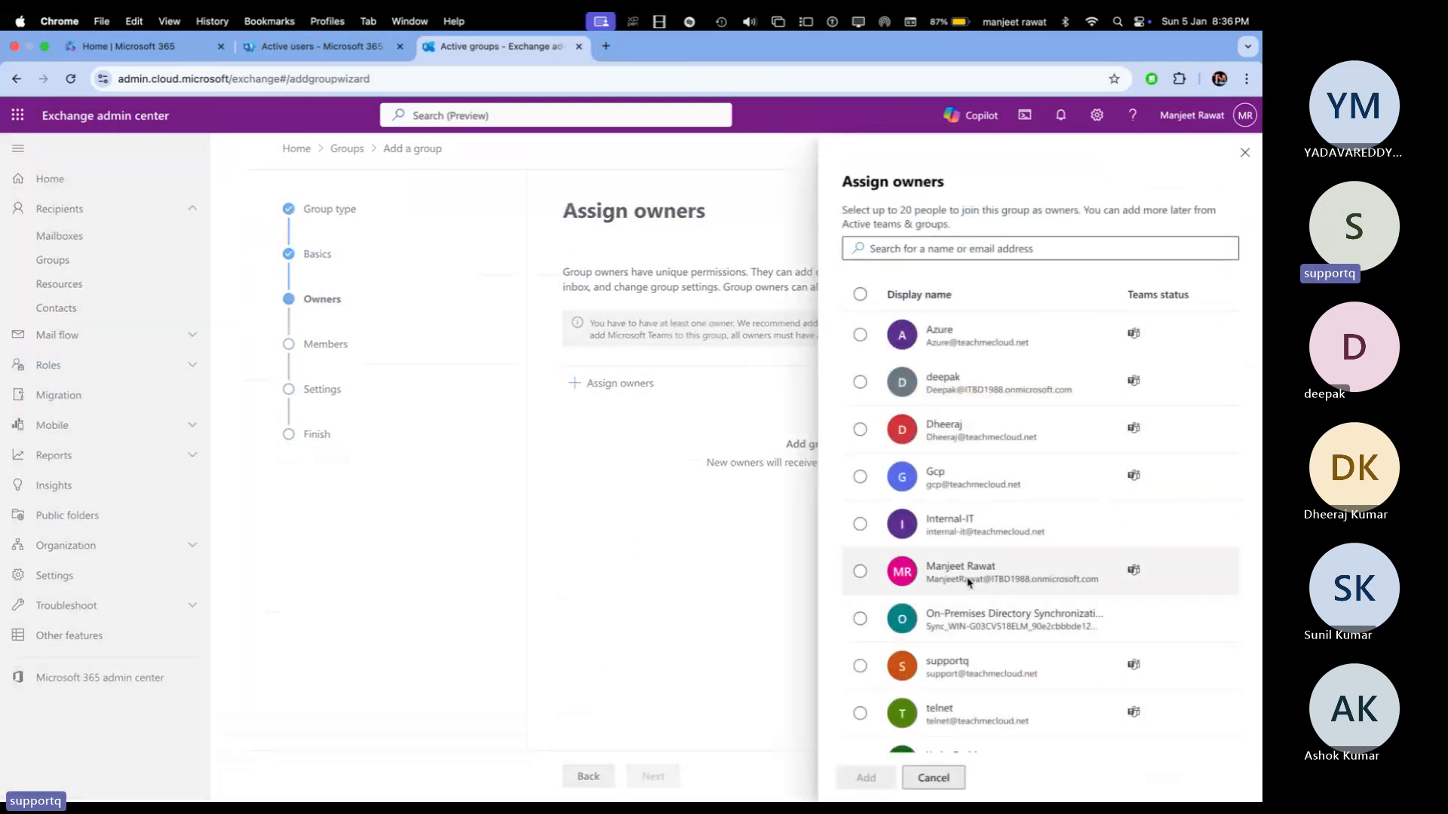
left_click(860, 572)
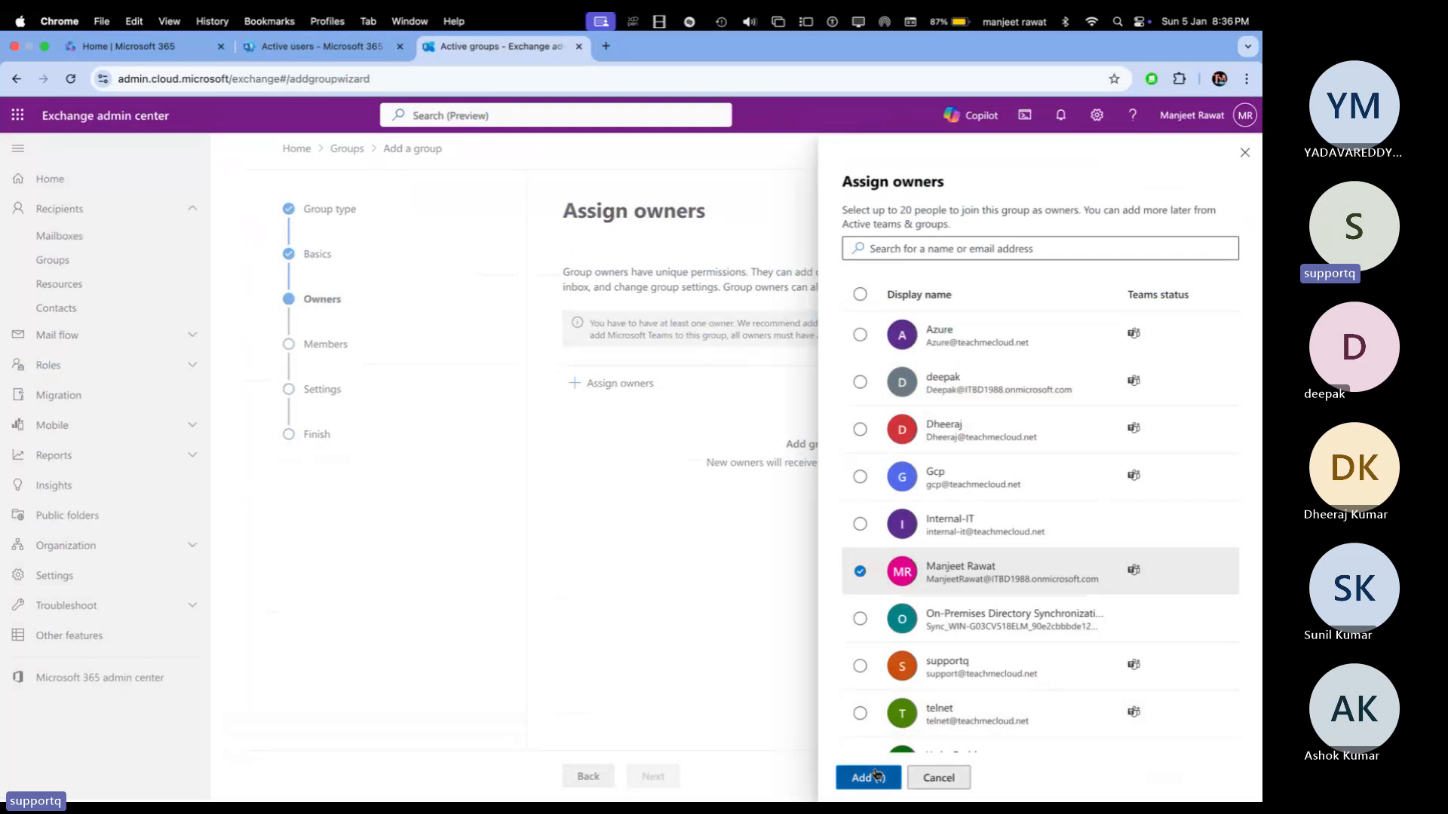
left_click(868, 777)
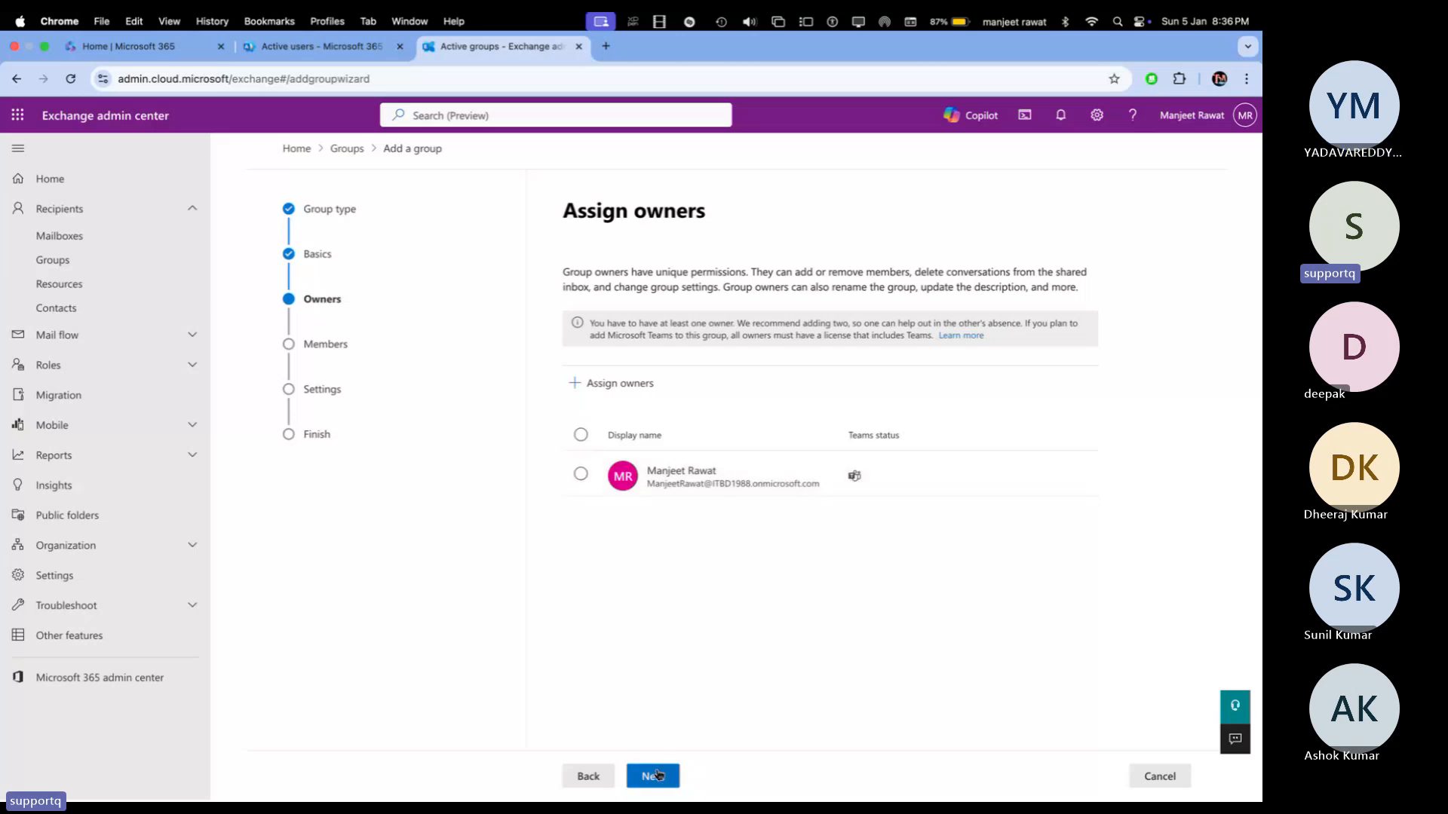
left_click(653, 776)
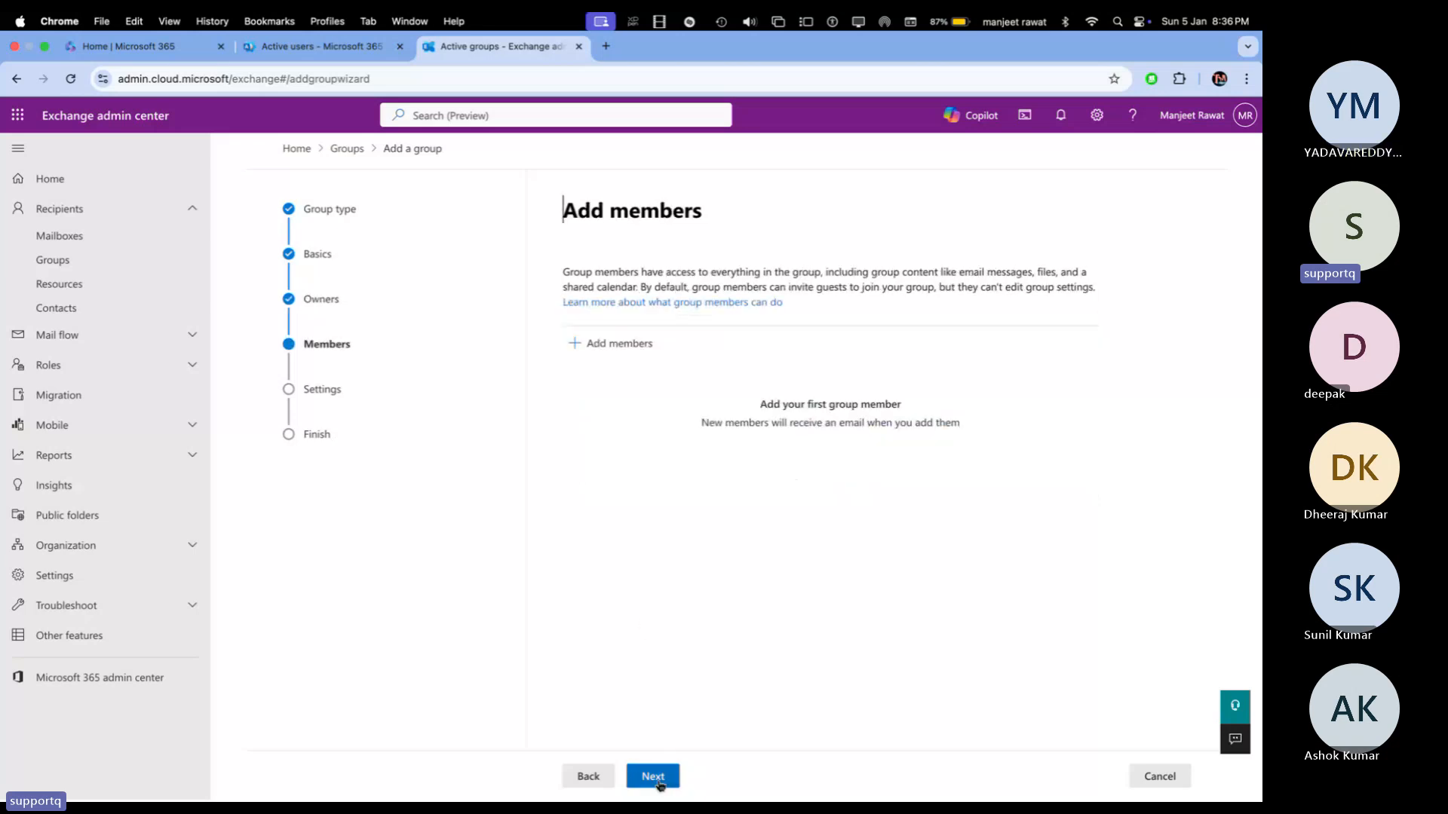
Step: Add Azure, telnet and Gcp as group members, then continue to Edit settings
left_click(642, 347)
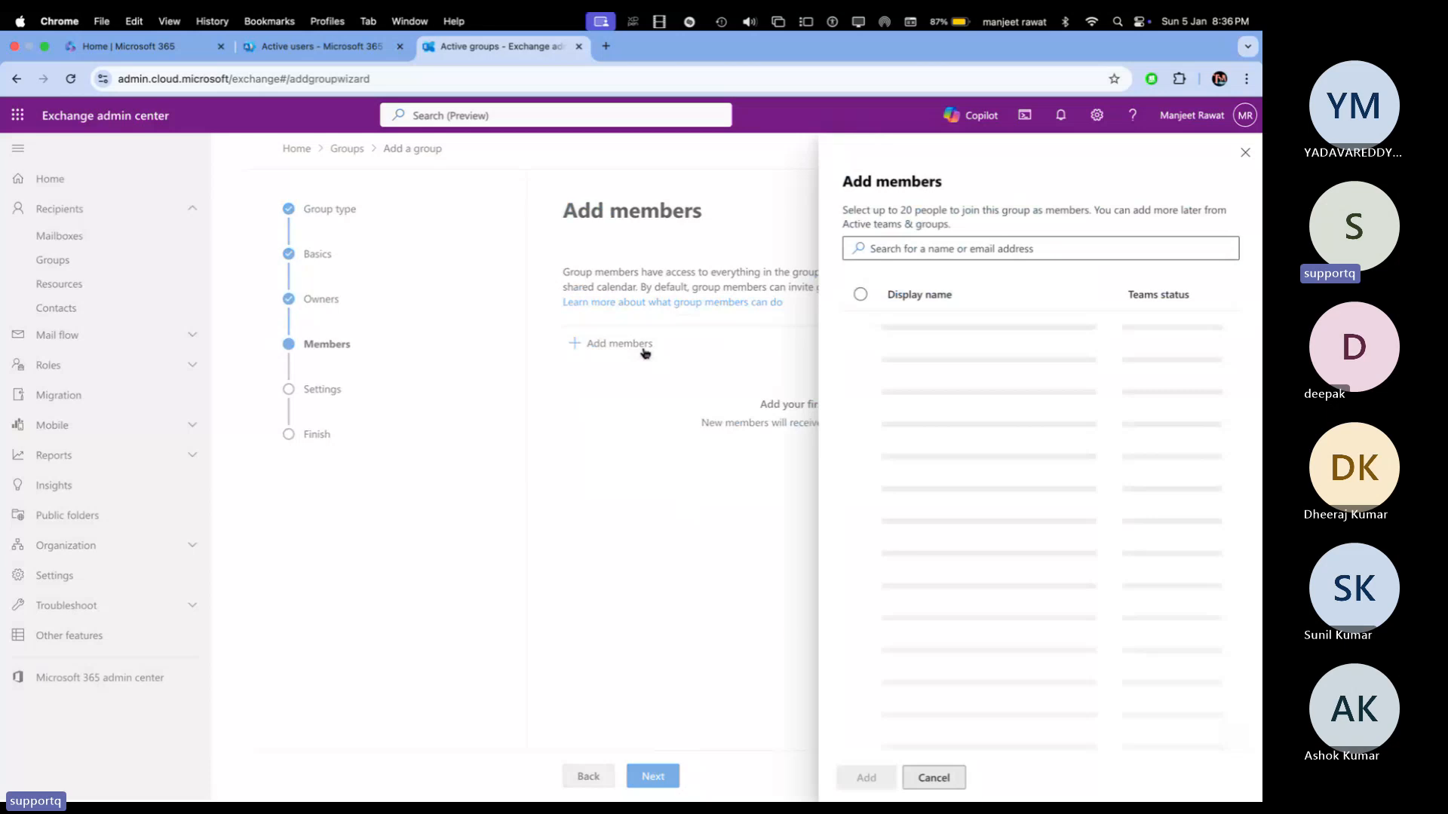
left_click(917, 249)
type("azure")
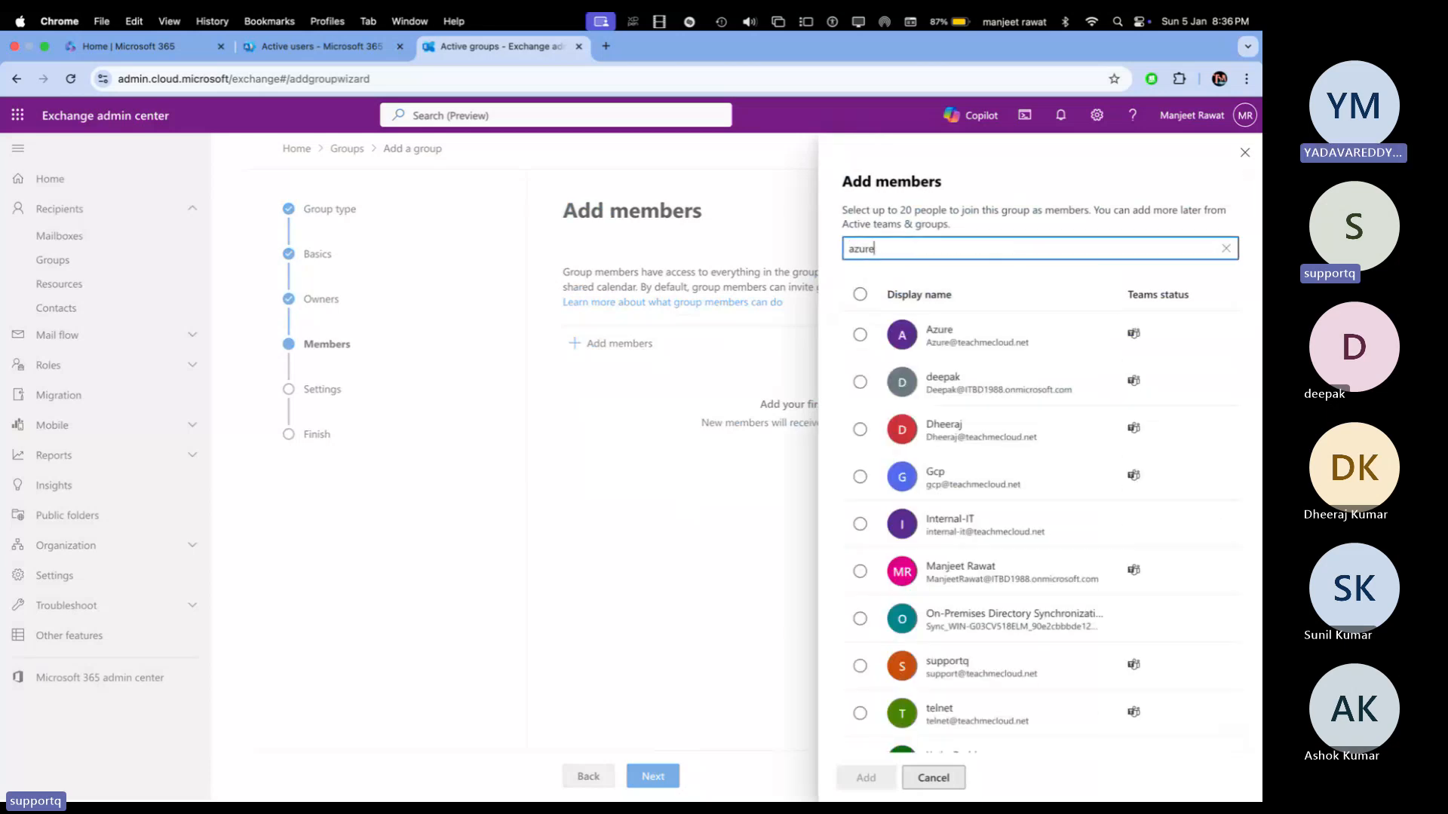
left_click(859, 334)
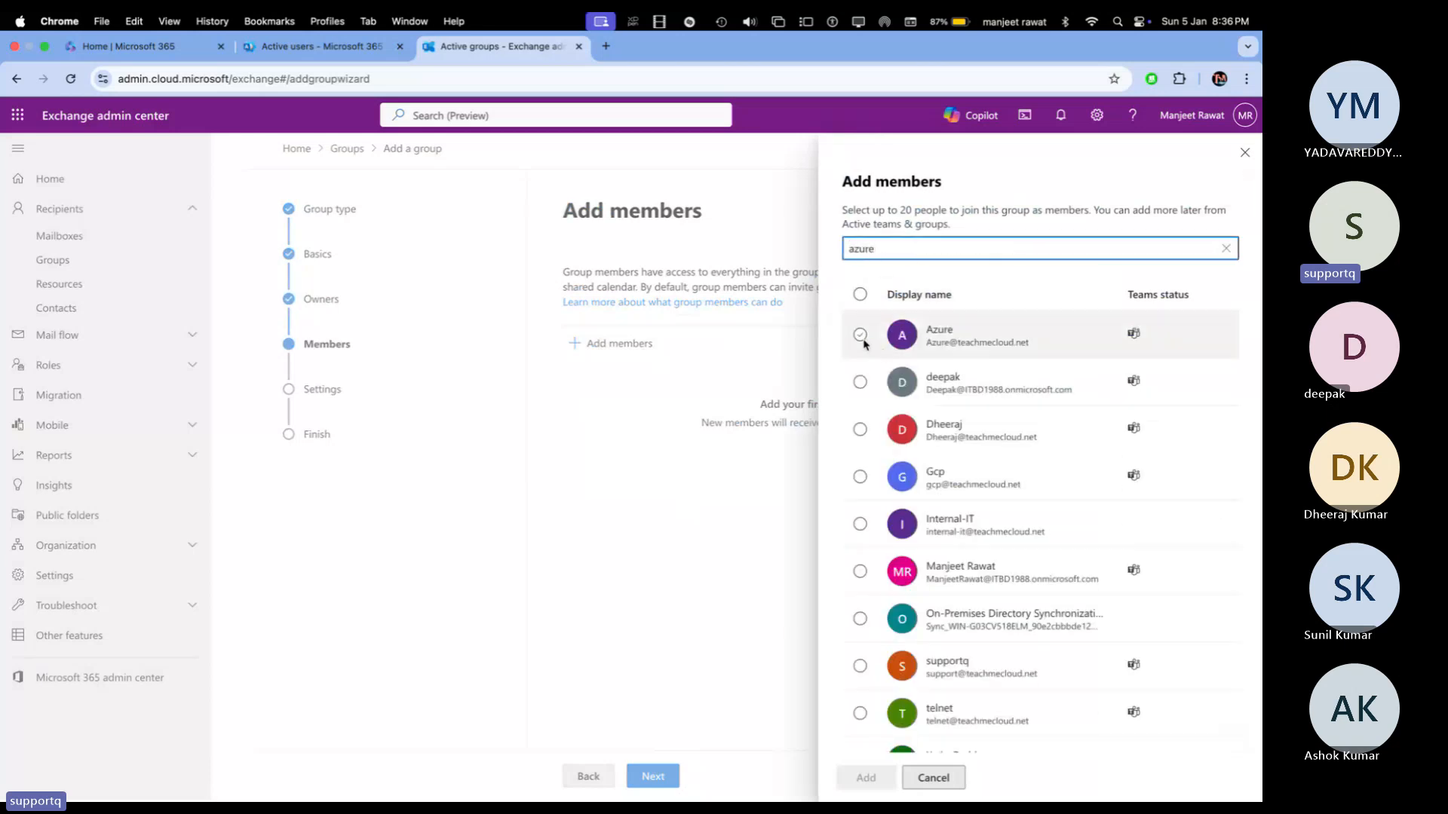
left_click(860, 714)
left_click(860, 477)
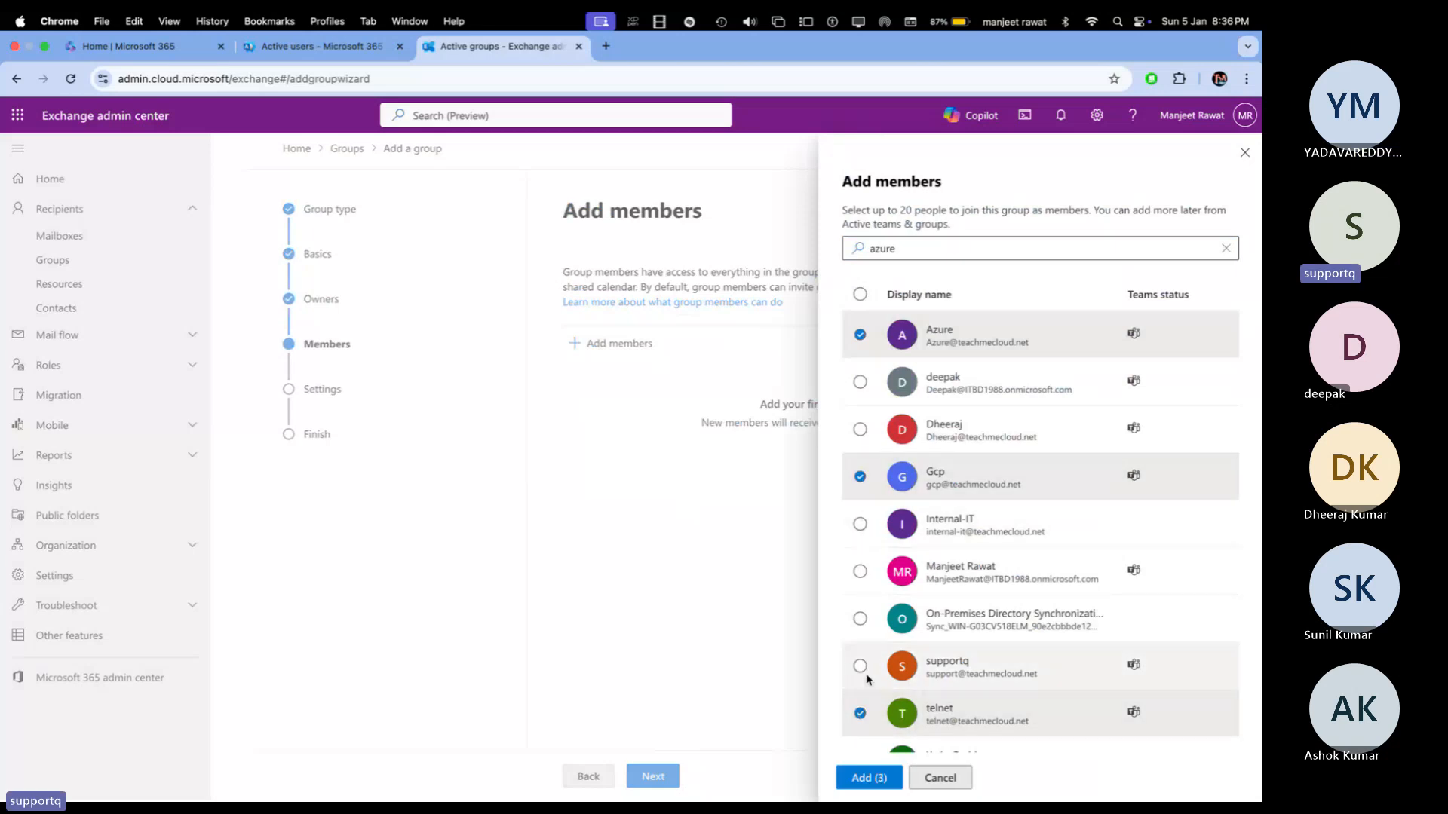
left_click(869, 777)
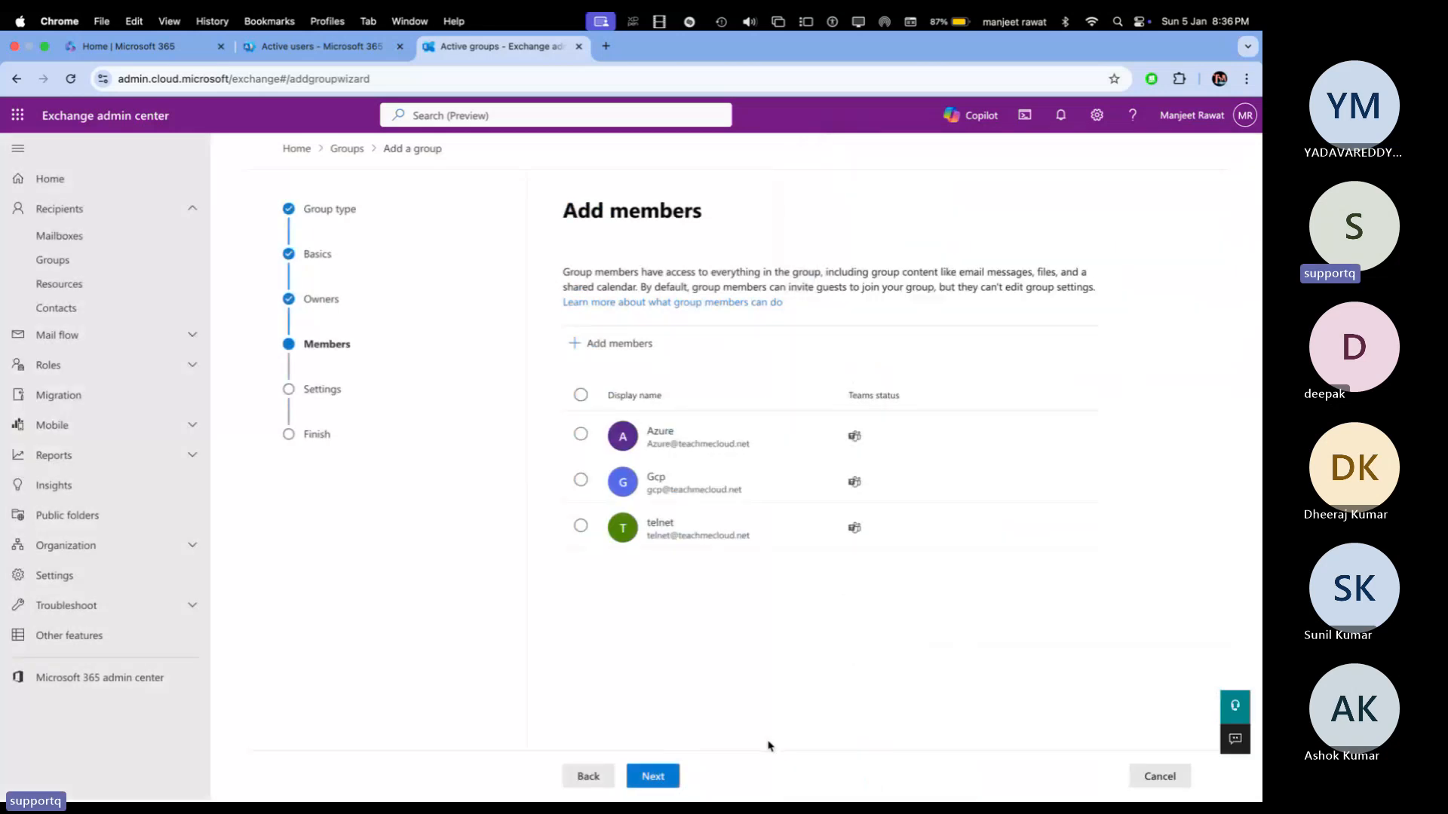
left_click(682, 779)
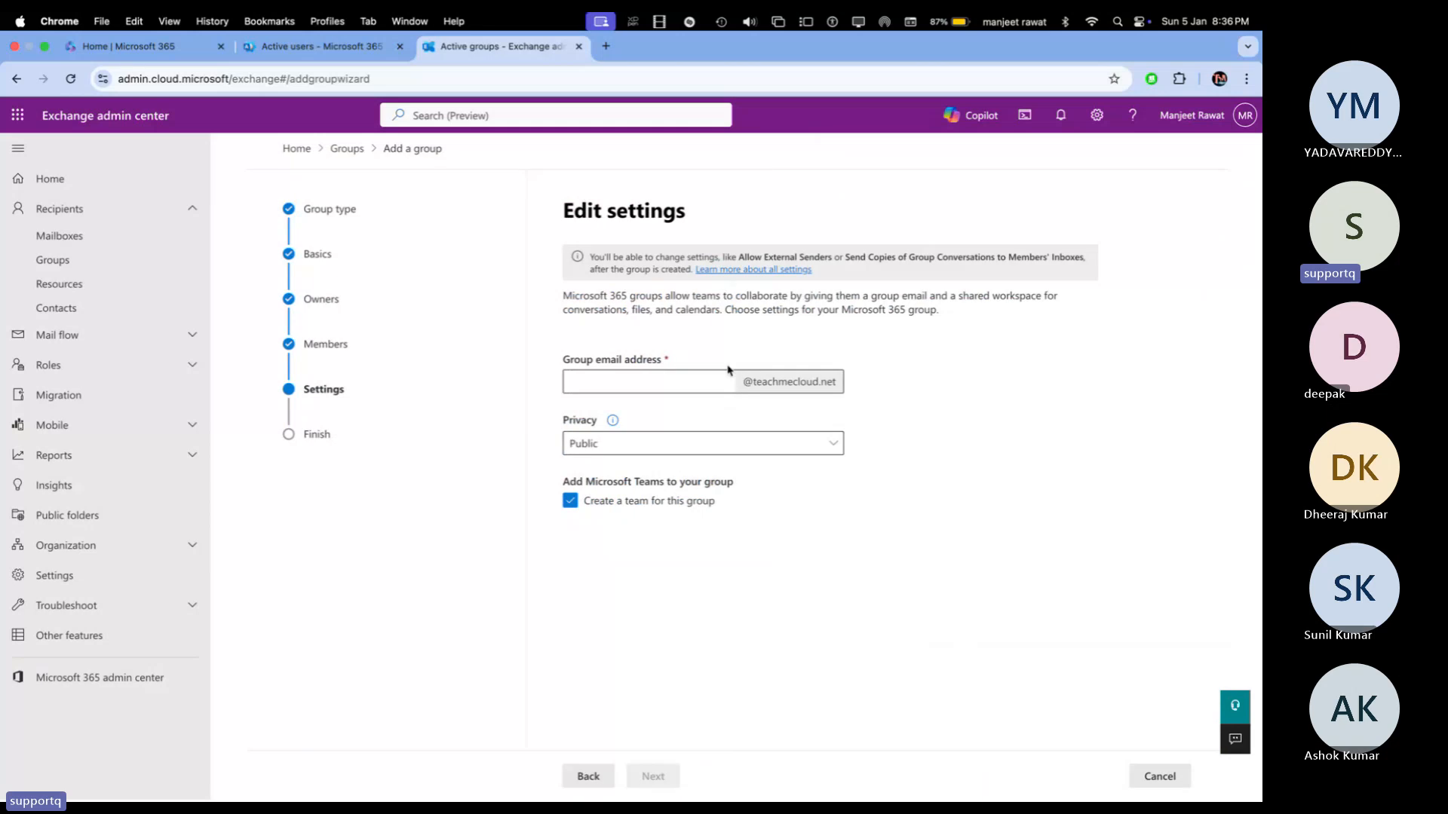
Step: Set the group email address to sales-department, keep privacy Public, and go to review
left_click(706, 382)
type("sales")
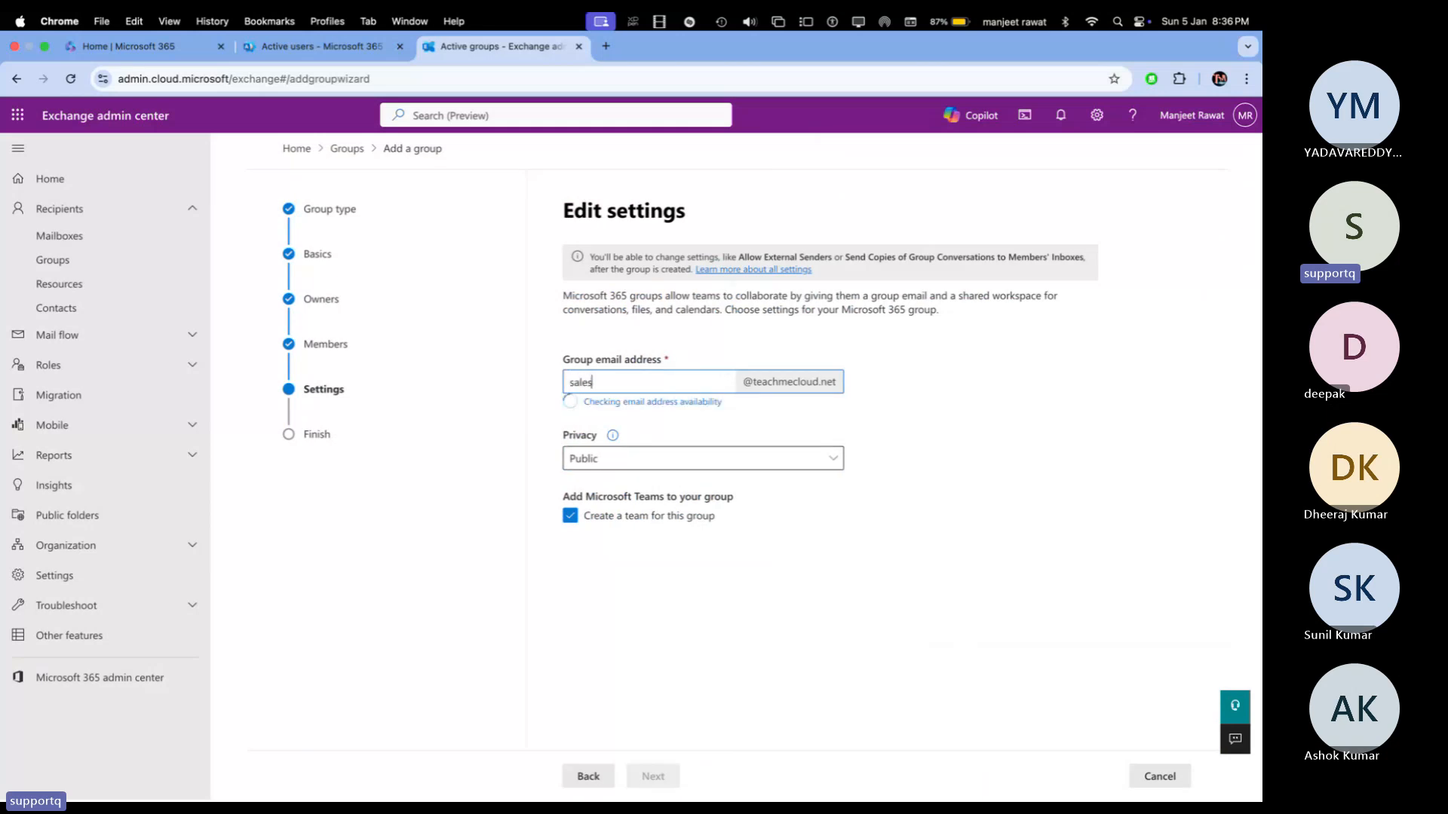
type("-department")
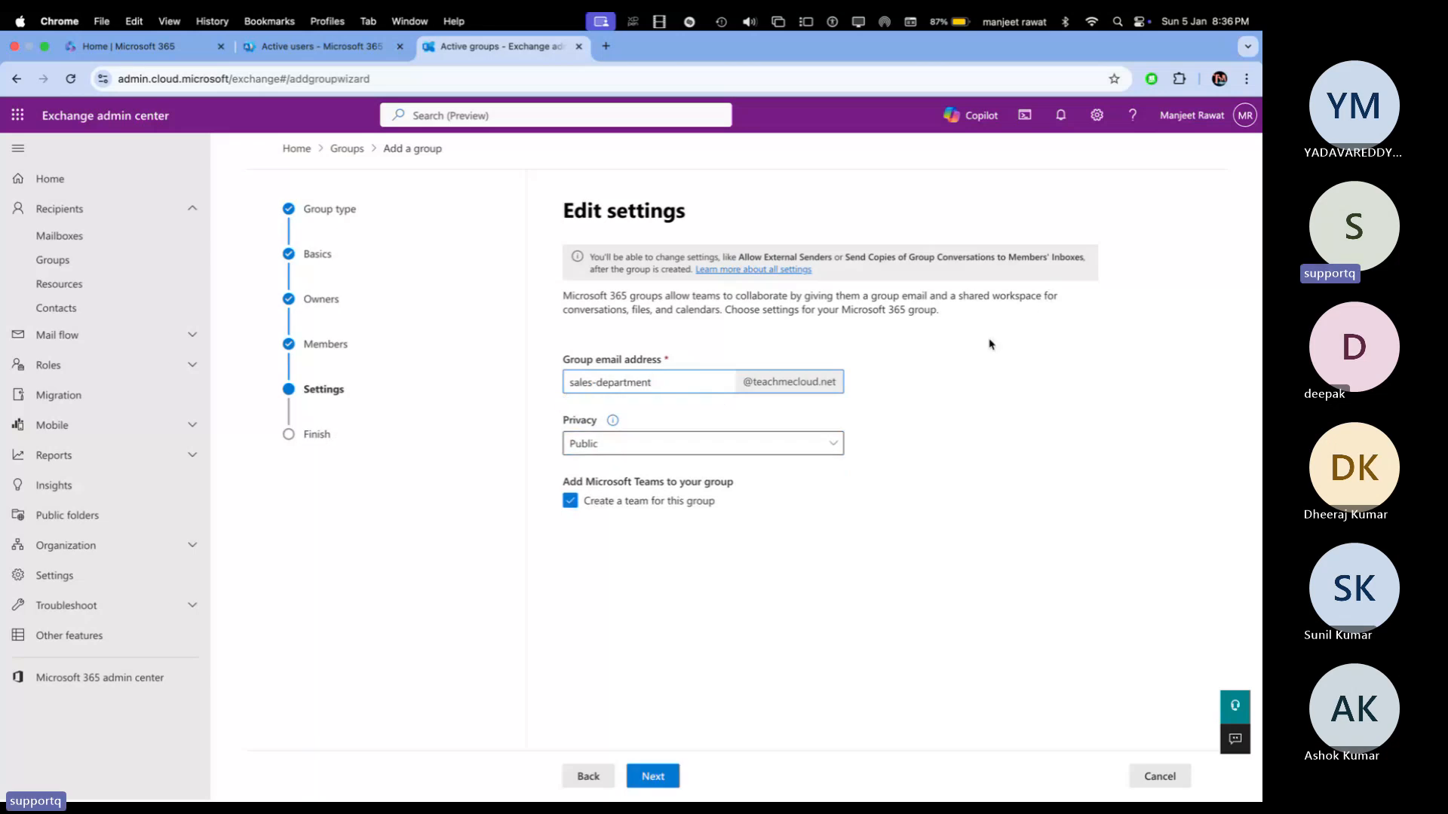
left_click(665, 452)
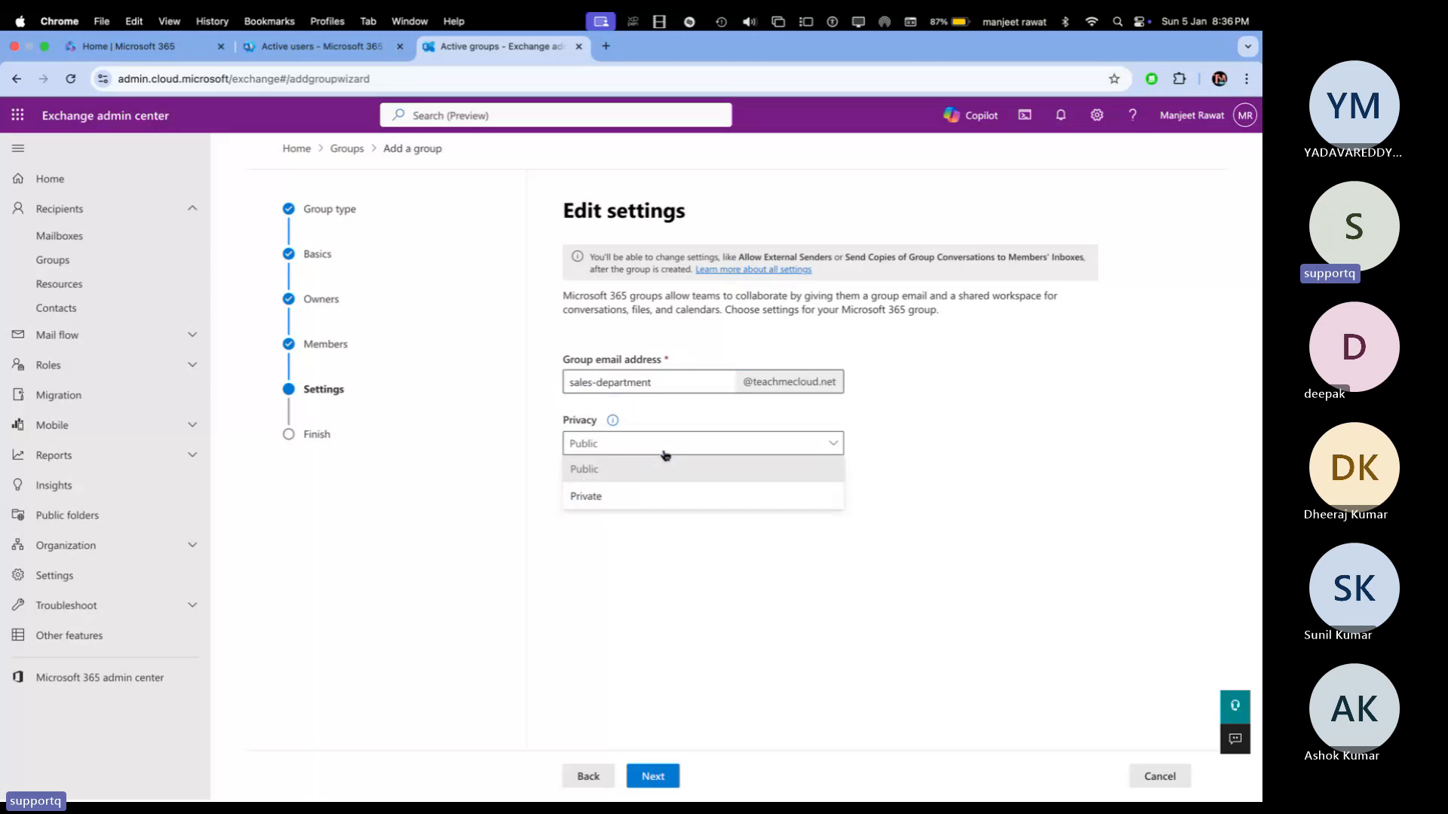
left_click(1022, 424)
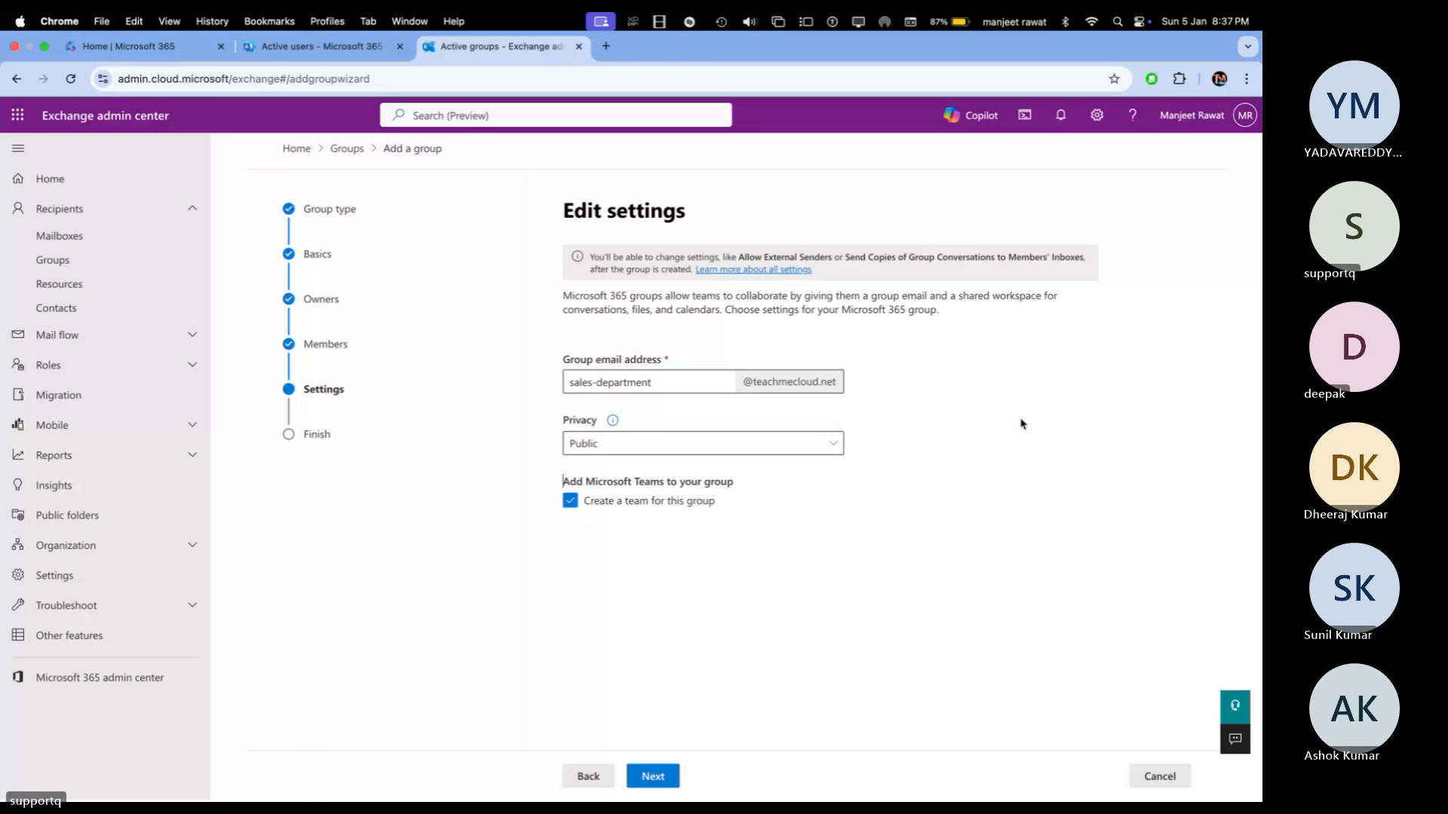
left_click(653, 777)
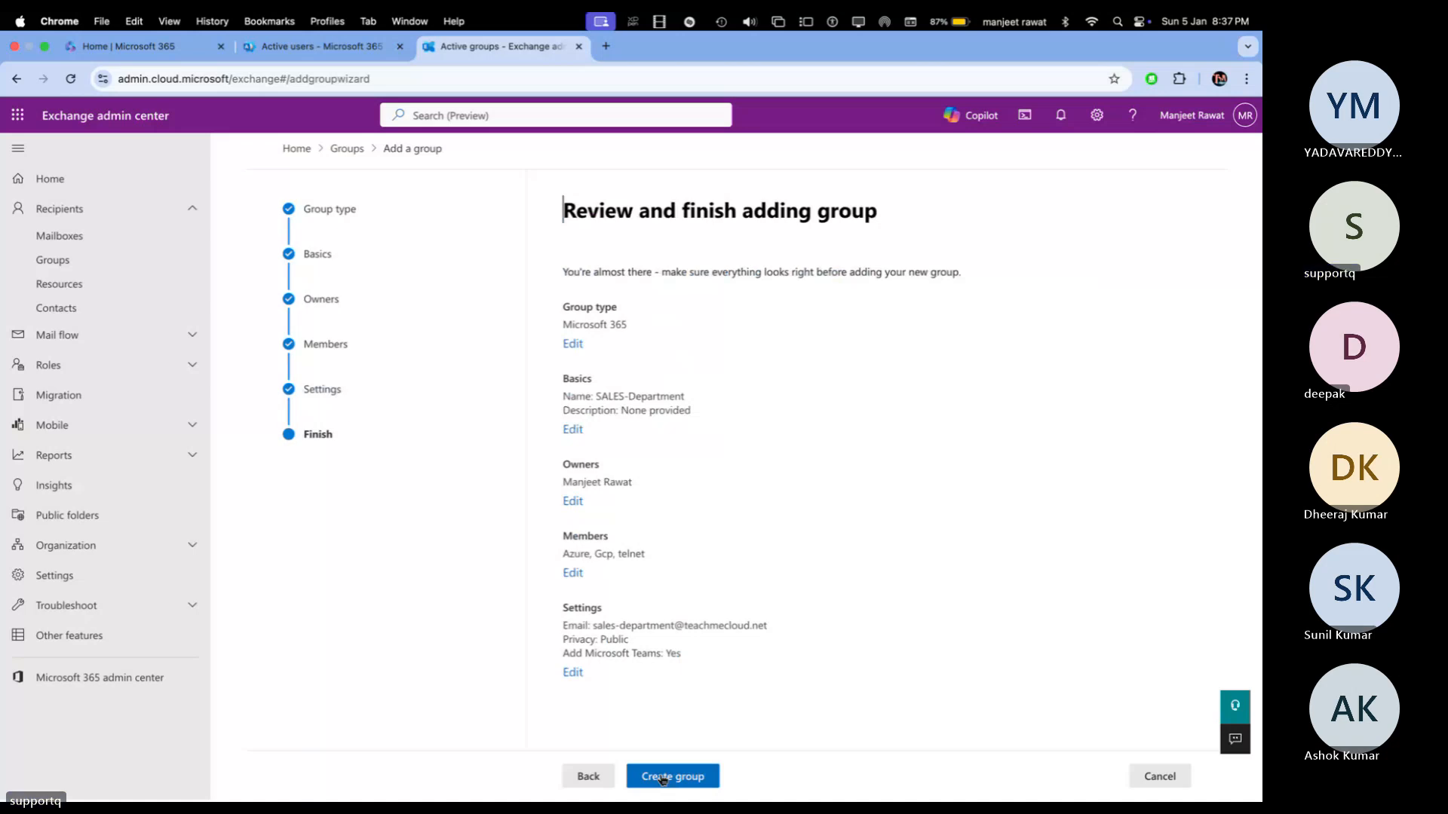
Step: Create the SALES-Department group, close the confirmation, and switch to the desktop
left_click(662, 777)
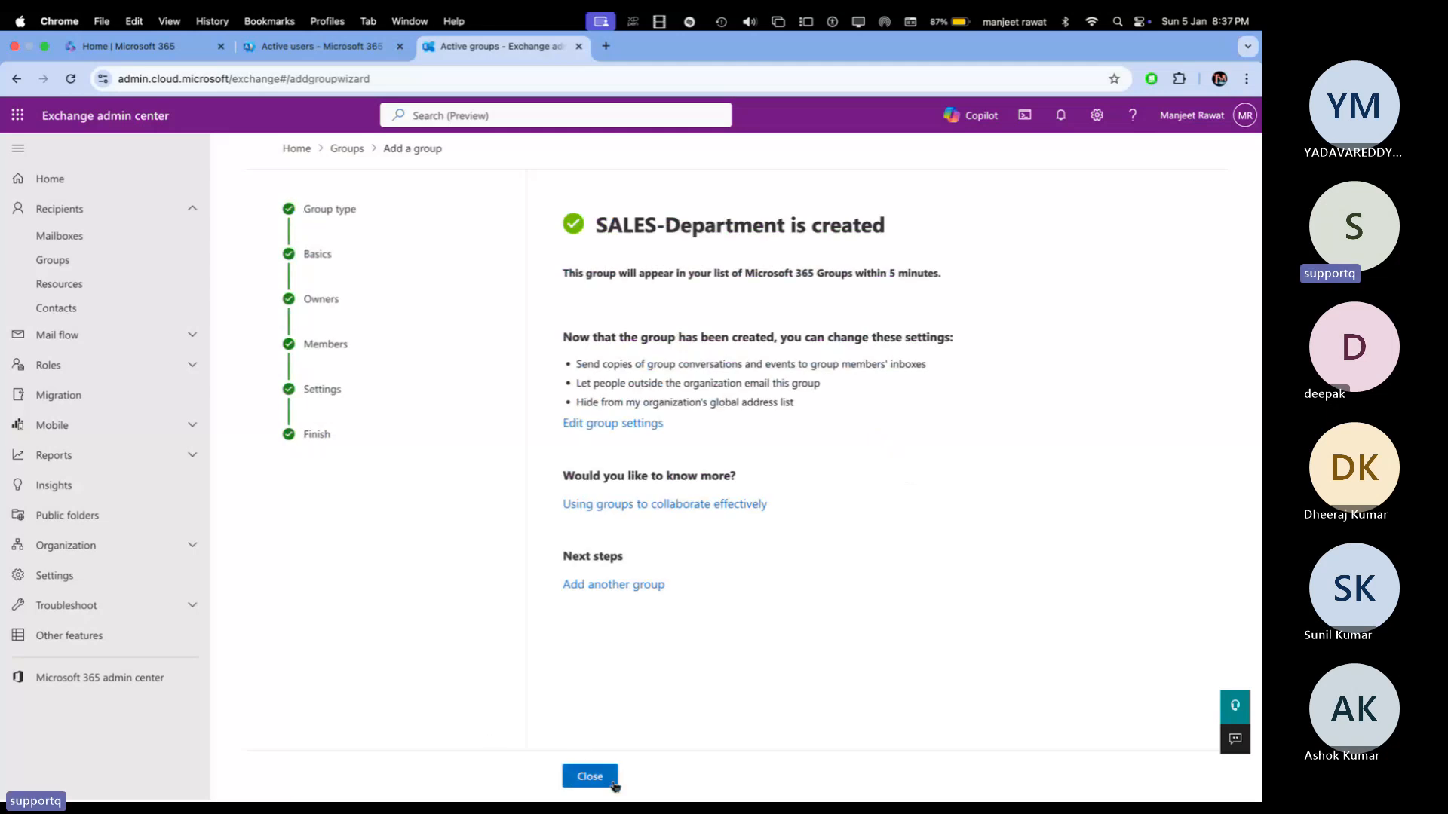
left_click(590, 777)
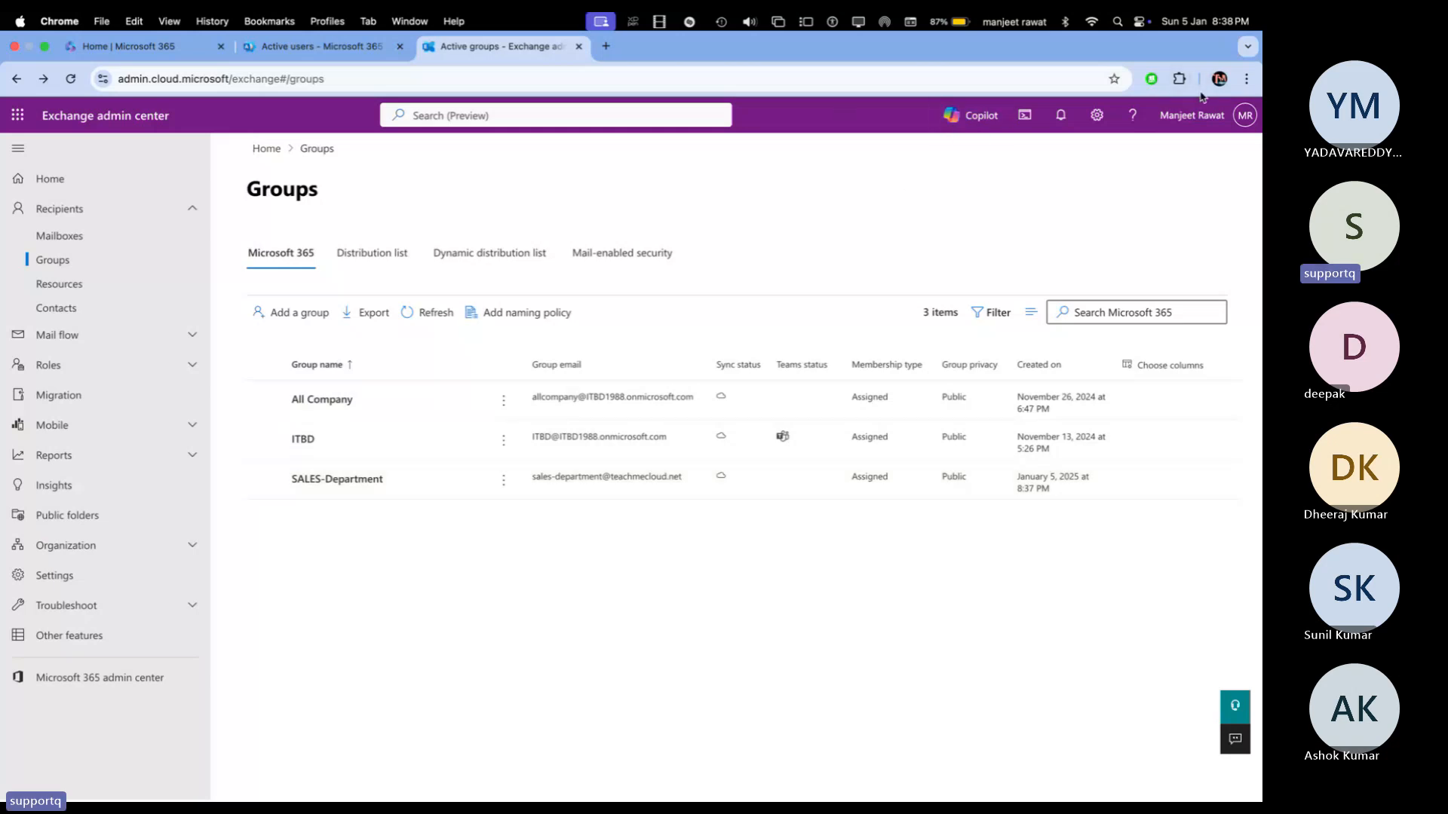
key("ctrl+Left")
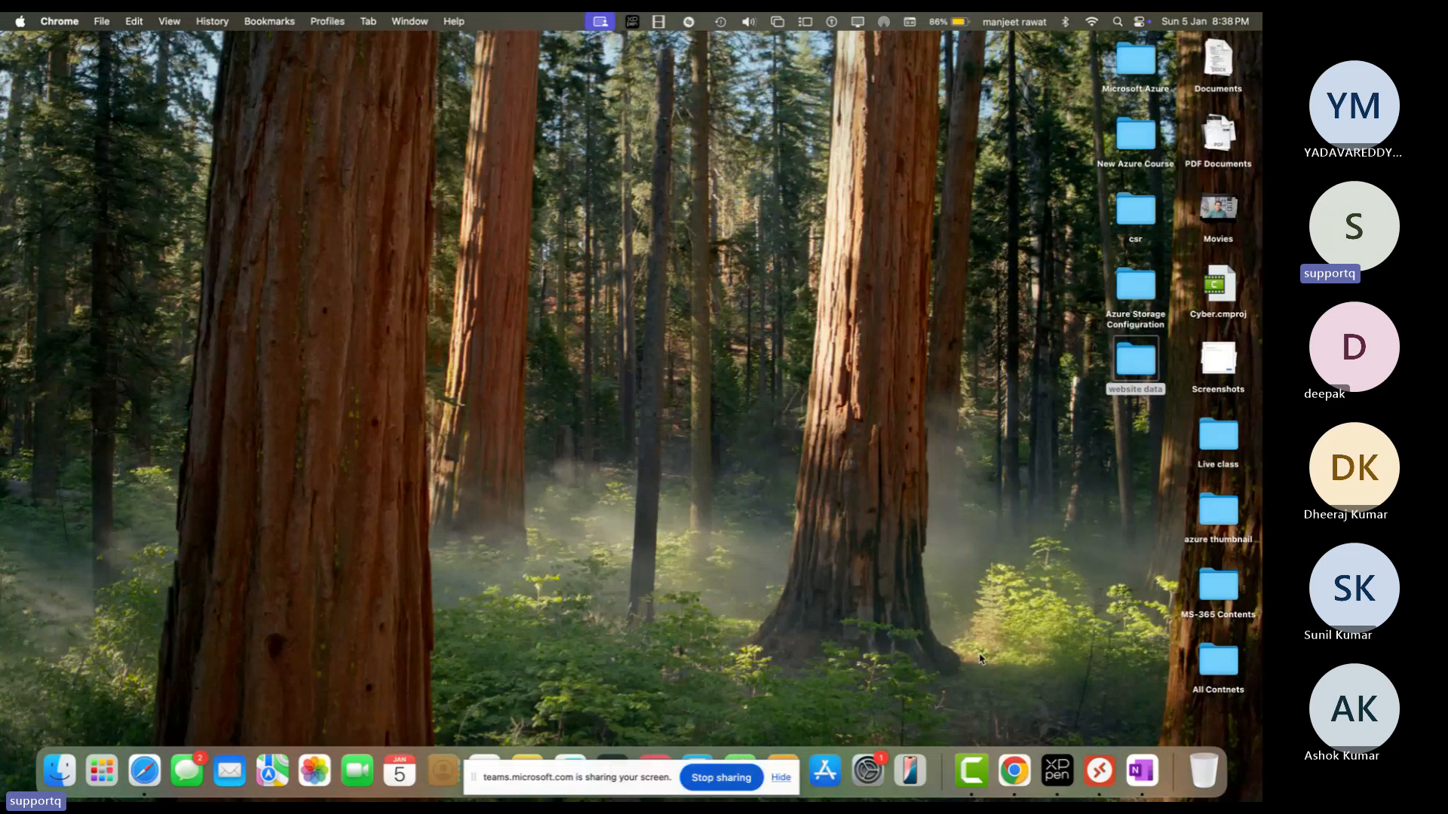
Step: Open office.com in a new full-screen Safari private browsing window
right_click(145, 770)
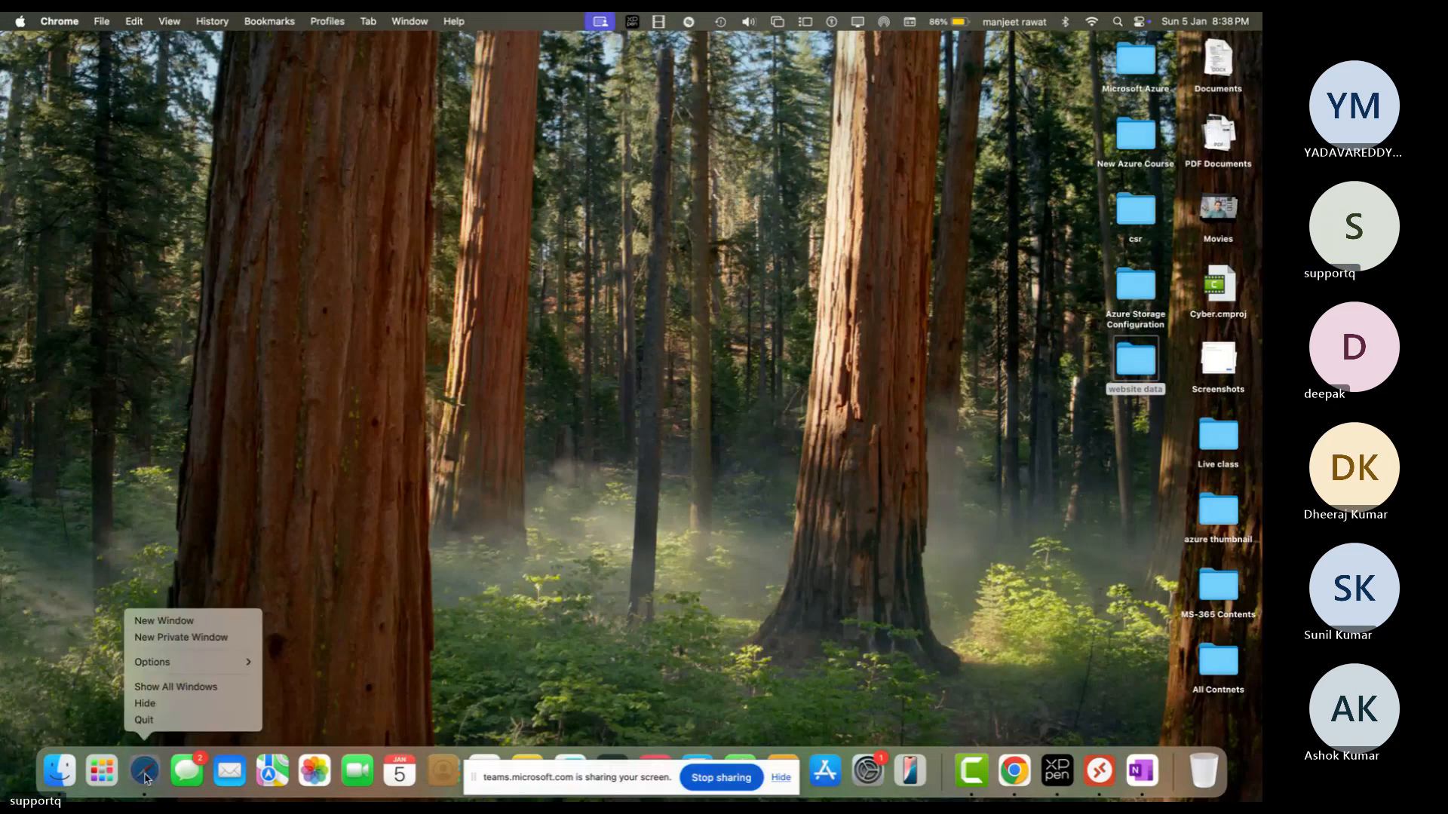
left_click(256, 487)
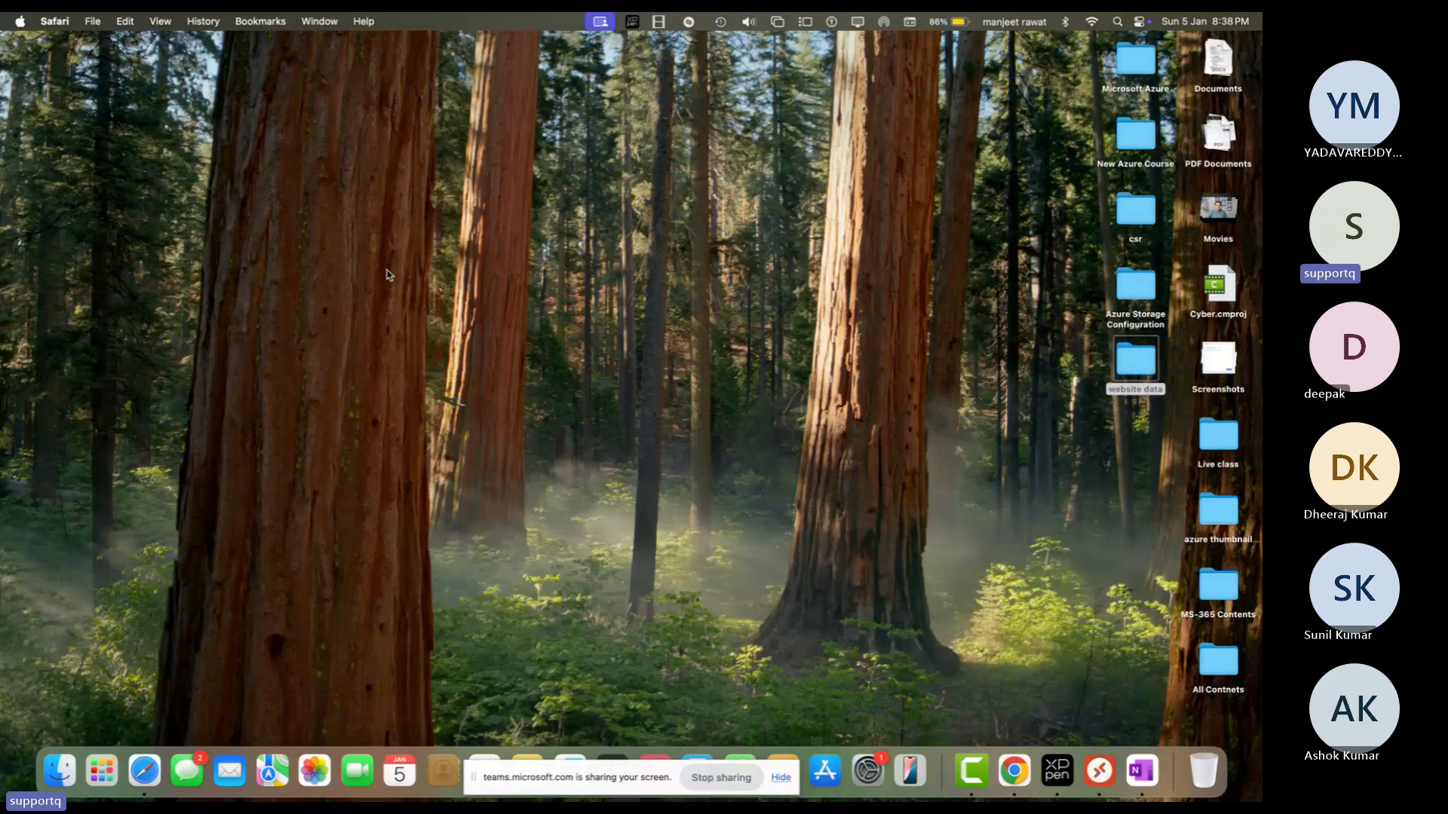
type("office.com")
key("Return")
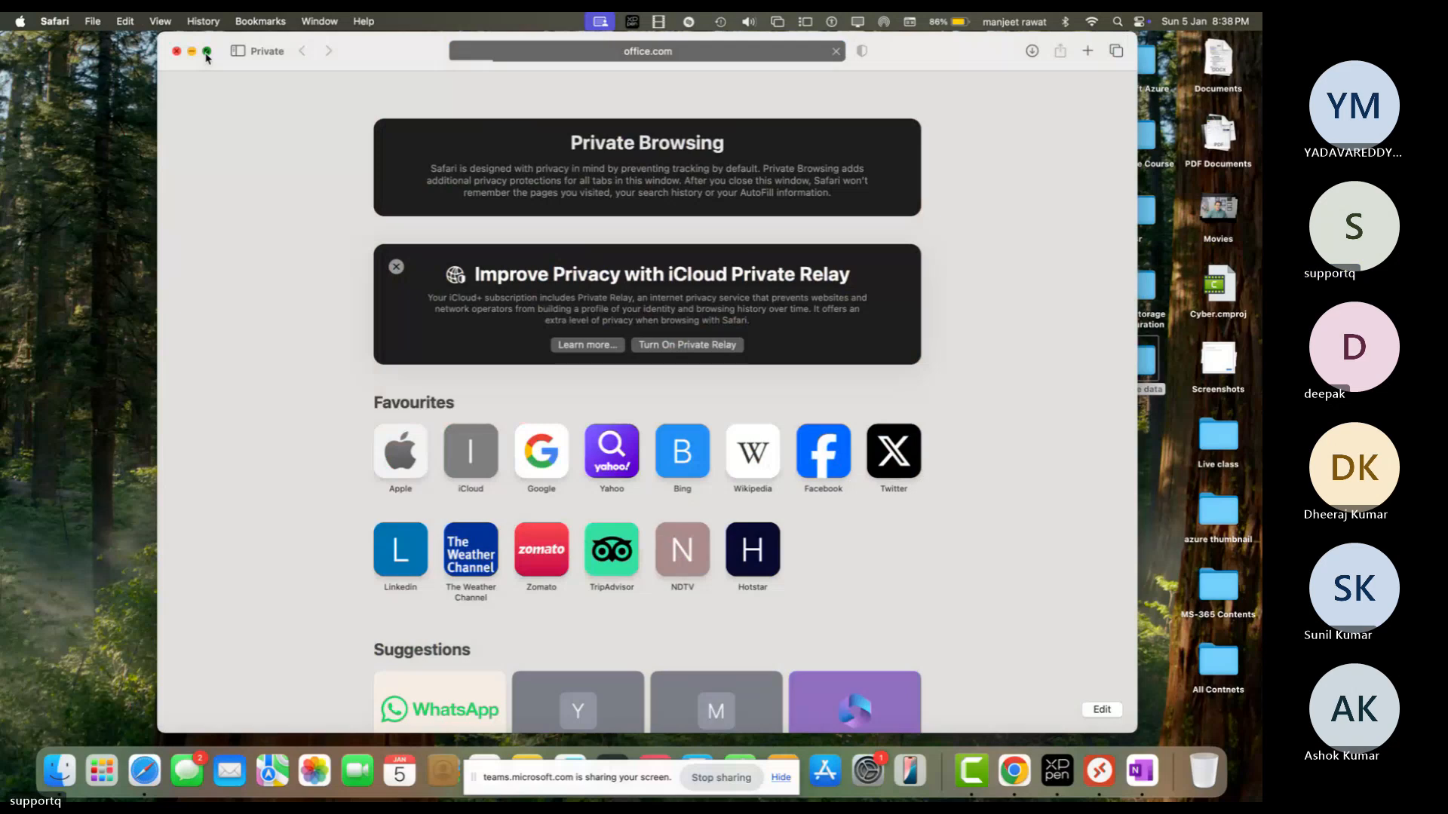
left_click(207, 51)
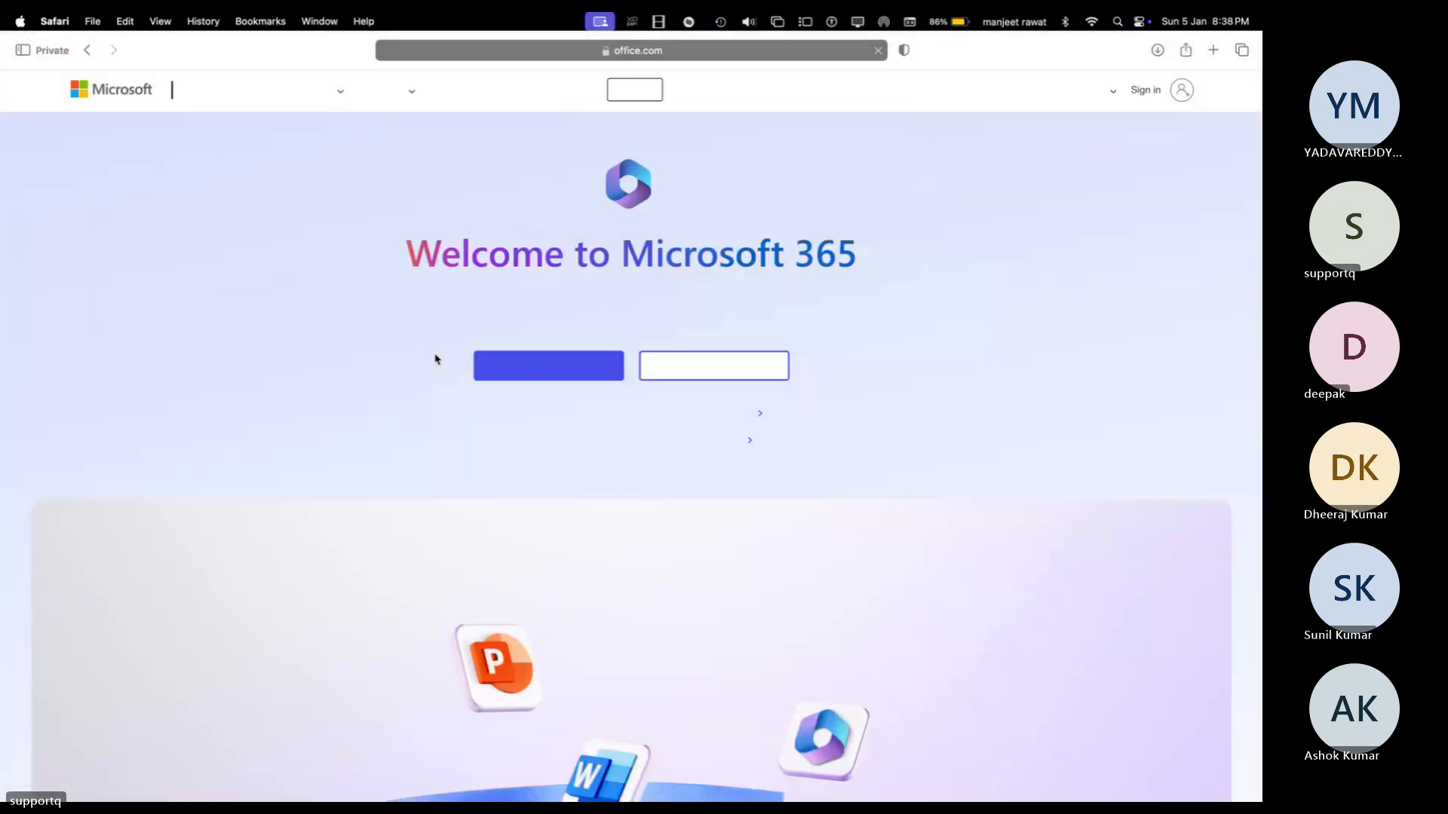
Step: Sign in to Microsoft 365 with the telnet user's e-mail address and password
left_click(540, 374)
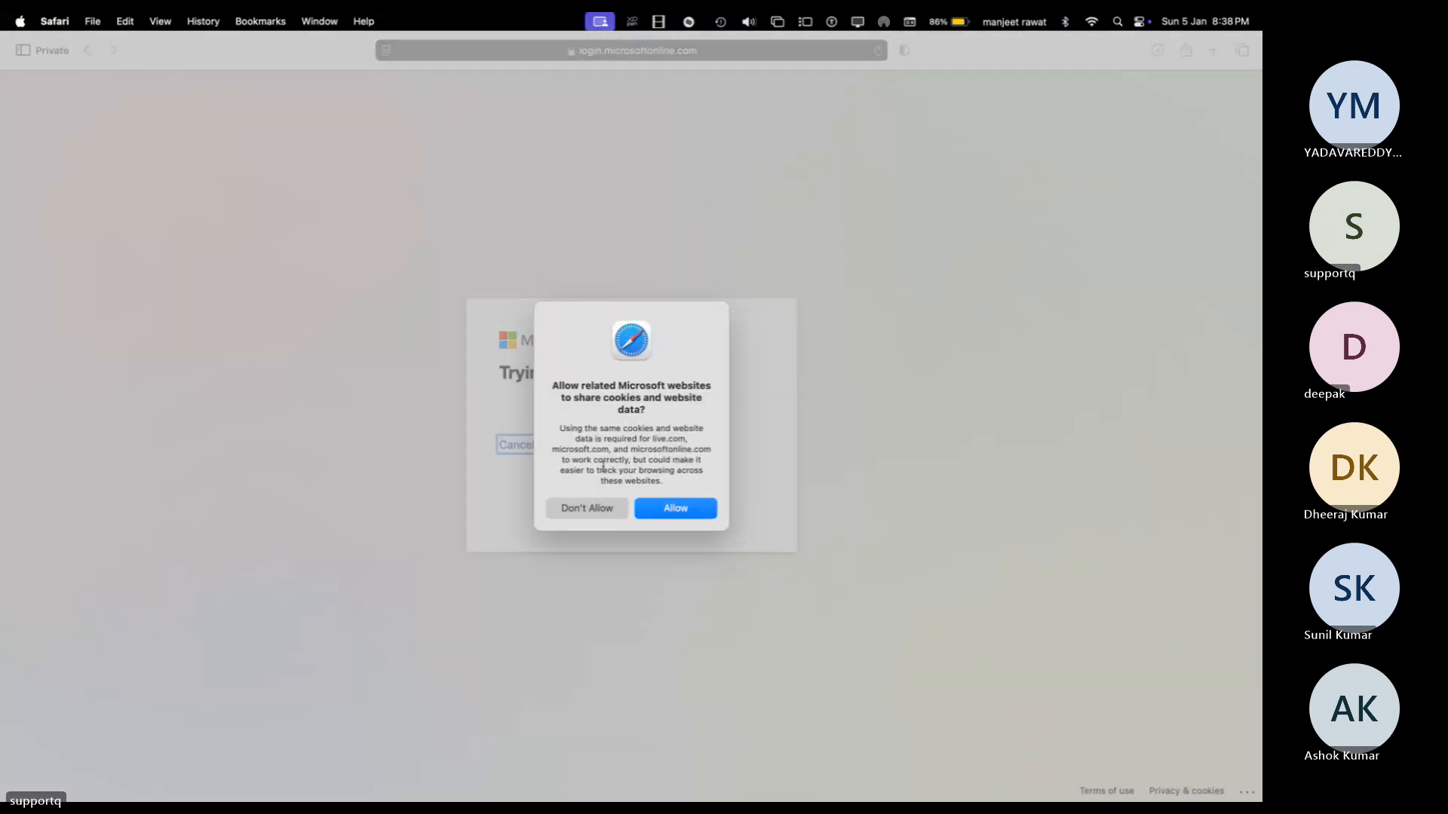
left_click(662, 507)
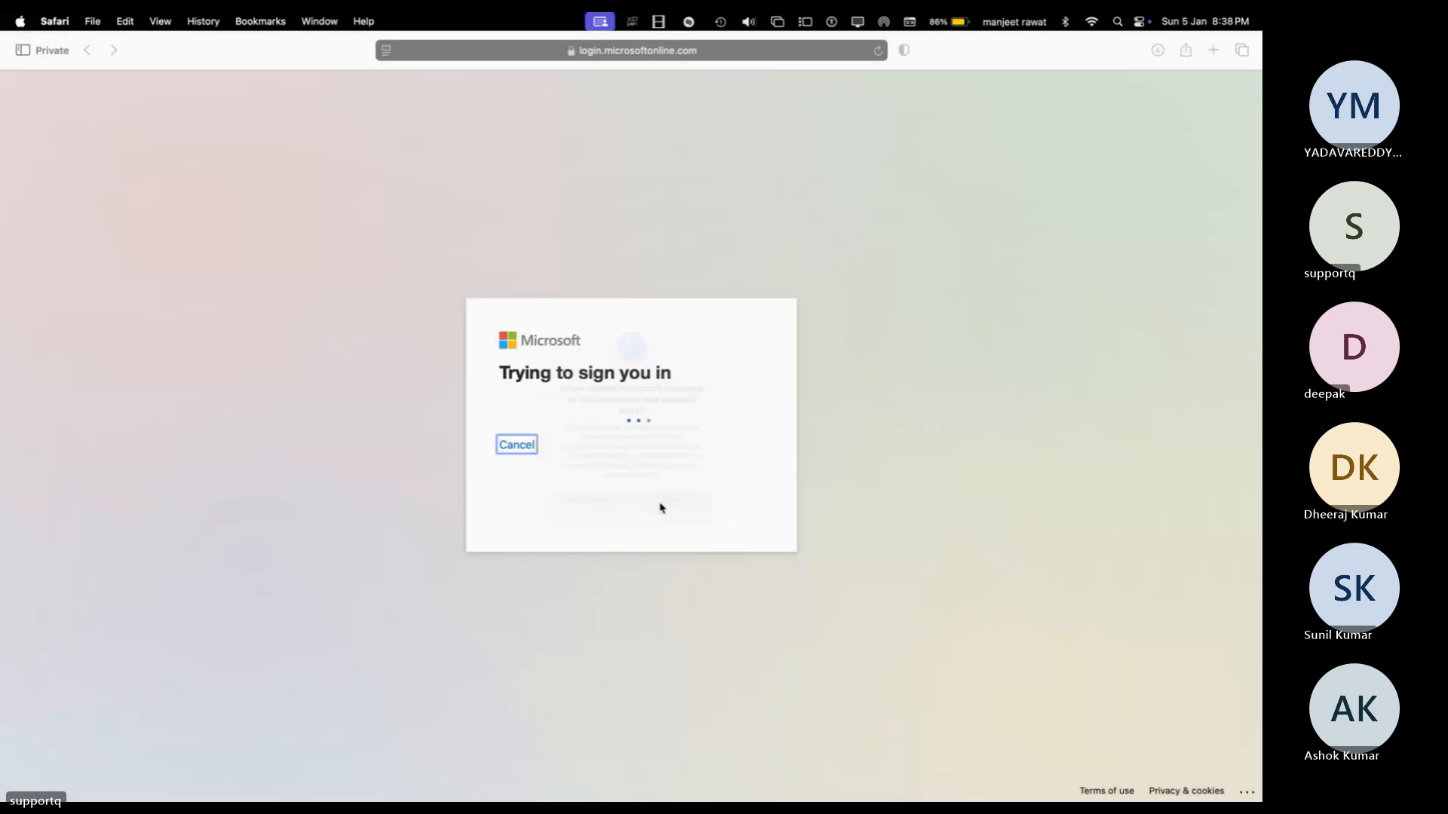
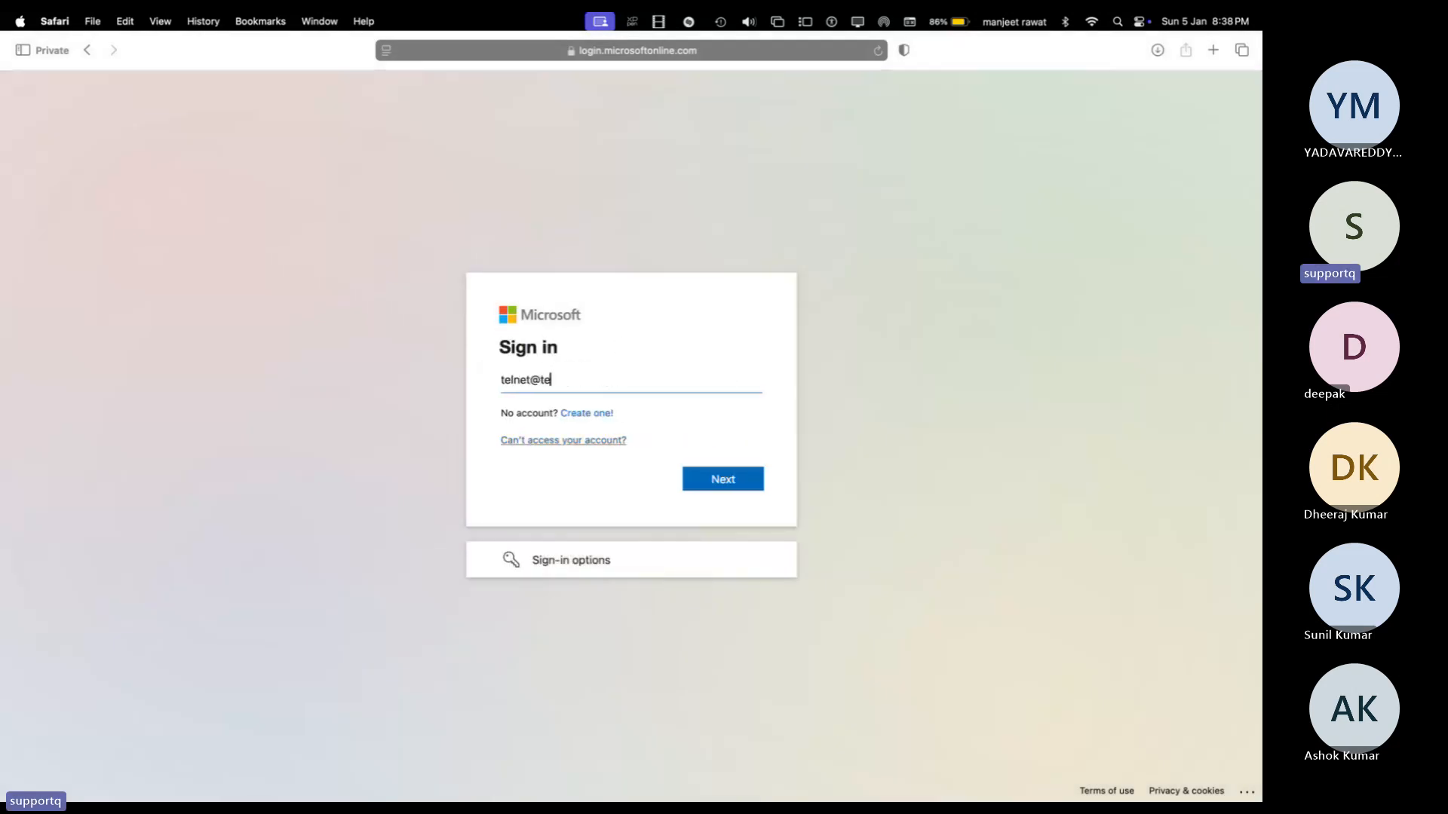
key("Return")
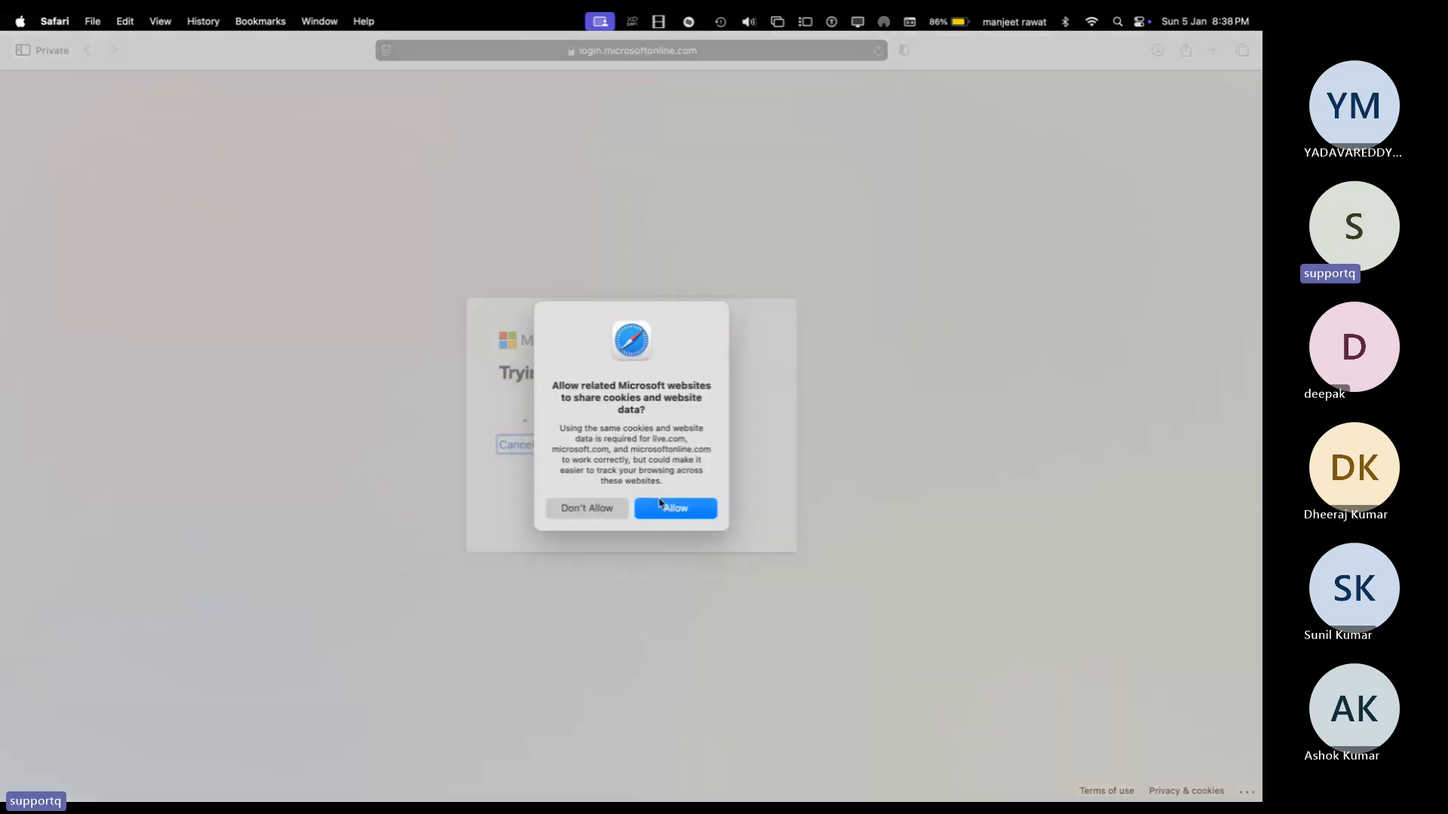
left_click(673, 512)
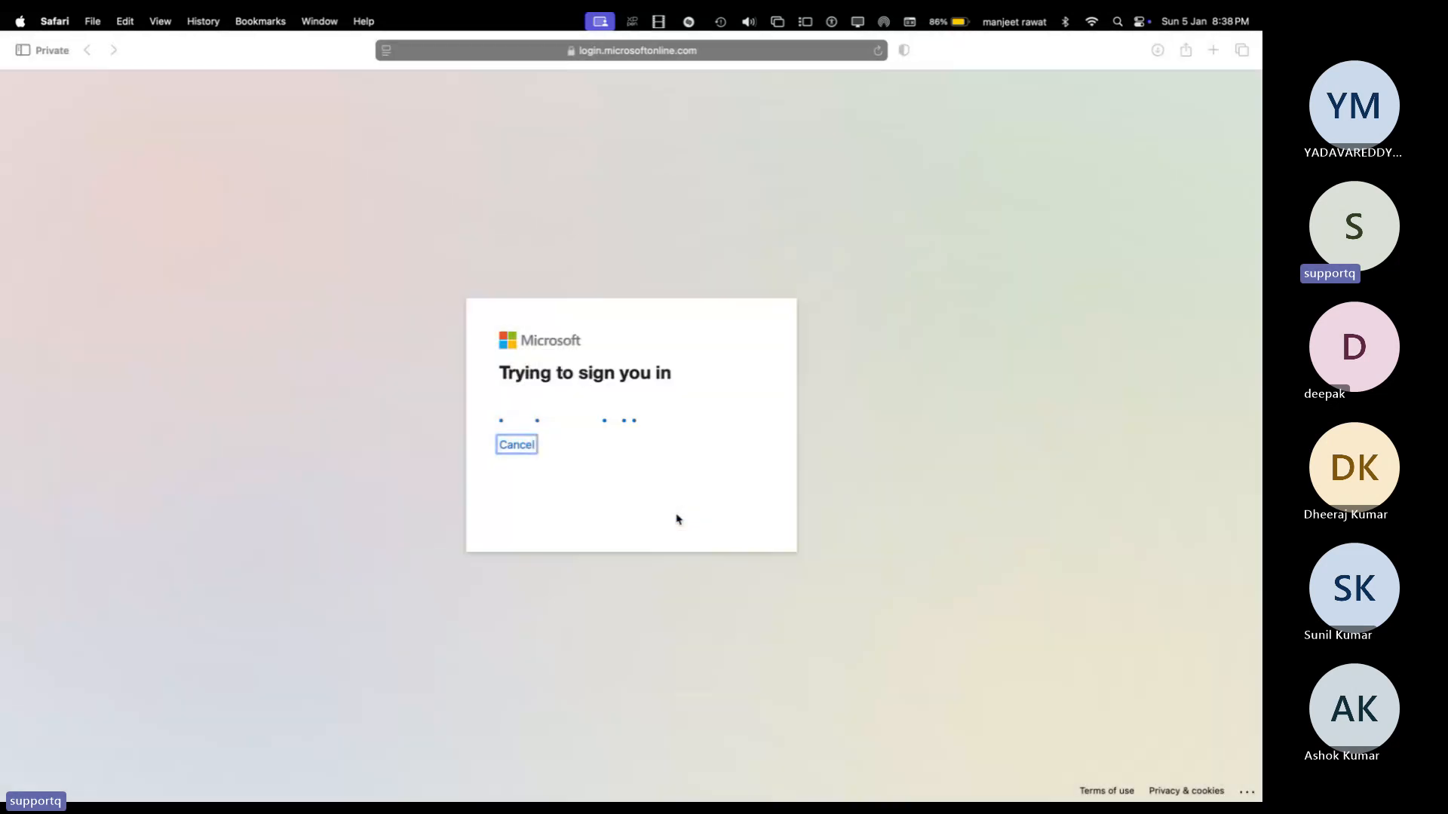
type("•••••••••")
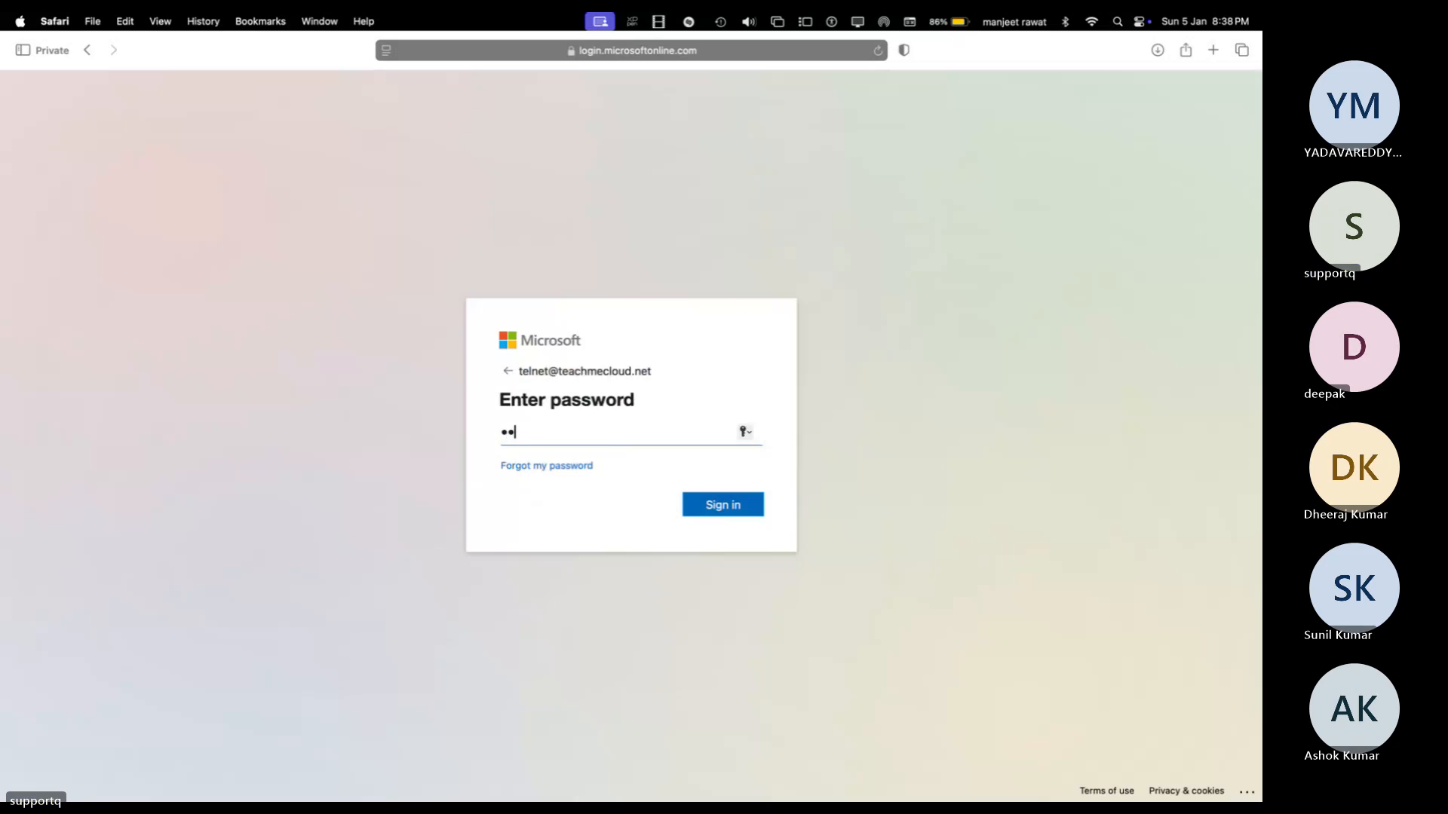
type("•")
key("Return")
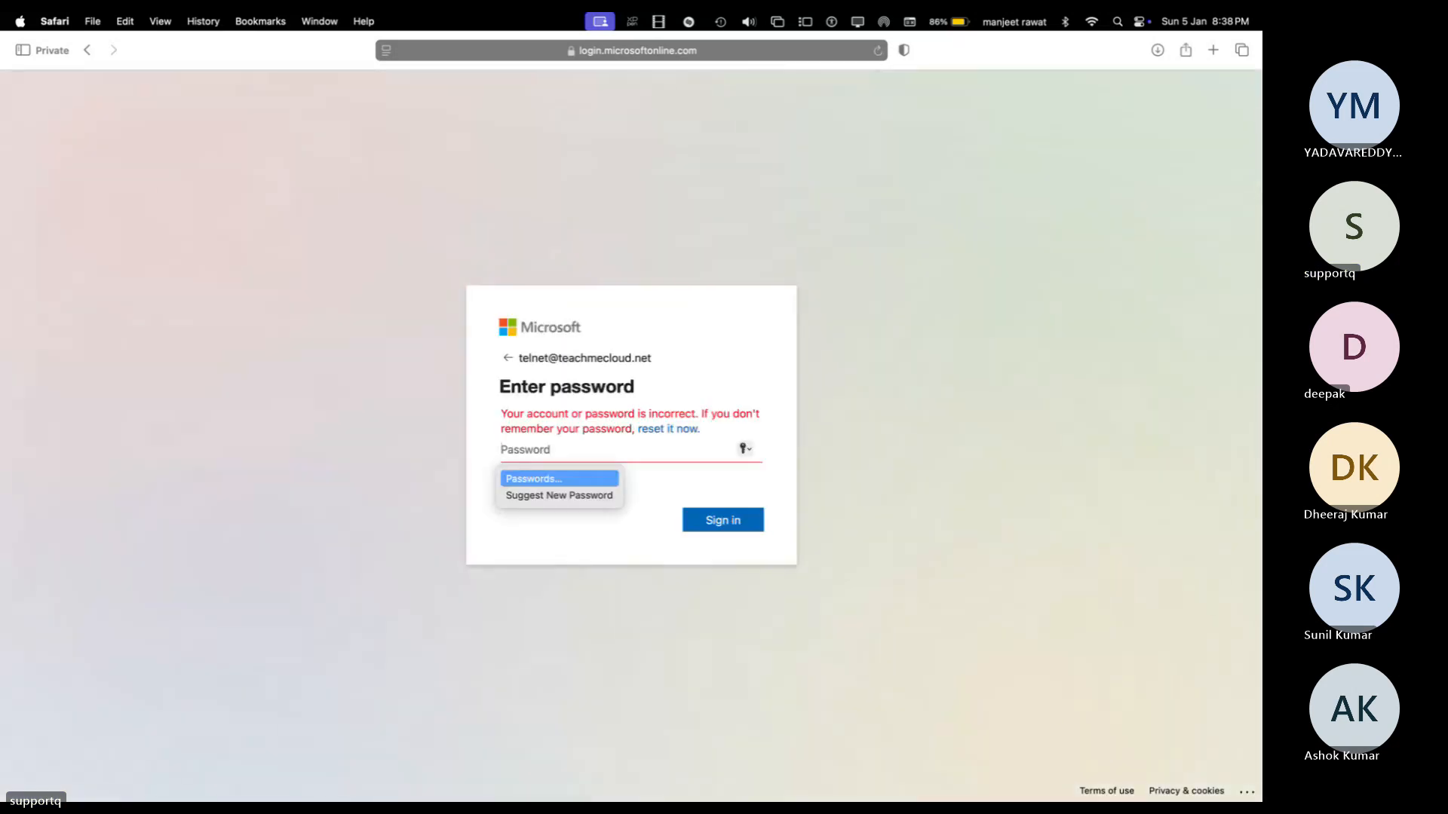
type("••••••••••")
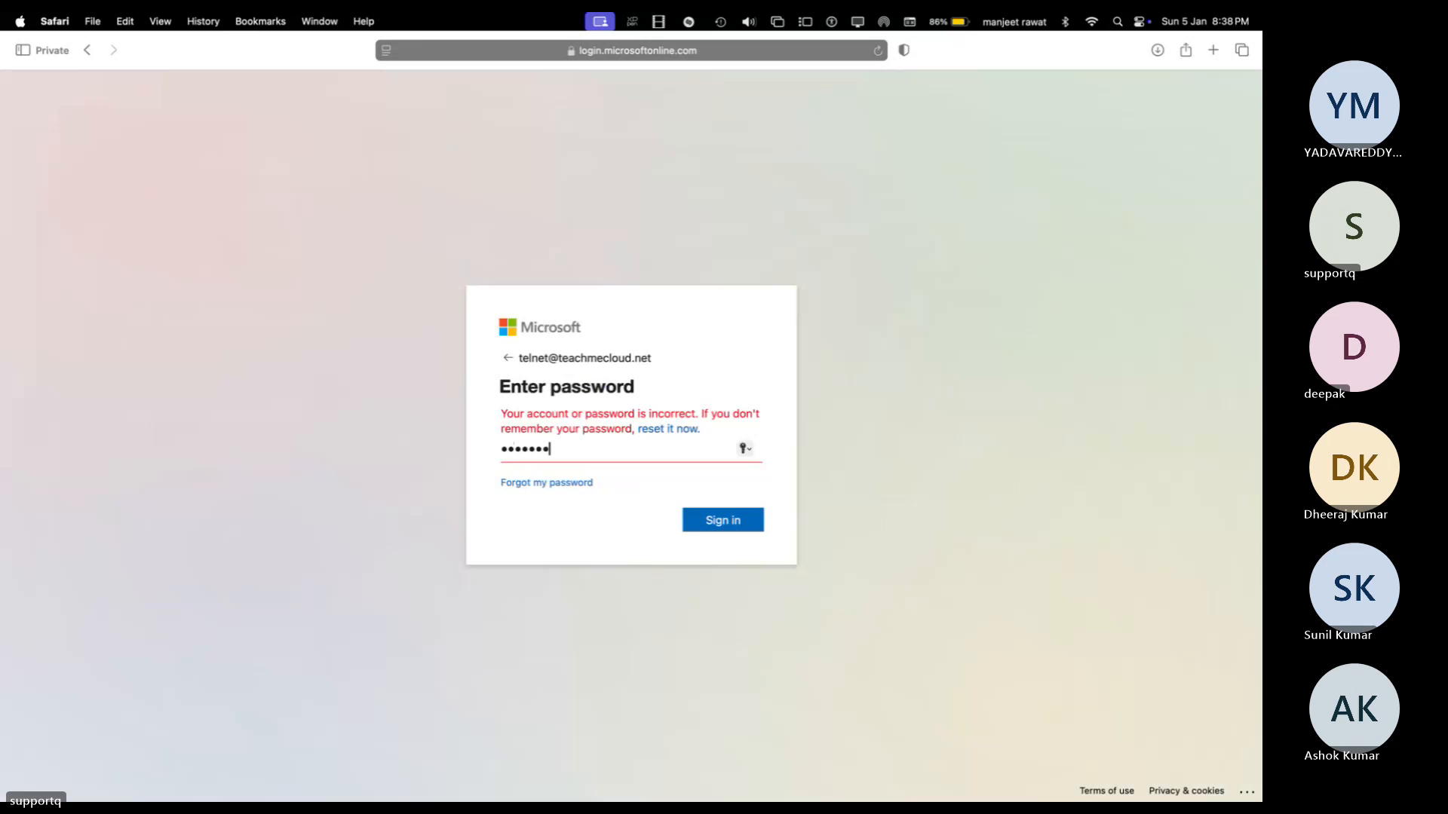
key("Return")
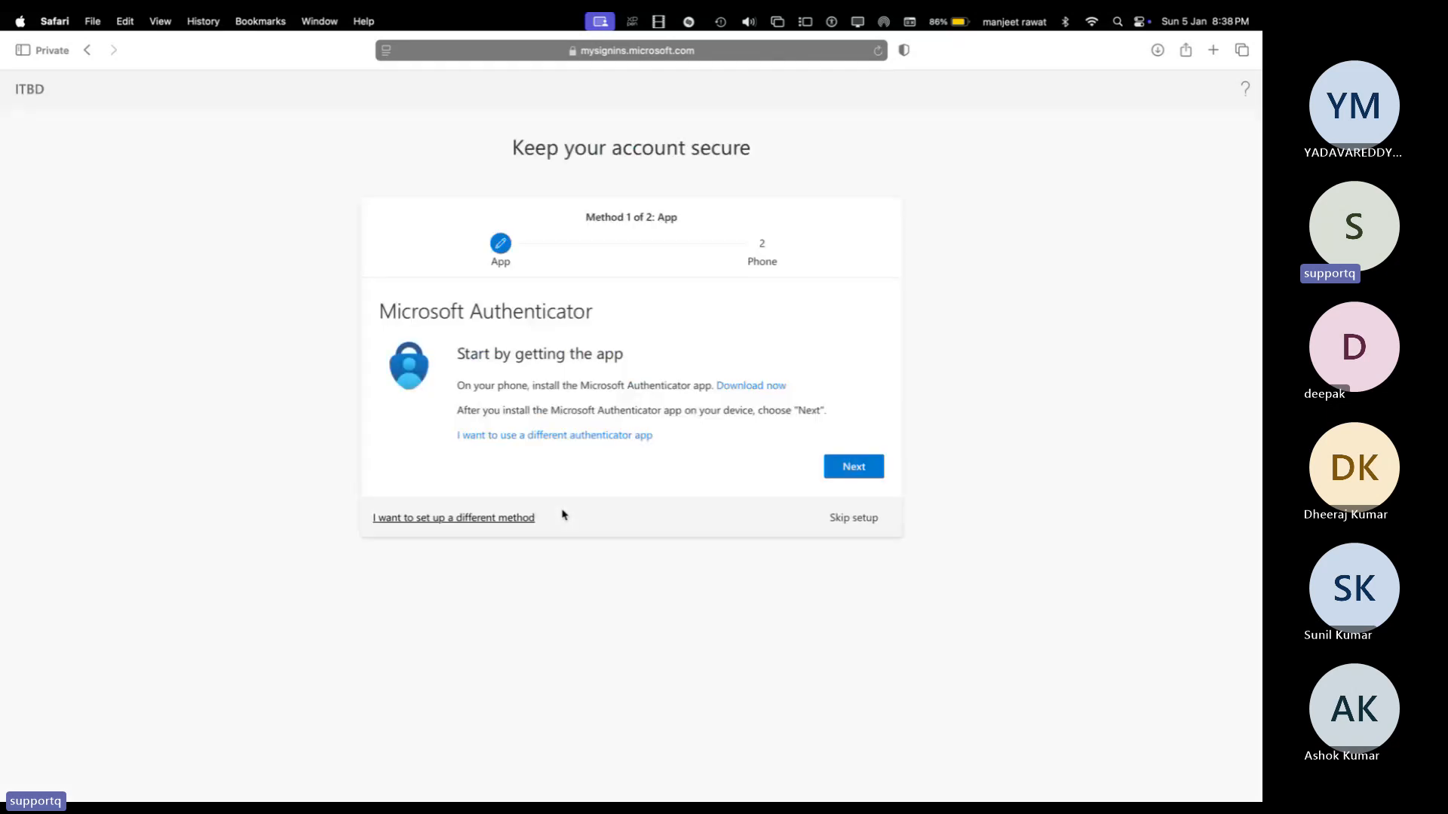
Step: Skip extra security setup, decline staying signed in, dismiss the welcome tour, and return to the desktop
left_click(855, 518)
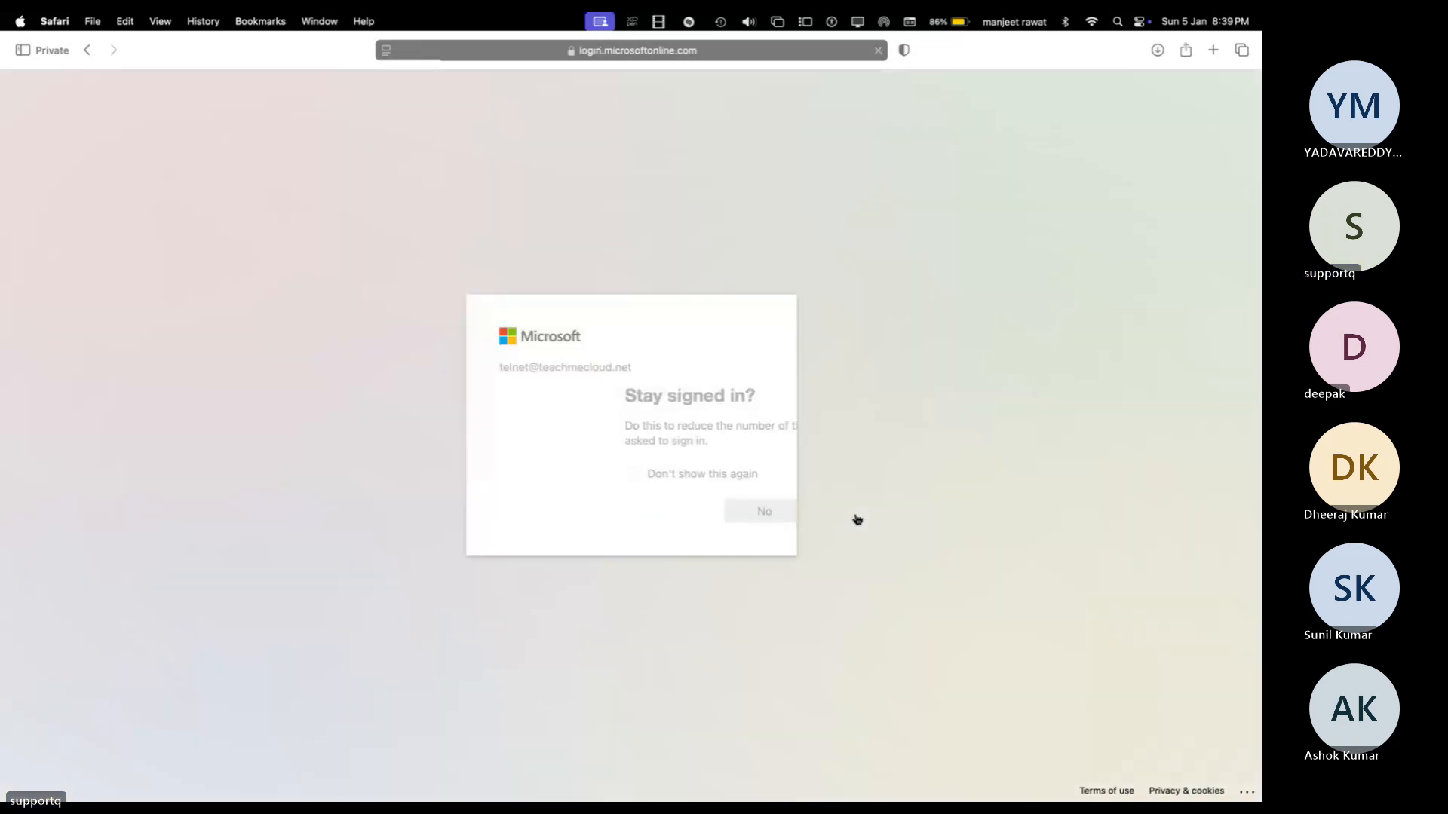
left_click(756, 512)
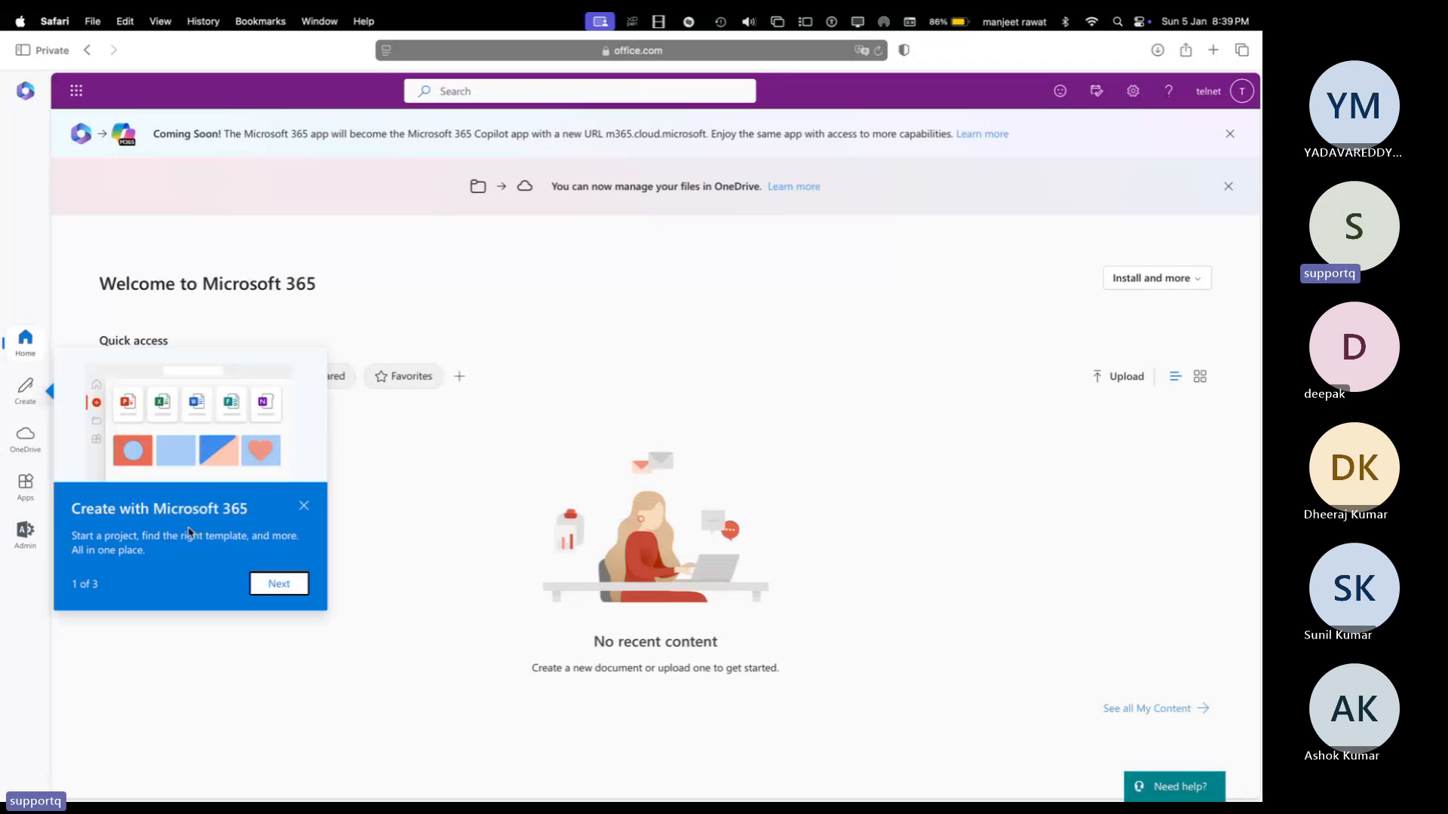
left_click(304, 505)
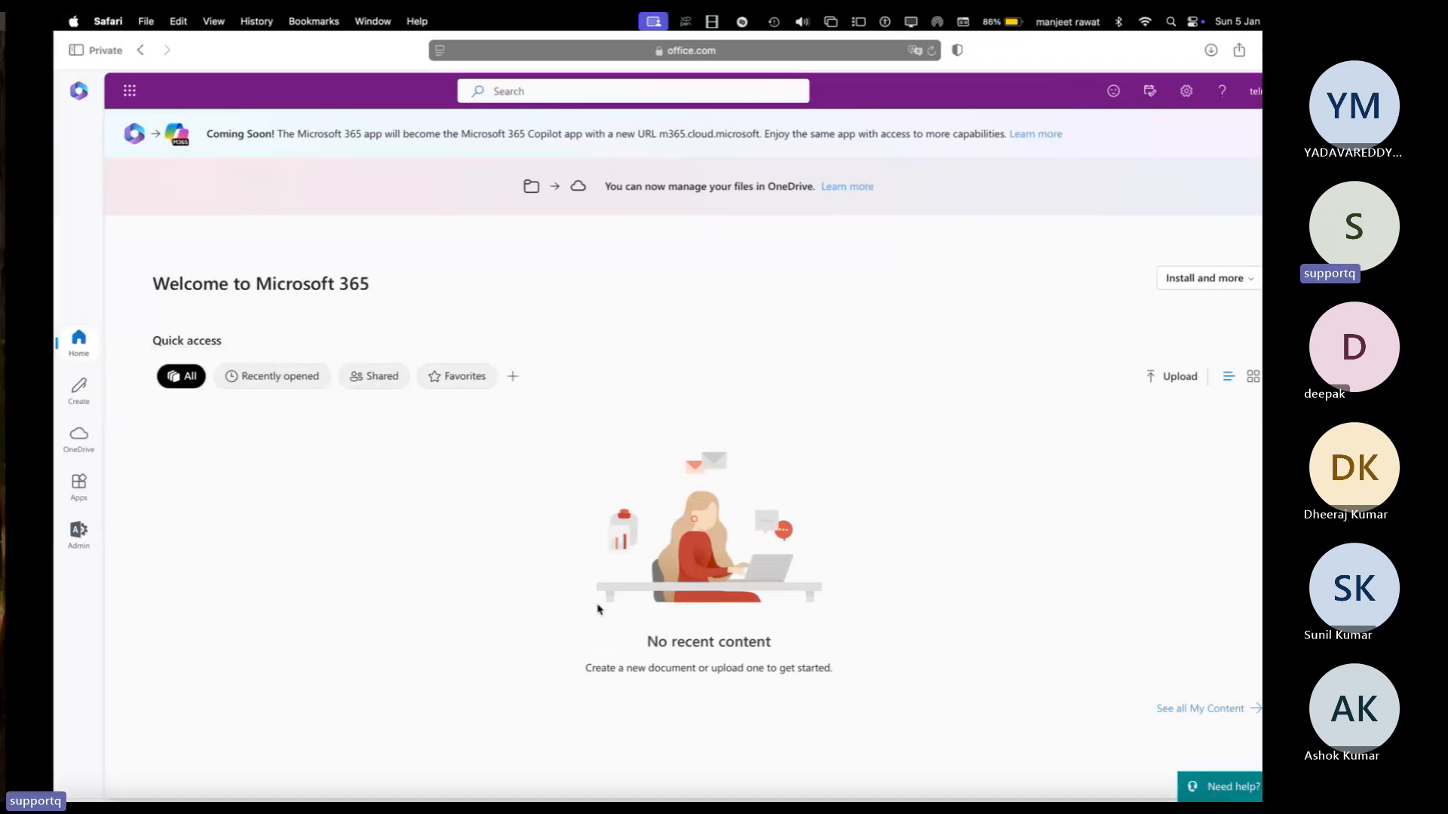
key("ctrl+Left")
Step: Open a new Safari window for the office.com sign-in
right_click(183, 620)
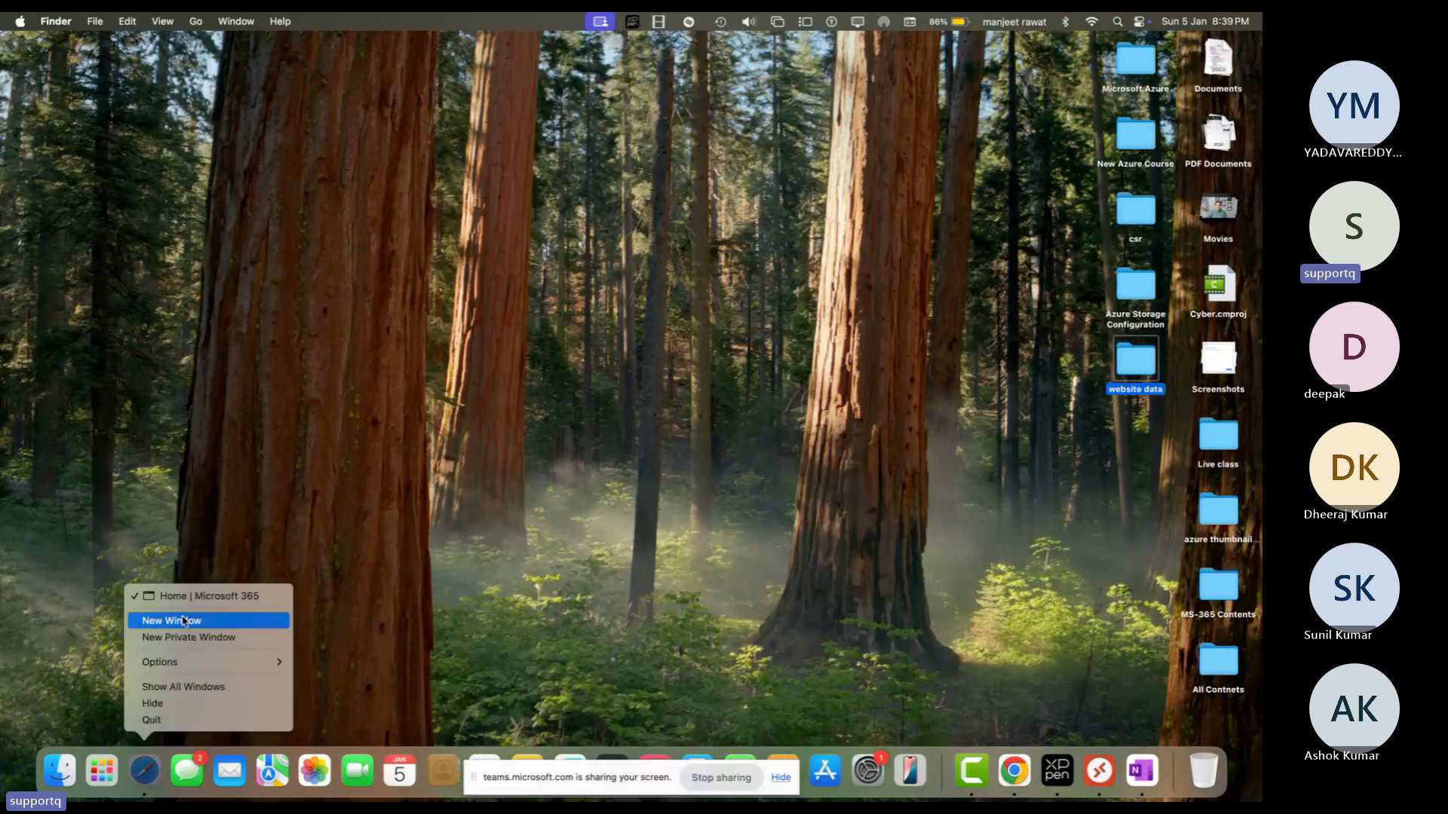
key("Escape")
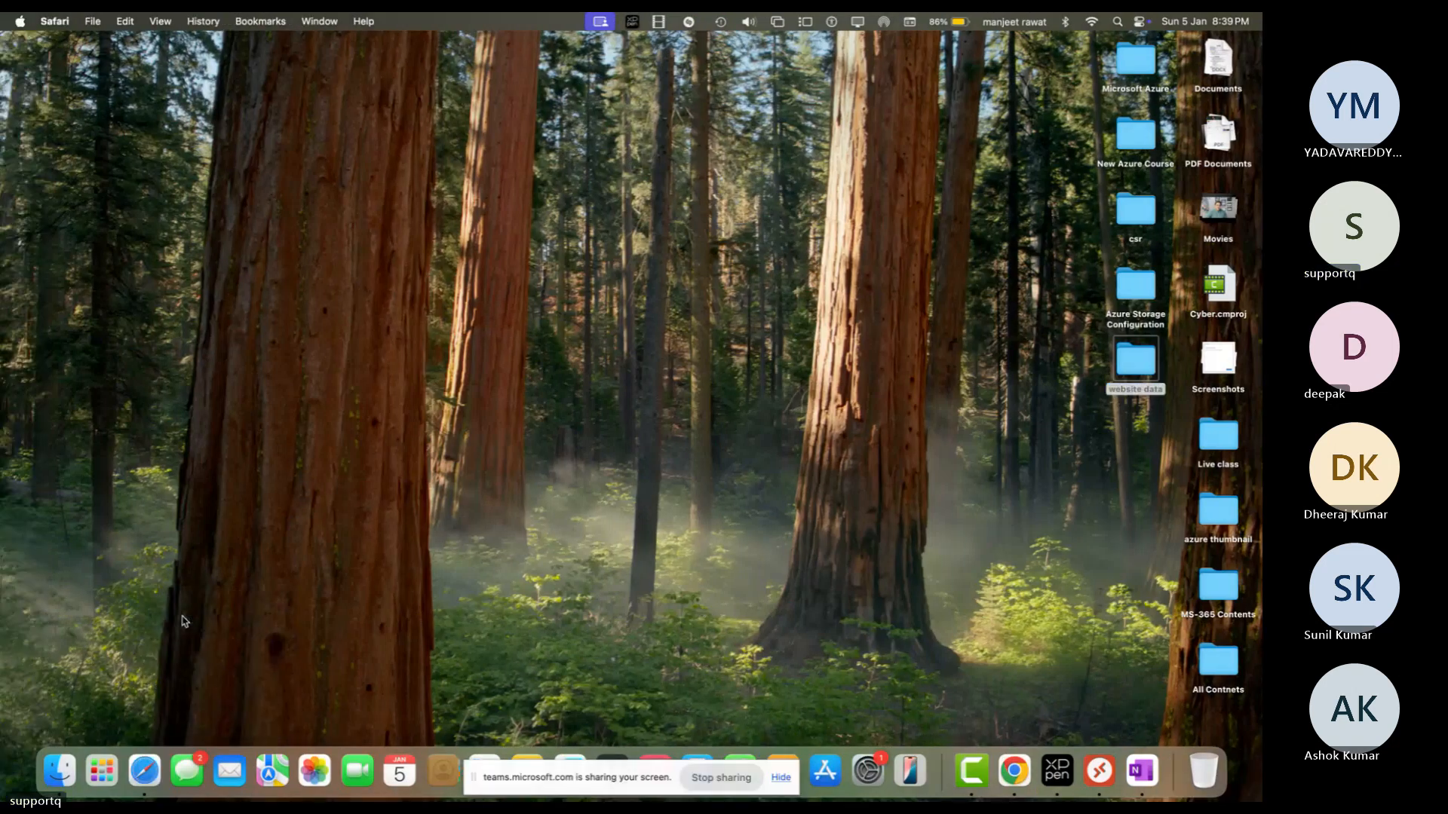
key("super+n")
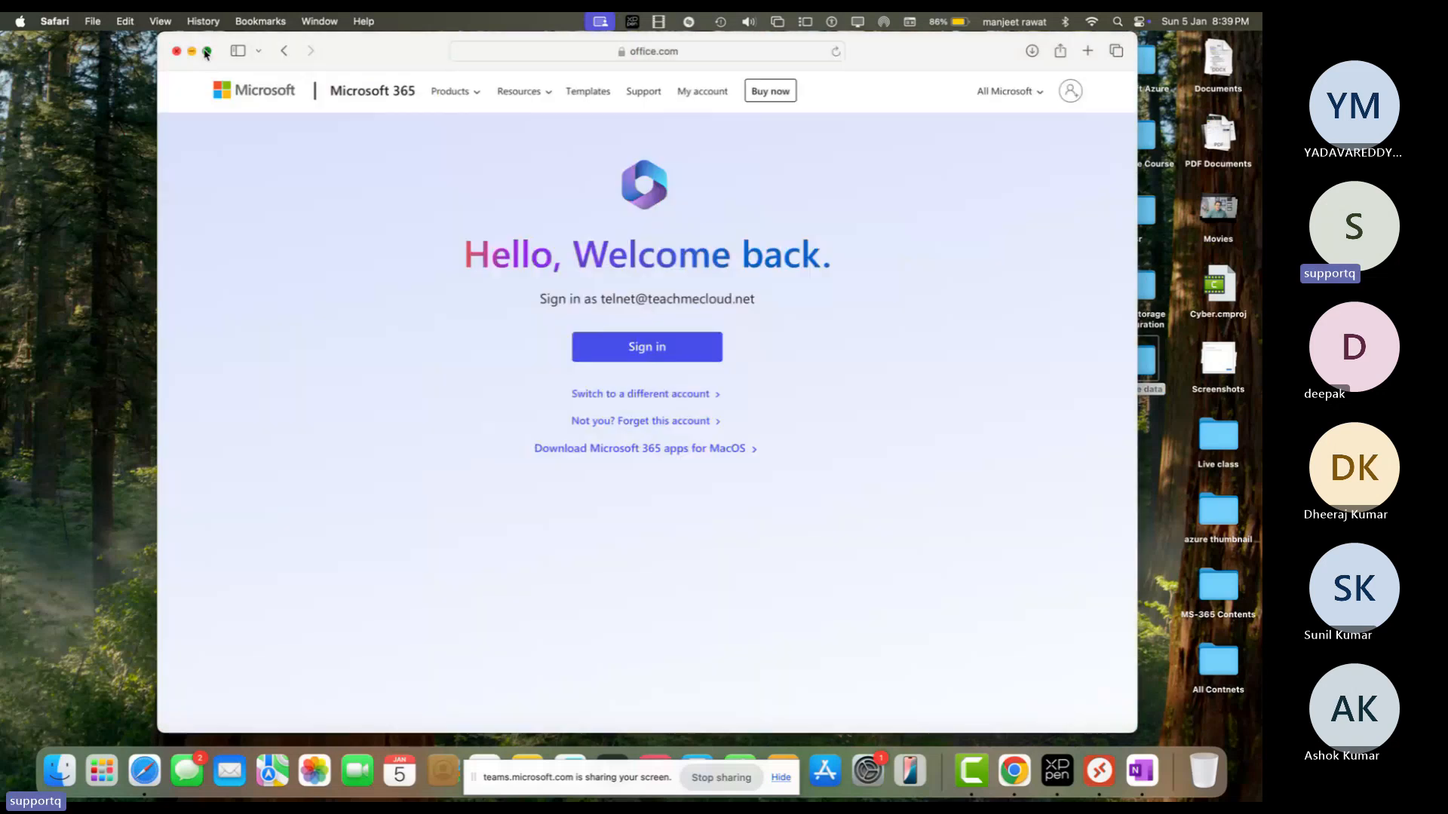
left_click(206, 51)
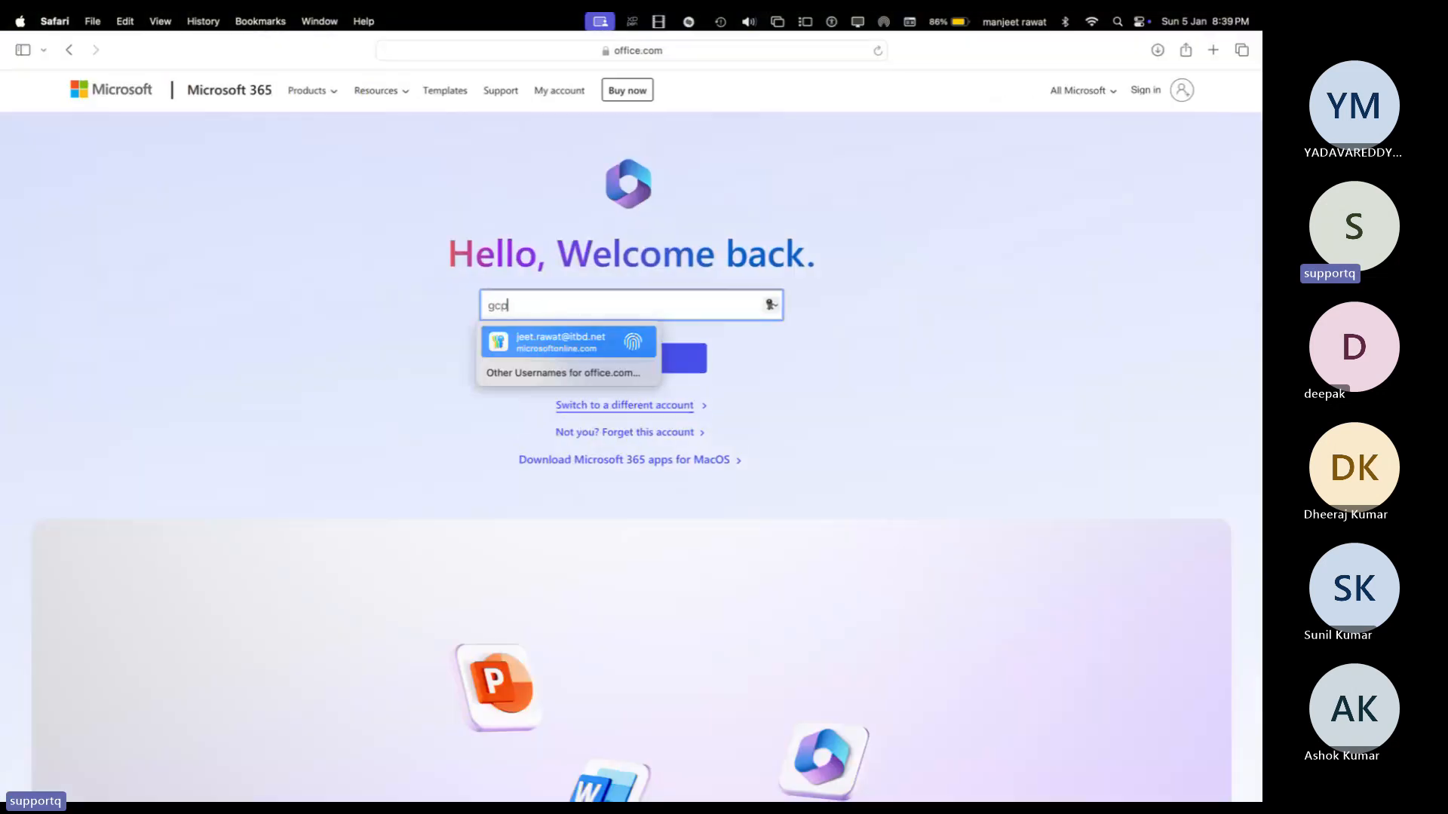
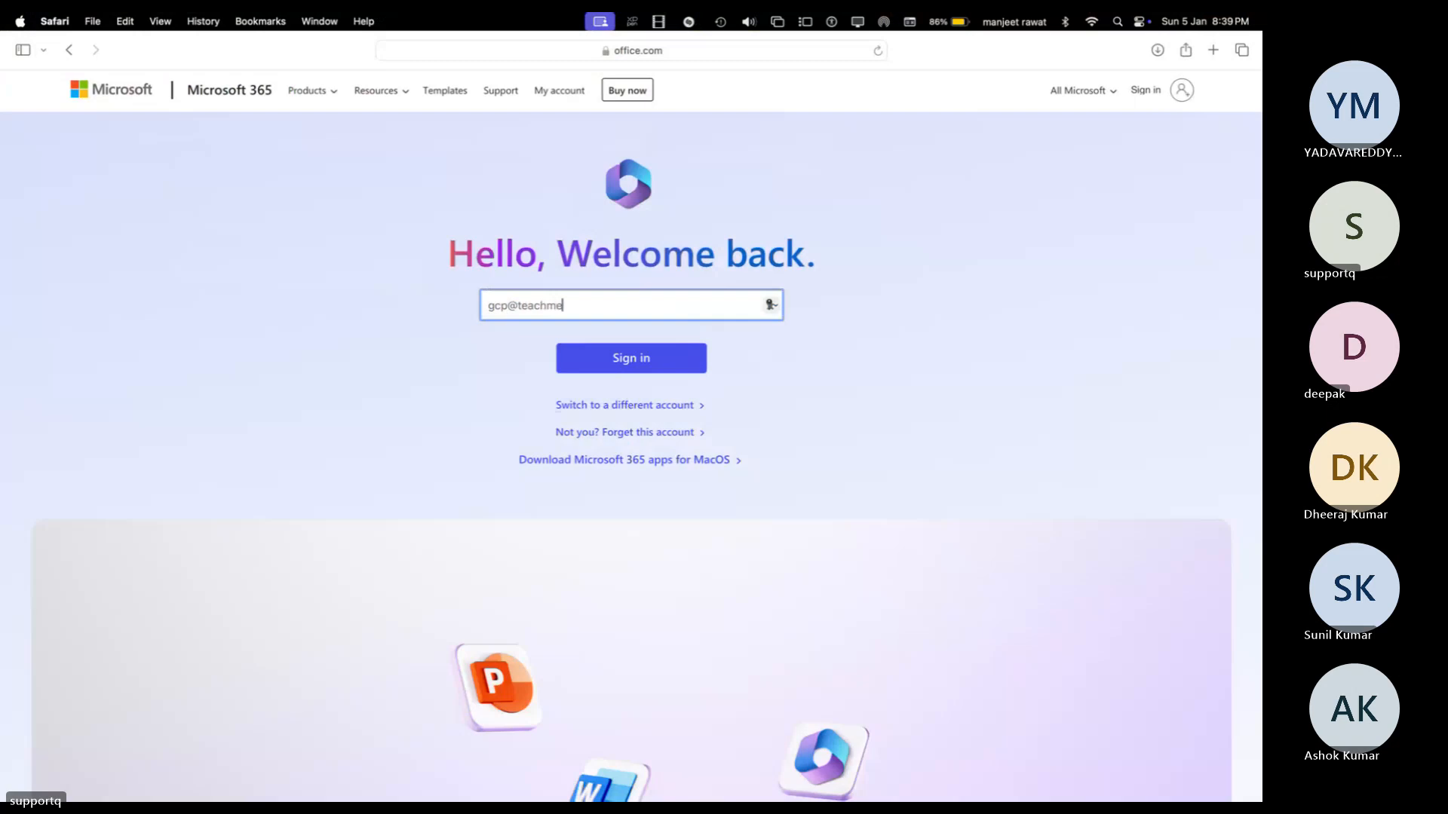
Step: Sign in with the Gcp user's e-mail address and password, declining to save the password
key("Return")
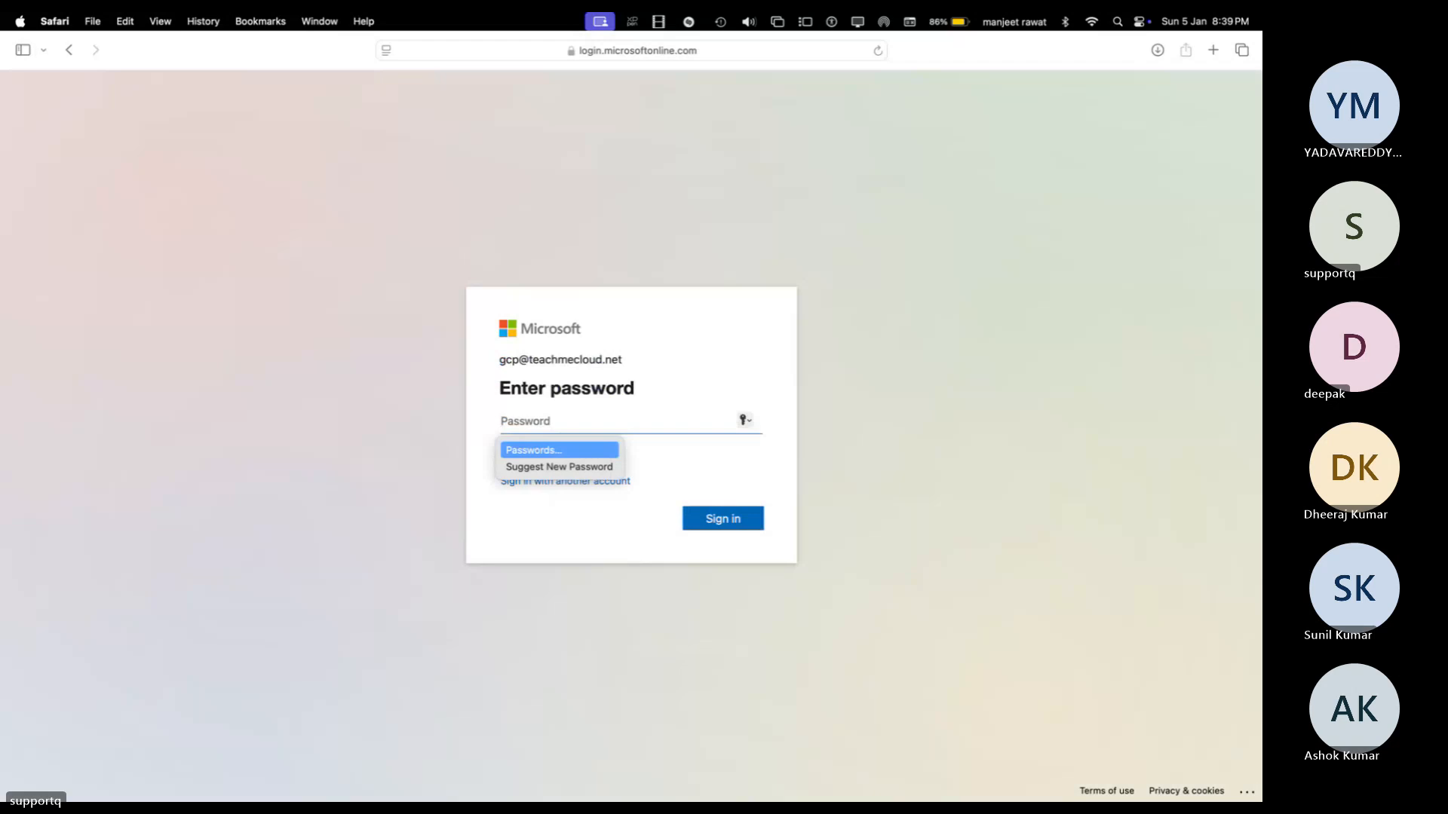
type("•••••")
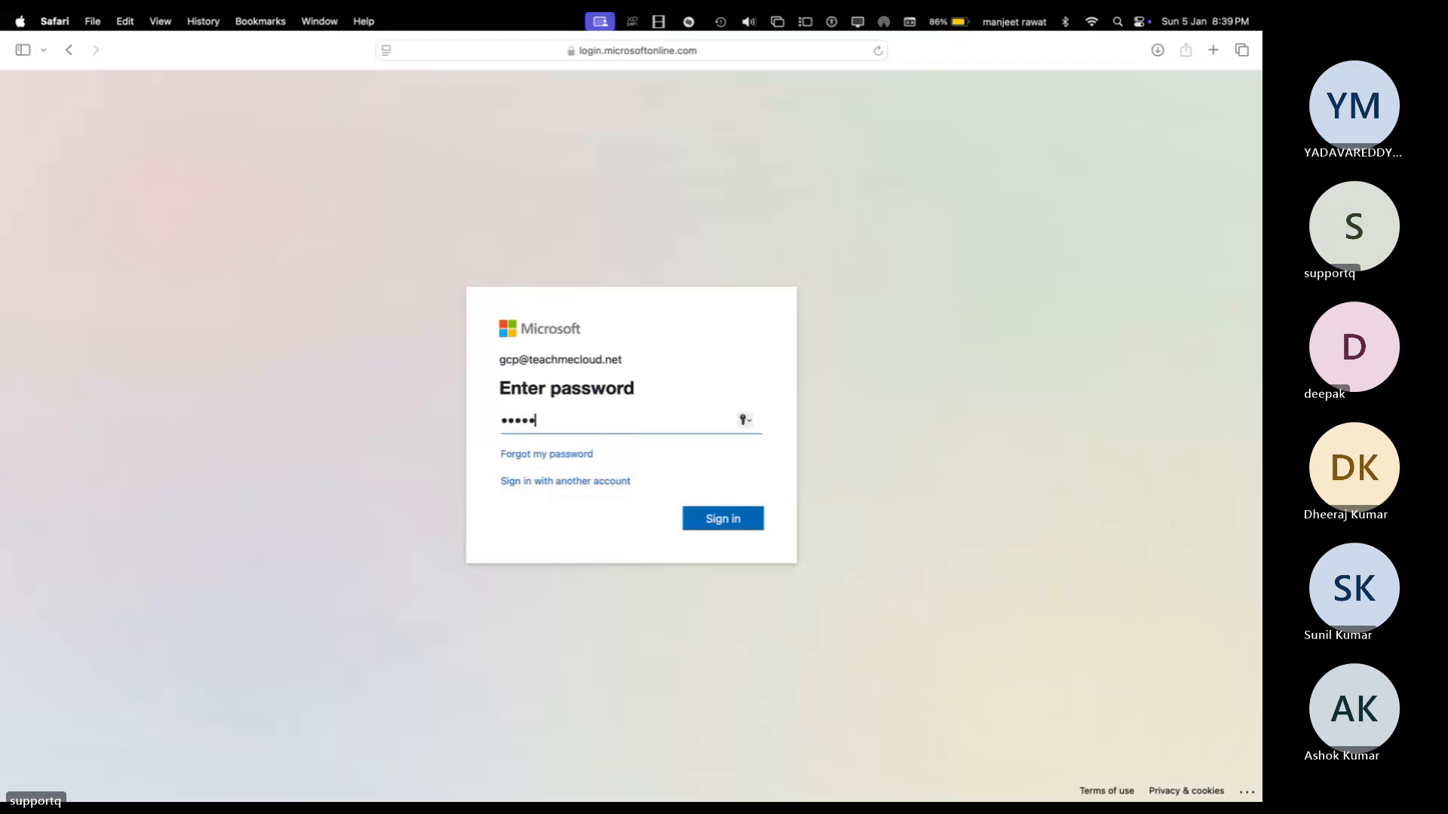
type("••••")
key("Return")
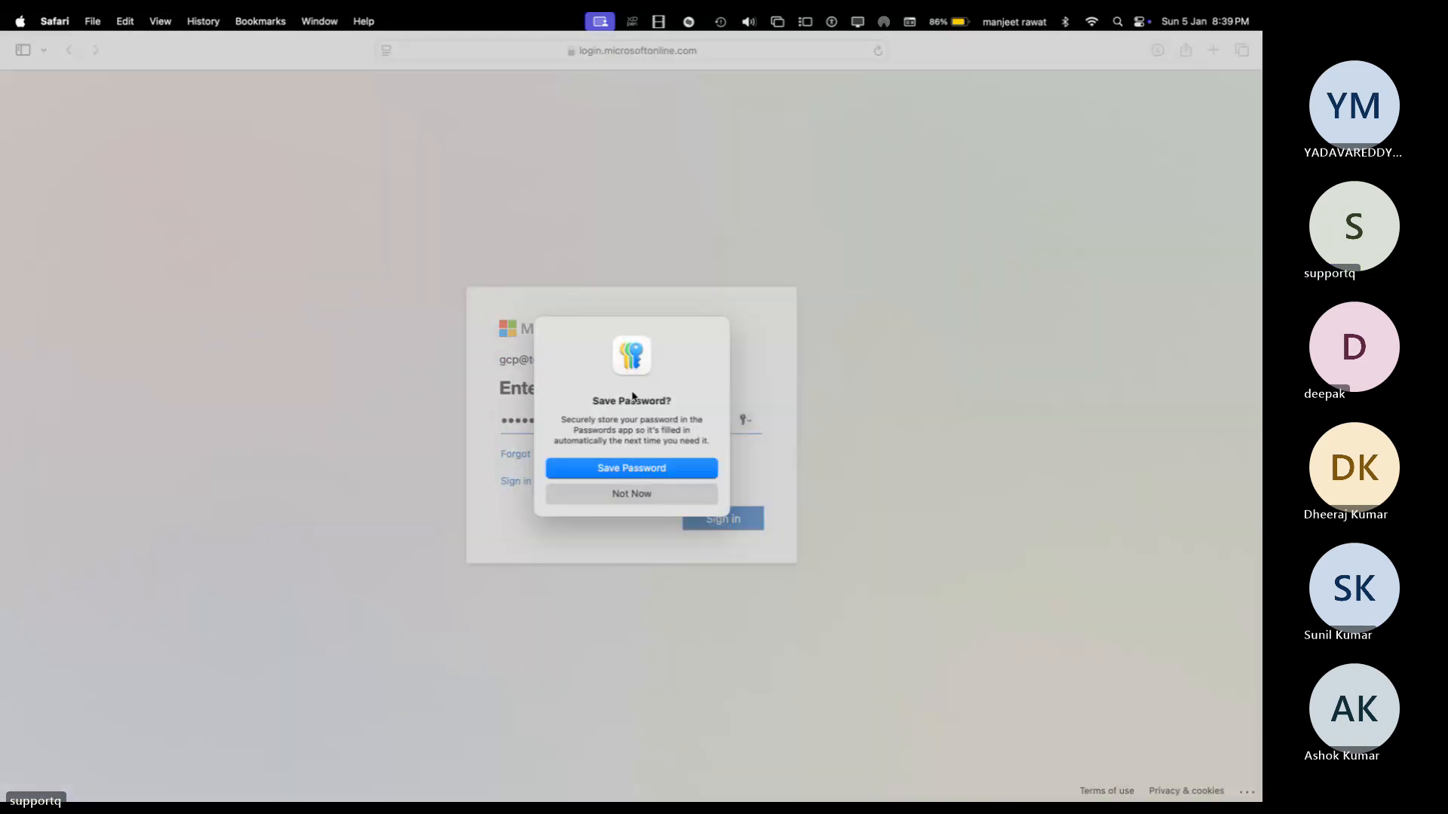
left_click(646, 494)
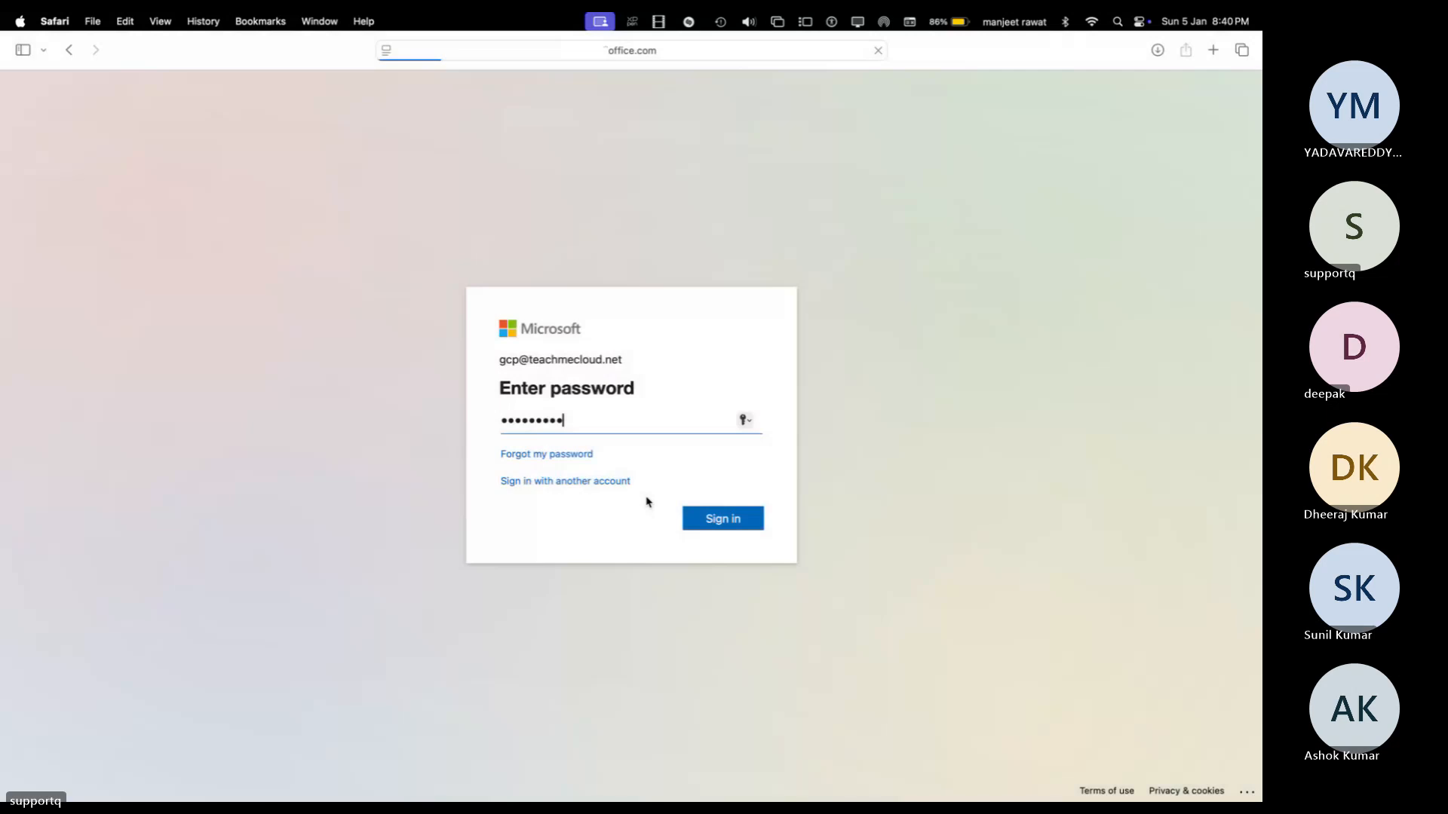
key("ctrl+Right")
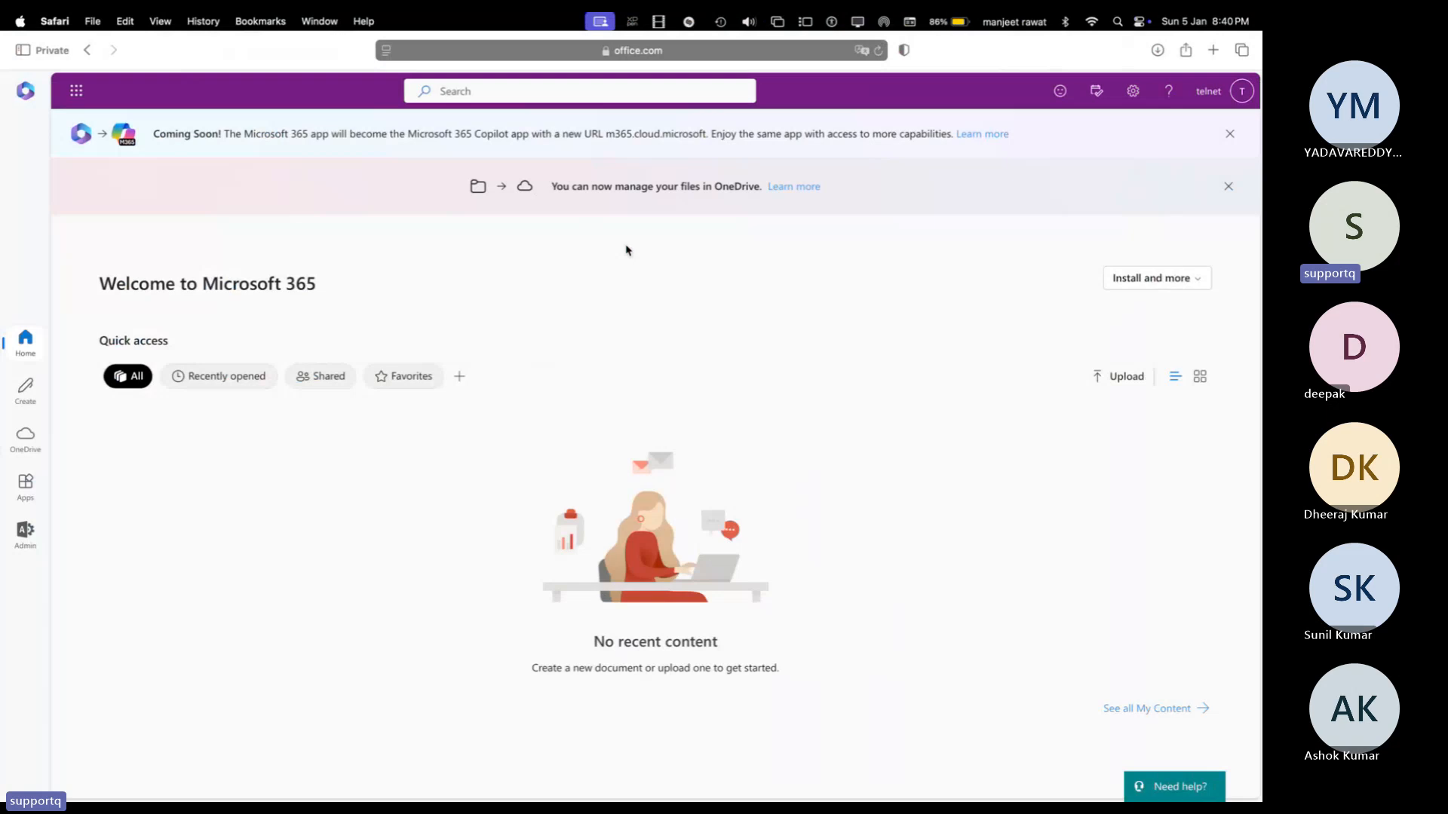
Step: Switch desktops back to the Chrome window showing the Exchange admin center Groups list
key("ctrl+Left")
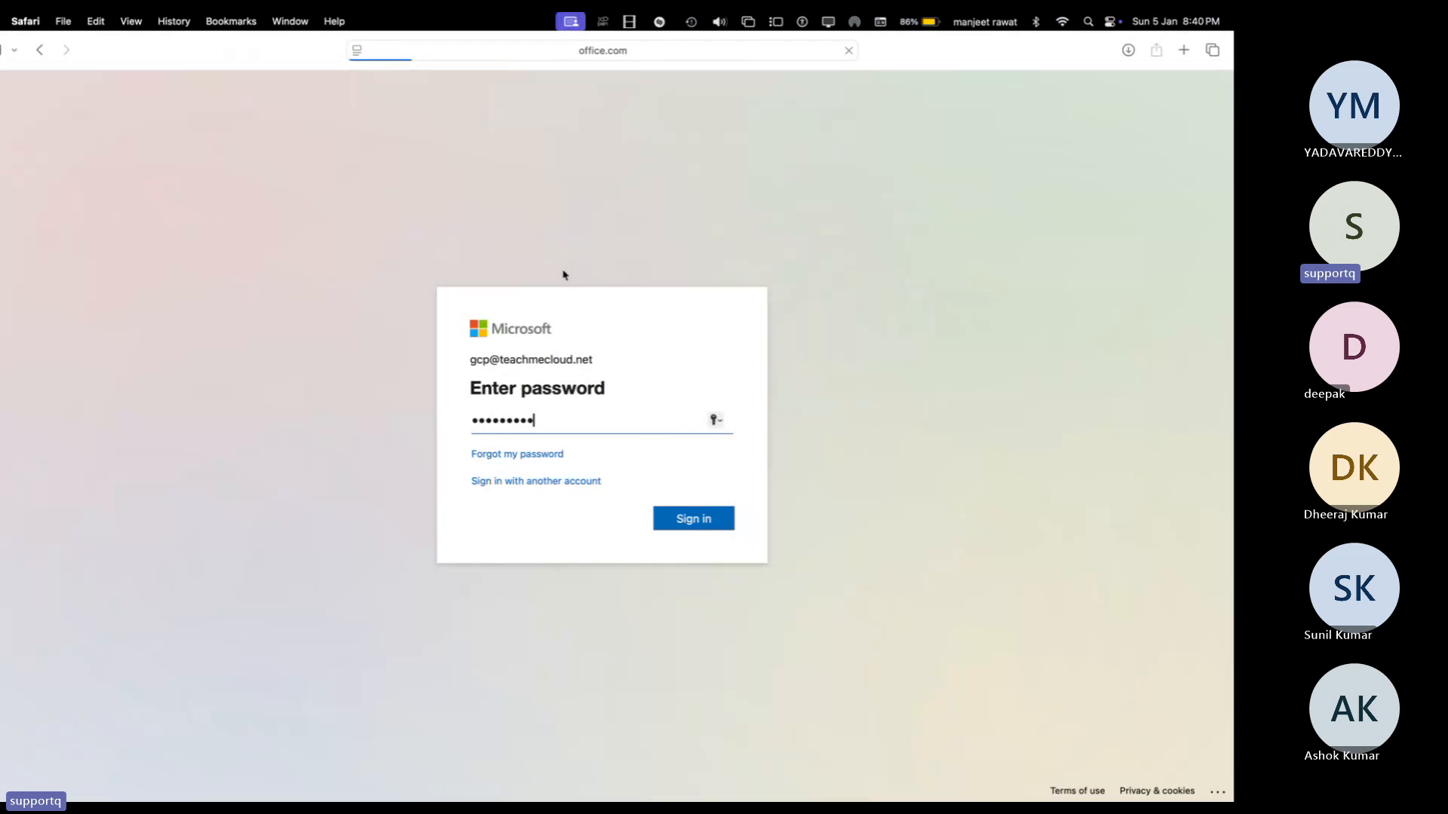
key("ctrl+Right")
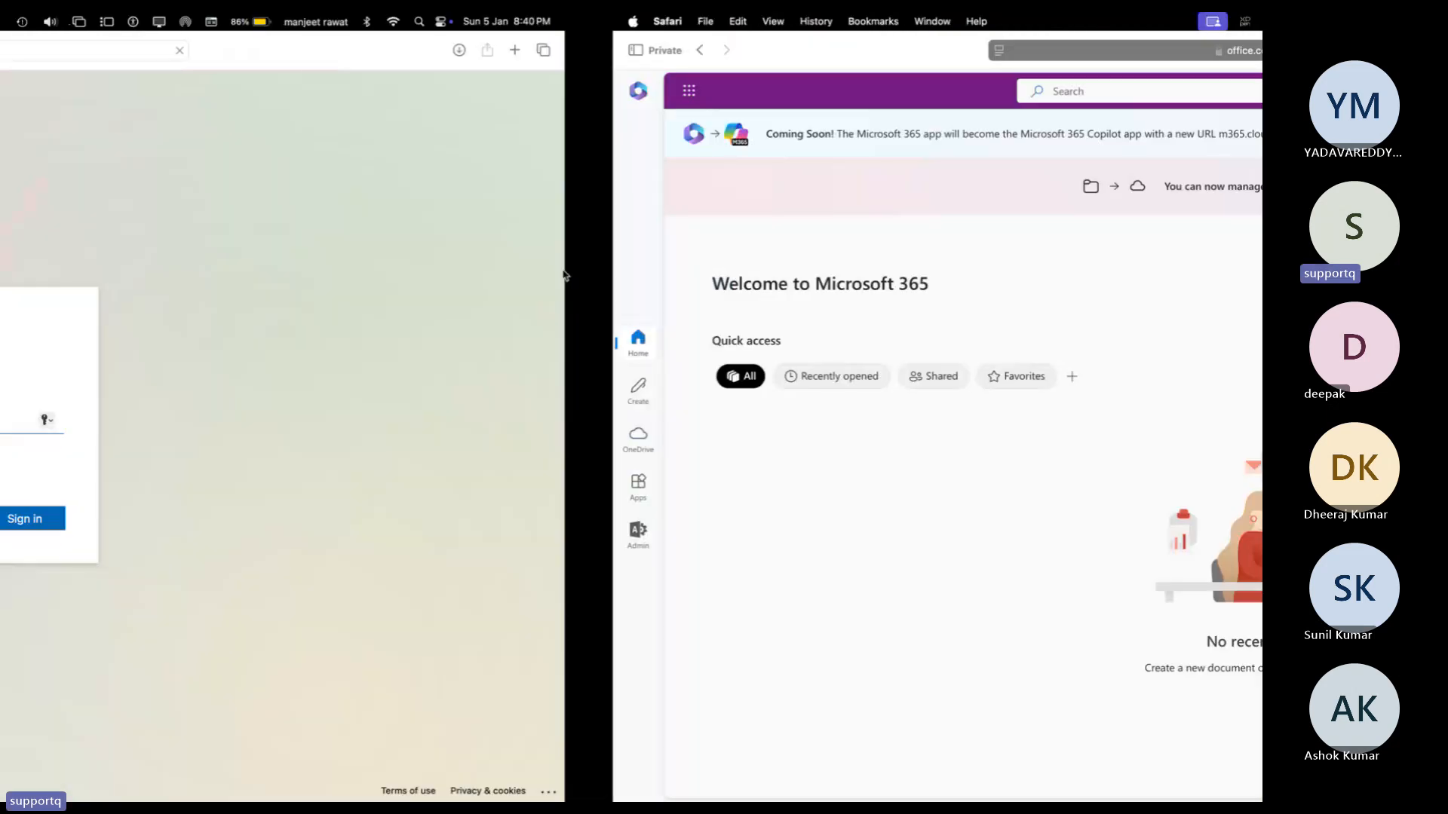
key("ctrl+Right")
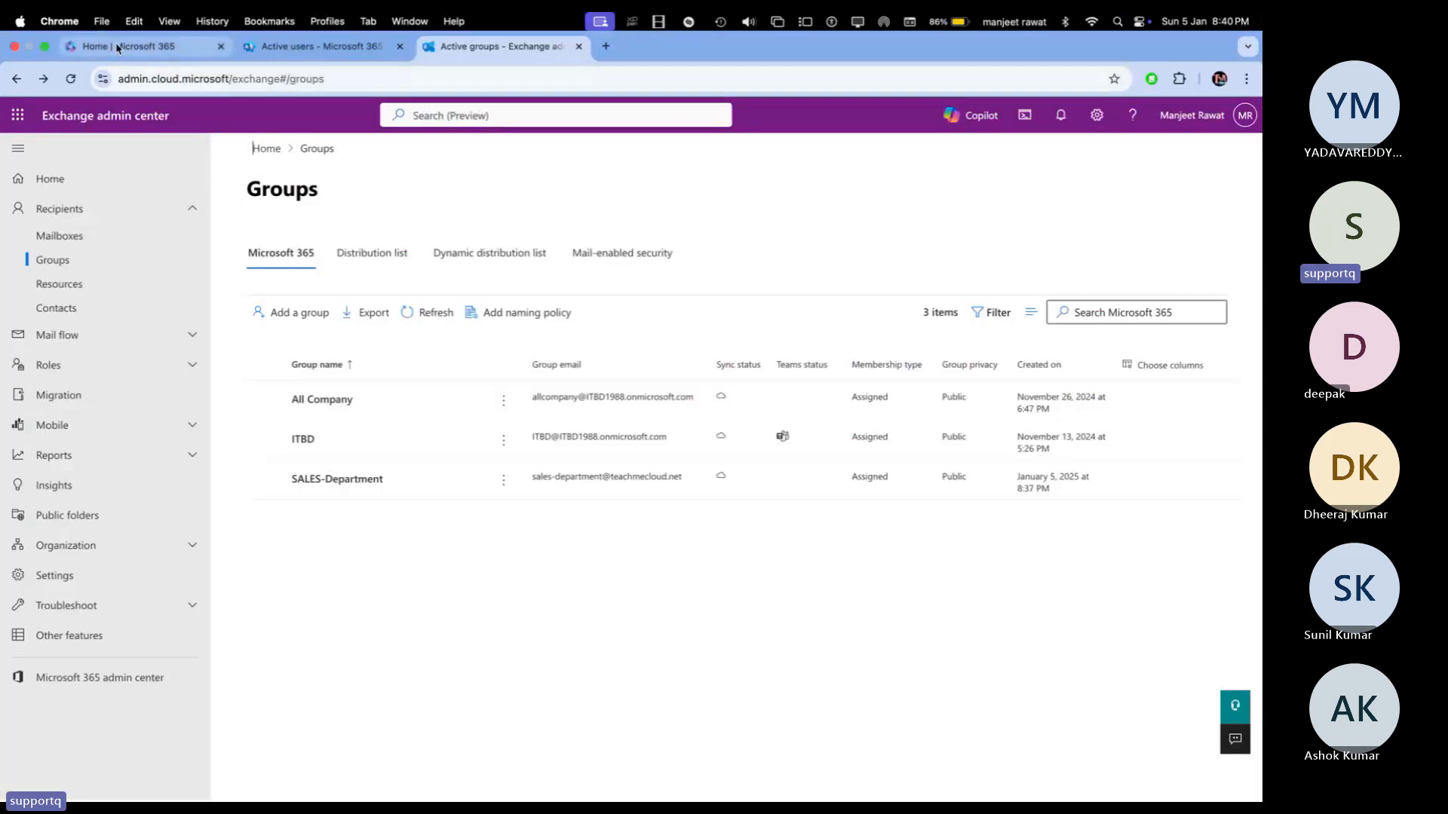
Step: Launch Outlook from the app launcher on the Microsoft 365 home tab
left_click(117, 48)
left_click(75, 126)
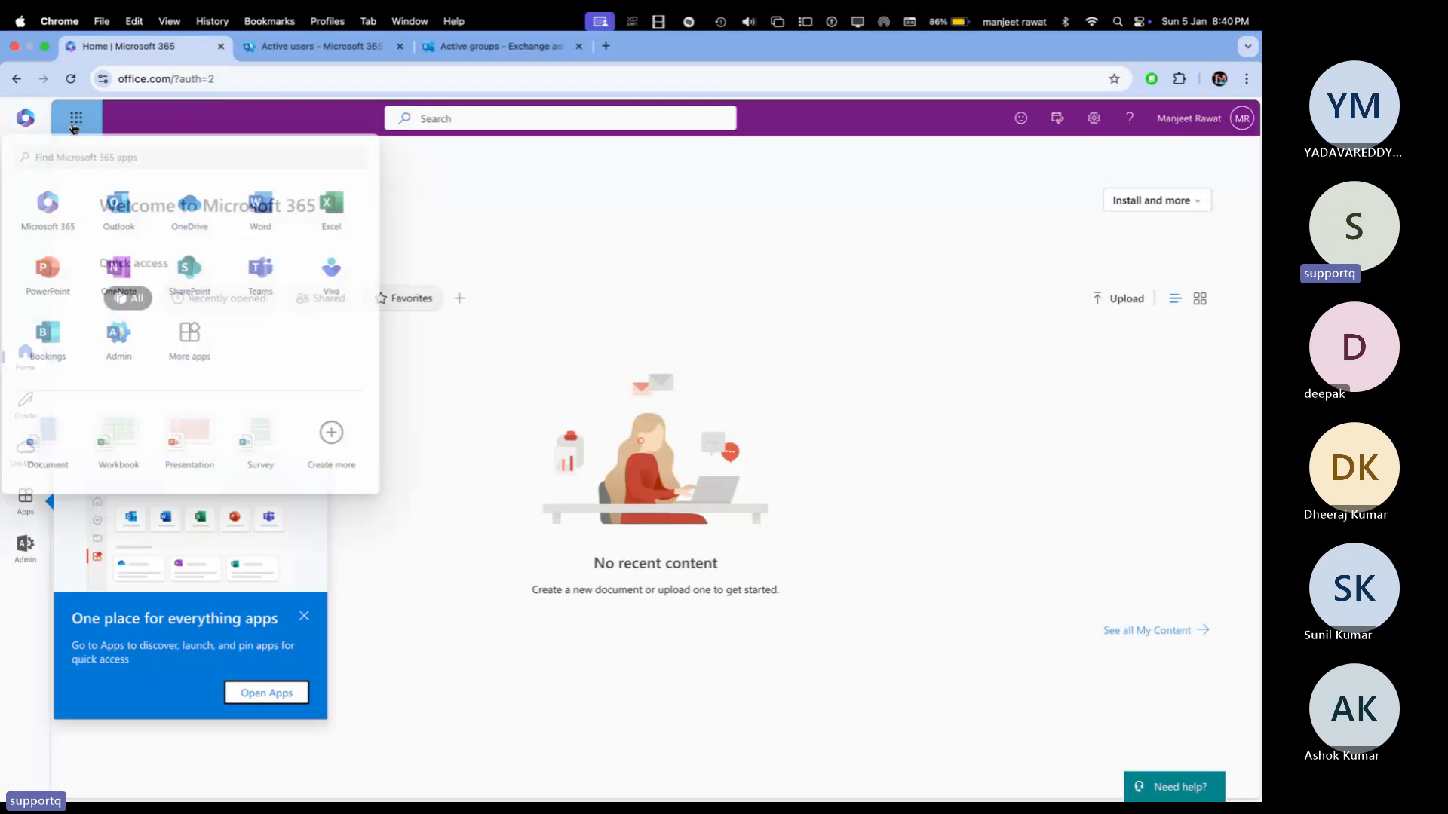
left_click(130, 233)
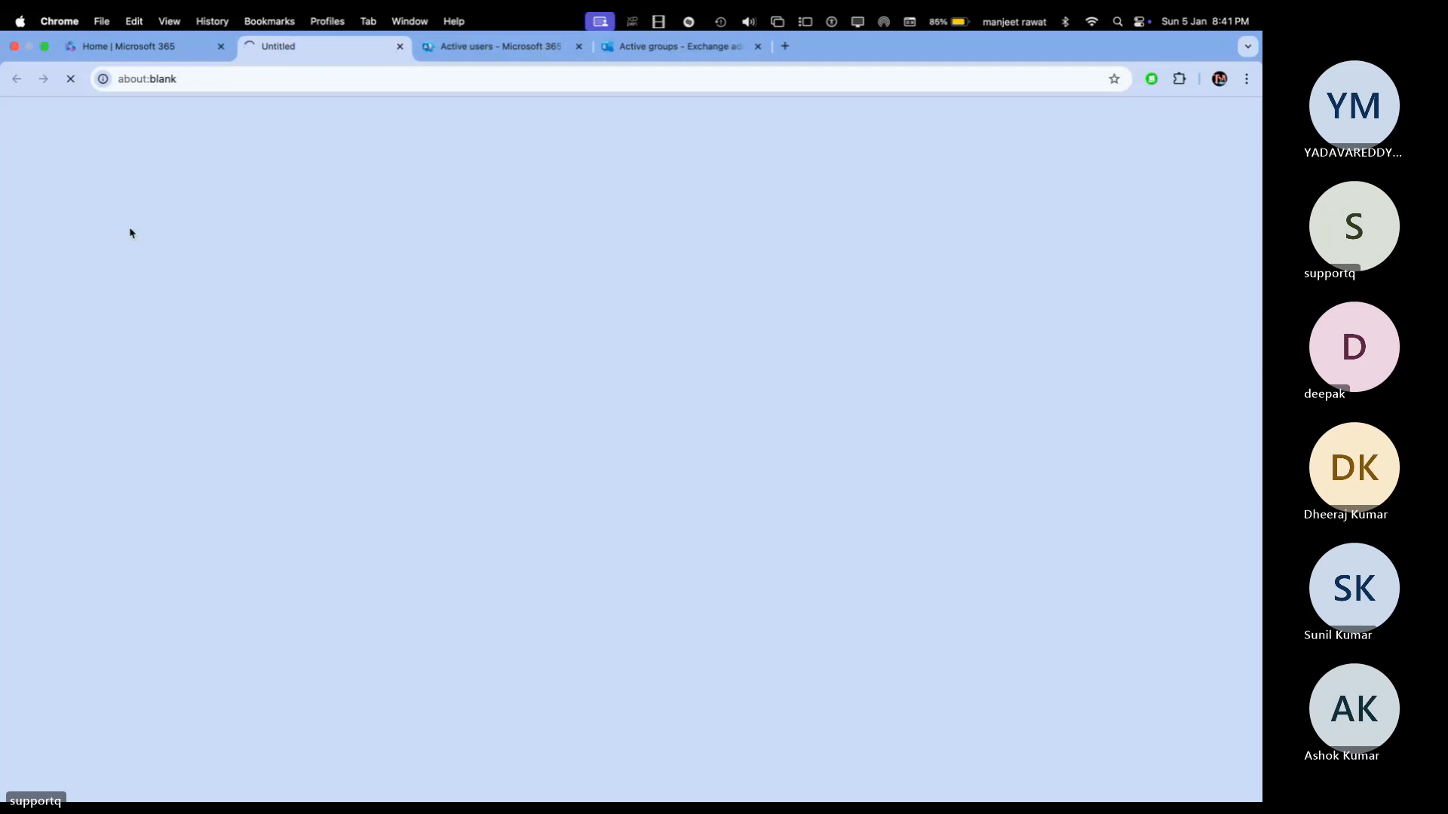
Step: Close the blank tab and launch Outlook again from the app launcher
left_click(399, 47)
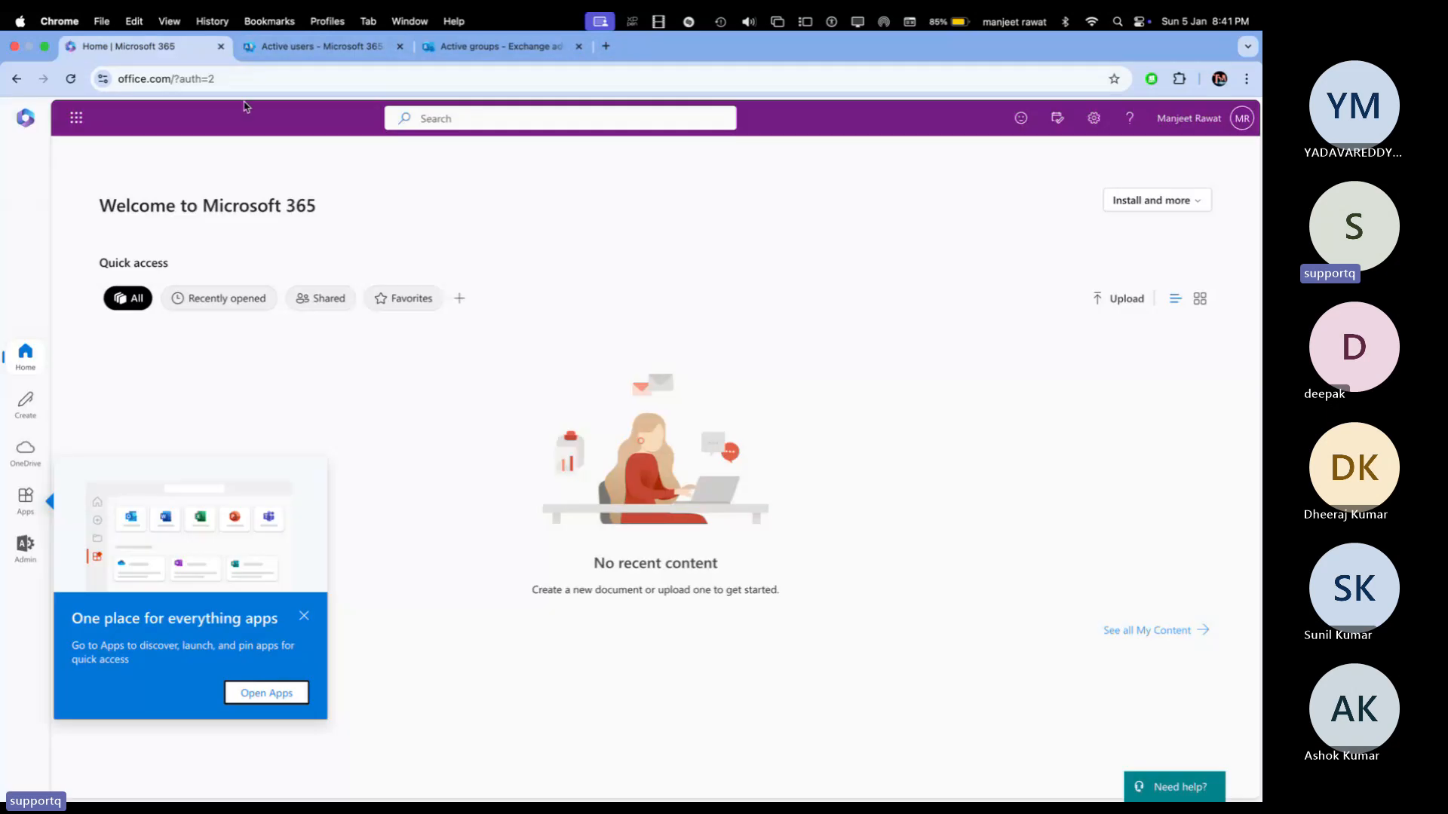
left_click(91, 118)
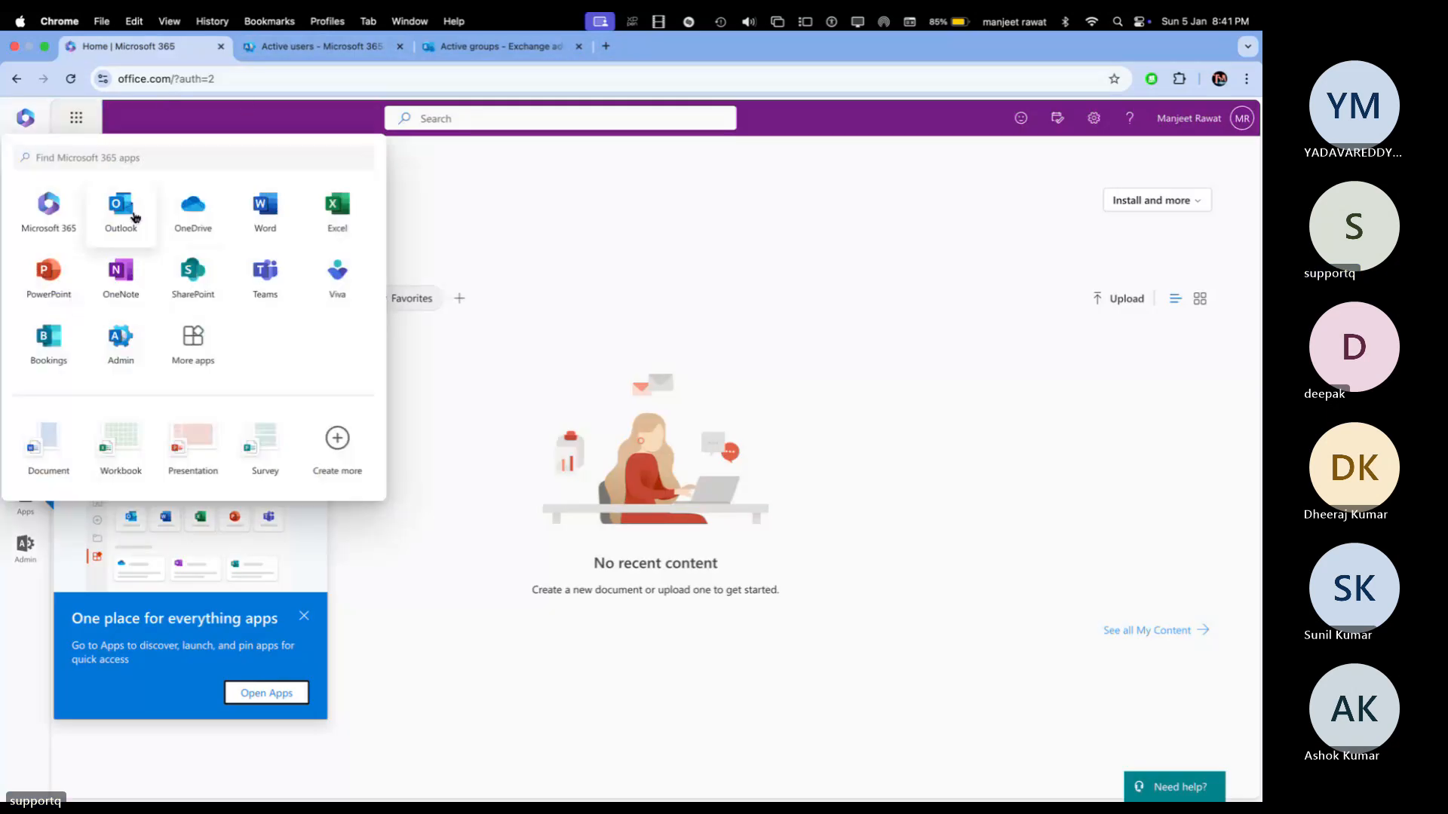
left_click(134, 219)
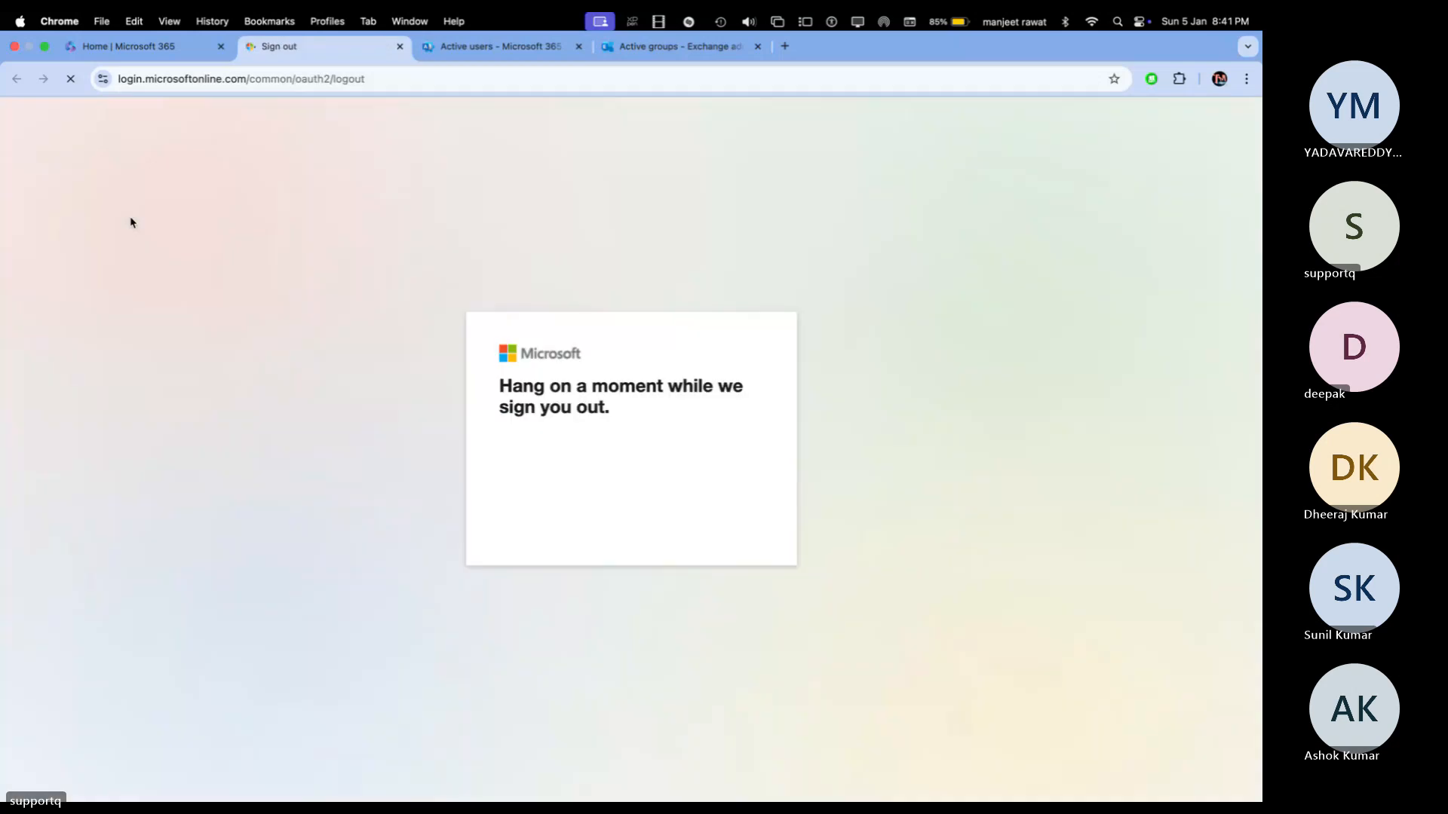
Step: Close the sign-out page, re-enter the admin password, and decline staying signed in
left_click(400, 47)
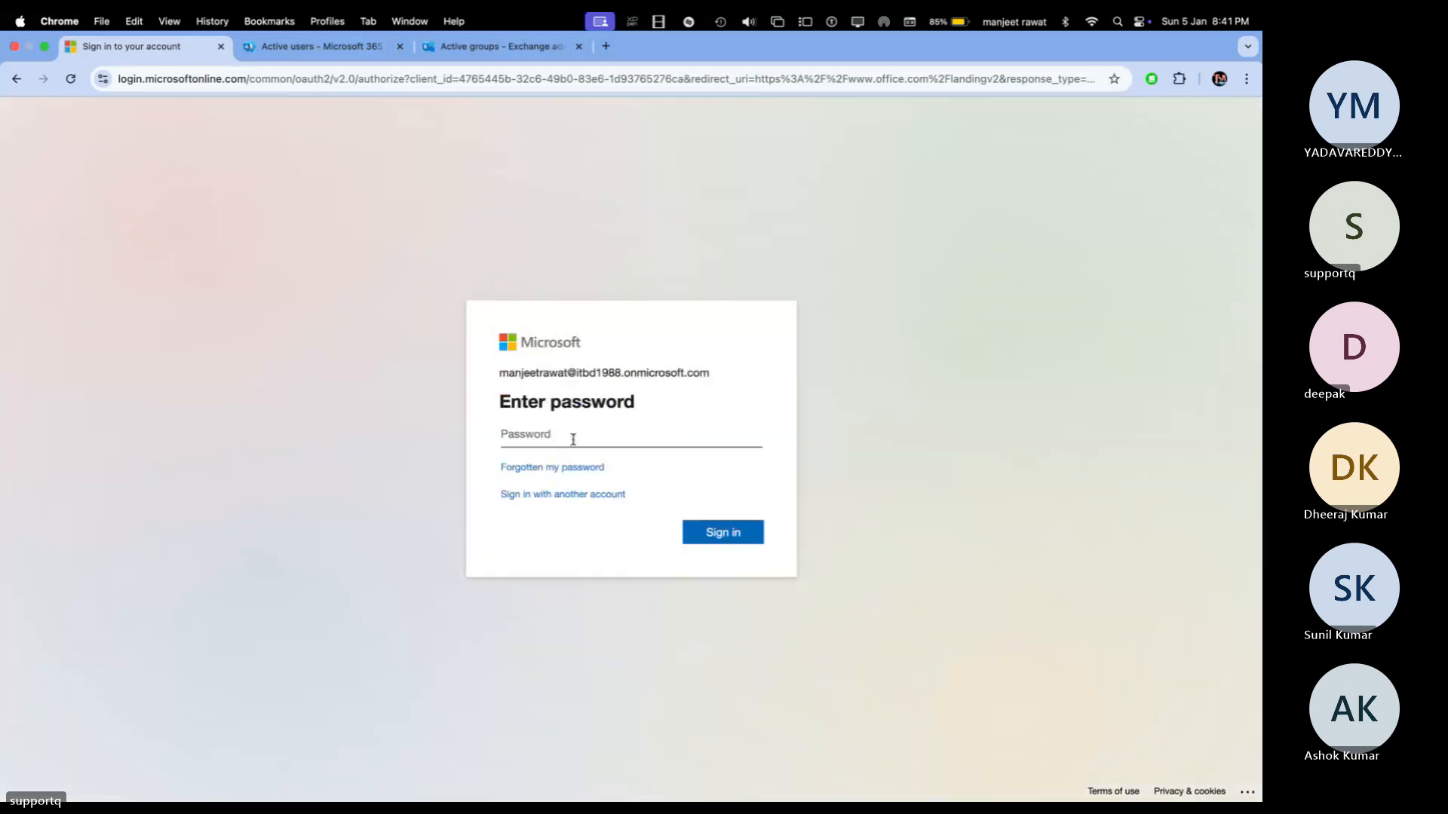
left_click(573, 440)
type("•••••••")
type("•••")
key("Return")
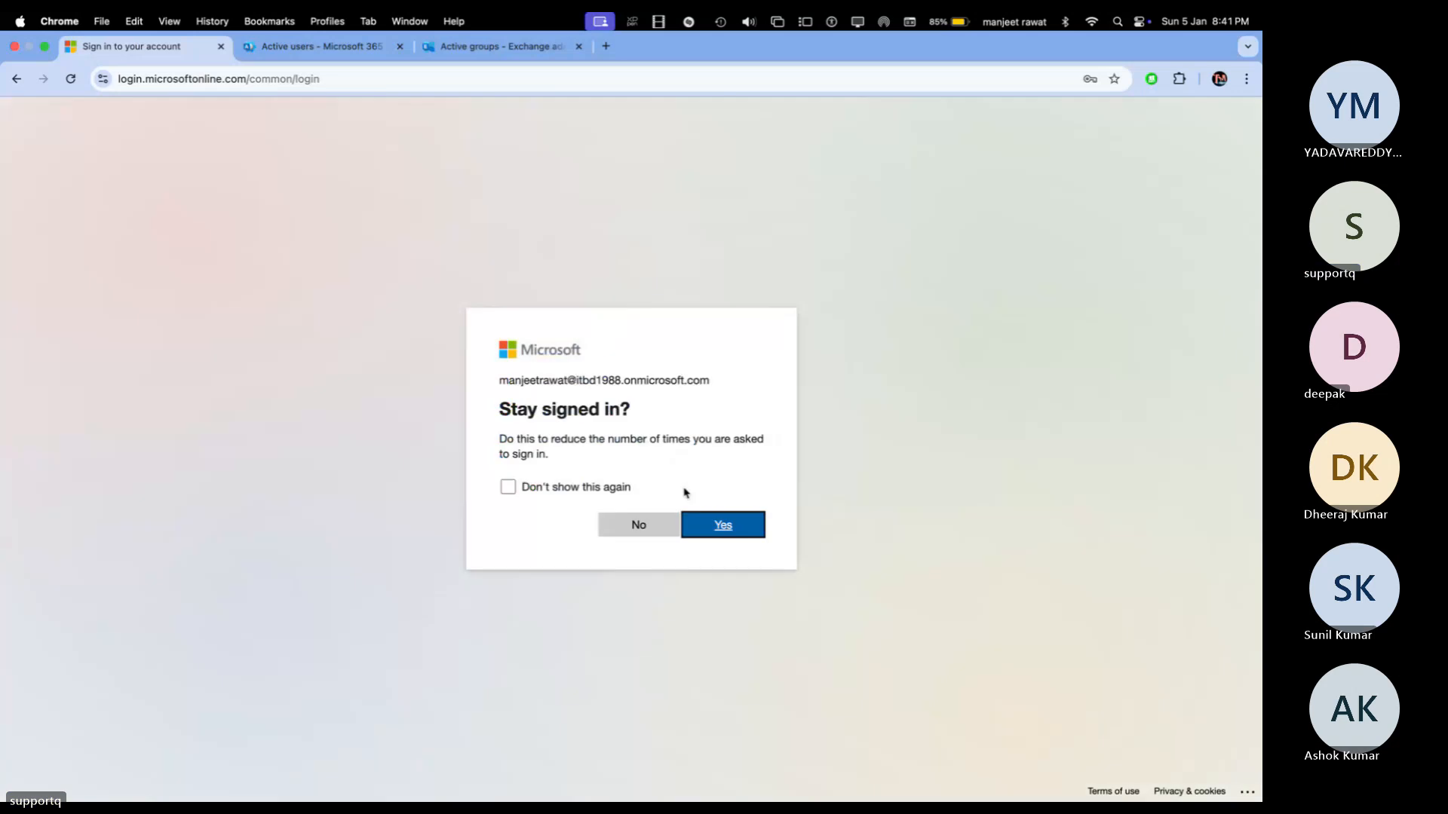
left_click(604, 537)
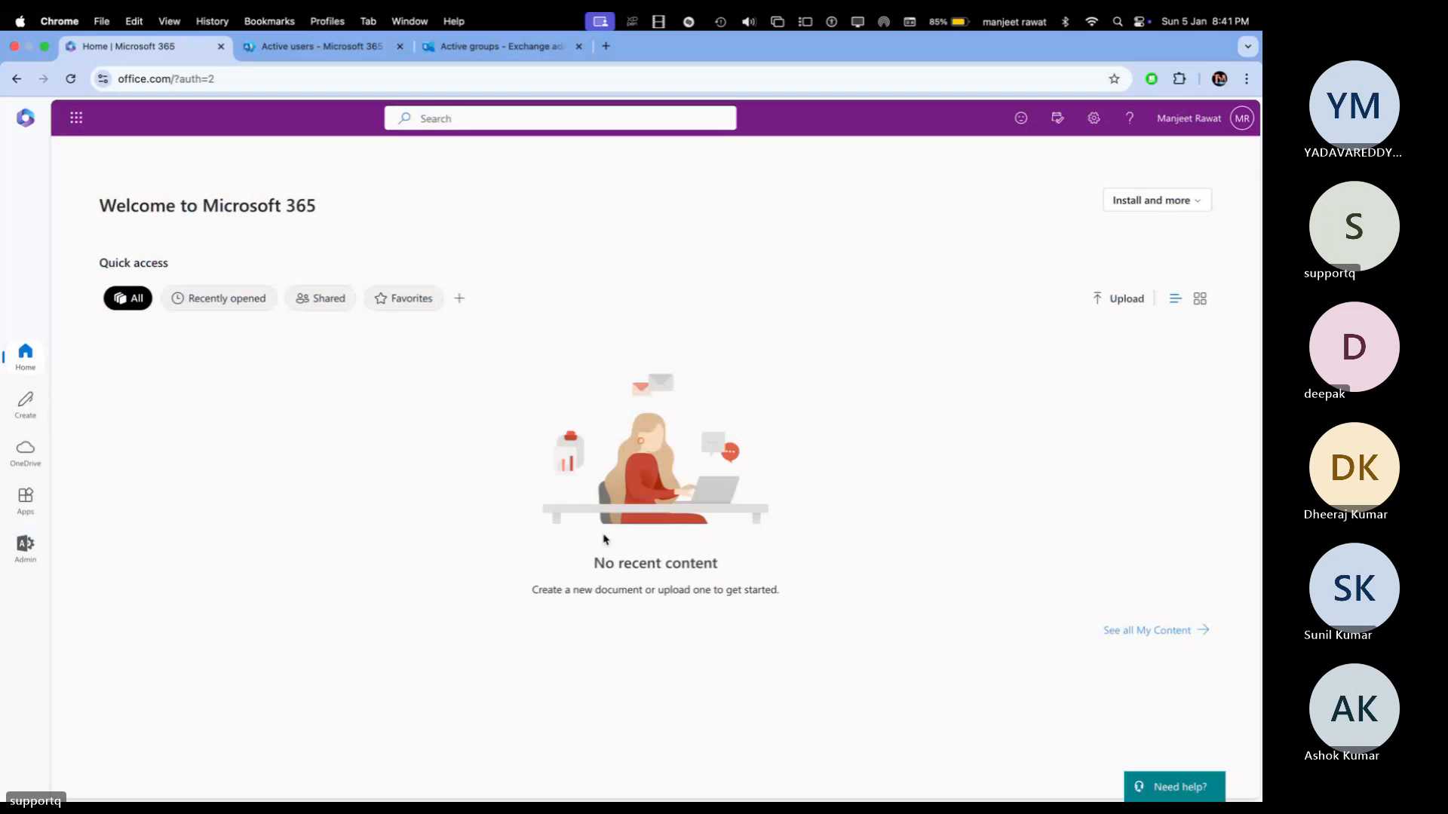
Step: Launch Outlook from the app launcher and show the January 2025 calendar in Month view
left_click(76, 116)
left_click(125, 218)
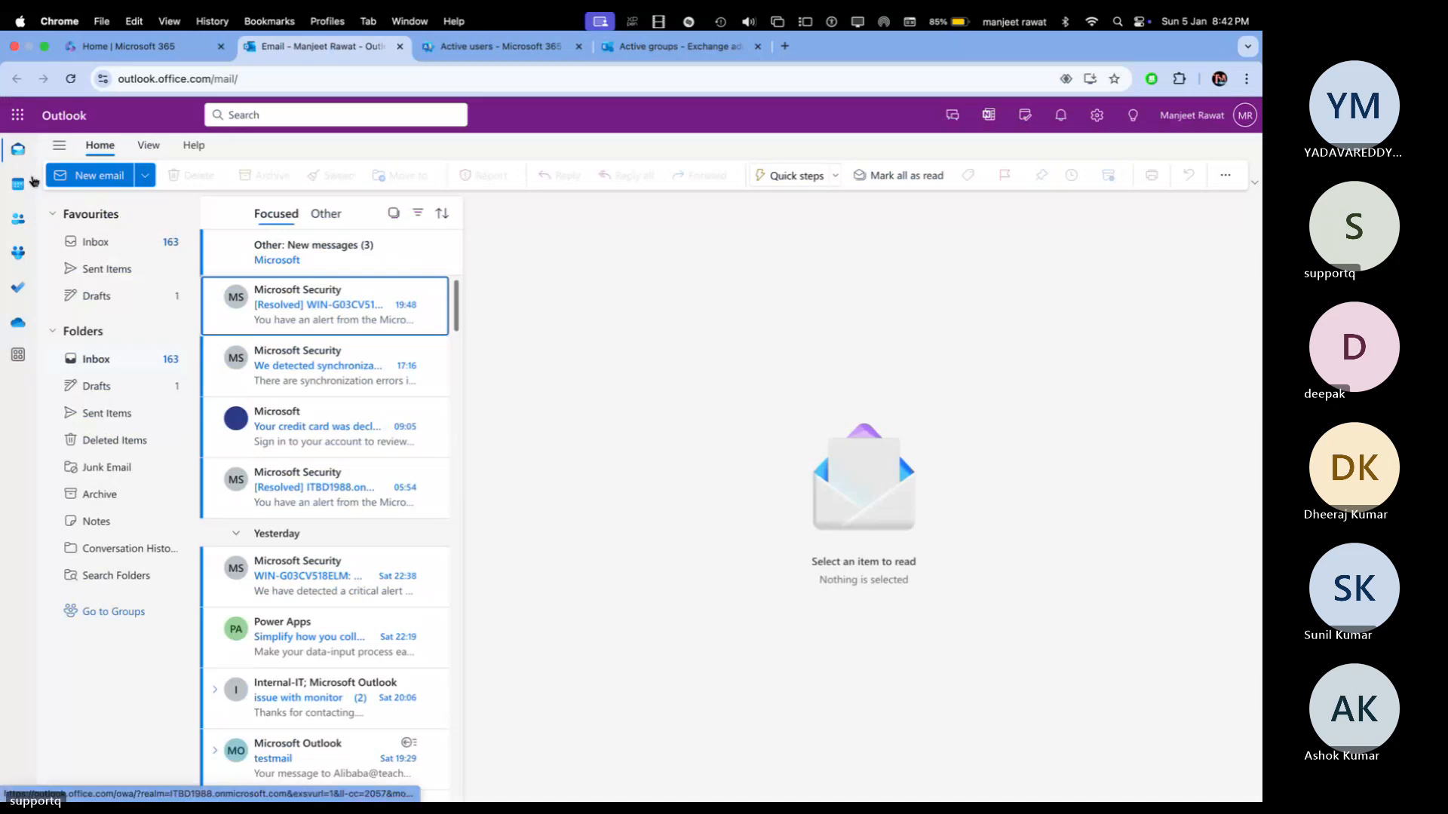
left_click(22, 185)
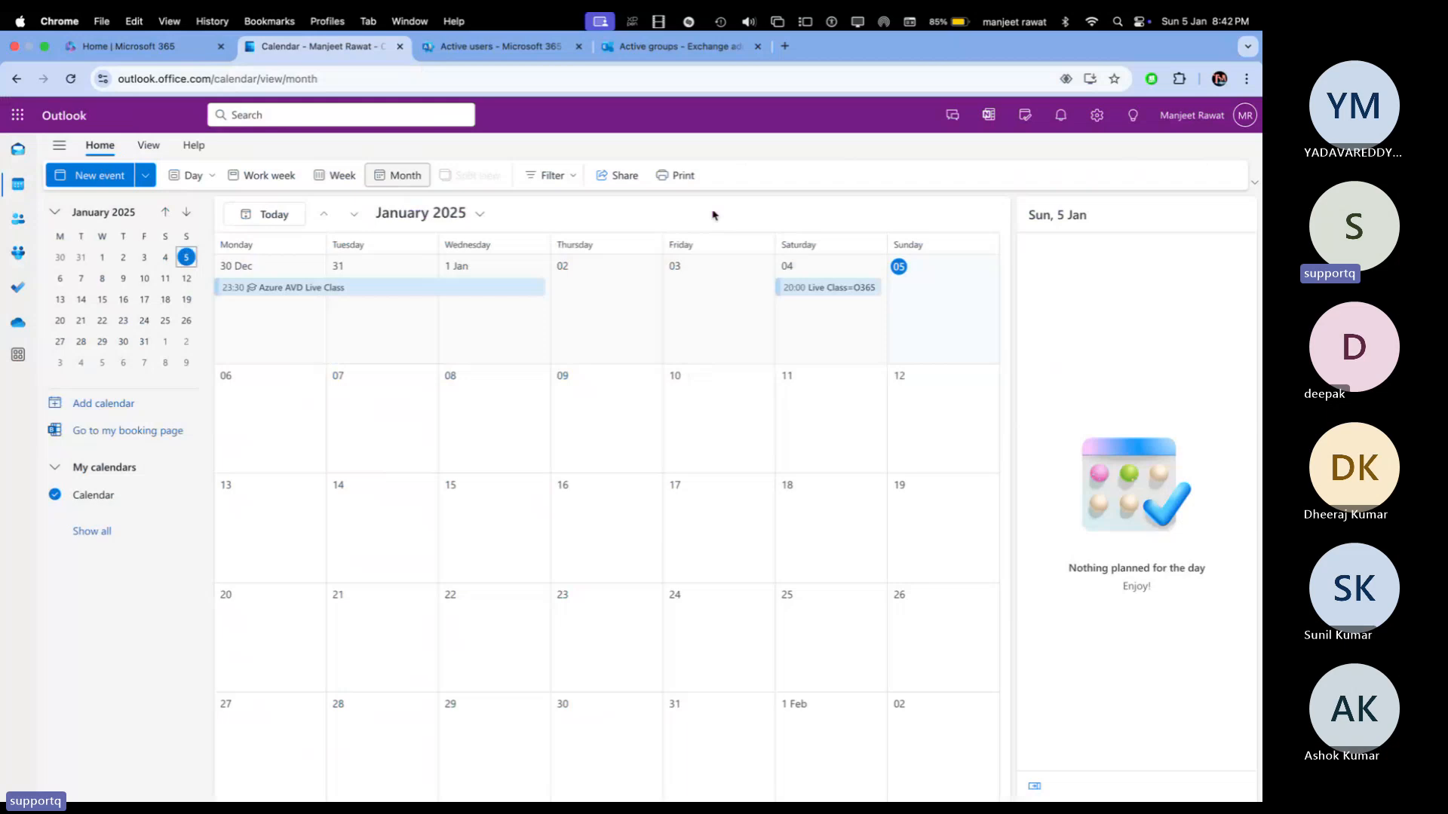
Step: Create a new event titled 'Live Class Azure' on Sunday 5 January
left_click(815, 385)
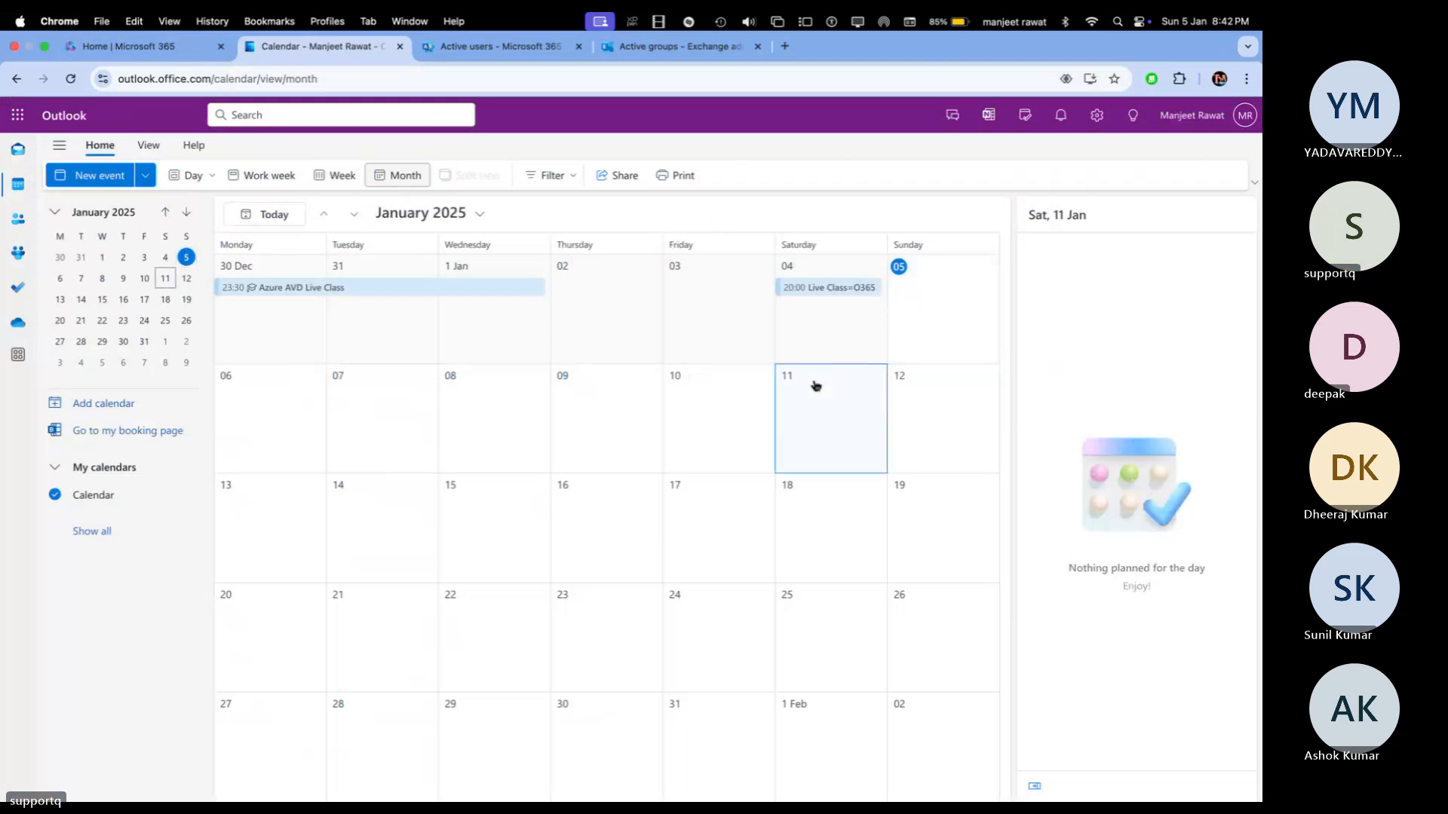
left_click(891, 343)
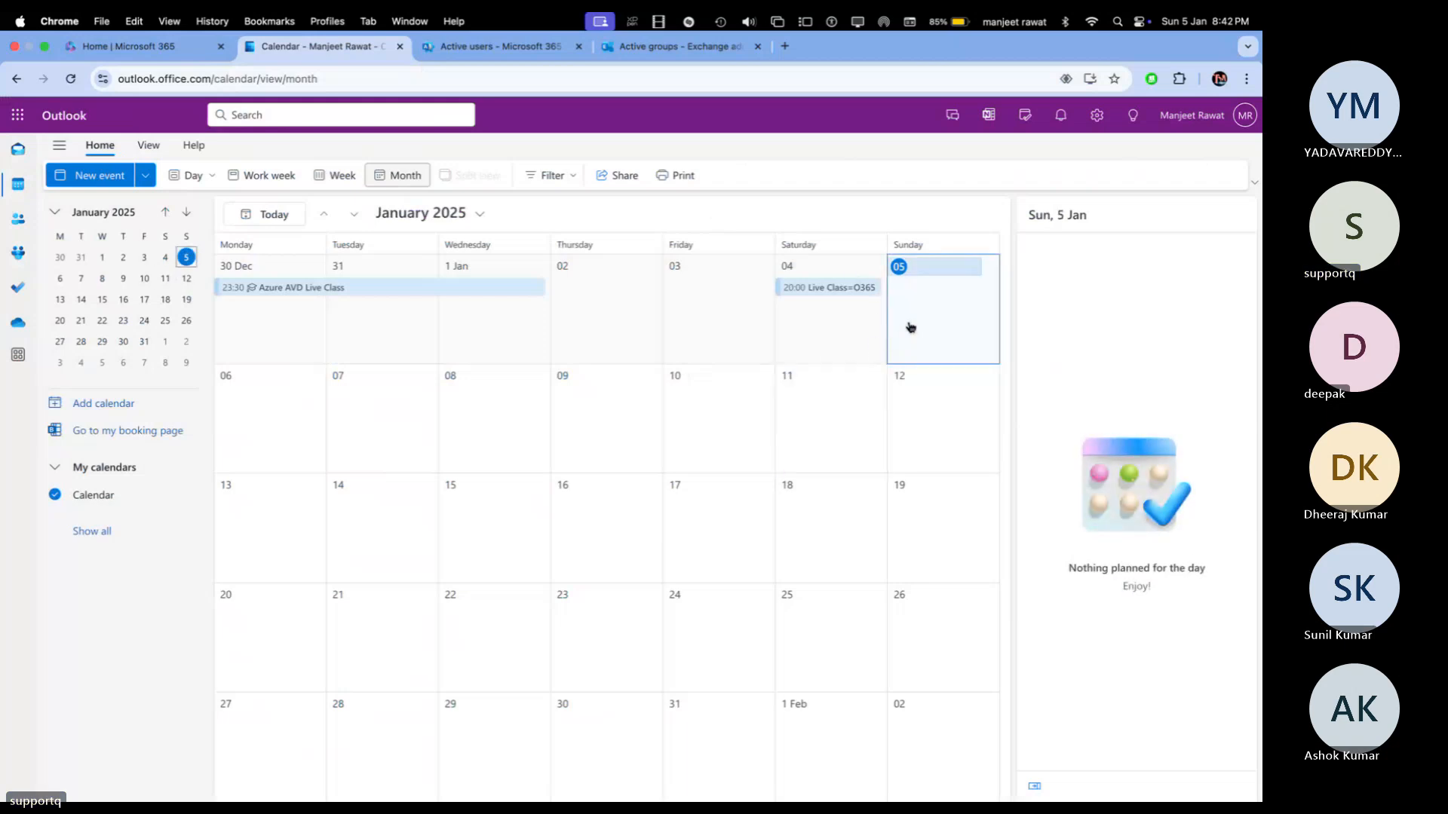
double_click(910, 327)
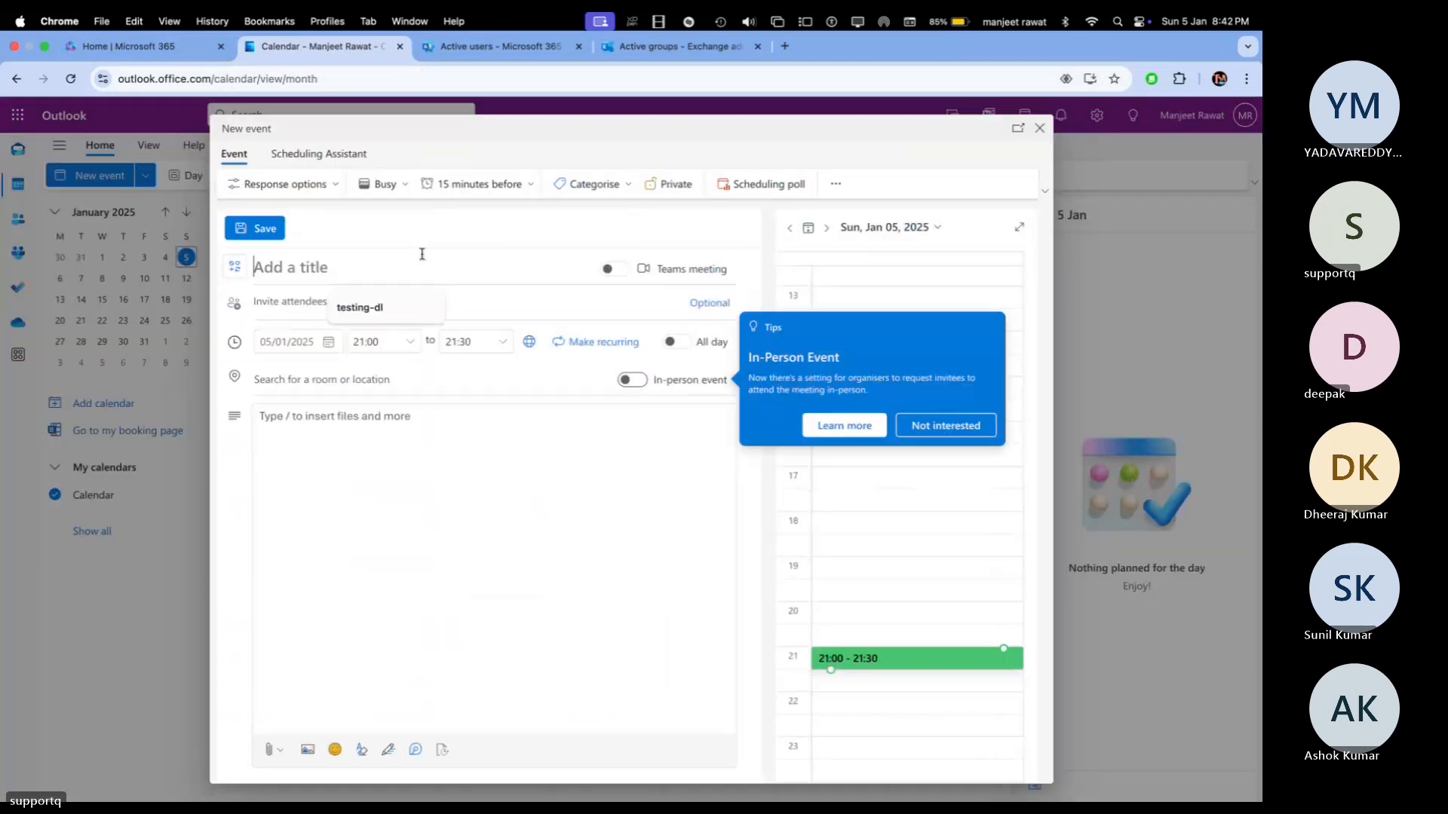
type("Live C")
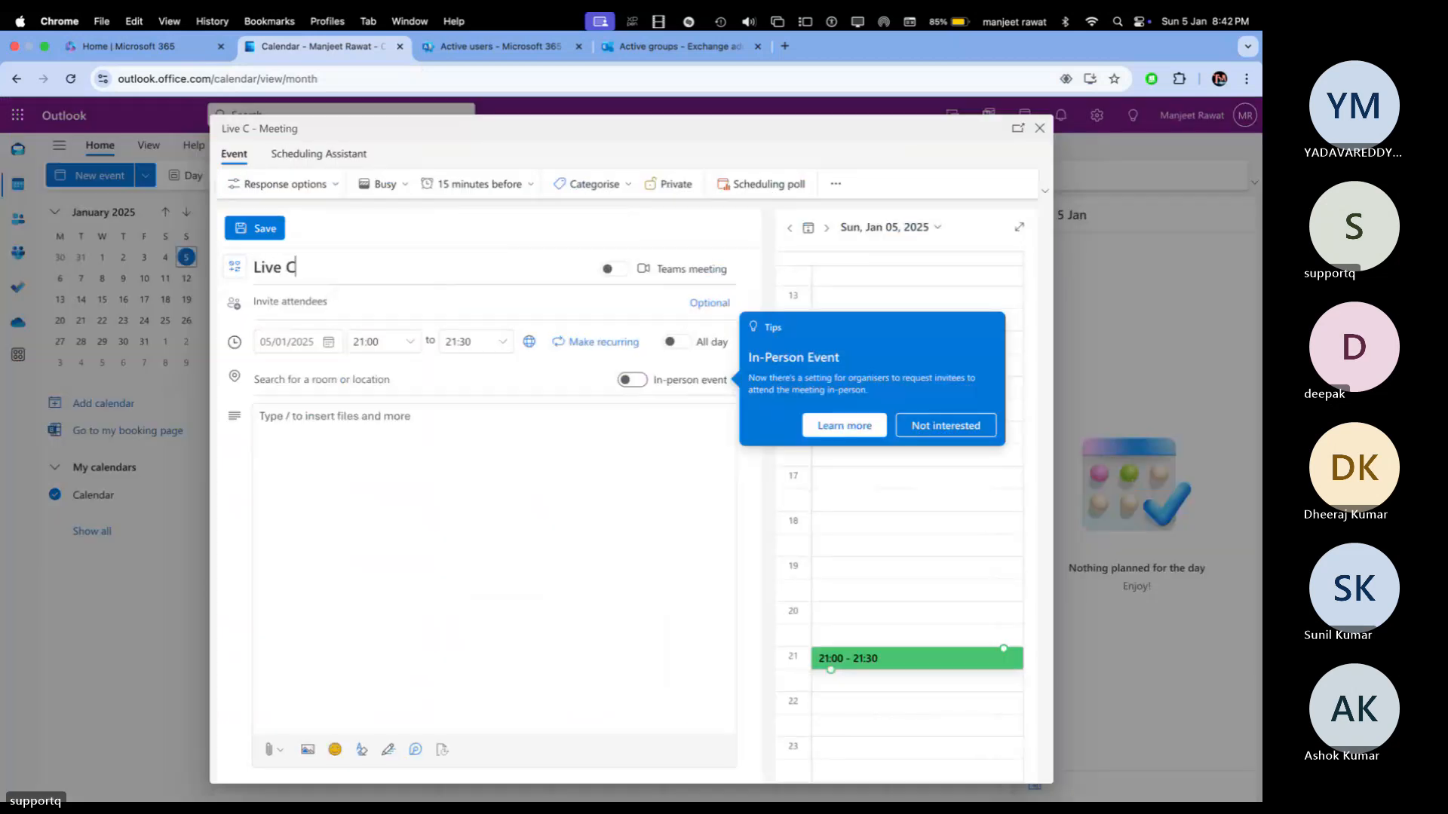
type("lass Azu")
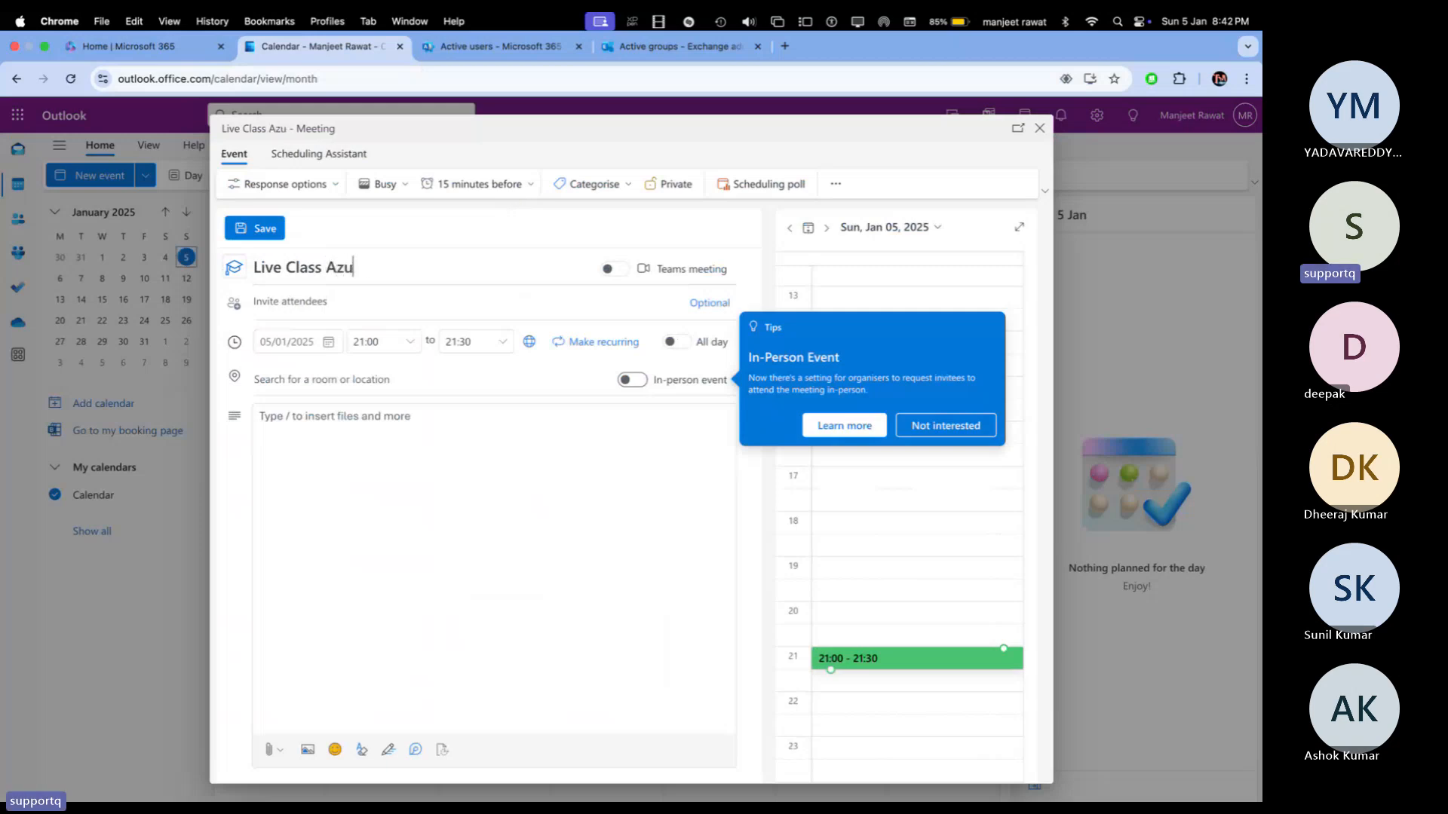
type("re")
Step: Invite SALES-Department, set the end time to 22:00, and send the meeting
left_click(307, 304)
type("sale")
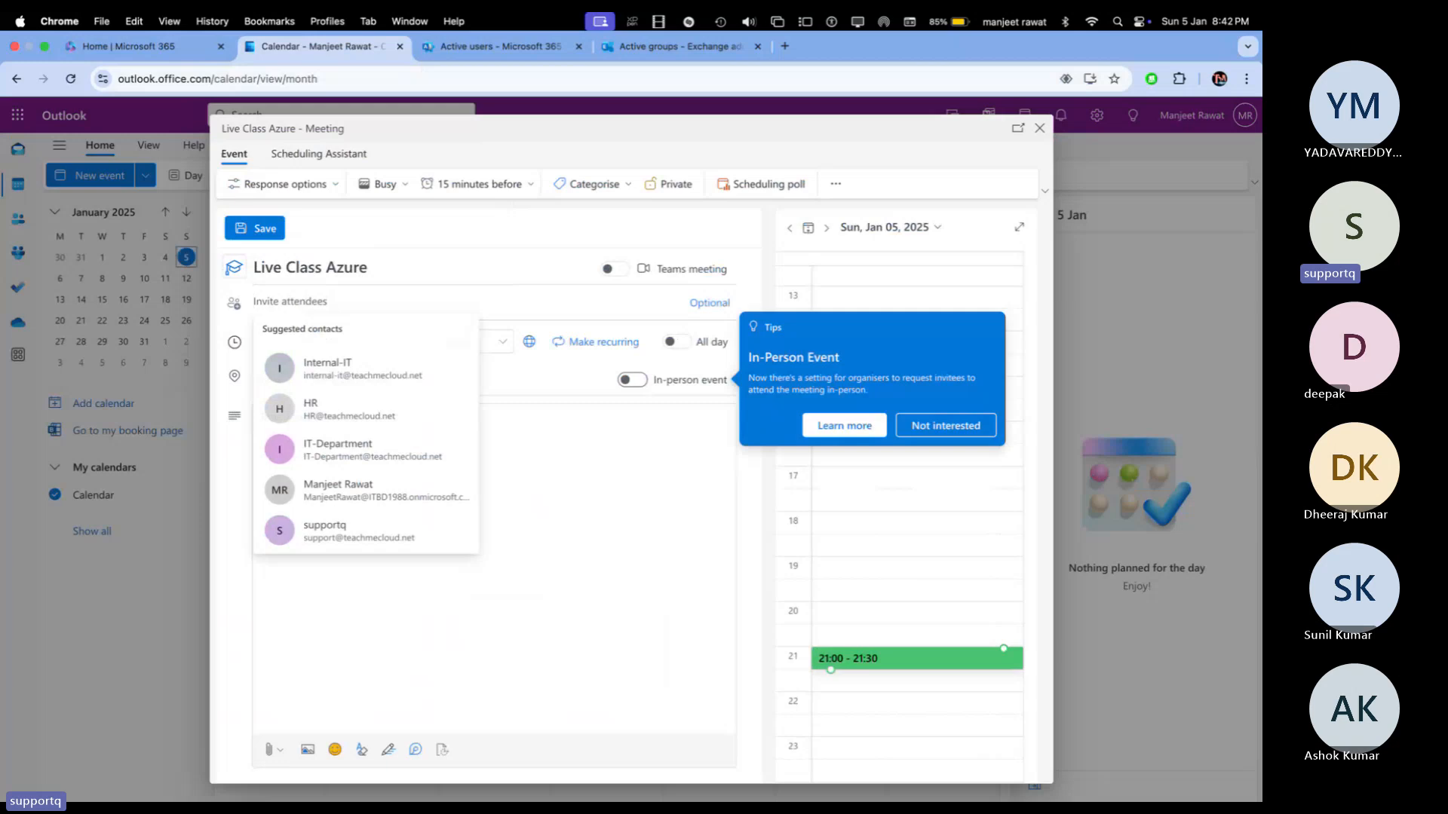
type("s")
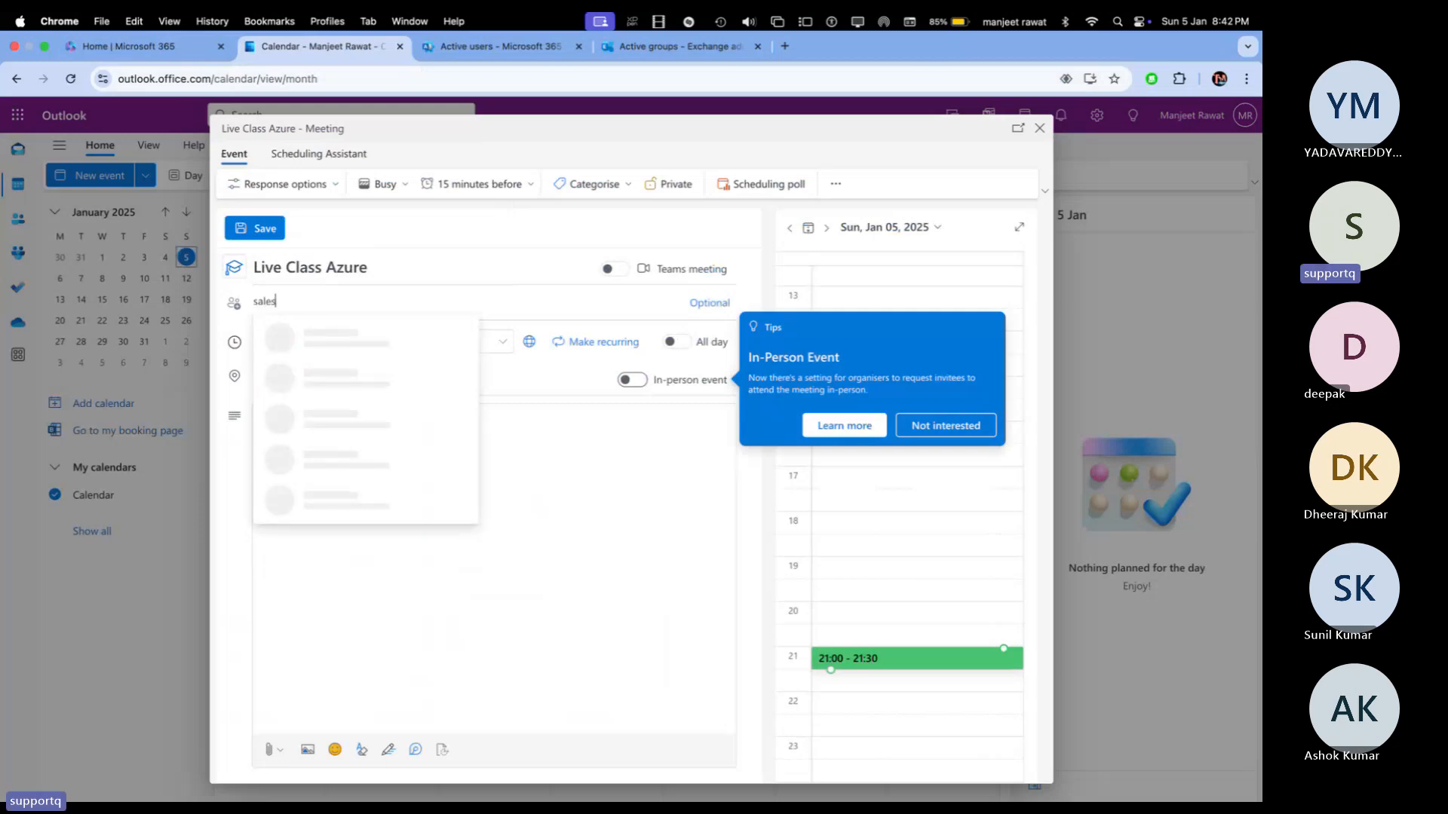
left_click(375, 345)
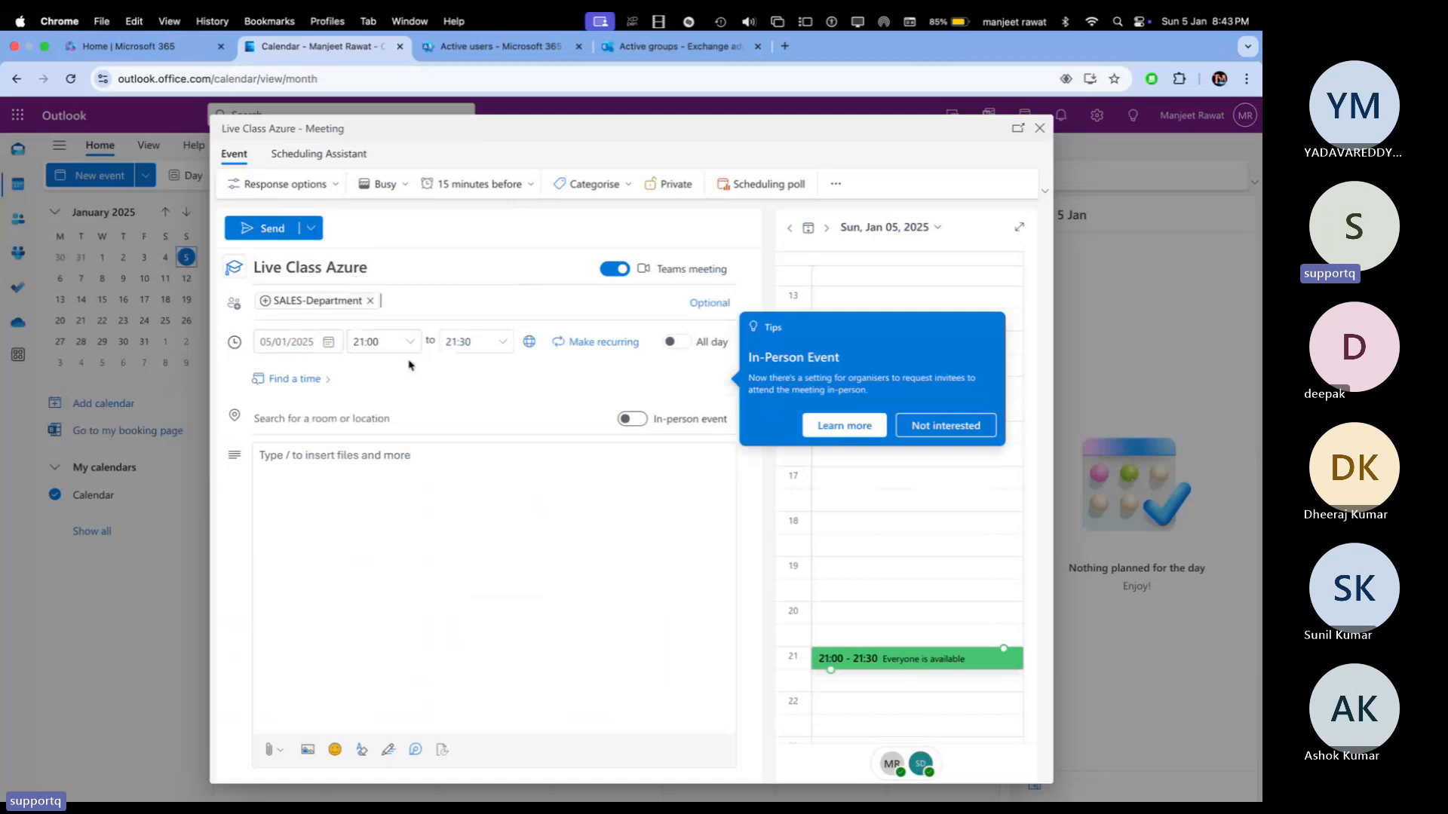
left_click(492, 346)
left_click(502, 342)
left_click(483, 395)
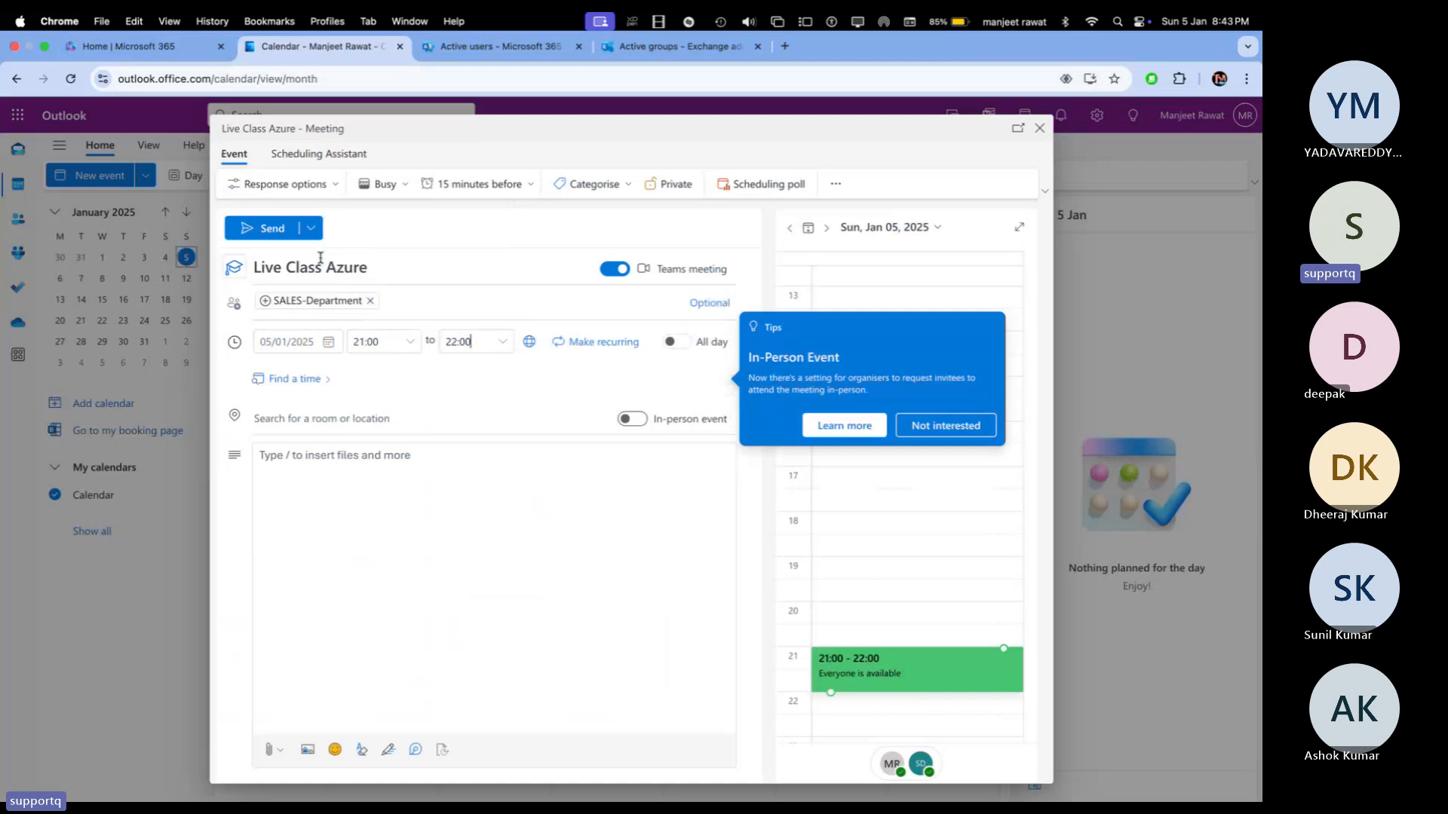
left_click(273, 228)
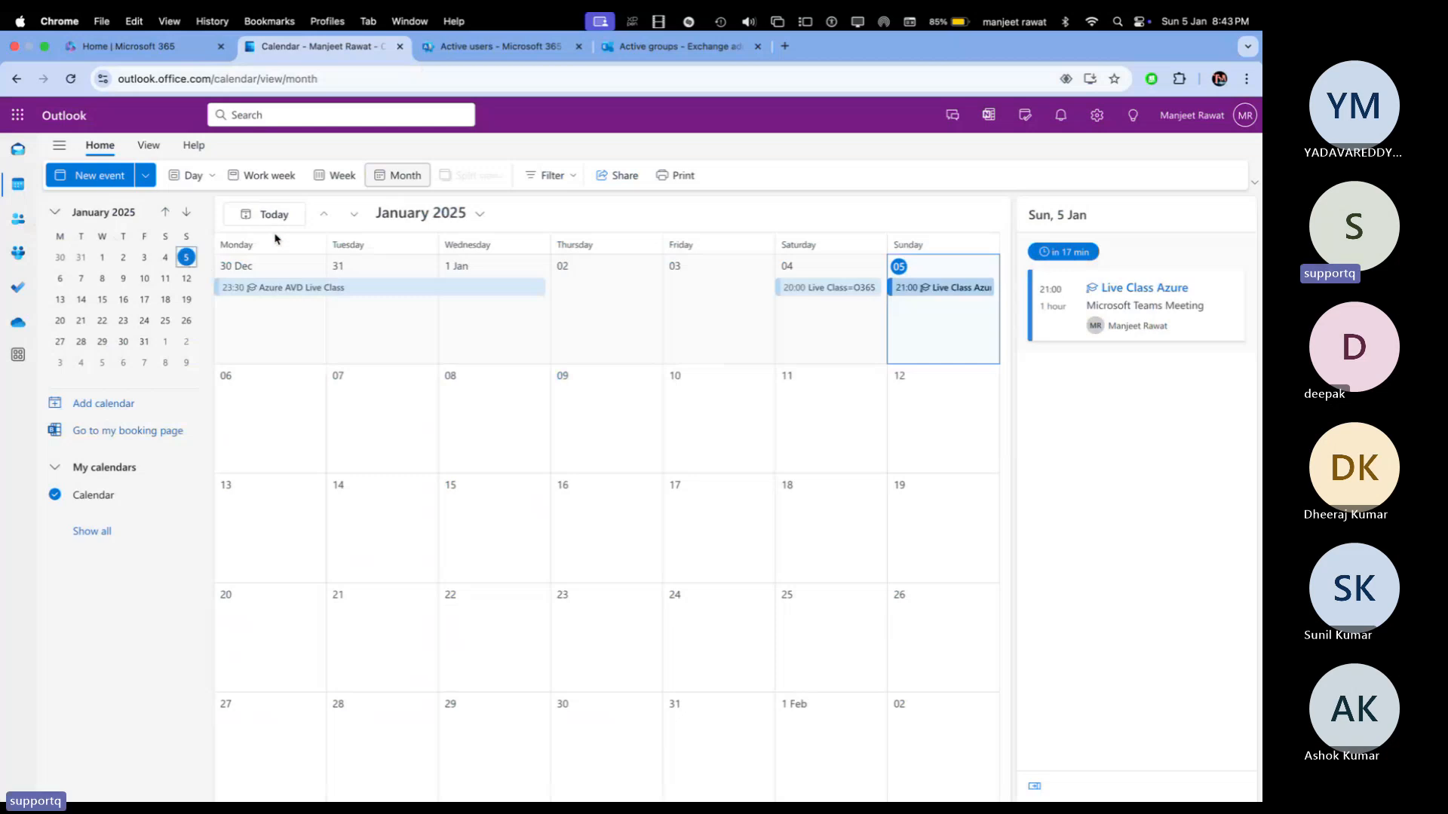
Step: In Safari, launch Outlook past the sign-in prompts, then retry the page after the AADSTS900561 error
key("ctrl+Left")
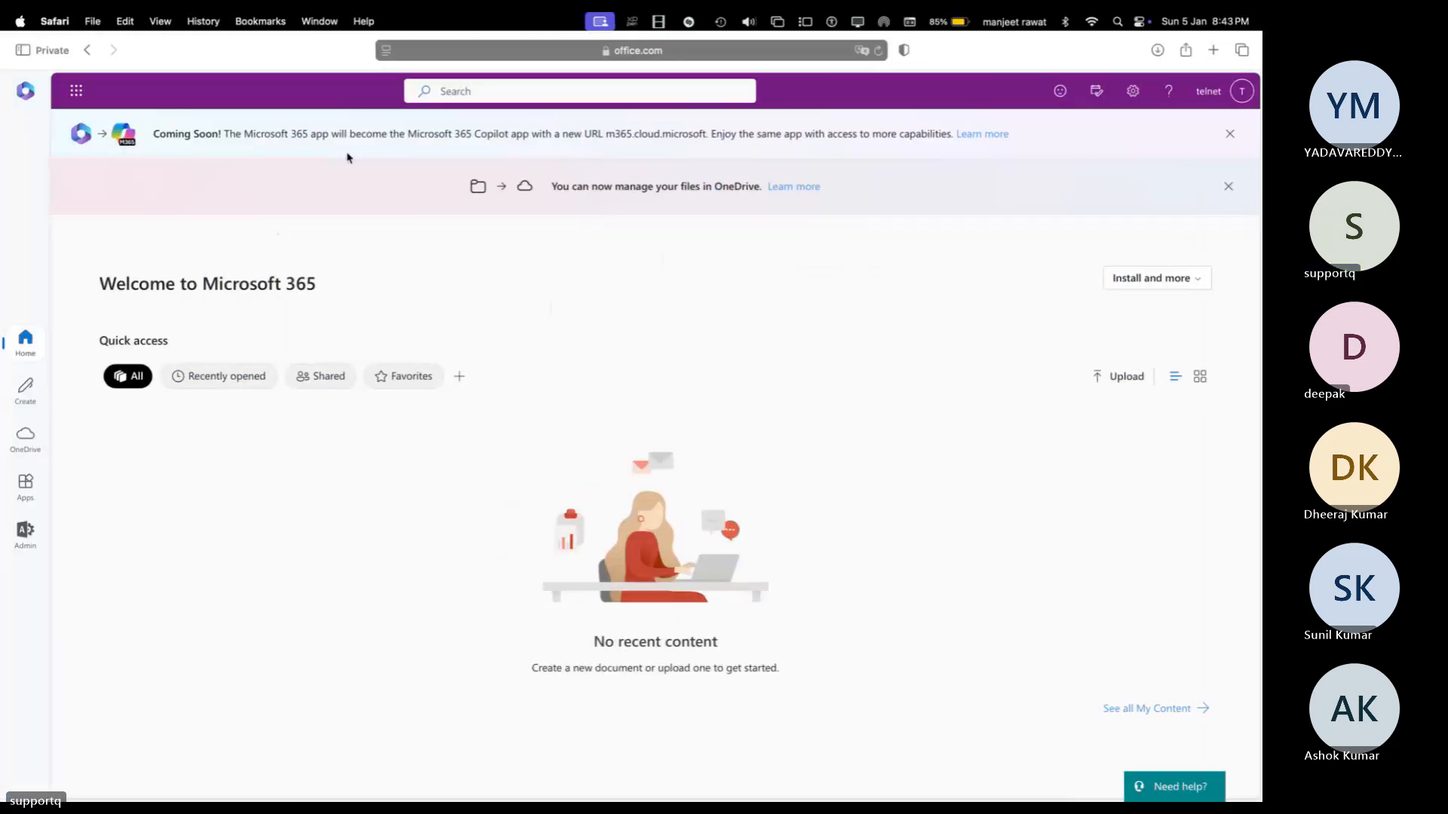
left_click(77, 91)
left_click(121, 203)
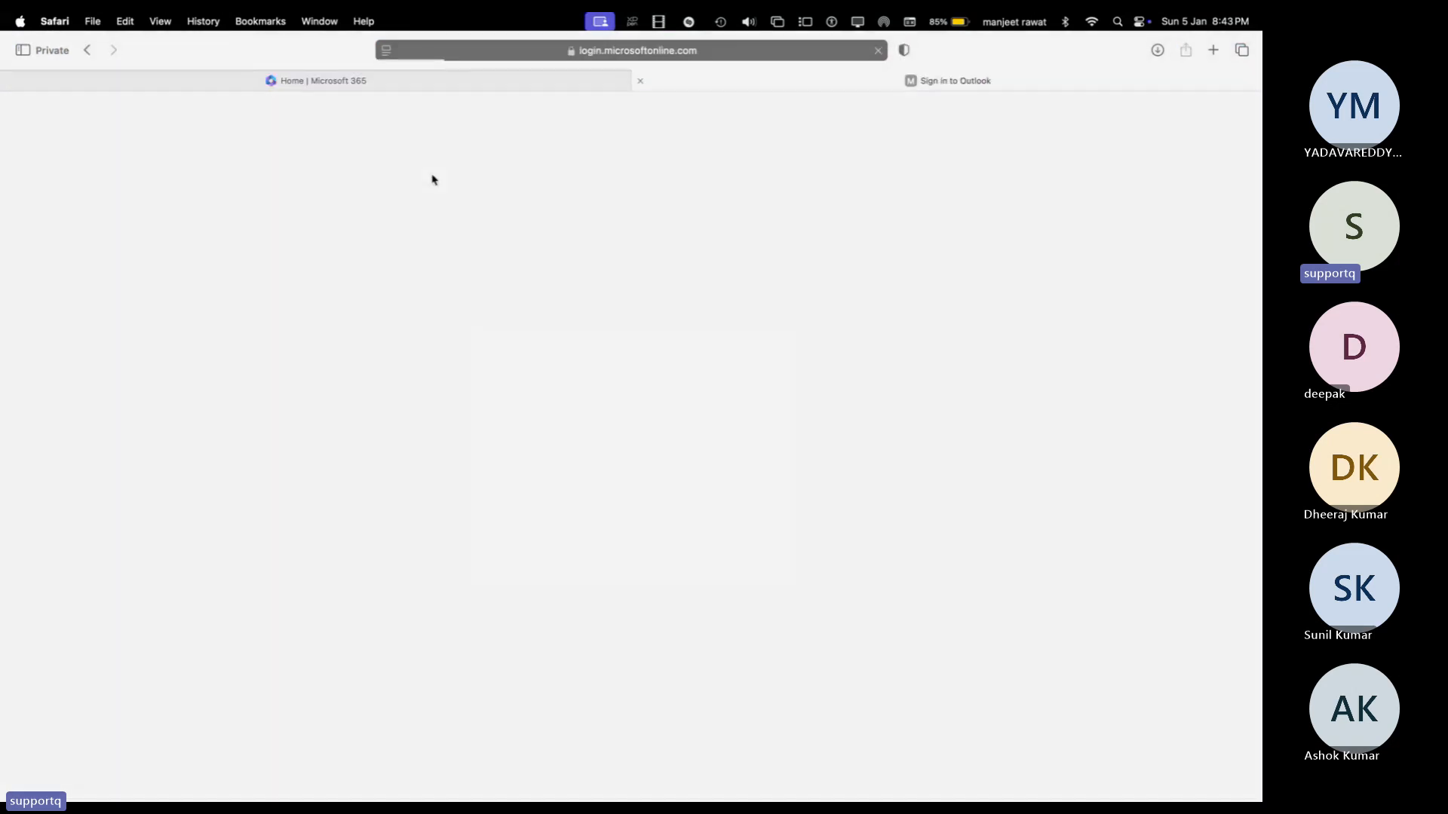
left_click(723, 559)
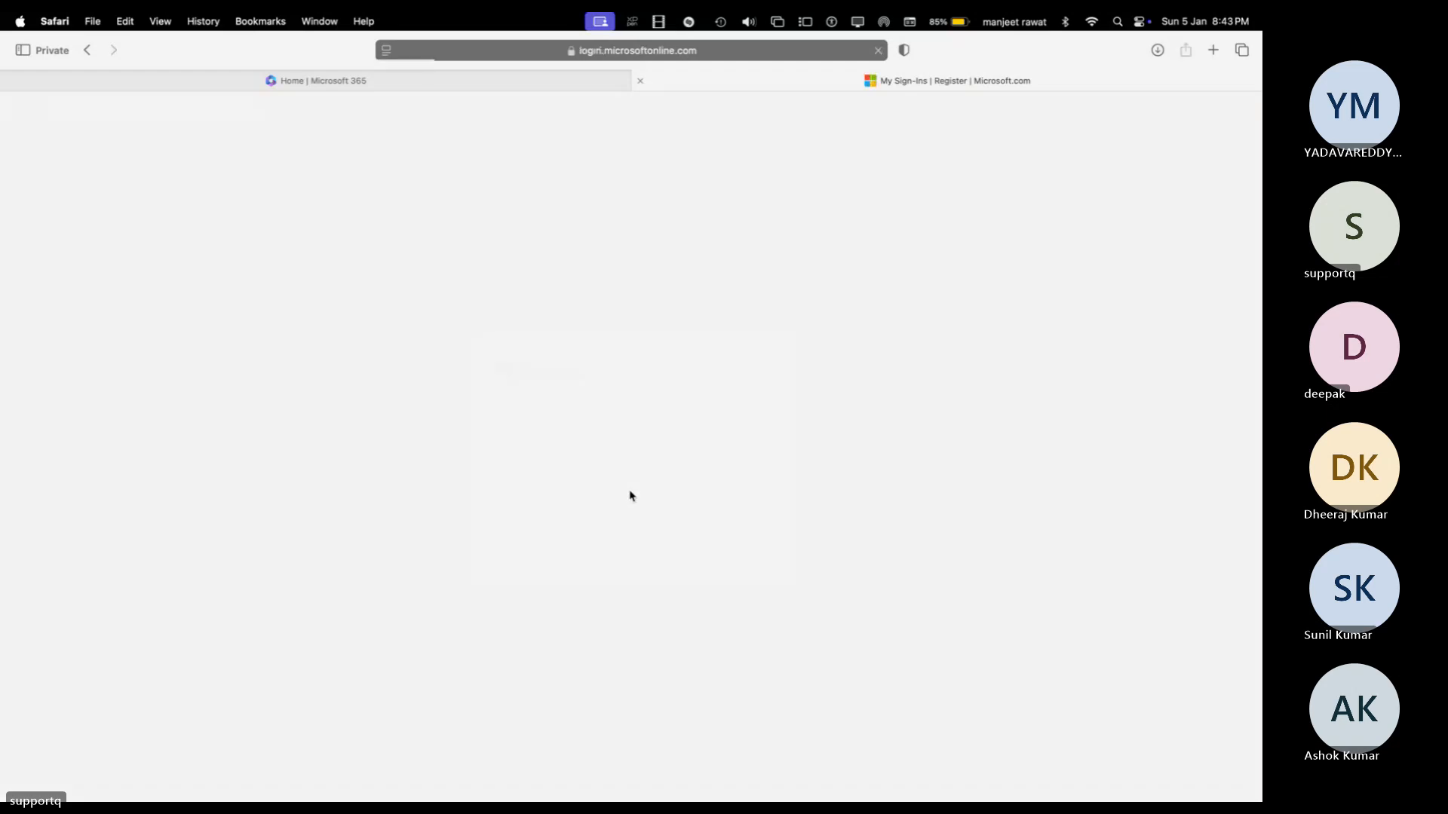
left_click(643, 552)
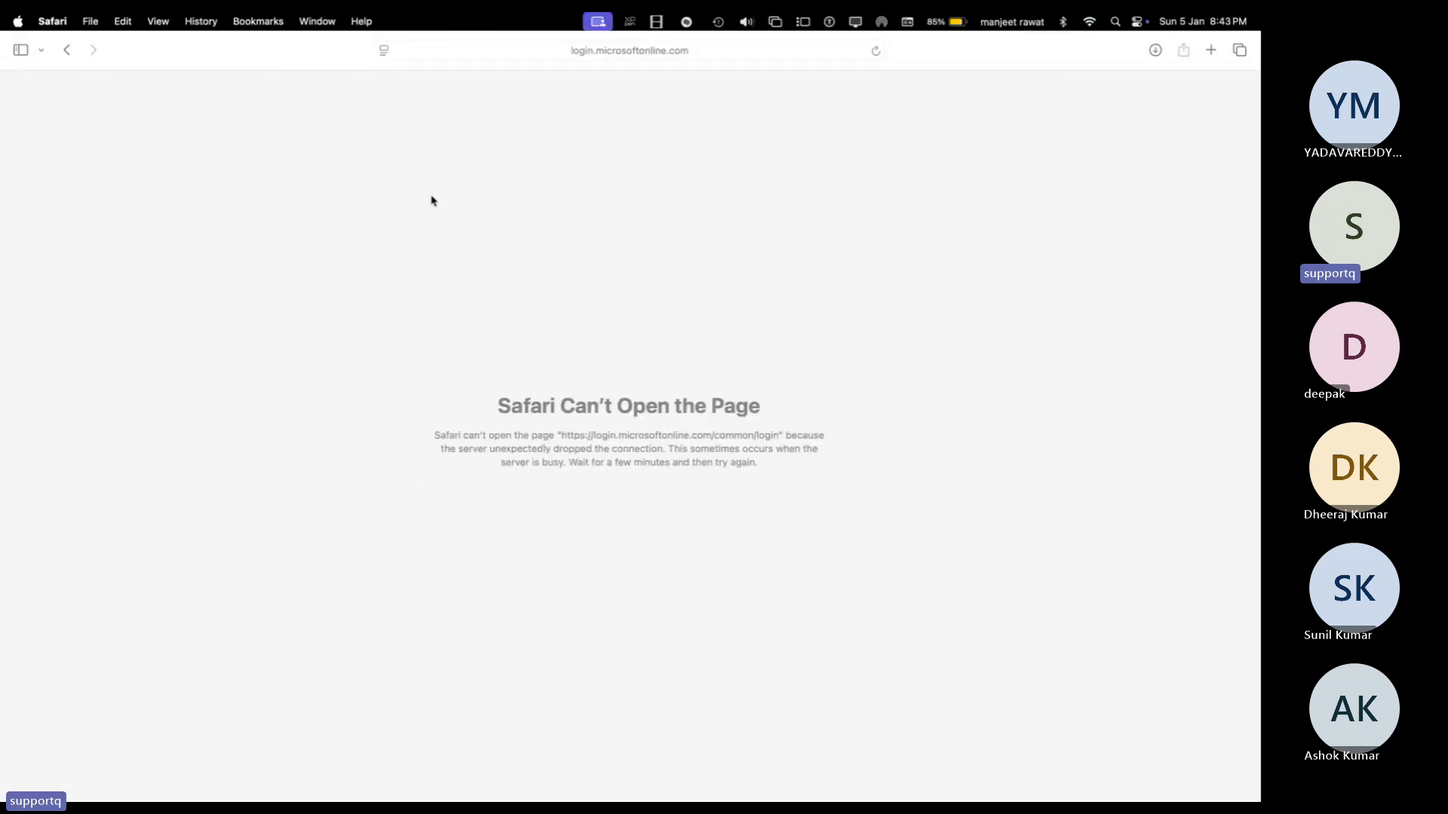
left_click(91, 50)
key("Return")
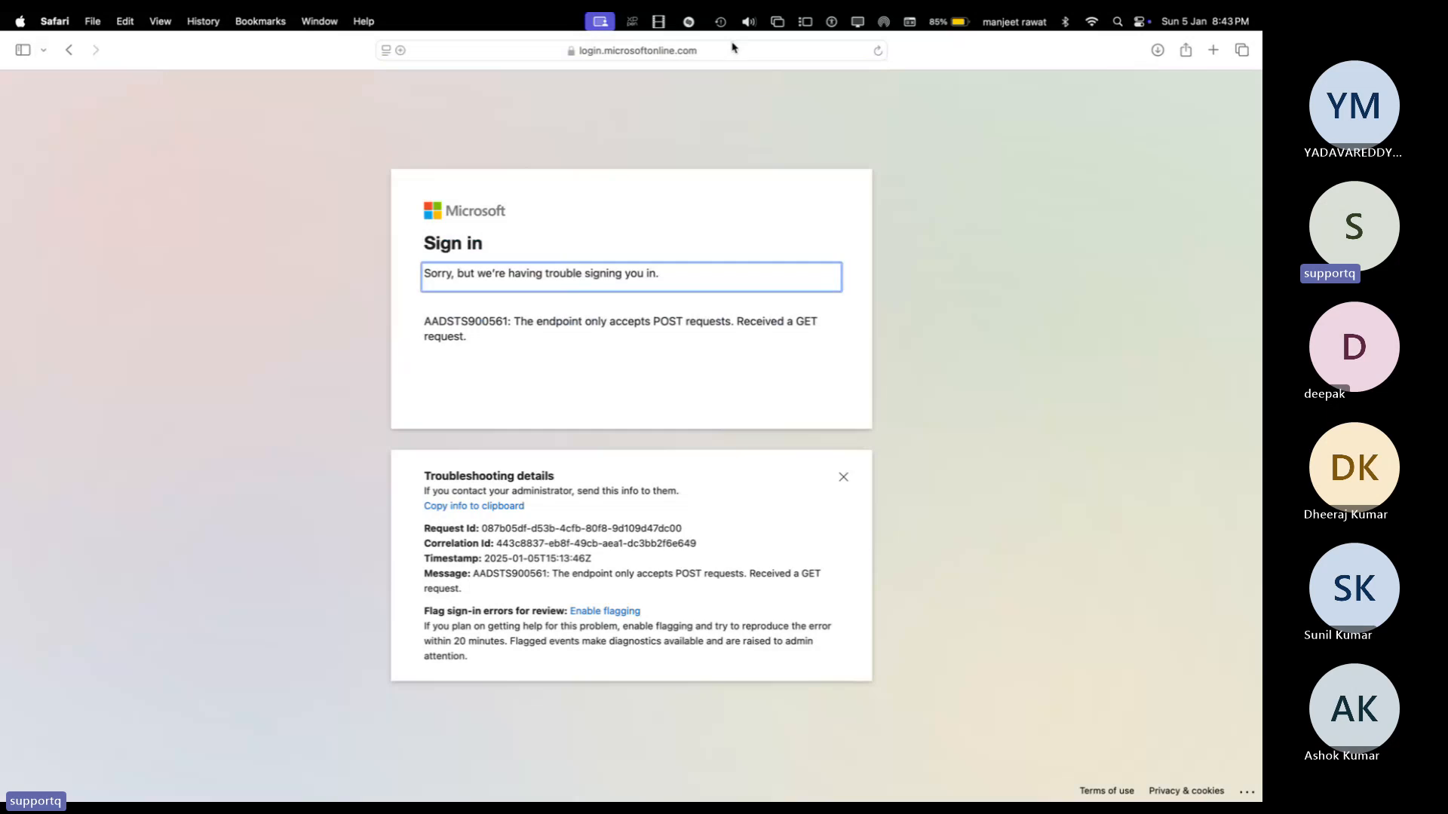
left_click(732, 48)
Step: Go to office.com and sign in with a different account's e-mail and password, skipping setup
type("of")
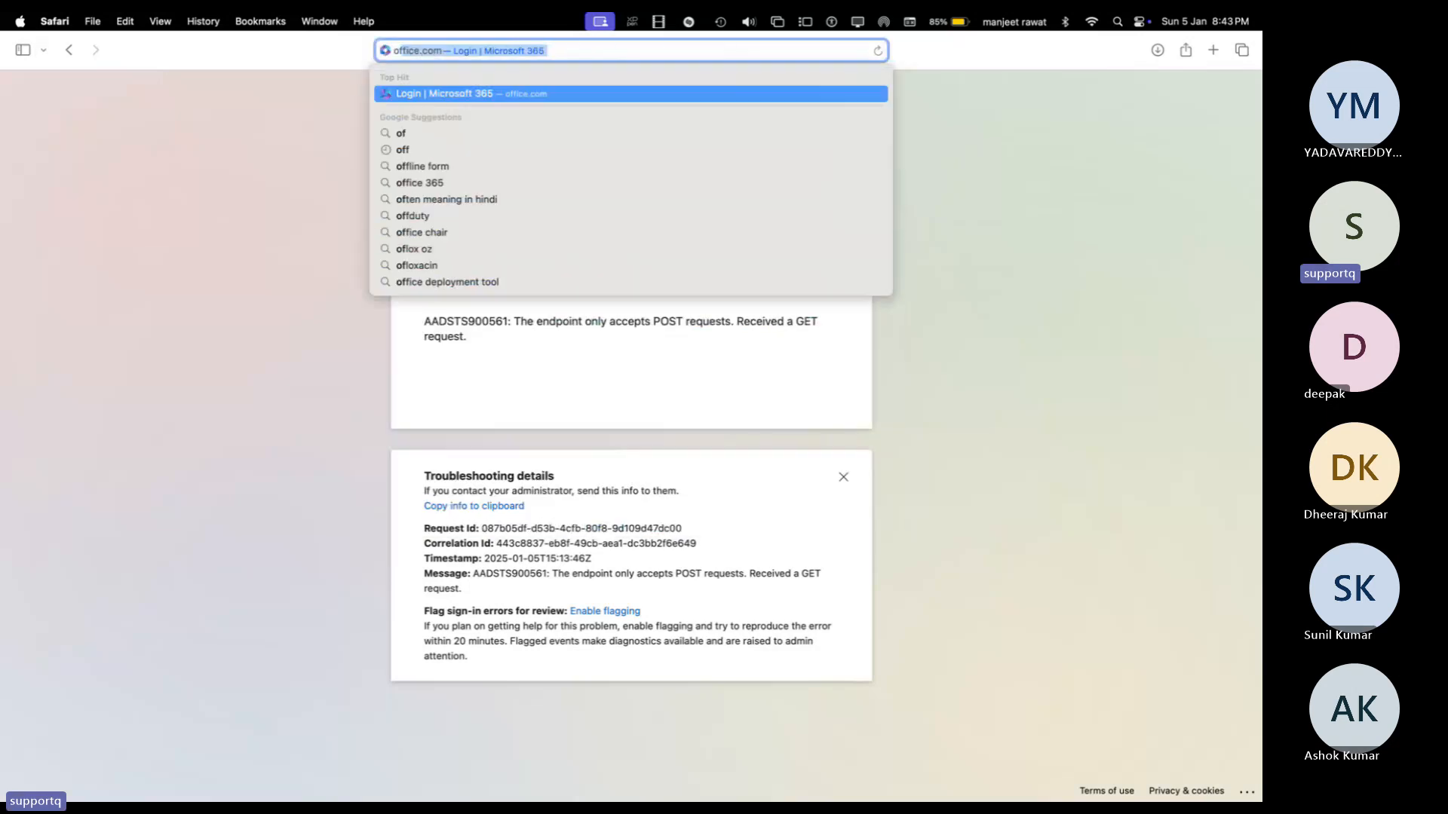
key("Return")
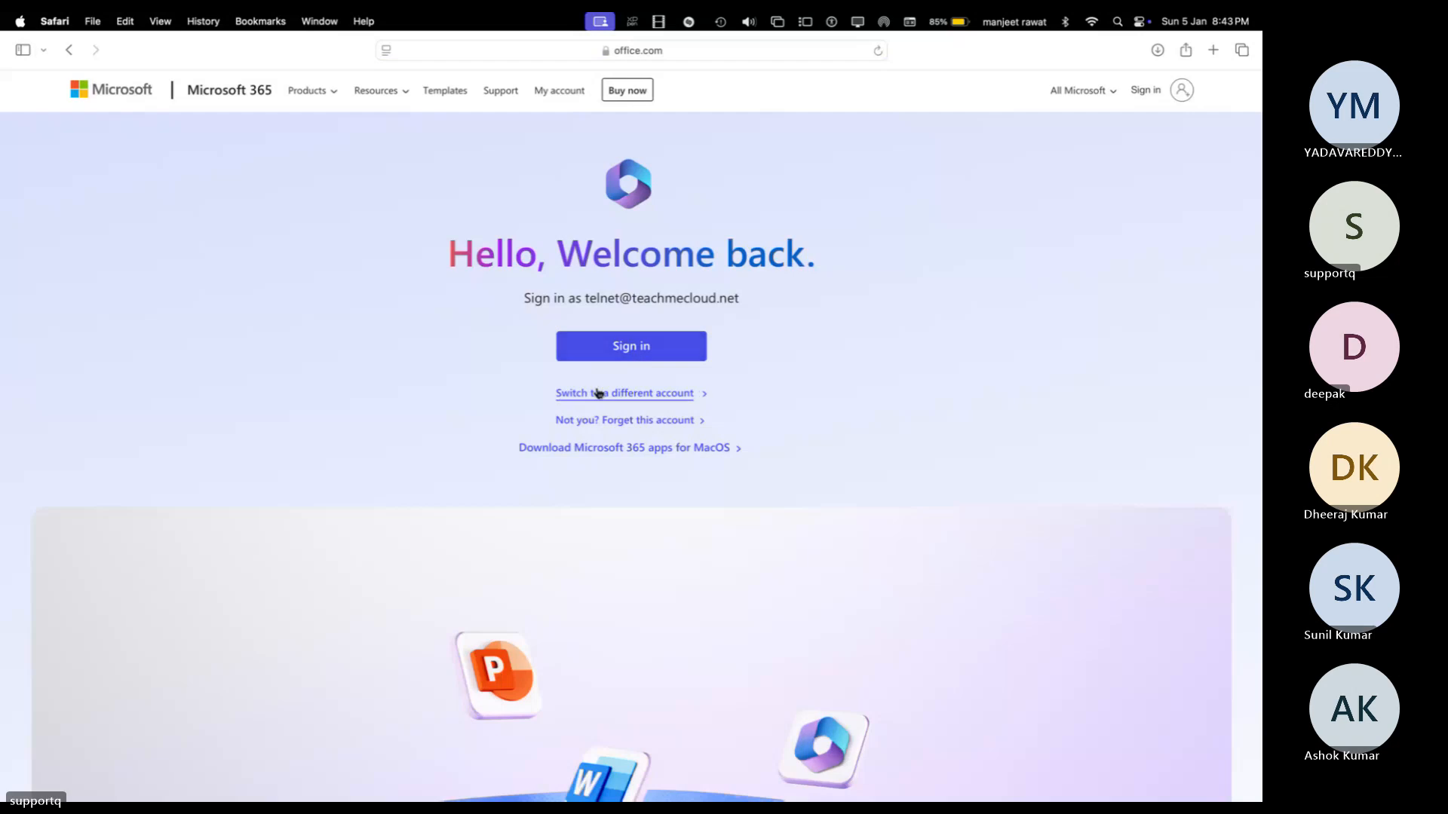
left_click(598, 393)
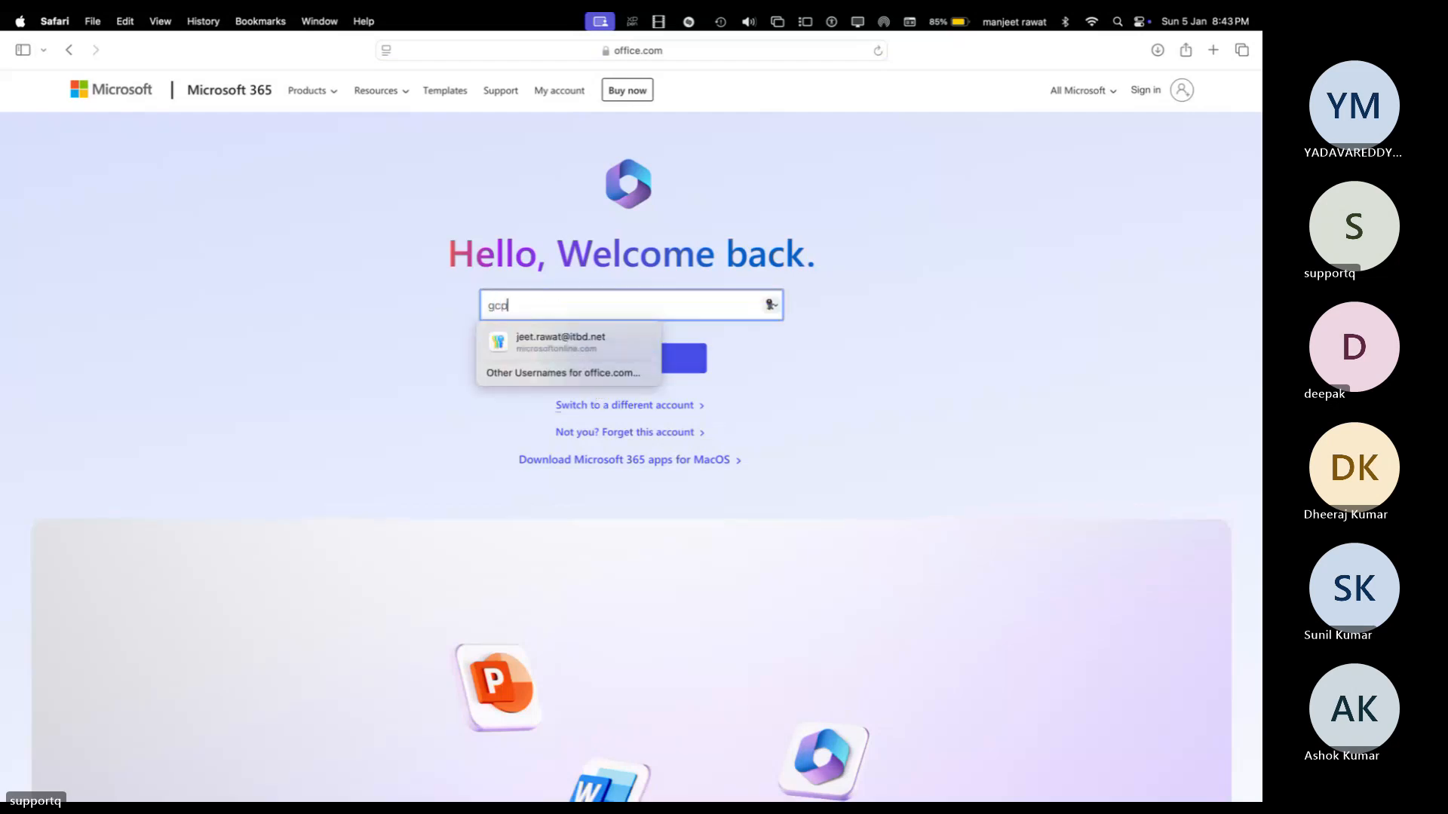
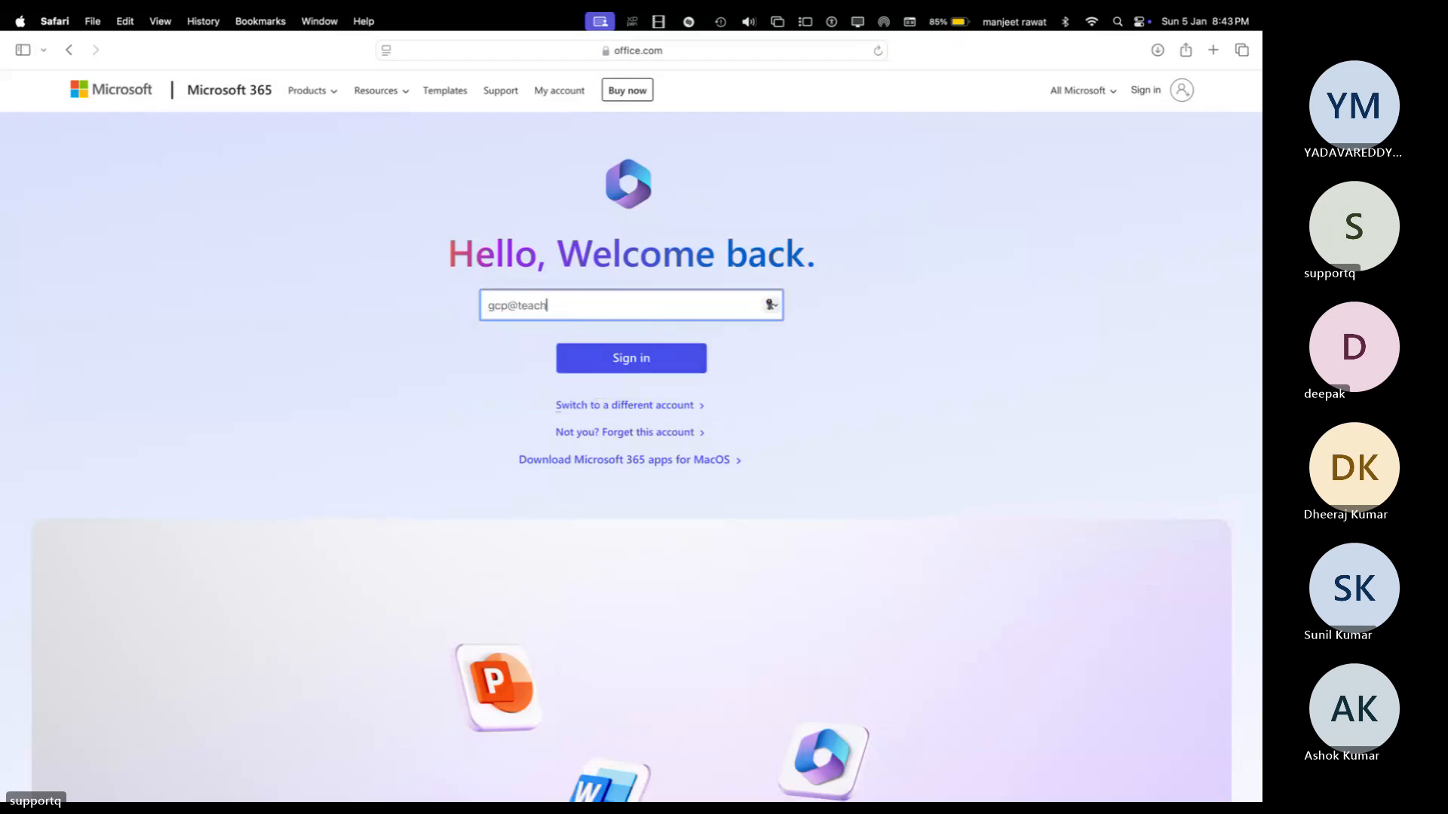
key("Return")
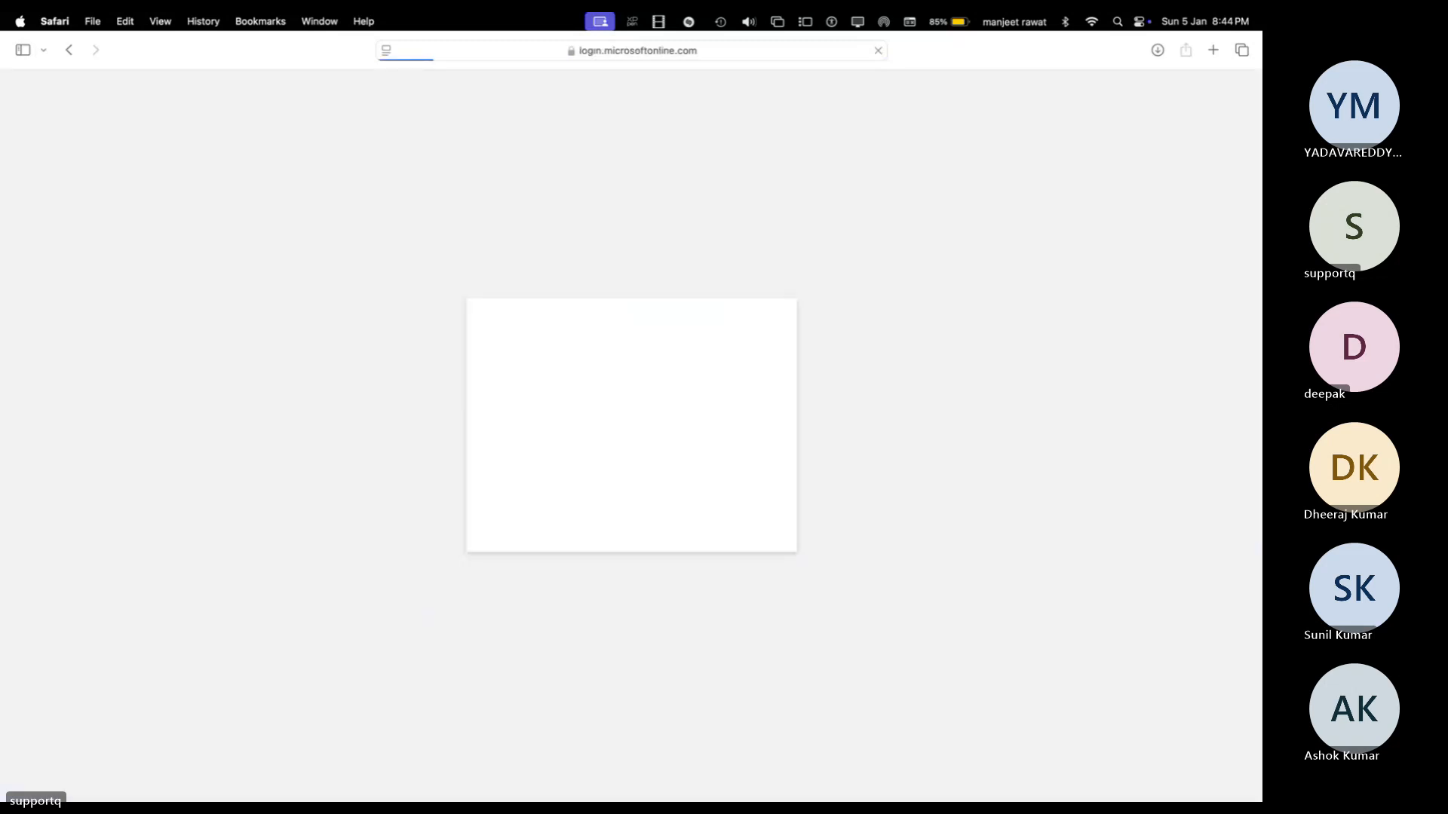
type("**********")
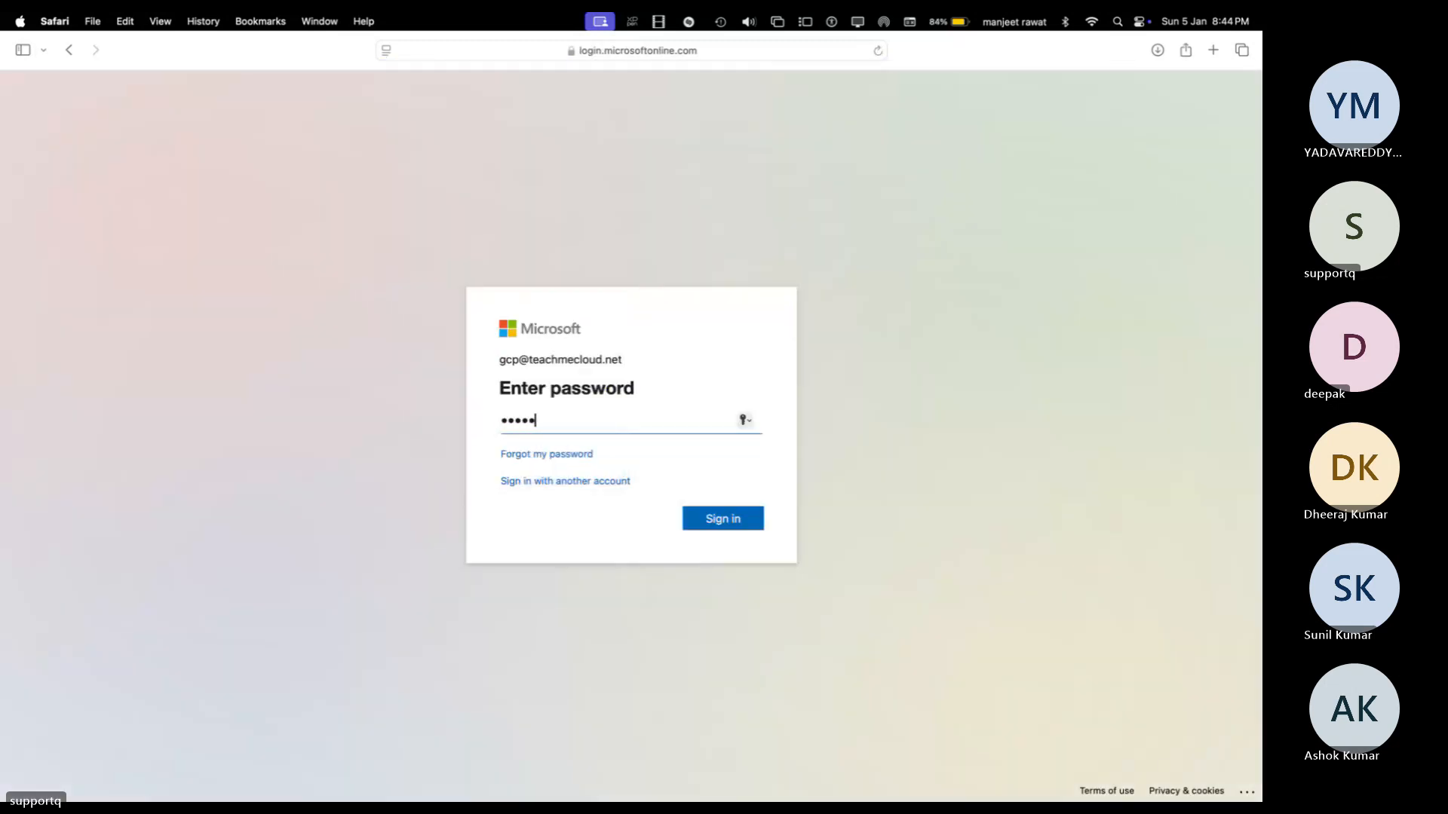
key("Return")
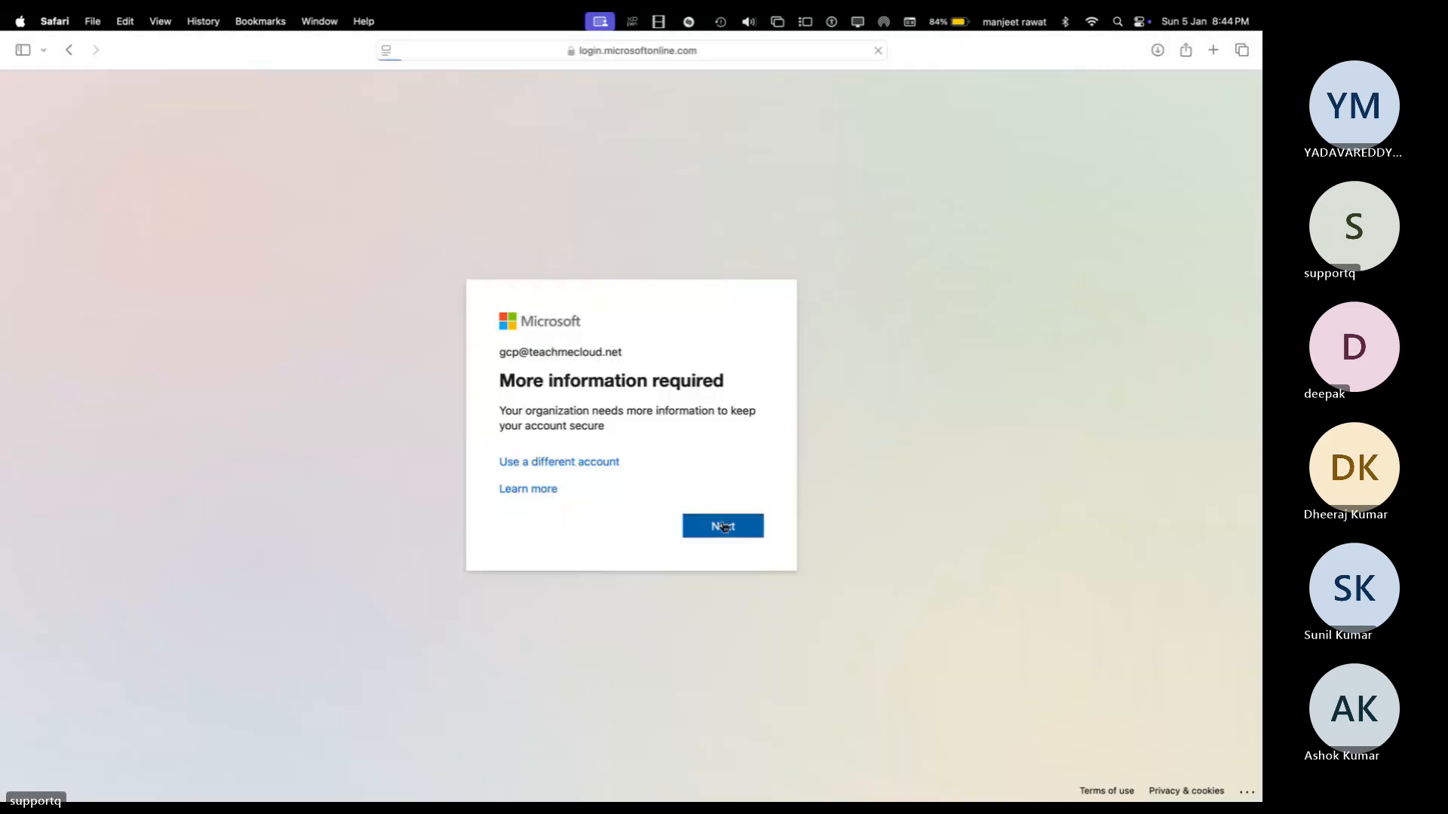
left_click(720, 525)
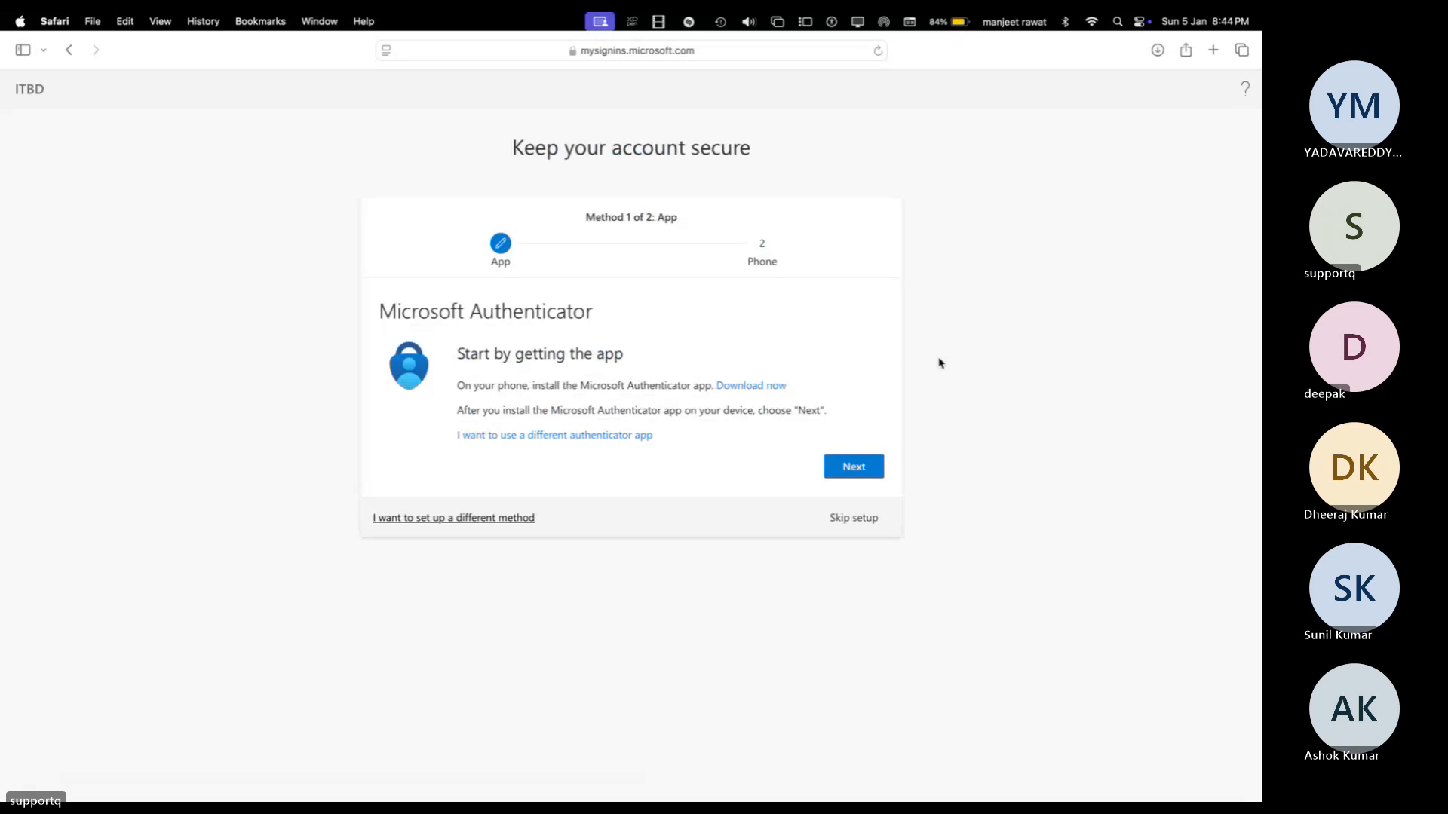
left_click(855, 521)
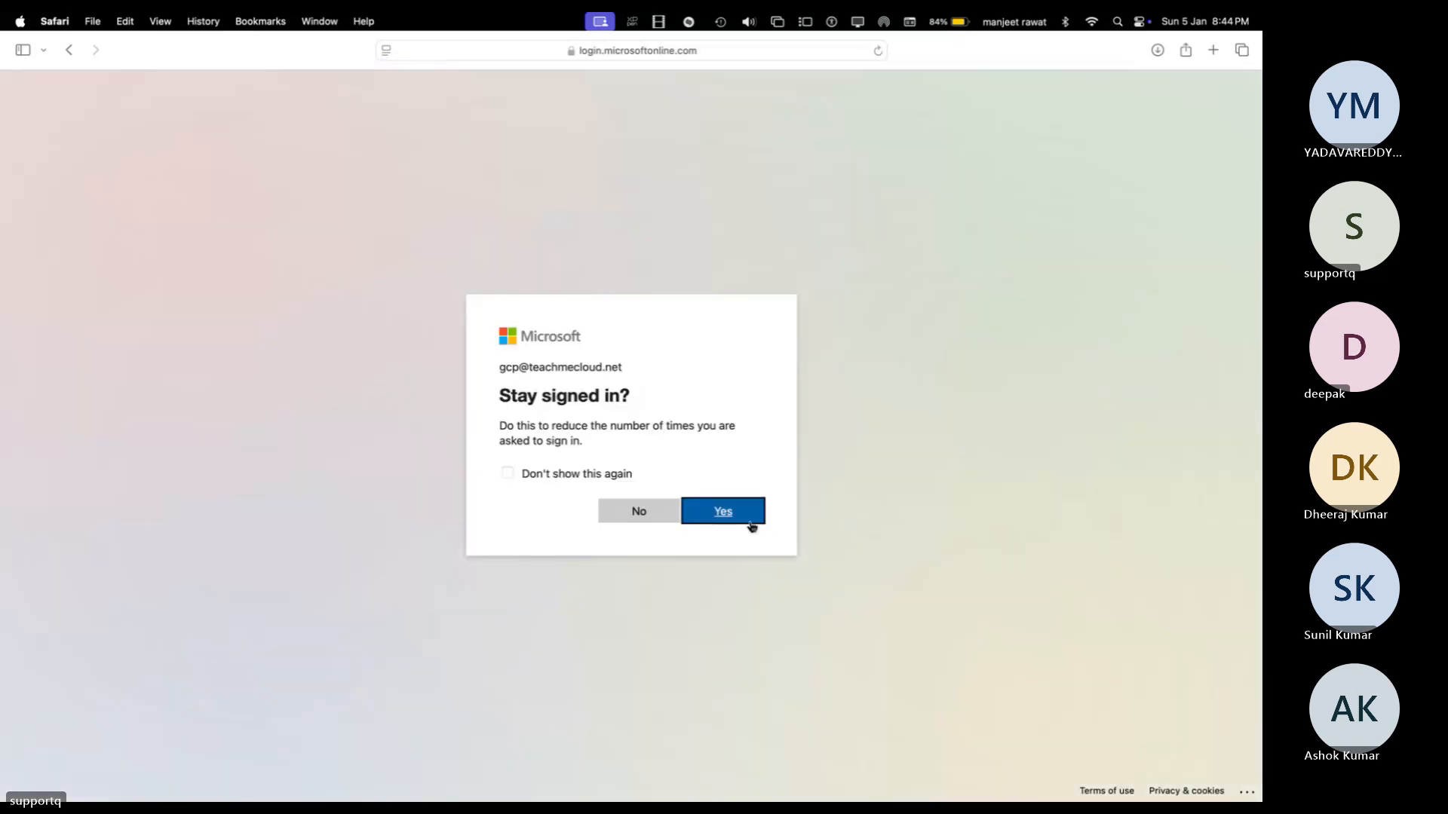
left_click(611, 512)
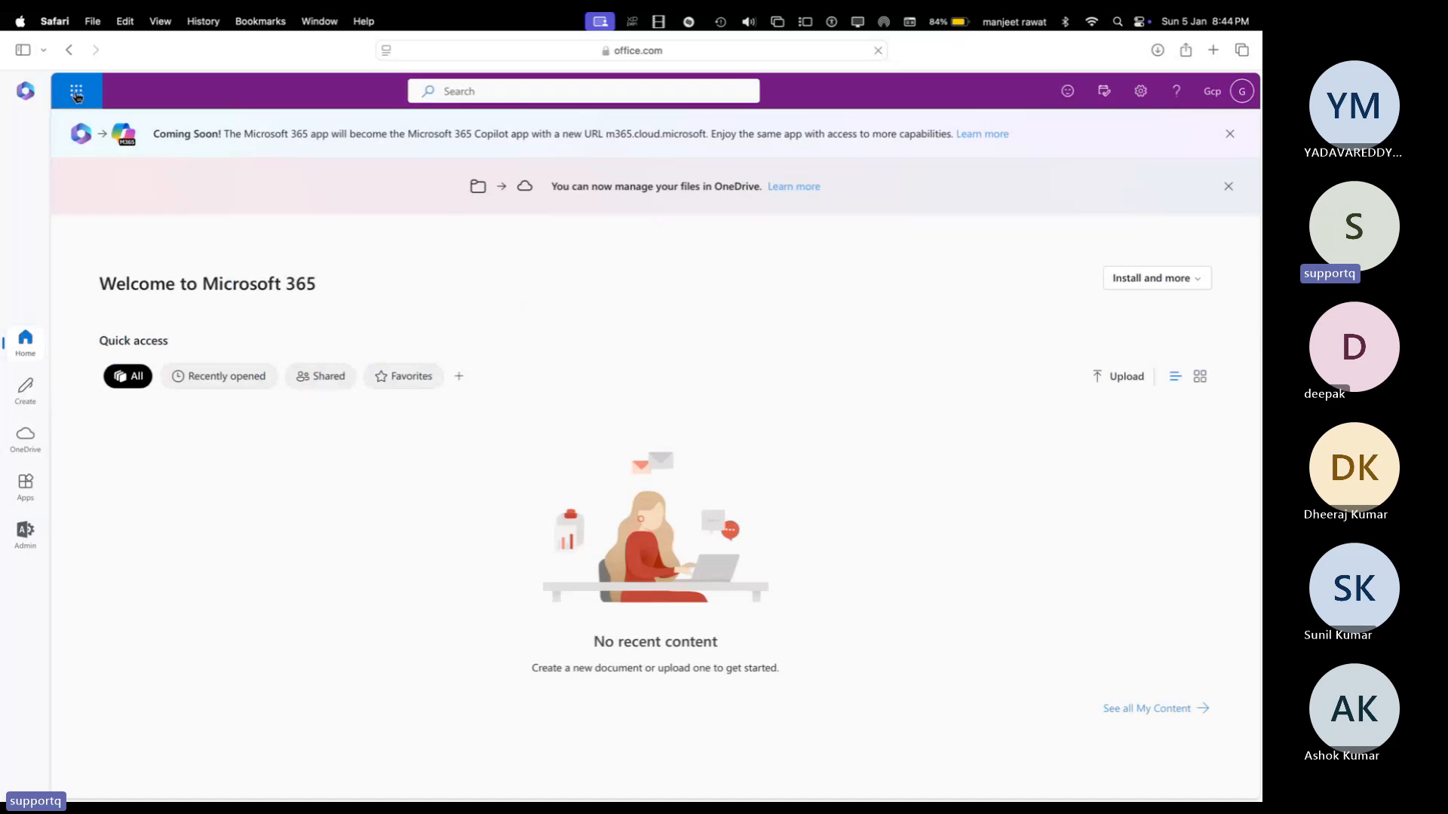
Step: Open Outlook from the app launcher, skipping security setup and declining to stay signed in
left_click(76, 92)
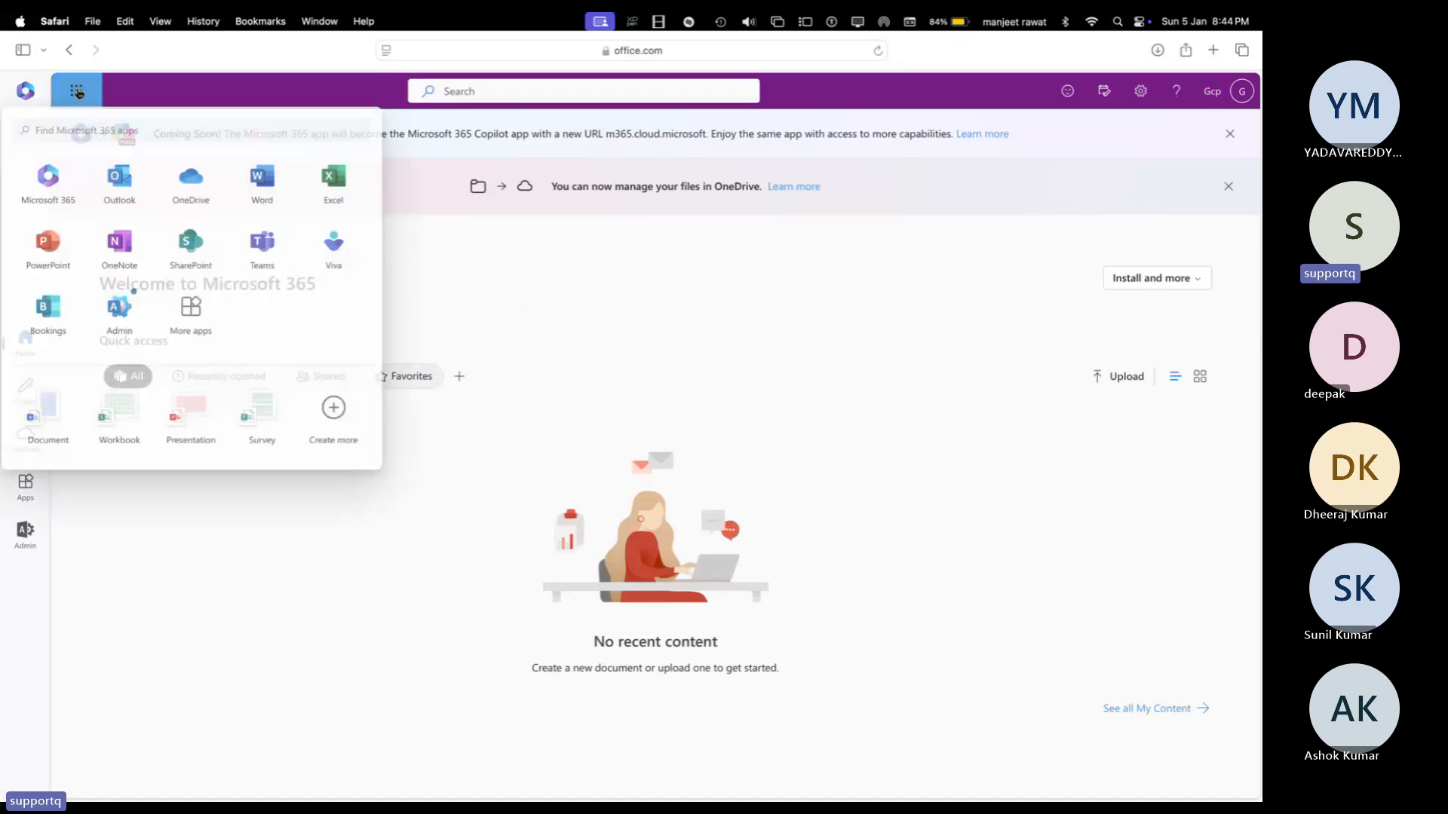
left_click(128, 199)
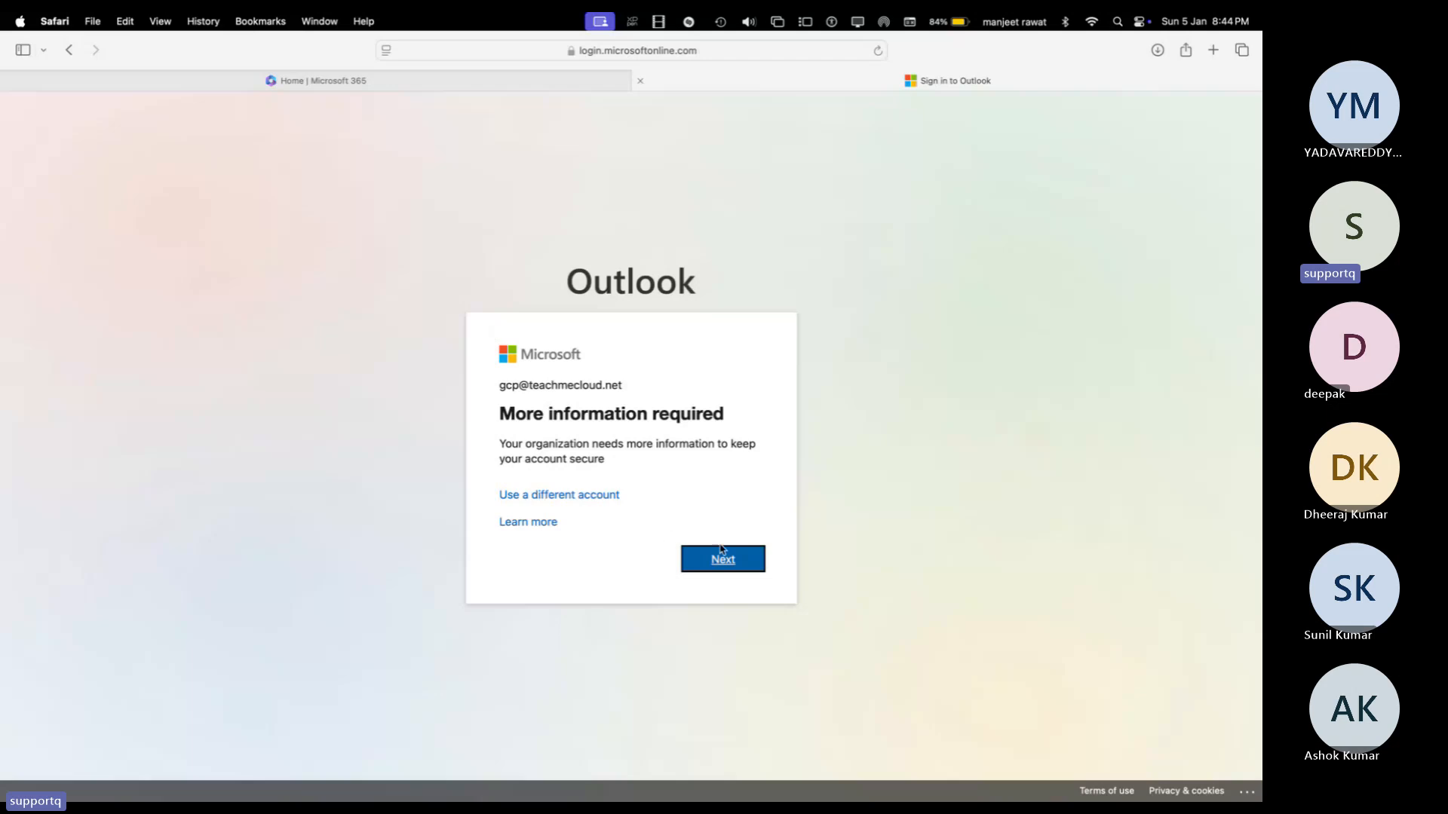
left_click(731, 556)
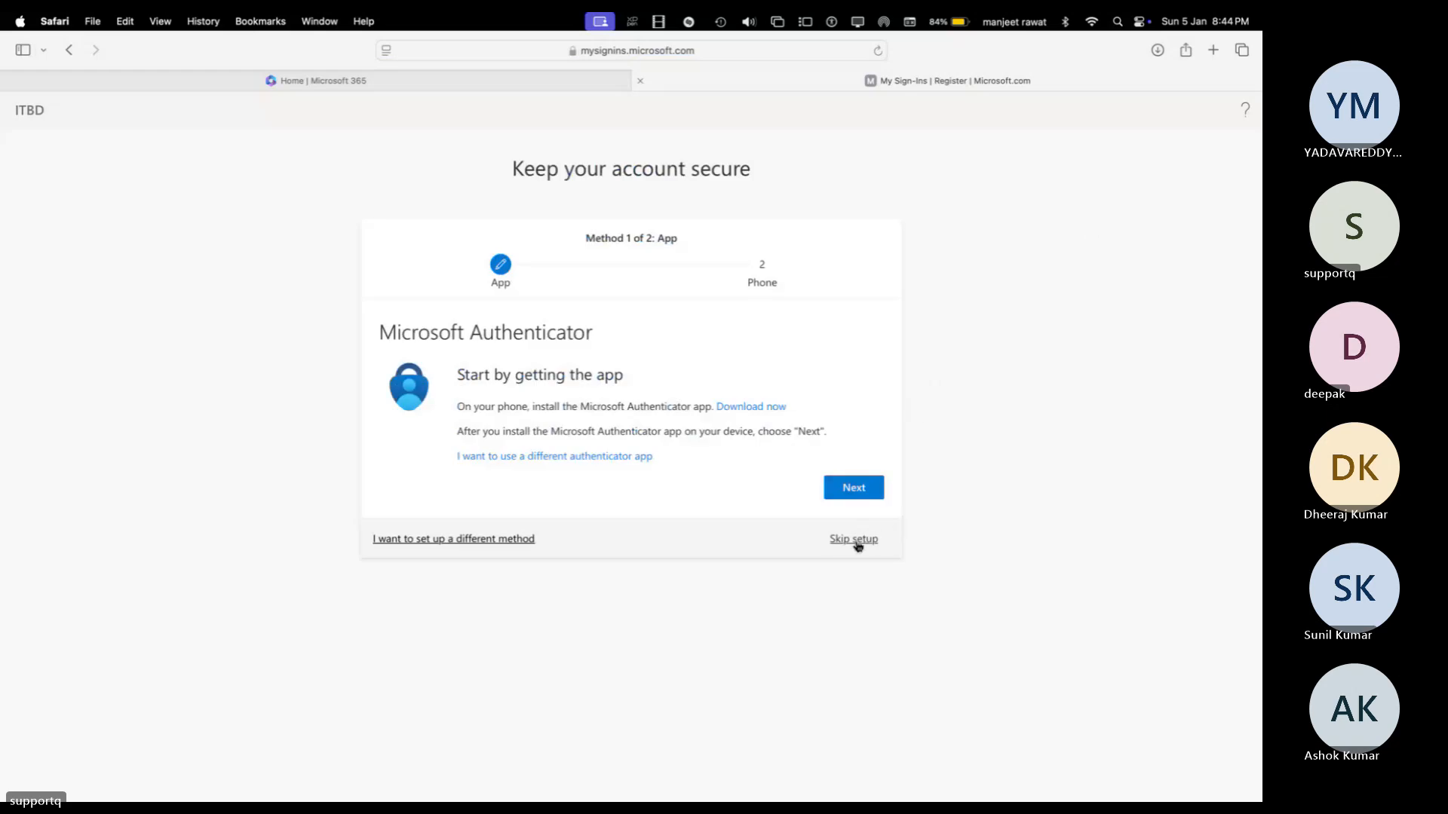
left_click(856, 540)
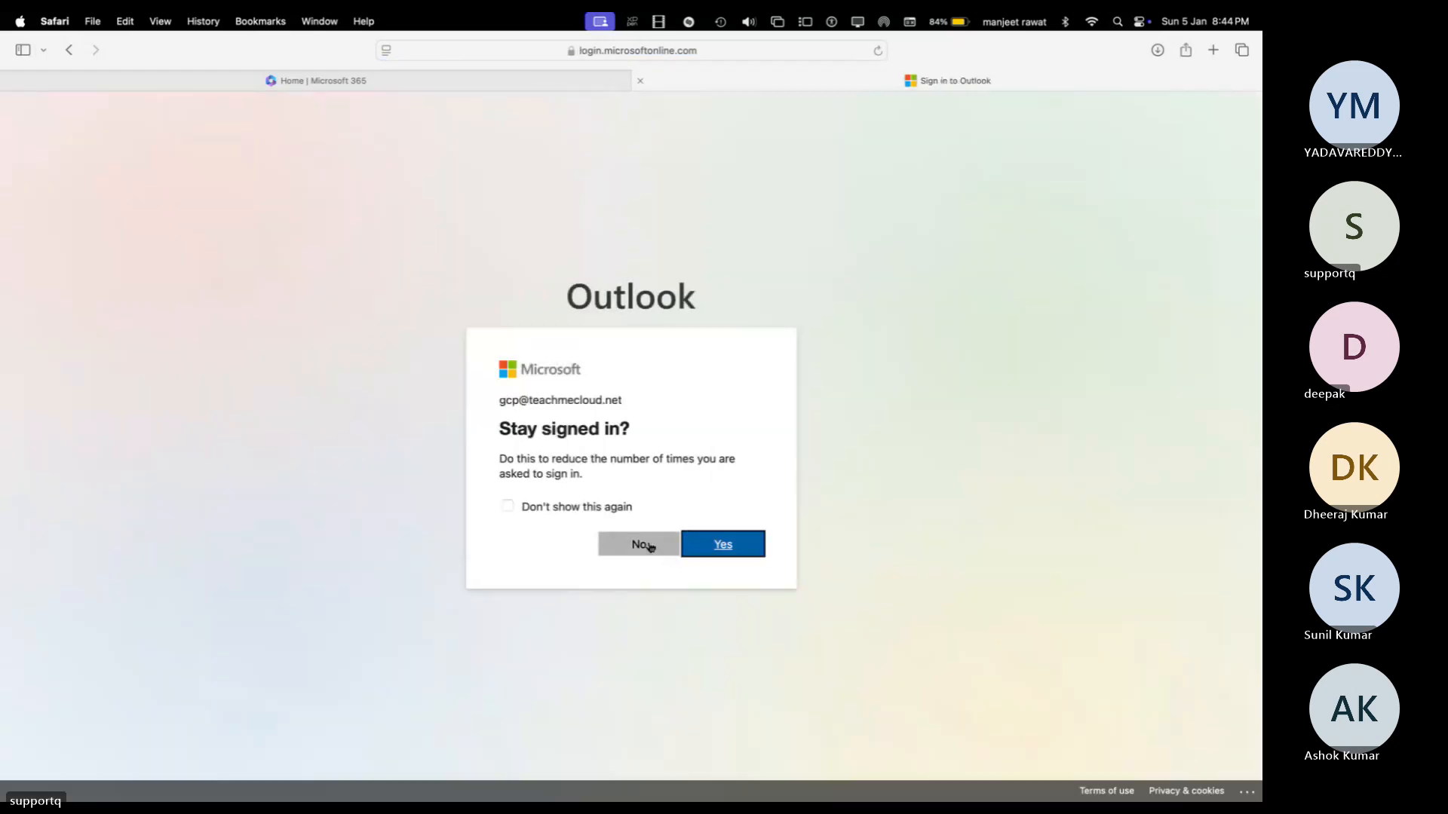
left_click(641, 544)
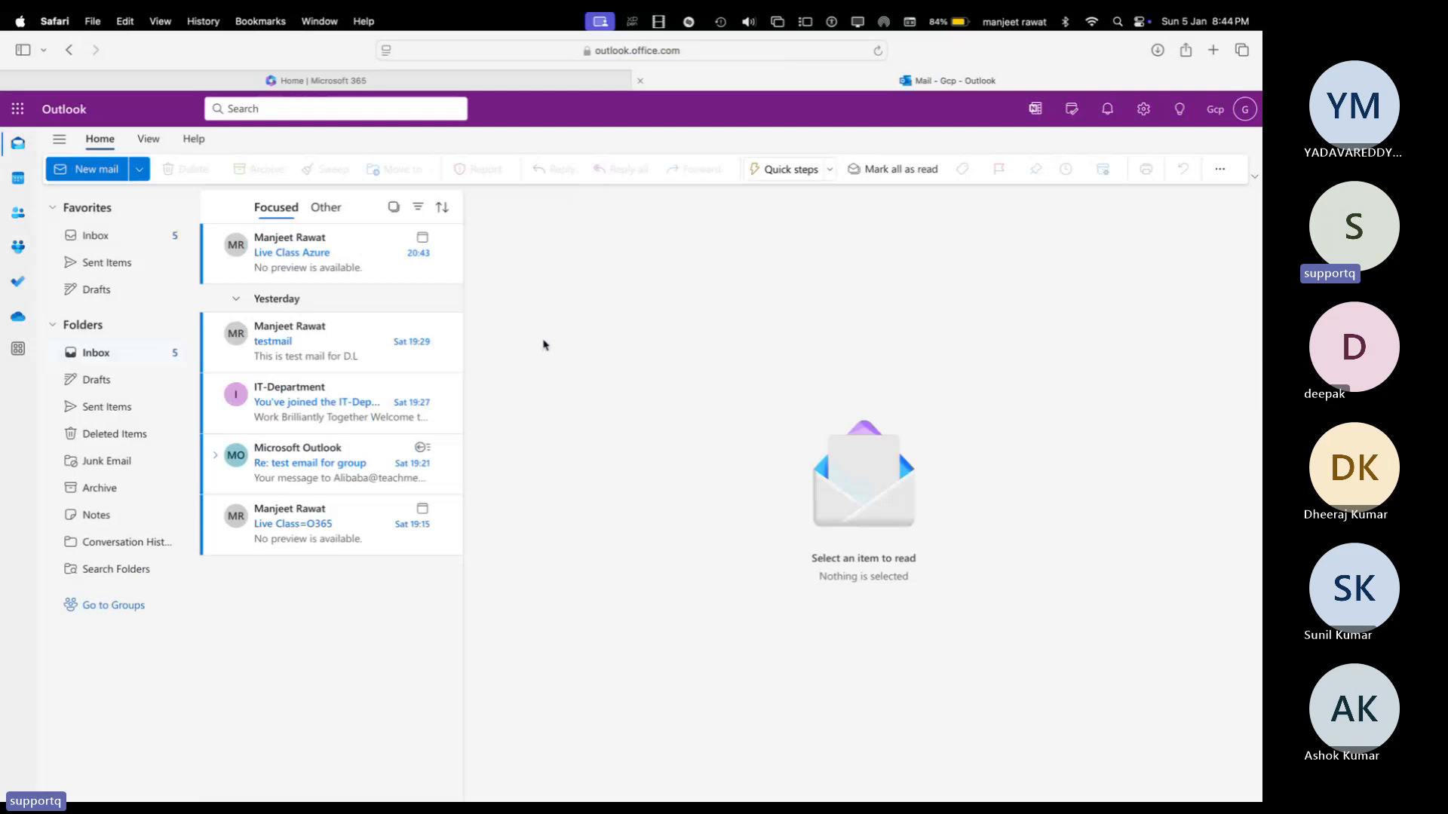
Step: View the Live Class Azure meeting invite in the member's Outlook inbox
key("ctrl+Right")
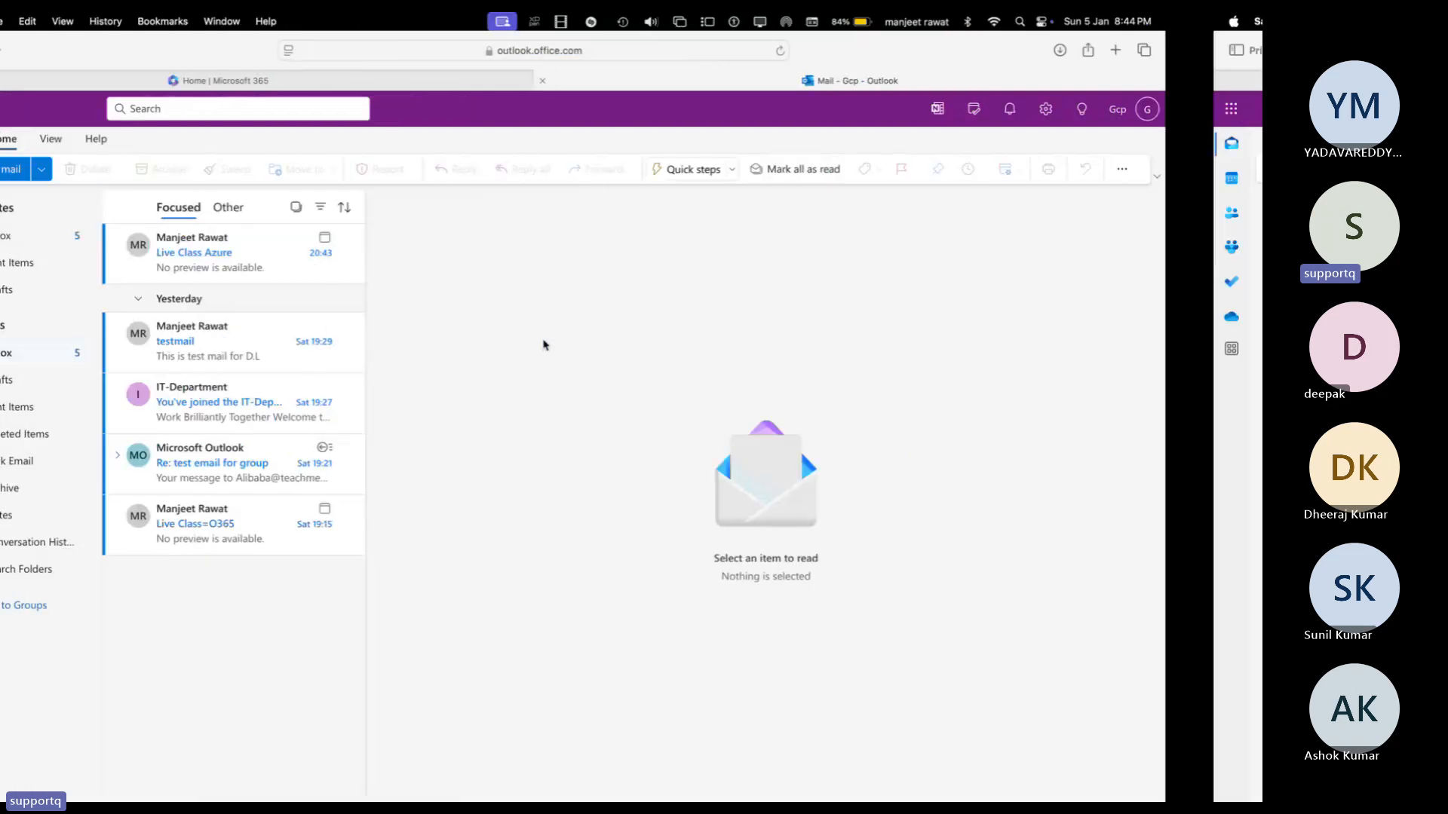
left_click(285, 270)
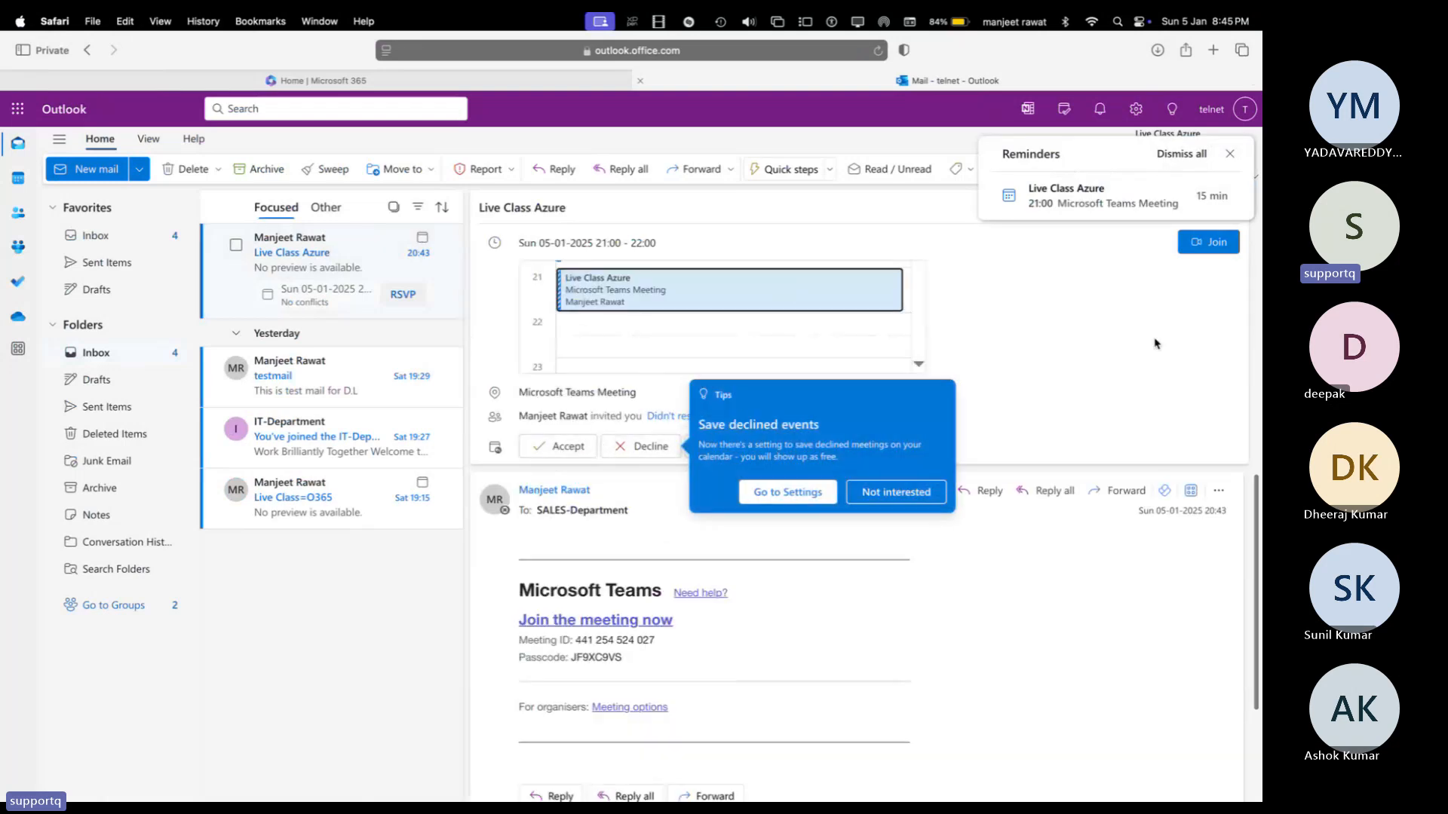
key("ctrl+Left")
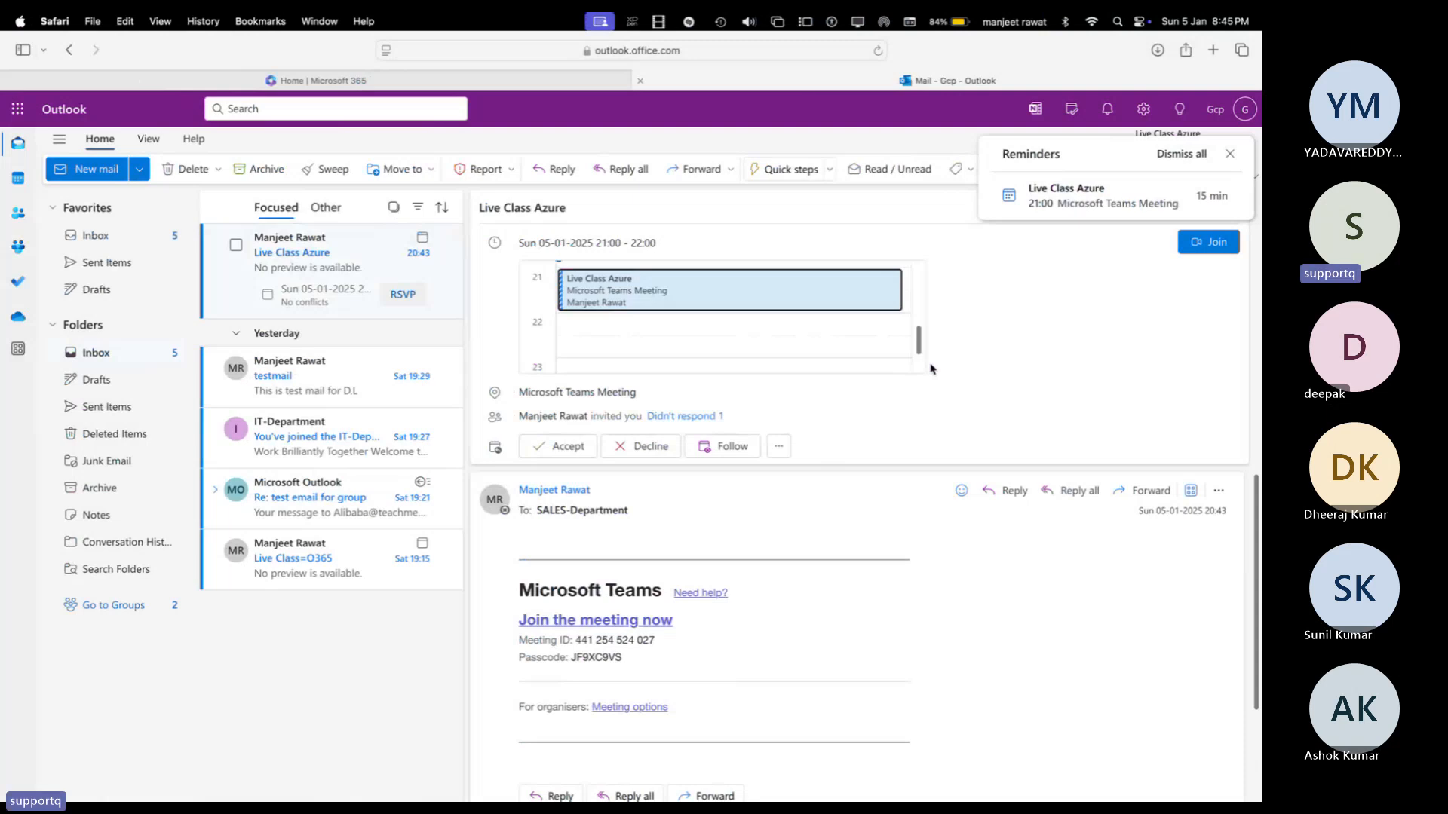
Step: Return to the Exchange admin Groups list and select the SALES-Department group email address
key("ctrl+Right")
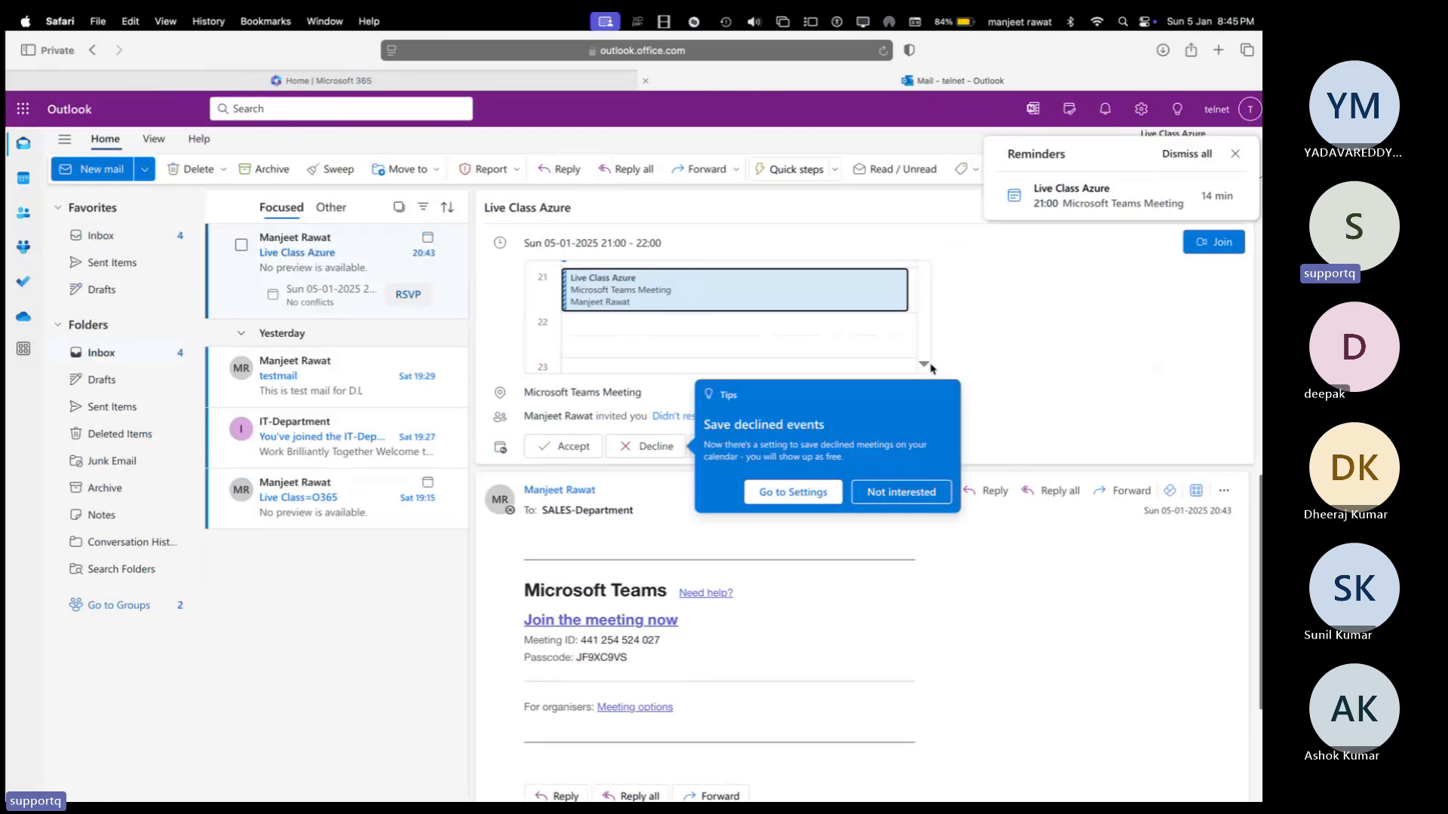
key("ctrl+Right")
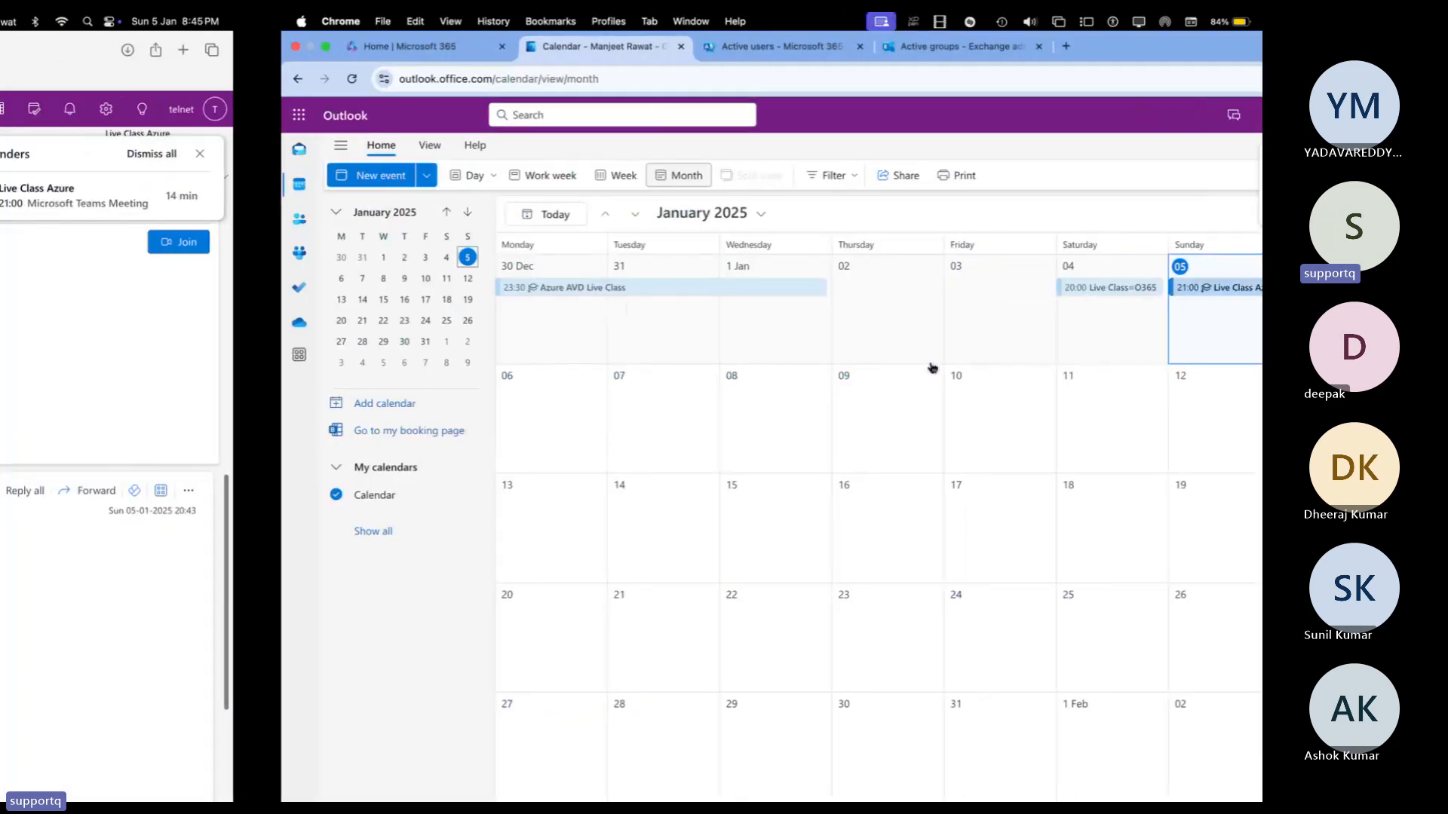
key("ctrl+Left")
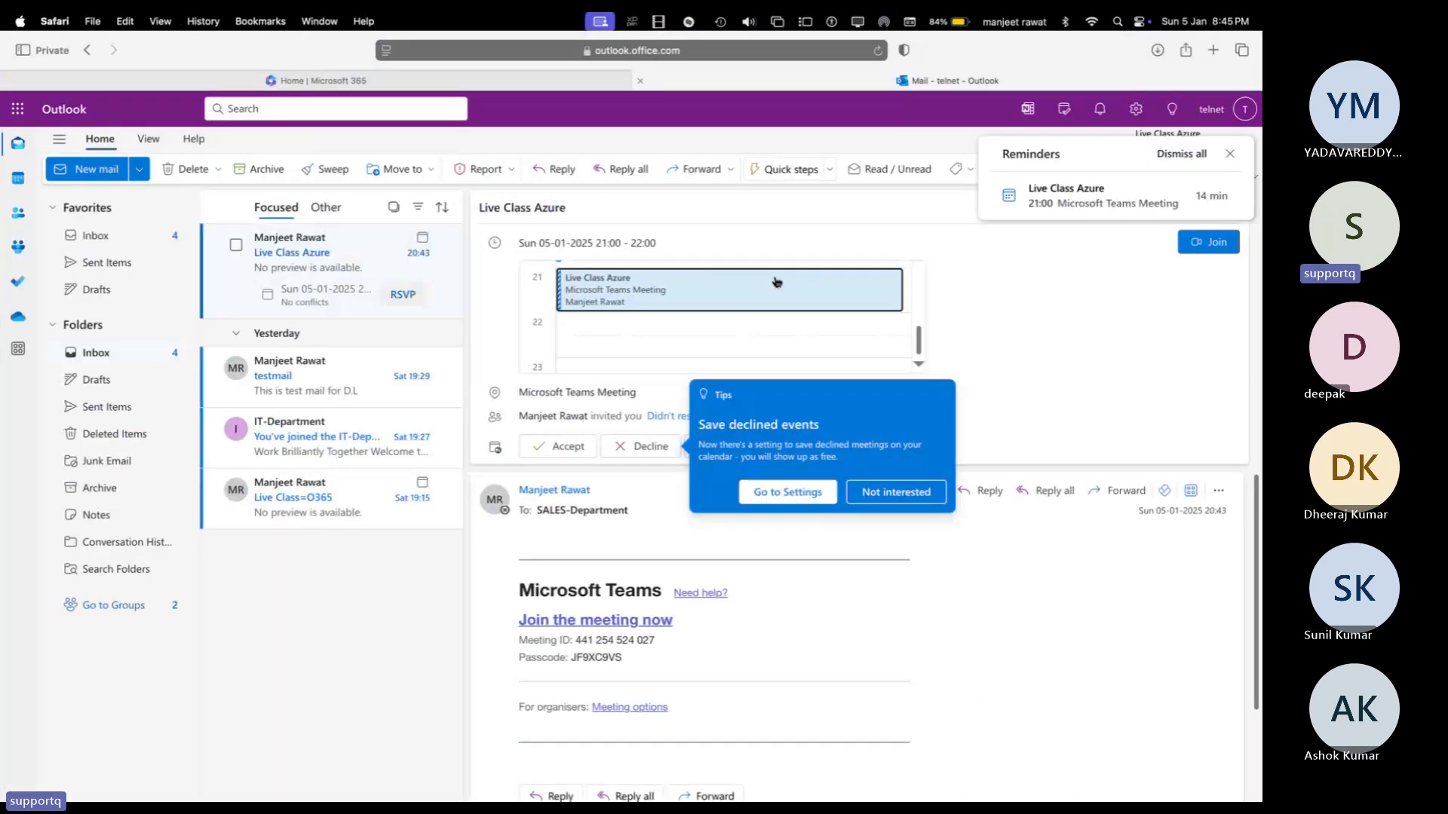
key("ctrl+Right")
key("ctrl+Right")
left_click_drag(533, 477, 684, 483)
Step: Copy the SALES-Department group address, close its details, and go to the admin's Outlook inbox
right_click(647, 475)
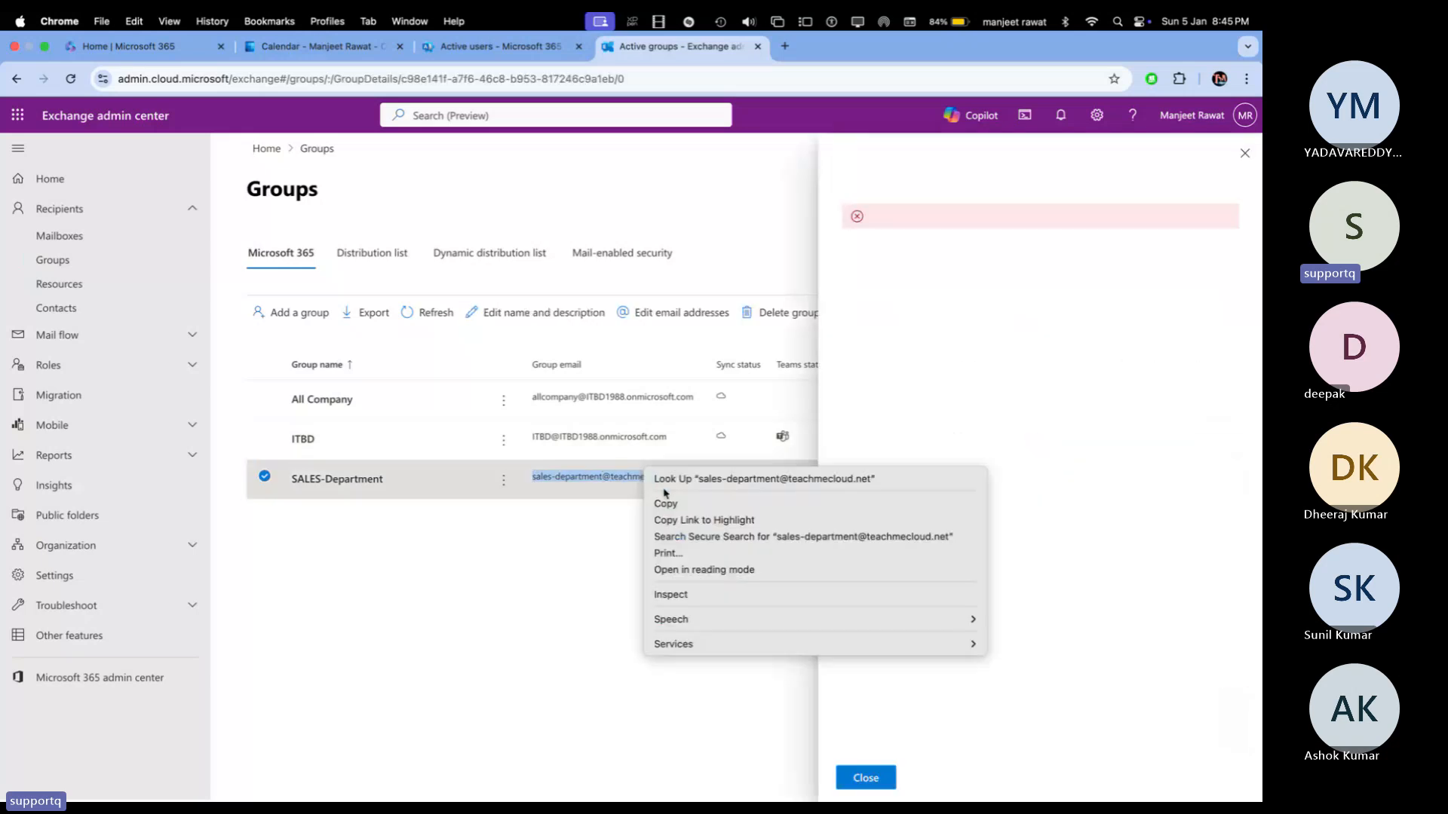
left_click(668, 503)
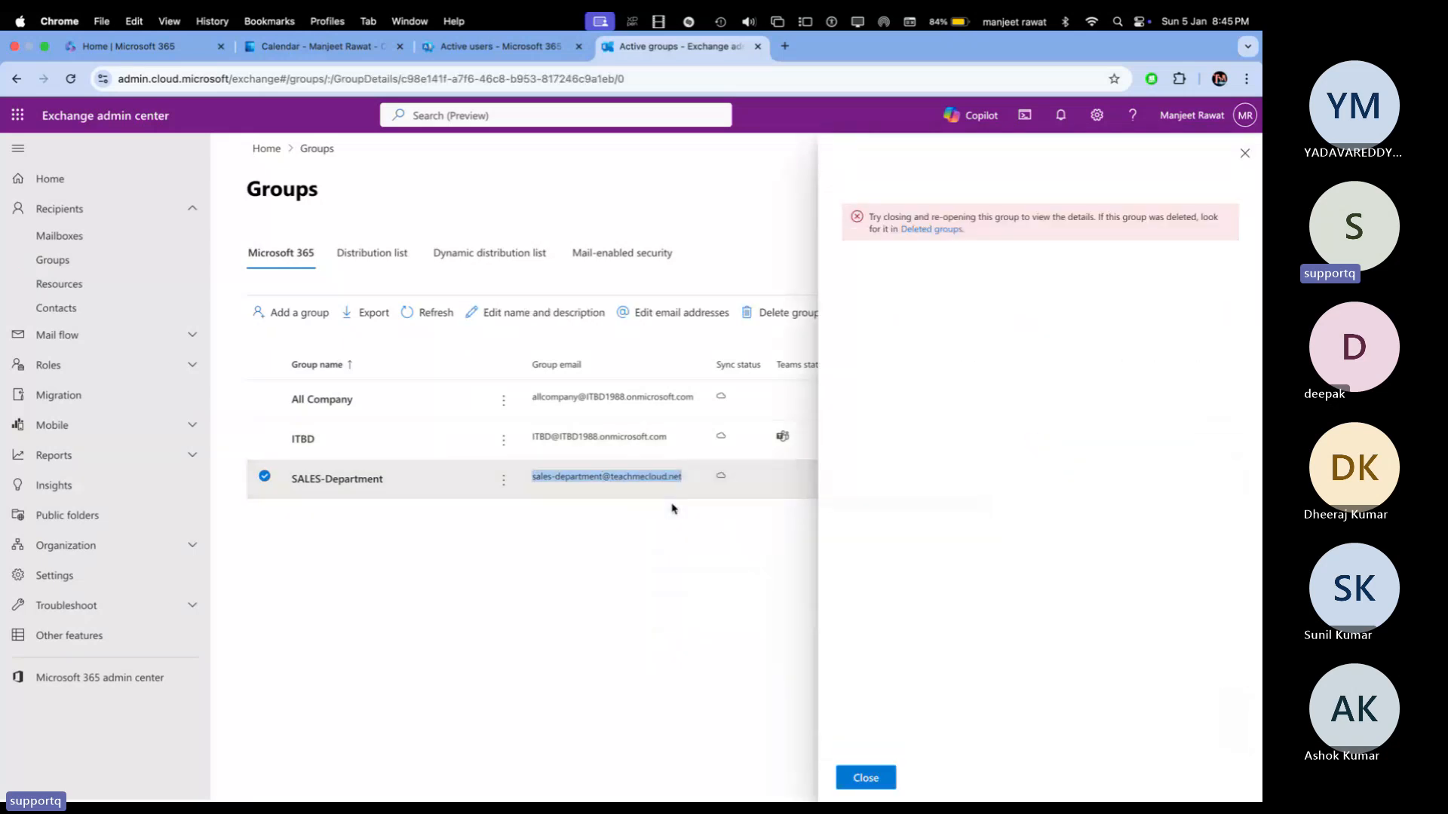
left_click(1245, 153)
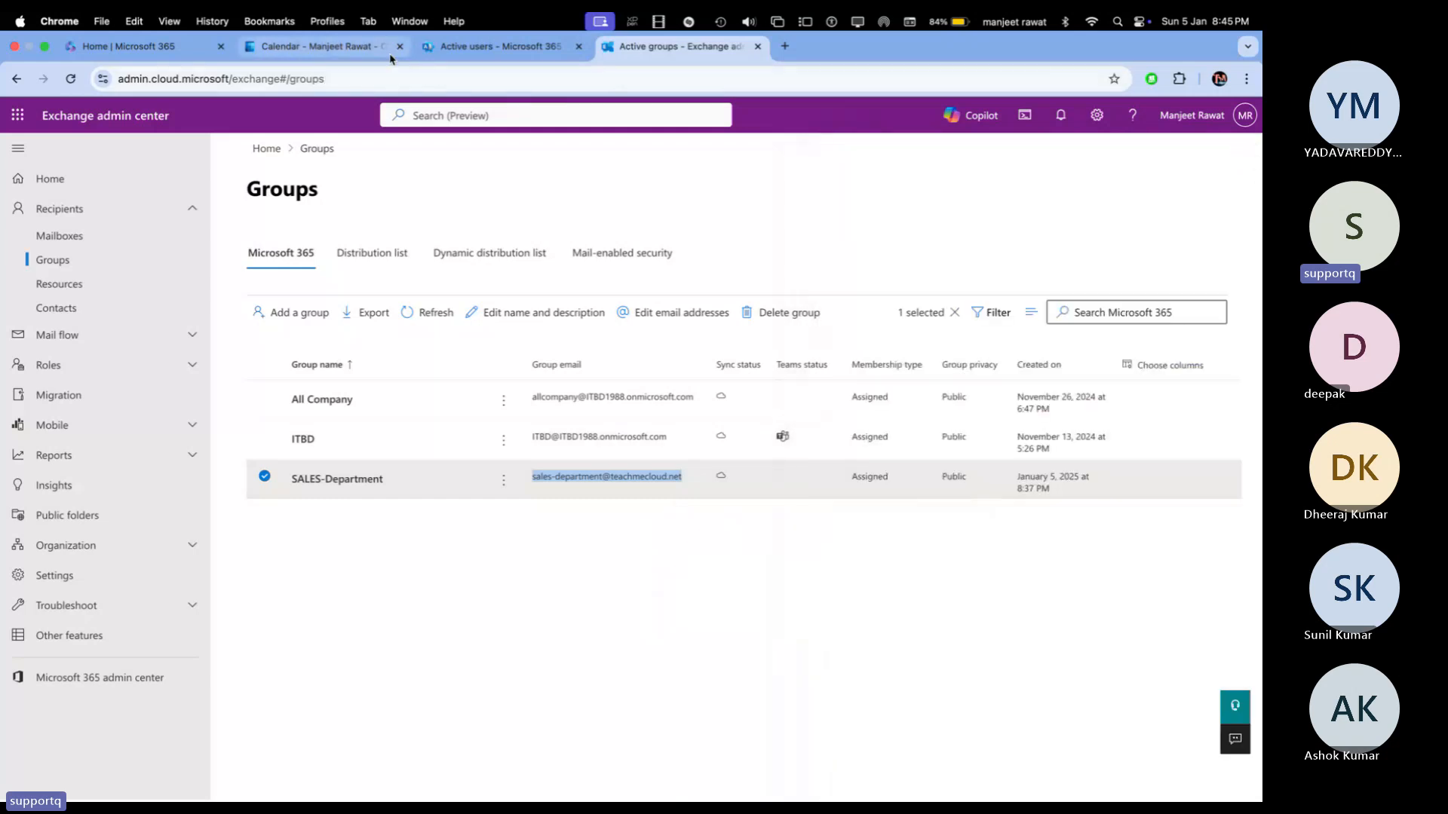
left_click(317, 46)
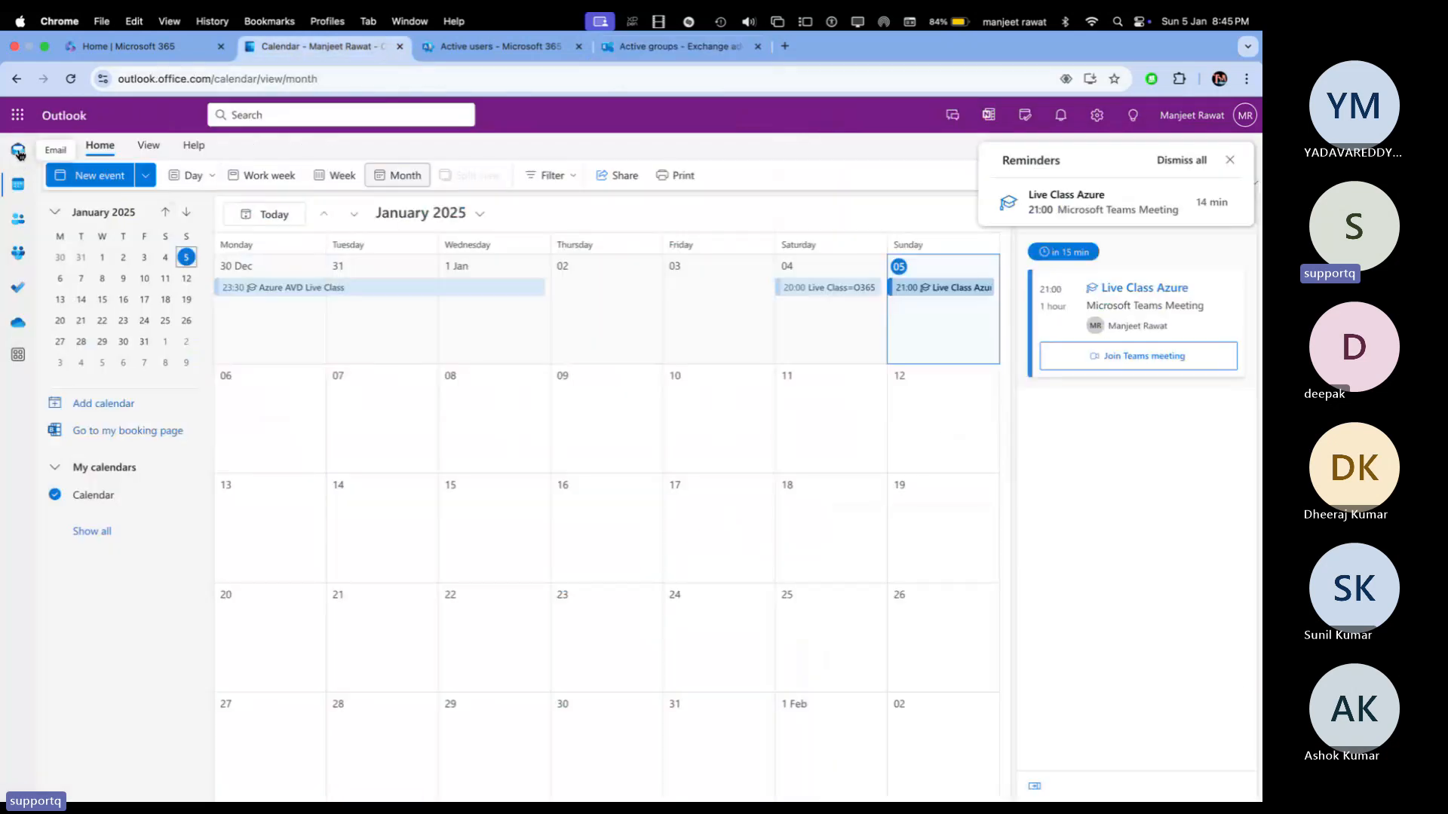
left_click(19, 152)
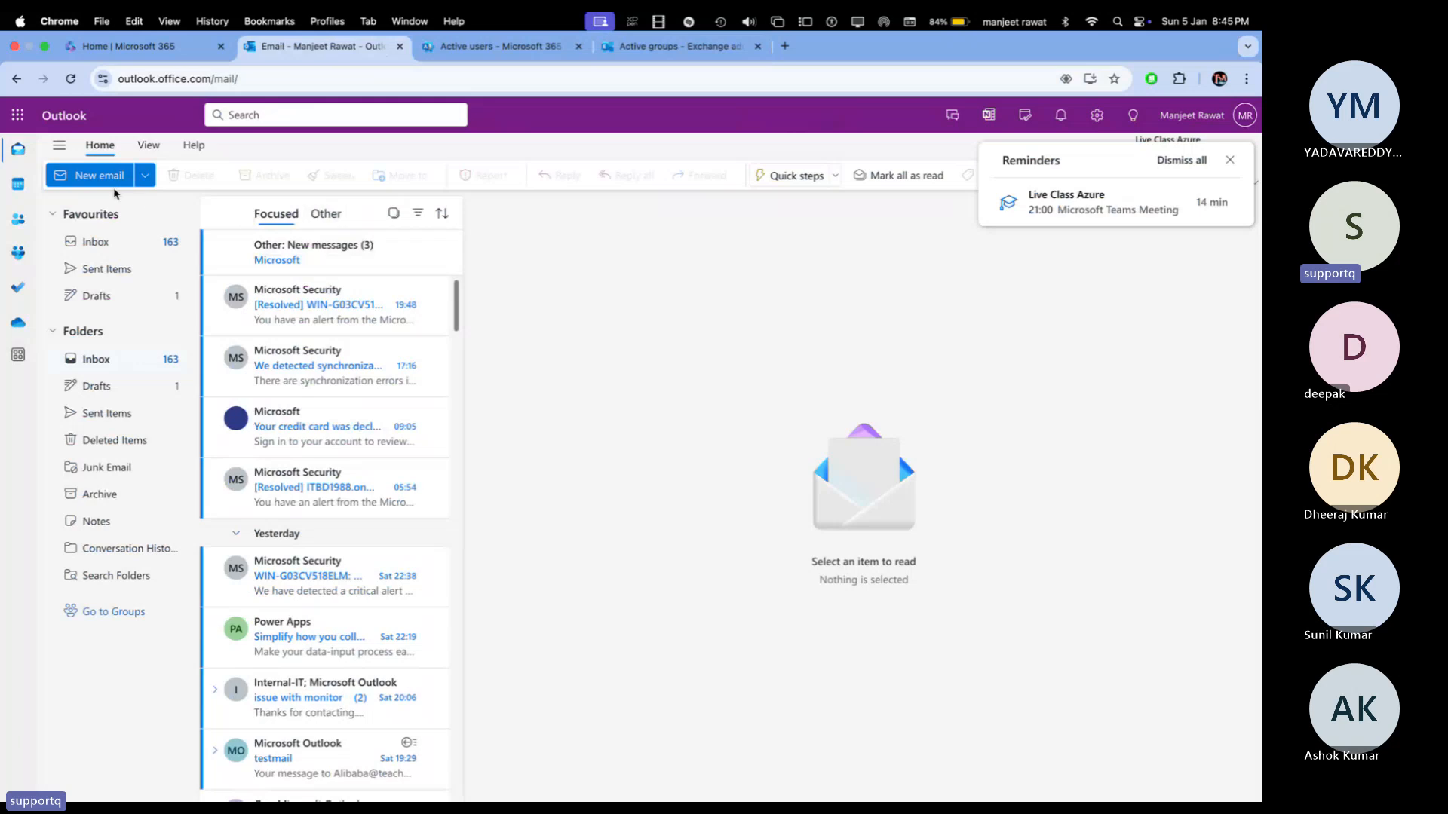
Step: Send the pasted group address an email 'Test Email for M365 Group' saying 'This is test email for ms365 group .....'
key("n")
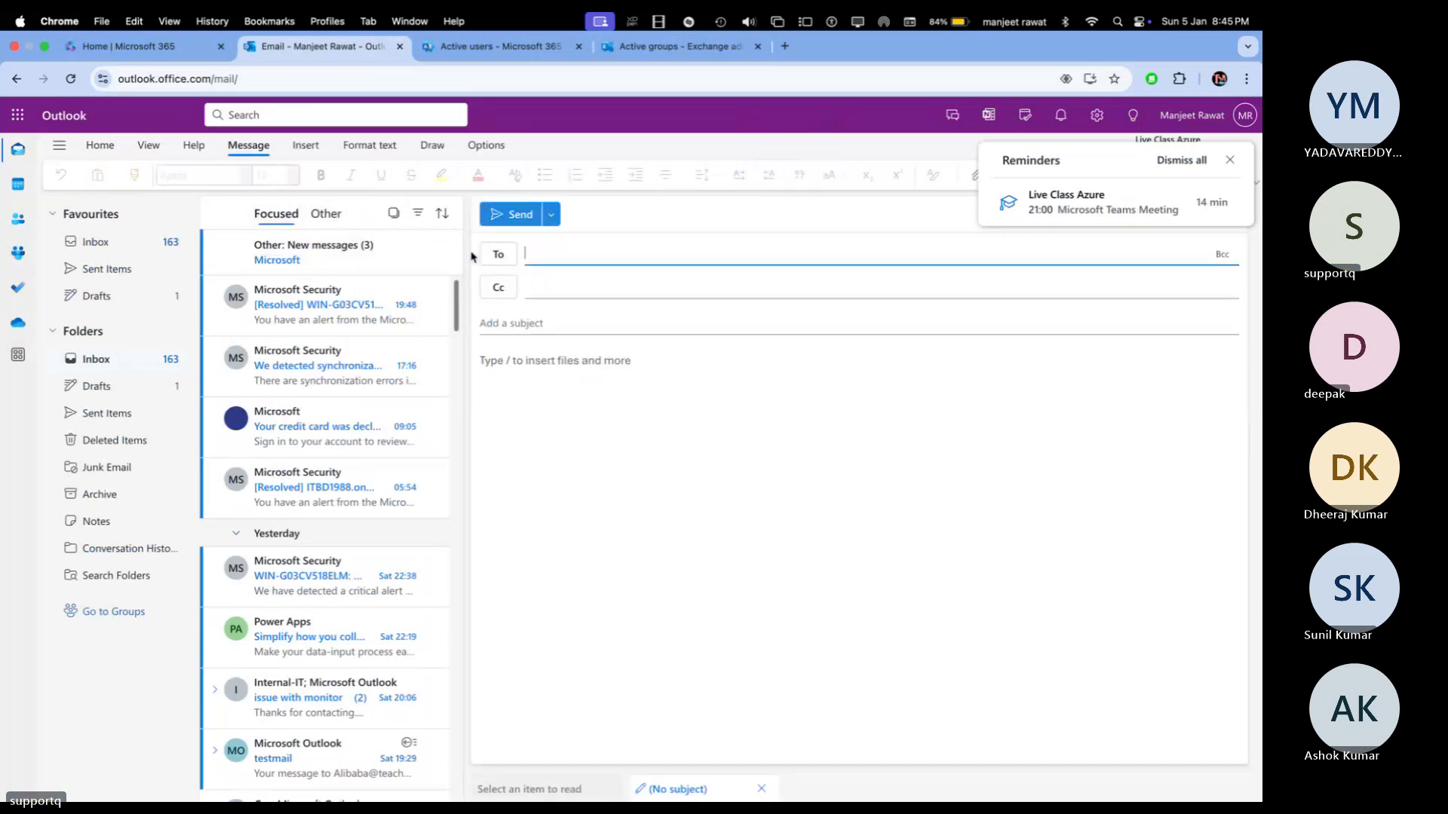
key("super+v")
left_click(529, 315)
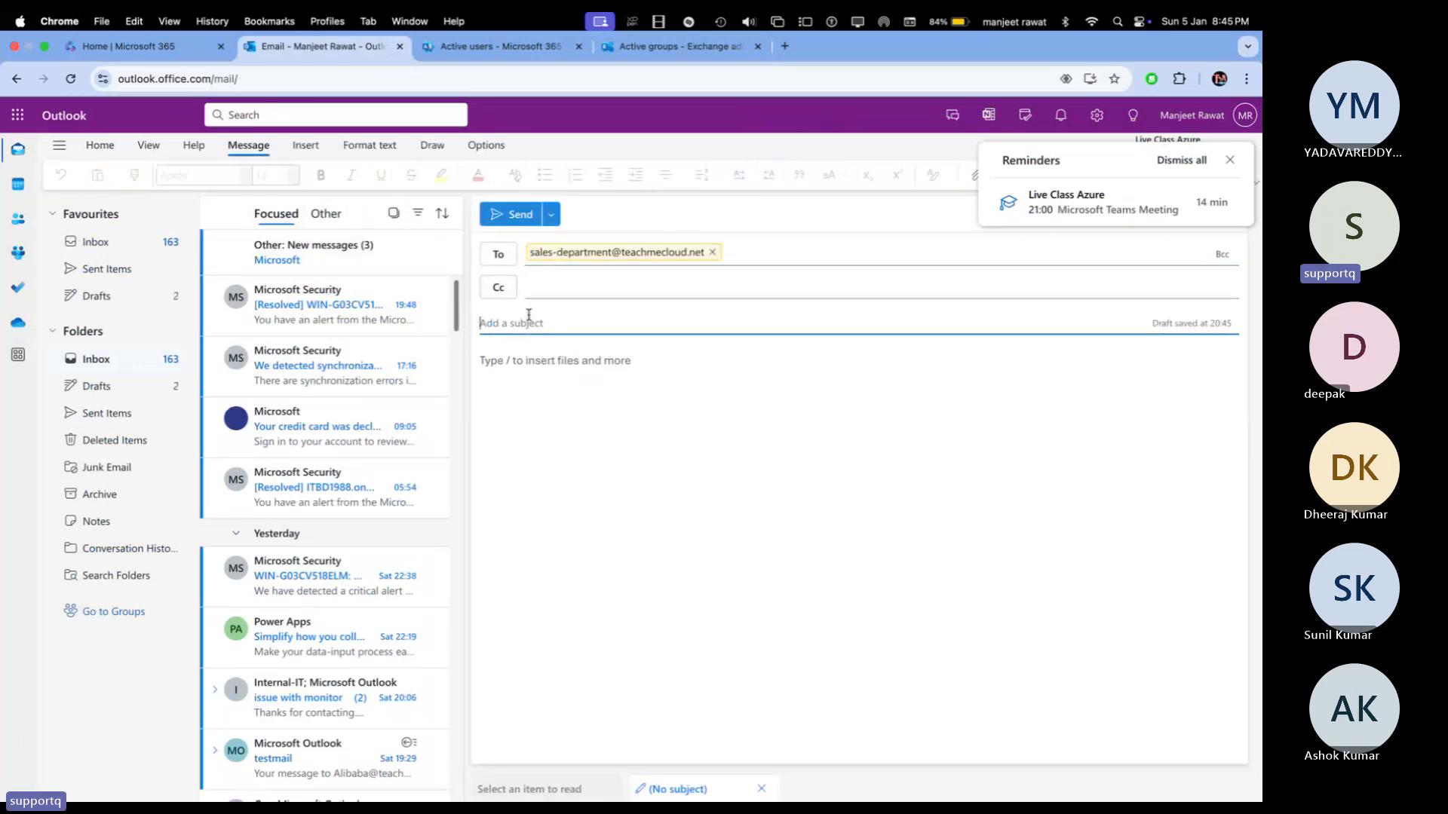
type("Test Enai")
key("BackSpace")
key("BackSpace")
key("BackSpace")
type("mail")
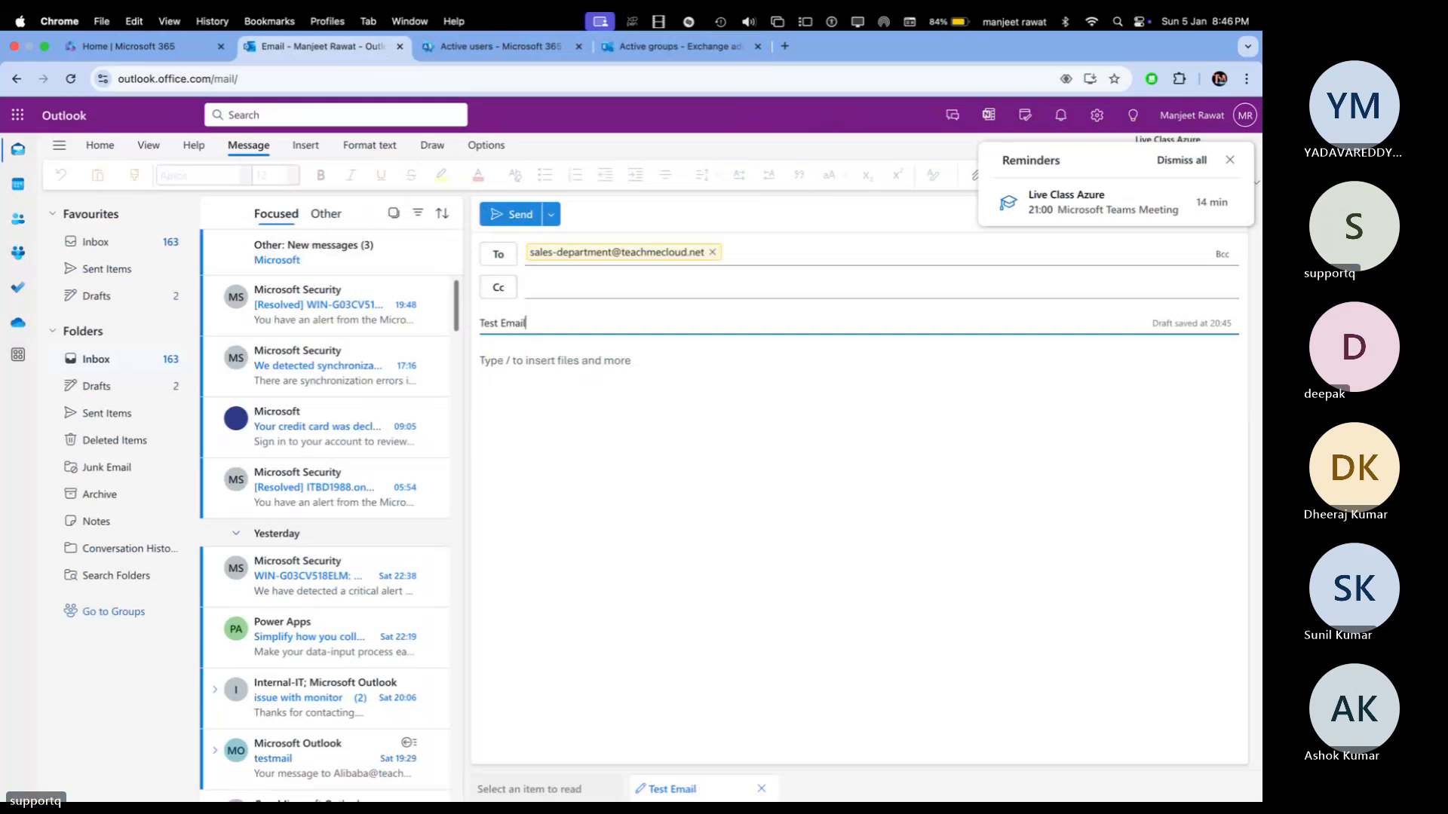
type(" for M365")
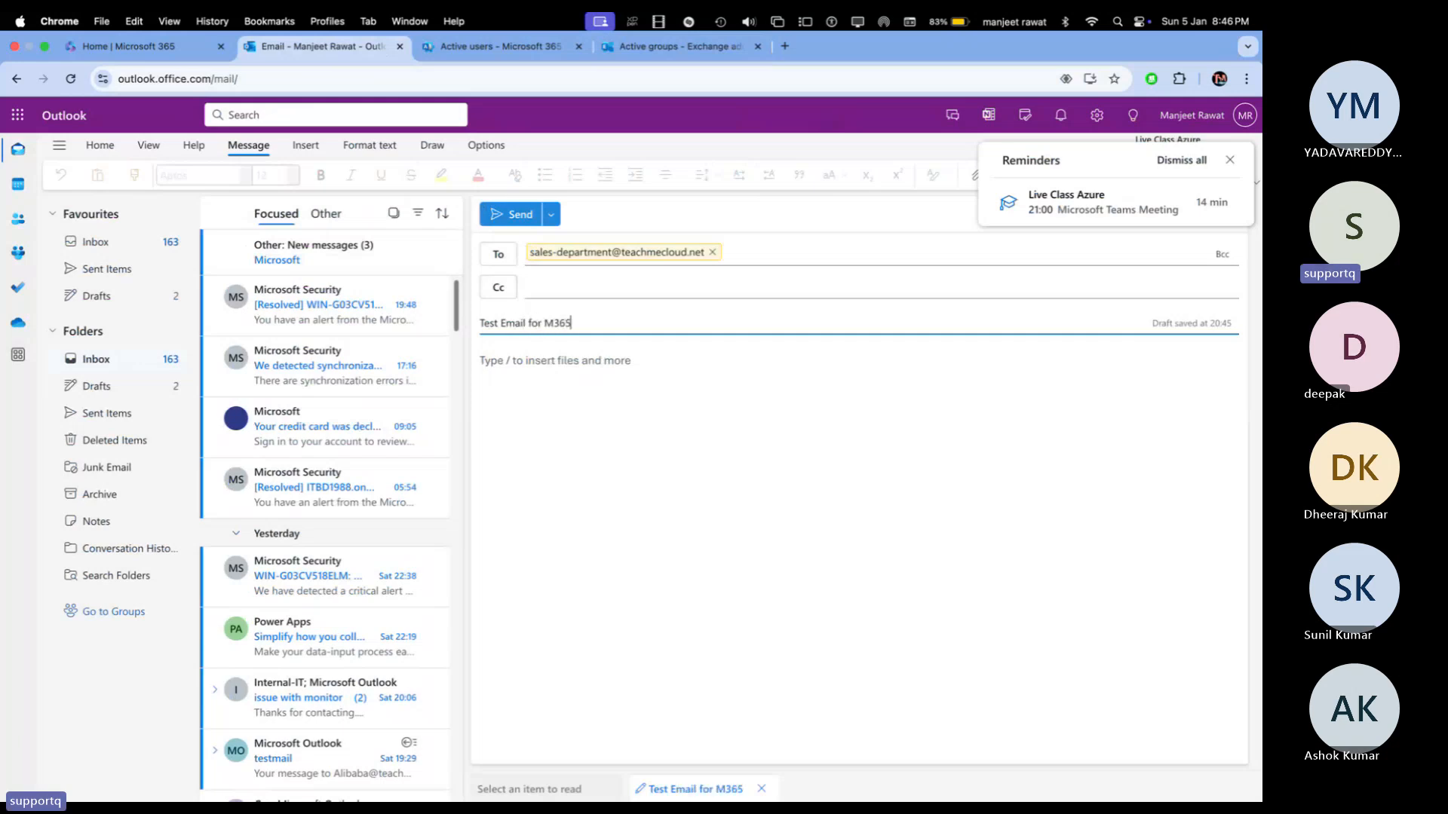
type(" Group")
left_click(483, 360)
type("This")
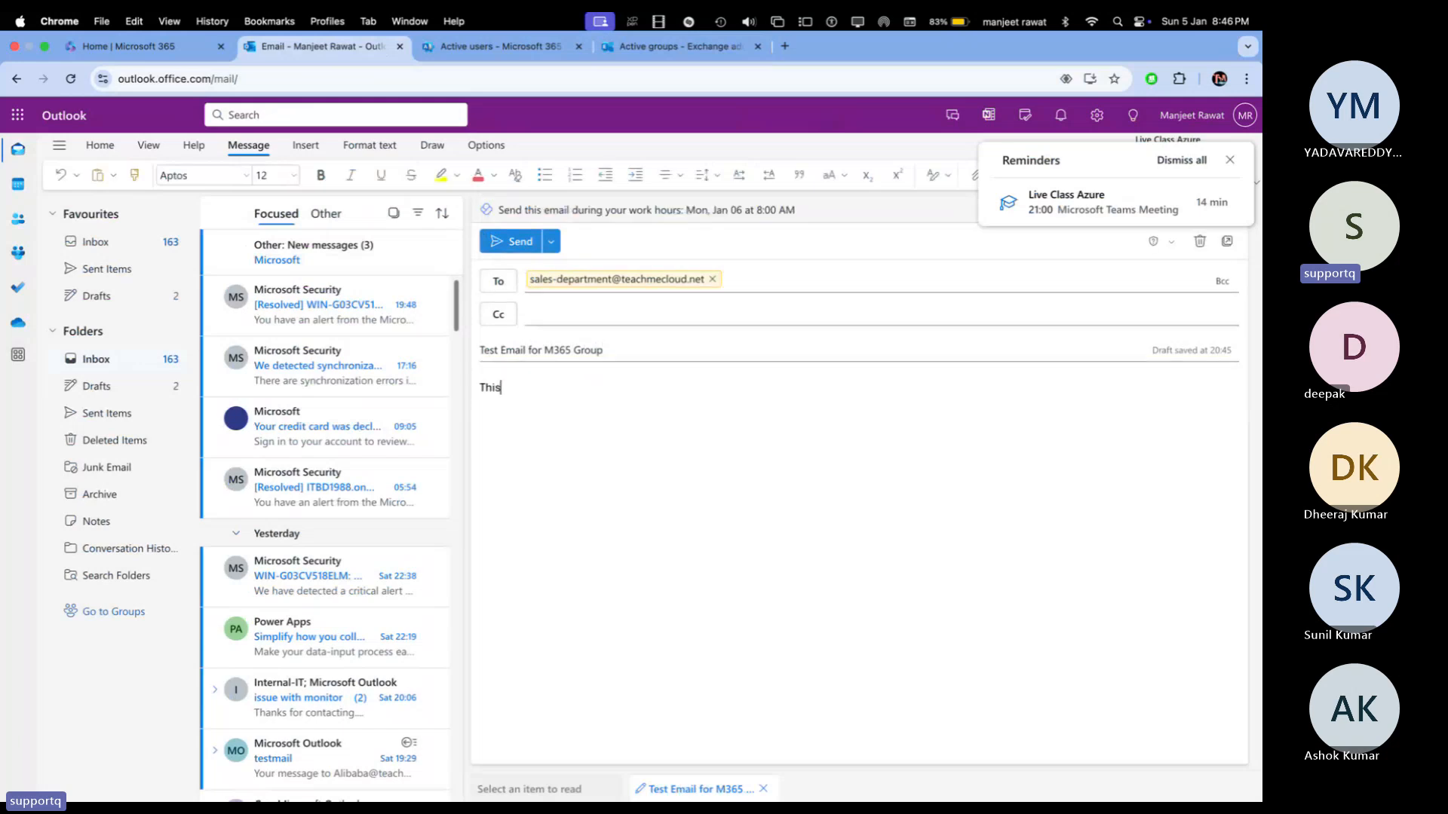
type(" is test email for ")
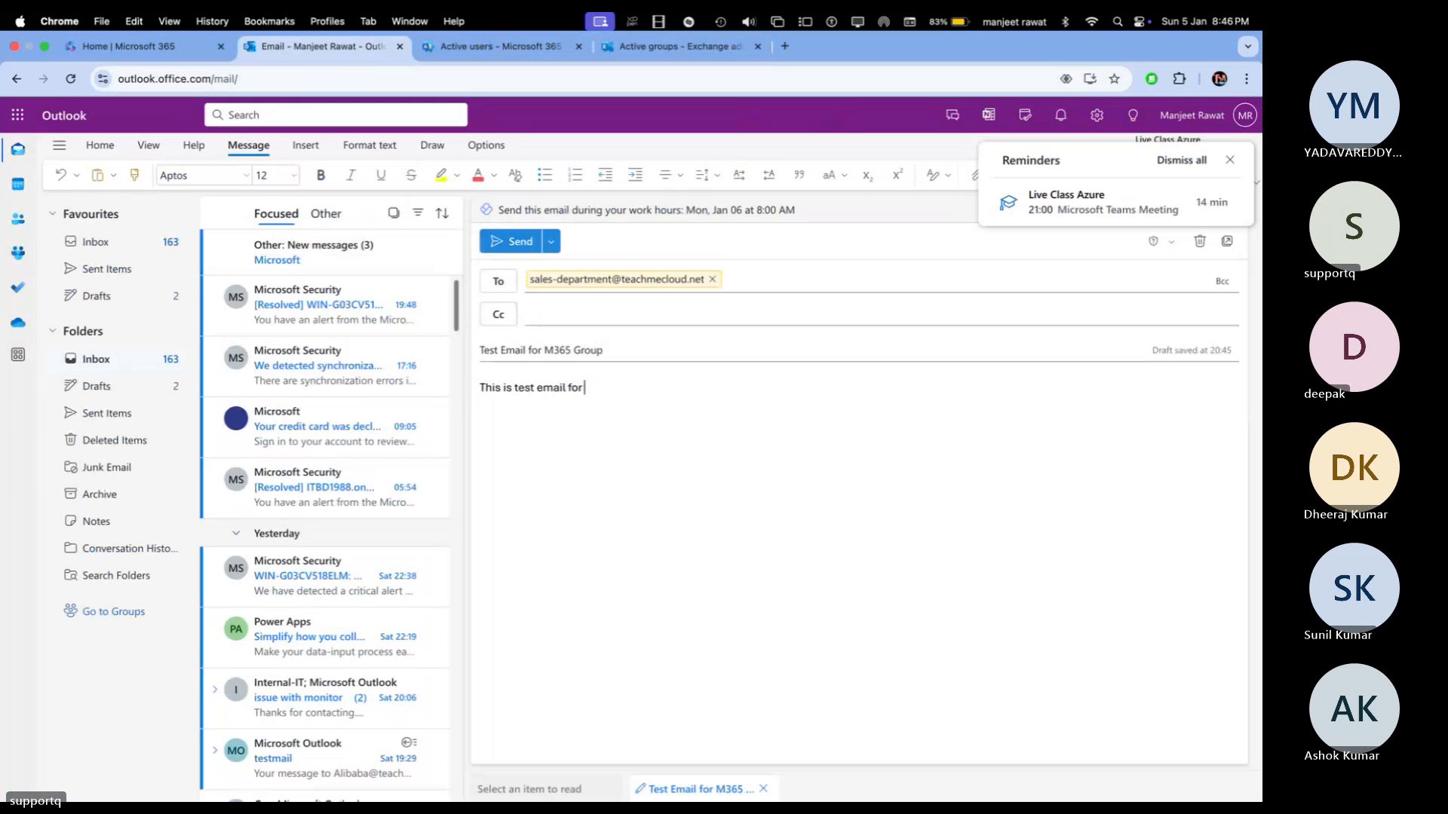
type("ms3")
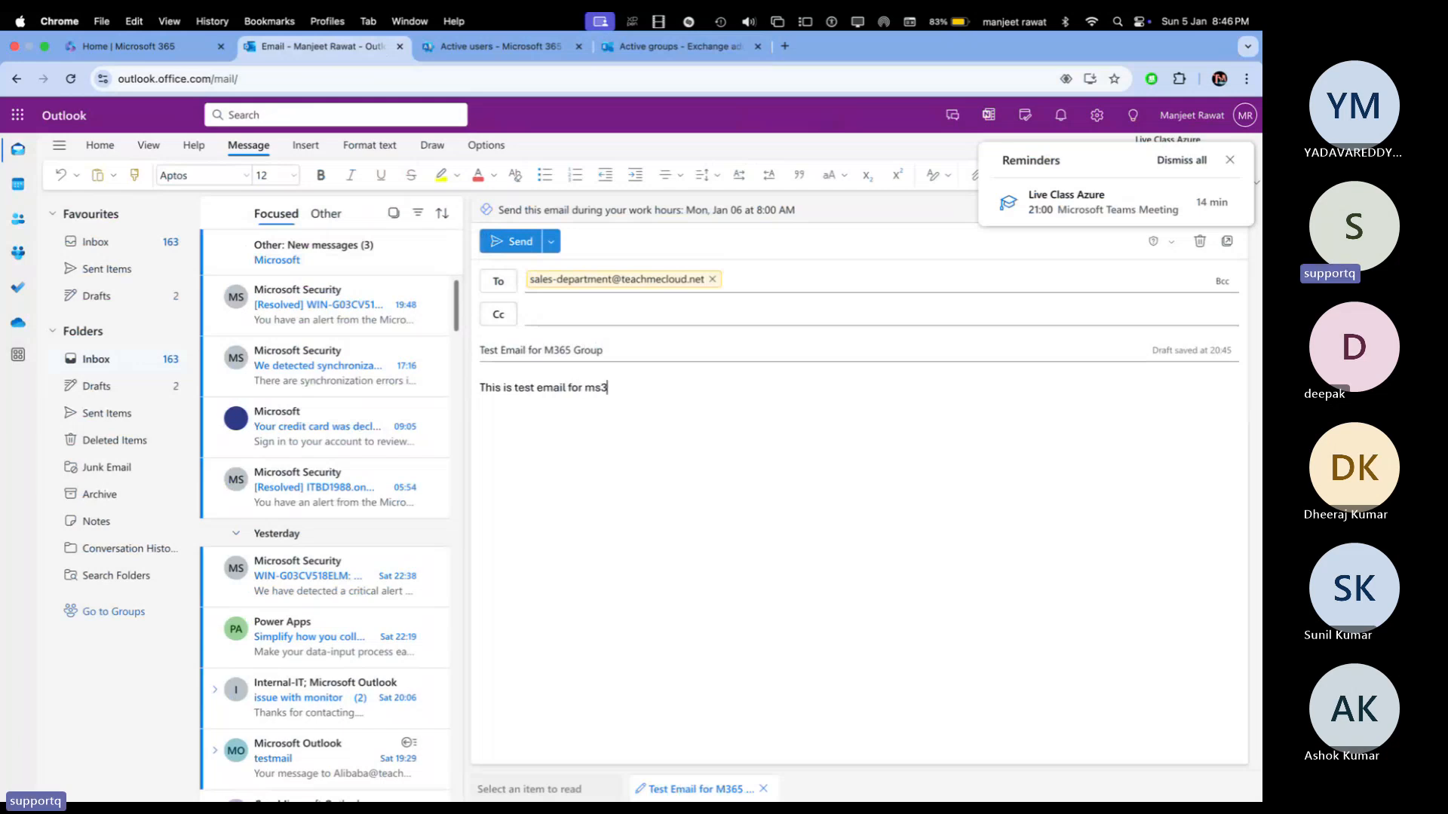
type("65 group .....")
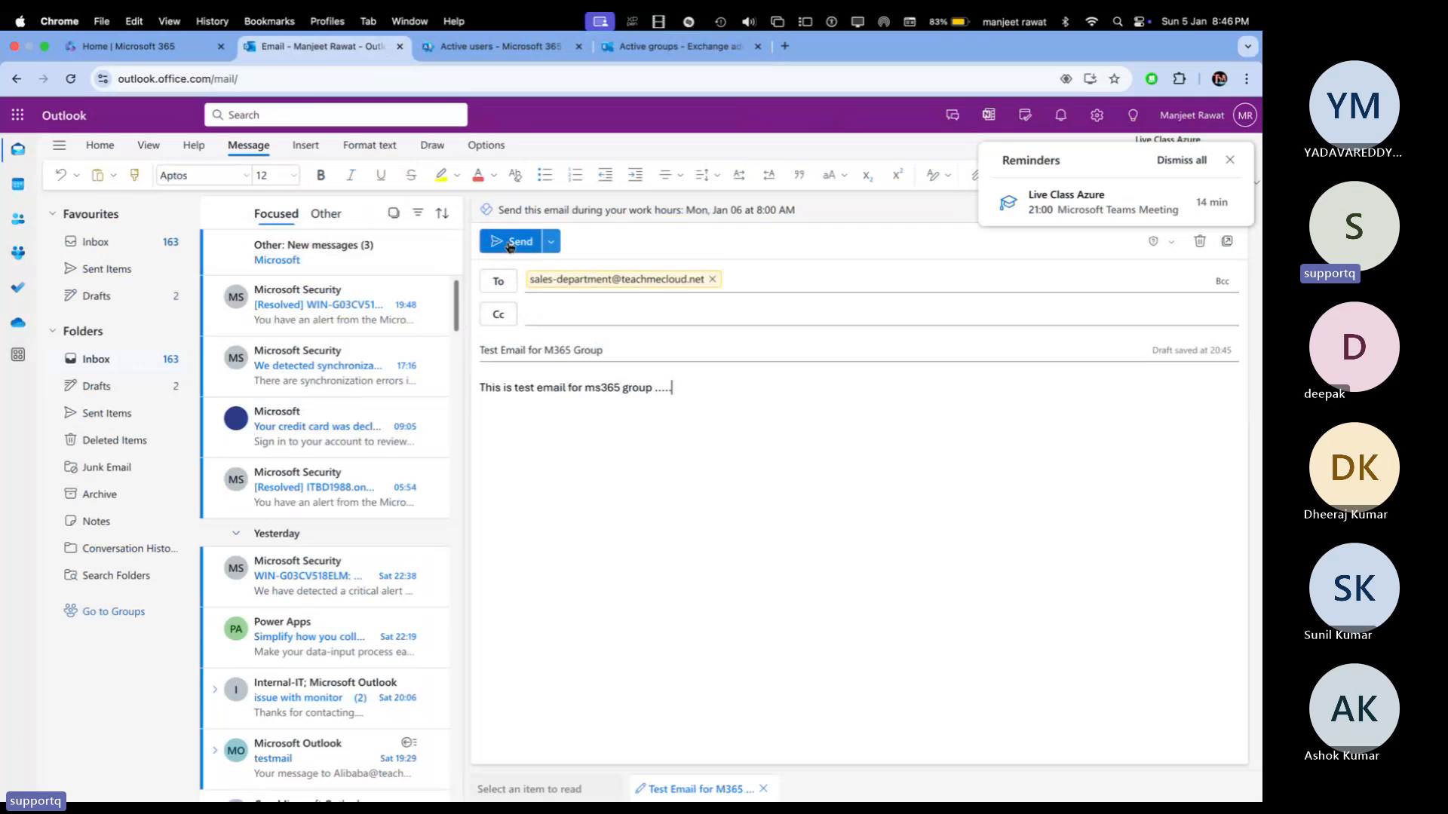
left_click(511, 242)
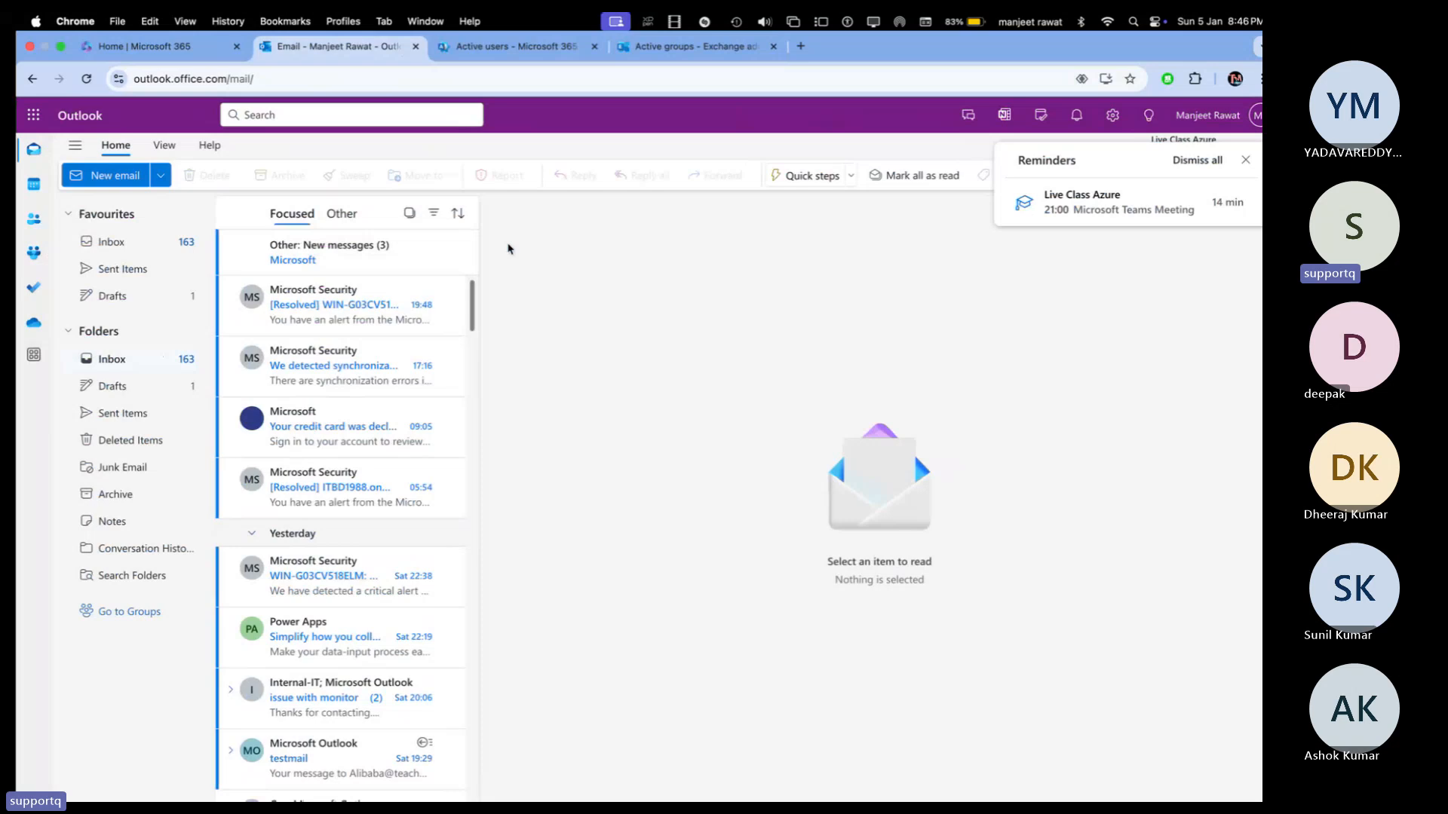
Step: In the member's reloaded Outlook, open Groups and read the Test Email for M365 Group message
key("super+Tab")
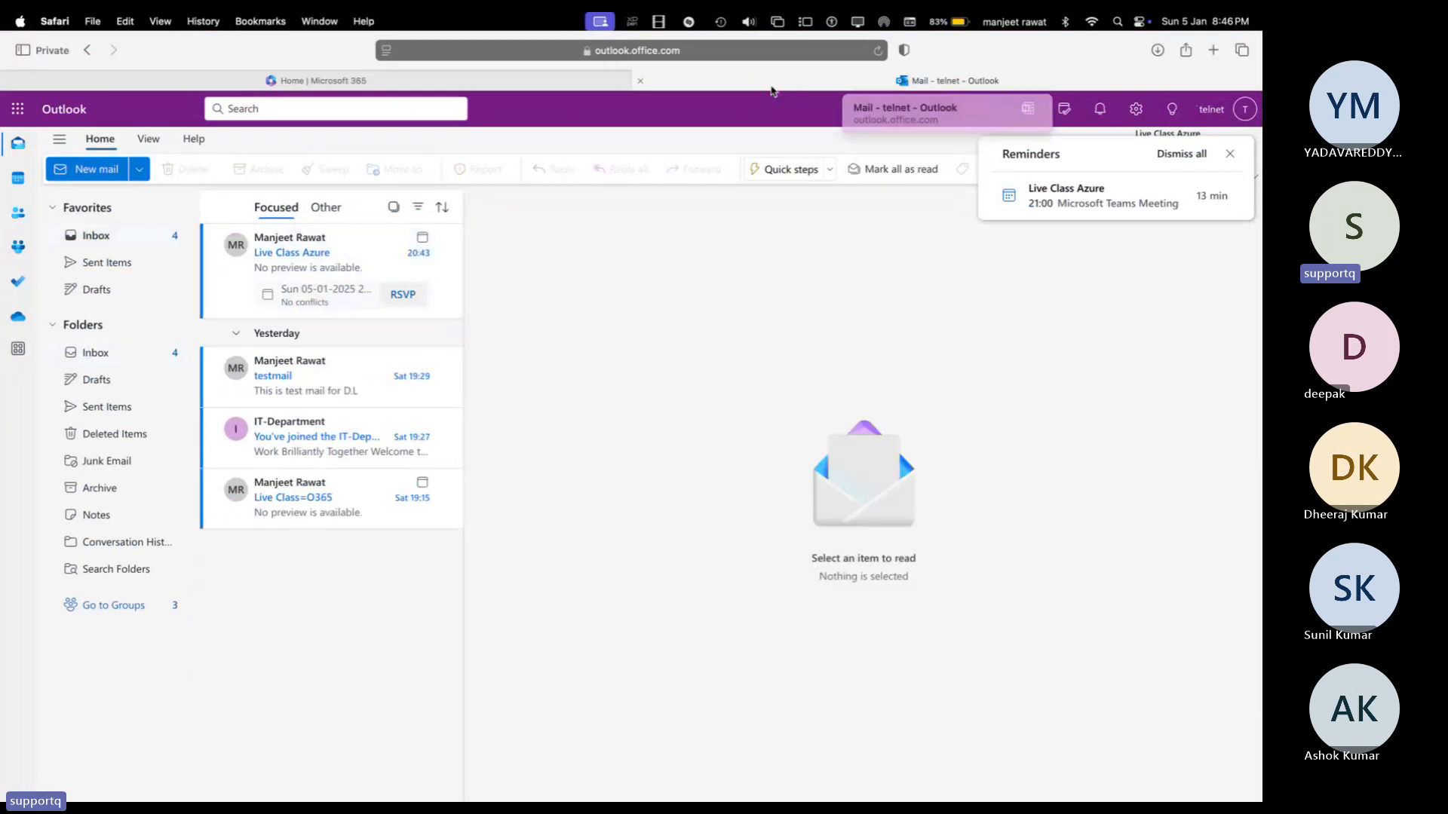
left_click(877, 53)
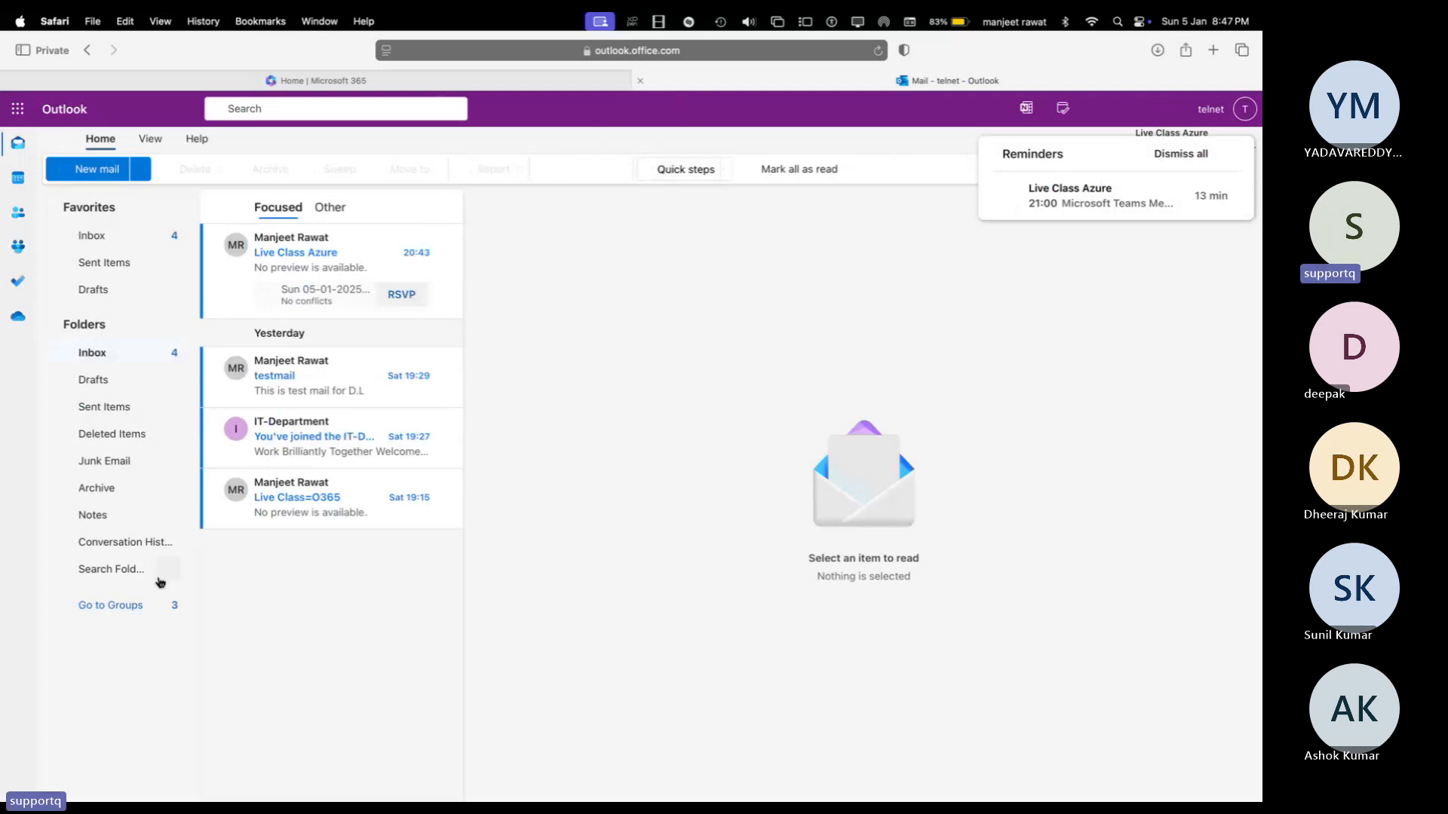
left_click(132, 604)
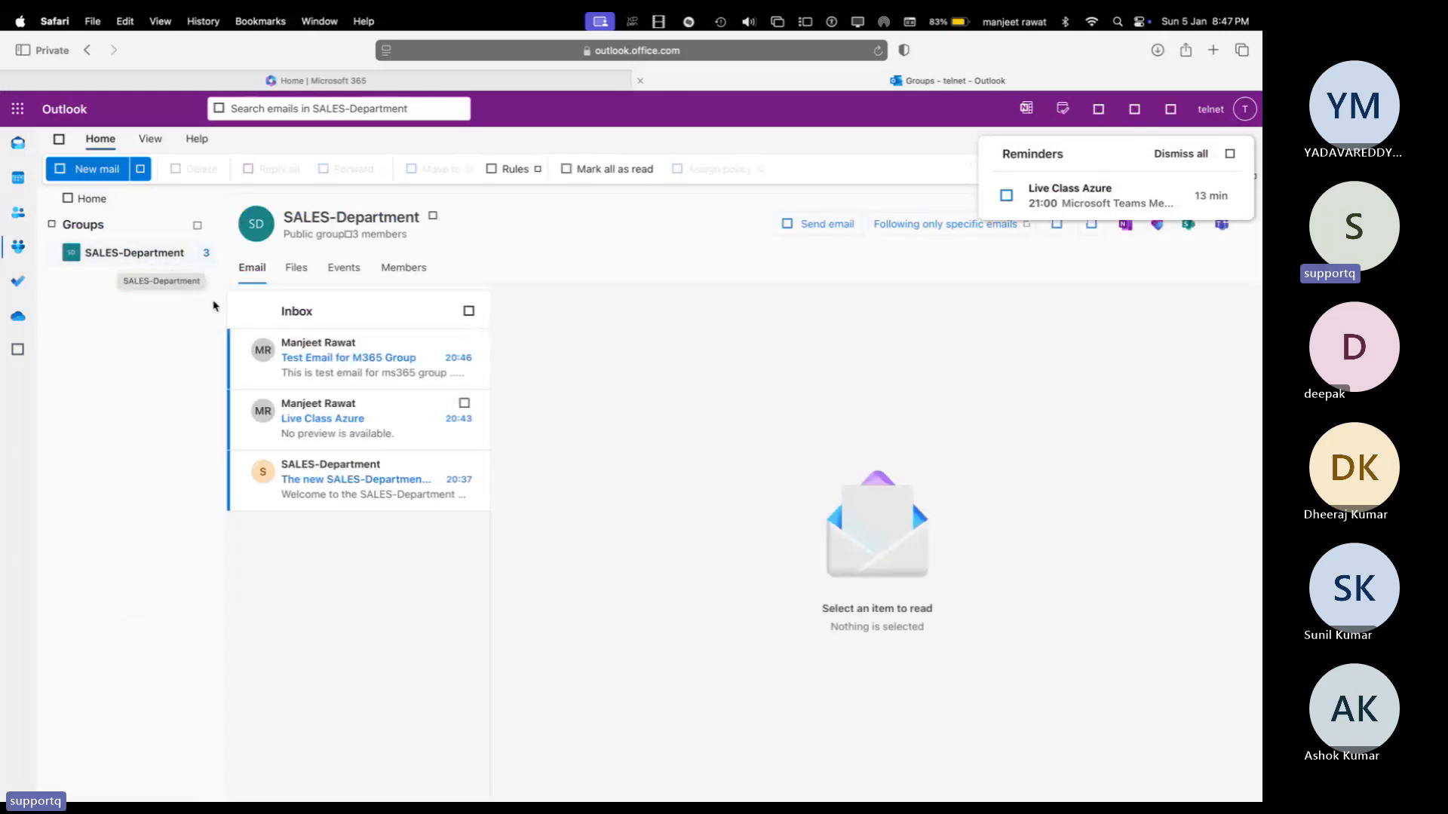
left_click(321, 367)
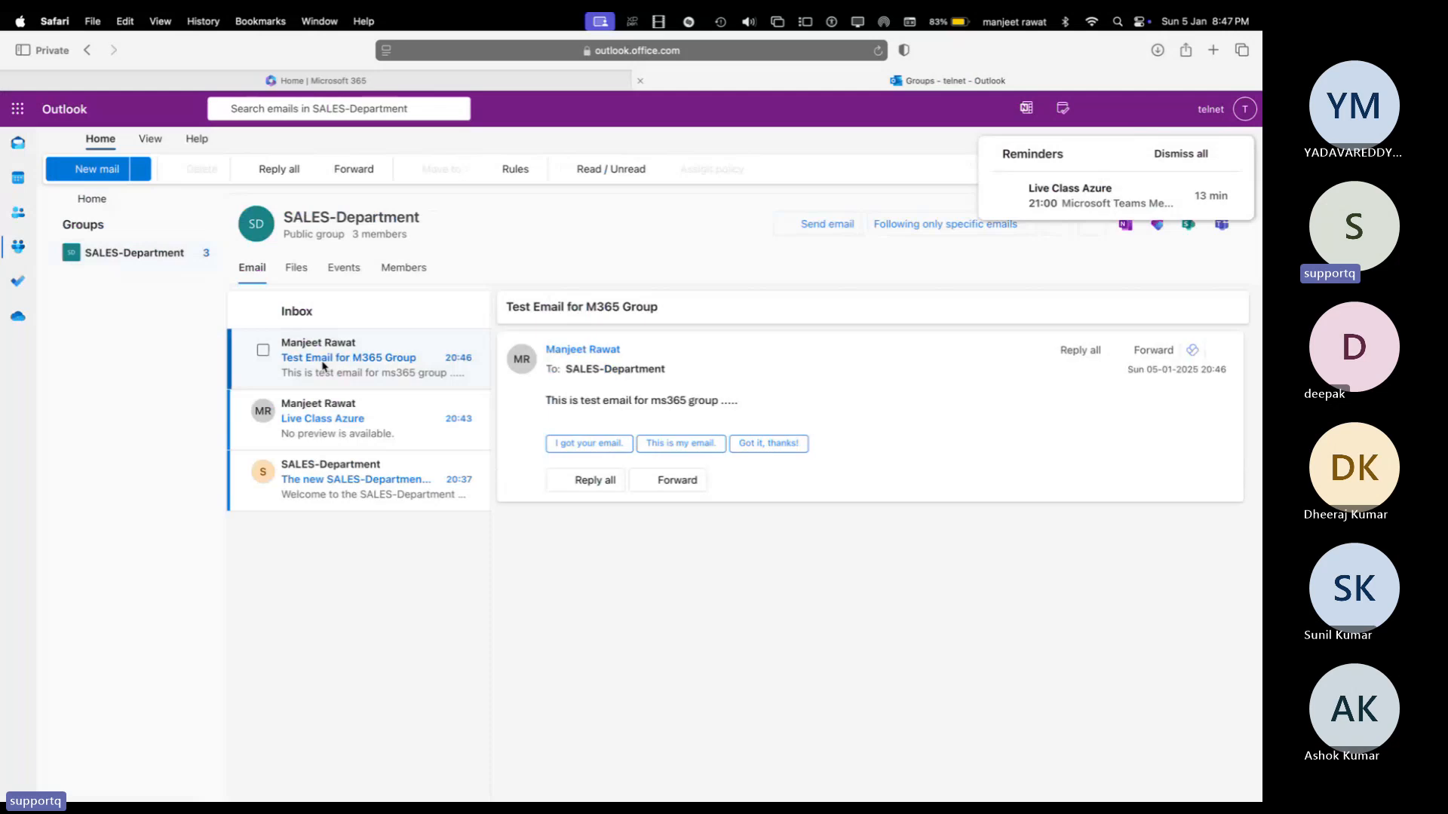
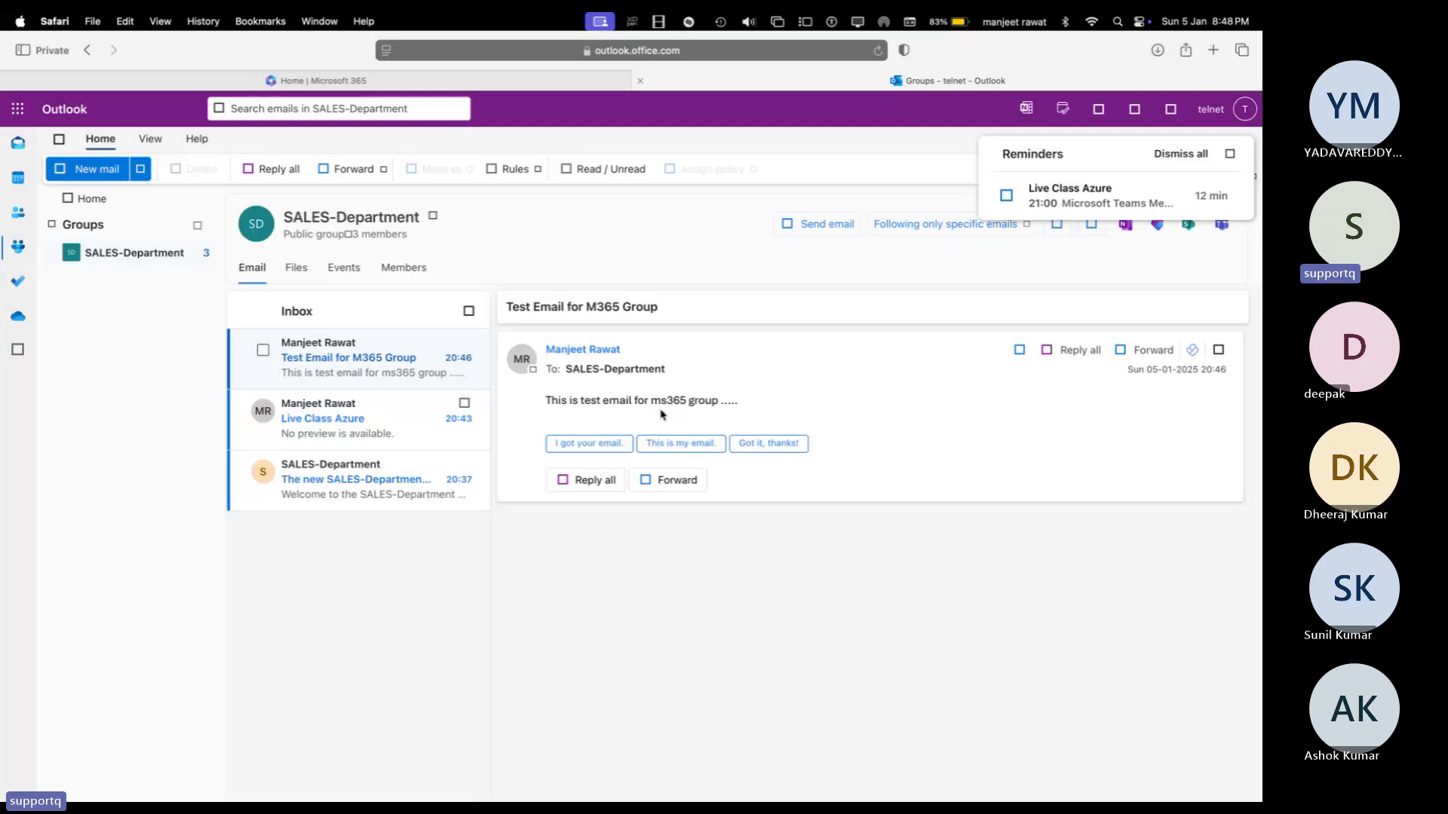
Step: Swipe desktop spaces past Outlook to the OneNote whiteboard of Exchange admin notes
key("ctrl+Right")
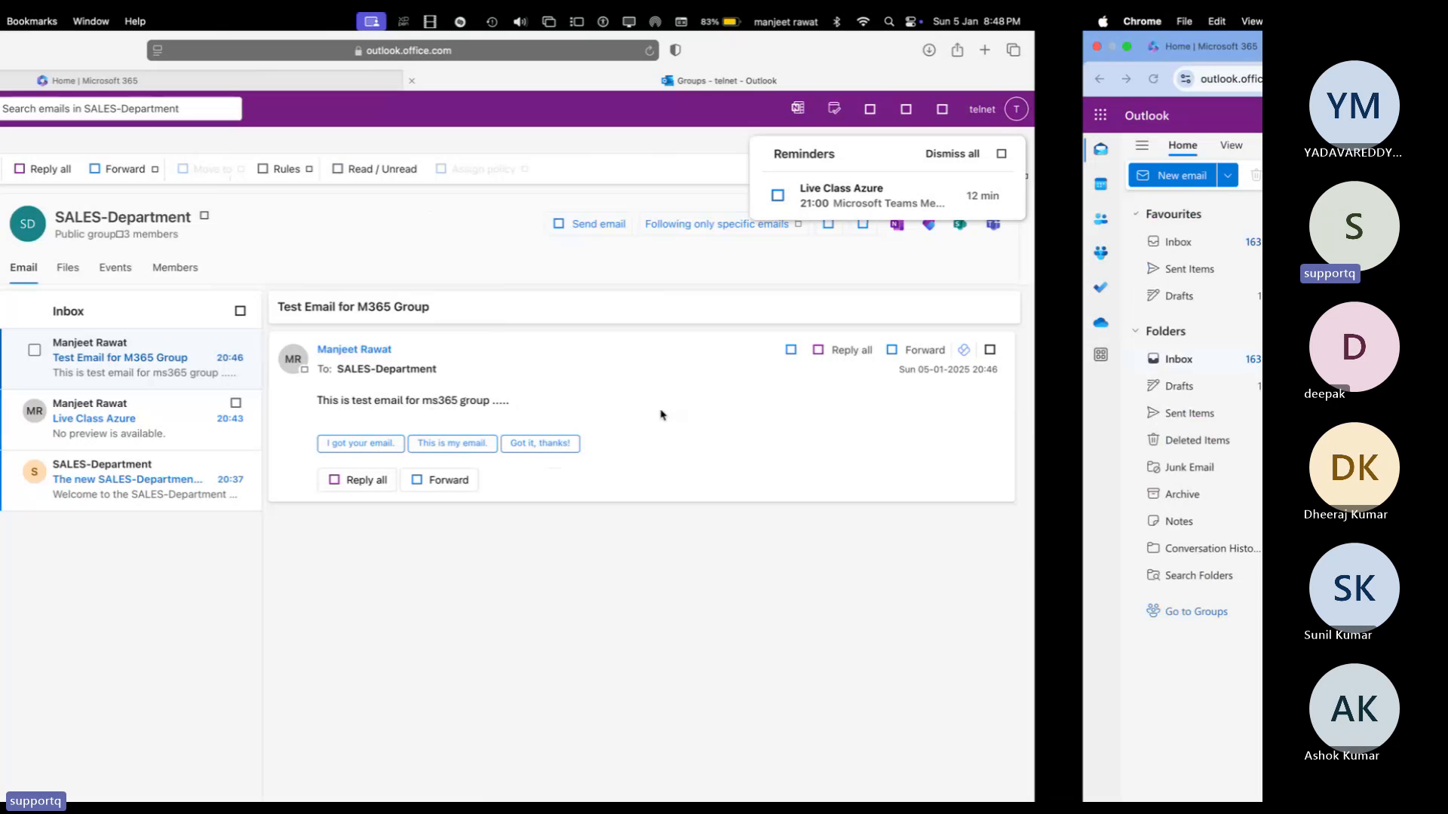
key("ctrl+Right")
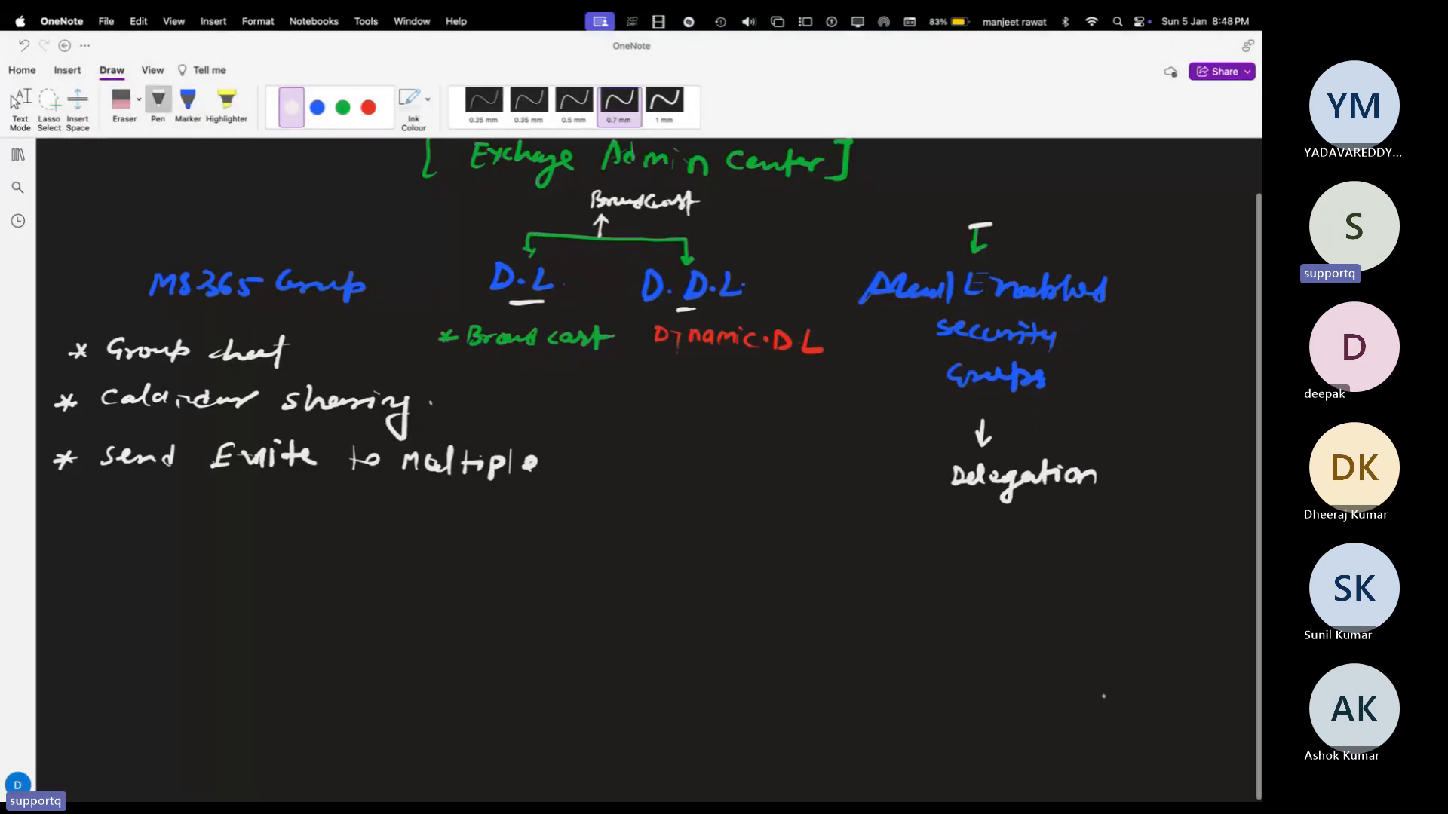
Step: On a blank area, handwrite the distribution list address in green and box it
scroll(1135, 720, "down", 5)
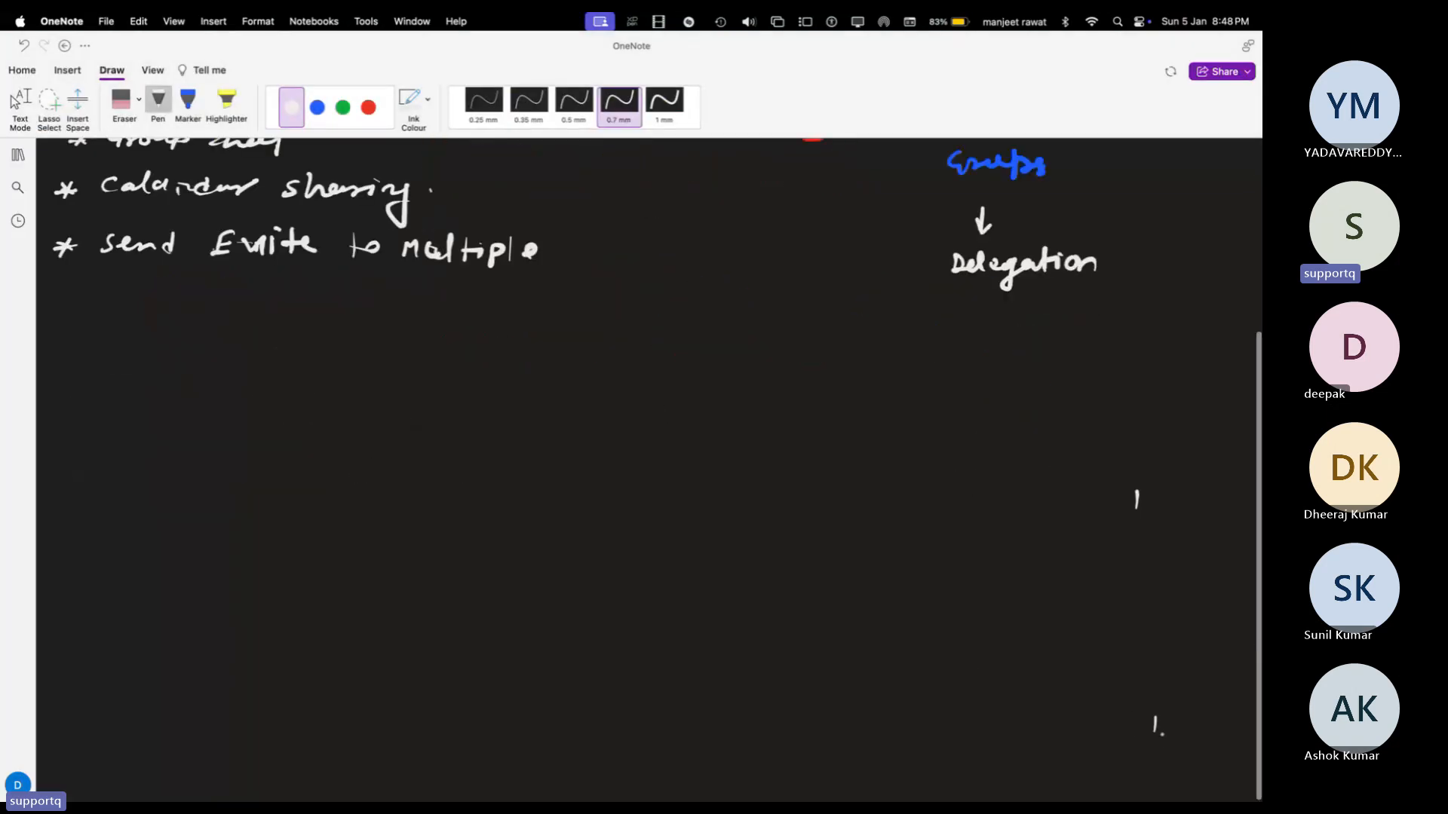
scroll(1043, 641, "down", 4)
left_click(338, 118)
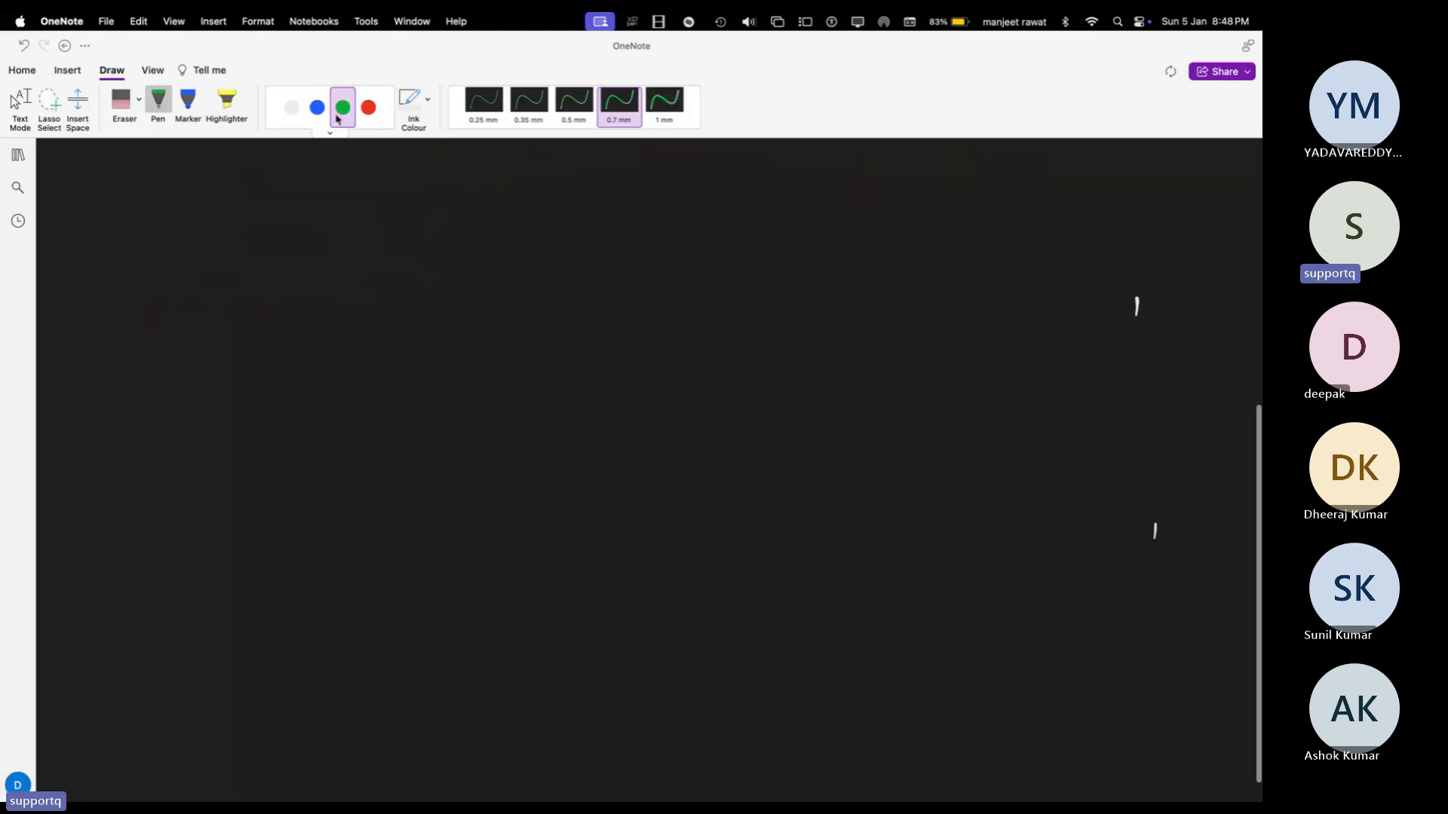
mouse_move(263, 300)
left_mouse_down()
mouse_move(266, 287)
mouse_move(389, 294)
mouse_move(423, 277)
left_mouse_up()
left_click(415, 287)
left_click_drag(413, 278, 475, 289)
mouse_move(484, 273)
left_mouse_down()
mouse_move(496, 293)
mouse_move(554, 281)
mouse_move(545, 290)
left_mouse_up()
mouse_move(558, 274)
left_mouse_down()
mouse_move(558, 289)
mouse_move(593, 289)
left_mouse_up()
left_click_drag(602, 283, 665, 293)
left_click(622, 287)
mouse_move(256, 263)
left_mouse_down()
mouse_move(351, 317)
mouse_move(640, 324)
mouse_move(711, 303)
mouse_move(716, 256)
mouse_move(249, 260)
left_mouse_up()
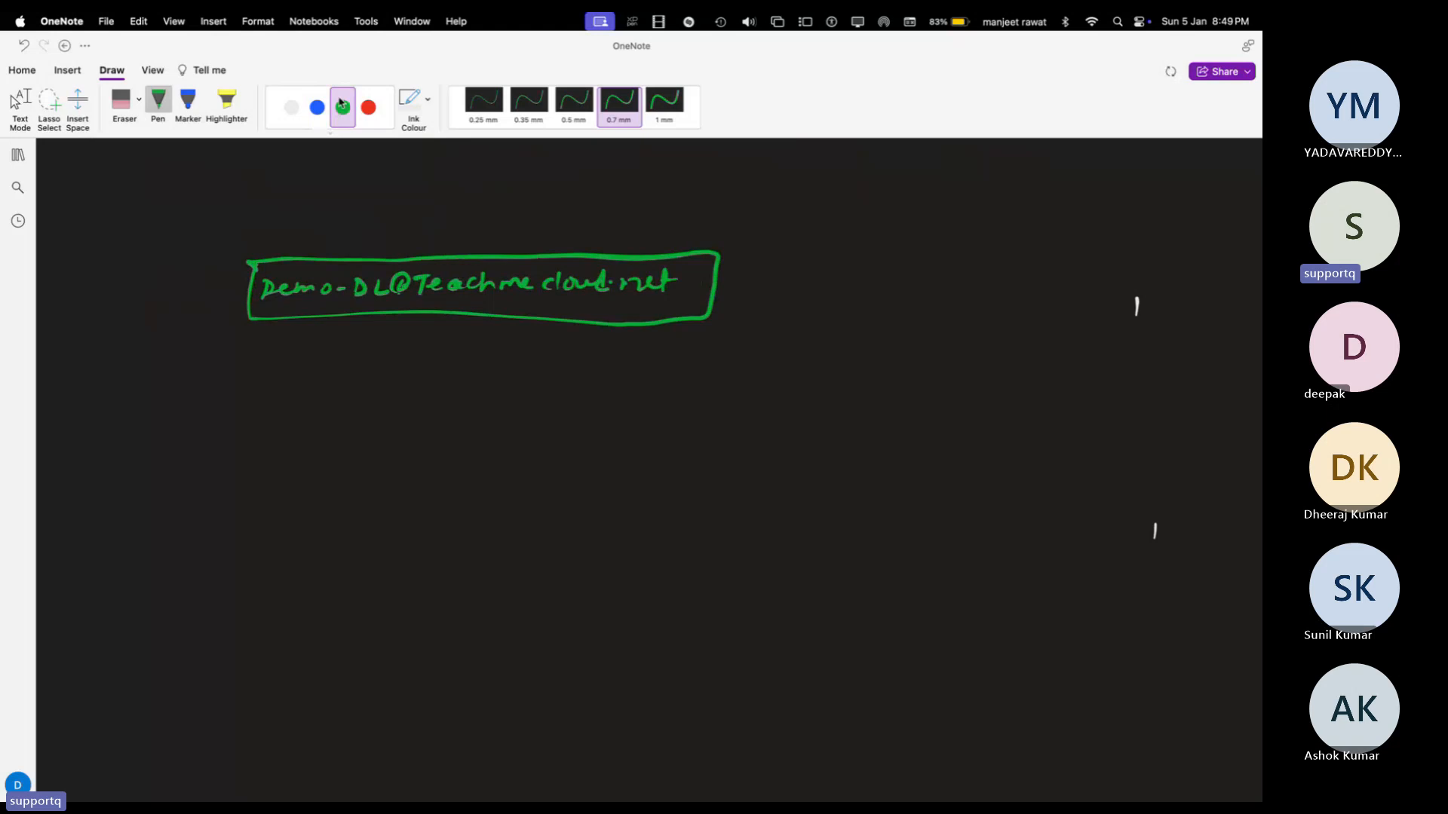
Step: Draw three white arrows from the box labelled Azure, GCP and Telnet
left_click(291, 107)
left_click_drag(719, 251, 809, 193)
left_click_drag(716, 285, 829, 283)
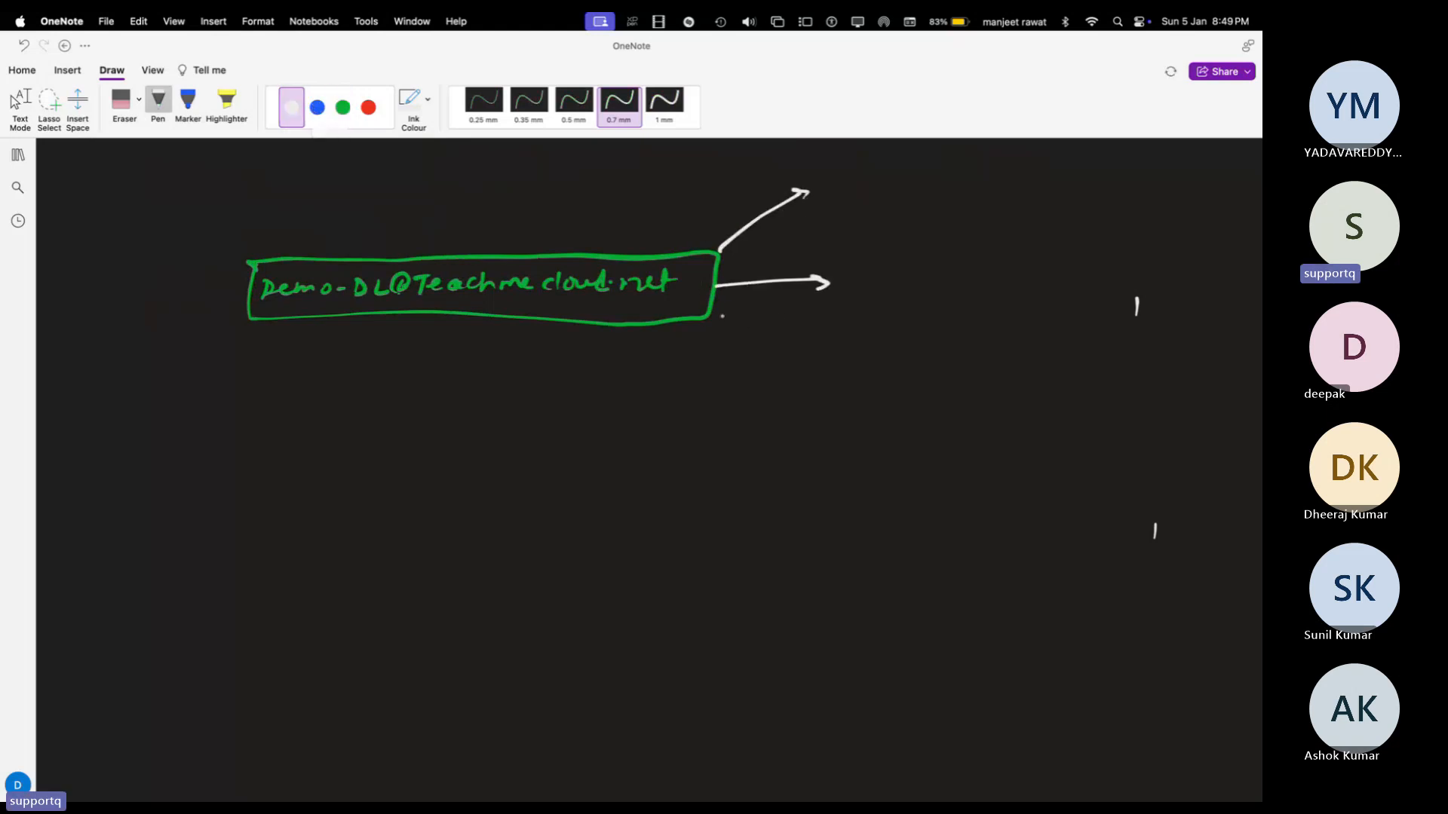
mouse_move(705, 314)
left_mouse_down()
mouse_move(839, 373)
mouse_move(828, 380)
left_mouse_up()
mouse_move(832, 201)
left_mouse_down()
mouse_move(889, 188)
mouse_move(920, 197)
mouse_move(876, 202)
mouse_move(940, 202)
left_mouse_up()
mouse_move(865, 267)
left_mouse_down()
mouse_move(868, 291)
mouse_move(895, 287)
left_mouse_up()
mouse_move(902, 272)
left_mouse_down()
mouse_move(916, 272)
mouse_move(906, 292)
left_mouse_up()
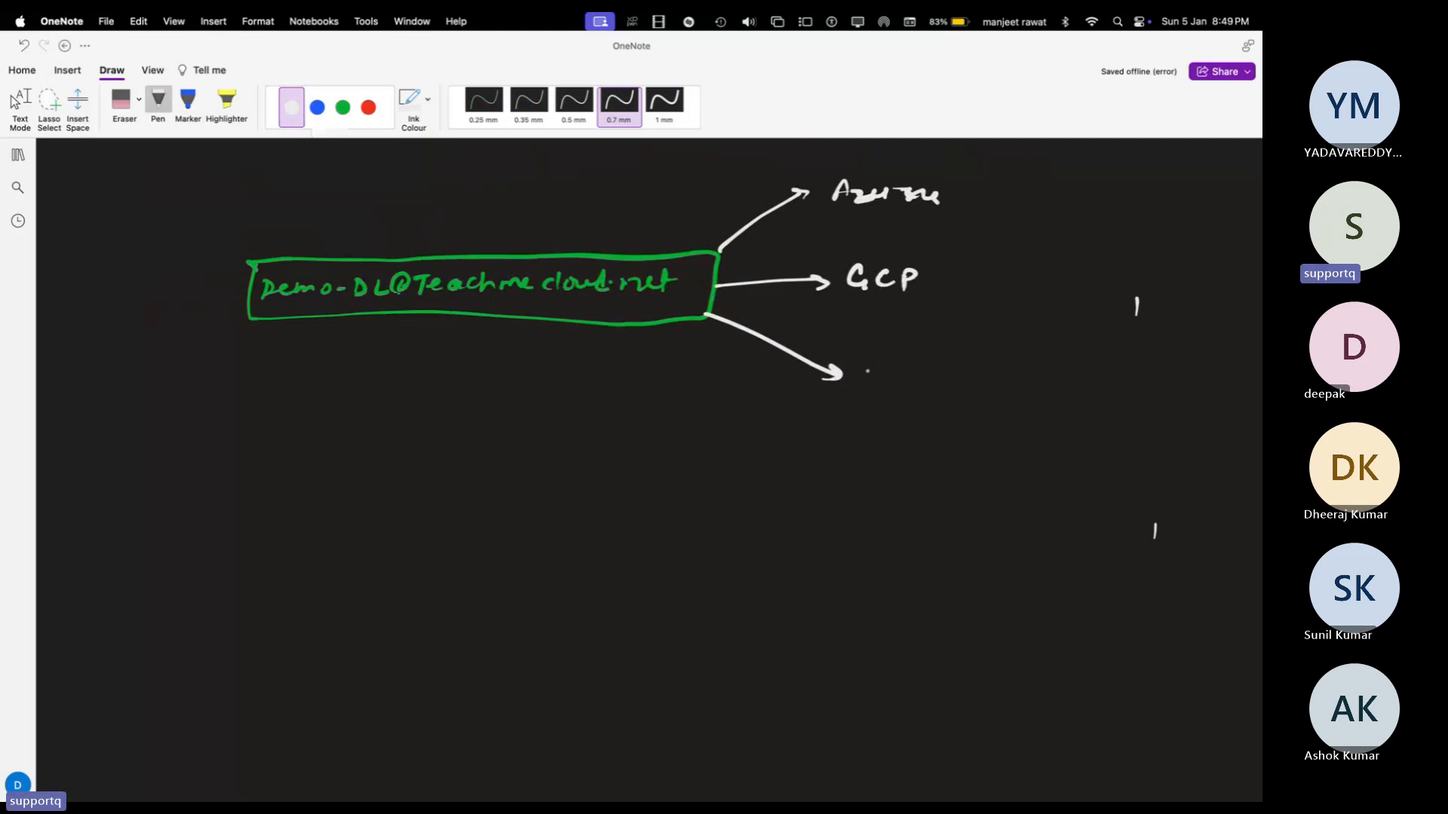
mouse_move(867, 367)
left_mouse_down()
mouse_move(868, 384)
mouse_move(890, 372)
left_mouse_up()
mouse_move(893, 356)
left_mouse_down()
mouse_move(900, 382)
mouse_move(932, 370)
left_mouse_up()
mouse_move(938, 354)
left_mouse_down()
mouse_move(940, 380)
mouse_move(950, 364)
left_mouse_up()
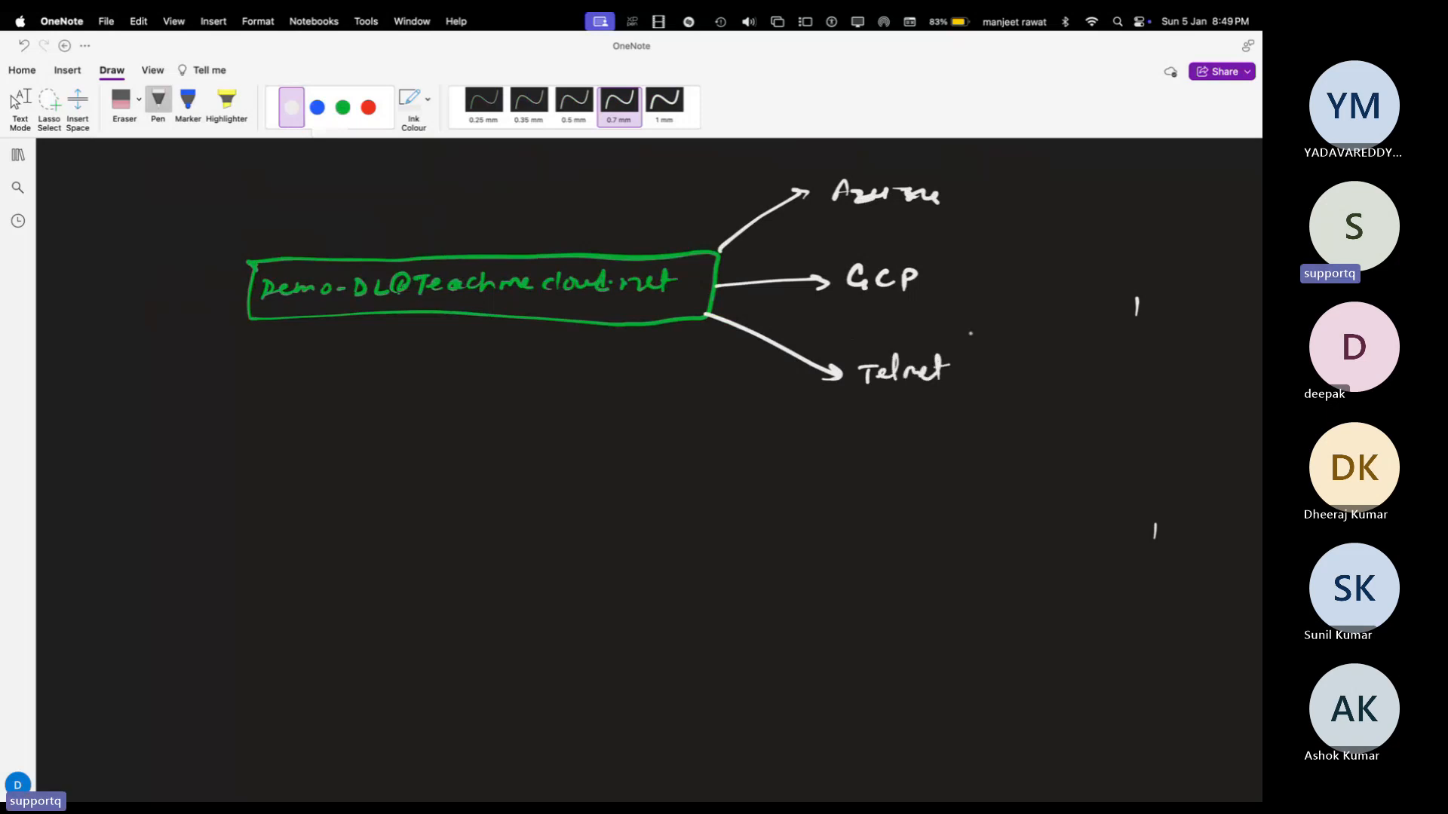
left_click(342, 107)
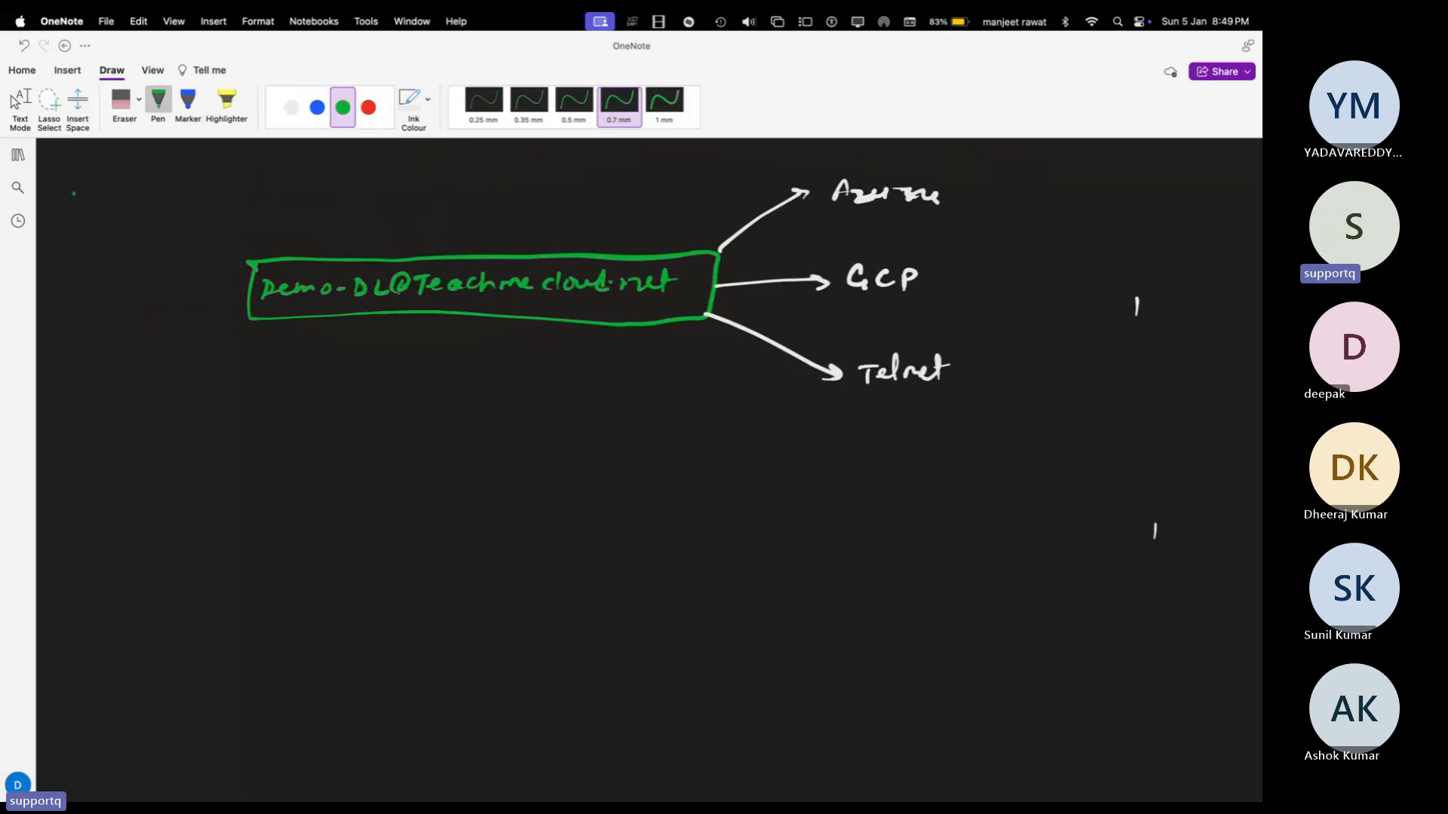
Step: Add a red sender address pointing at the list box, with a boxed green message sketch below
left_click(369, 107)
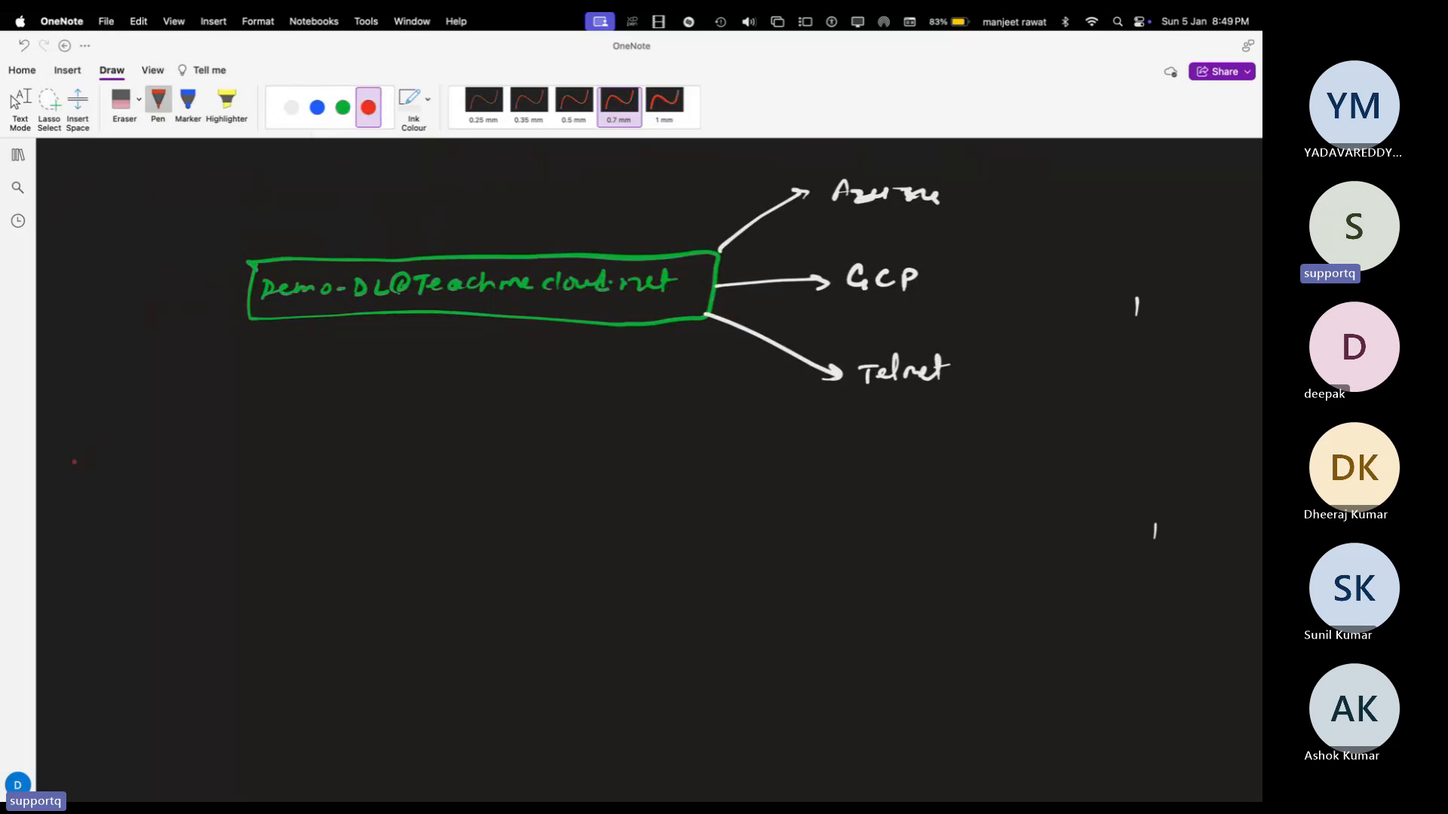
mouse_move(64, 458)
left_mouse_down()
mouse_move(138, 447)
mouse_move(126, 432)
mouse_move(132, 457)
mouse_move(226, 428)
mouse_move(241, 446)
mouse_move(403, 448)
mouse_move(459, 324)
mouse_move(477, 332)
left_mouse_up()
left_click(342, 107)
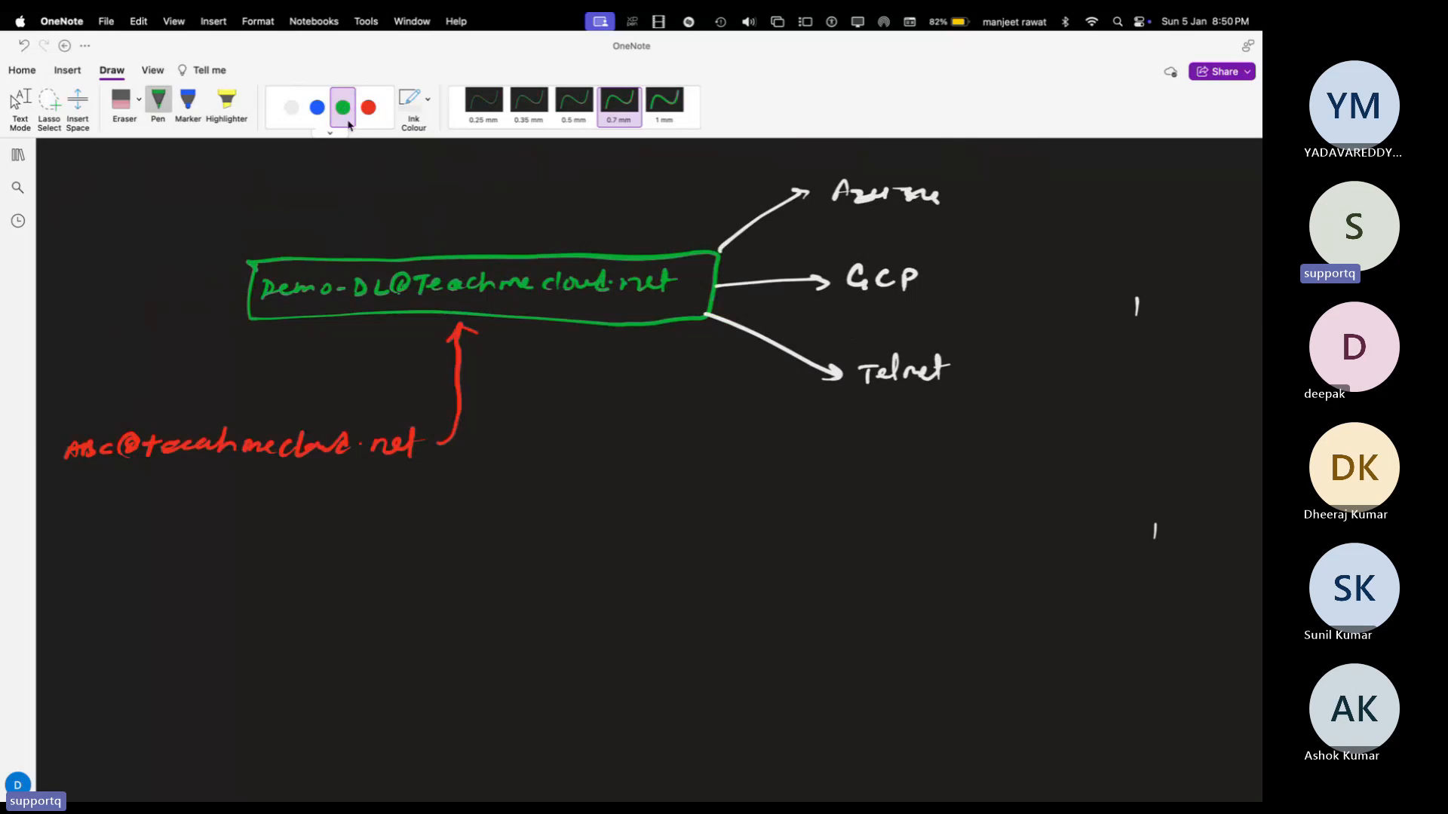
left_click_drag(143, 491, 206, 490)
left_click_drag(217, 490, 236, 489)
left_click_drag(149, 522, 180, 520)
left_click_drag(202, 517, 220, 516)
left_click_drag(230, 515, 243, 516)
left_click_drag(148, 553, 172, 546)
left_click_drag(190, 549, 217, 547)
mouse_move(125, 480)
left_mouse_down()
mouse_move(123, 551)
mouse_move(151, 475)
mouse_move(273, 495)
mouse_move(190, 551)
mouse_move(116, 554)
left_mouse_up()
Step: Draw blue mailbox boxes beside Azure, GCP and Telnet
left_click(317, 107)
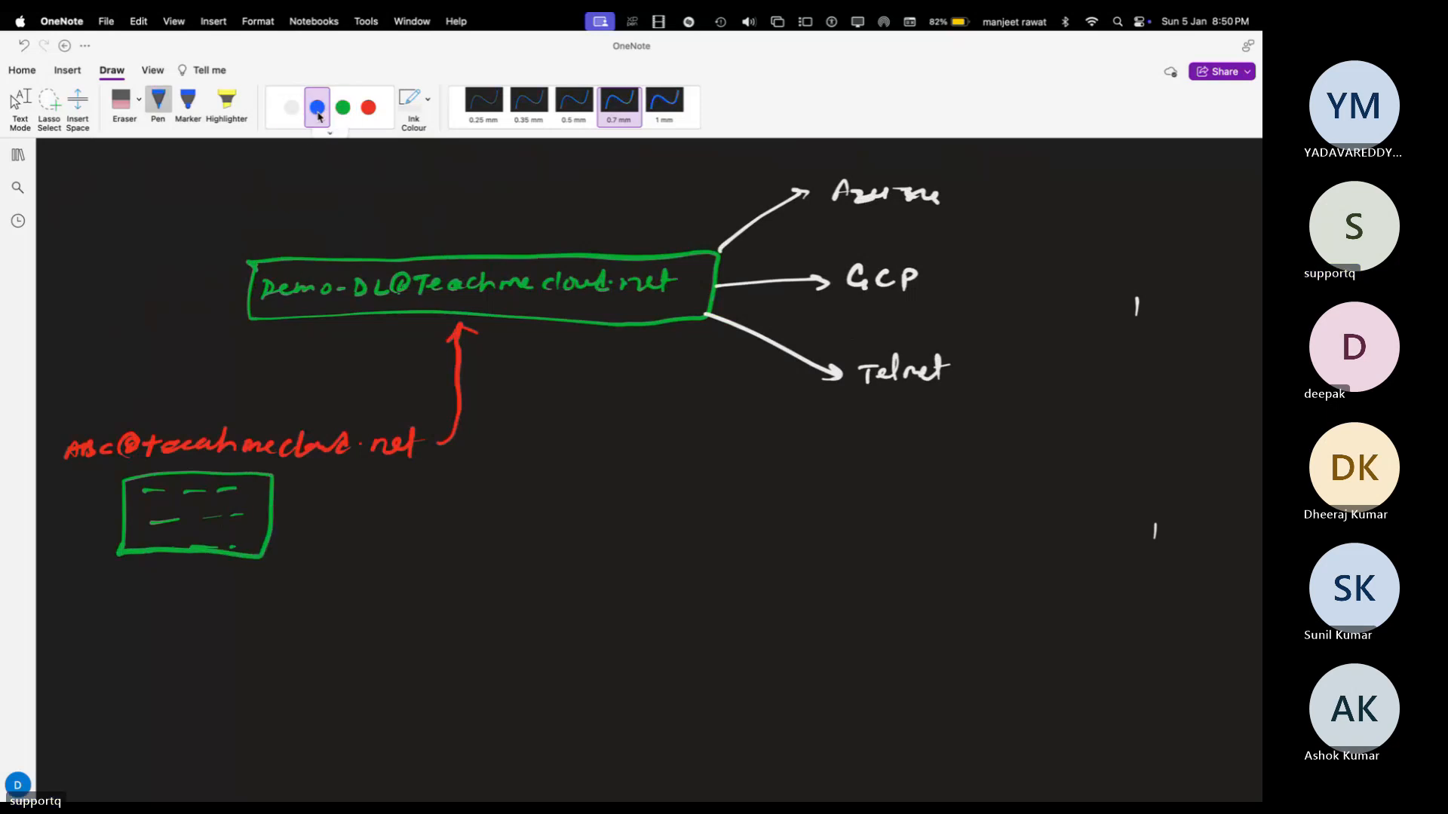
mouse_move(974, 172)
left_mouse_down()
mouse_move(973, 214)
mouse_move(1030, 169)
mouse_move(978, 213)
mouse_move(1022, 181)
left_mouse_up()
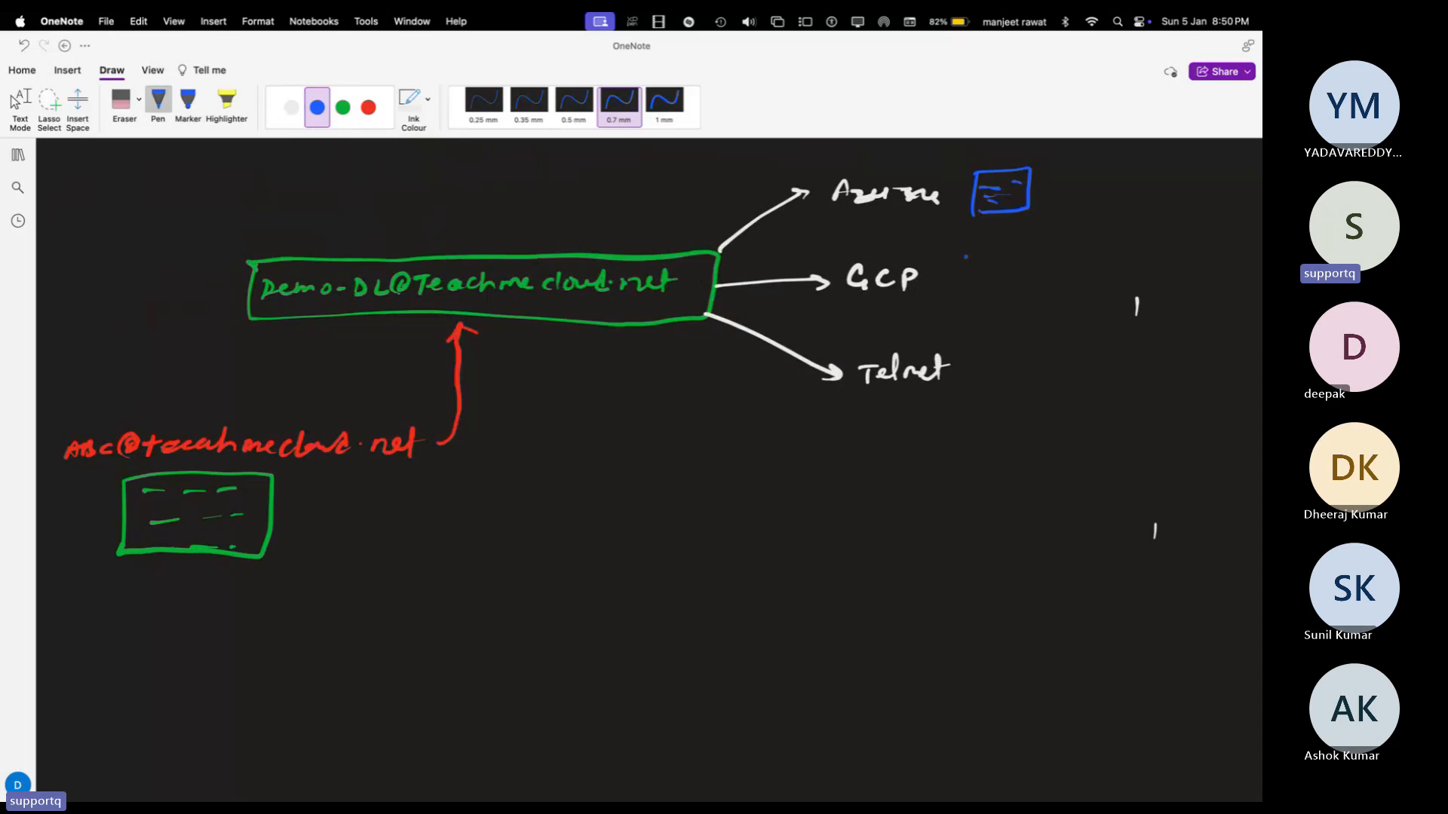
mouse_move(965, 253)
left_mouse_down()
mouse_move(965, 286)
mouse_move(992, 264)
mouse_move(991, 279)
left_mouse_up()
left_click(979, 272)
mouse_move(972, 367)
left_mouse_down()
mouse_move(971, 391)
mouse_move(1023, 378)
mouse_move(1026, 395)
mouse_move(959, 398)
left_mouse_up()
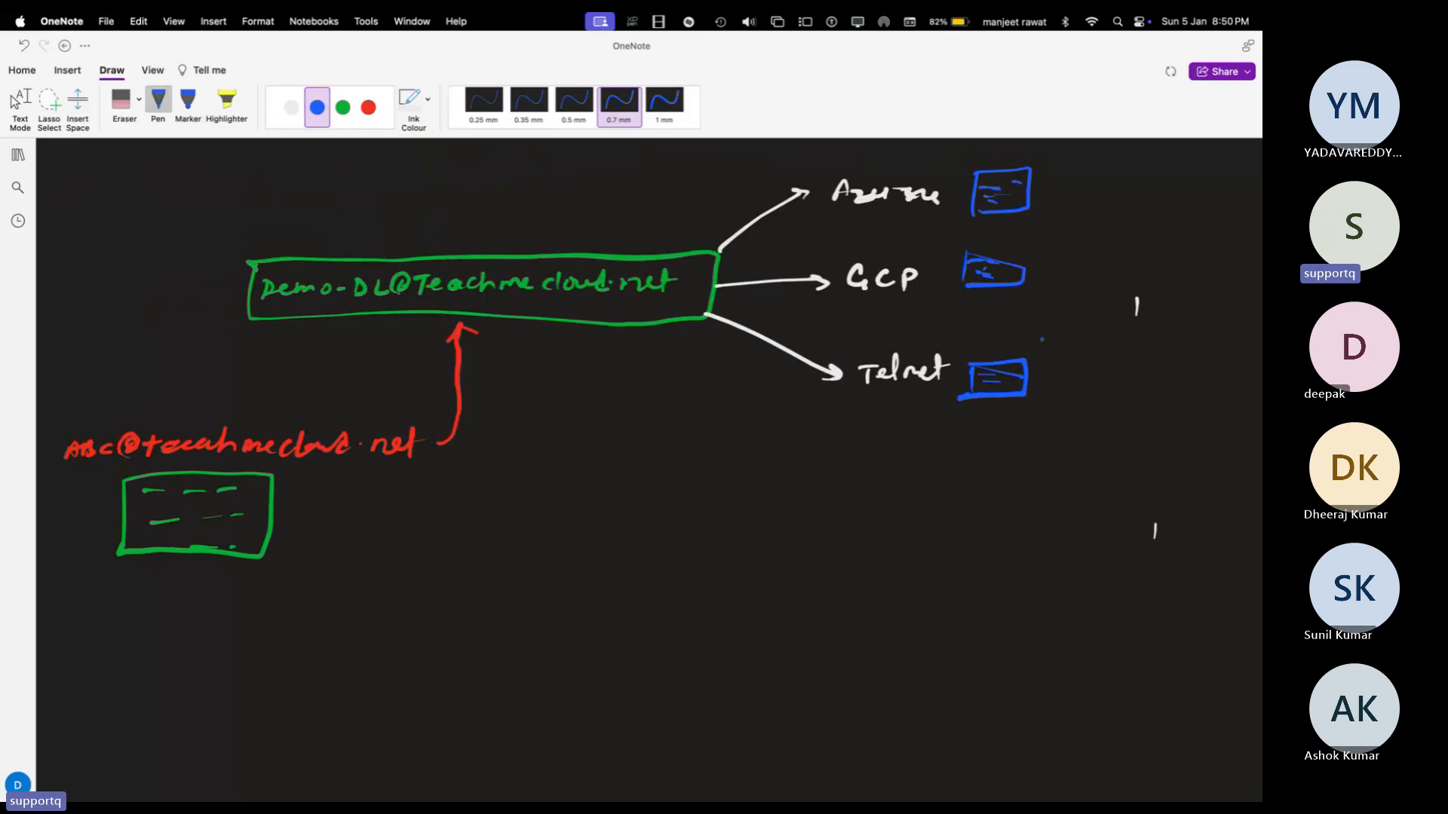
key("ctrl+Right")
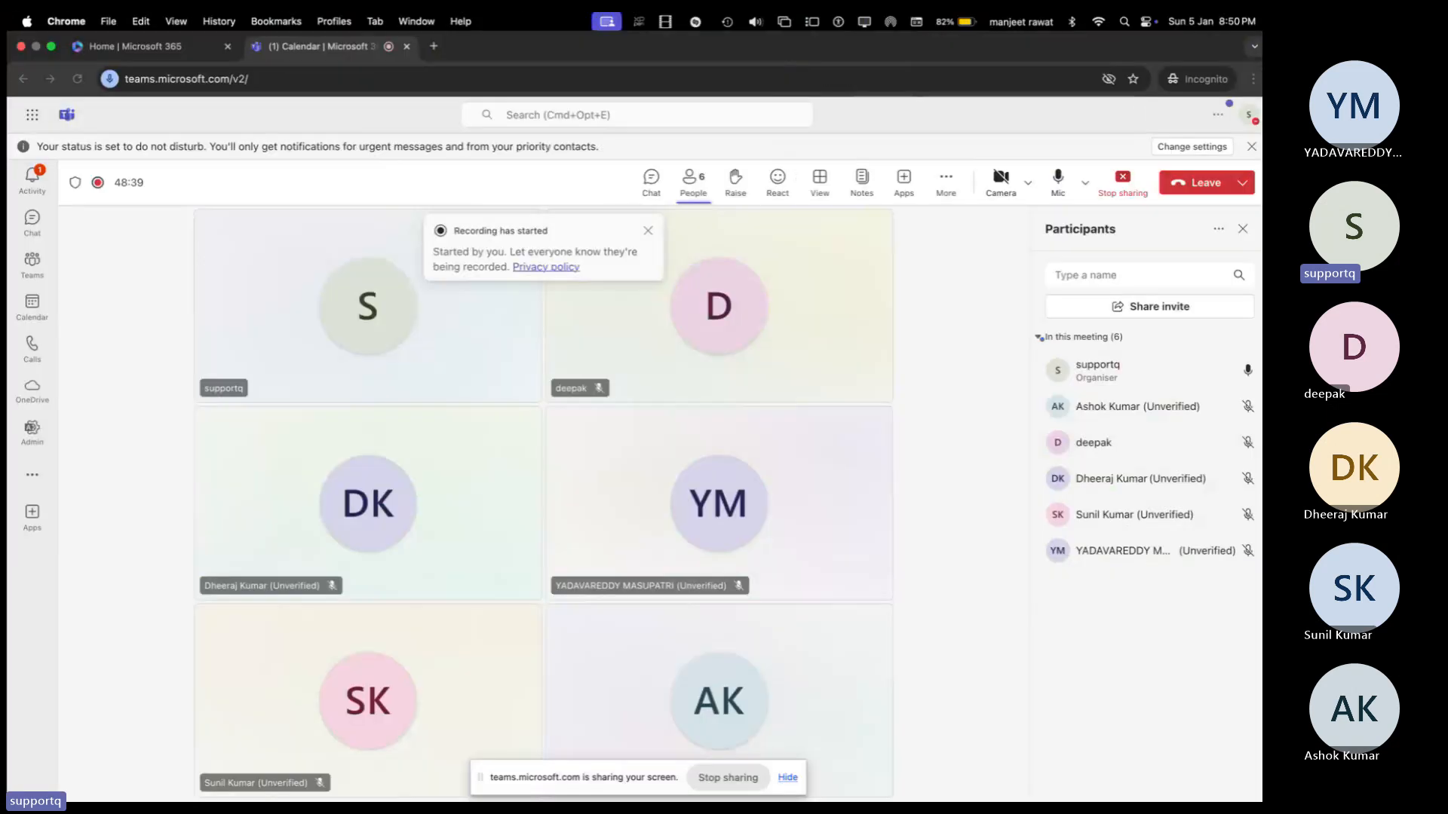
Step: In Exchange admin center's Distribution list tab, delete the HR distribution list
key("ctrl+Right")
left_click(512, 47)
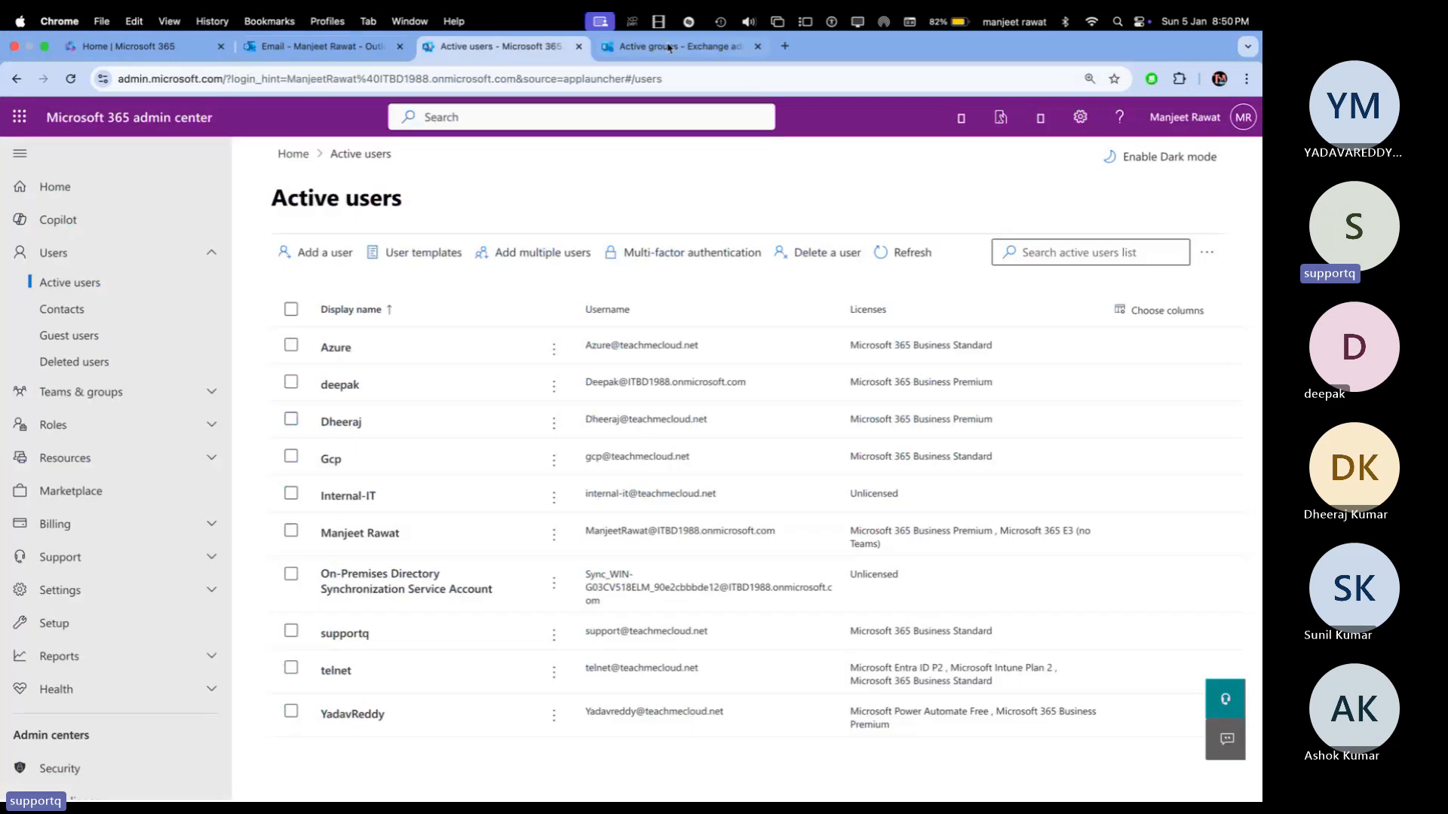
left_click(663, 47)
left_click(377, 246)
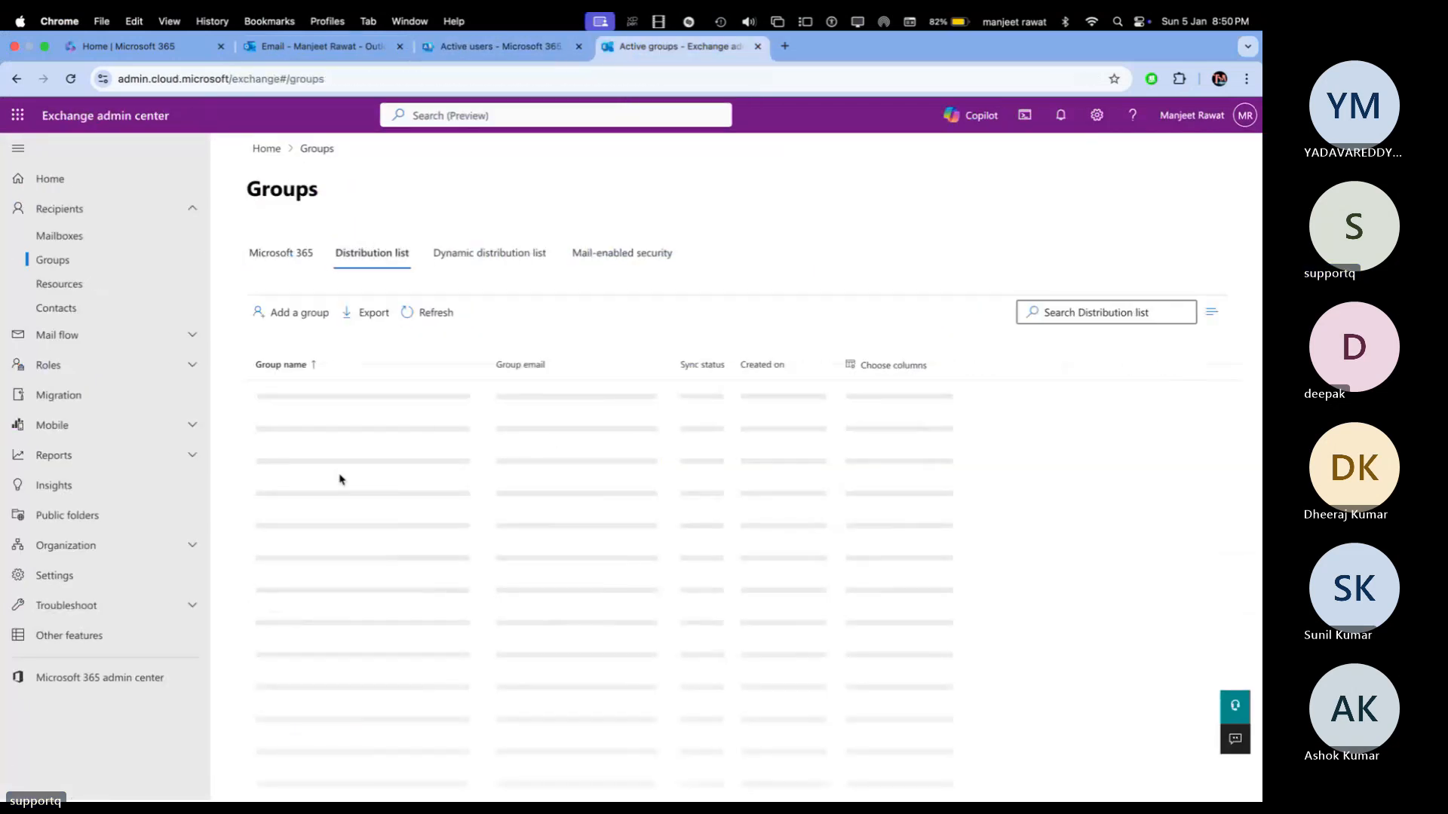
left_click(264, 397)
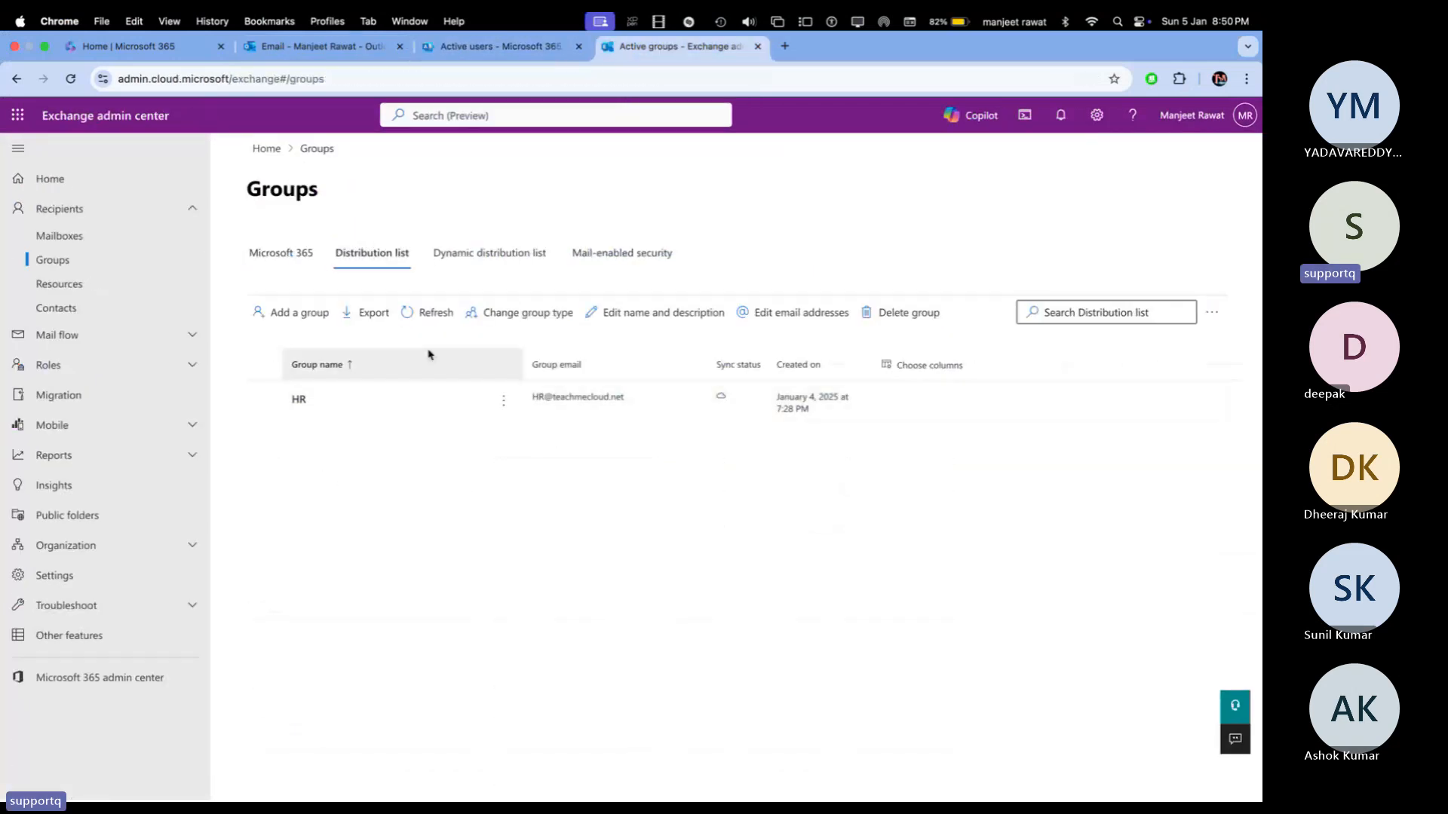
left_click(887, 318)
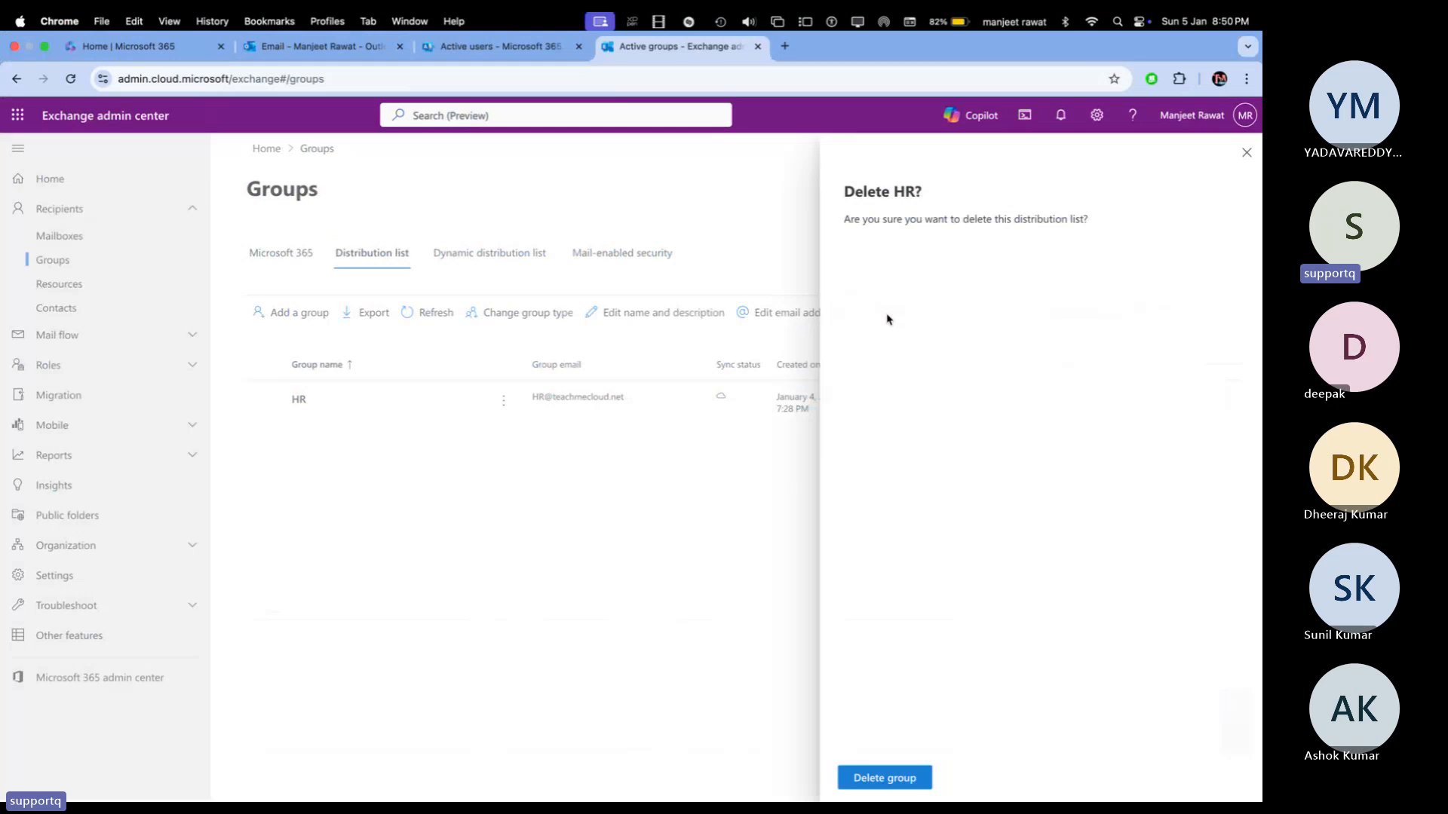
left_click(884, 781)
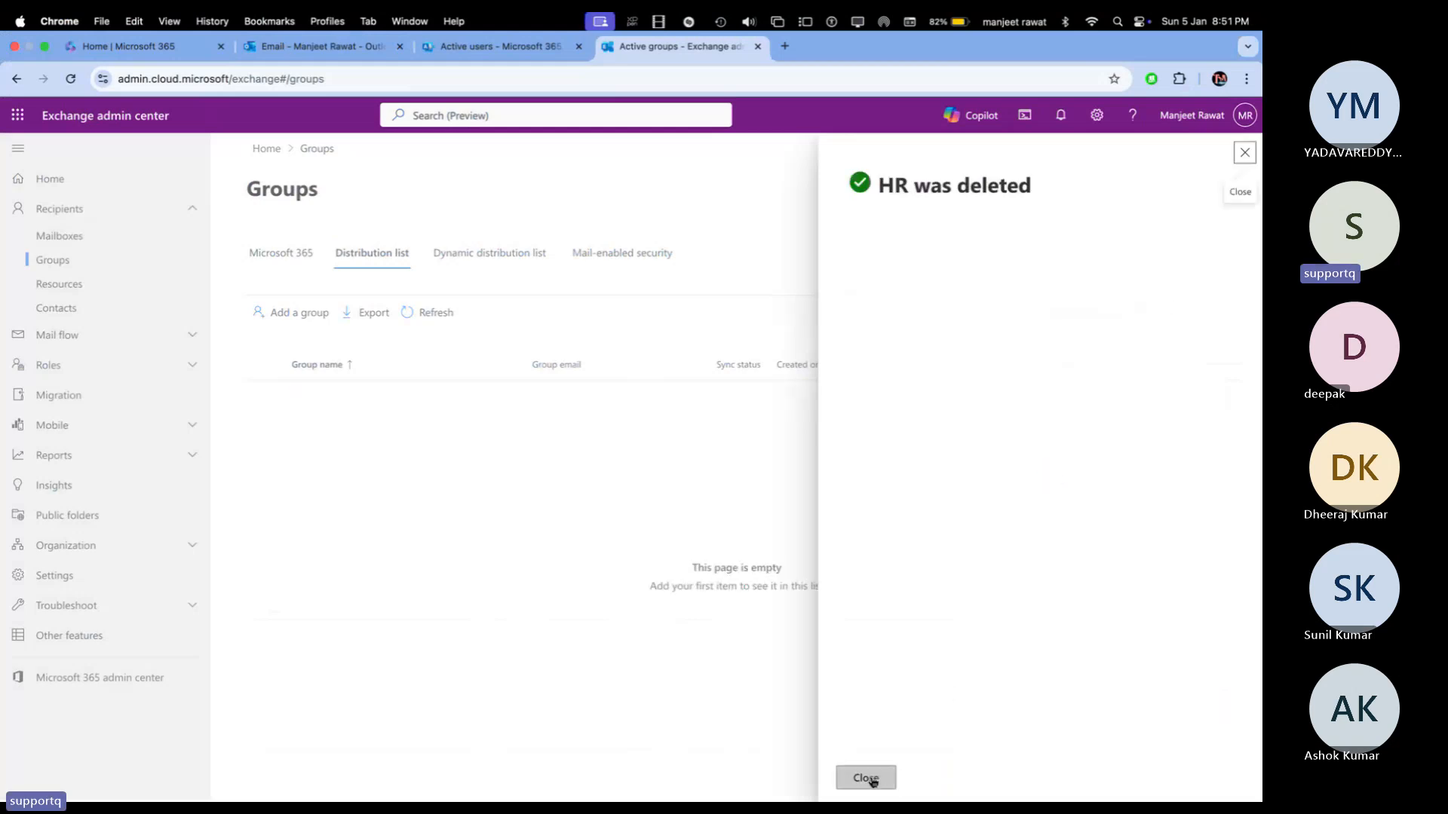
left_click(865, 777)
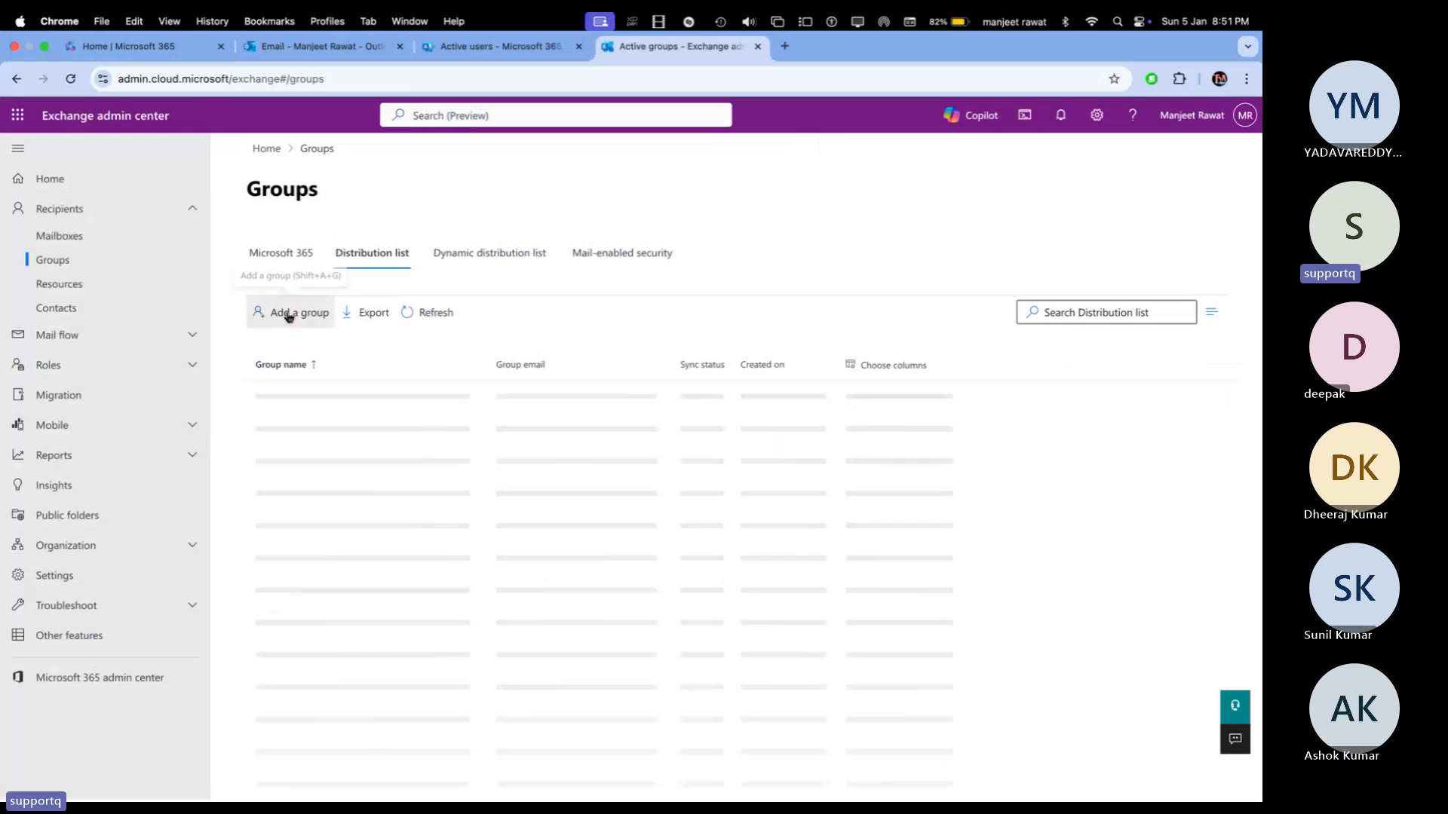
Step: Start a new Distribution group named HR
left_click(288, 315)
left_click(612, 404)
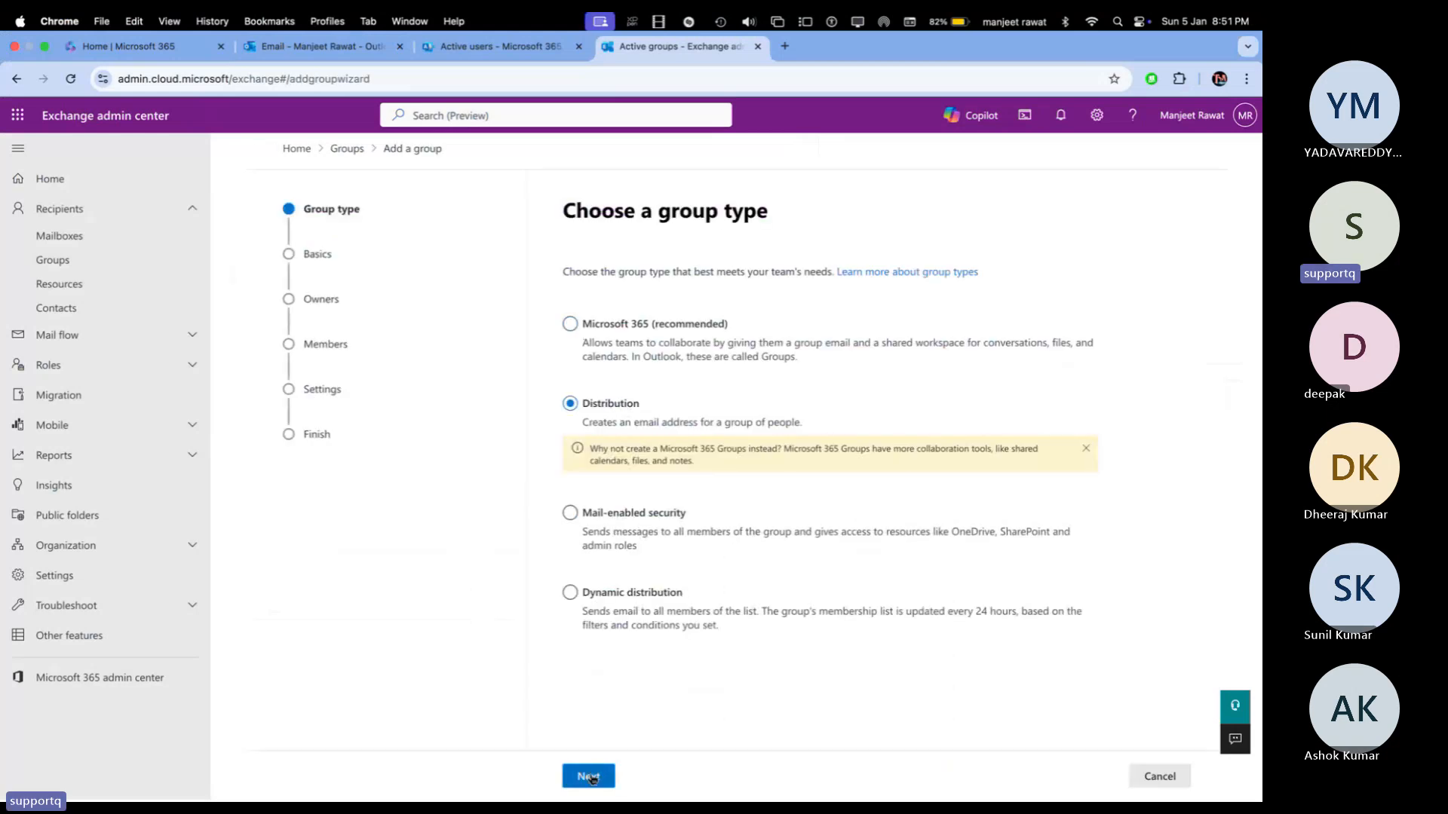
left_click(589, 776)
left_click(660, 347)
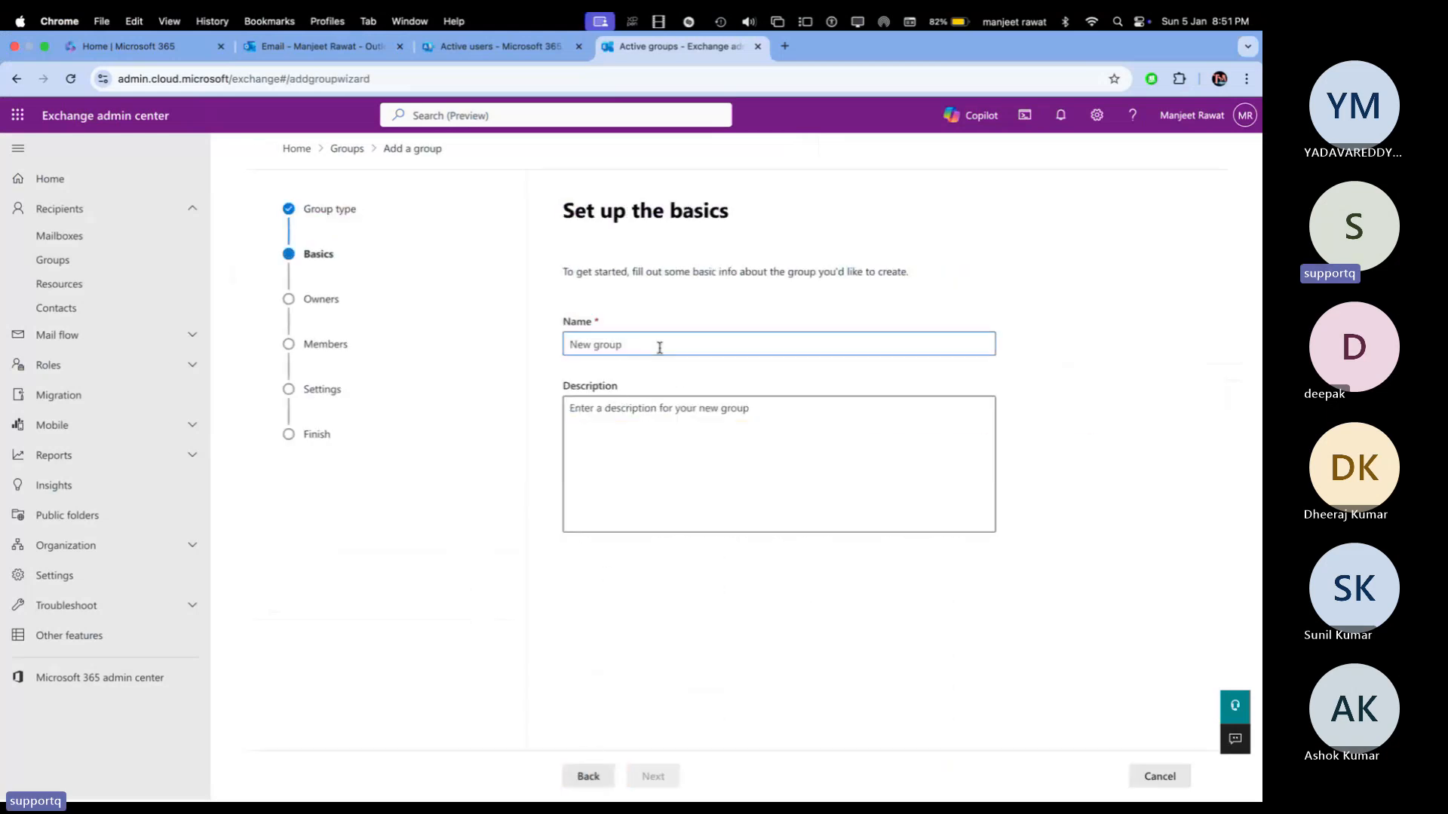
type("HR")
key("Tab")
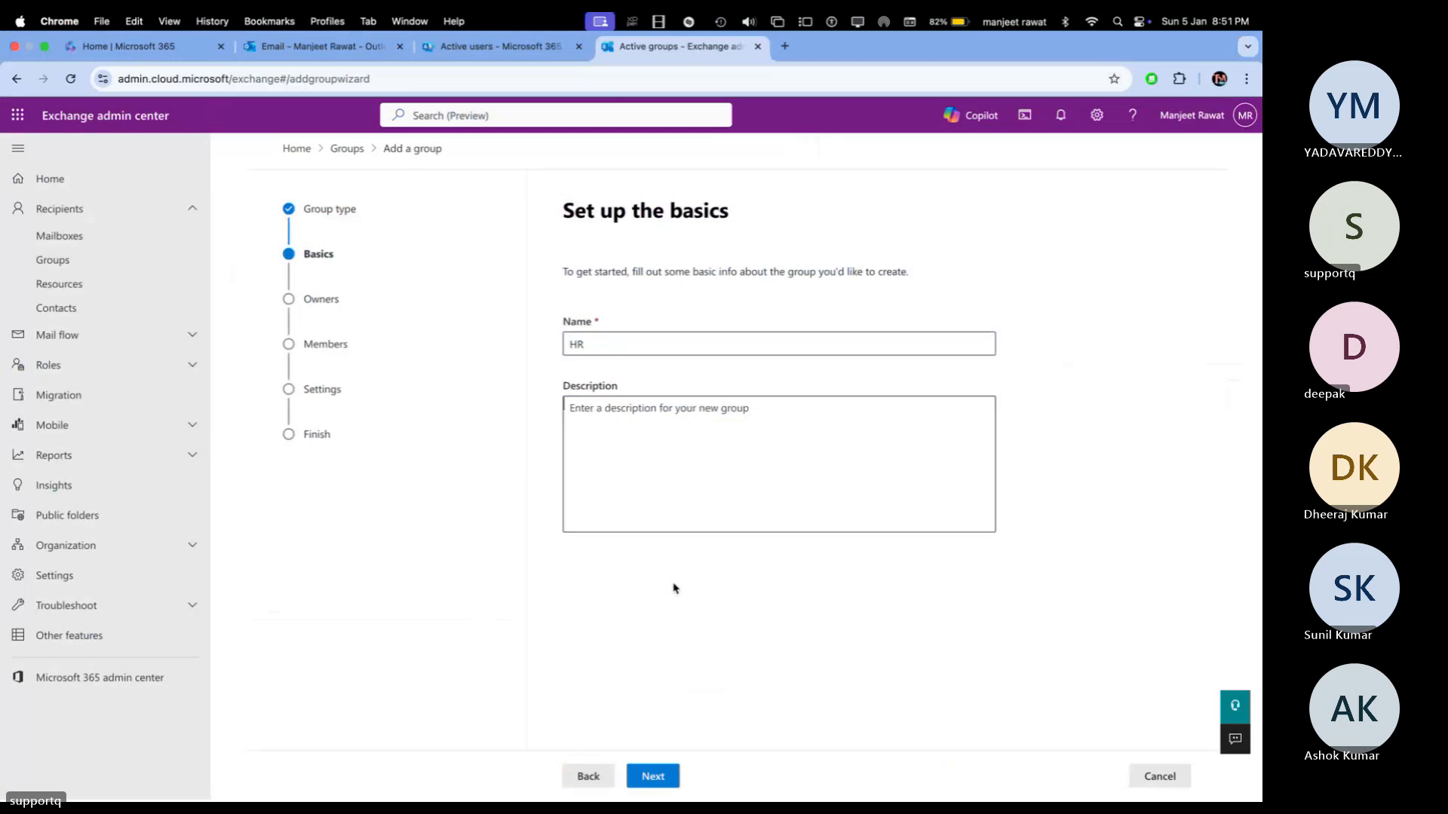
left_click(663, 776)
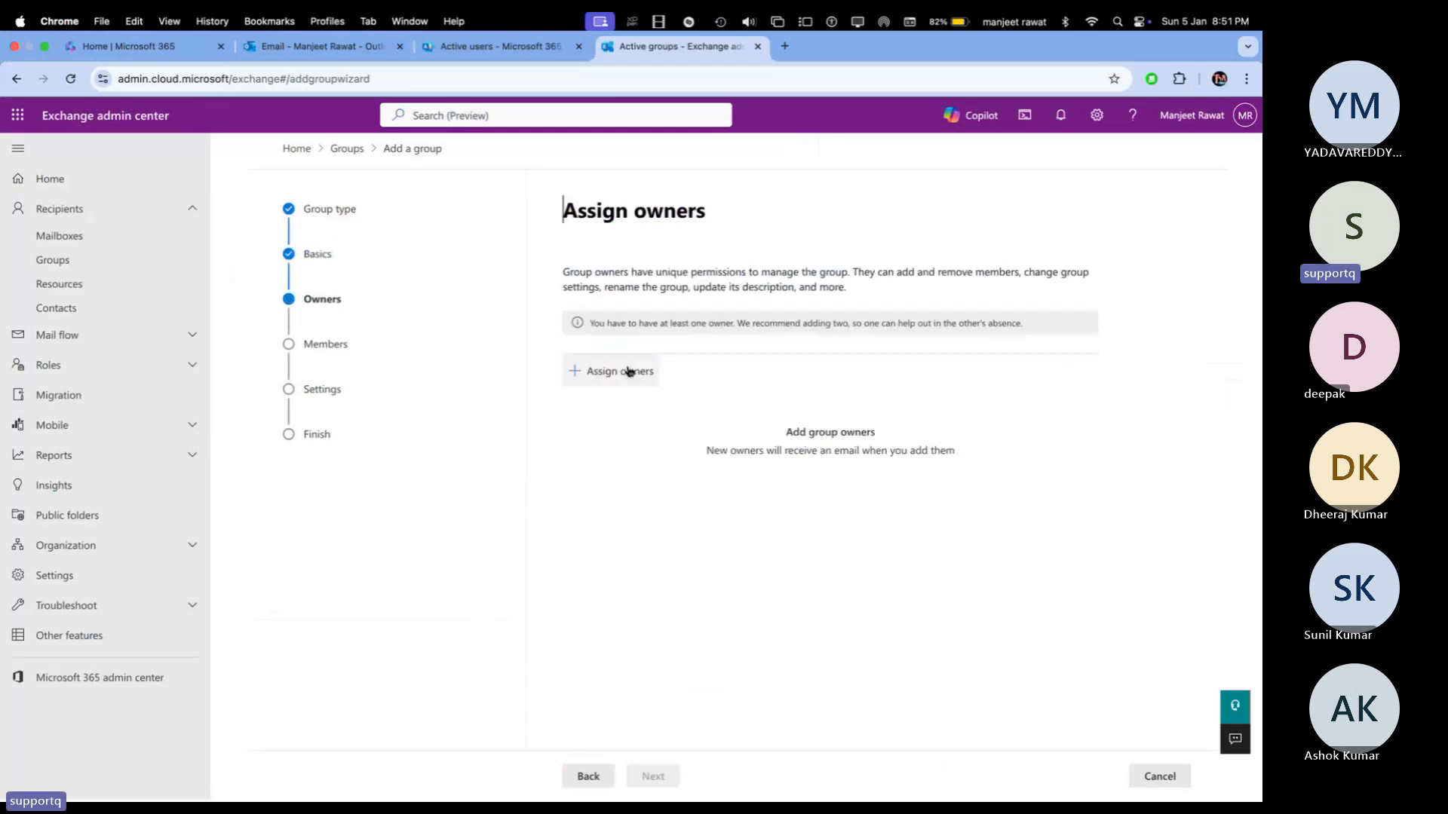
Step: Assign the admin user as the HR group's owner
left_click(630, 371)
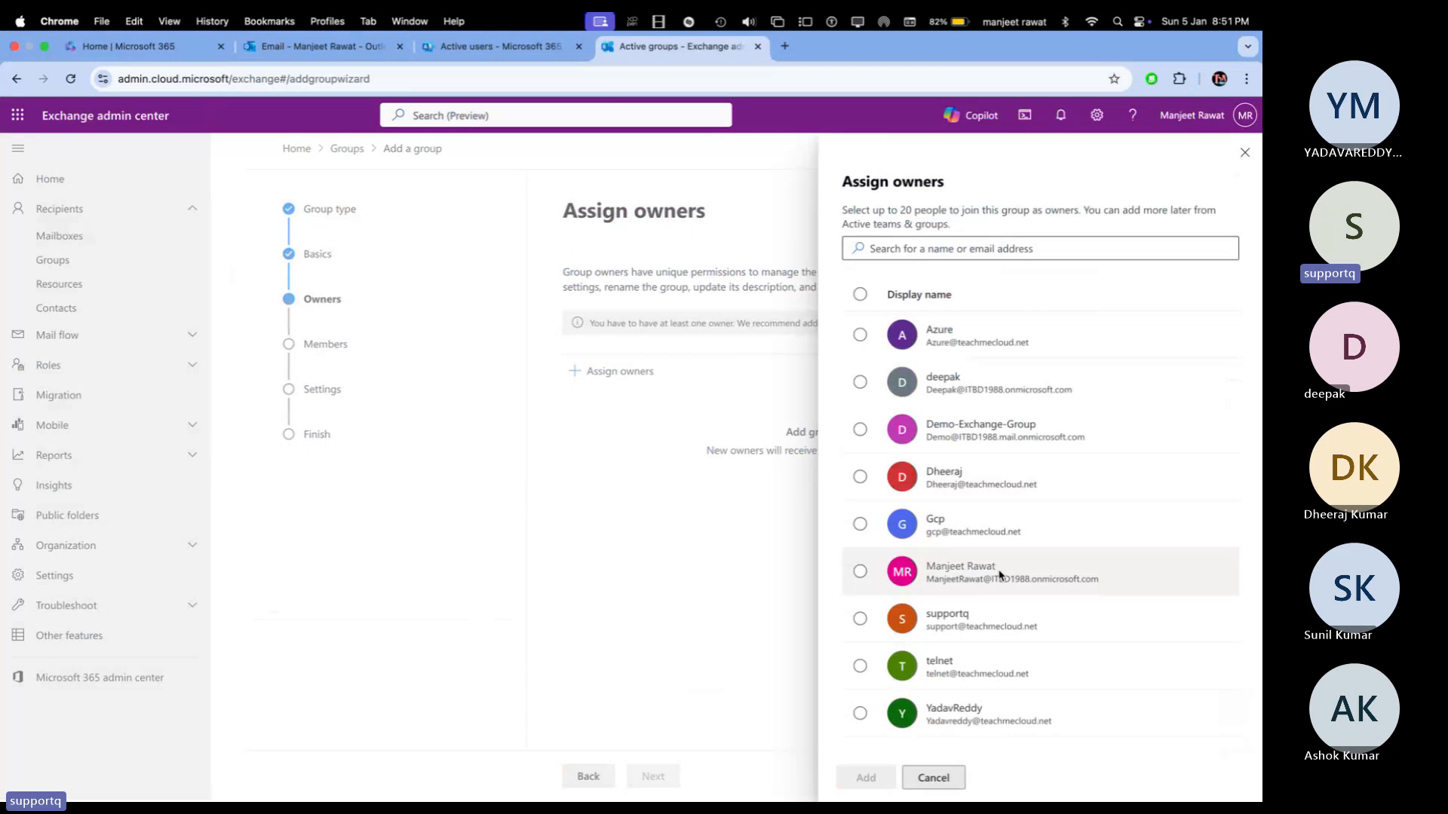
left_click(860, 572)
left_click(867, 777)
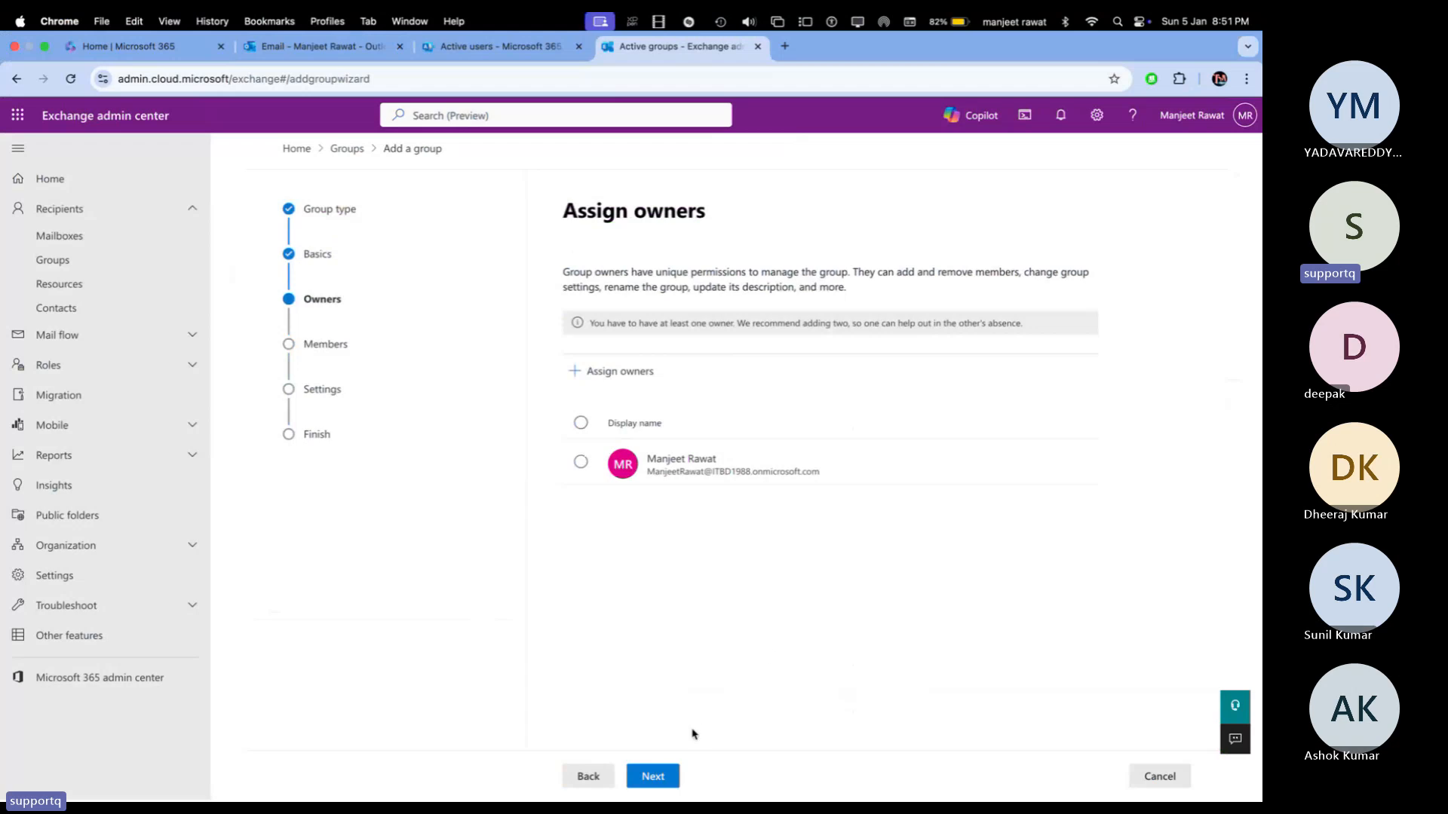
left_click(652, 777)
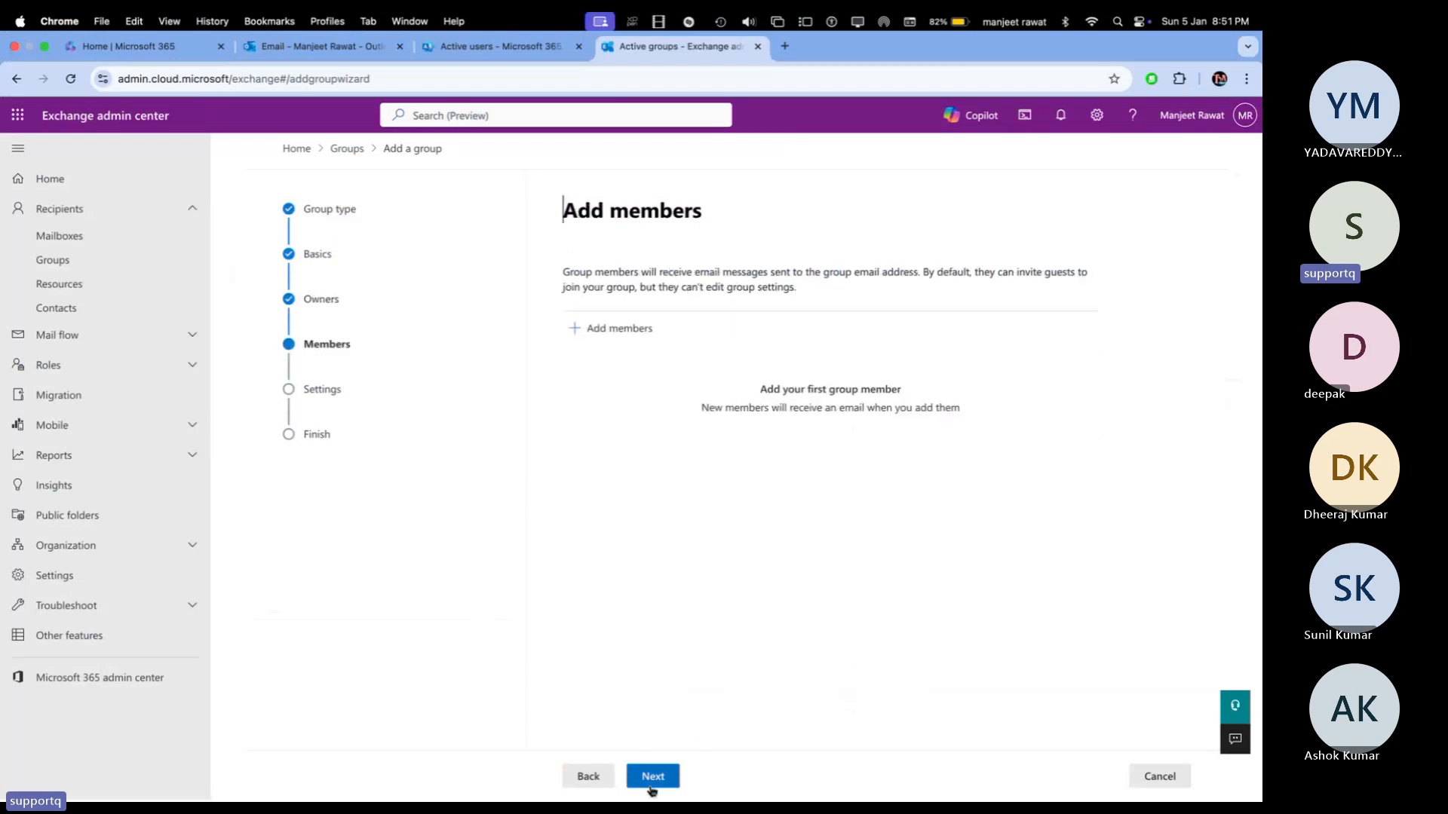
Step: Add Azure, Gcp and telnet as the group's members
left_click(629, 343)
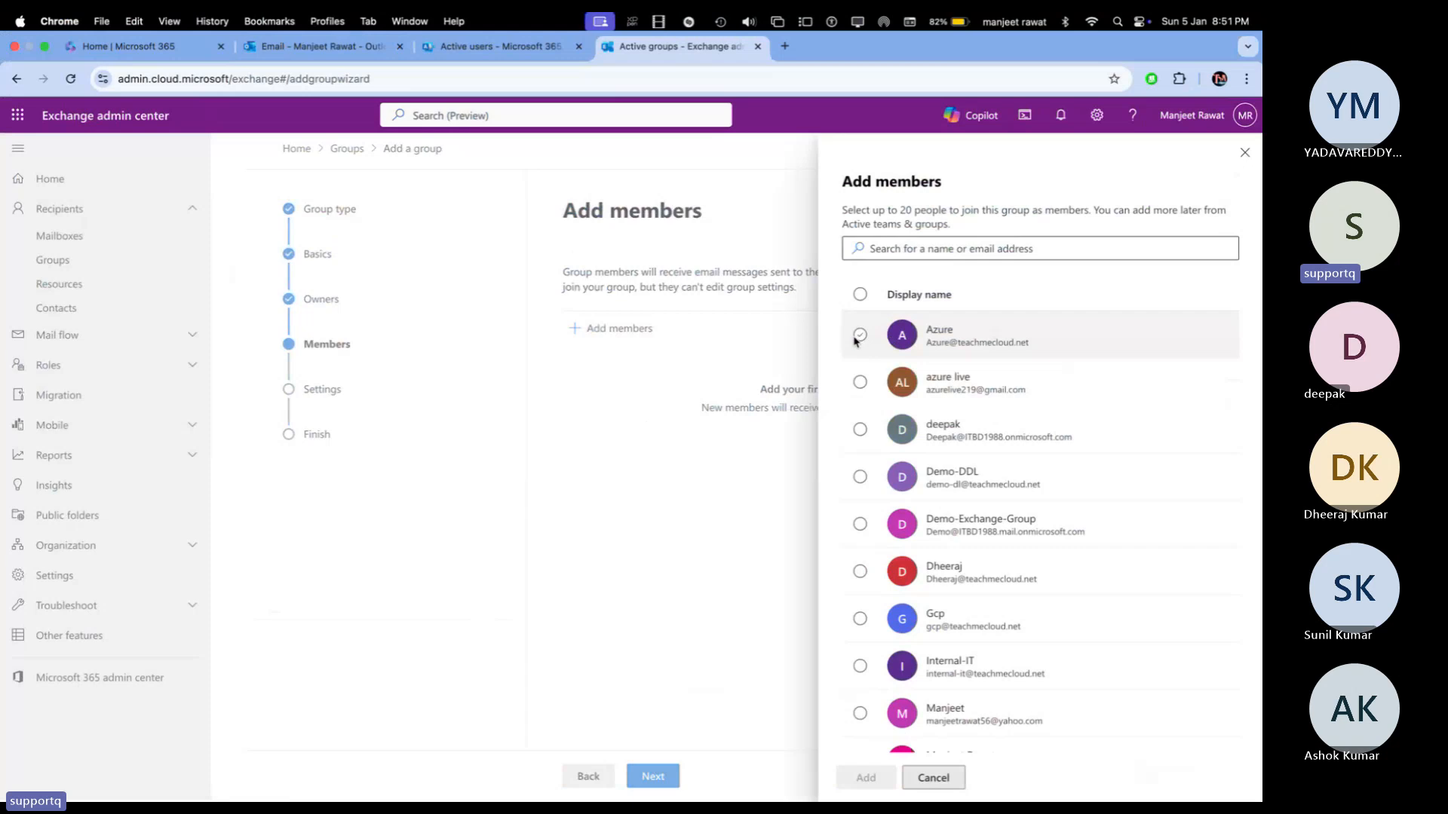
left_click(858, 336)
left_click(858, 335)
left_click(859, 334)
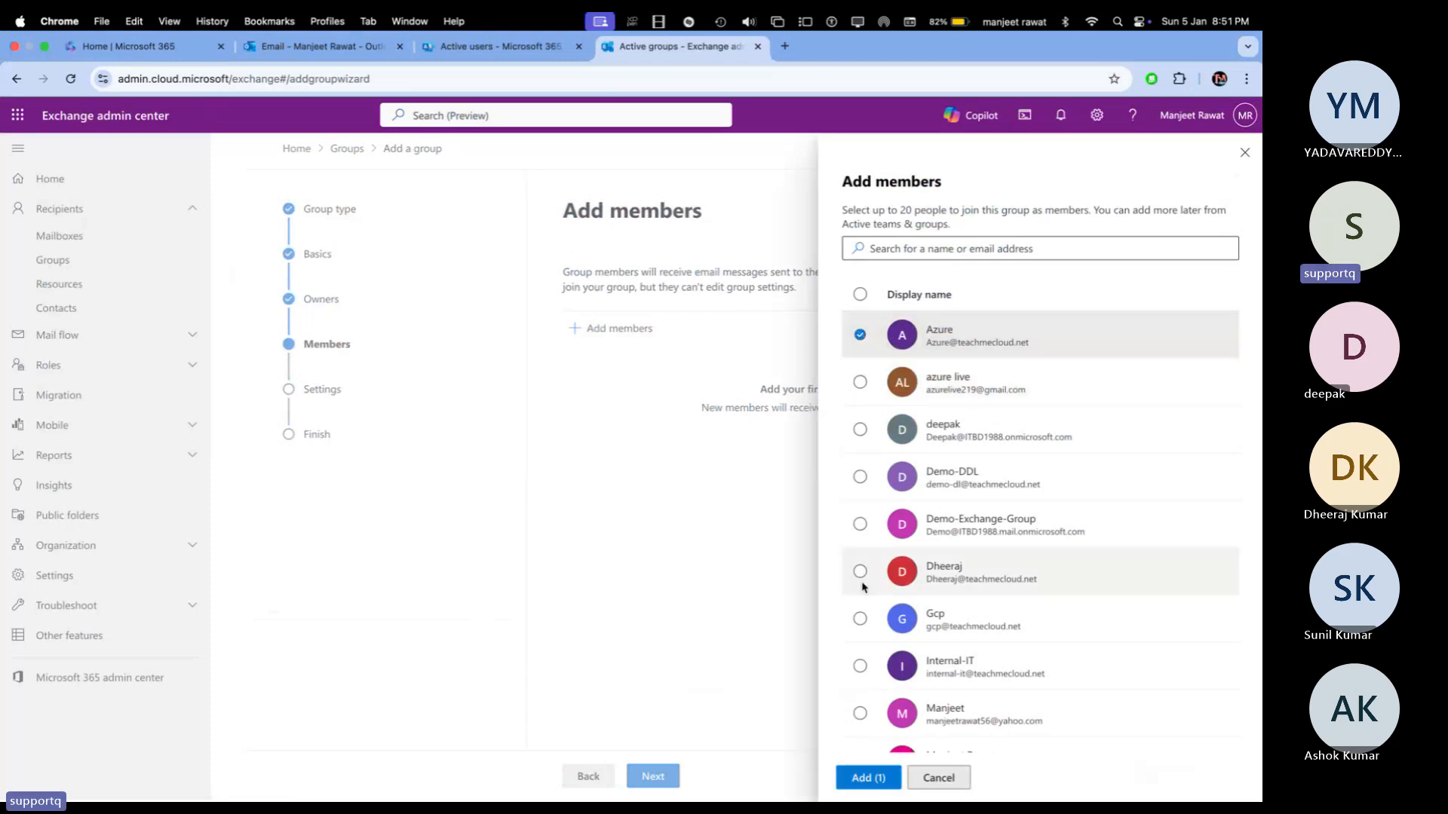
left_click(860, 618)
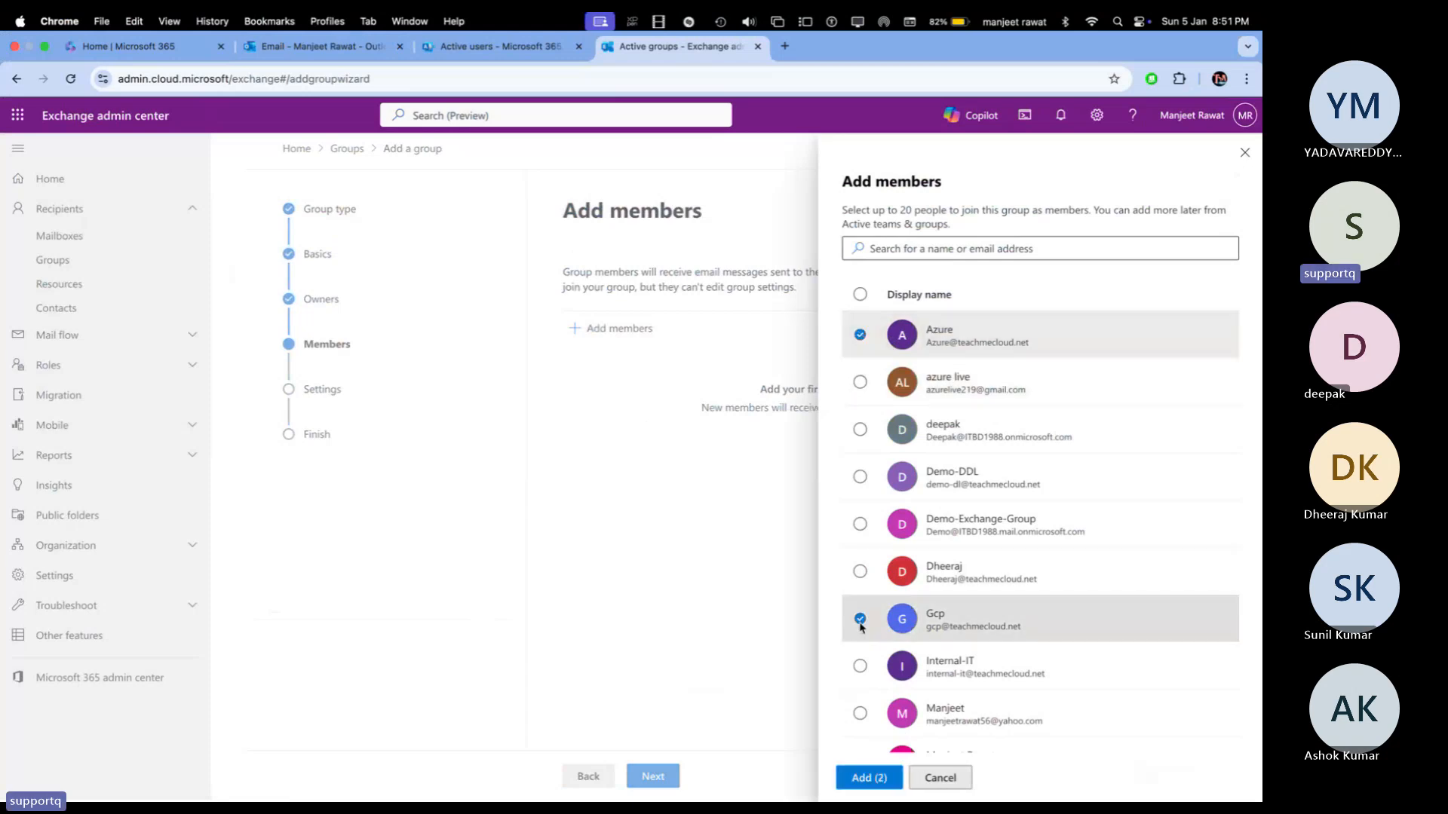
scroll(860, 716, "down", 3)
left_click(859, 690)
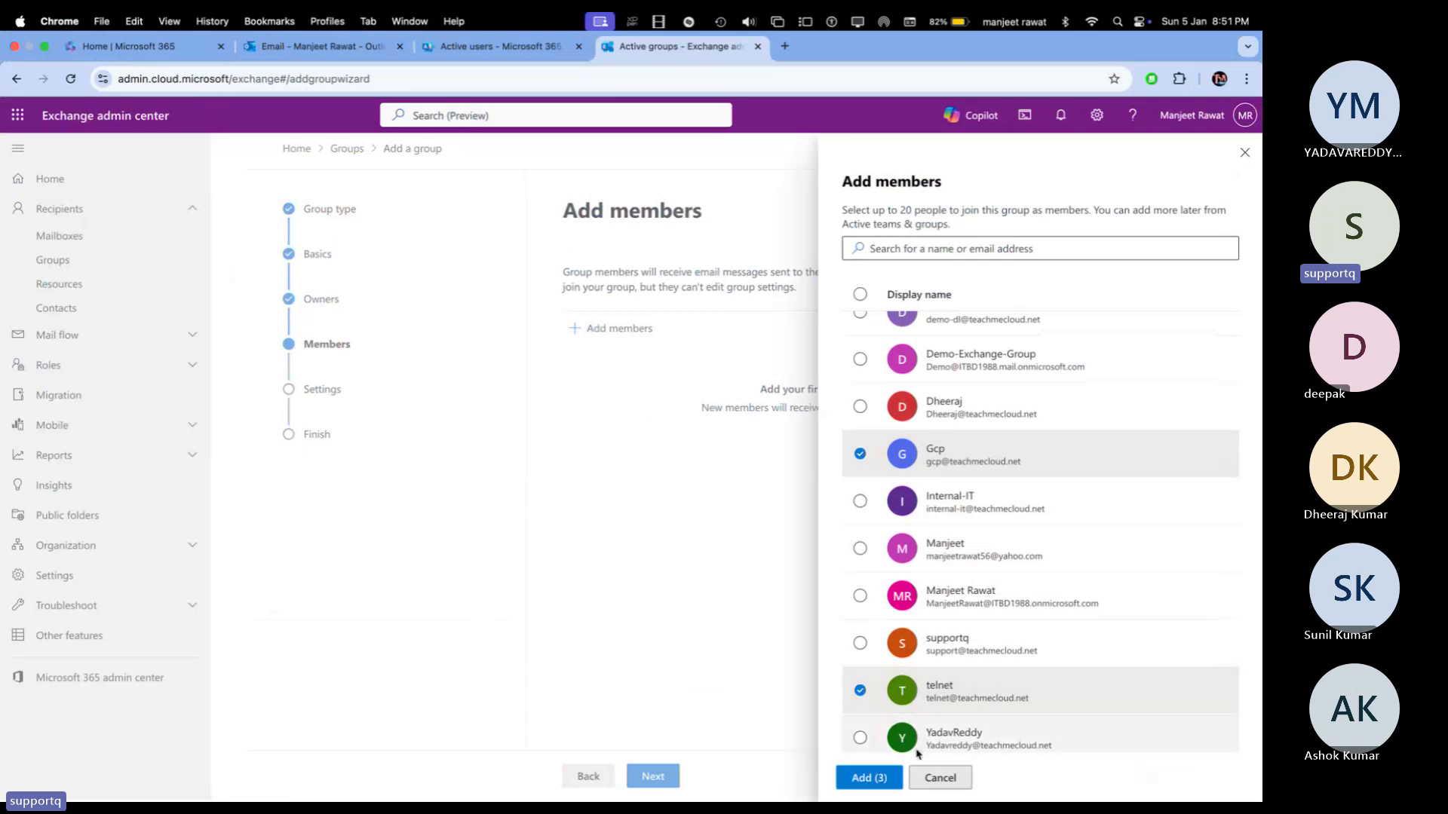
left_click(870, 778)
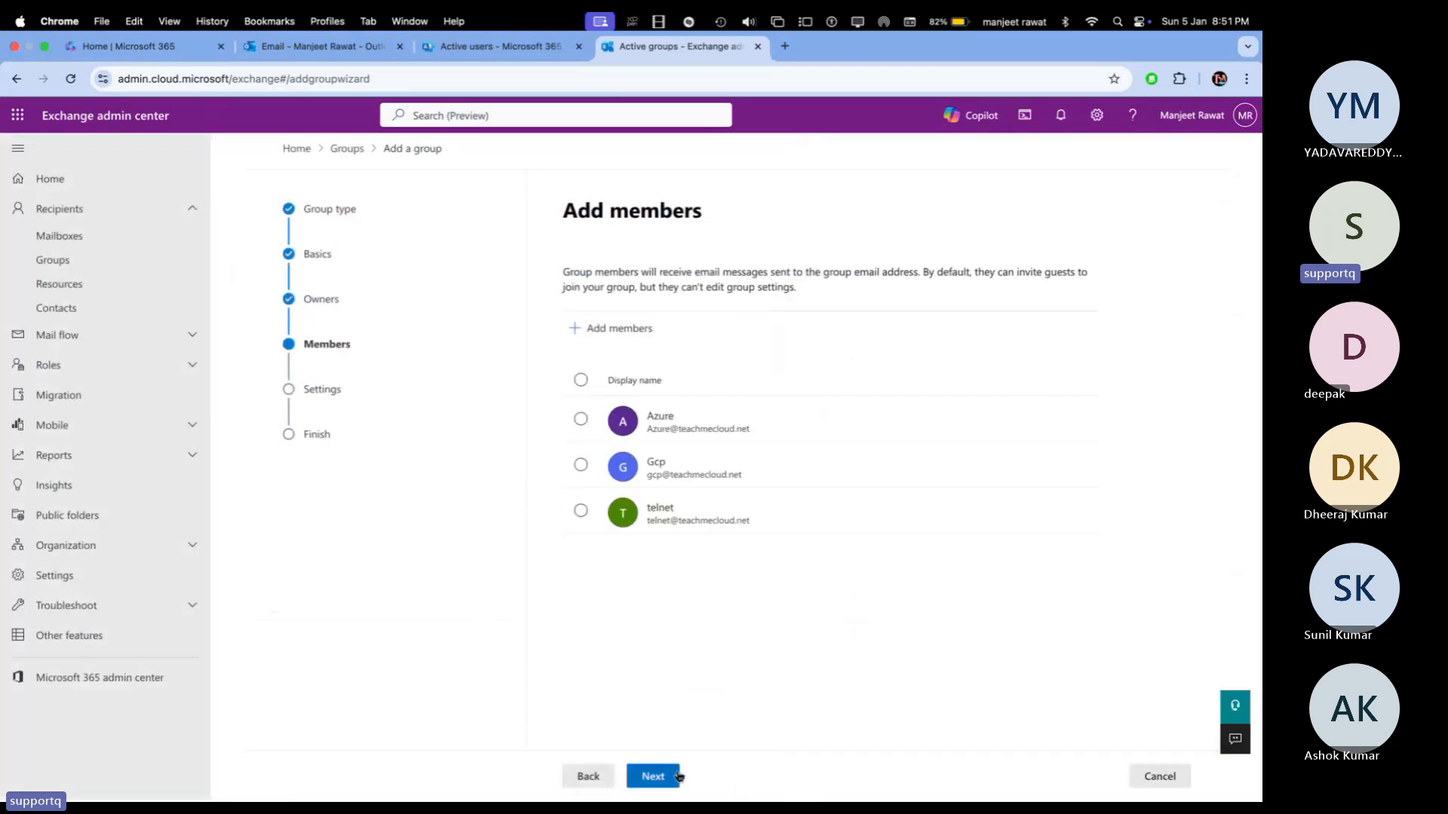
left_click(652, 776)
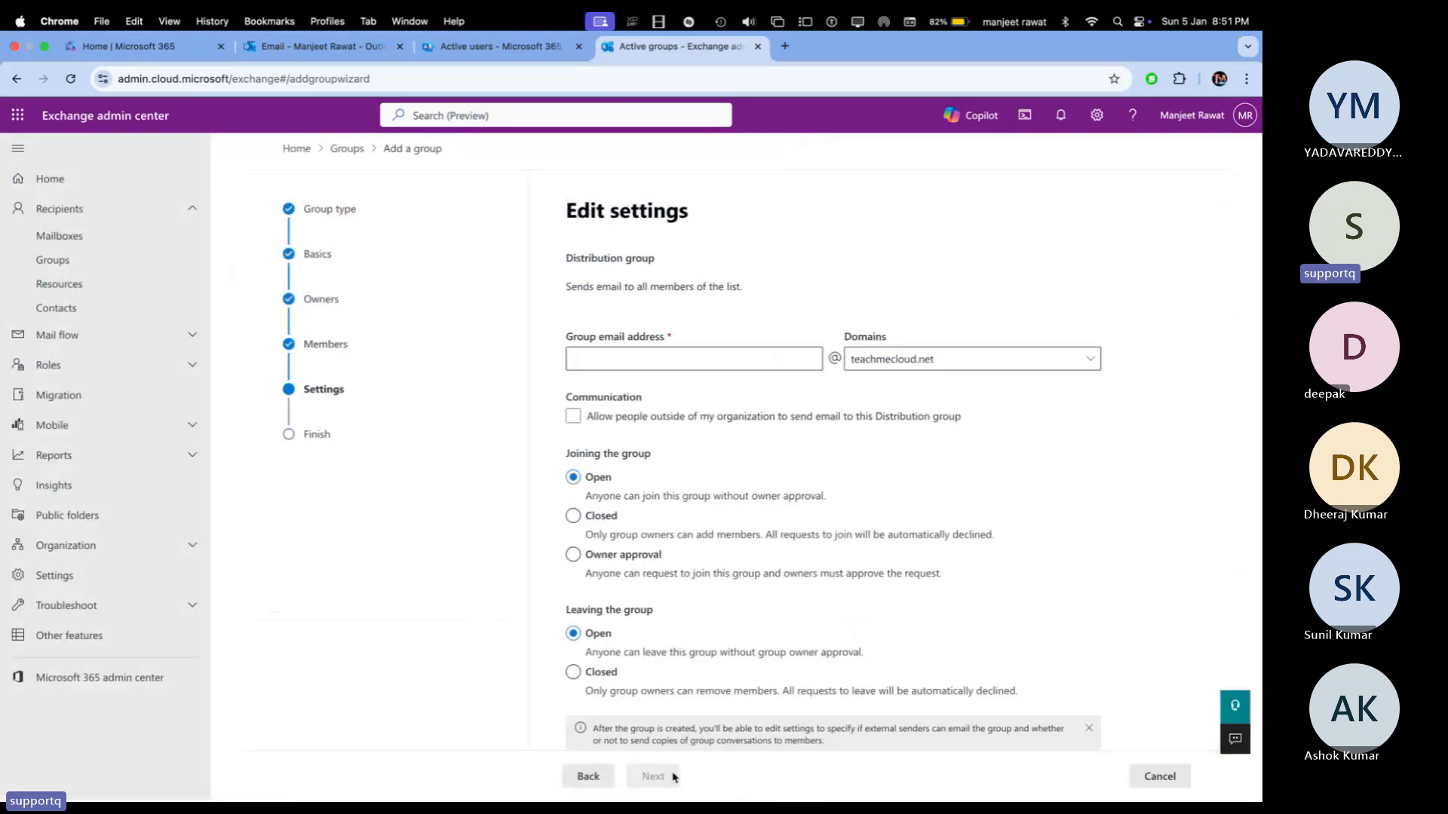
Step: Enter HR as the group email address, leaving outside senders blocked, and proceed to review
left_click(730, 366)
type("HR")
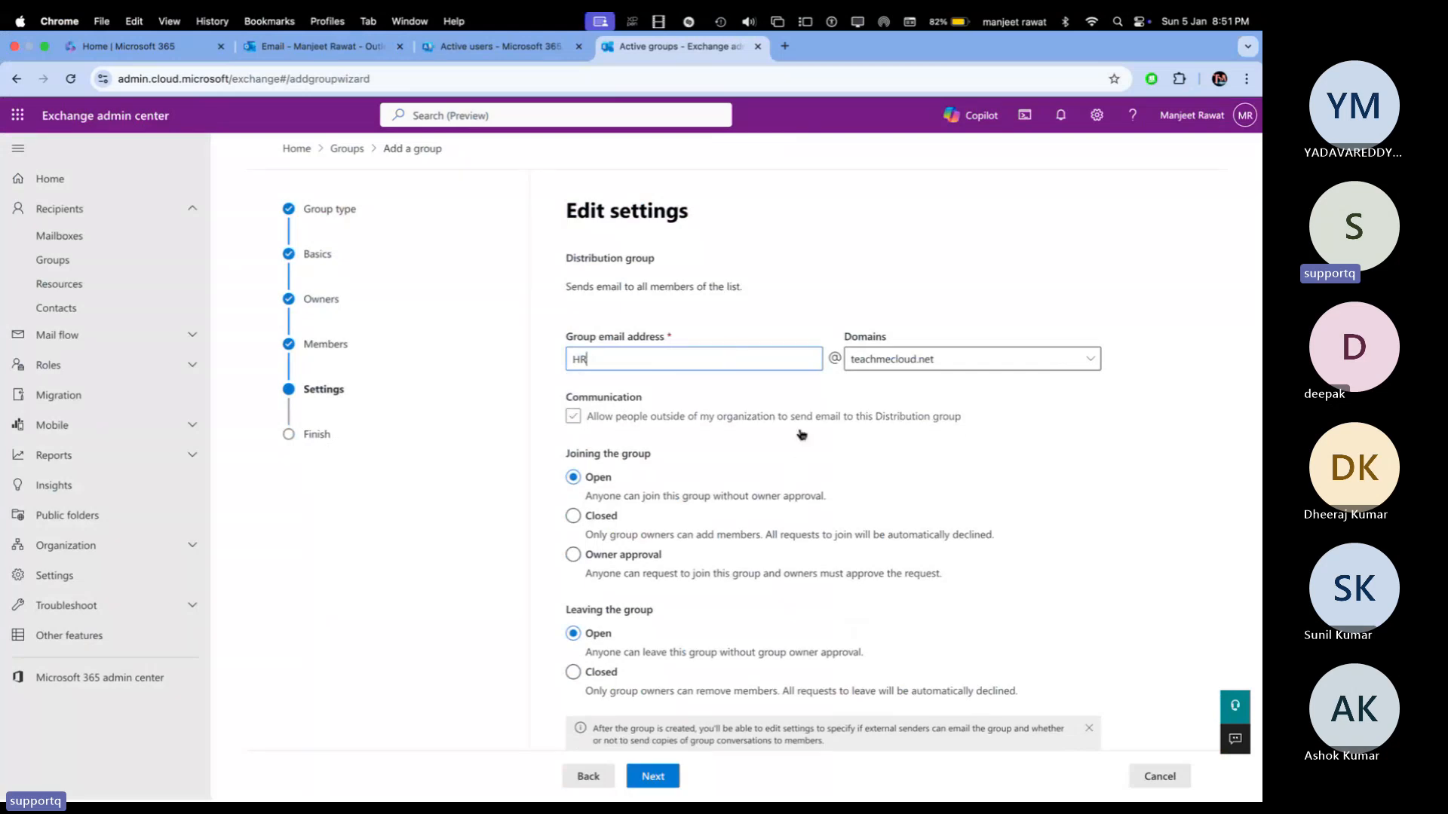
scroll(798, 462, "down", 2)
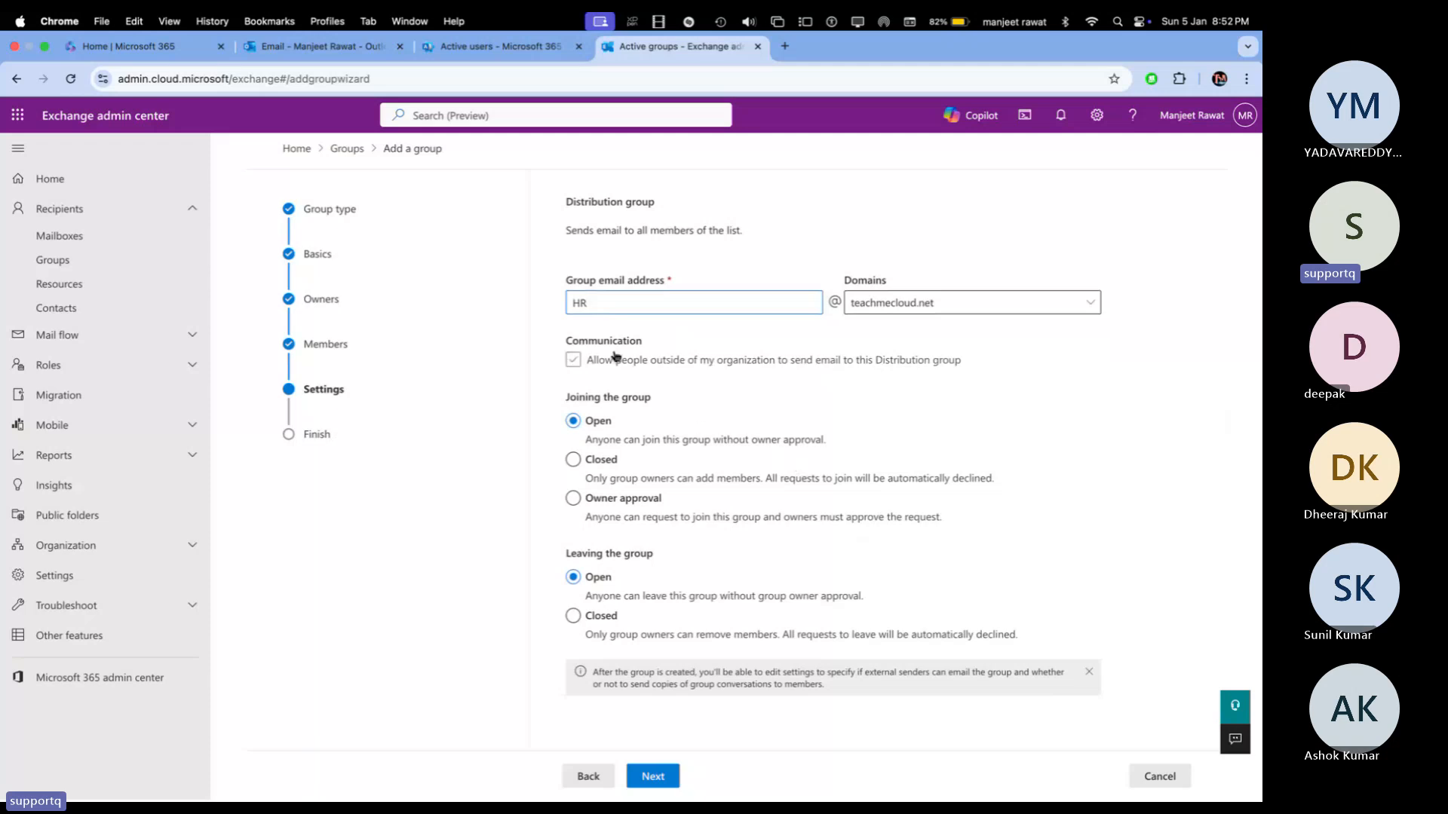
left_click(583, 363)
left_click(583, 363)
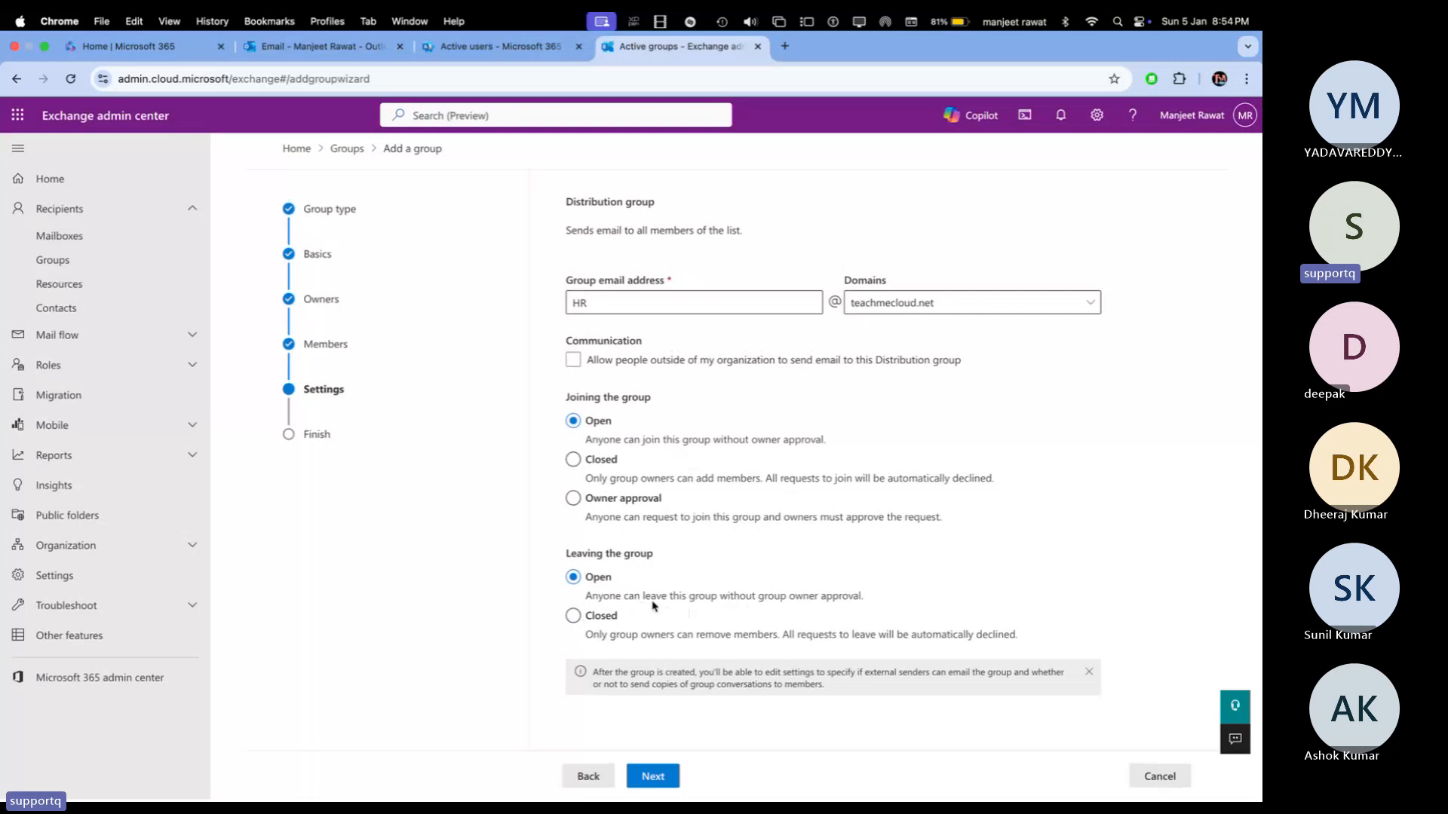
left_click(650, 778)
Step: Create the HR distribution group and close the 'HR is created' page
left_click(668, 782)
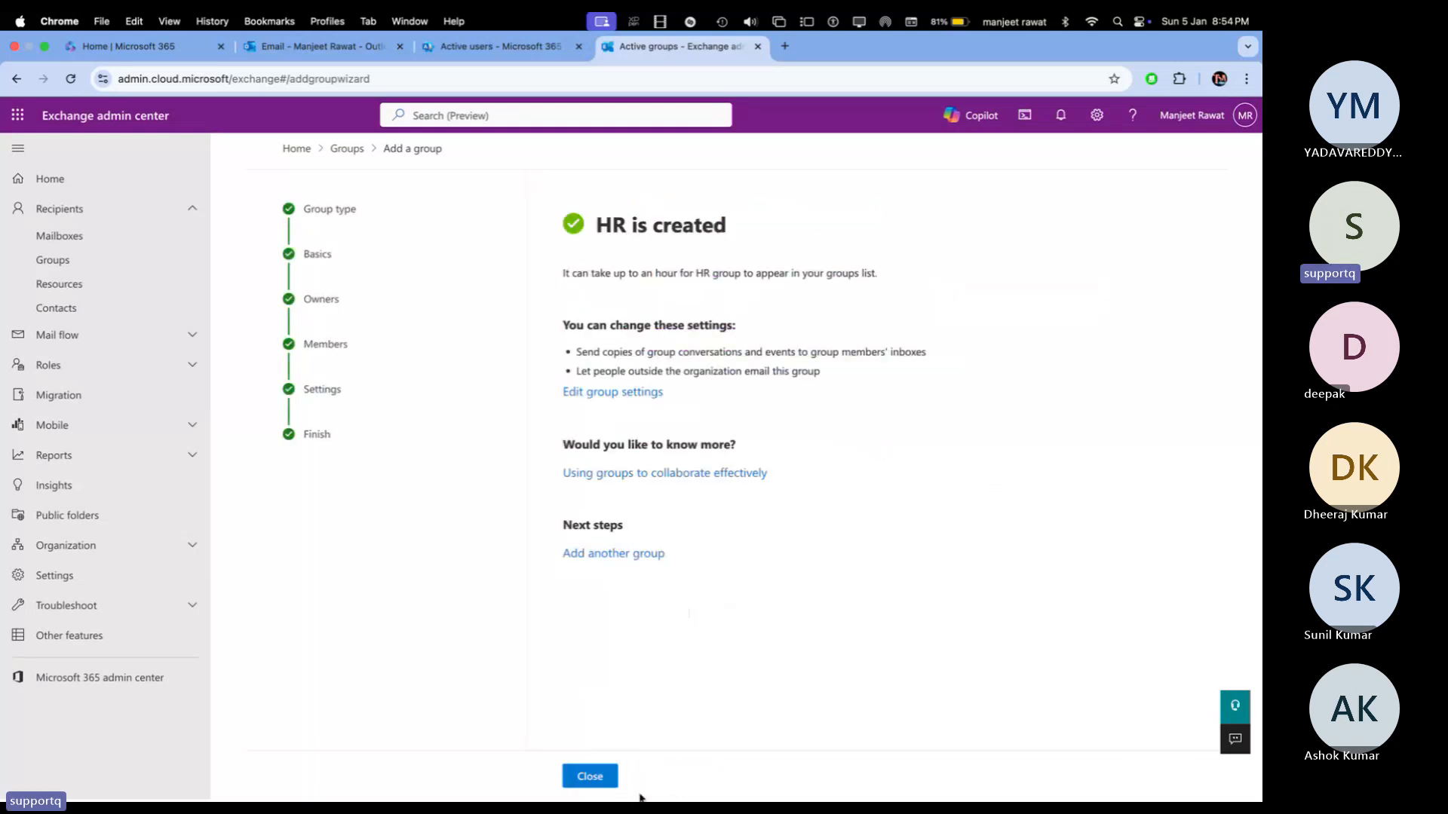
left_click(592, 777)
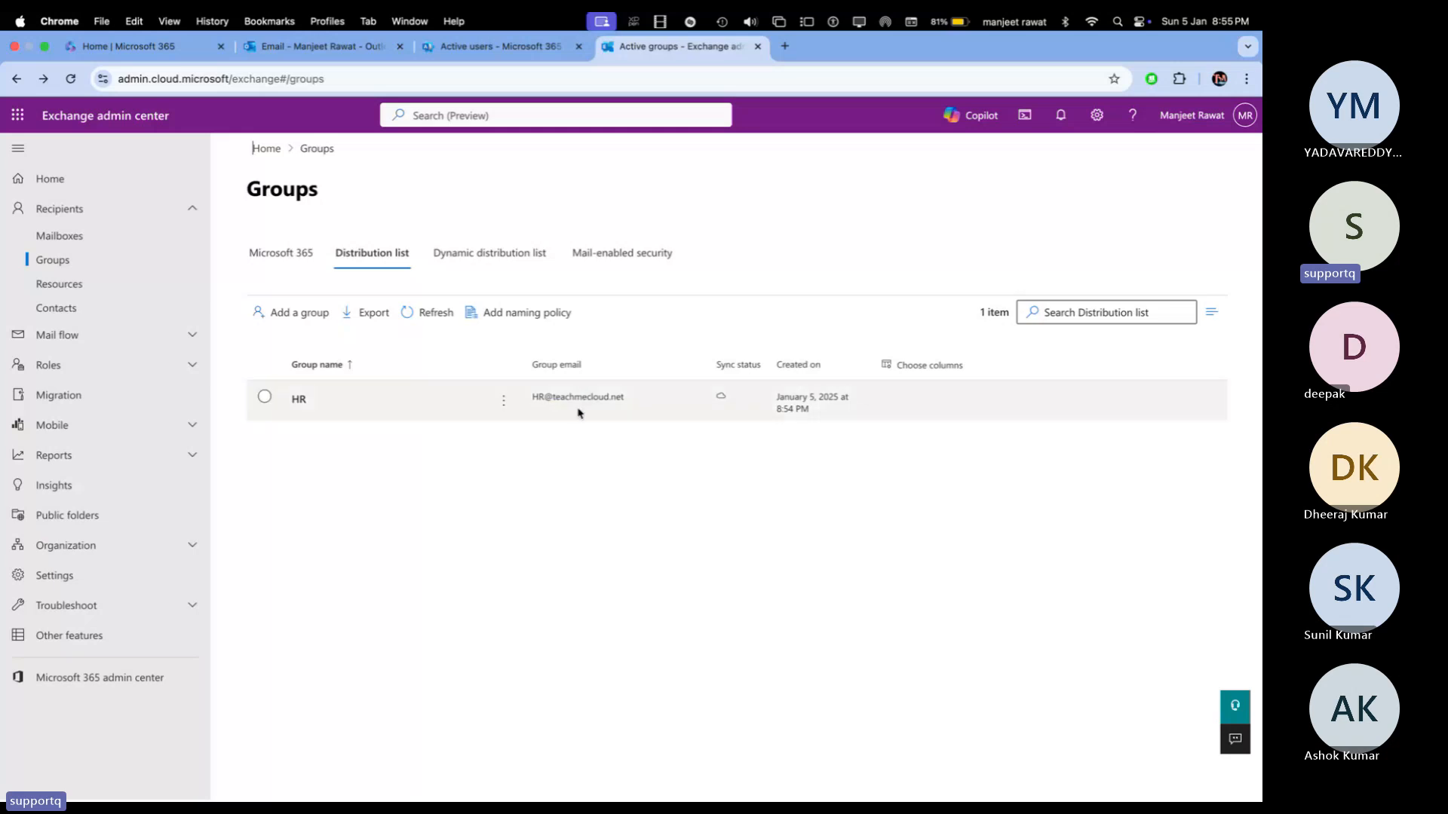
Step: Send HR an email with subject 'test-dl' and body 'This is test email for DL........'
left_click(331, 52)
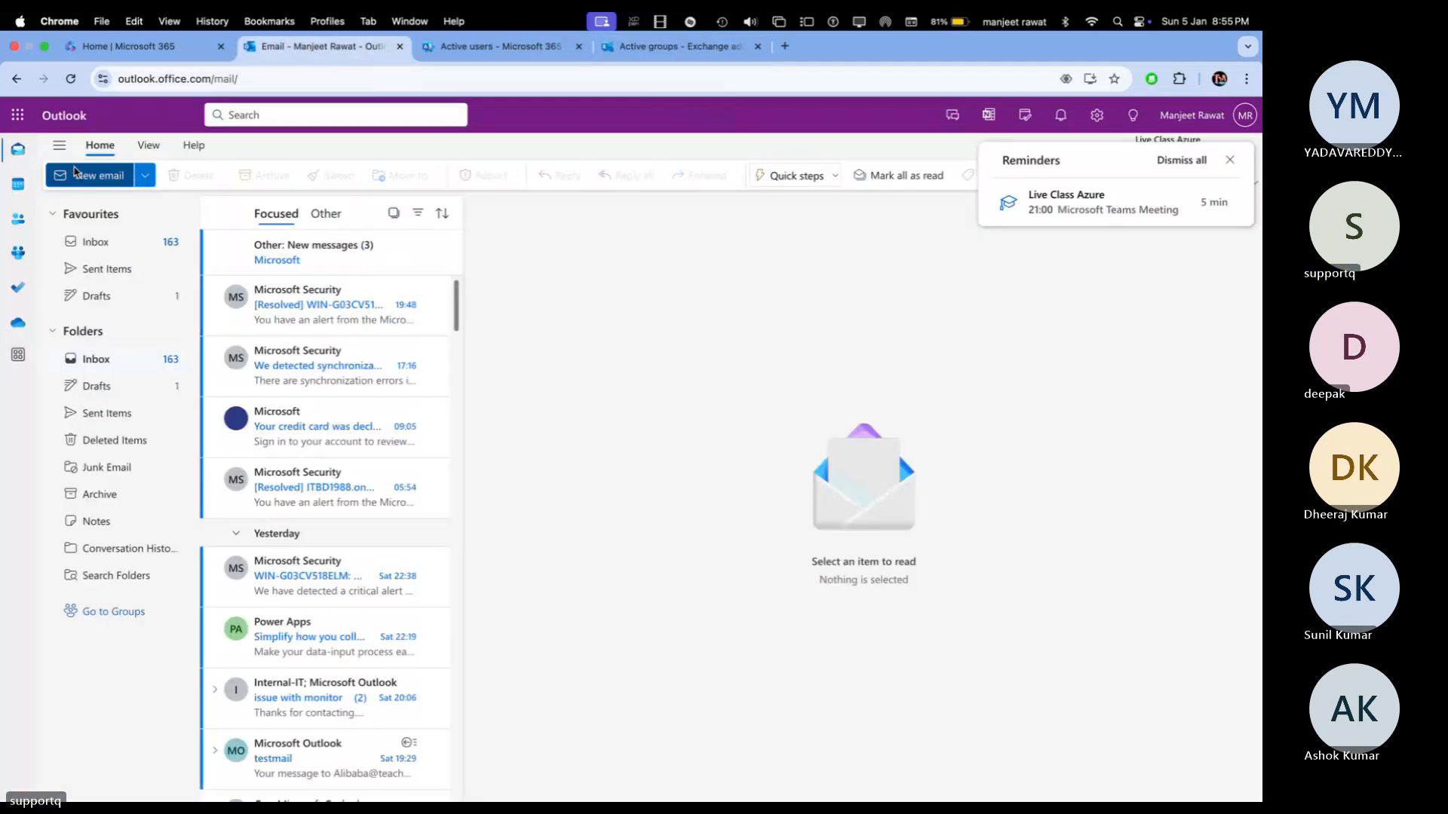
left_click(75, 172)
type("hr")
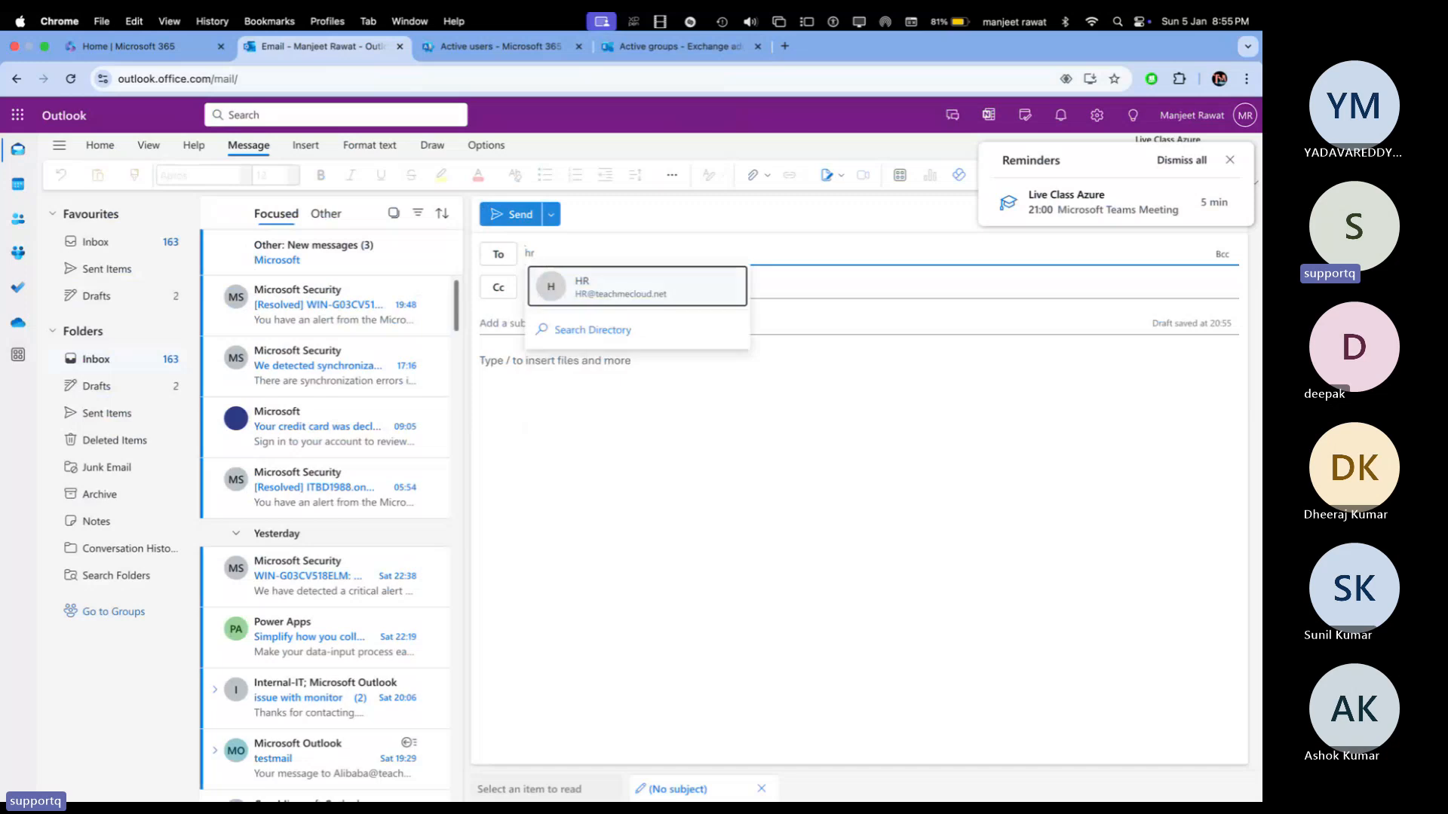
left_click(724, 284)
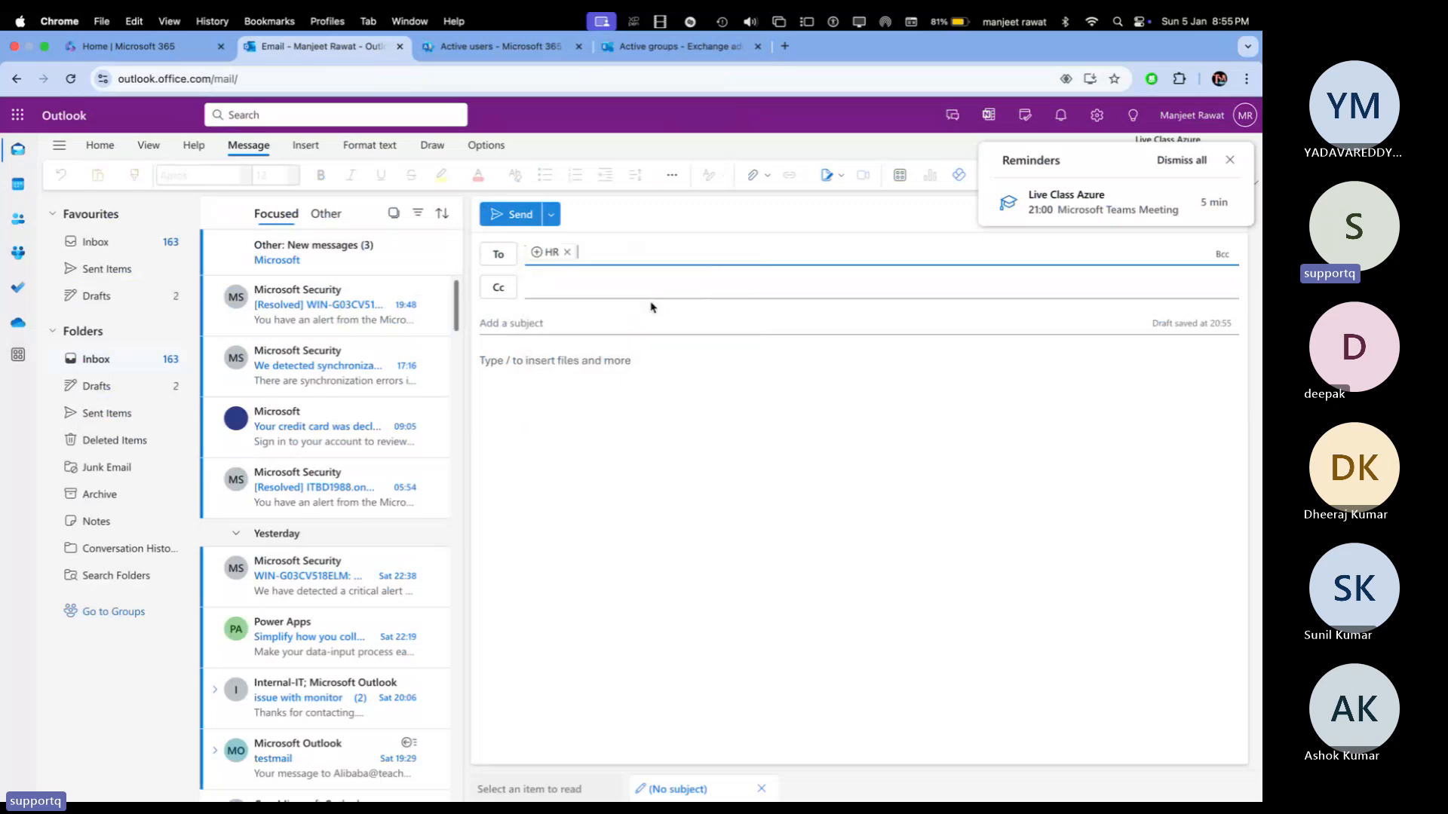
left_click(509, 324)
type("test")
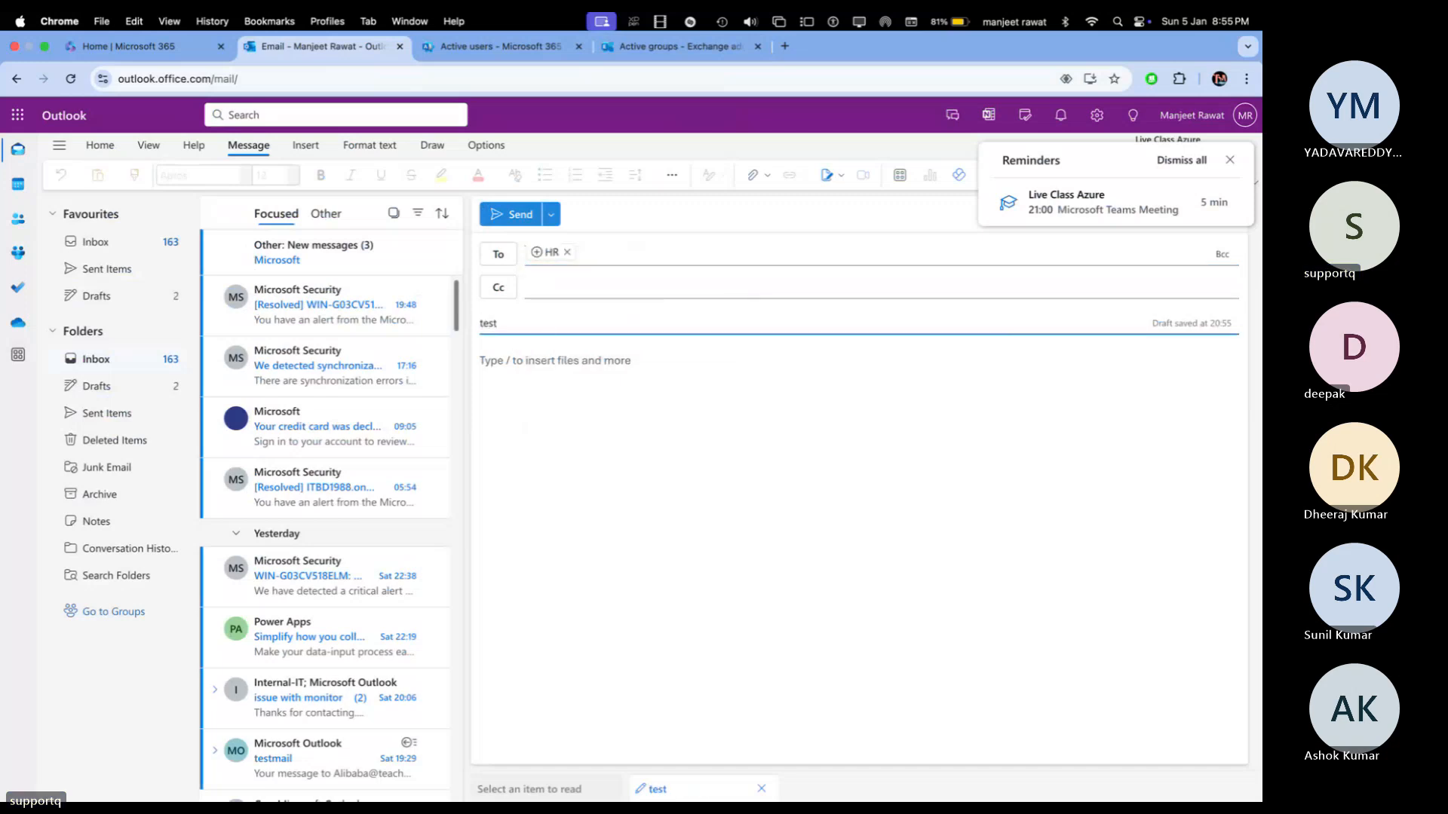
type("-dl")
left_click(539, 401)
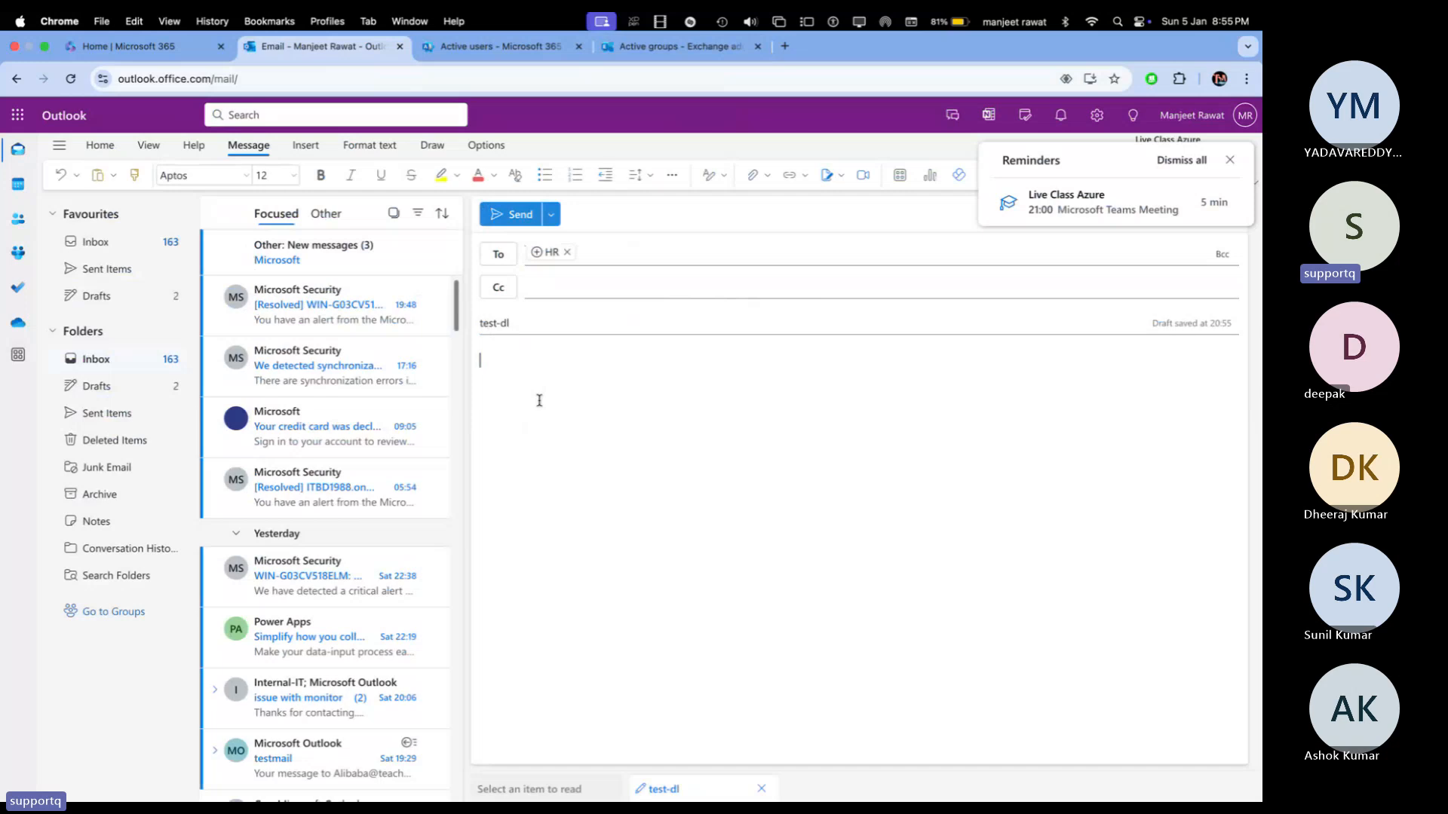
type("This is test emailo")
key("BackSpace")
type("for DL")
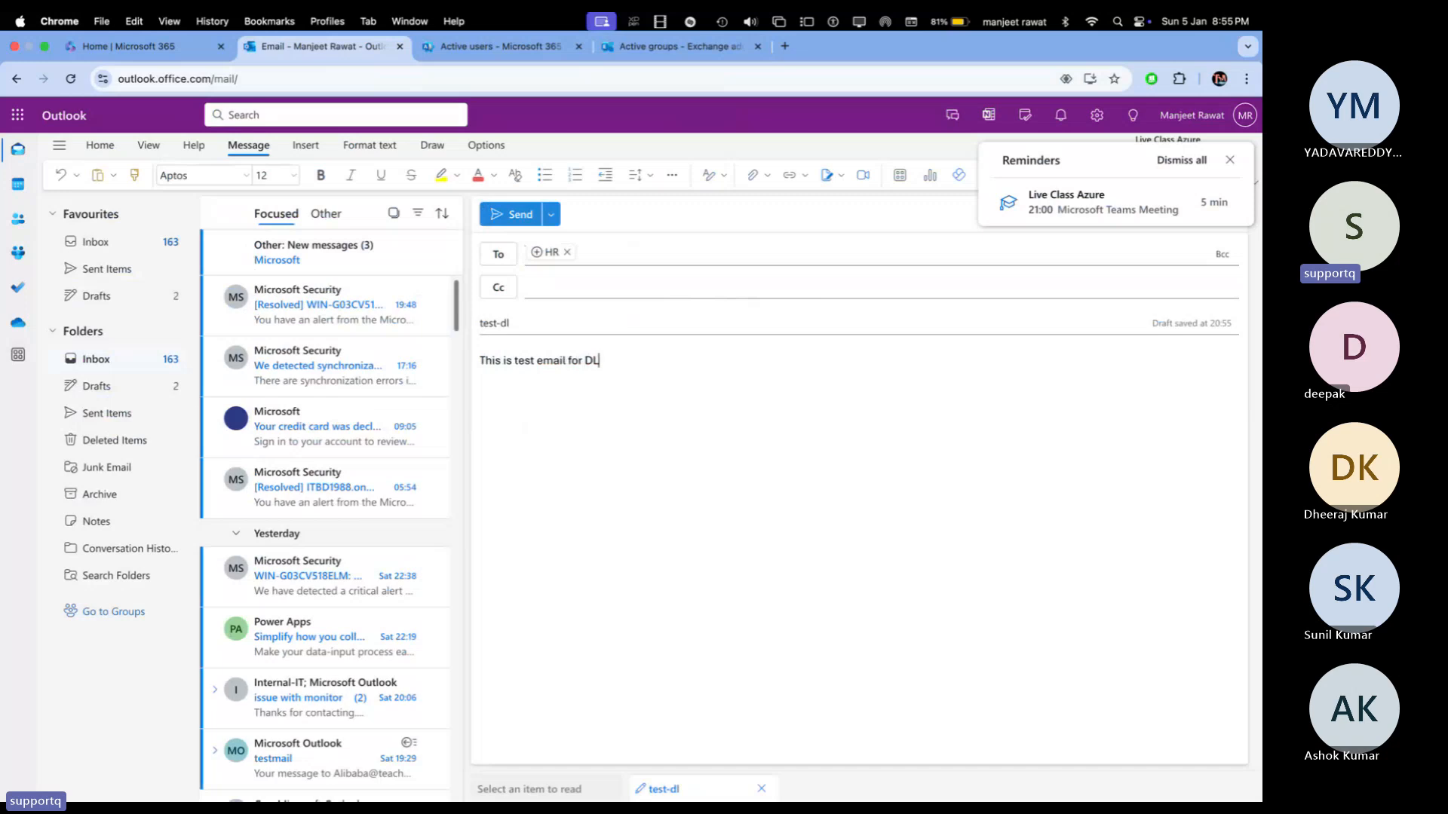
type("........")
left_click(511, 215)
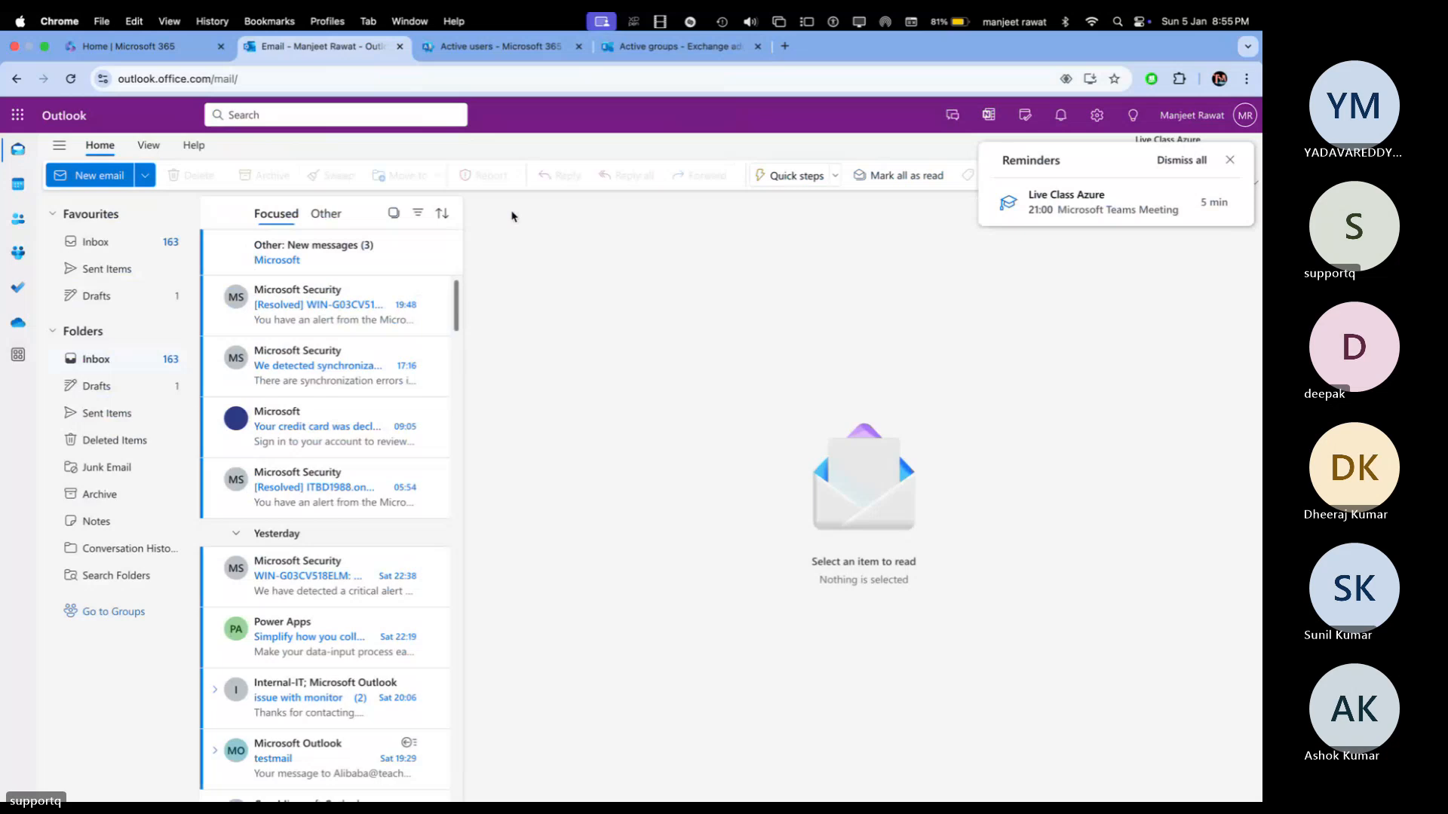
key("ctrl+Right")
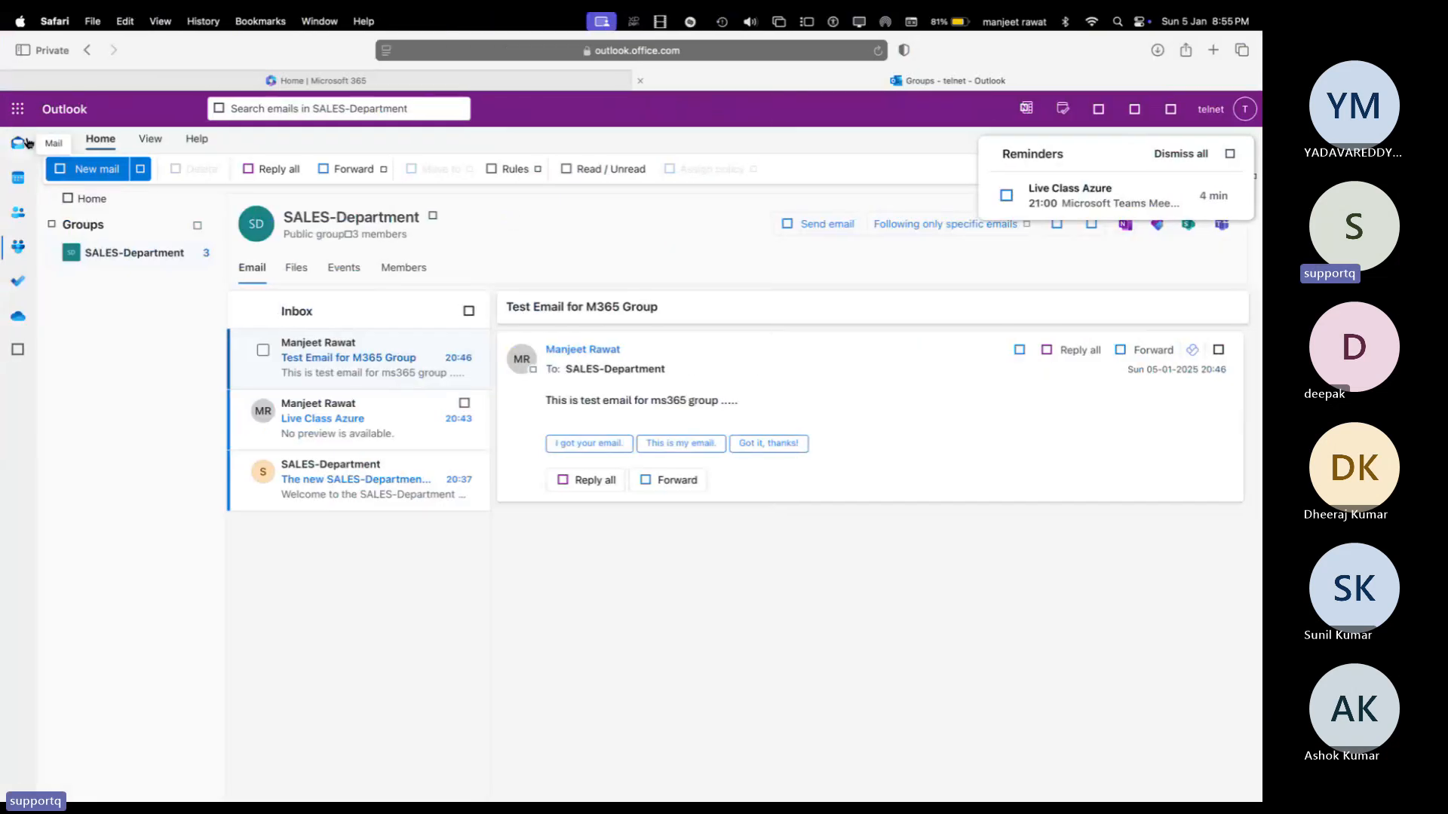
Step: Open the received test-dl message in this member's Mail inbox
left_click(21, 143)
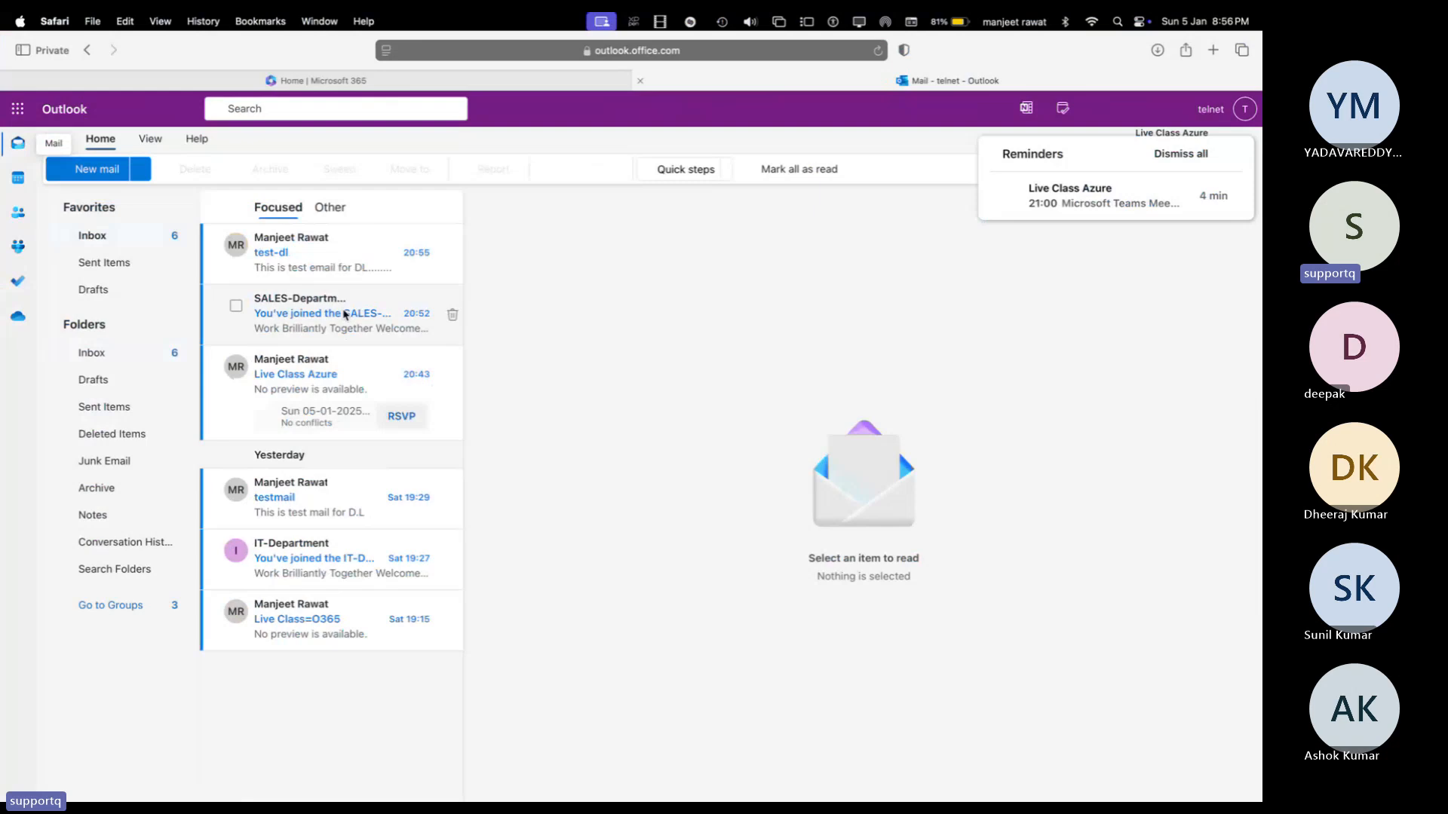
left_click(326, 258)
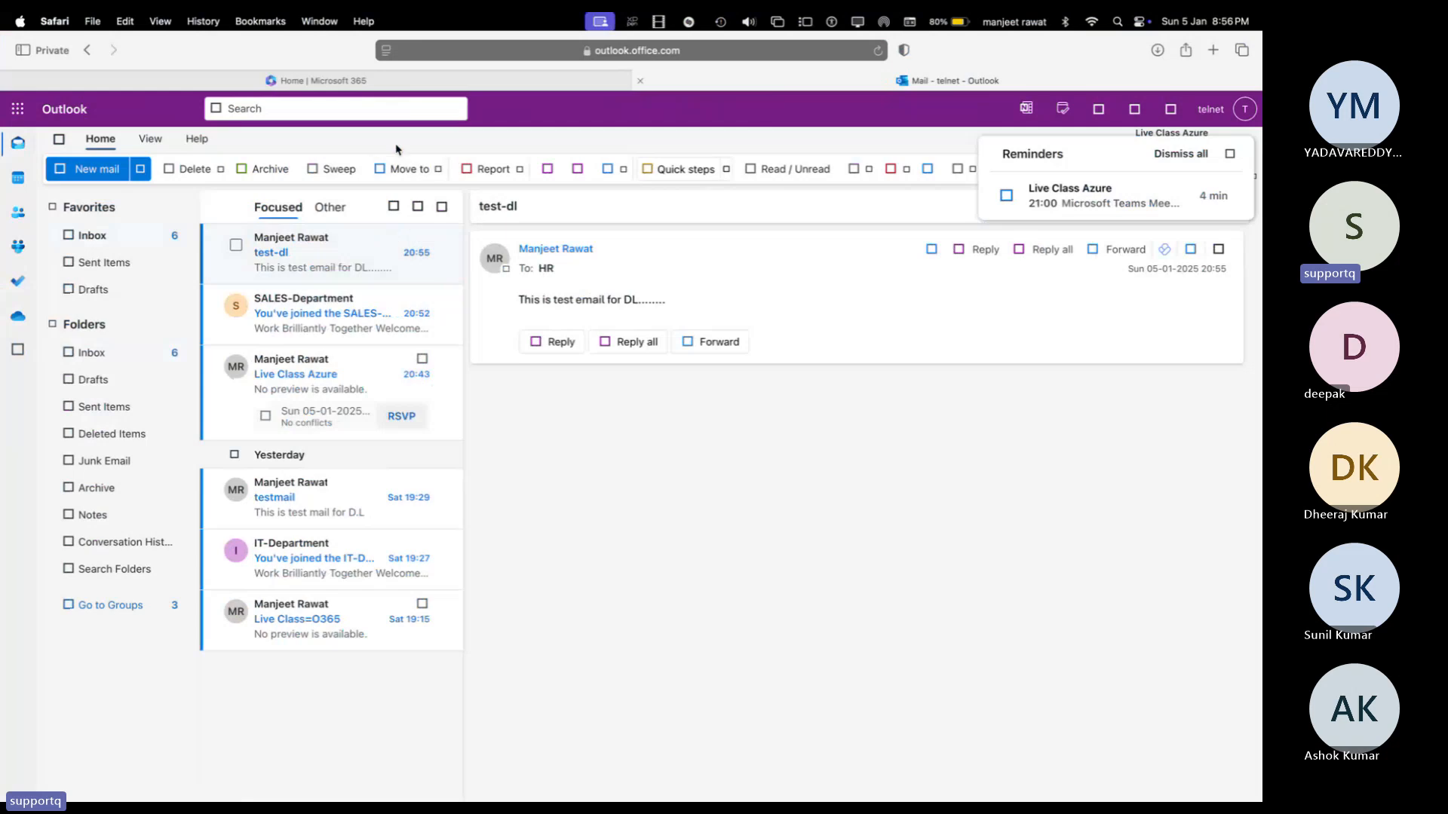
key("ctrl+Left")
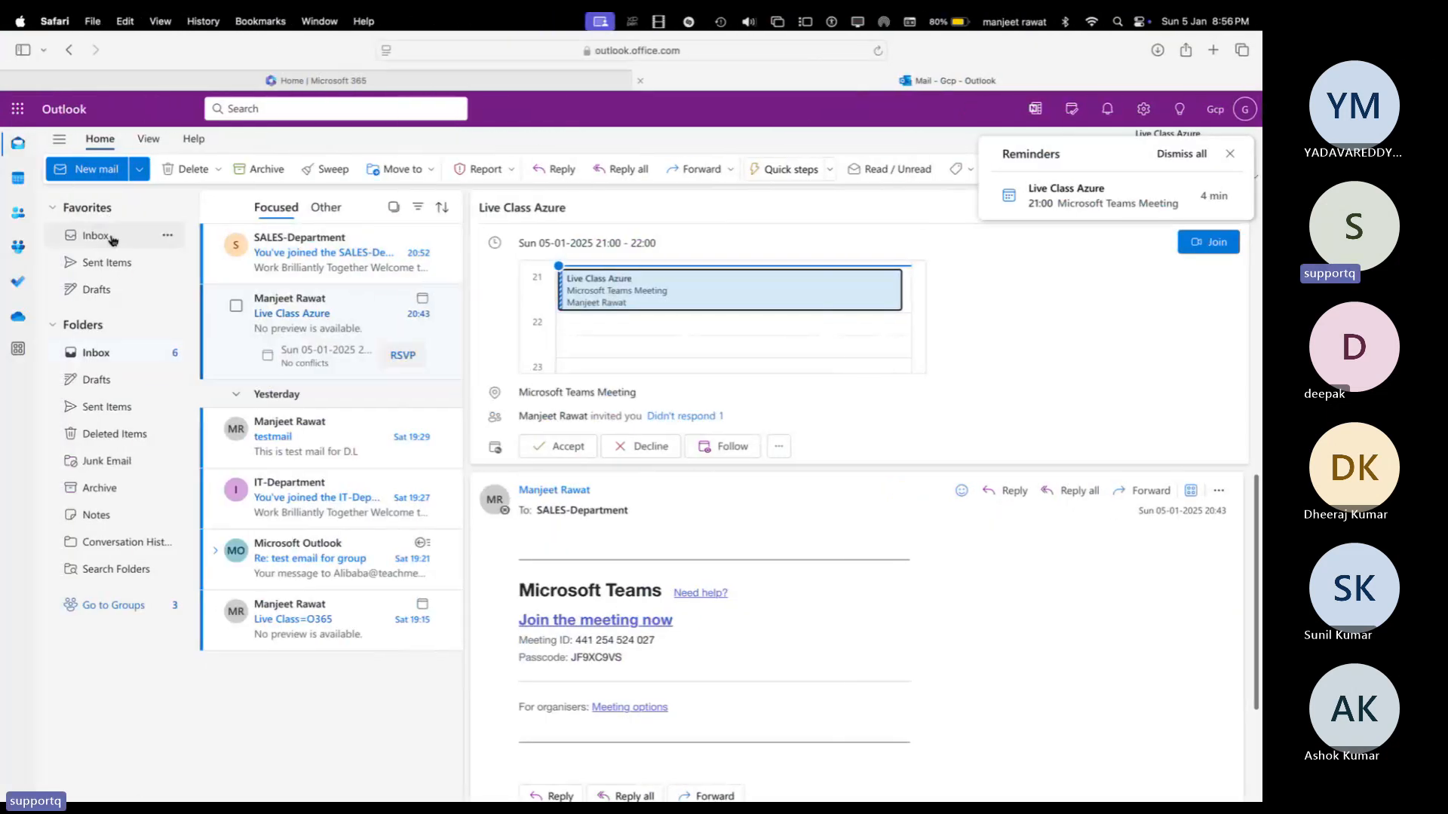
Step: Reload the Gcp member's Inbox so the test-dl message shows at the top
left_click(104, 236)
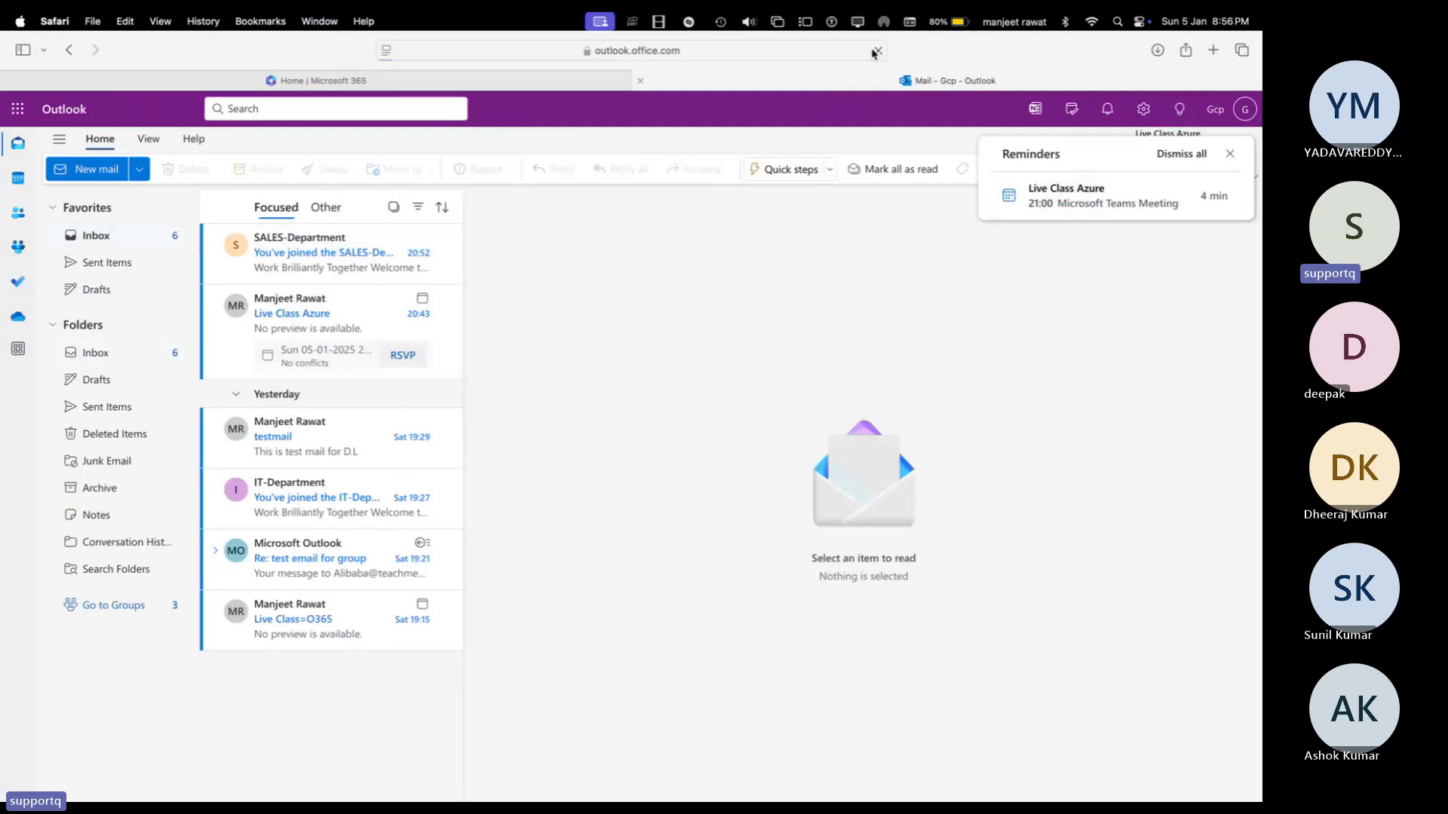
left_click(878, 51)
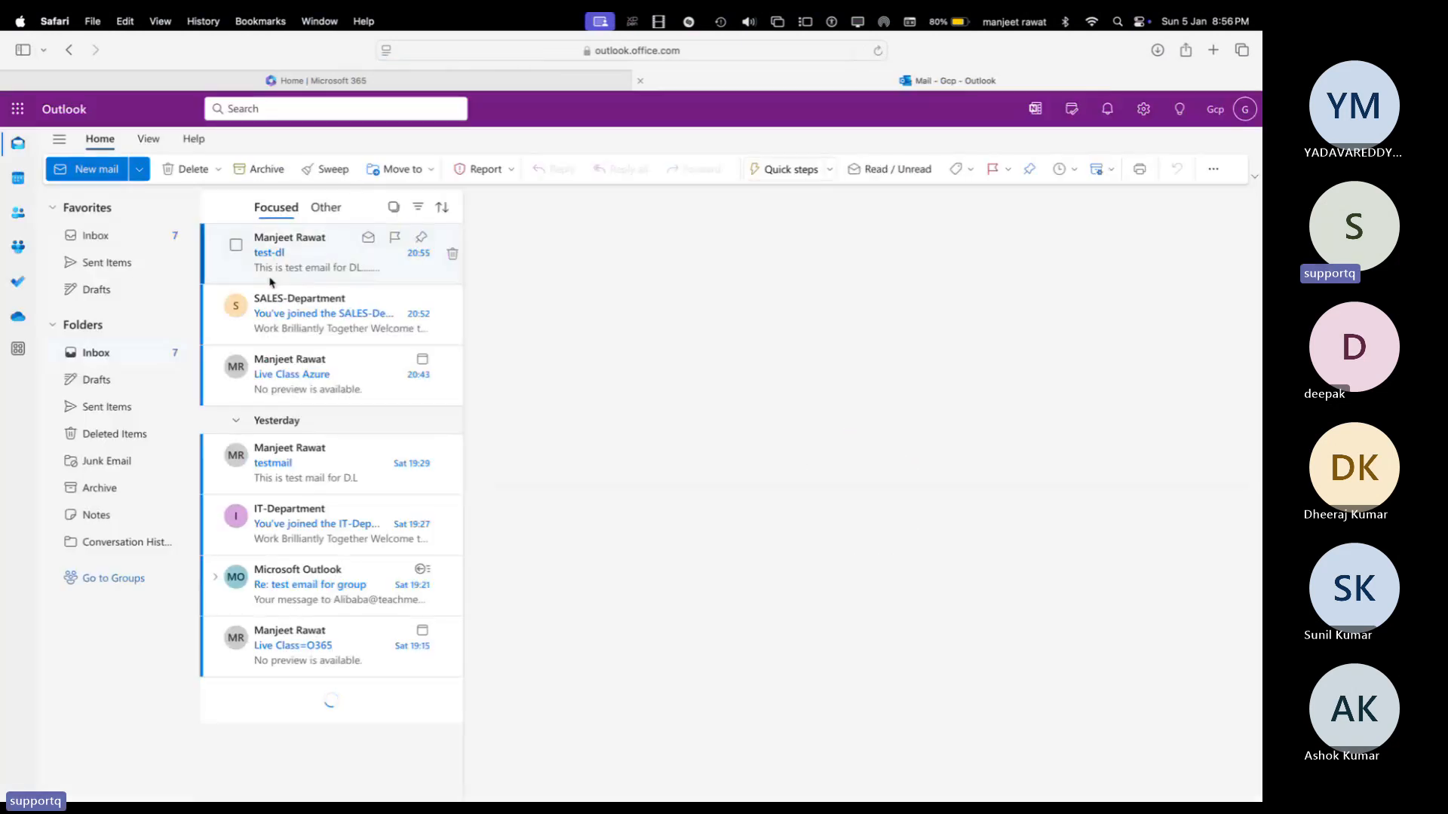
left_click(284, 273)
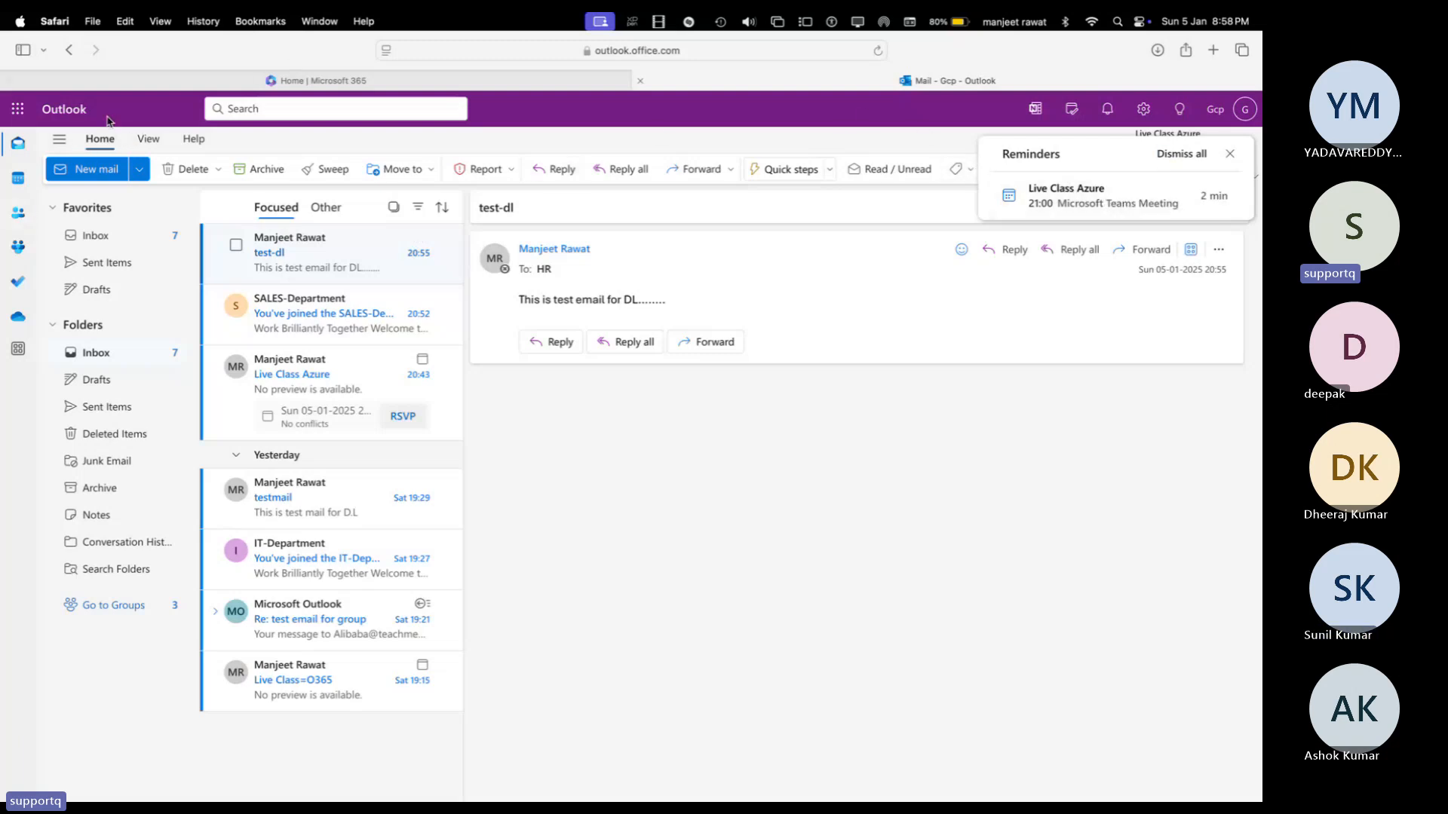
Step: Launch Teams in a new tab from Outlook's app launcher, glancing at the Microsoft 365 Home tab
left_click(17, 109)
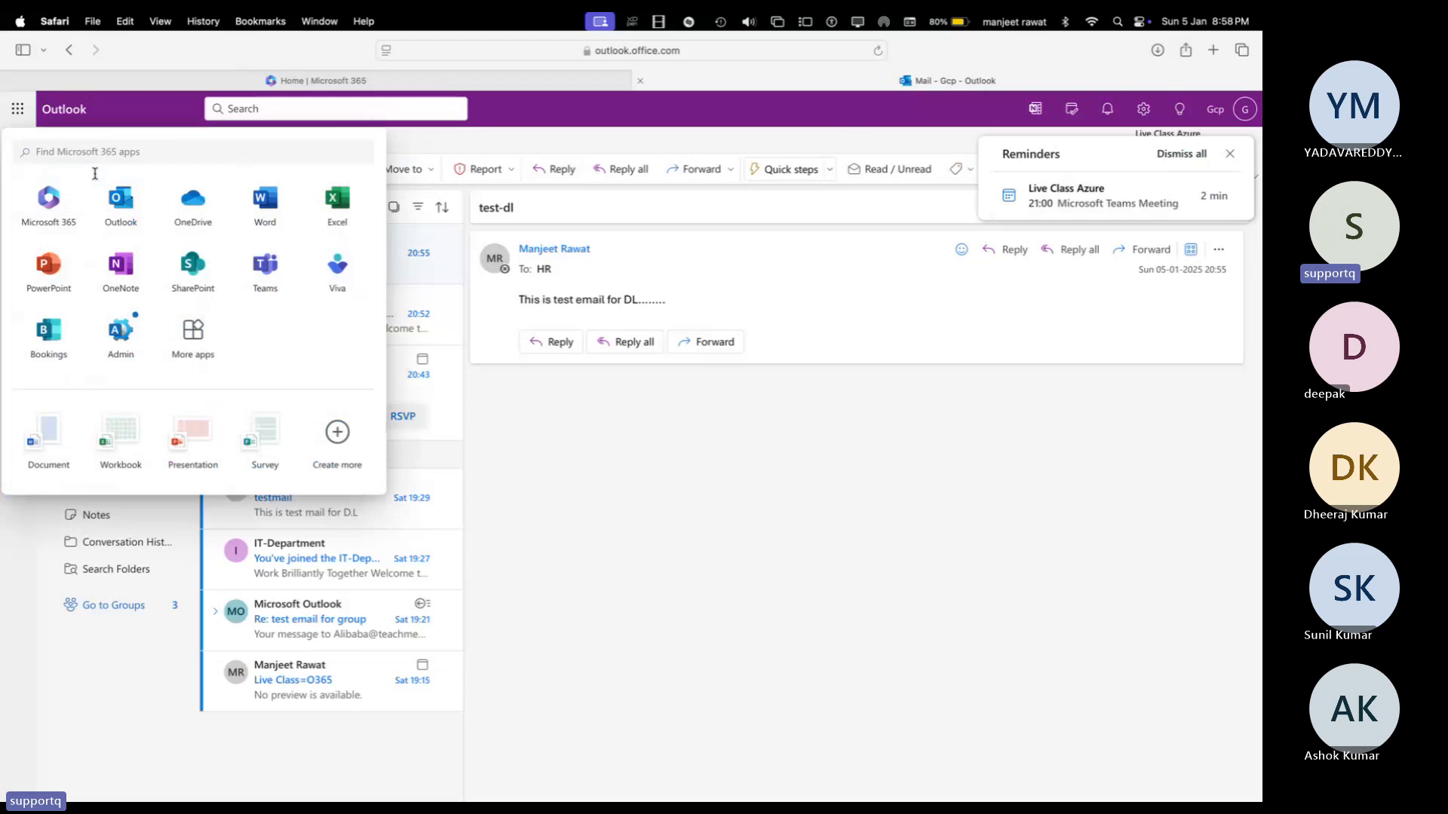
left_click(263, 272)
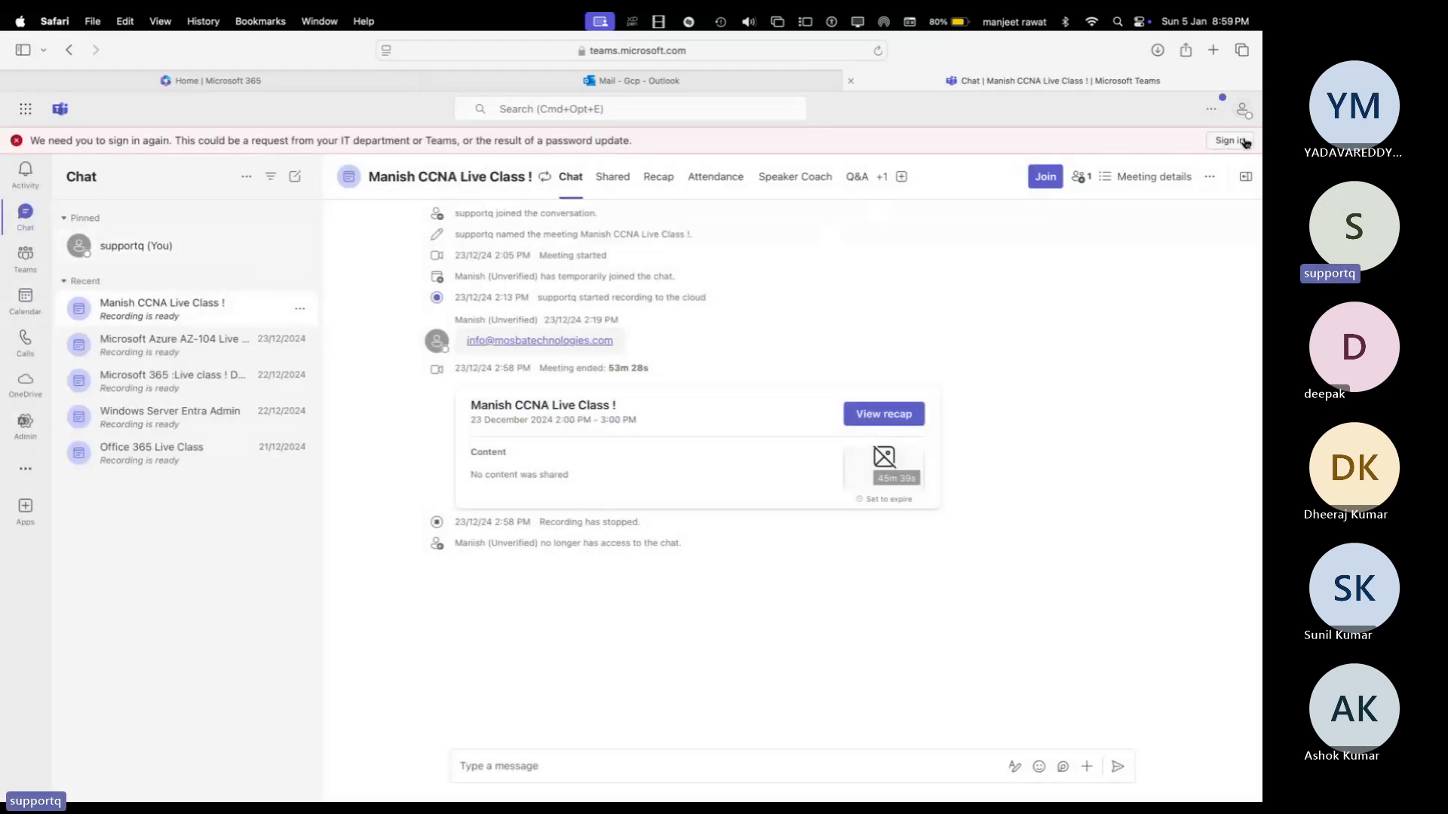
left_click(346, 89)
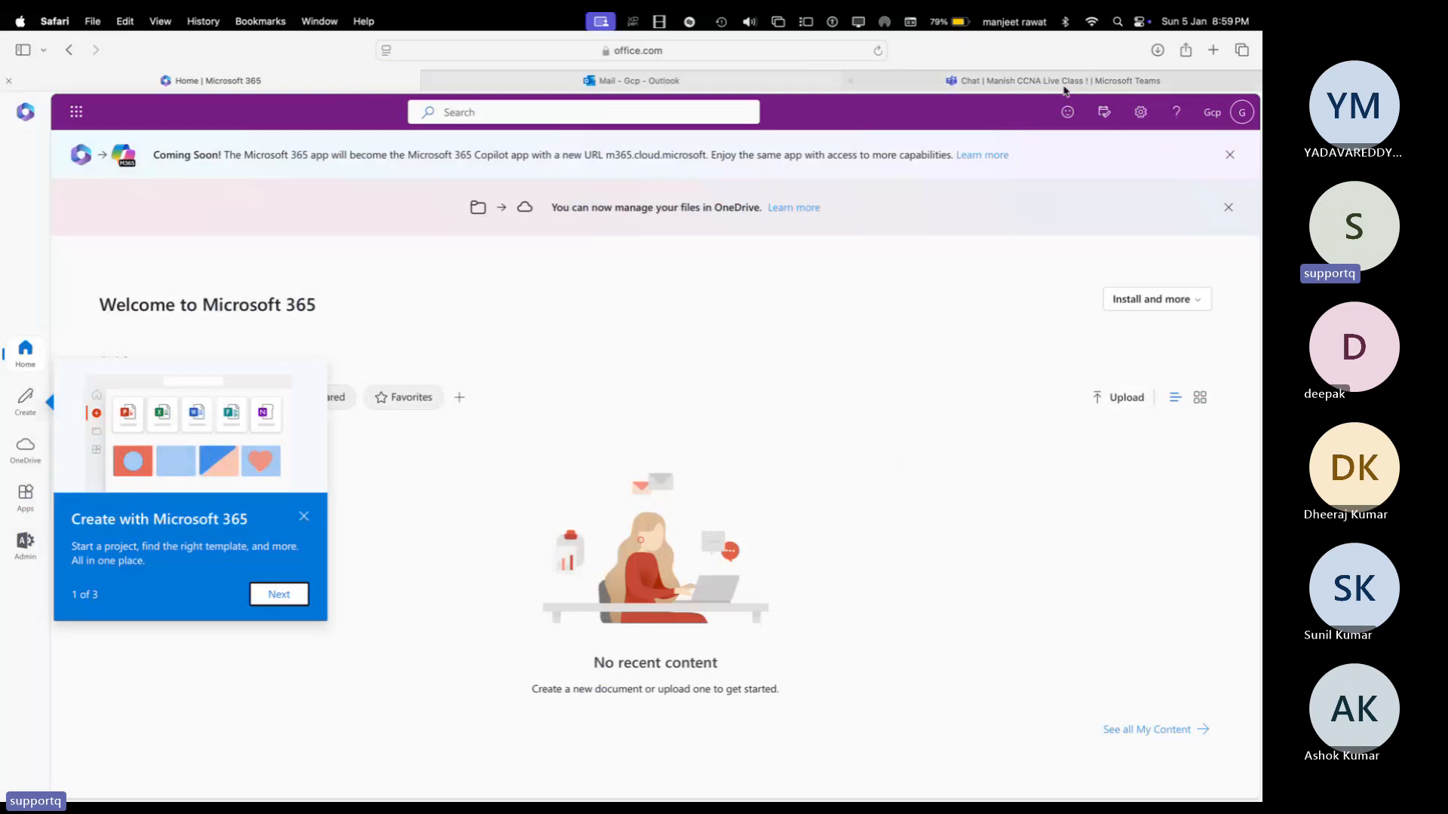
left_click(889, 81)
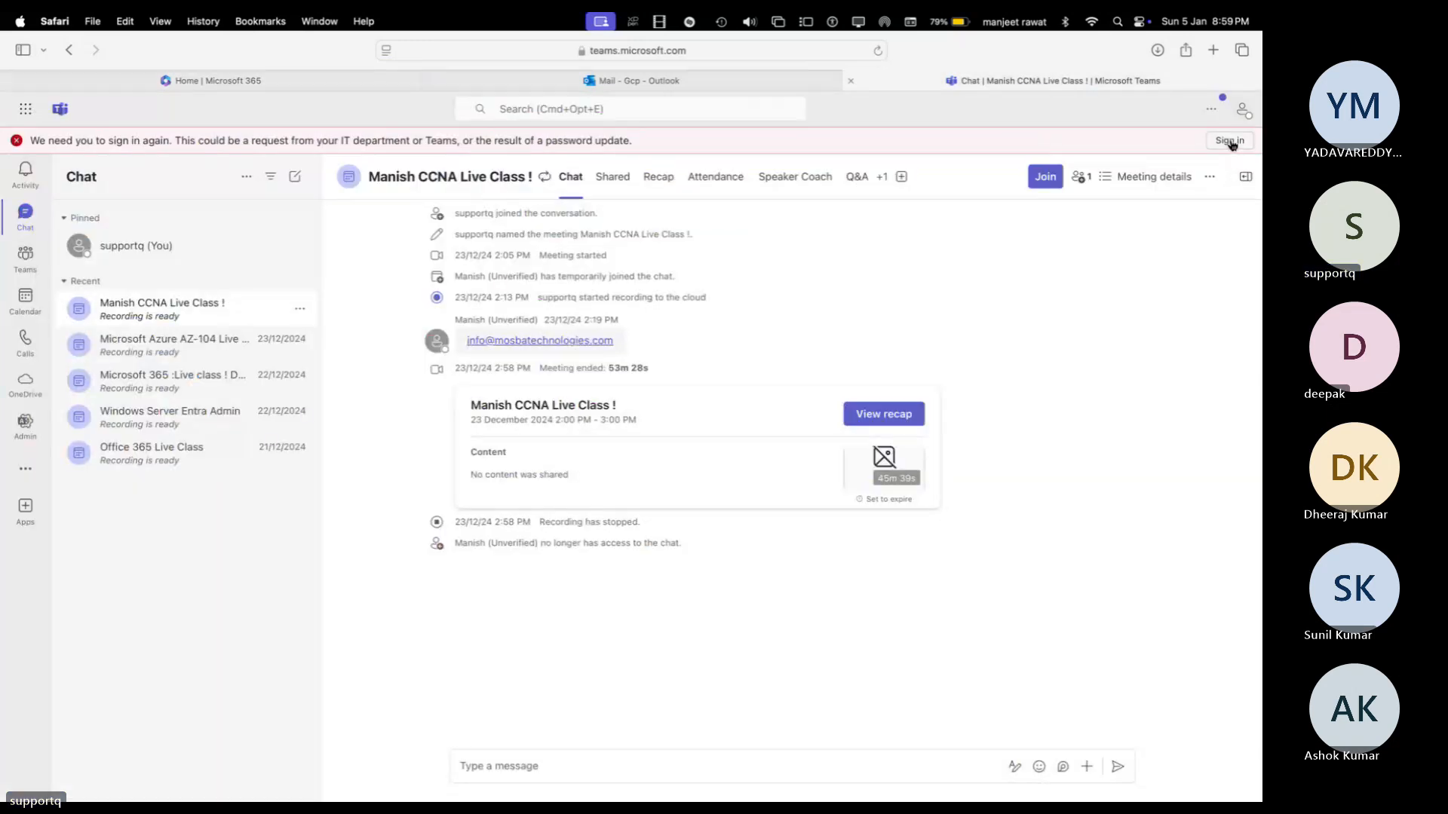
Step: Abandon the Teams sign-in prompt and close the 'Sign in to your account' tab
left_click(1229, 142)
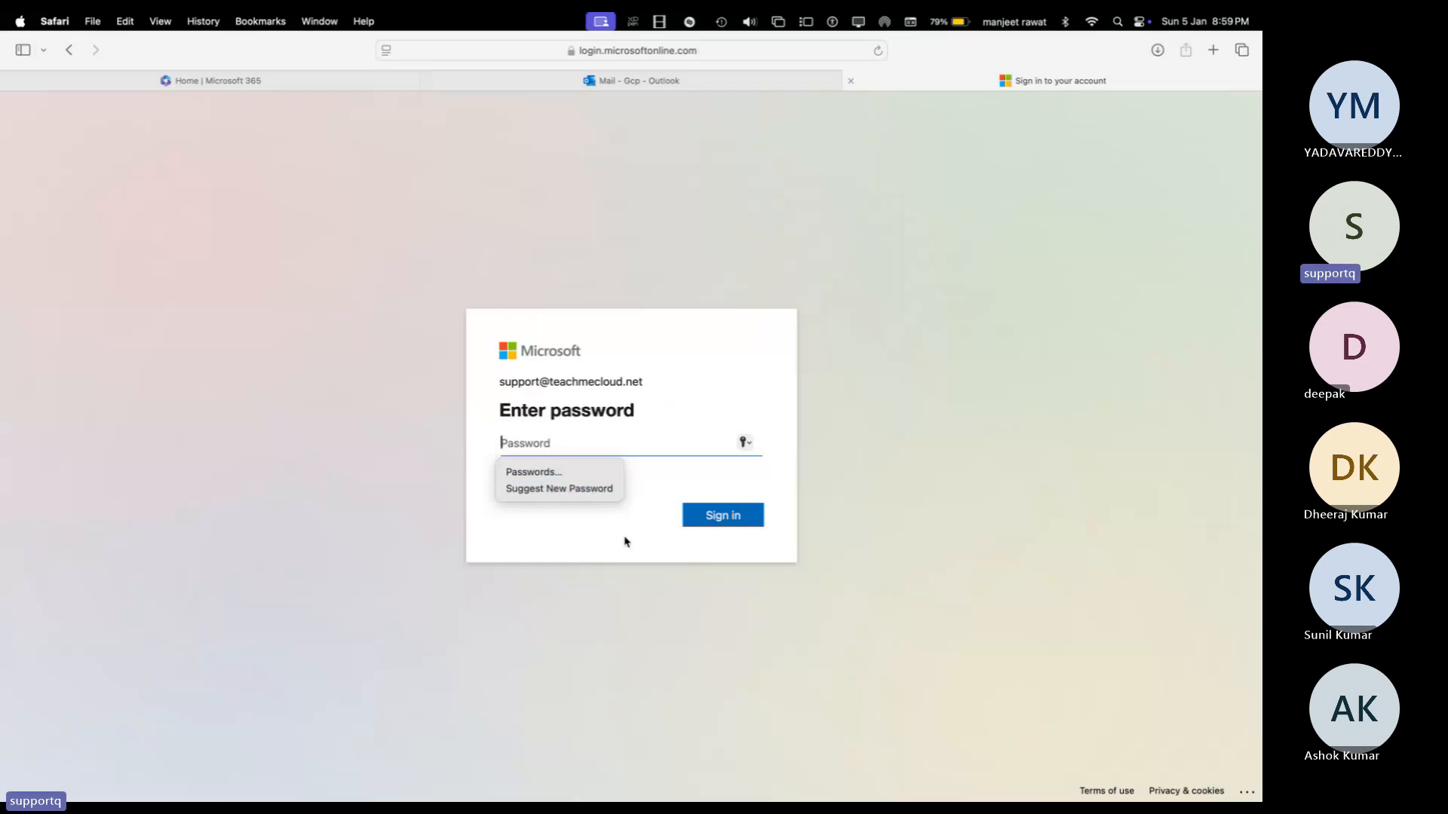
left_click(624, 541)
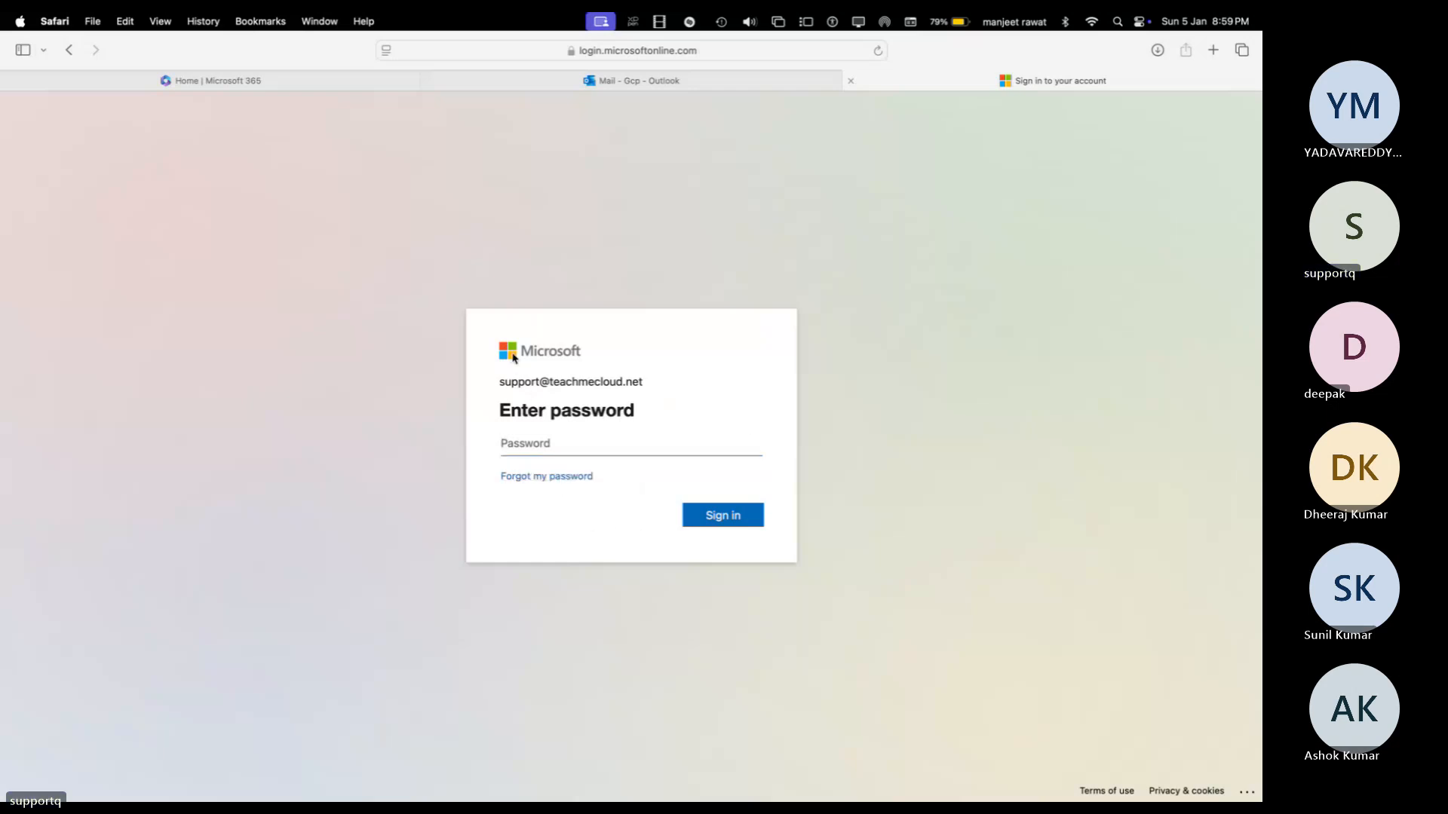
left_click(851, 81)
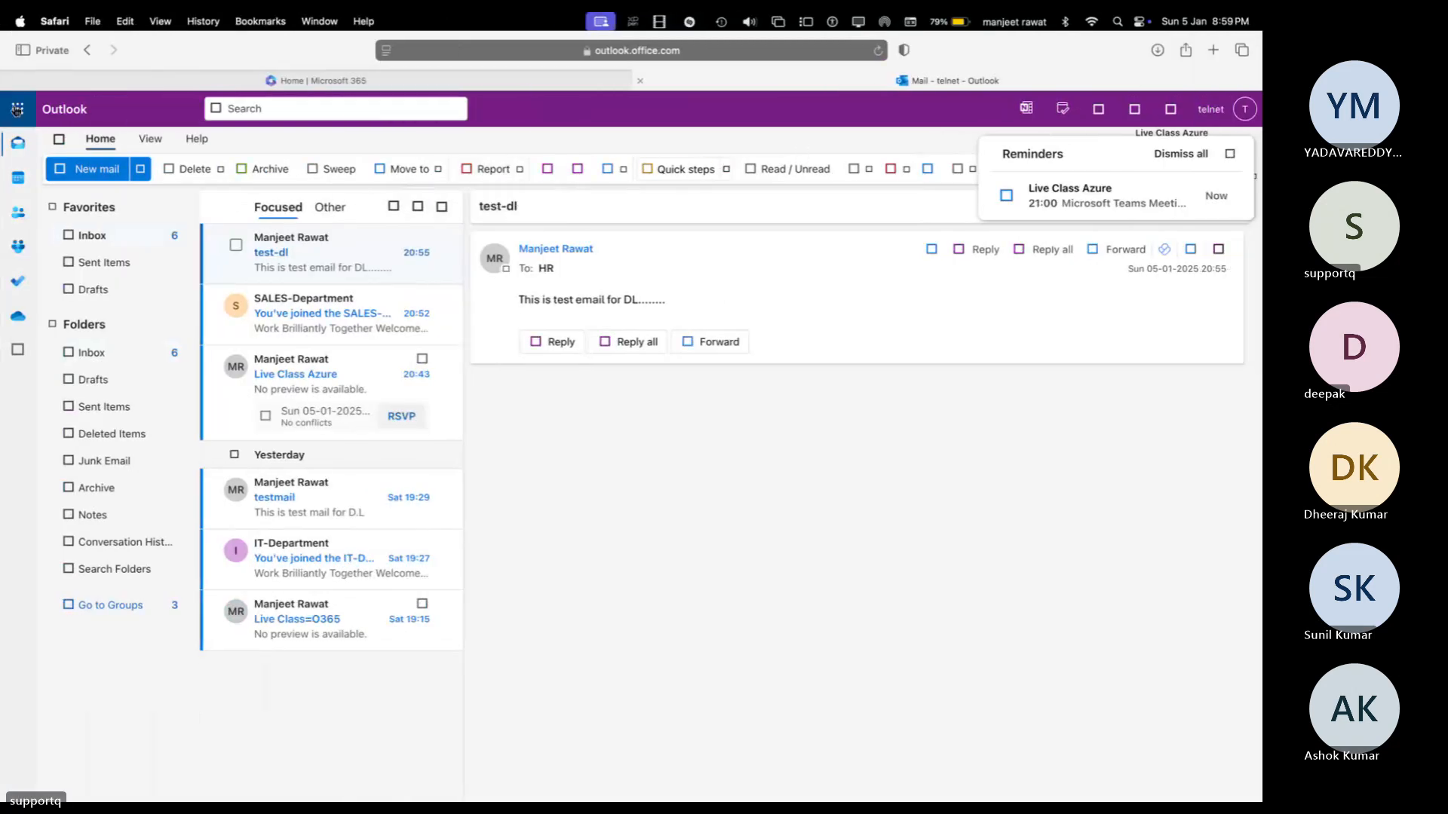
Step: Sign this account into Teams with its password, skipping authenticator setup and declining 'Stay signed in'
left_click(17, 109)
left_click(284, 269)
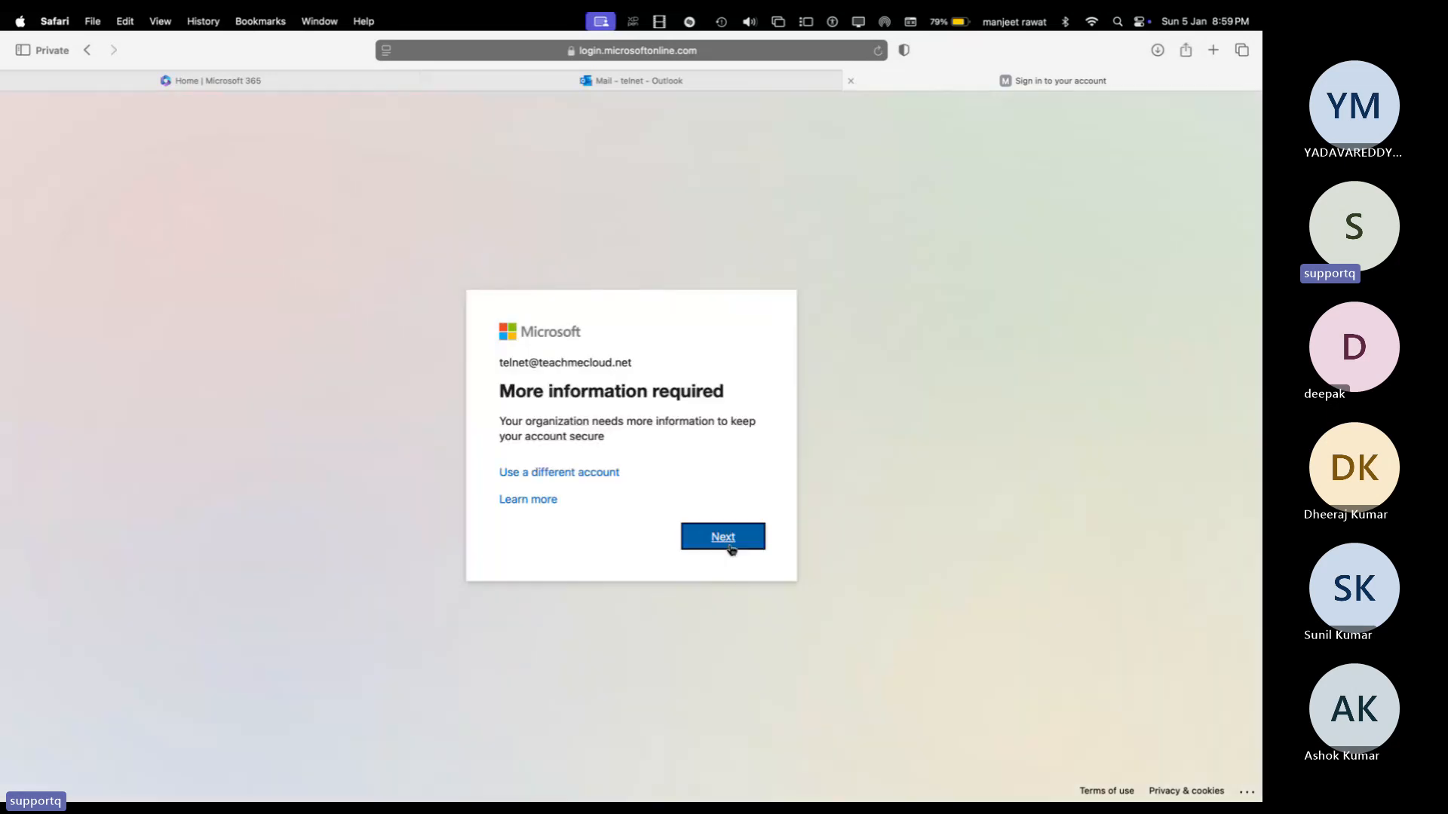
left_click(731, 548)
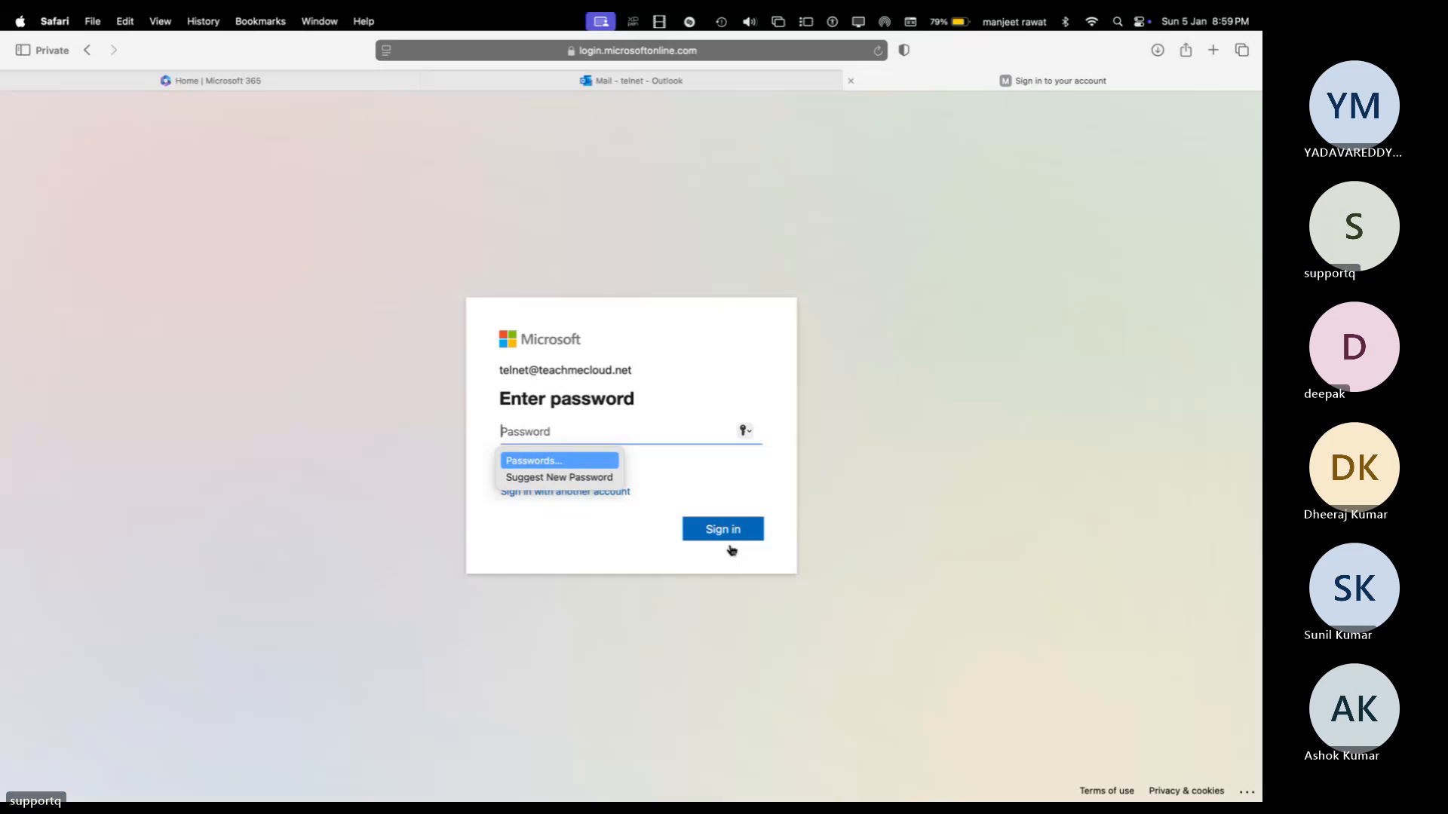
type("•••••••••")
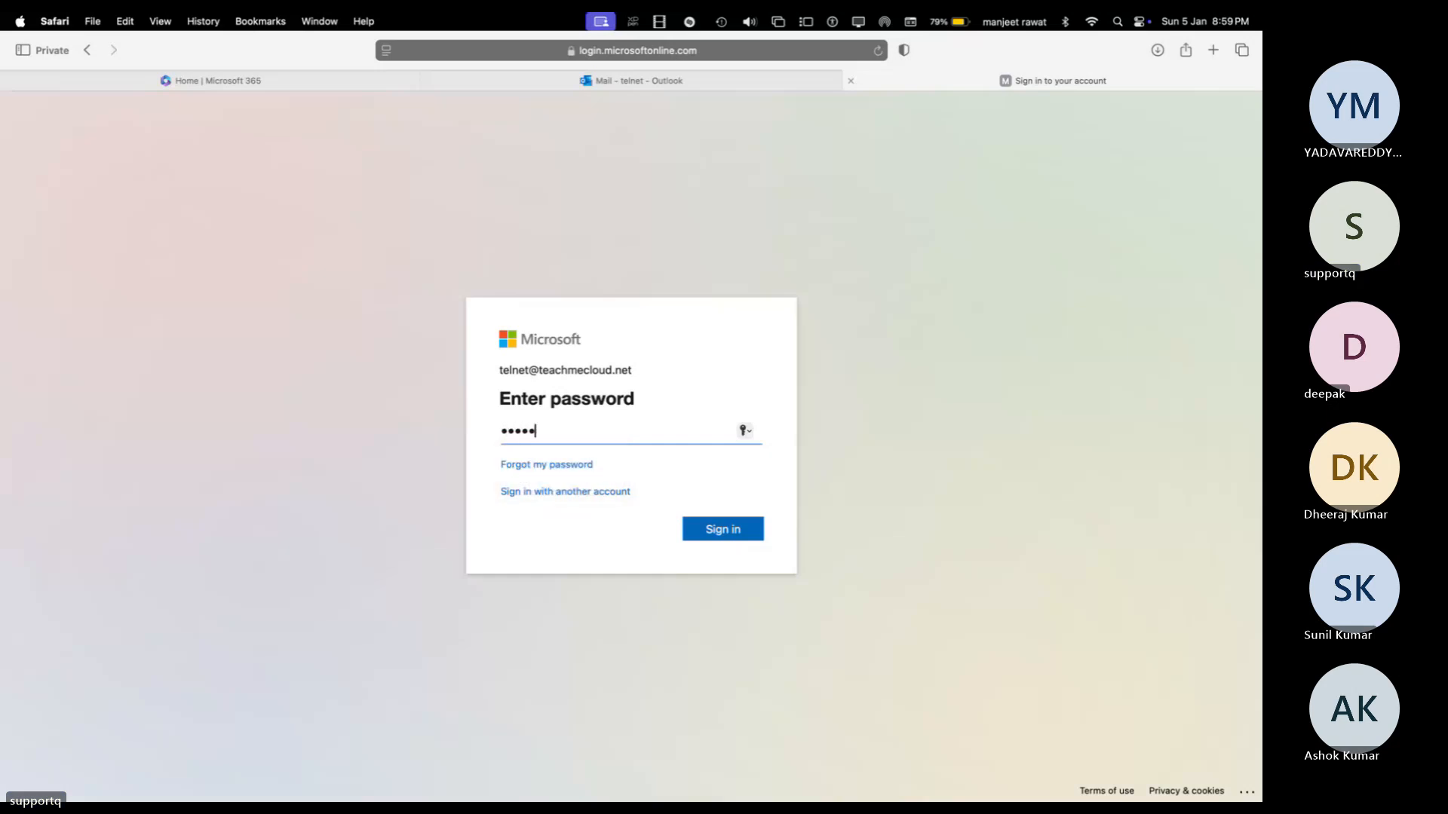
key("Return")
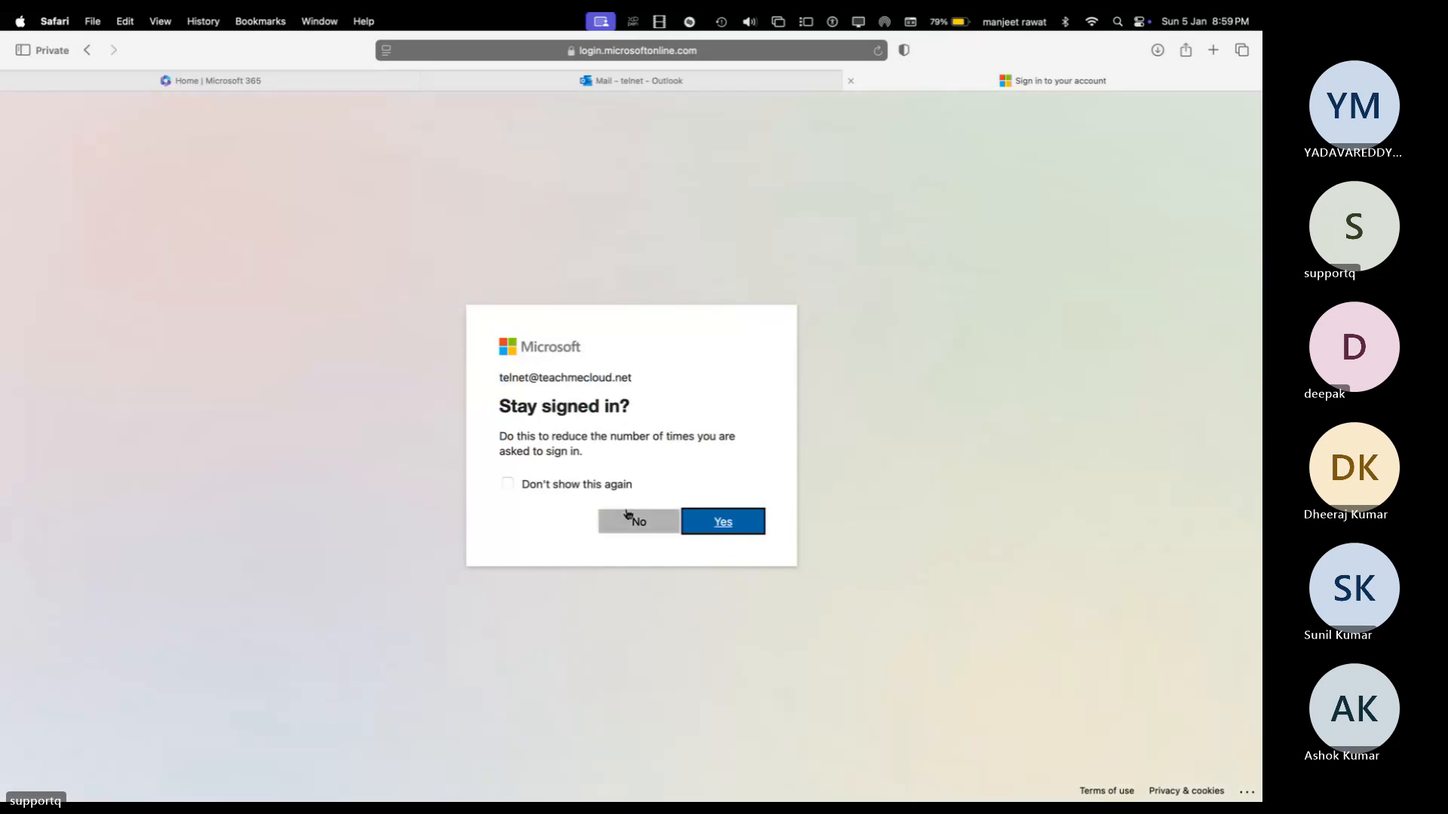
left_click(634, 520)
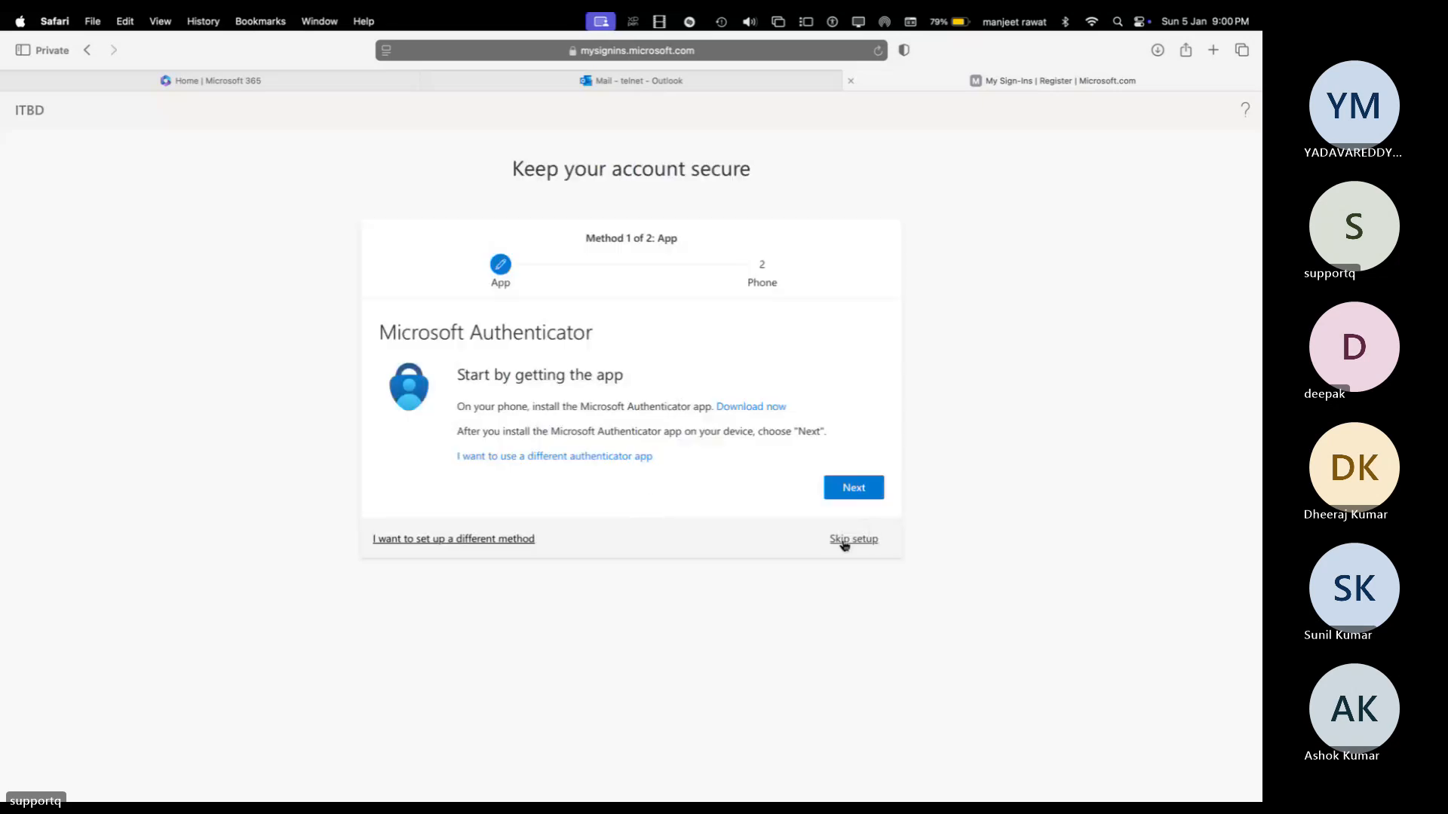
left_click(844, 540)
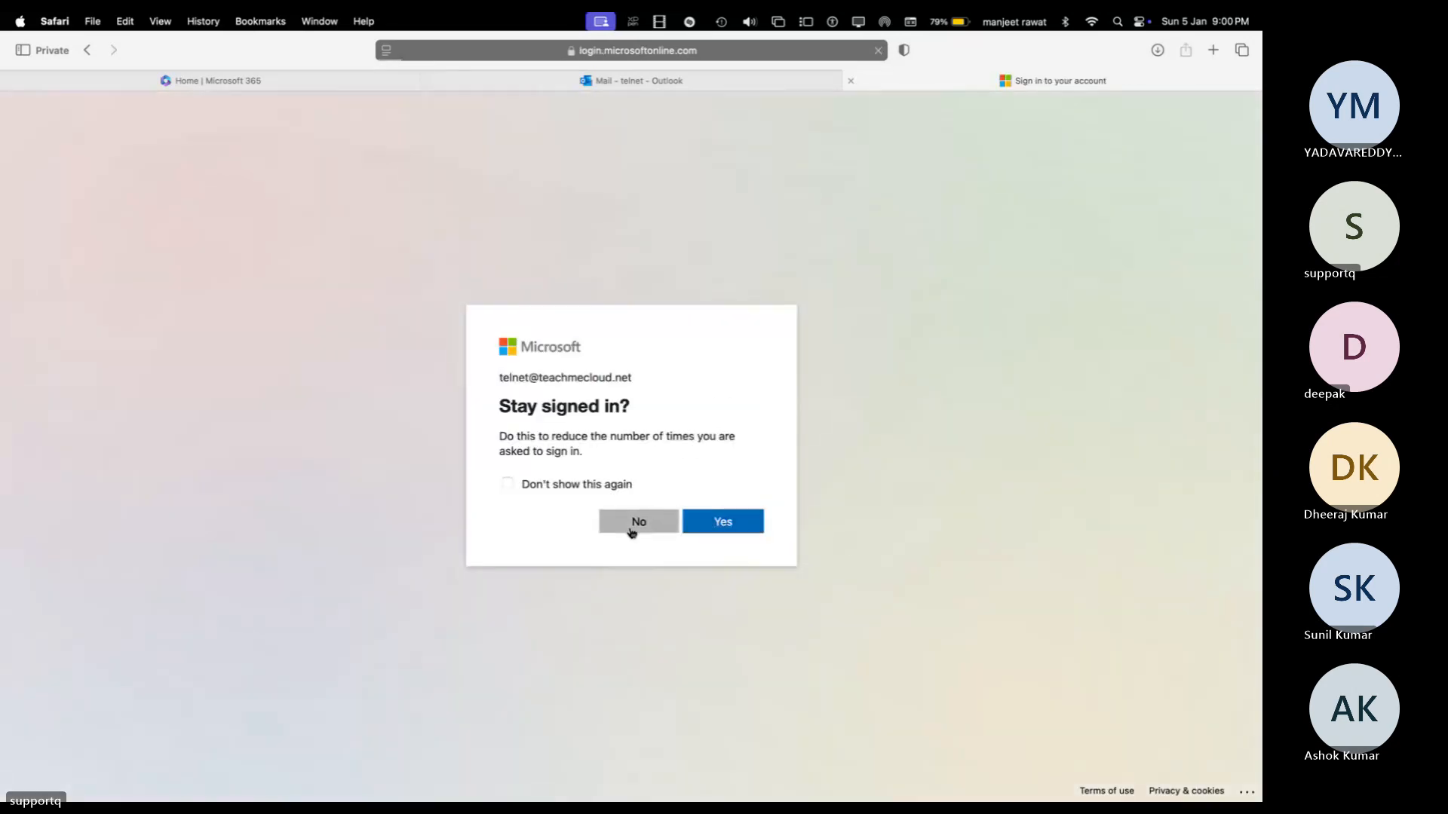
left_click(632, 532)
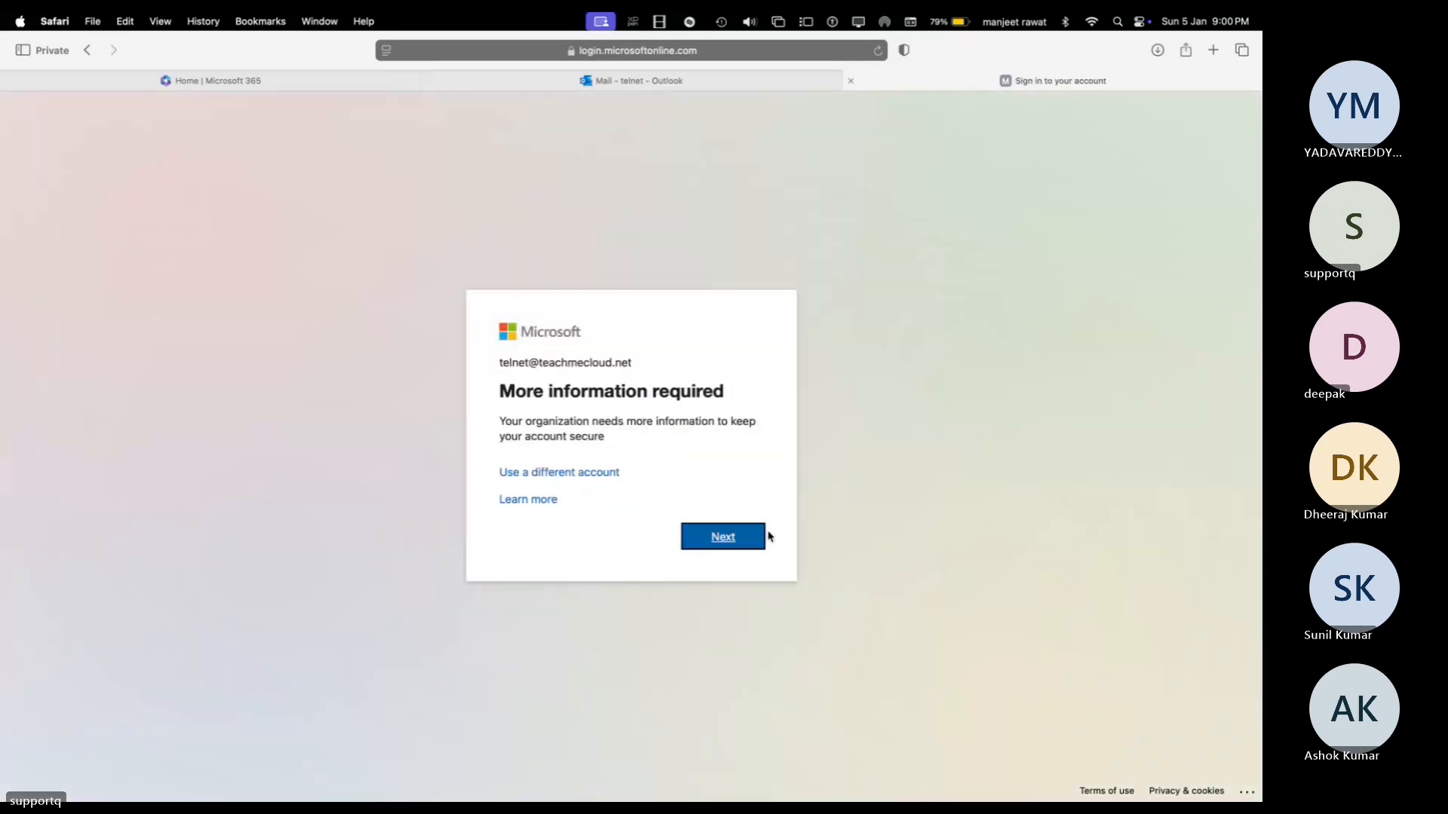
left_click(735, 543)
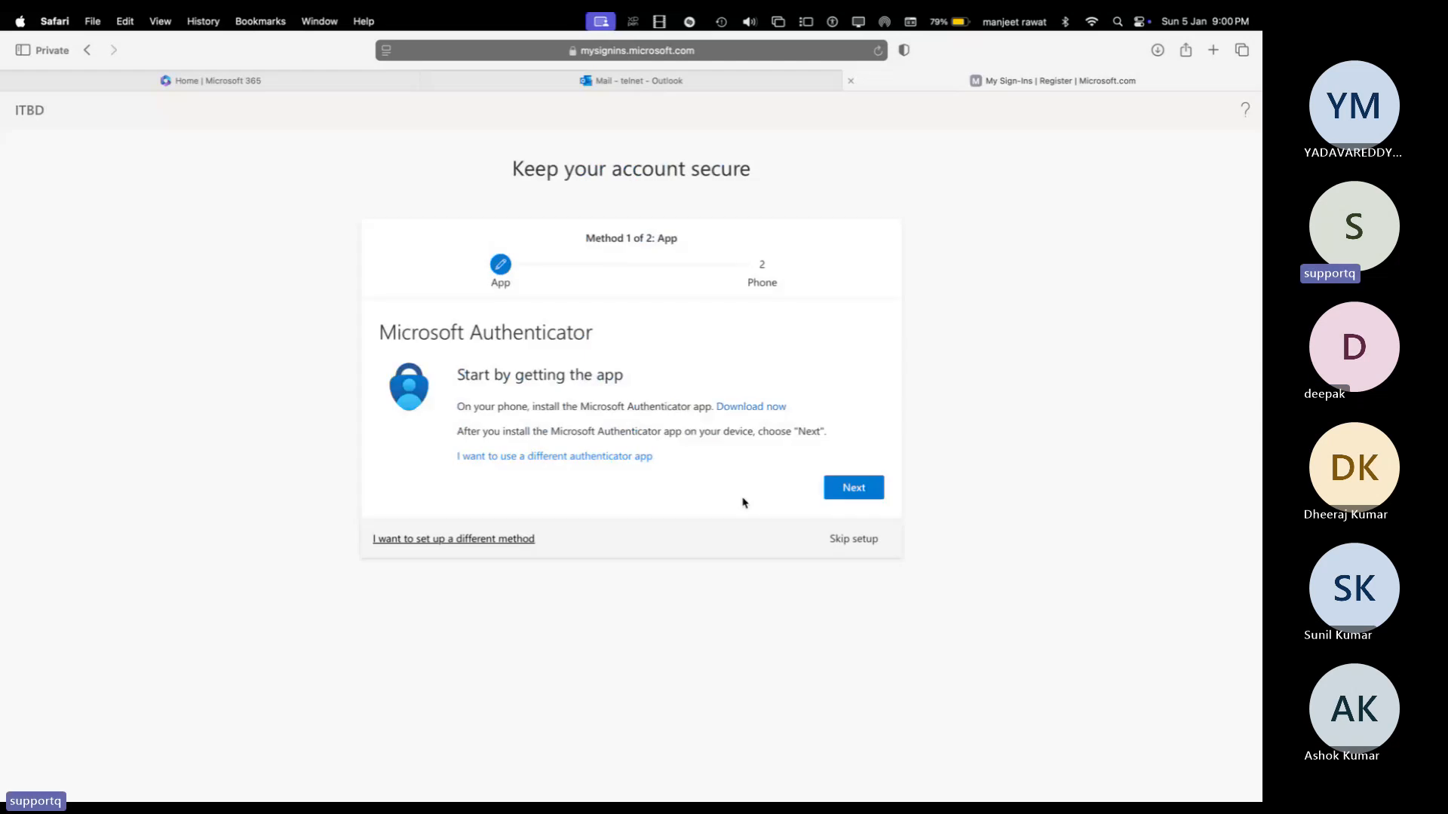
left_click(855, 540)
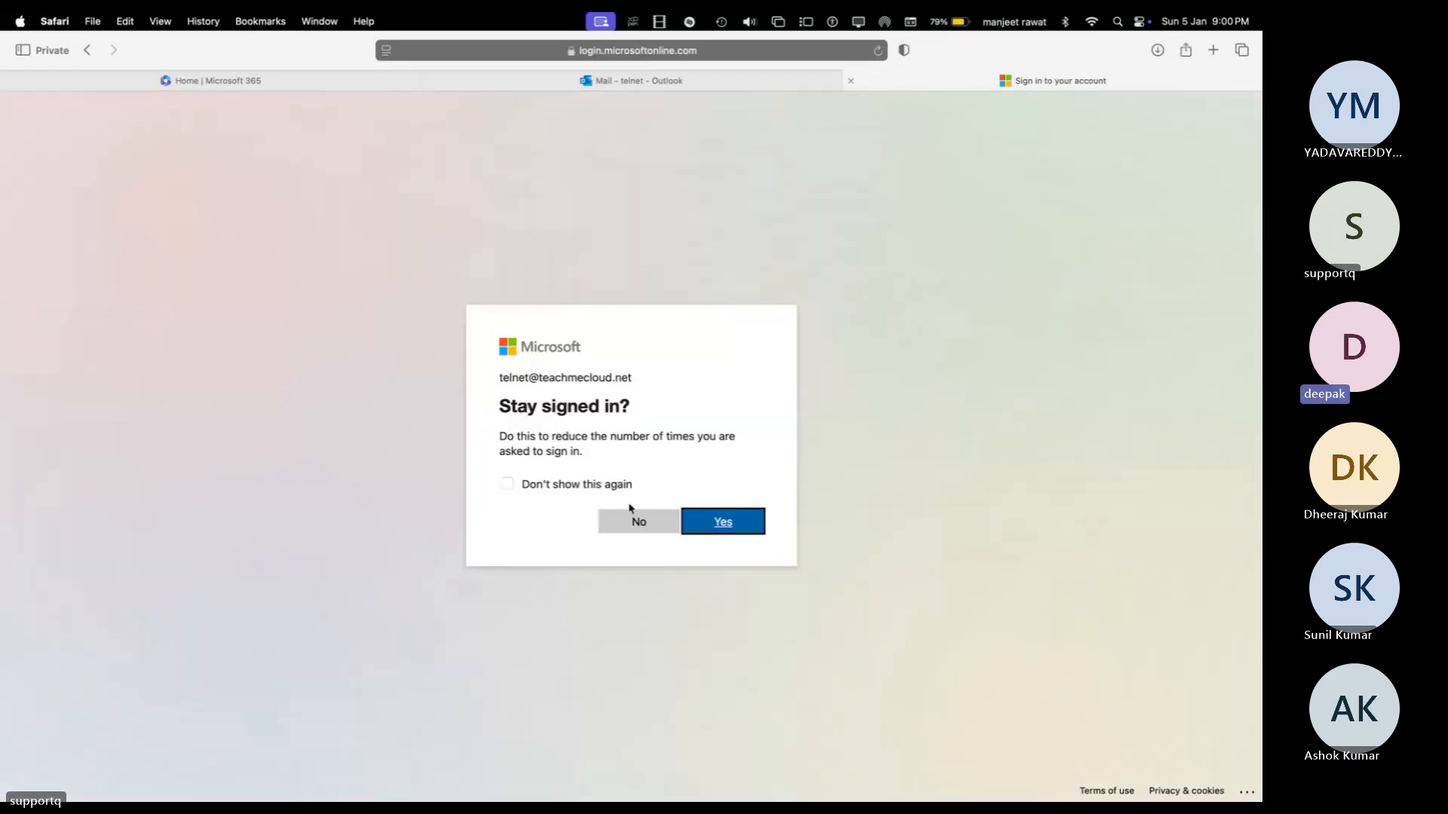
left_click(639, 522)
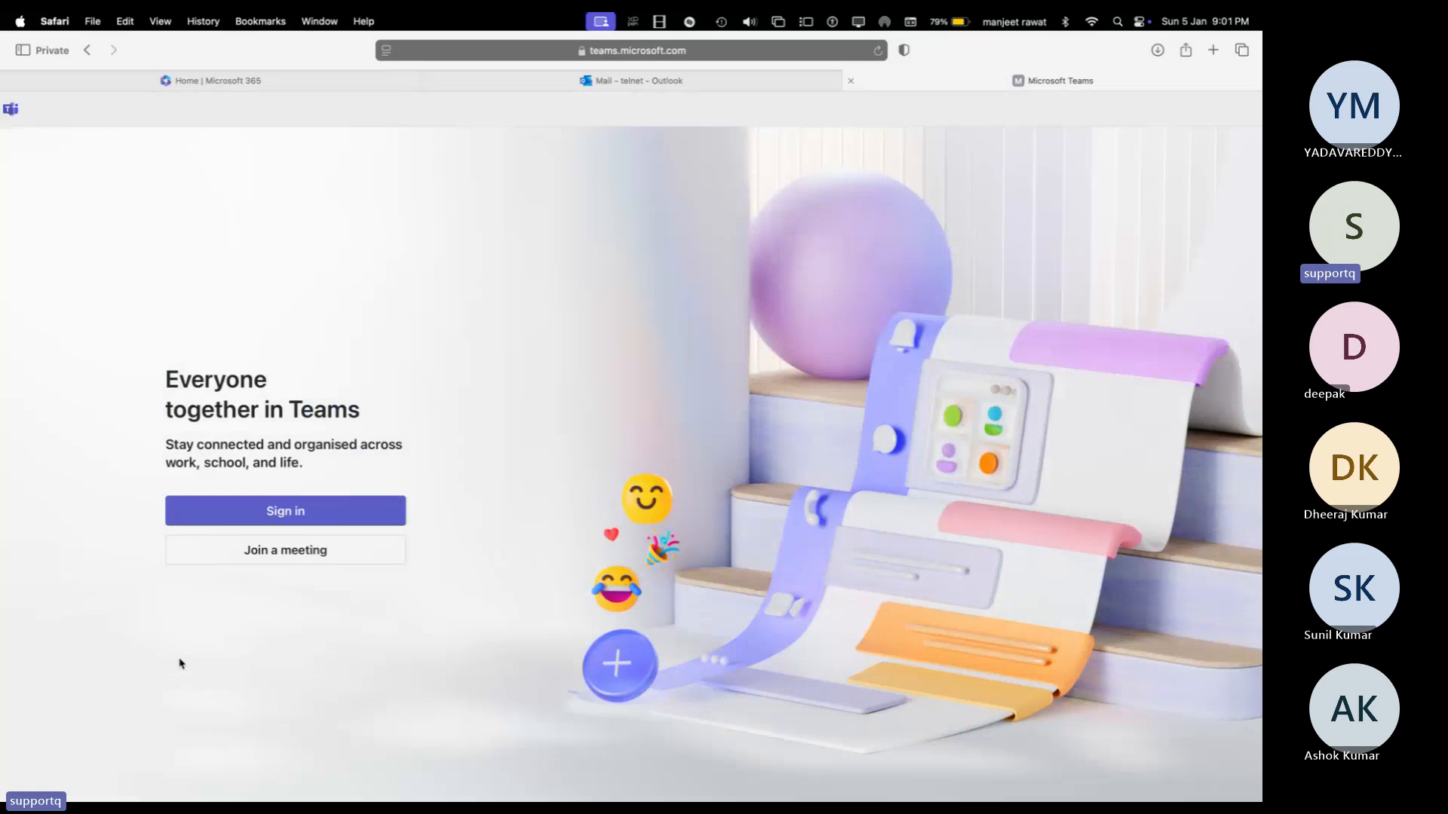
Step: Sign in to Teams with the existing account, allowing cookie sharing and dismissing the mobile-app QR prompt
left_click(290, 517)
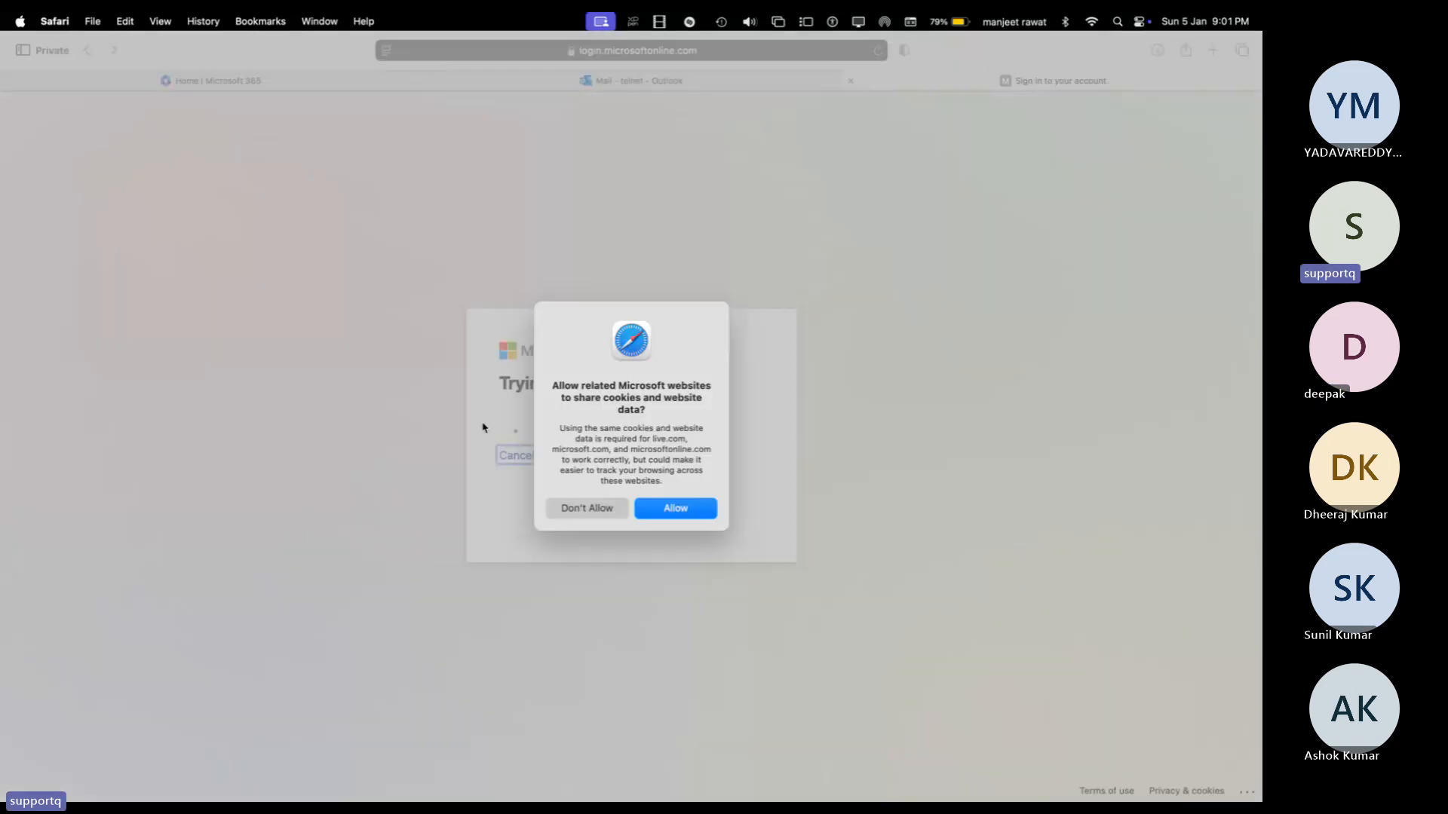
left_click(697, 510)
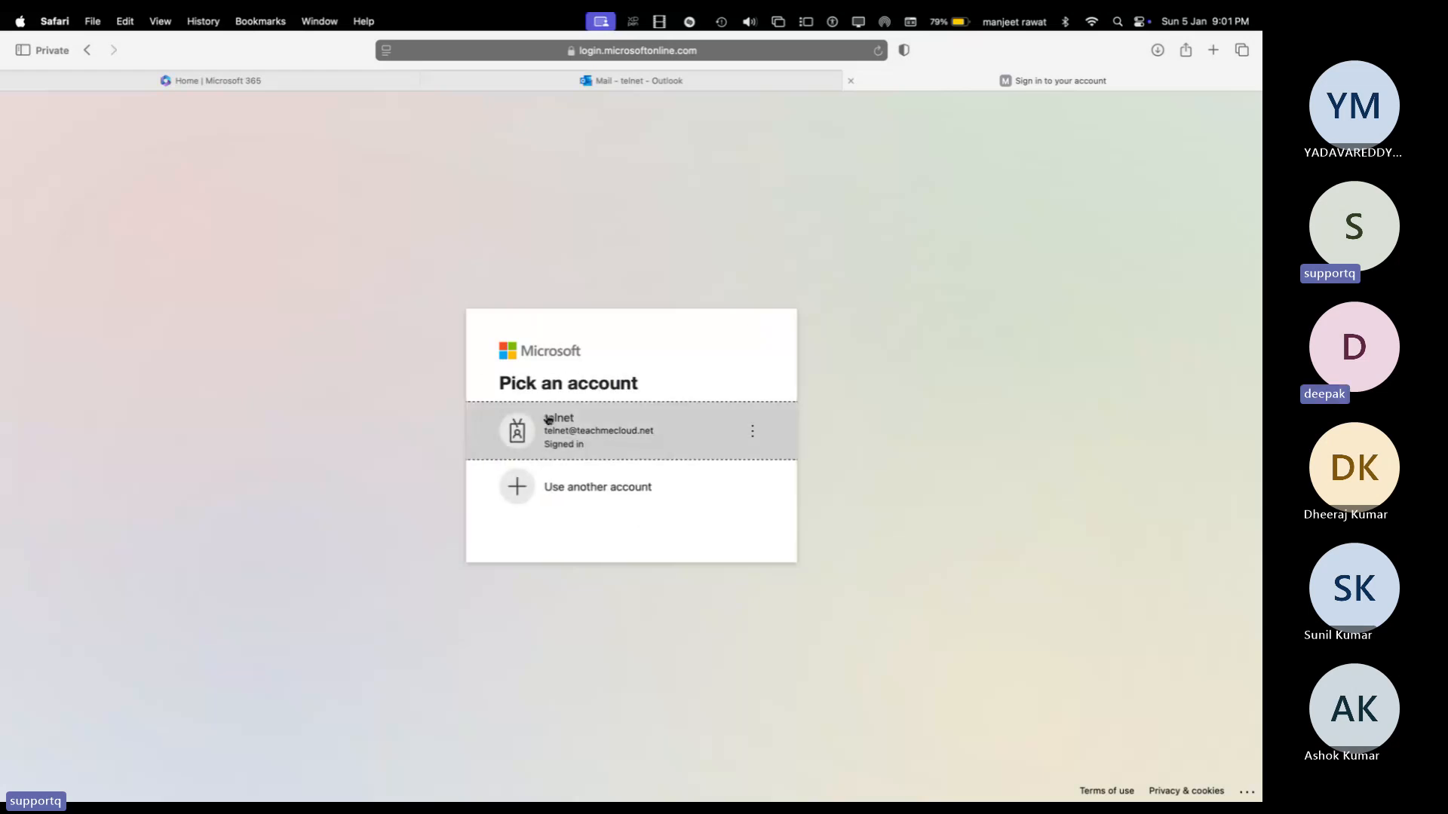
left_click(553, 424)
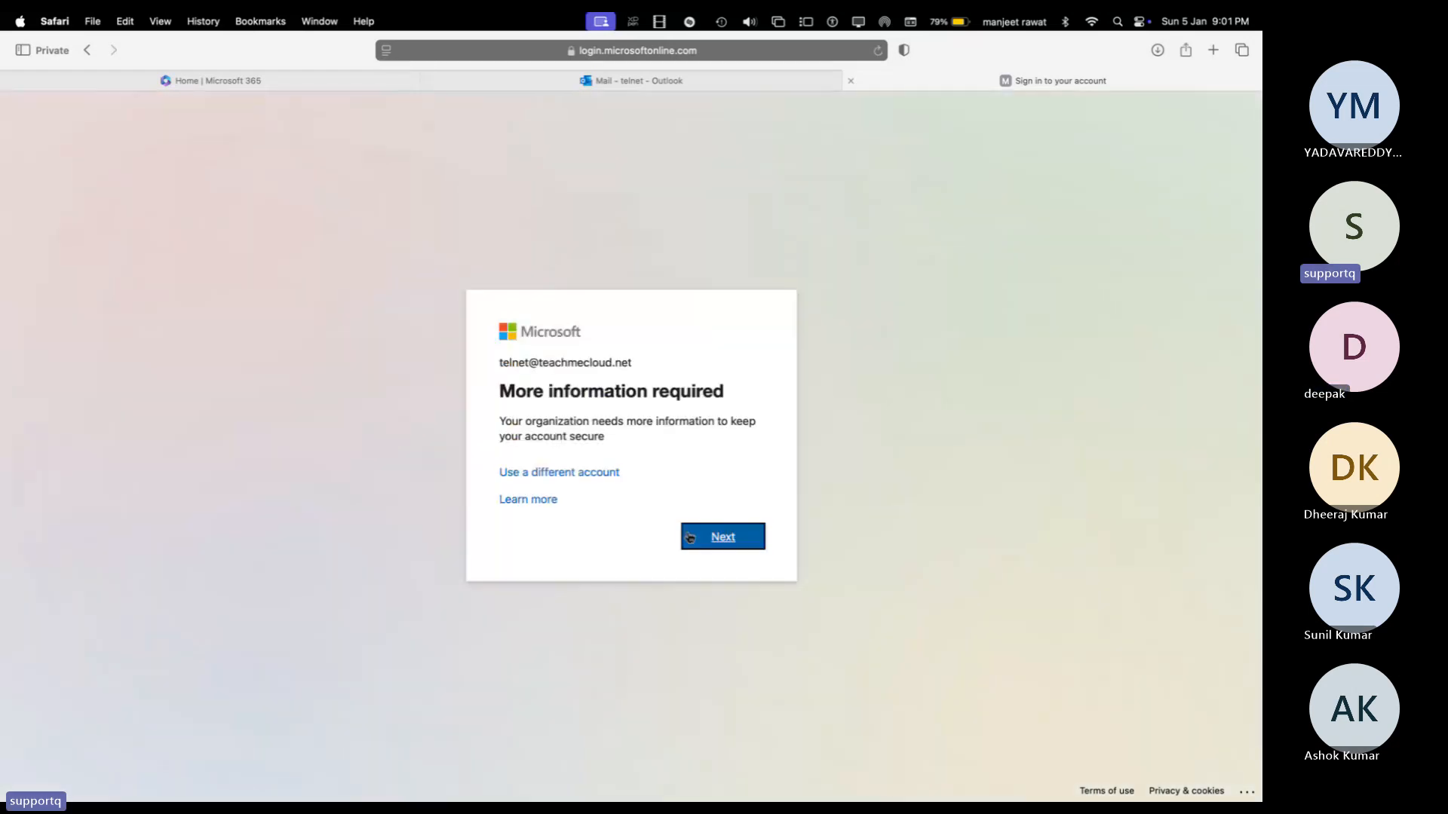
left_click(721, 540)
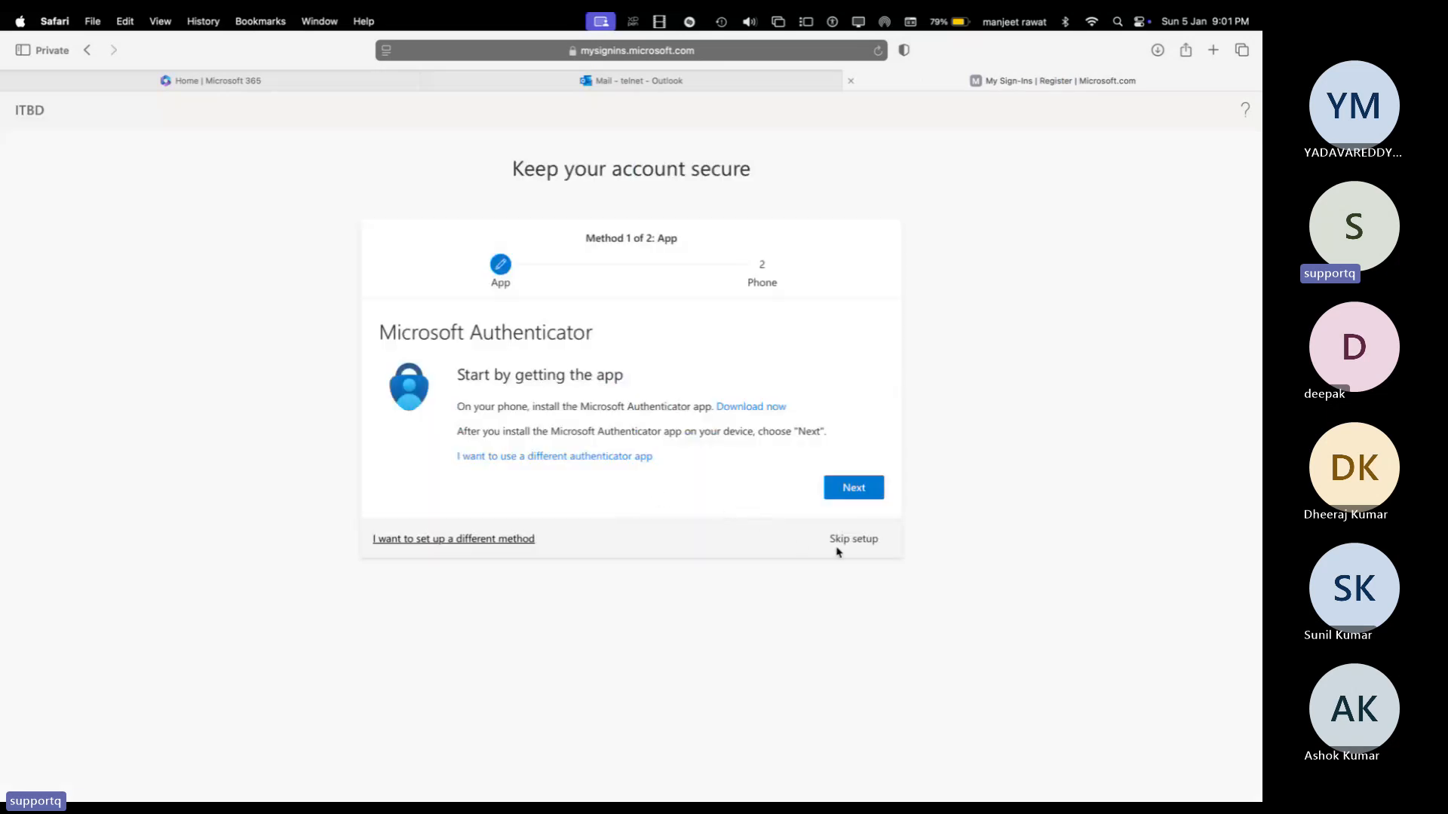
left_click(843, 543)
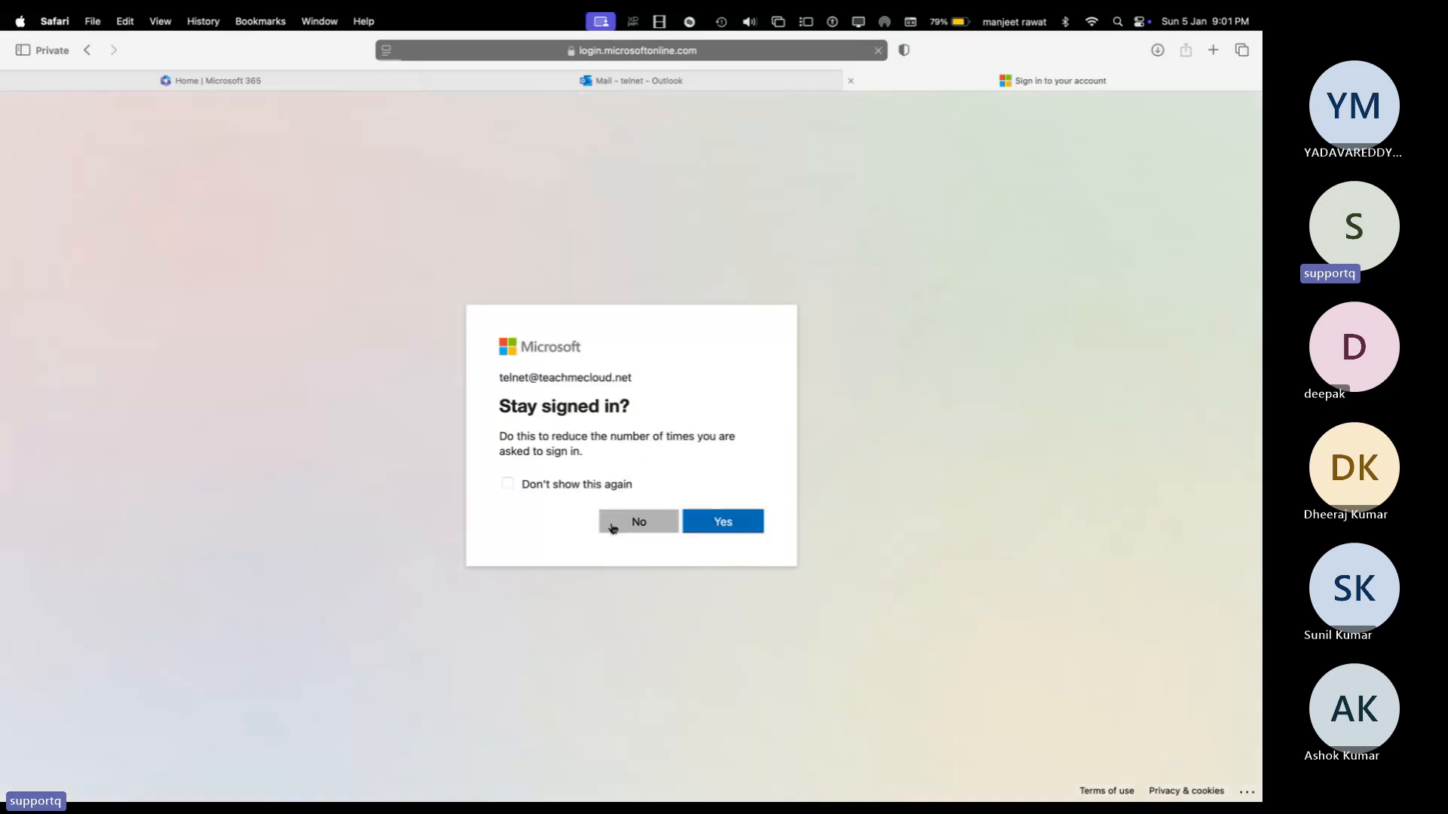
left_click(612, 527)
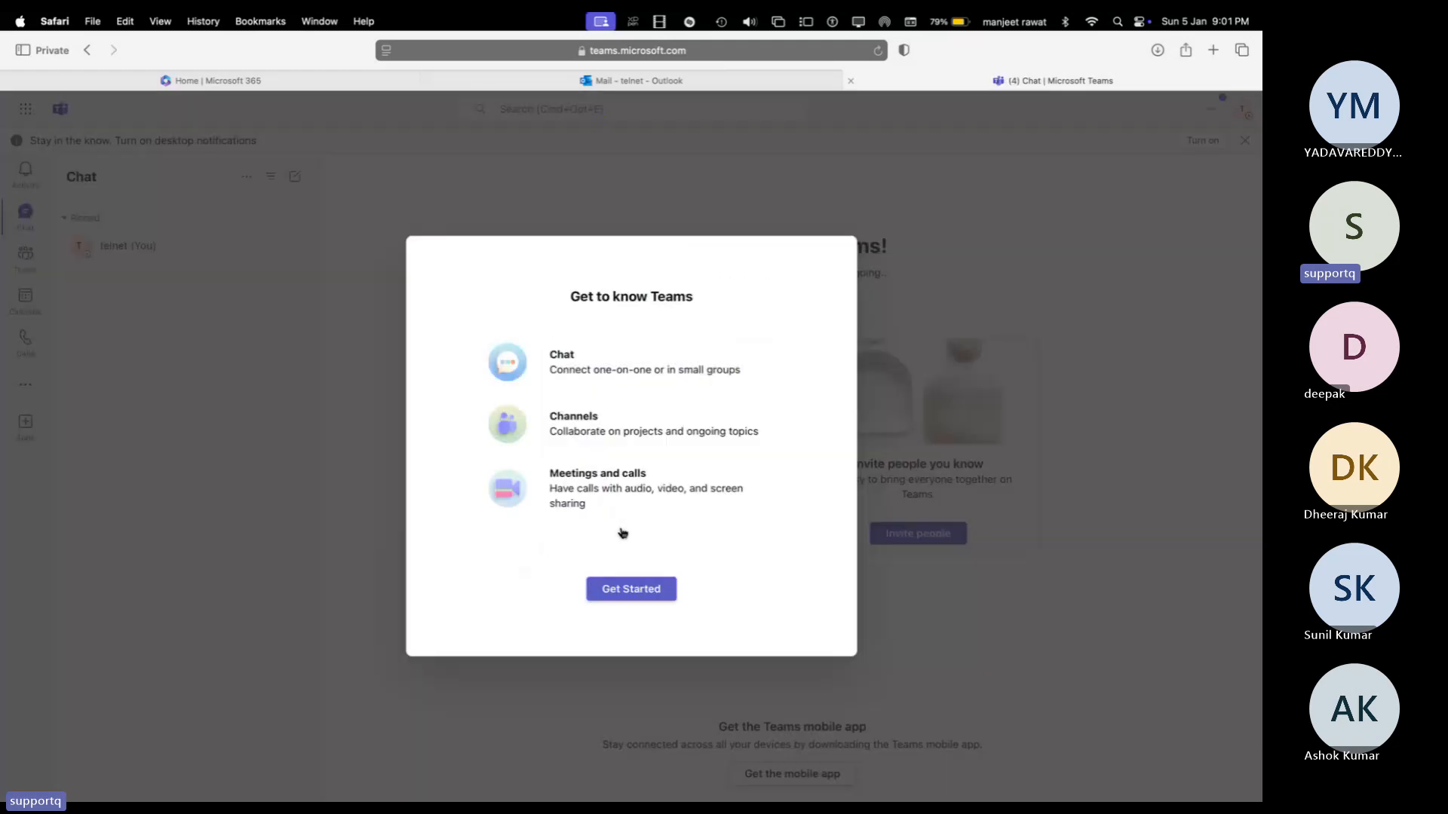
left_click(634, 586)
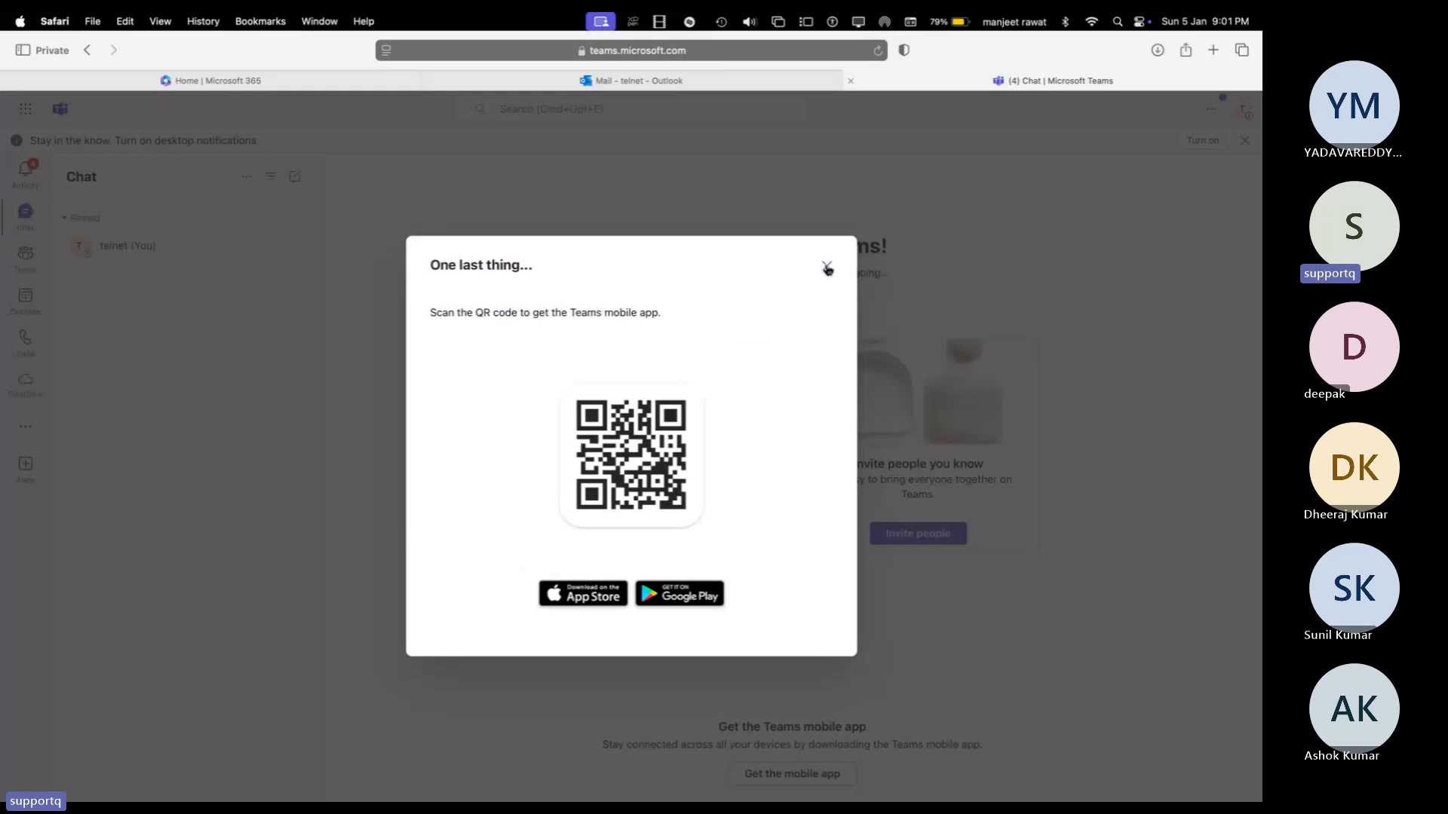
left_click(828, 268)
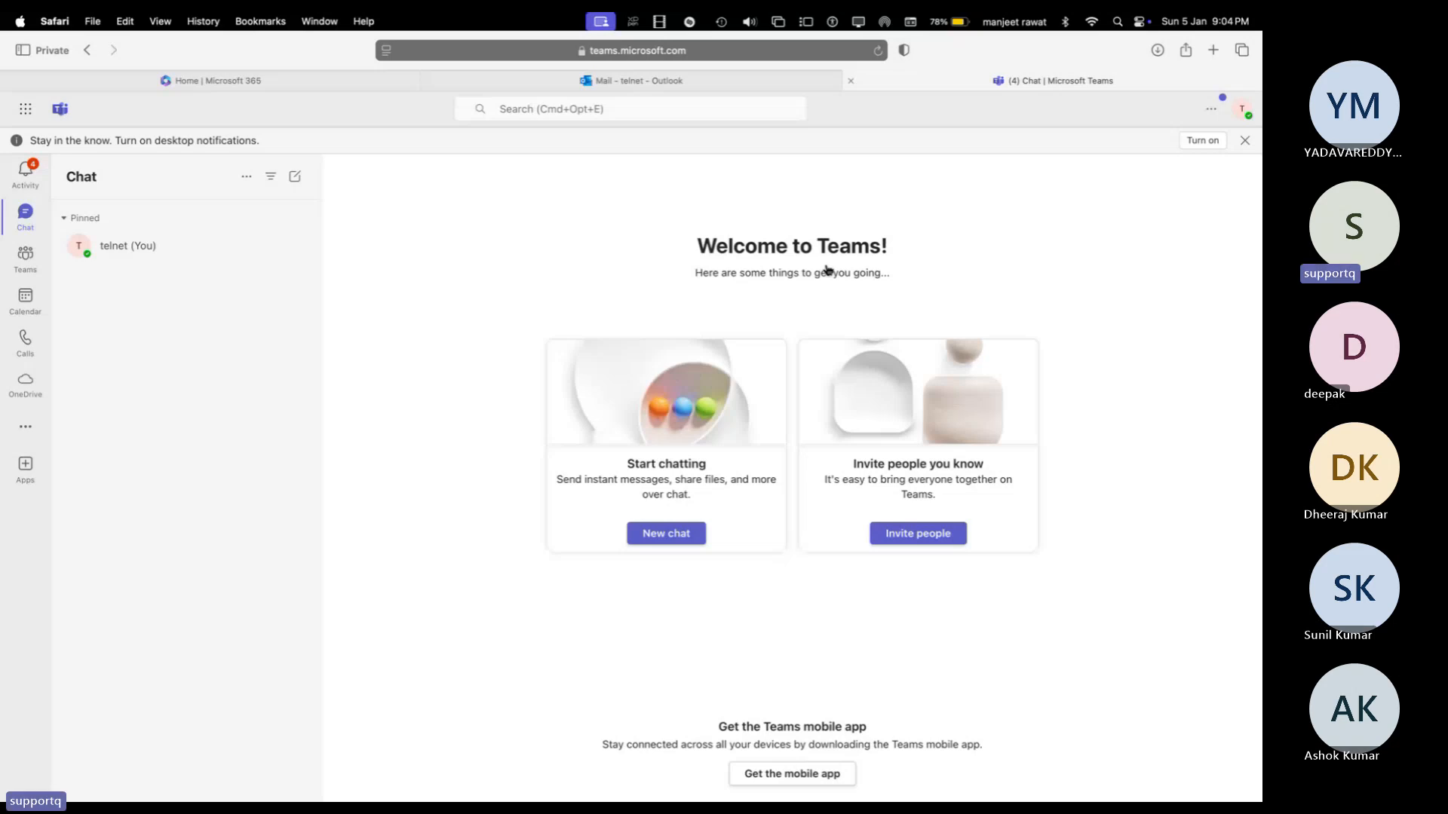
key("ctrl+Right")
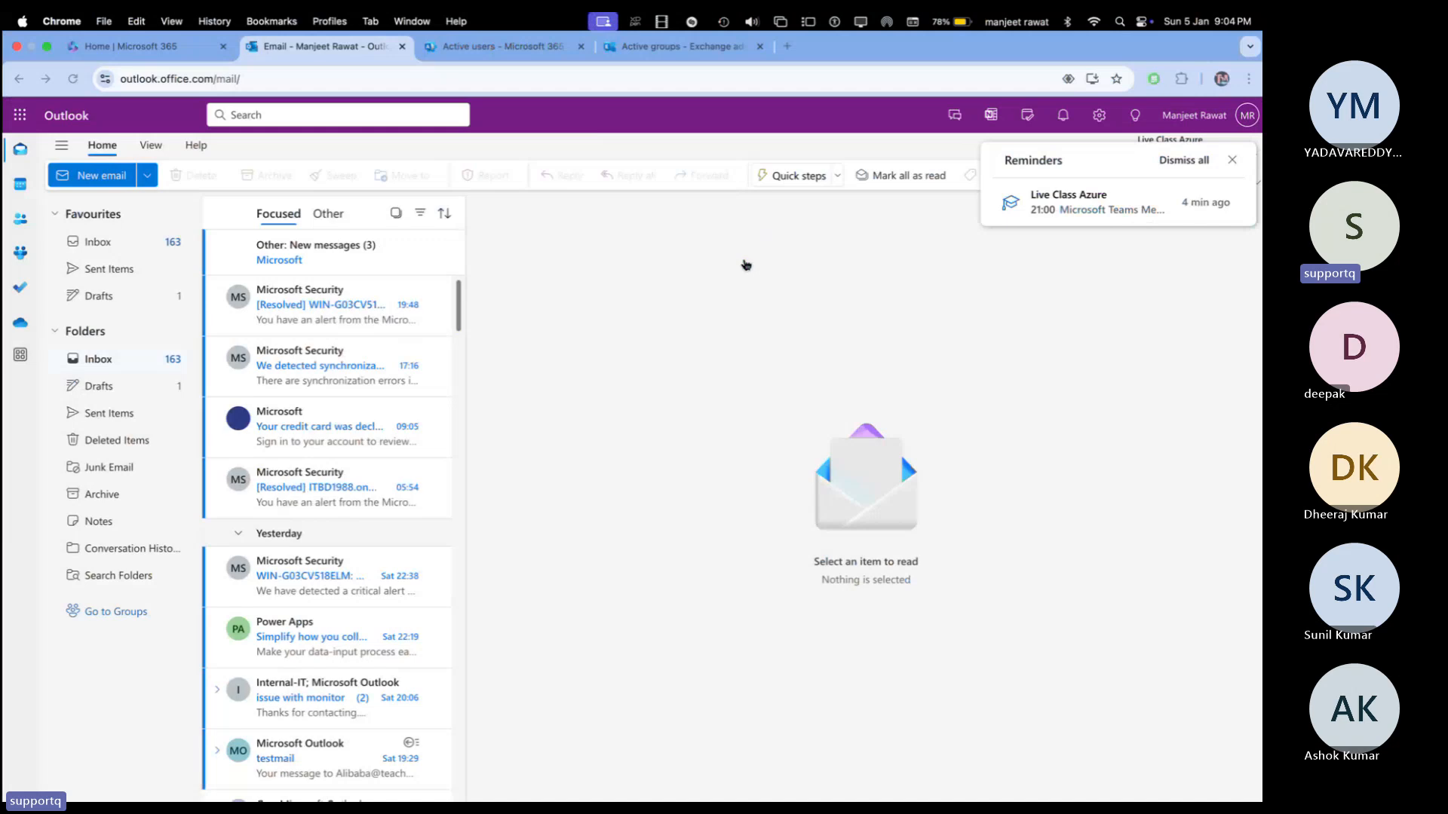
Step: Review Settings > Domains and the Teams & groups and Billing menus, then return to Exchange groups
left_click(499, 46)
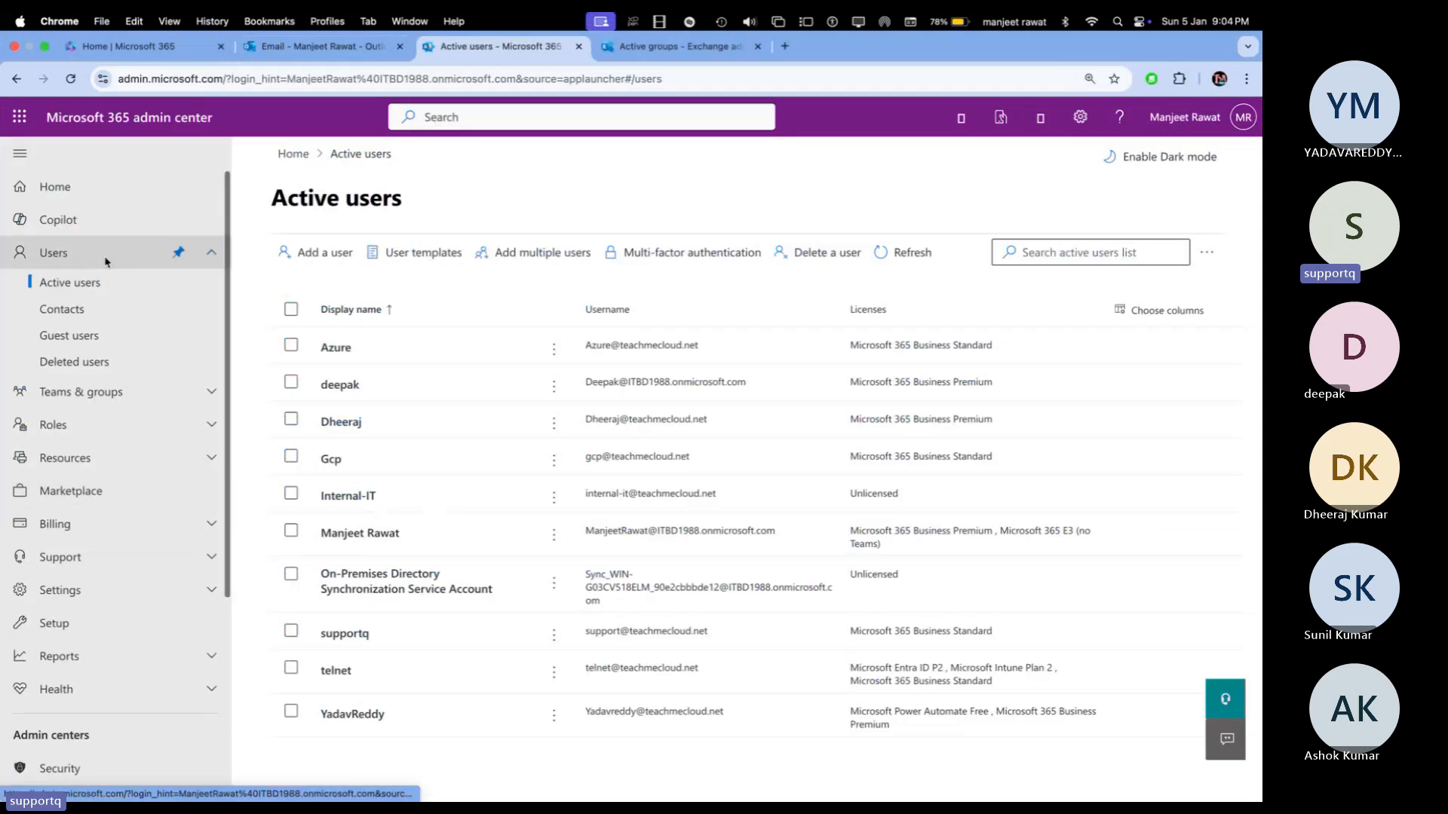
scroll(123, 460, "down", 2)
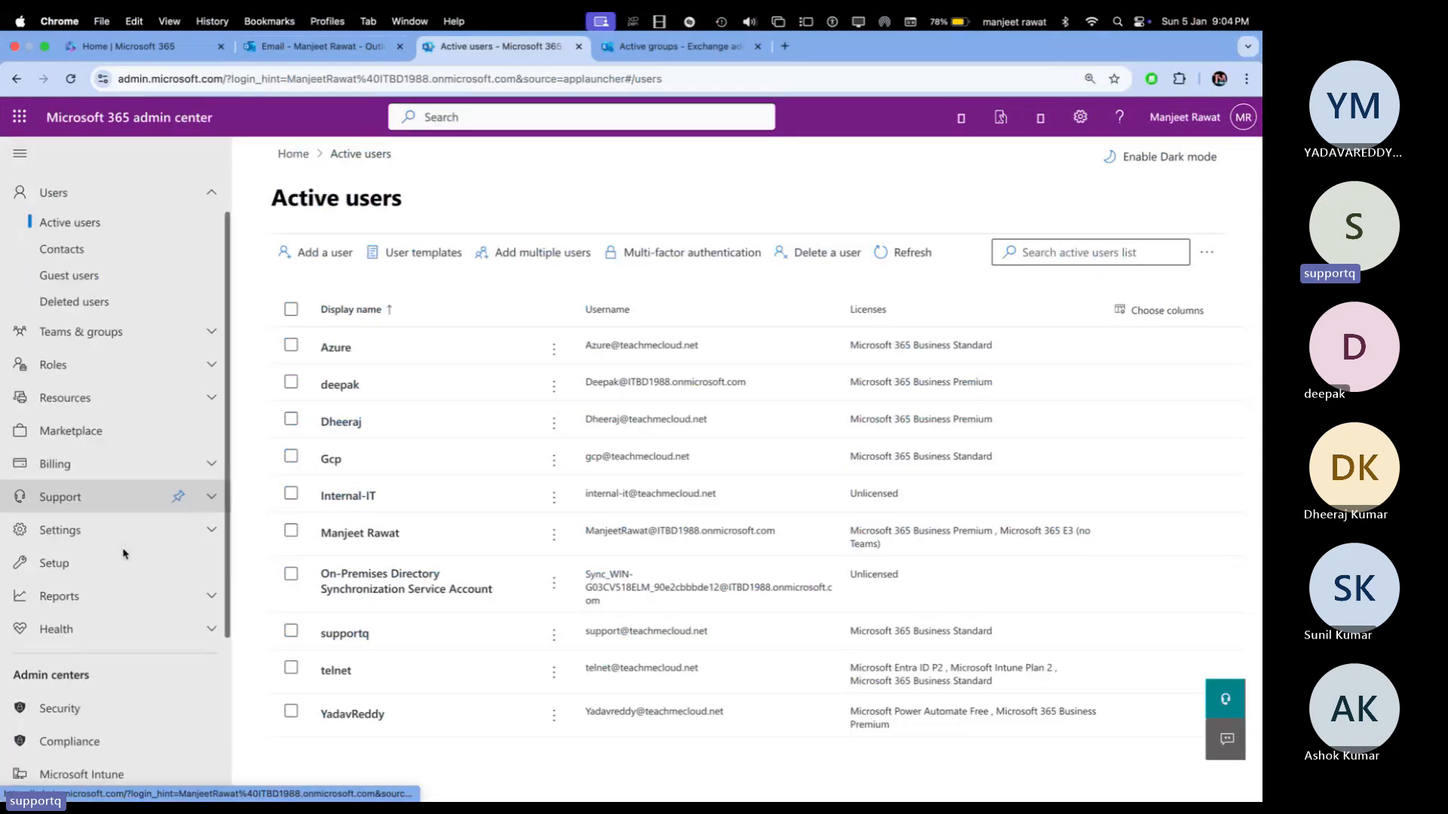
left_click(212, 522)
scroll(111, 630, "down", 1)
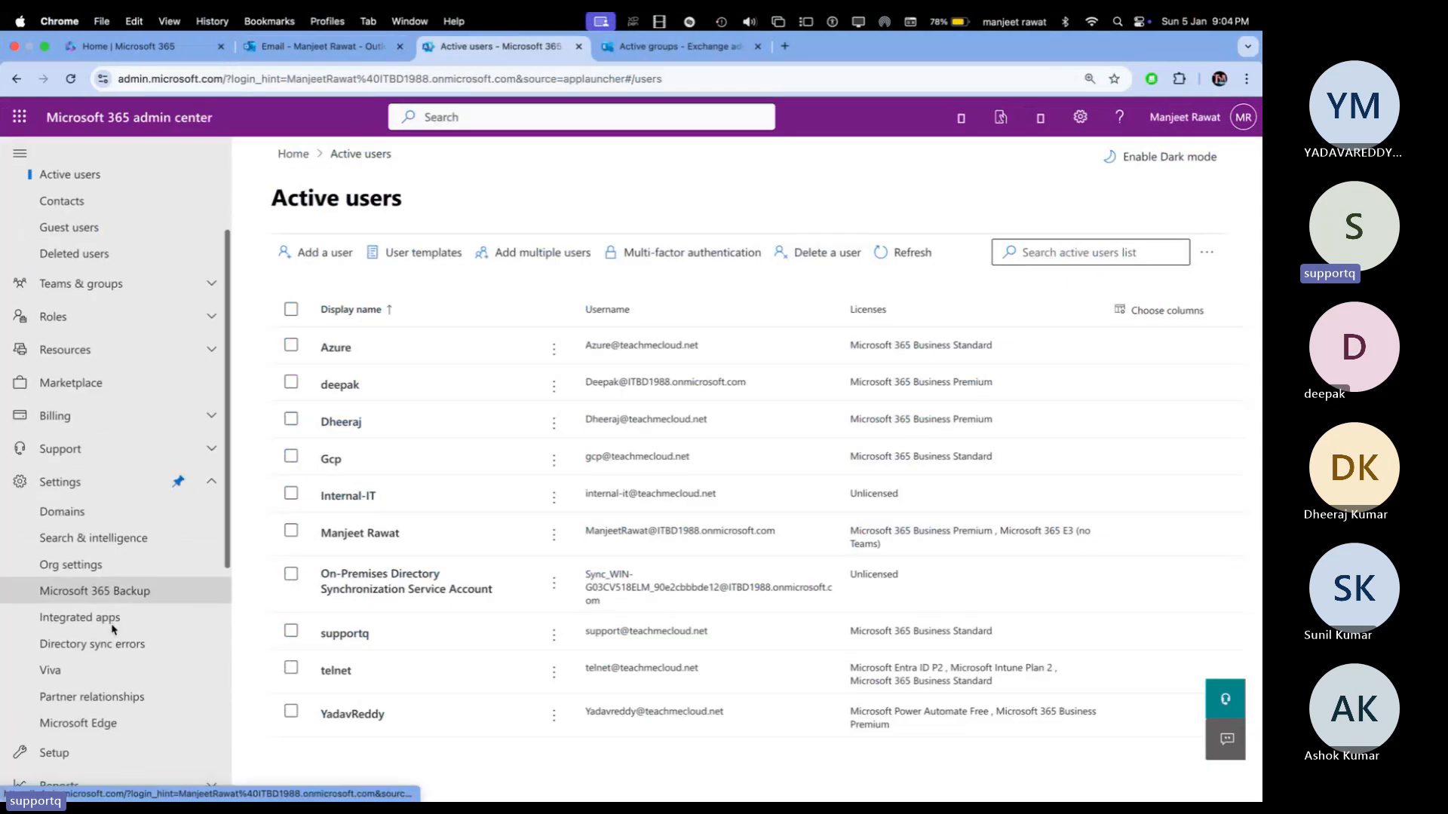
left_click(100, 520)
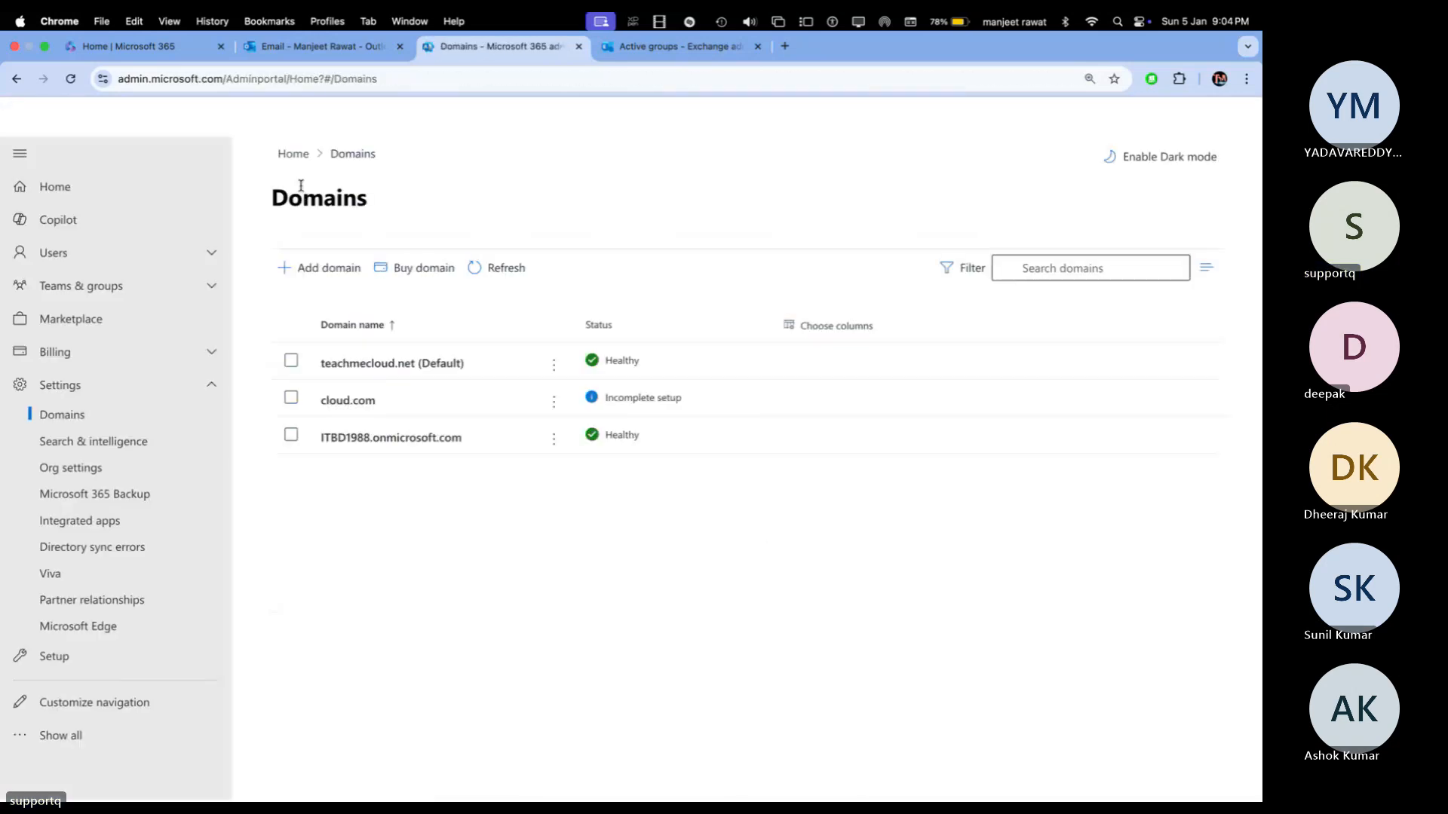
left_click(210, 286)
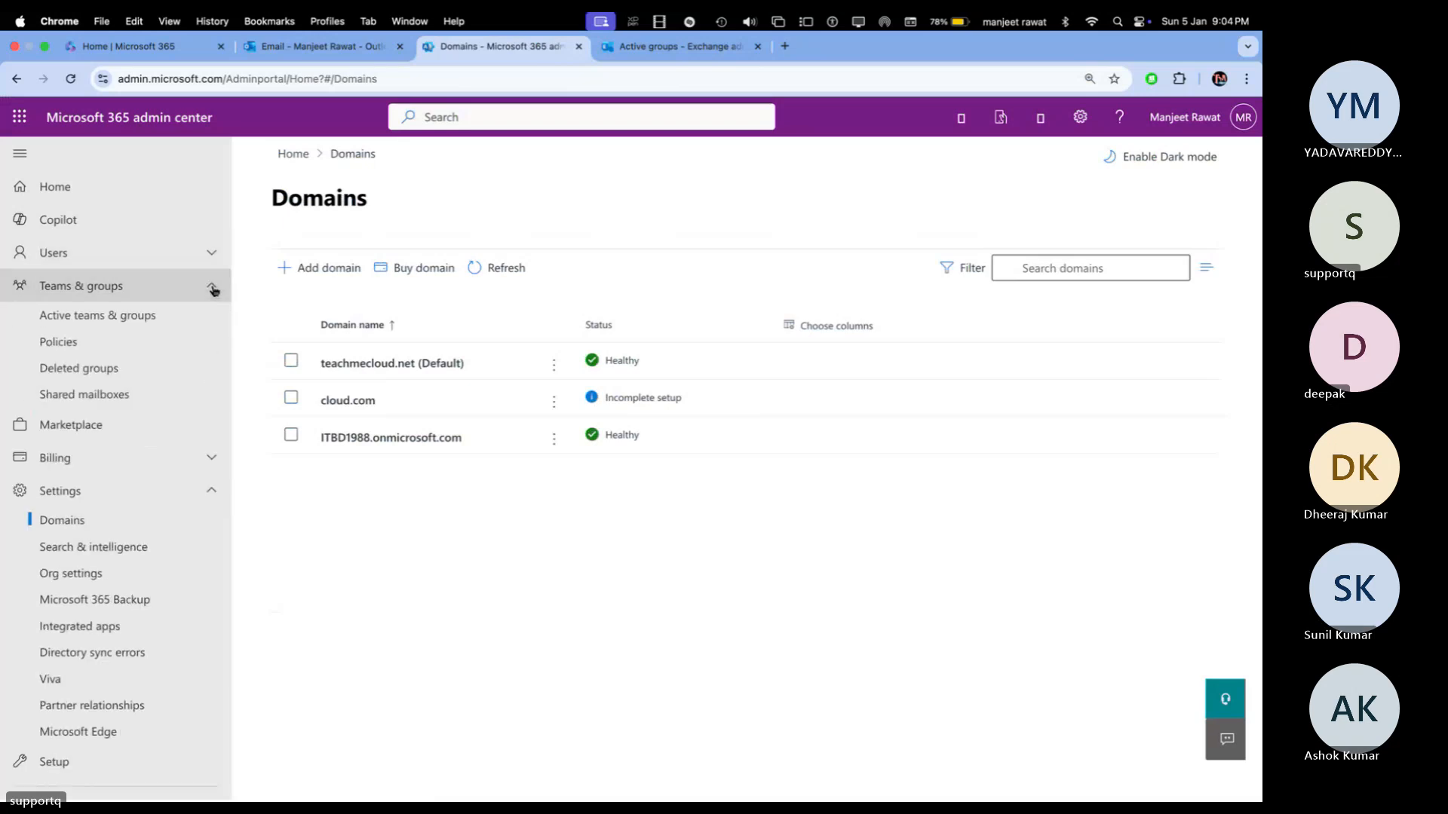
left_click(211, 457)
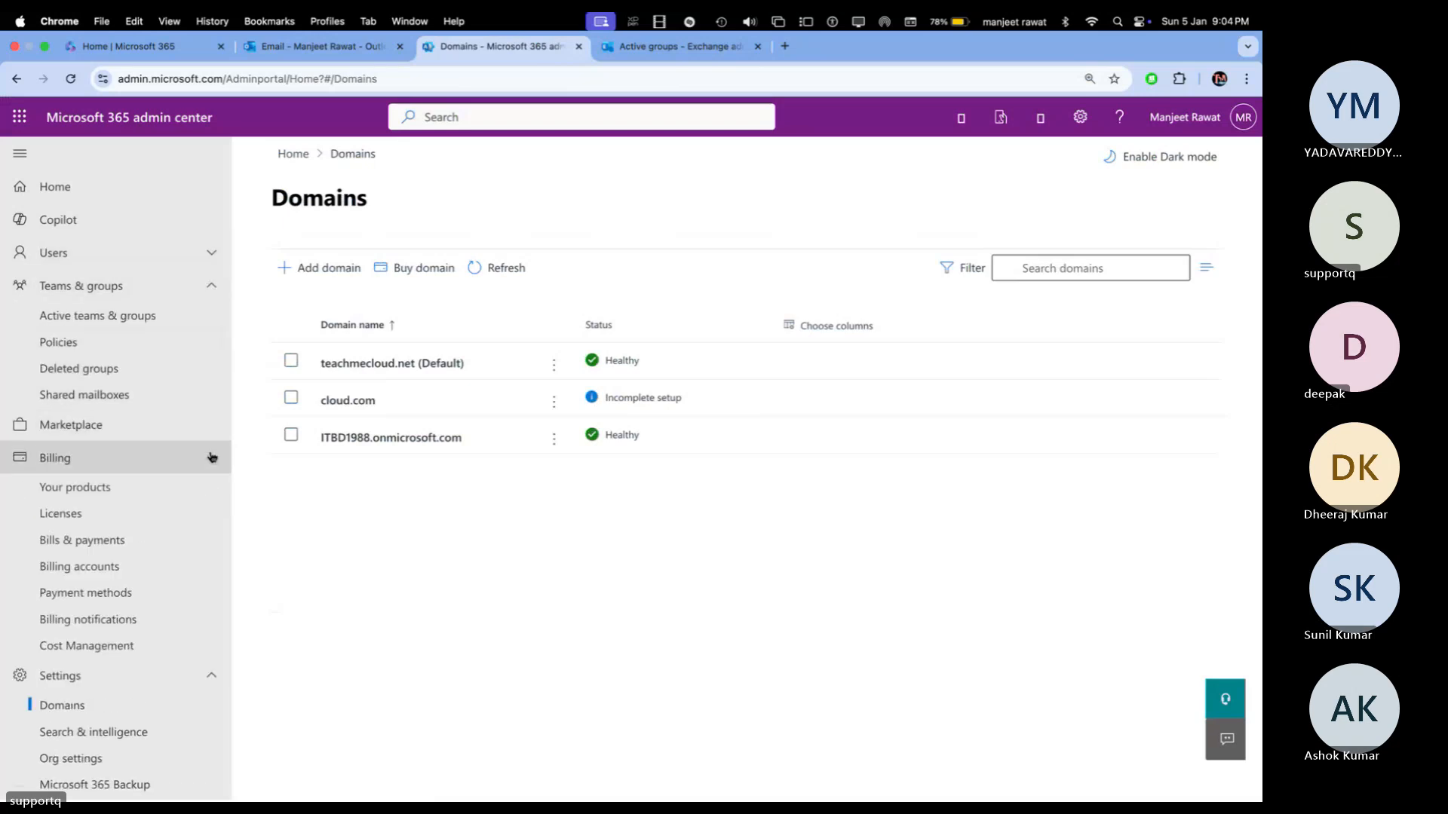
left_click(664, 46)
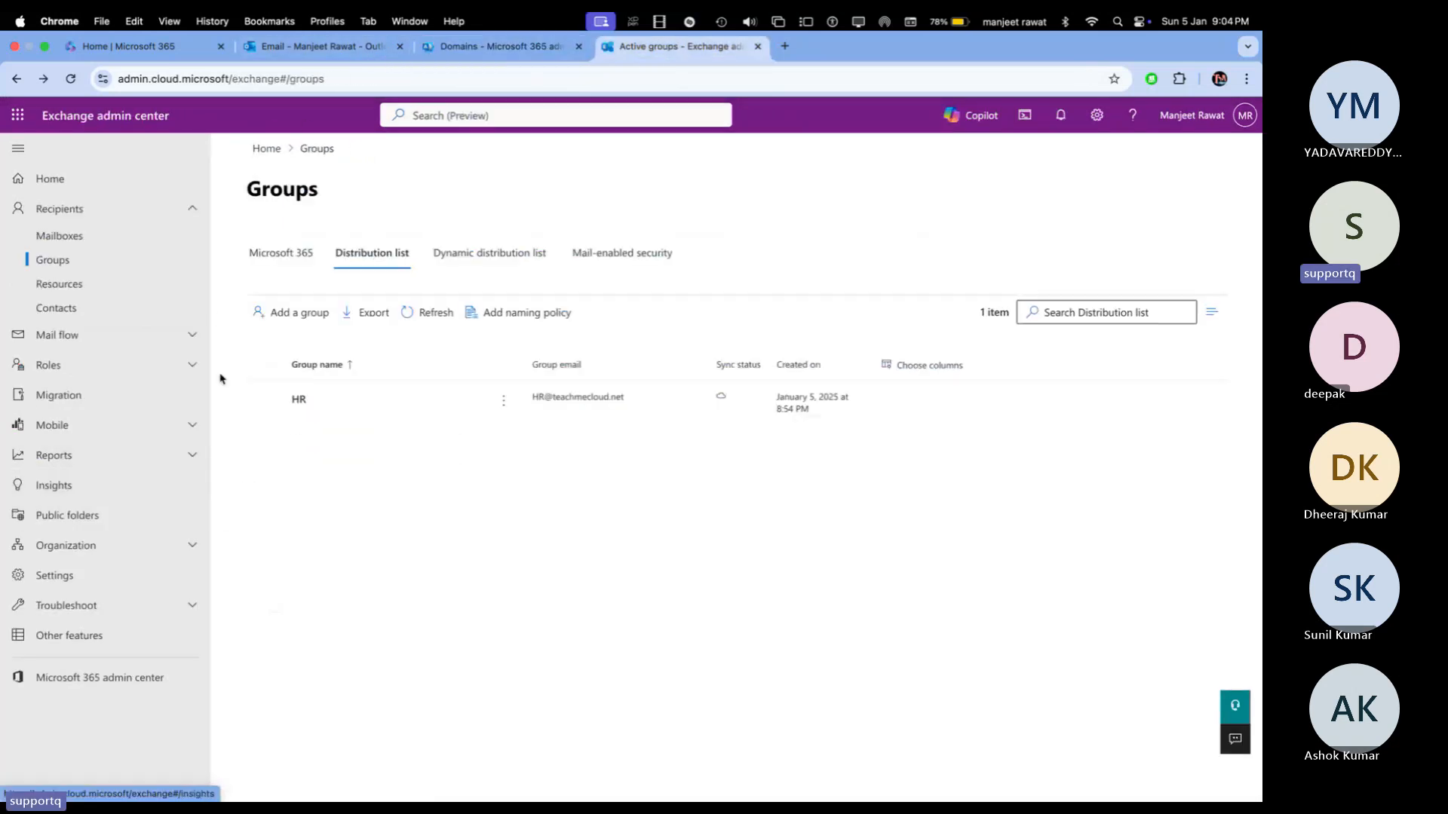
Step: Open Mail flow > Remote domains, reloading the hung page, to list cloud, Default and Demo
left_click(190, 335)
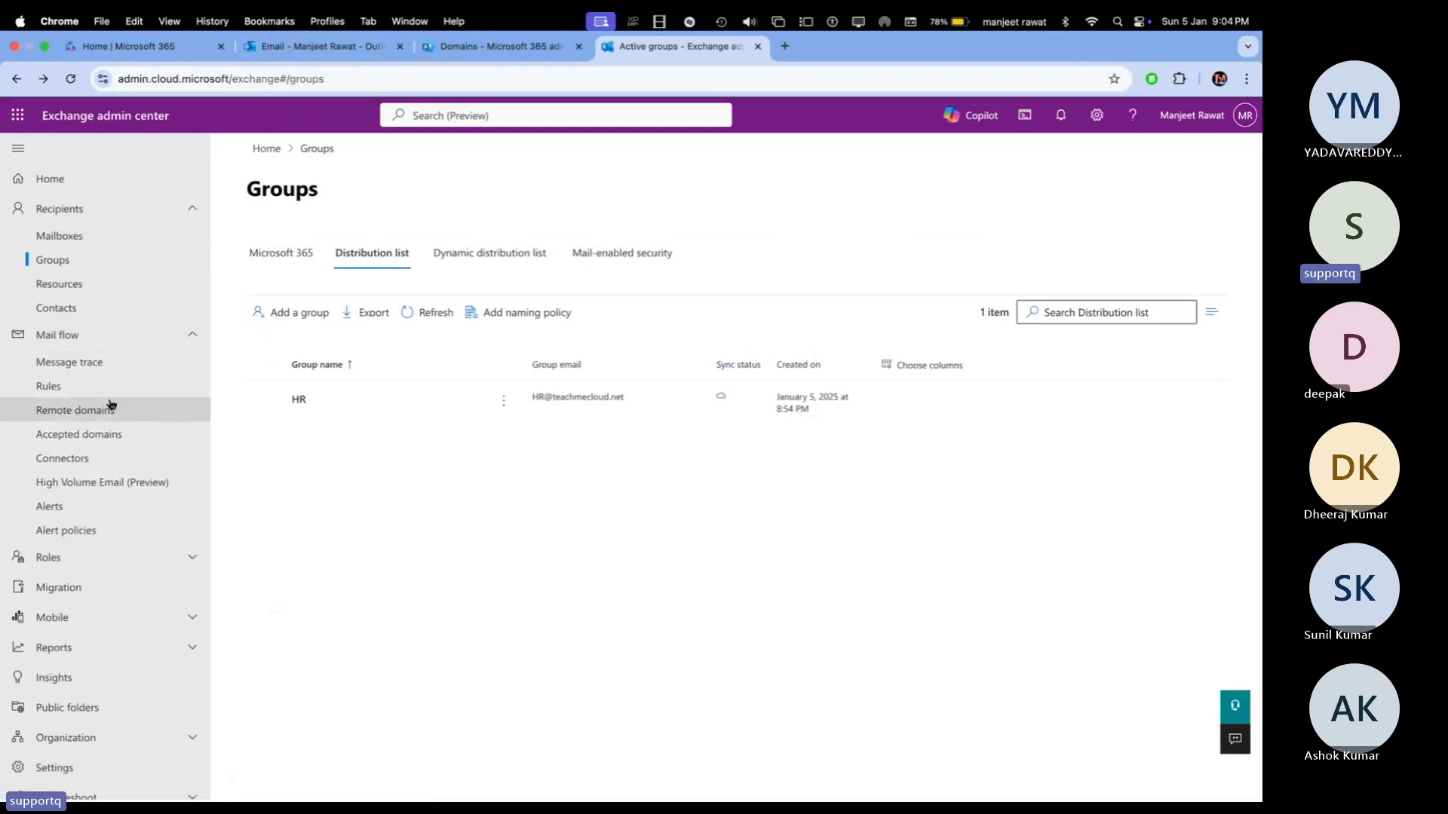
left_click(71, 415)
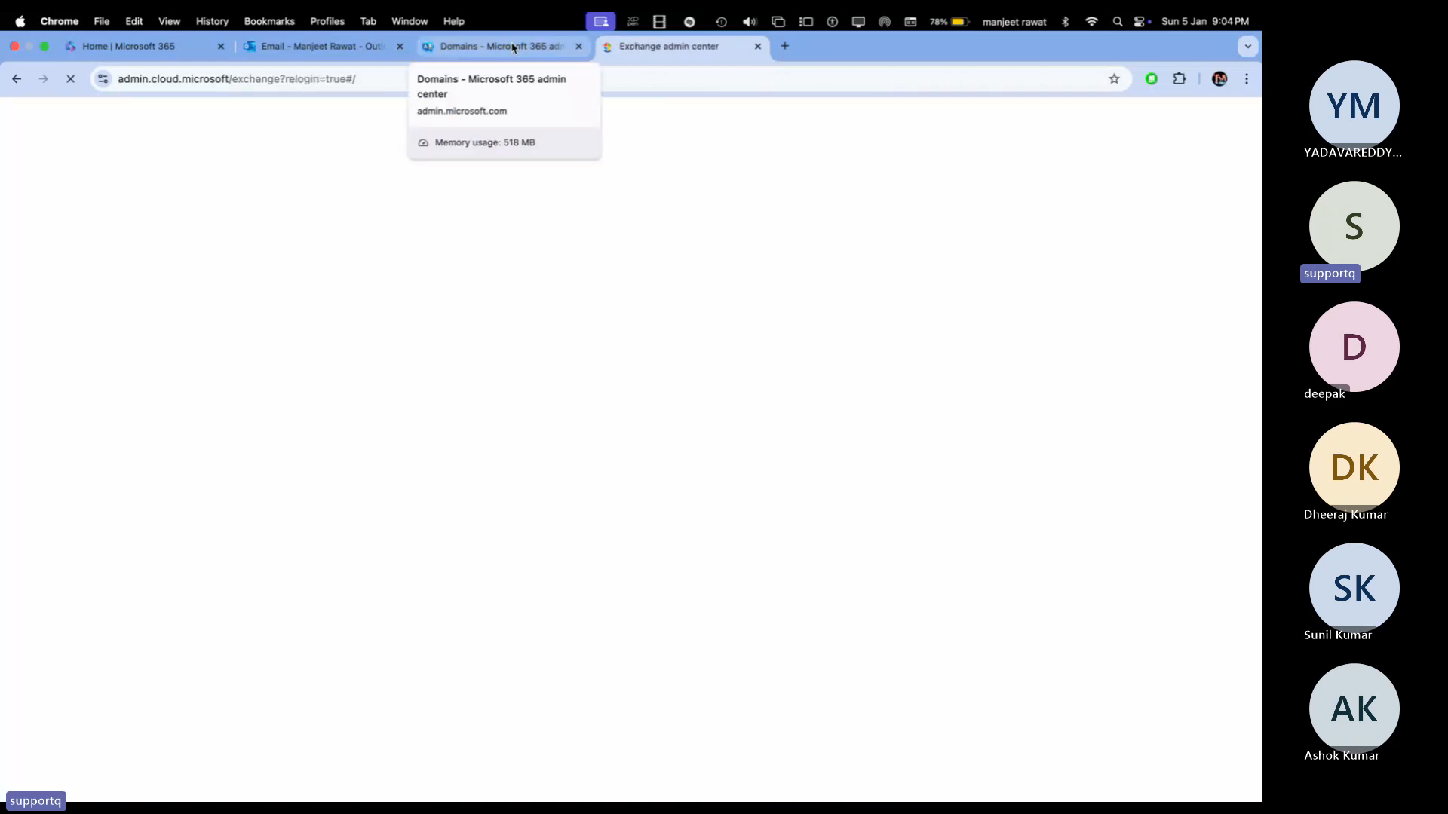
left_click(512, 49)
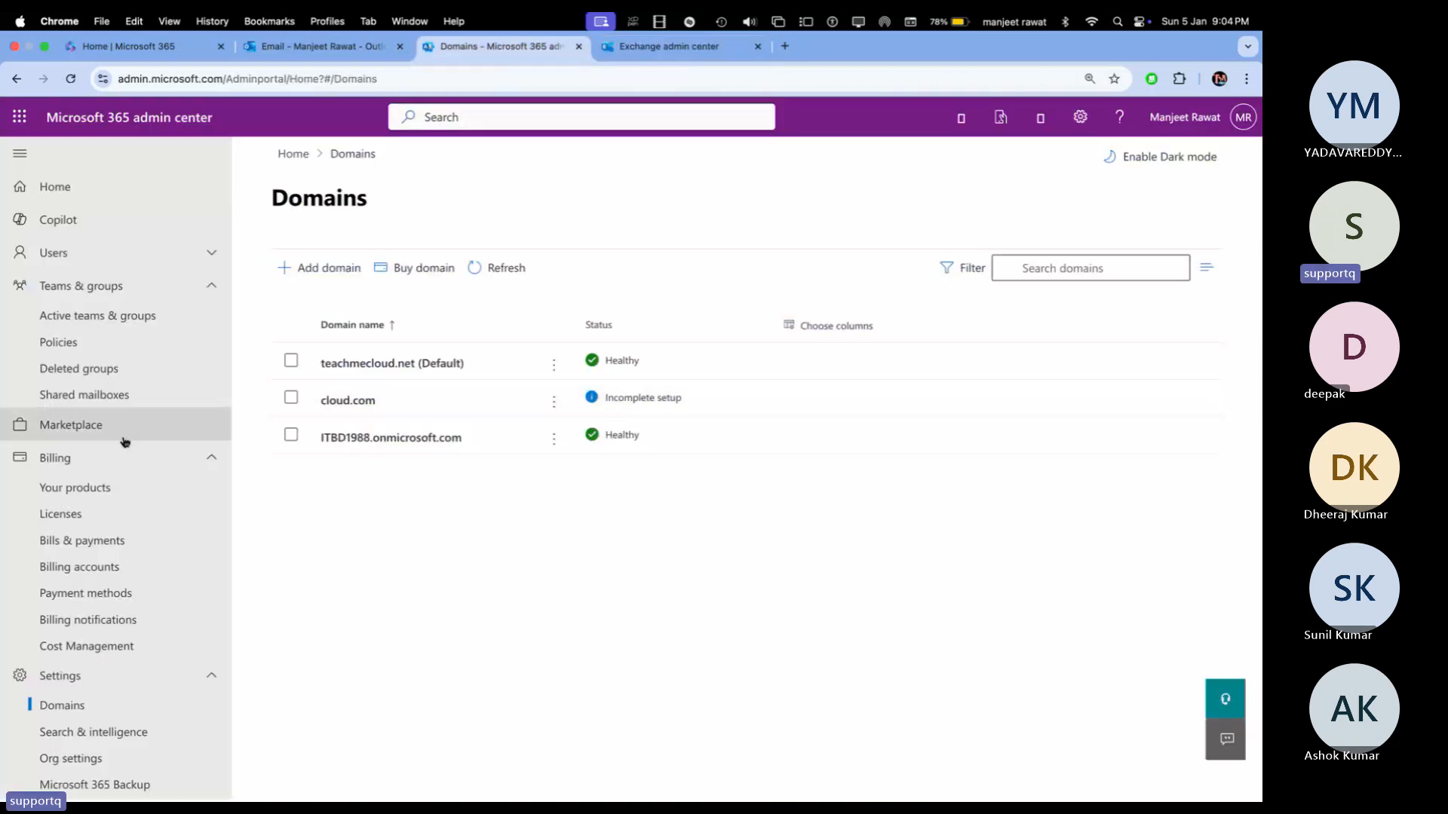
left_click(668, 47)
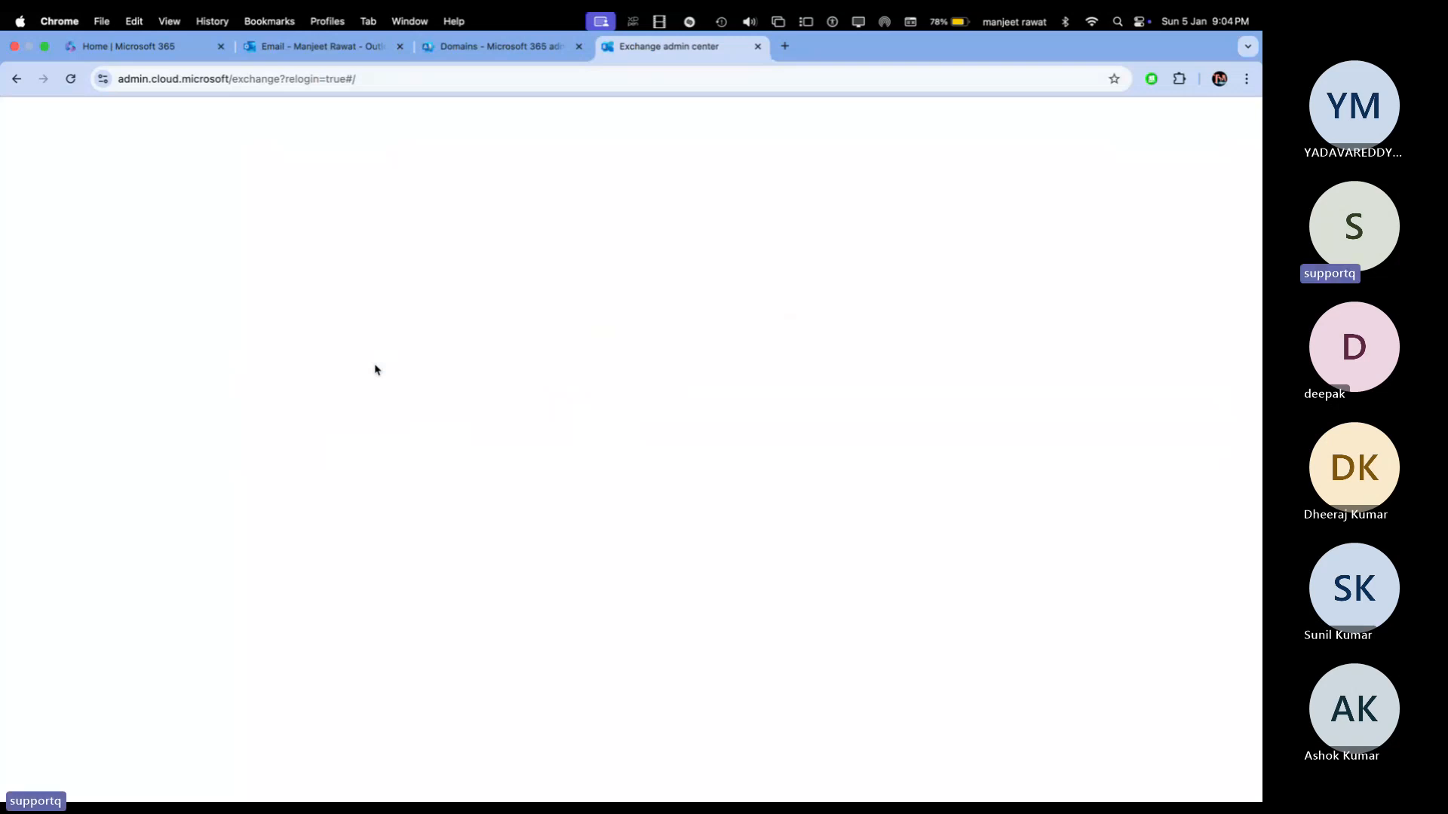
left_click(72, 79)
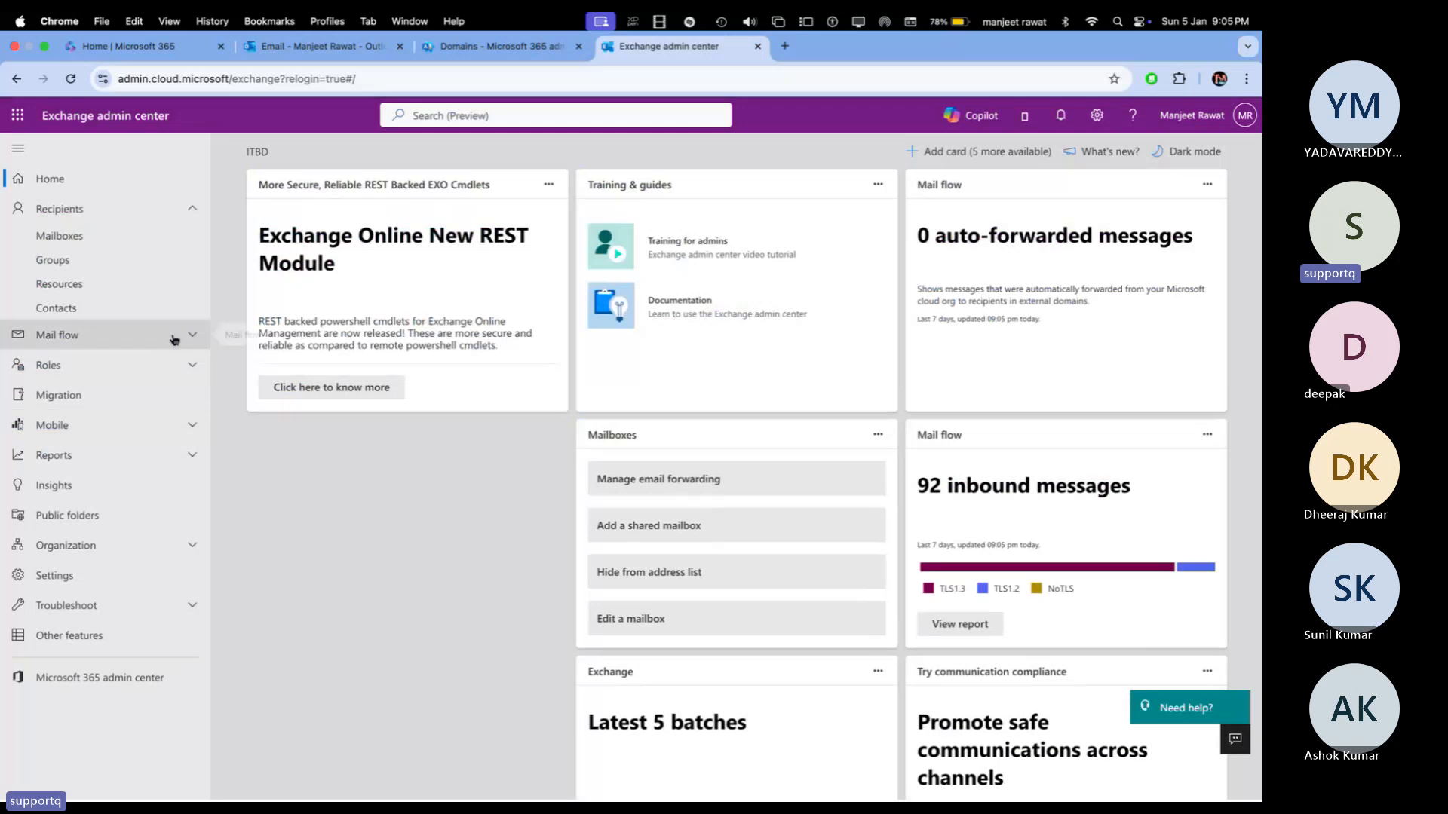
left_click(174, 339)
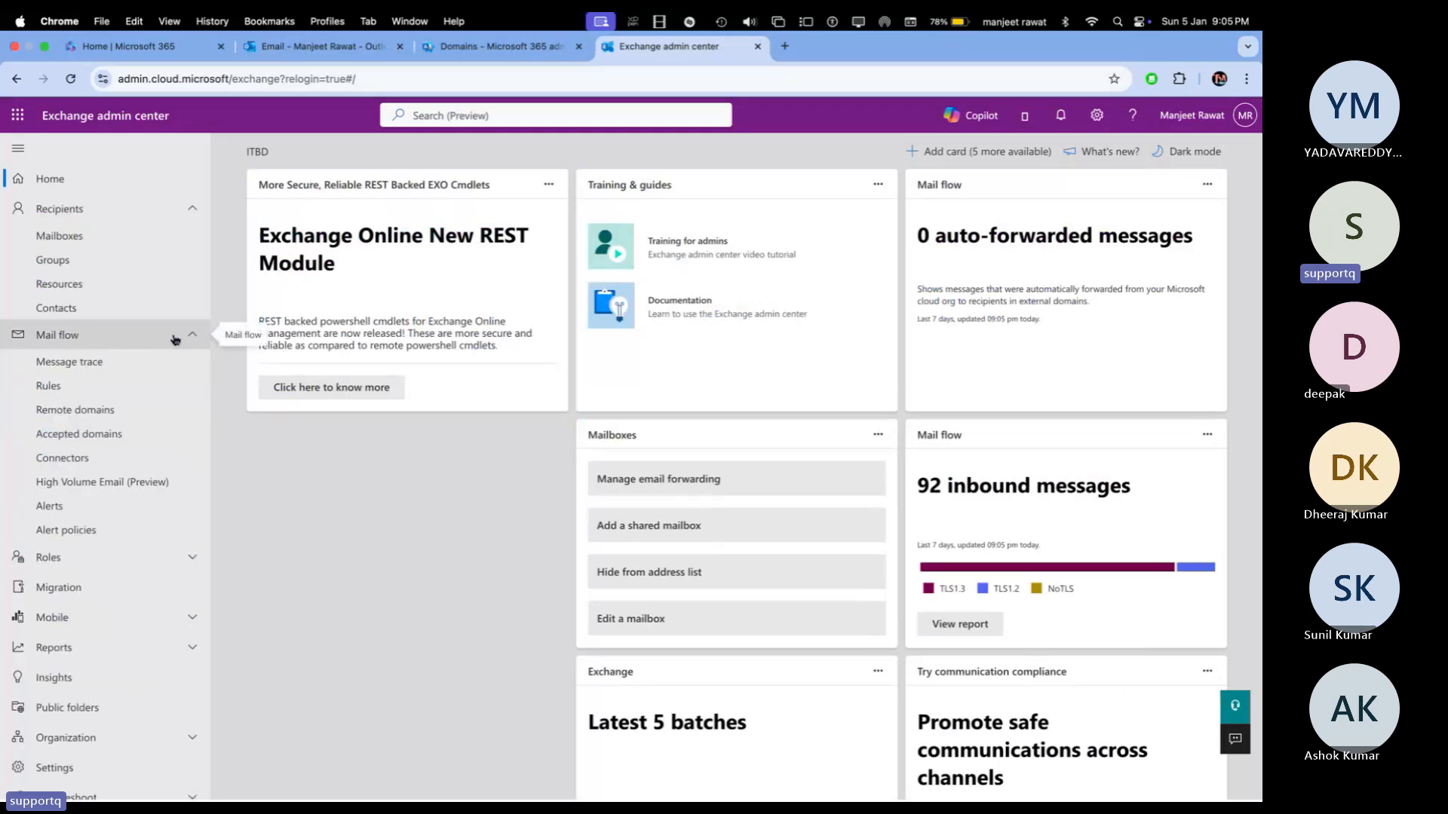
left_click(82, 416)
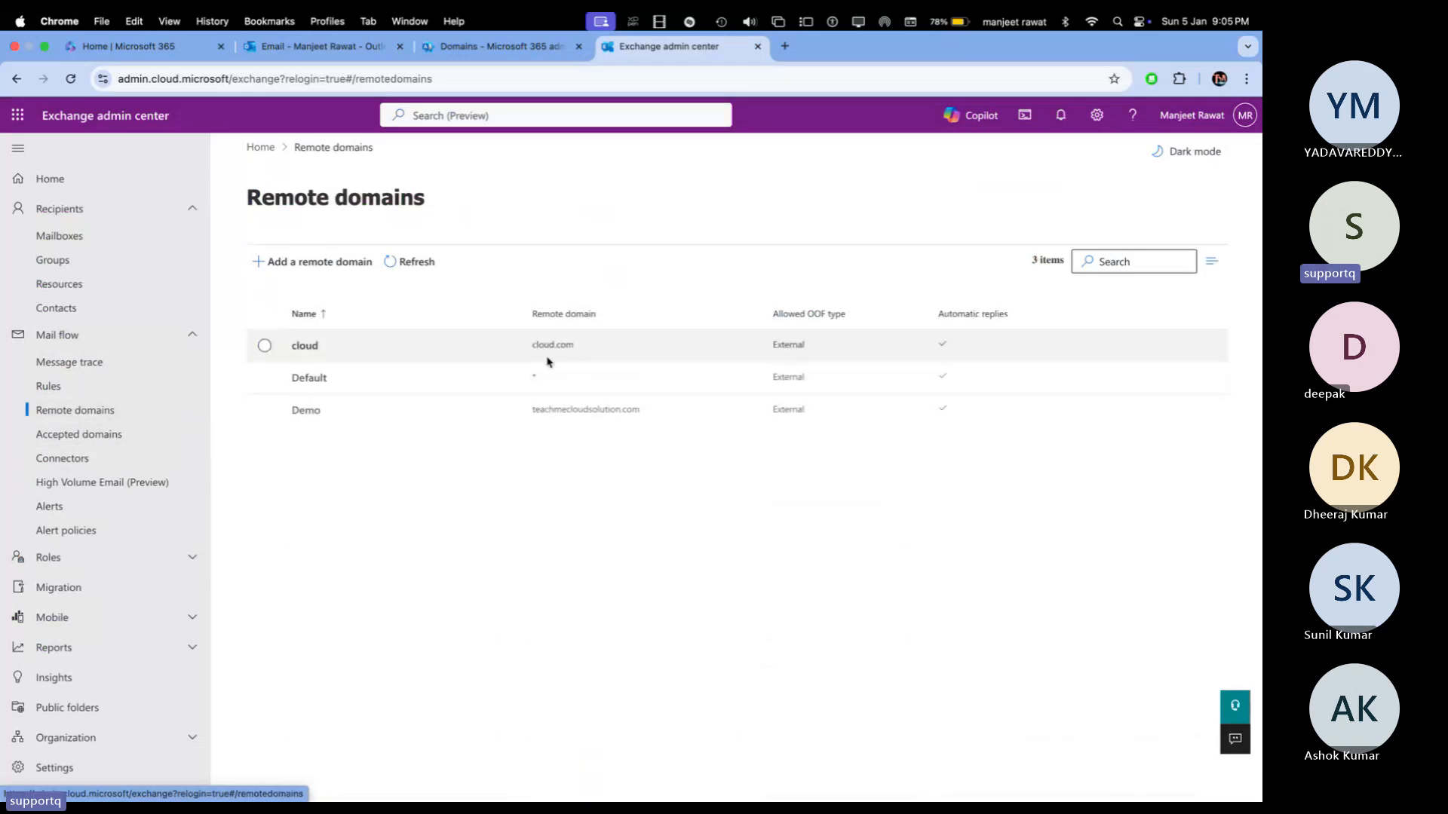
Step: Open Mail flow > Accepted domains to see the three authoritative domains
left_click(104, 443)
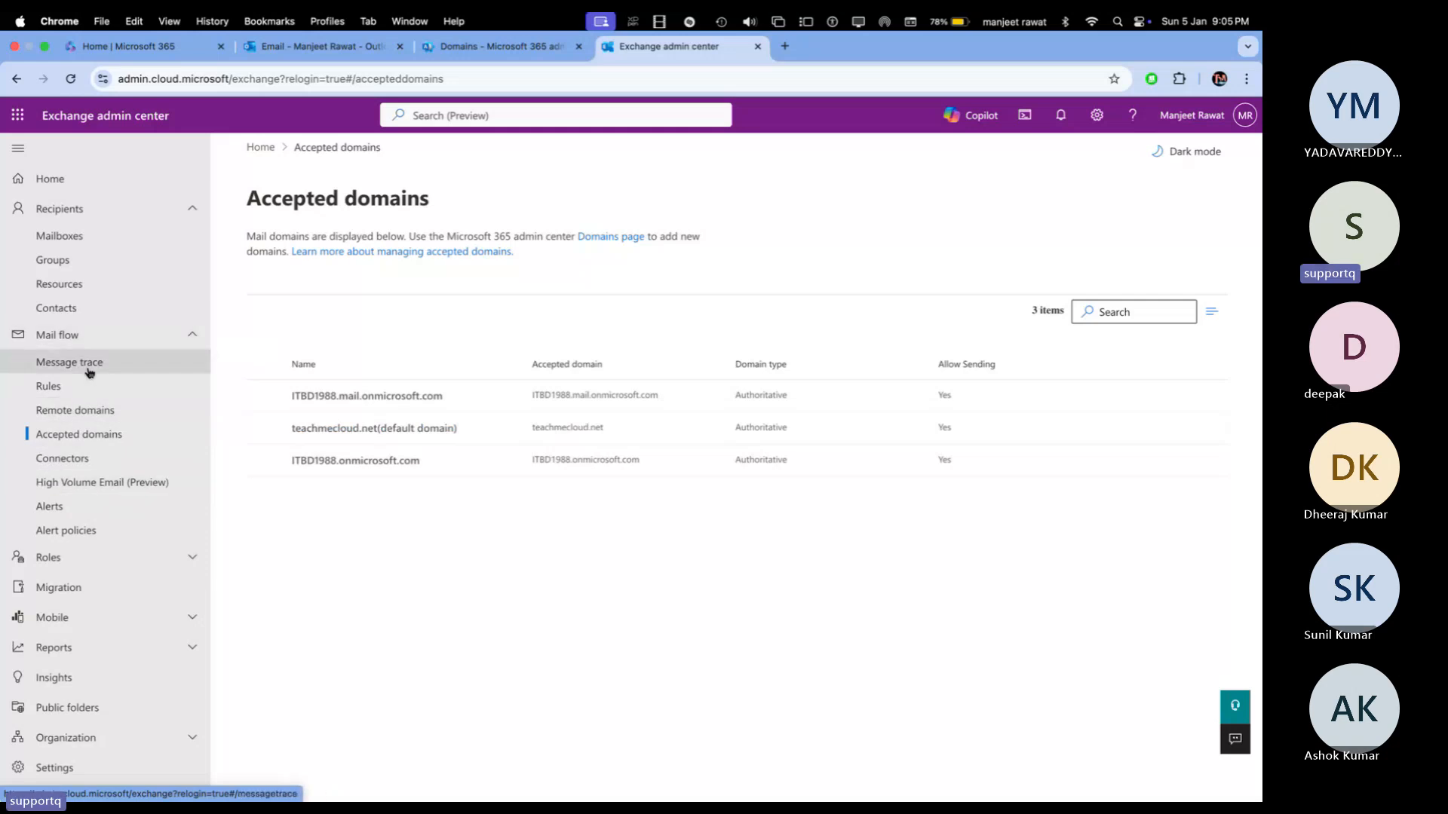
Step: Review Demo-Exchange-Group's details under the Mail-enabled security groups tab, then start Add a group
left_click(79, 239)
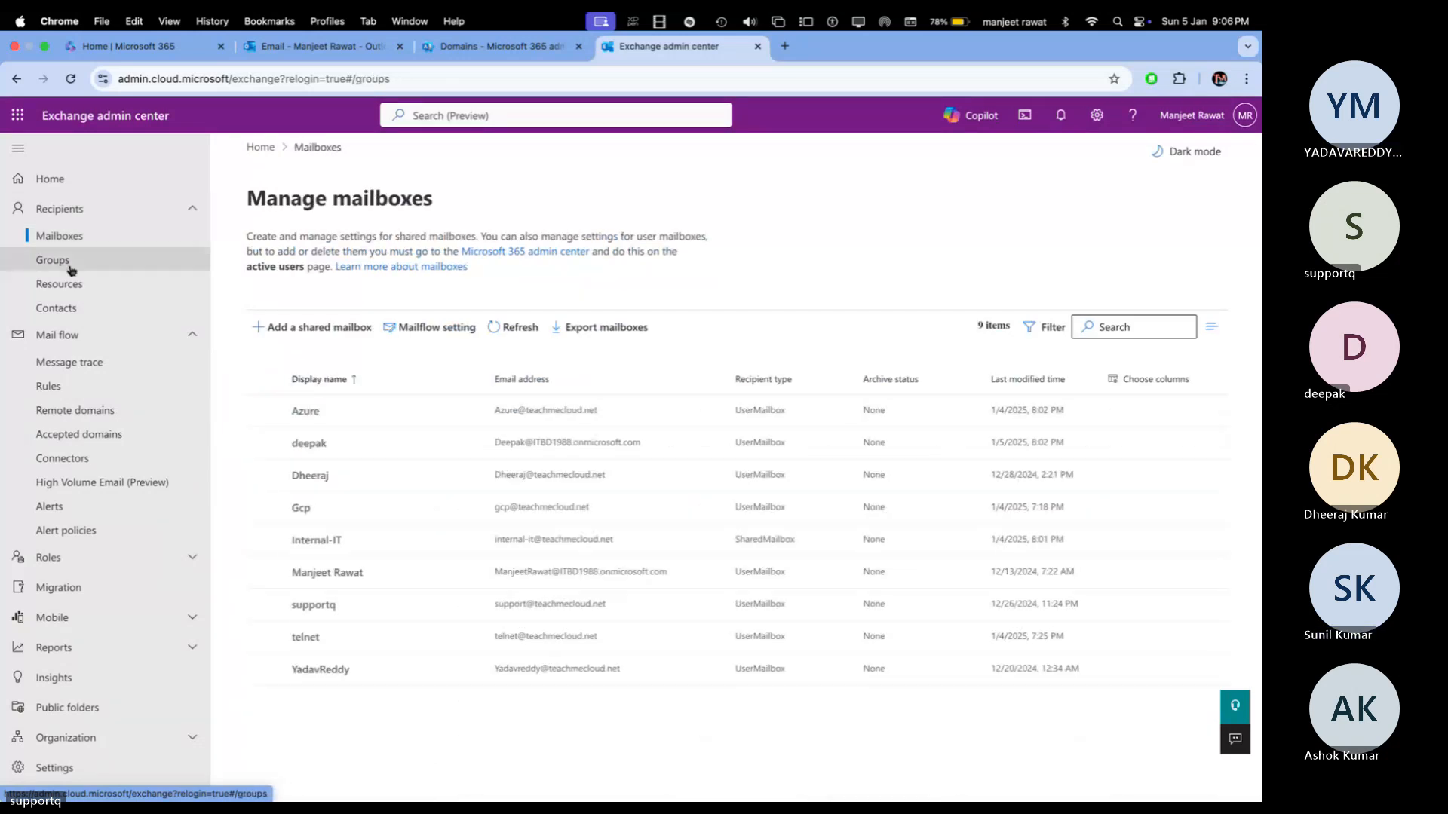
left_click(69, 262)
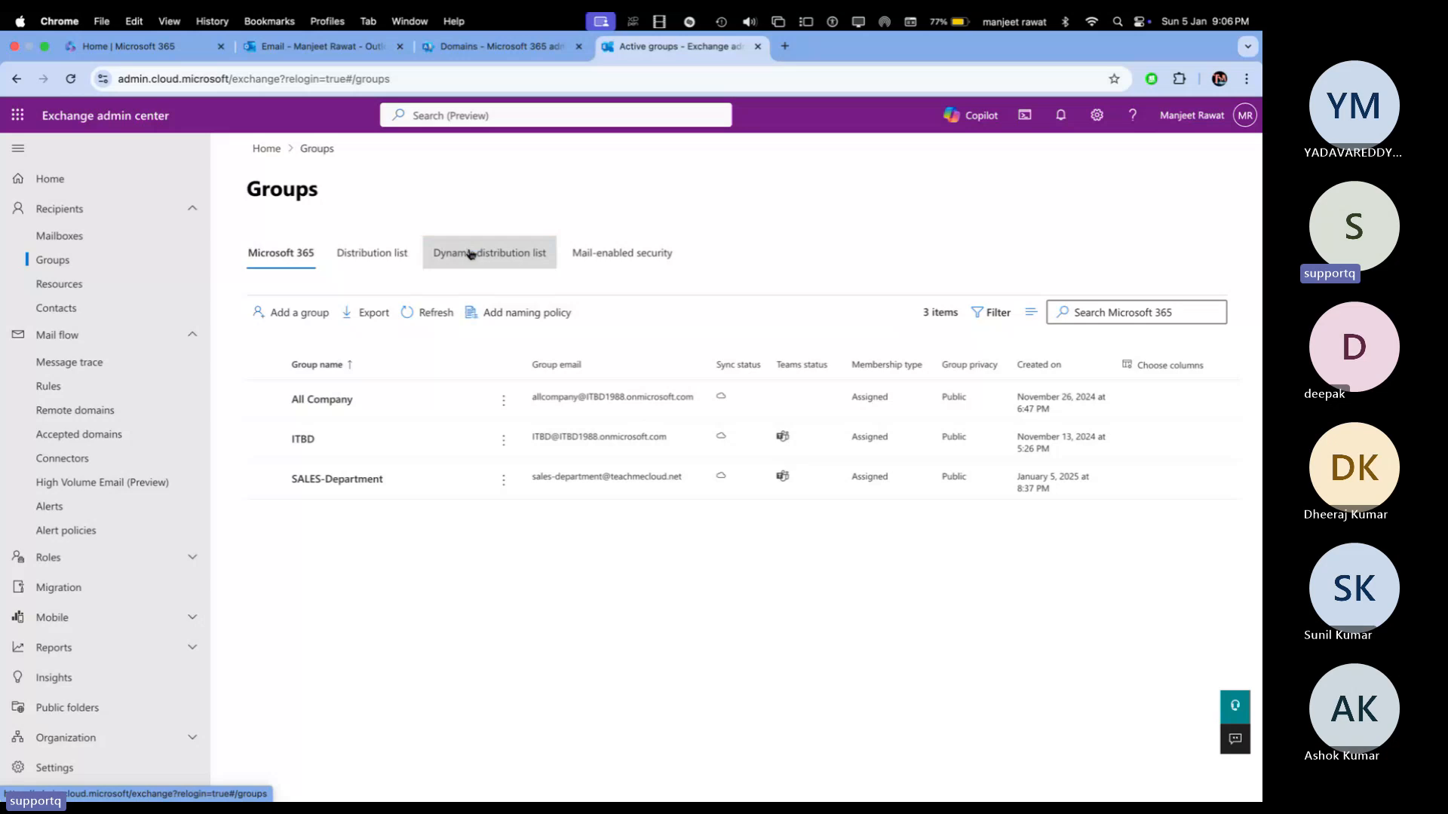
left_click(615, 254)
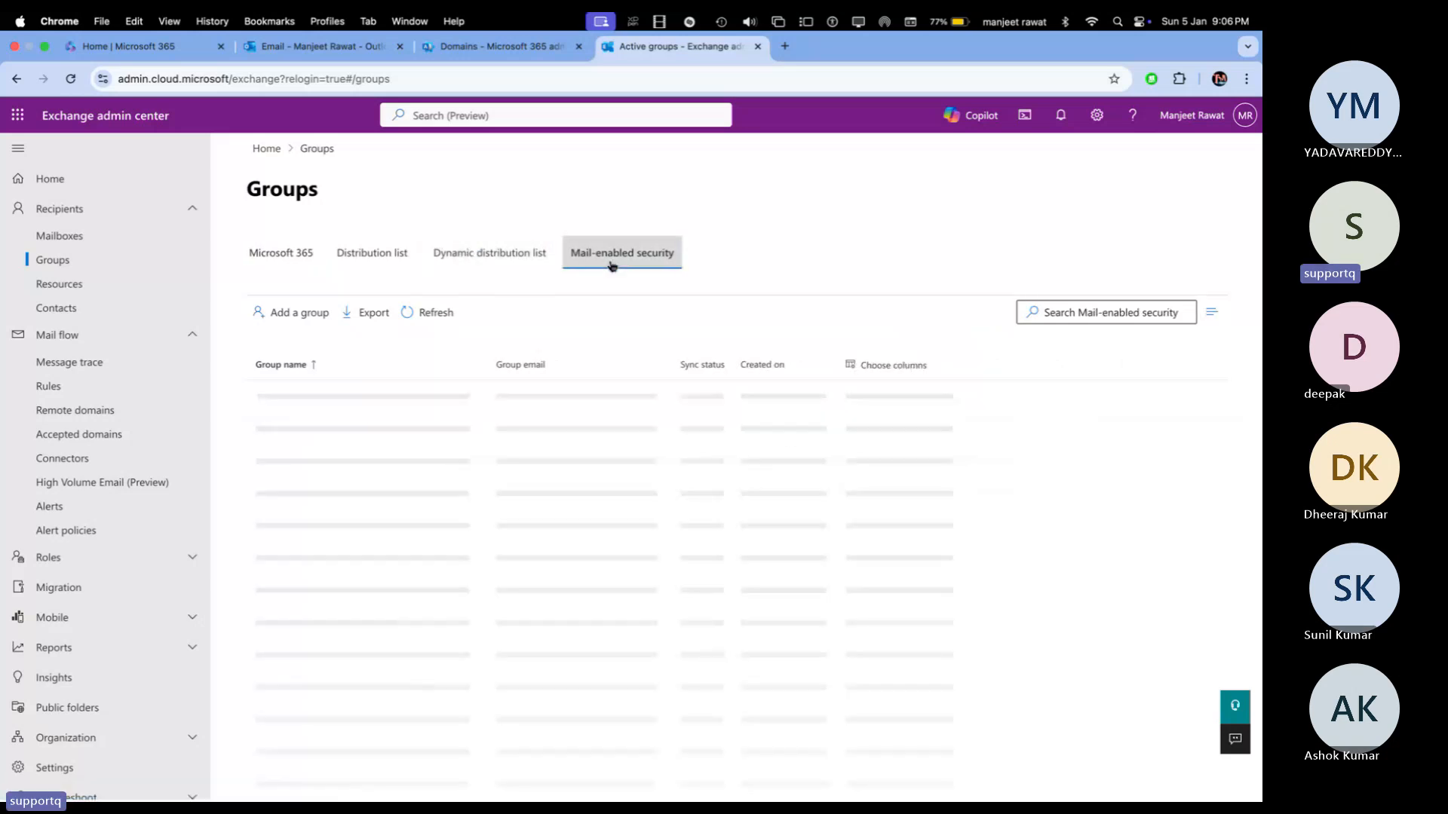
left_click(272, 400)
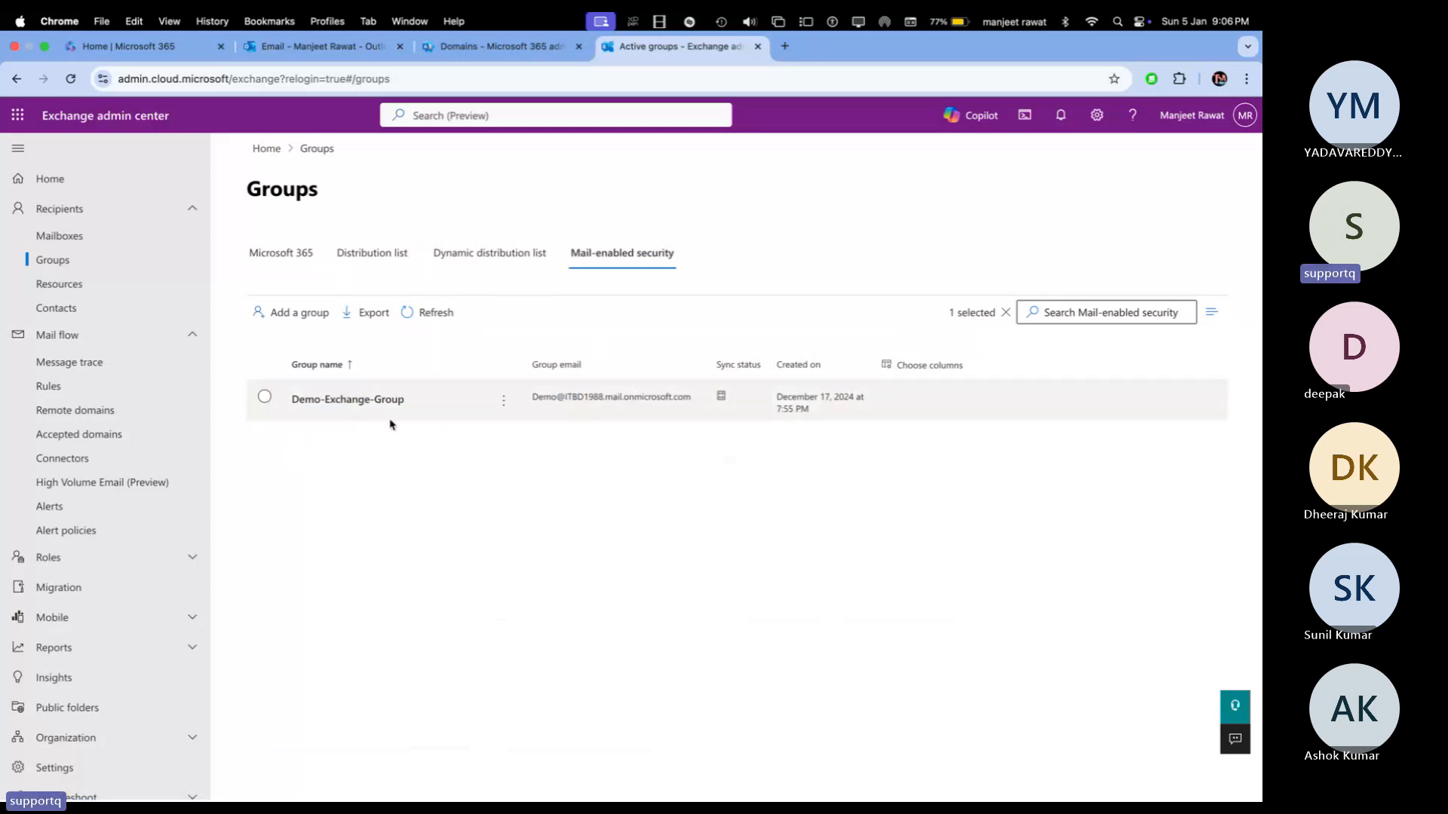
left_click(342, 399)
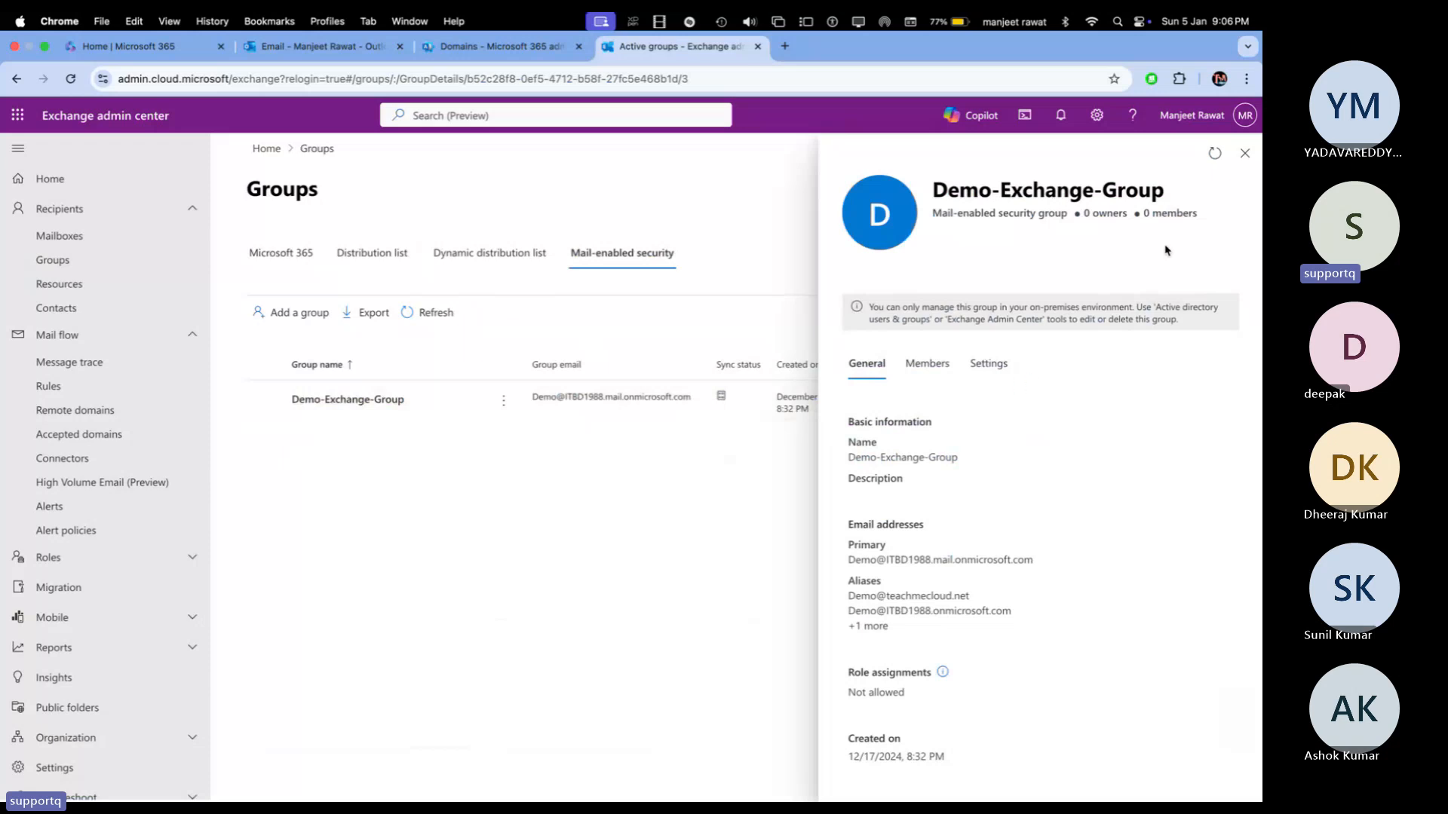
left_click(1241, 153)
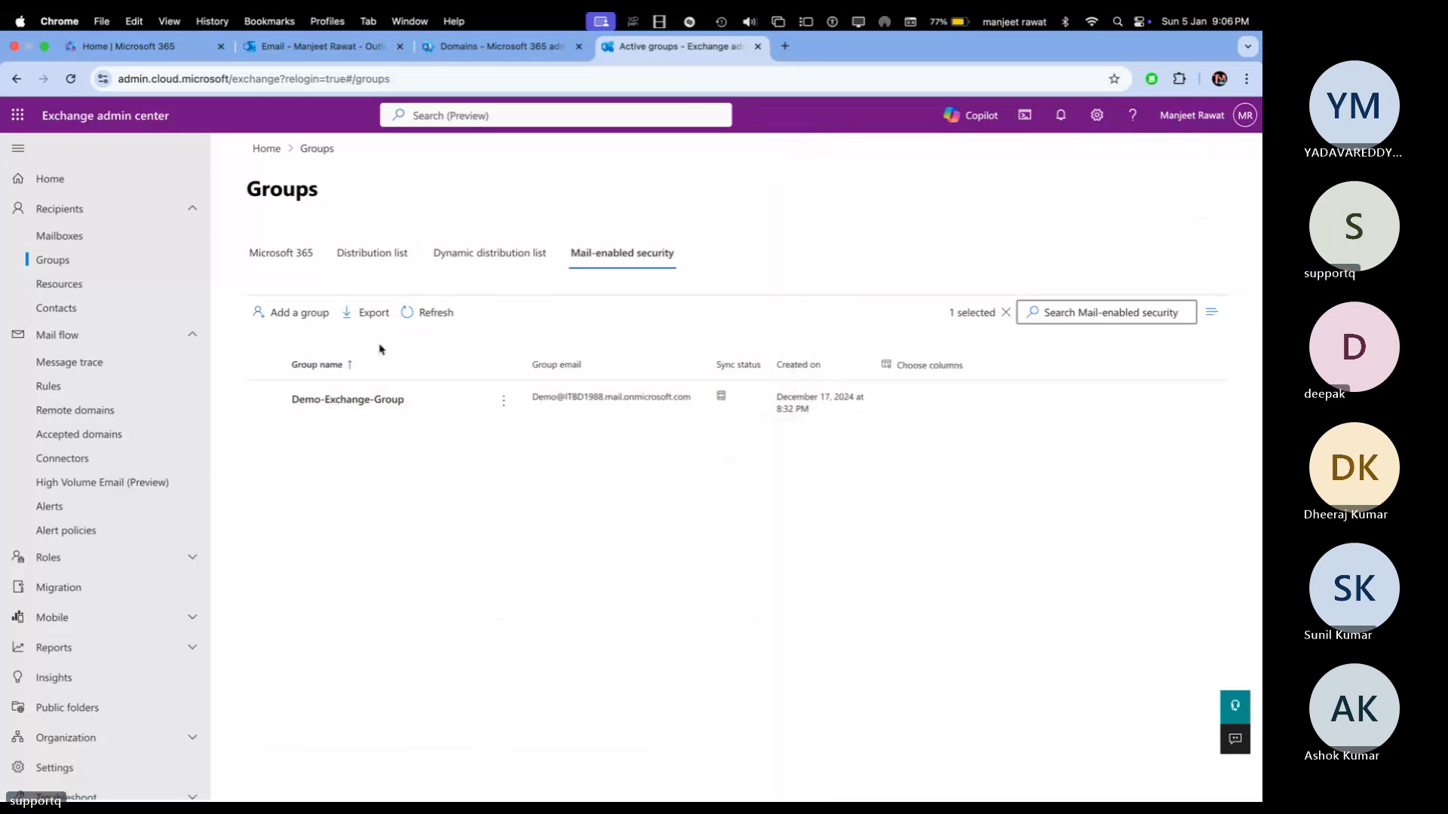
left_click(297, 321)
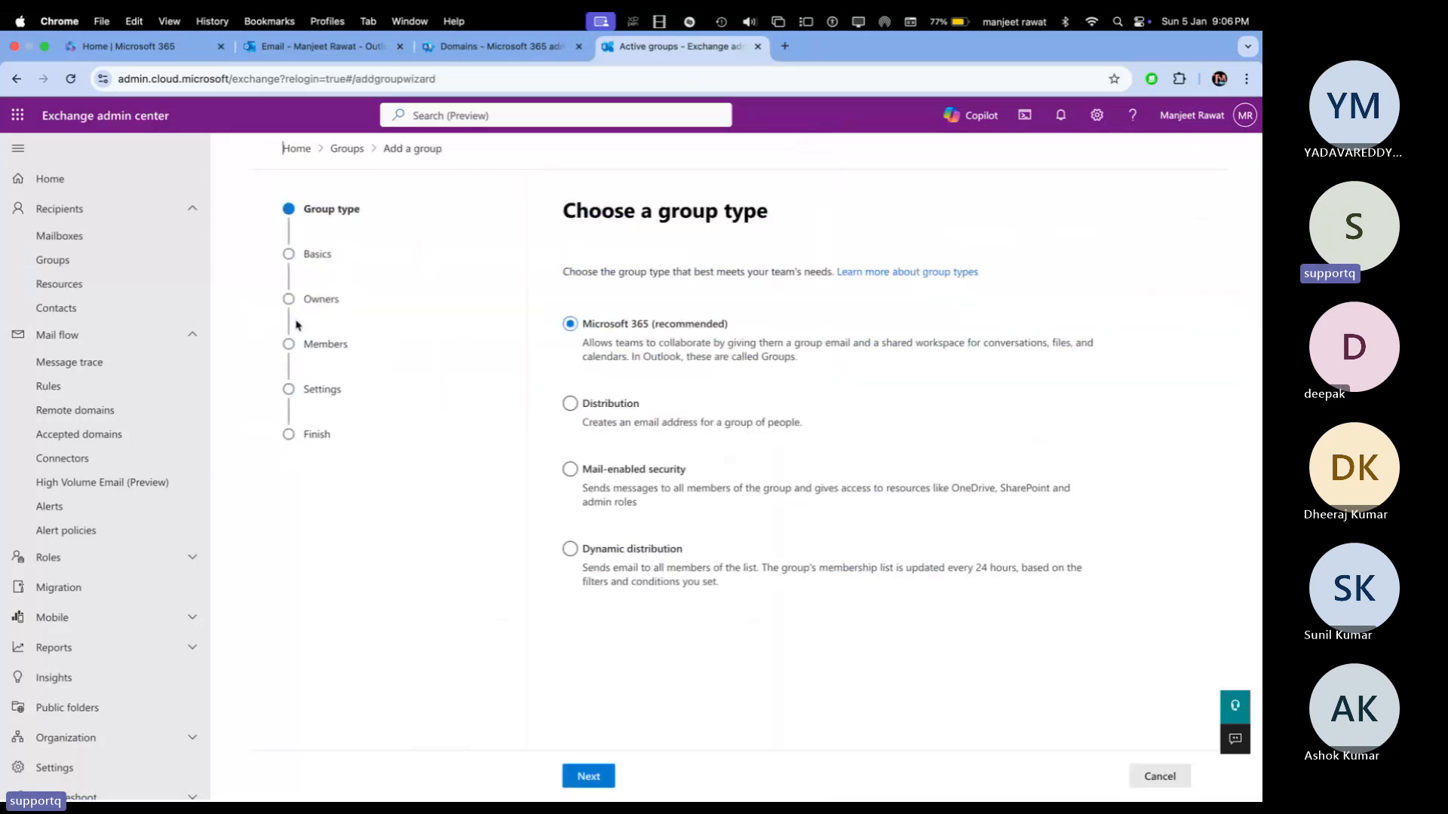
Step: Make the new group a mail-enabled security group named 'Class'
left_click(578, 472)
left_click(590, 776)
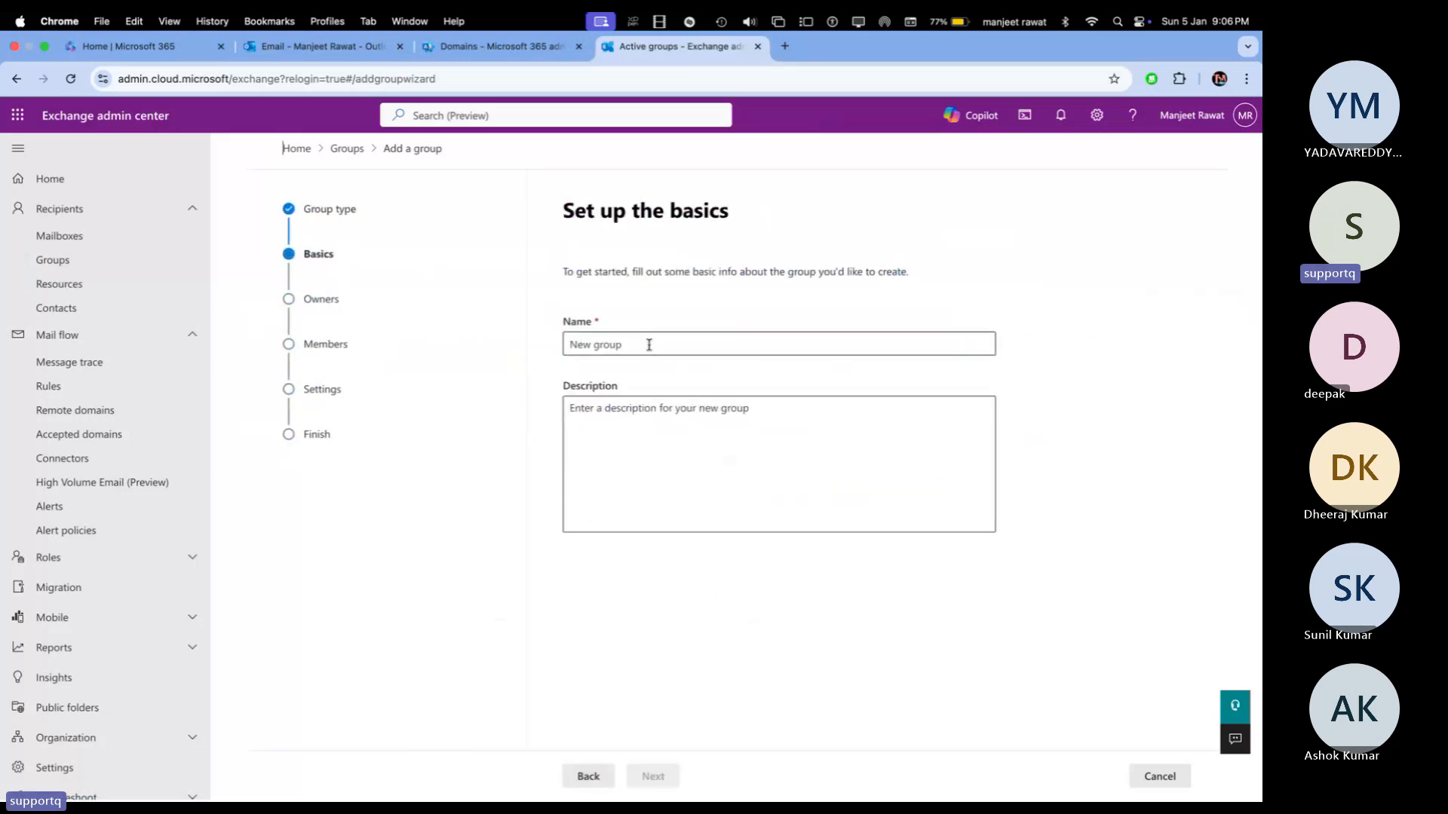
left_click(648, 344)
type("C")
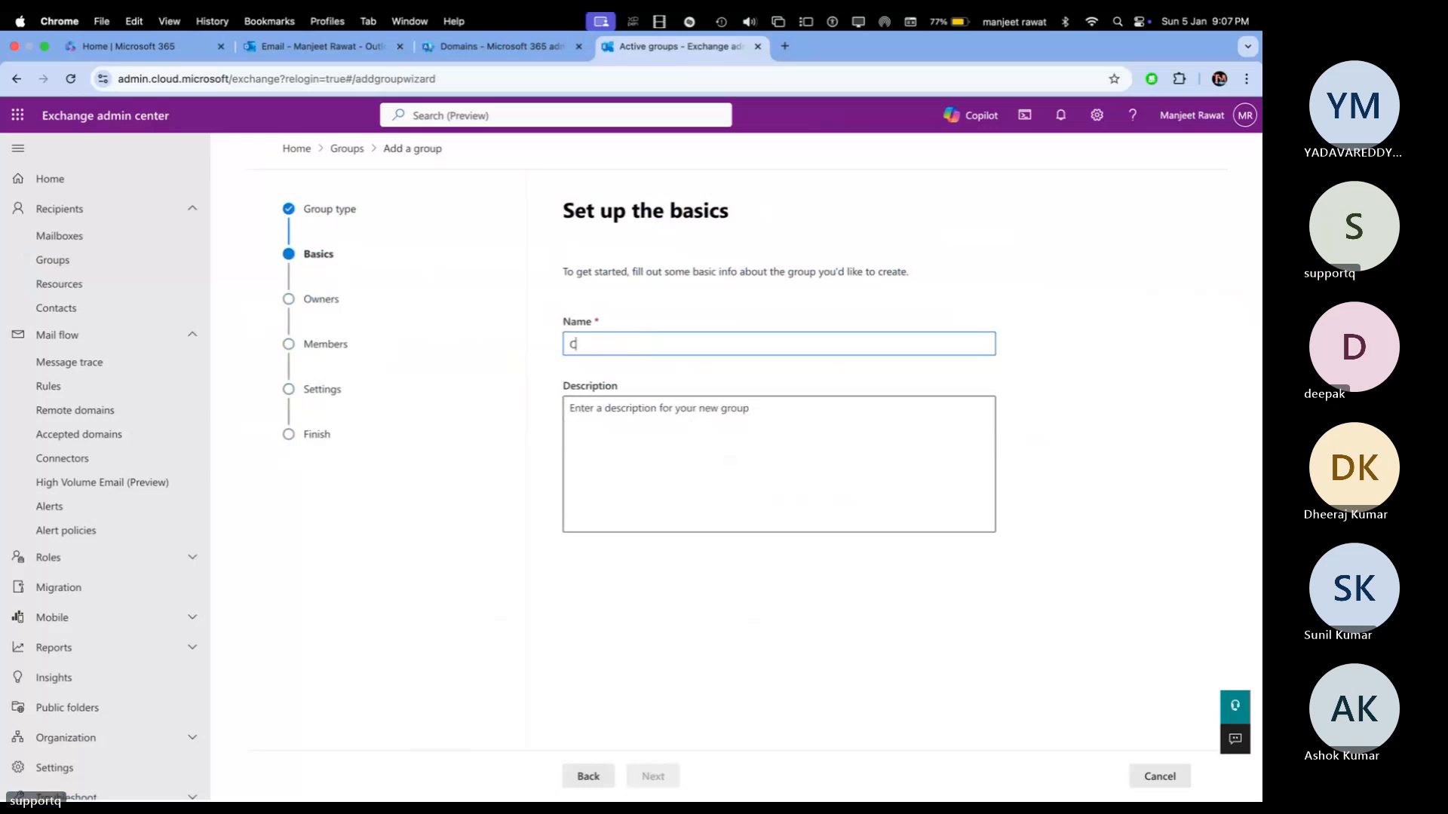
type("lass")
left_click(653, 775)
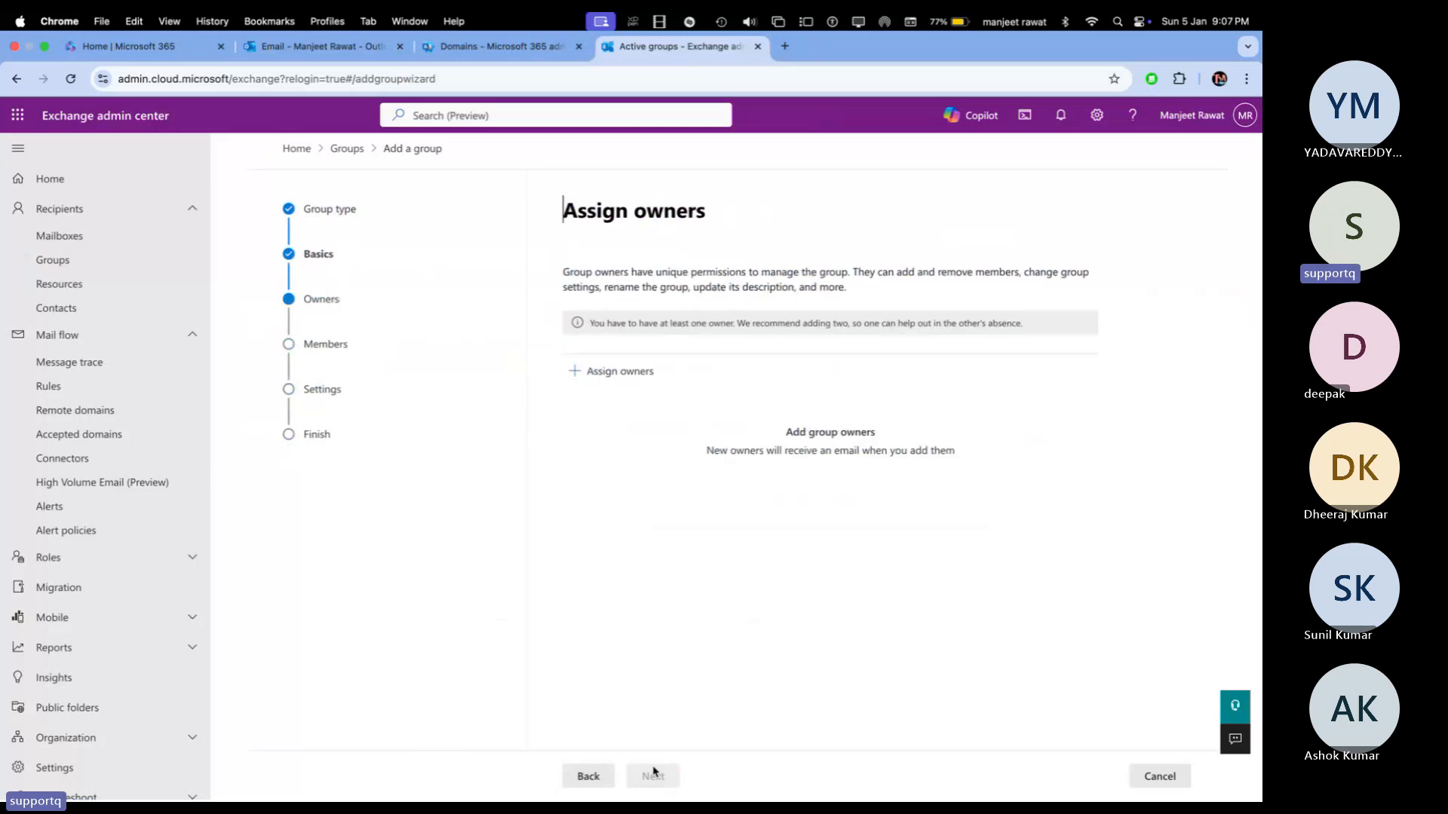
Step: Assign the admin user as the Class group's owner
left_click(620, 373)
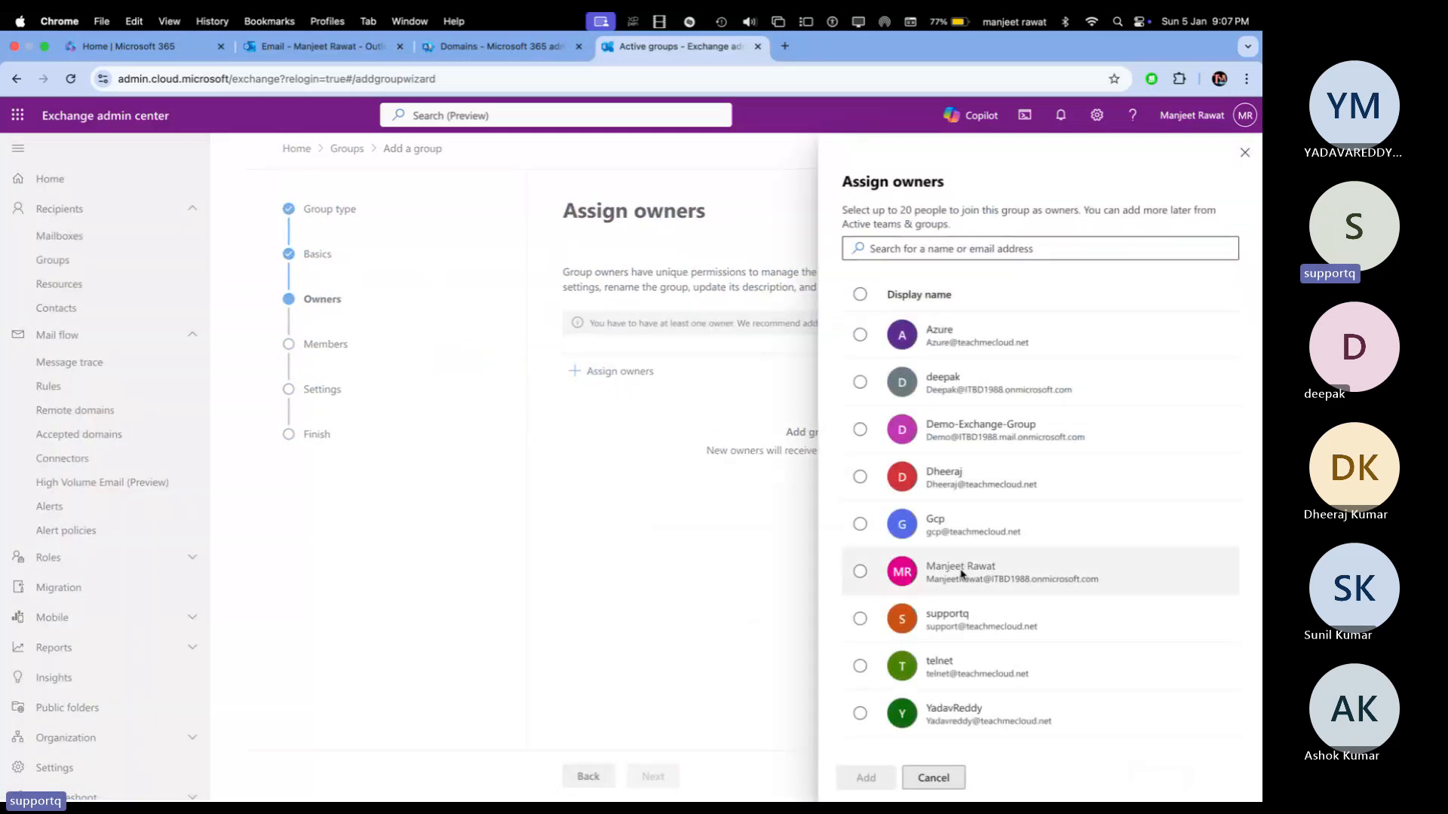
left_click(861, 573)
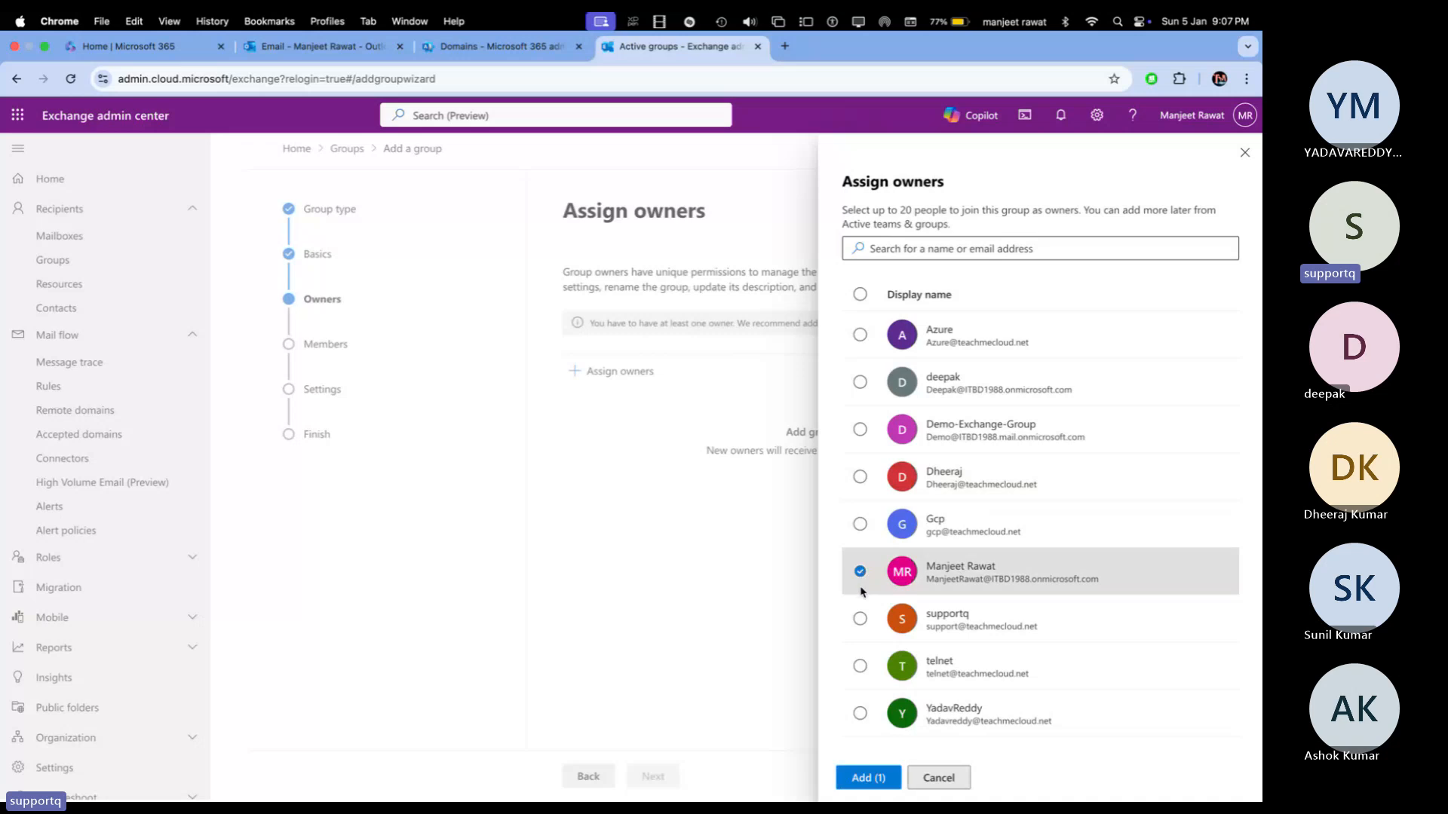
left_click(868, 776)
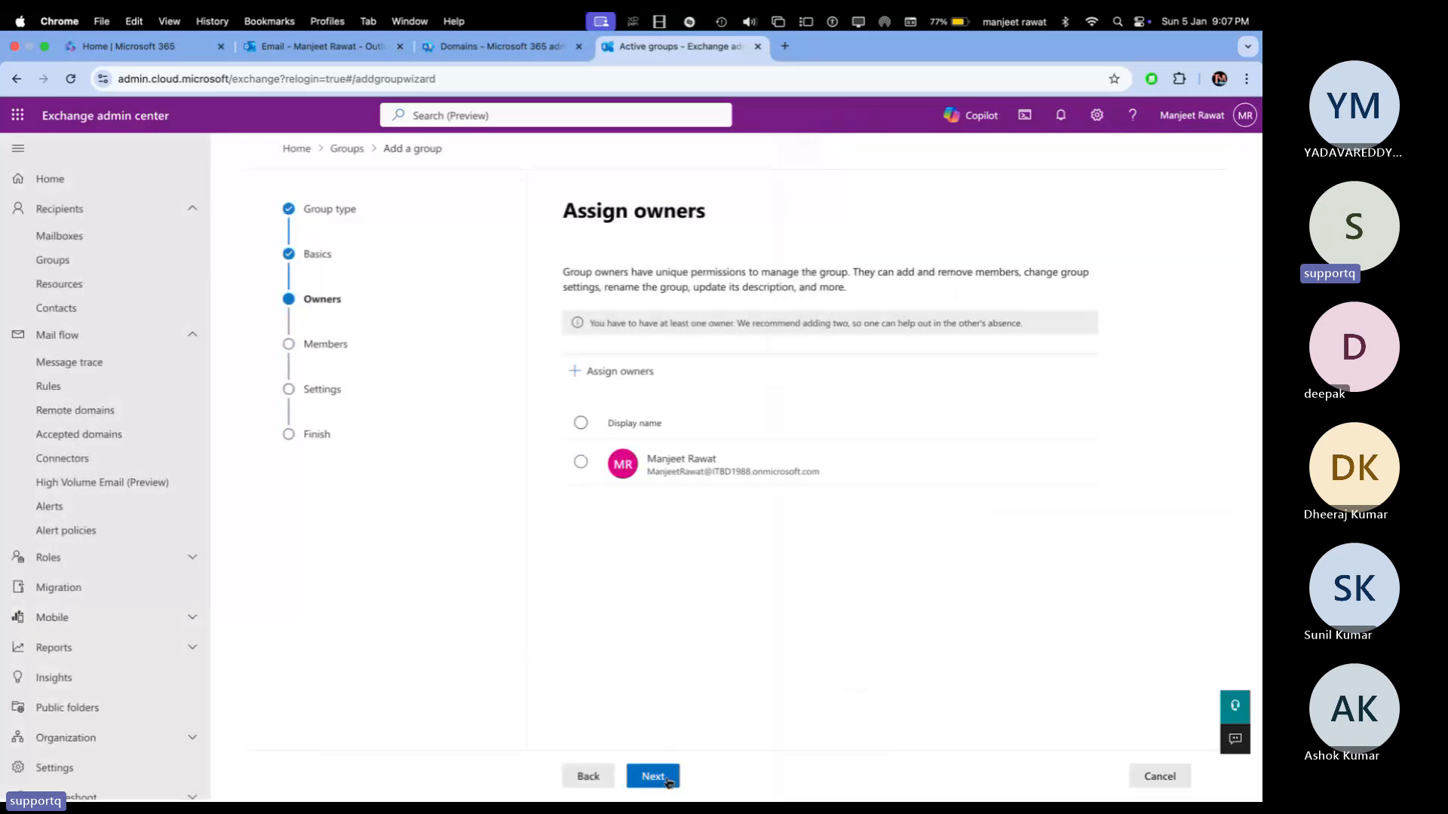
left_click(653, 777)
Step: Add Azure, telnet and Gcp as members of the Class group
left_click(621, 342)
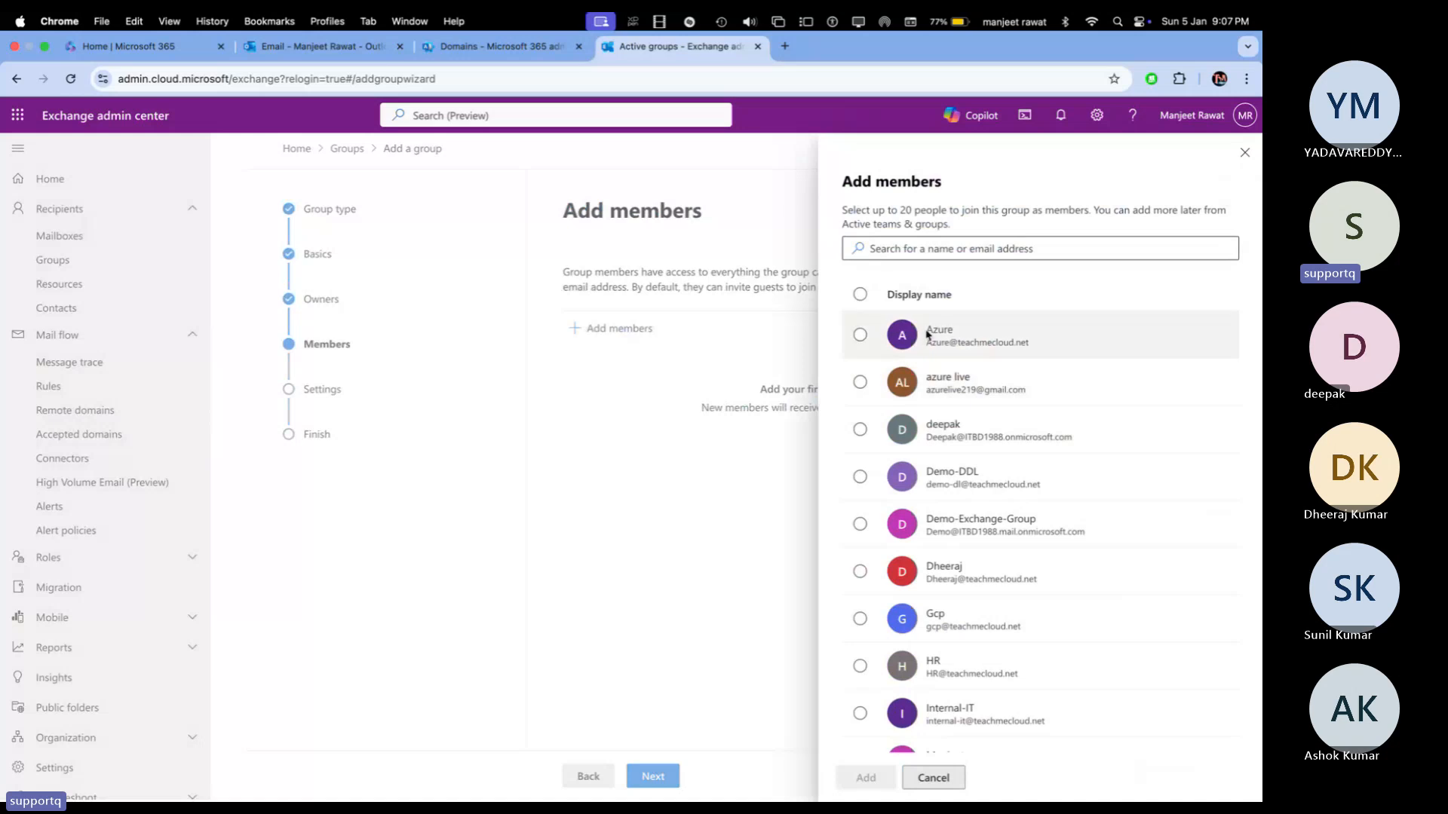
left_click(861, 336)
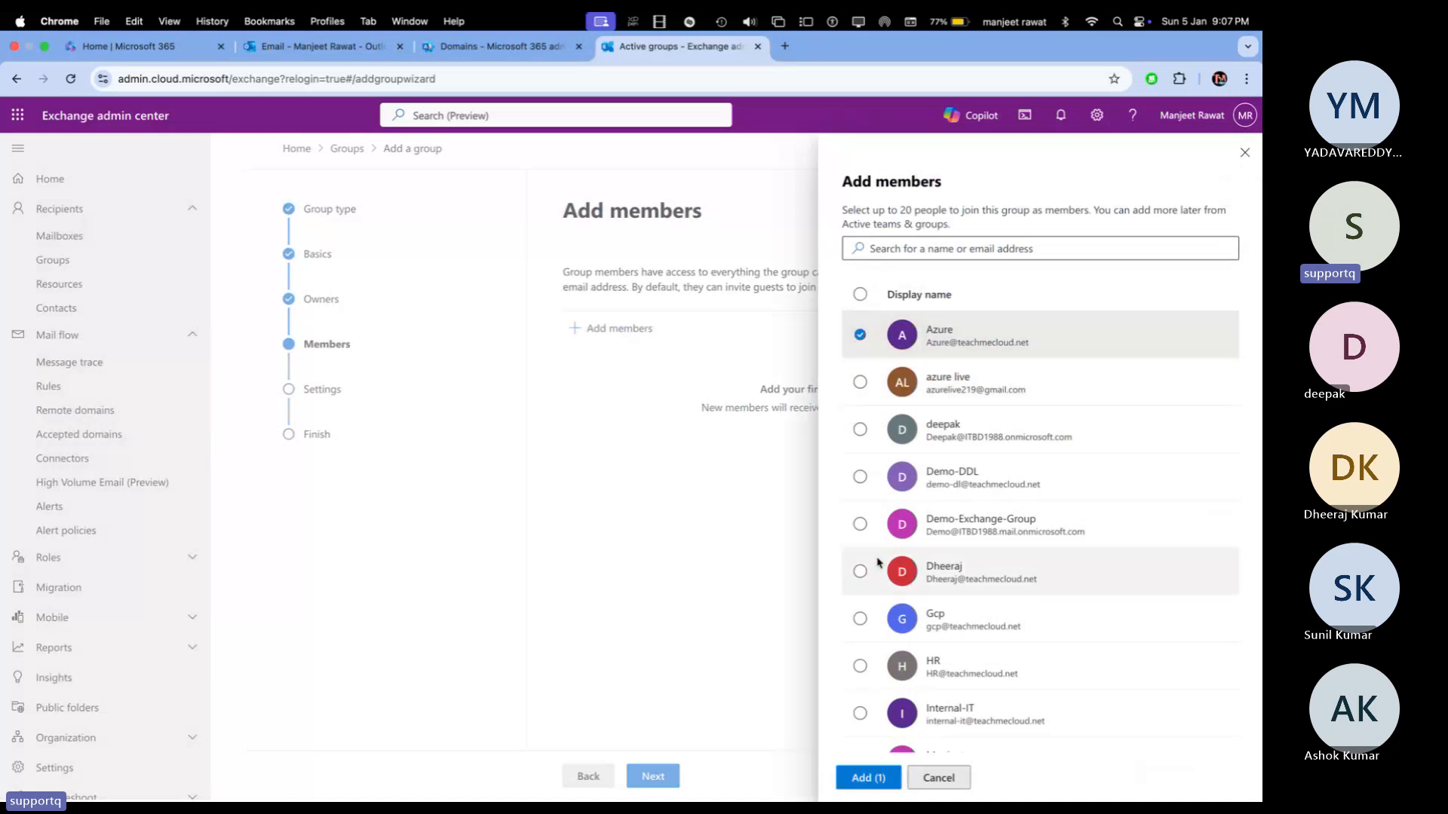
scroll(863, 573, "down", 3)
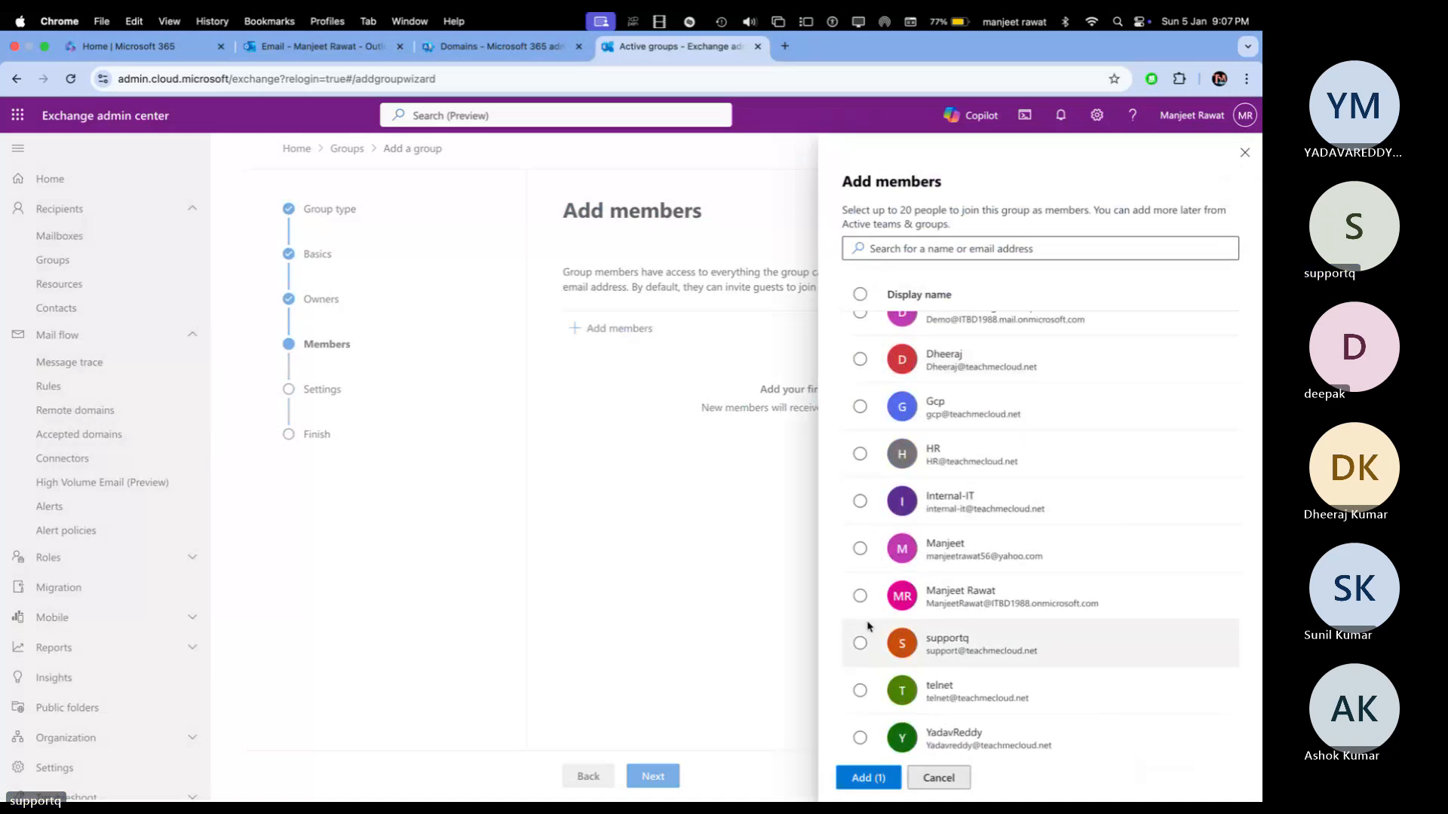
left_click(860, 690)
scroll(866, 471, "up", 4)
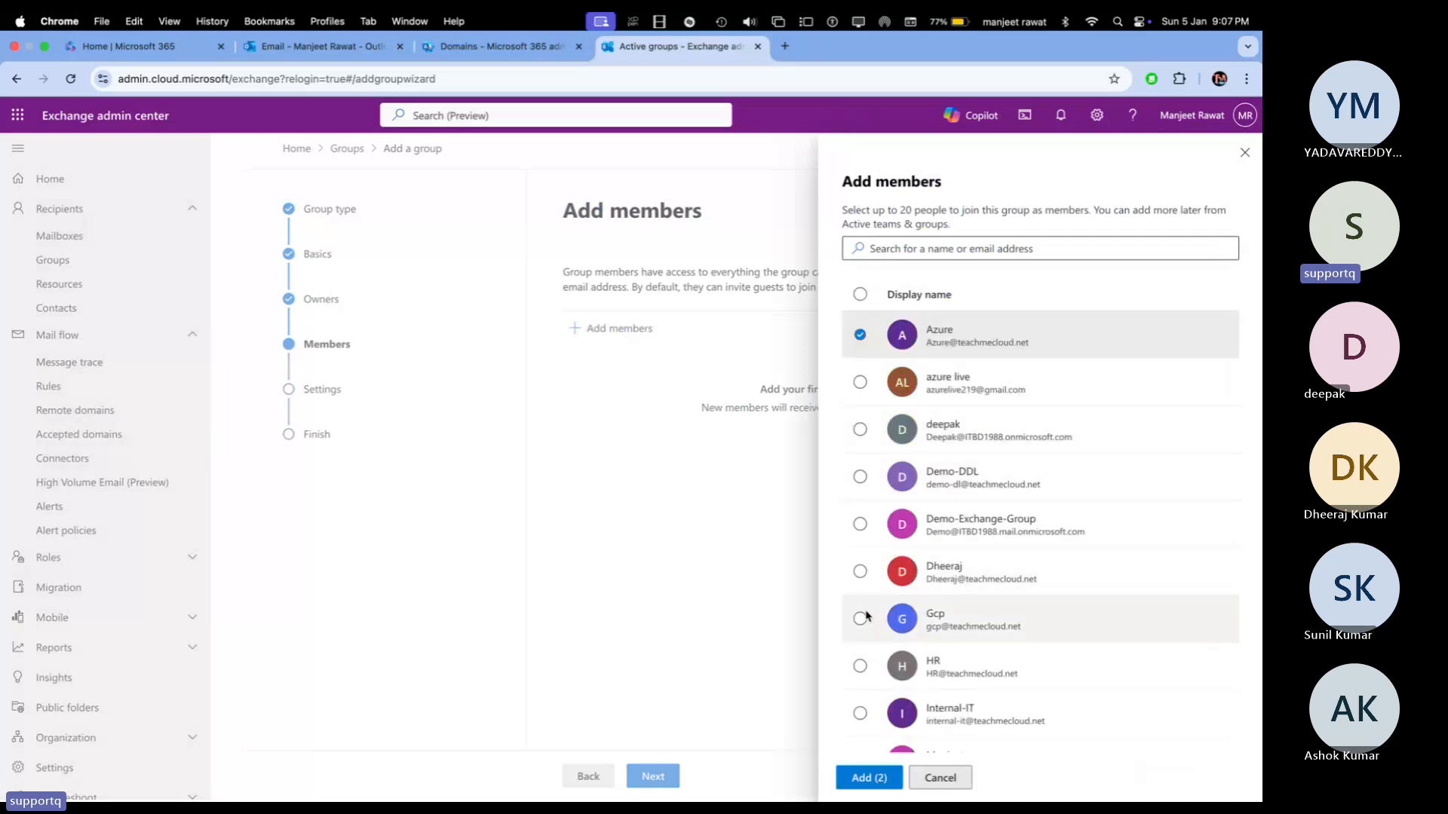
left_click(860, 617)
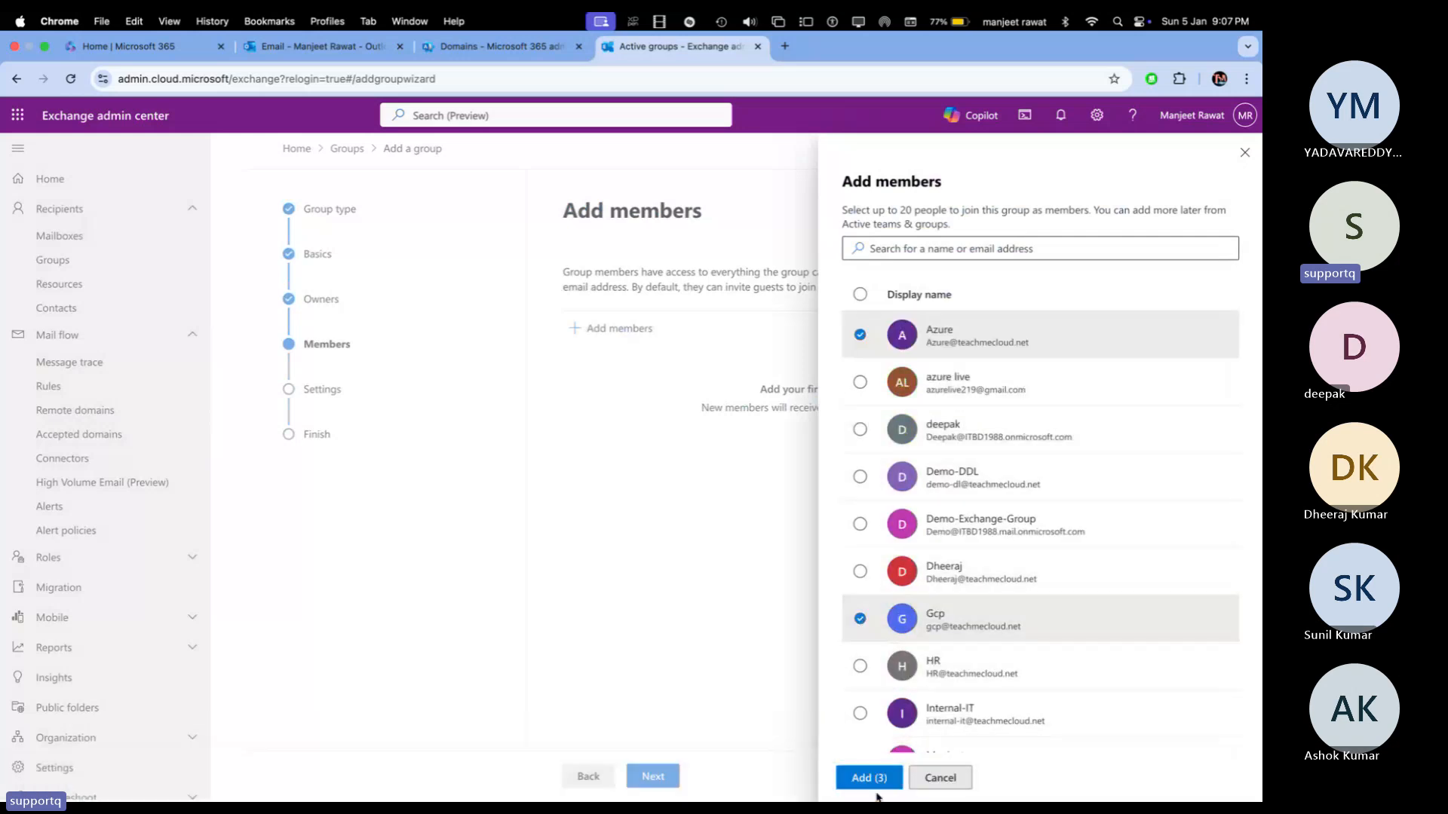
left_click(875, 780)
left_click(653, 776)
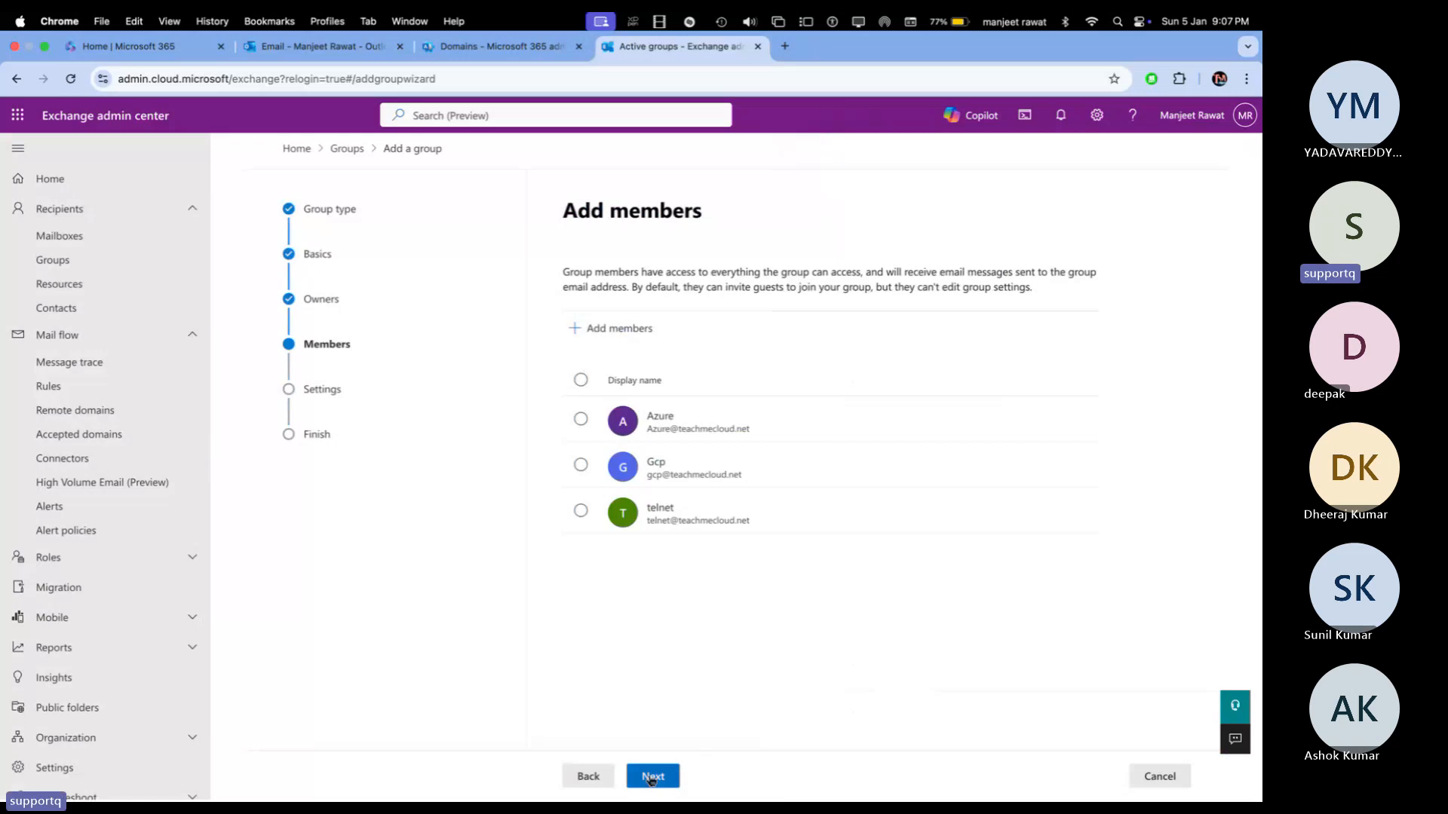
left_click(709, 370)
type("class")
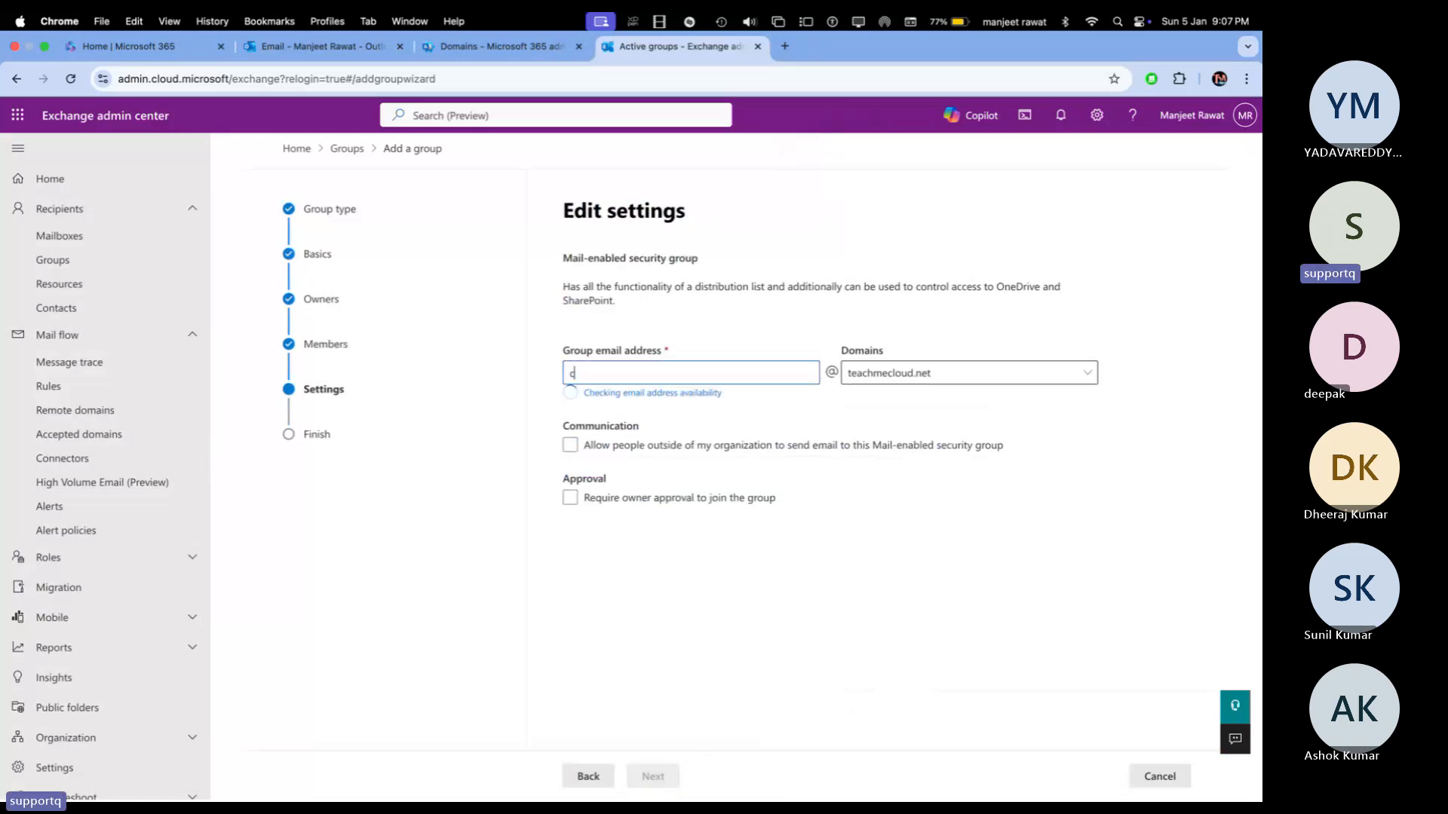
left_click(963, 387)
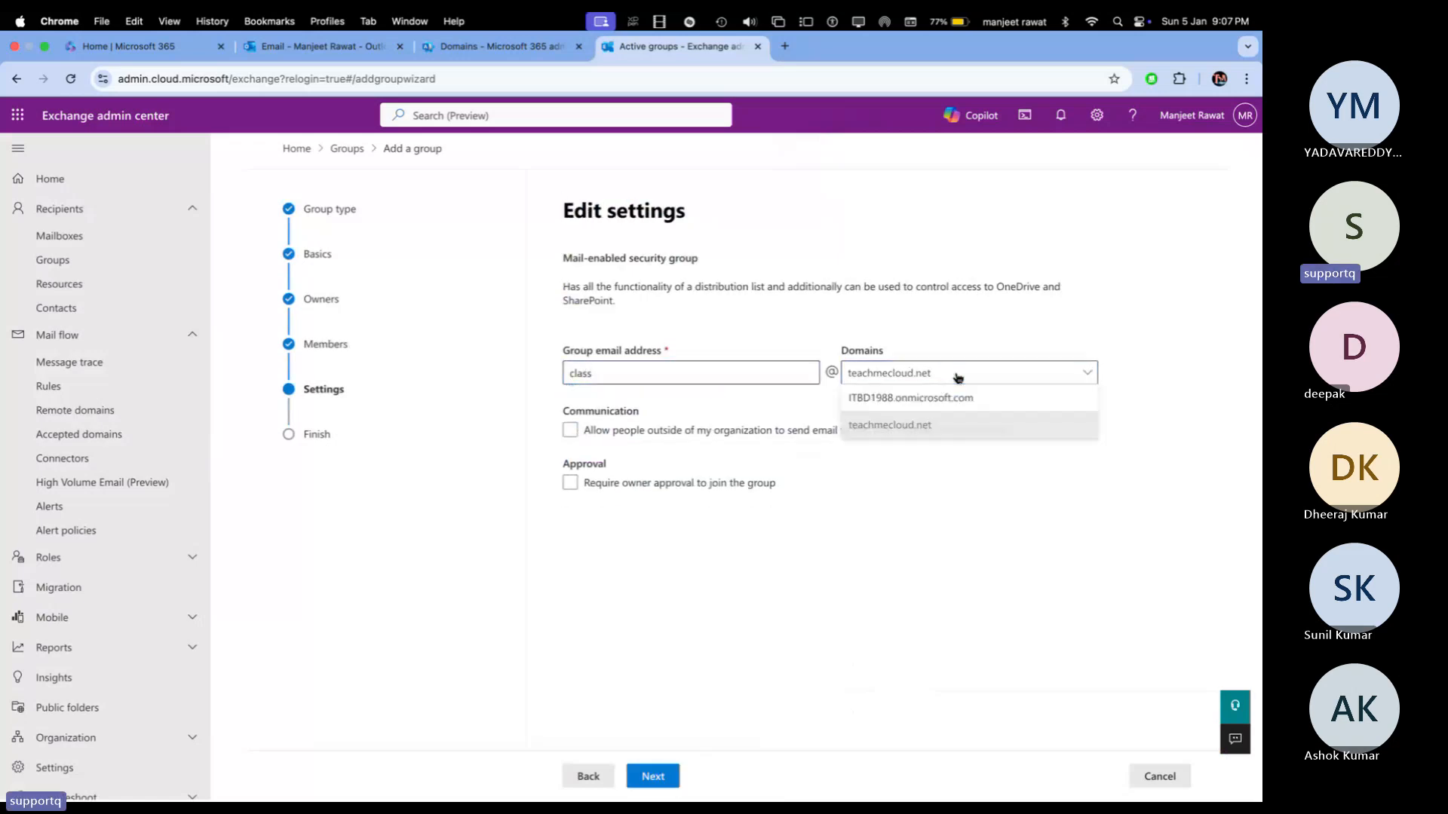
left_click(927, 427)
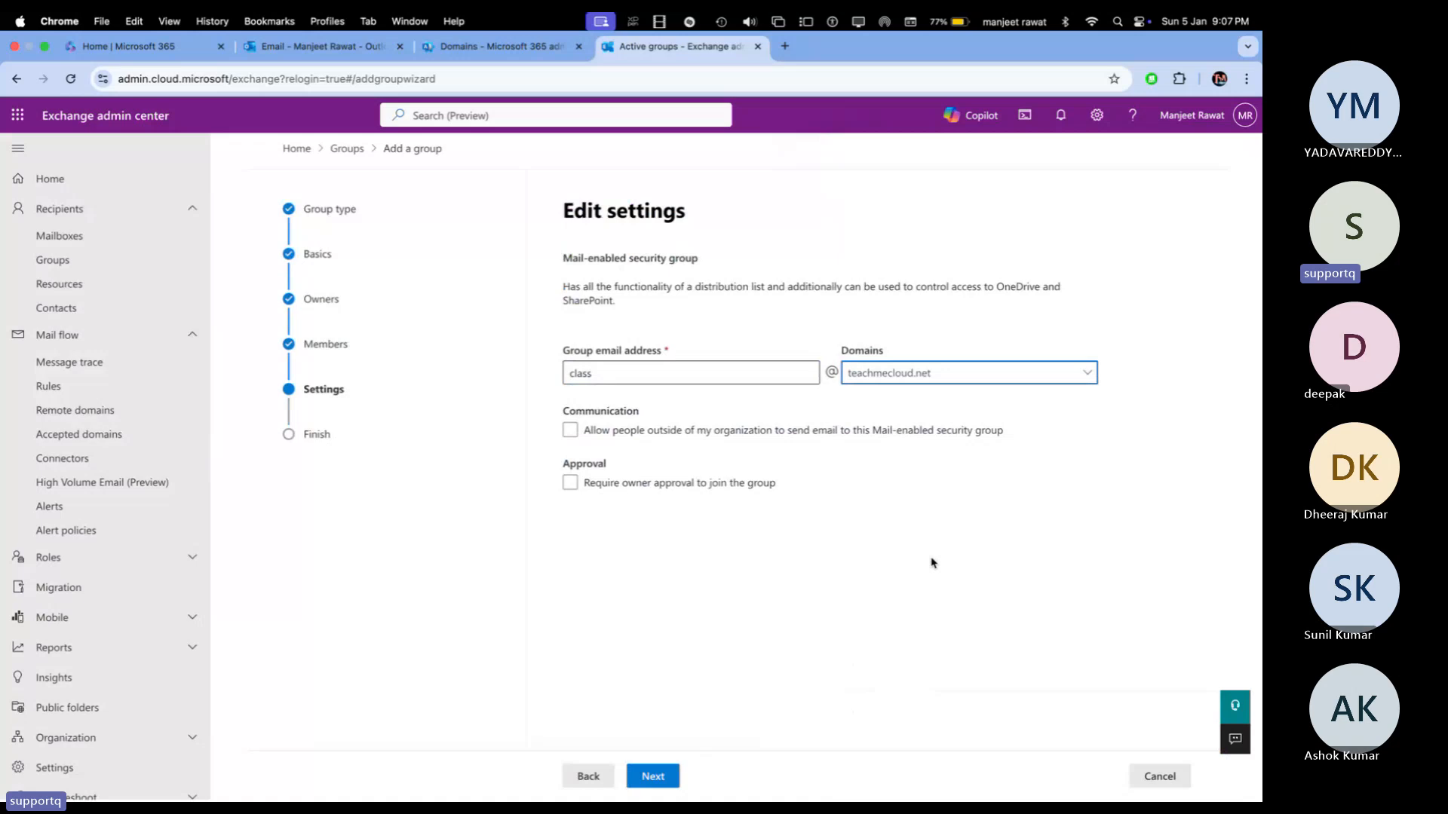
left_click(571, 484)
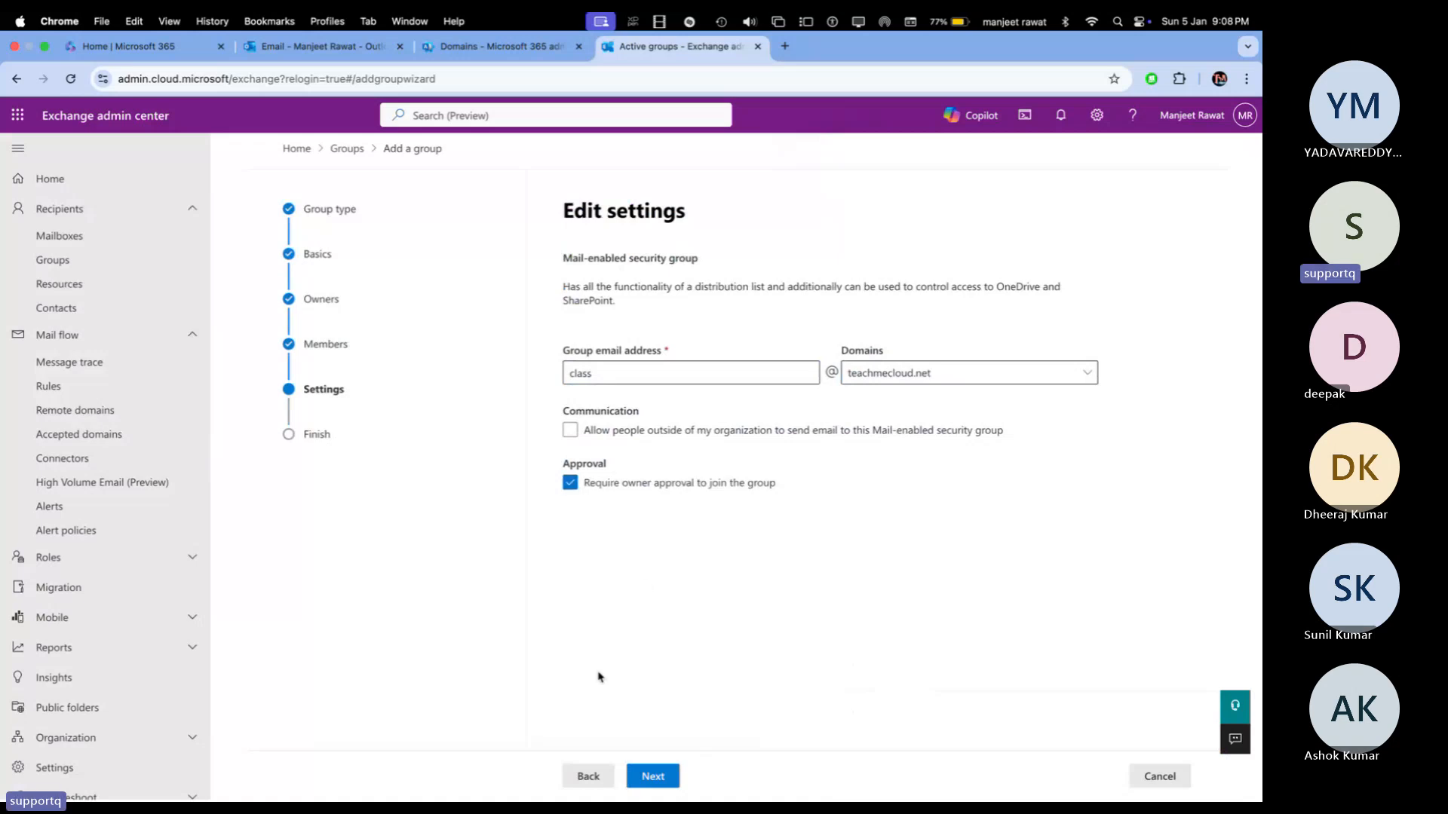
left_click(655, 779)
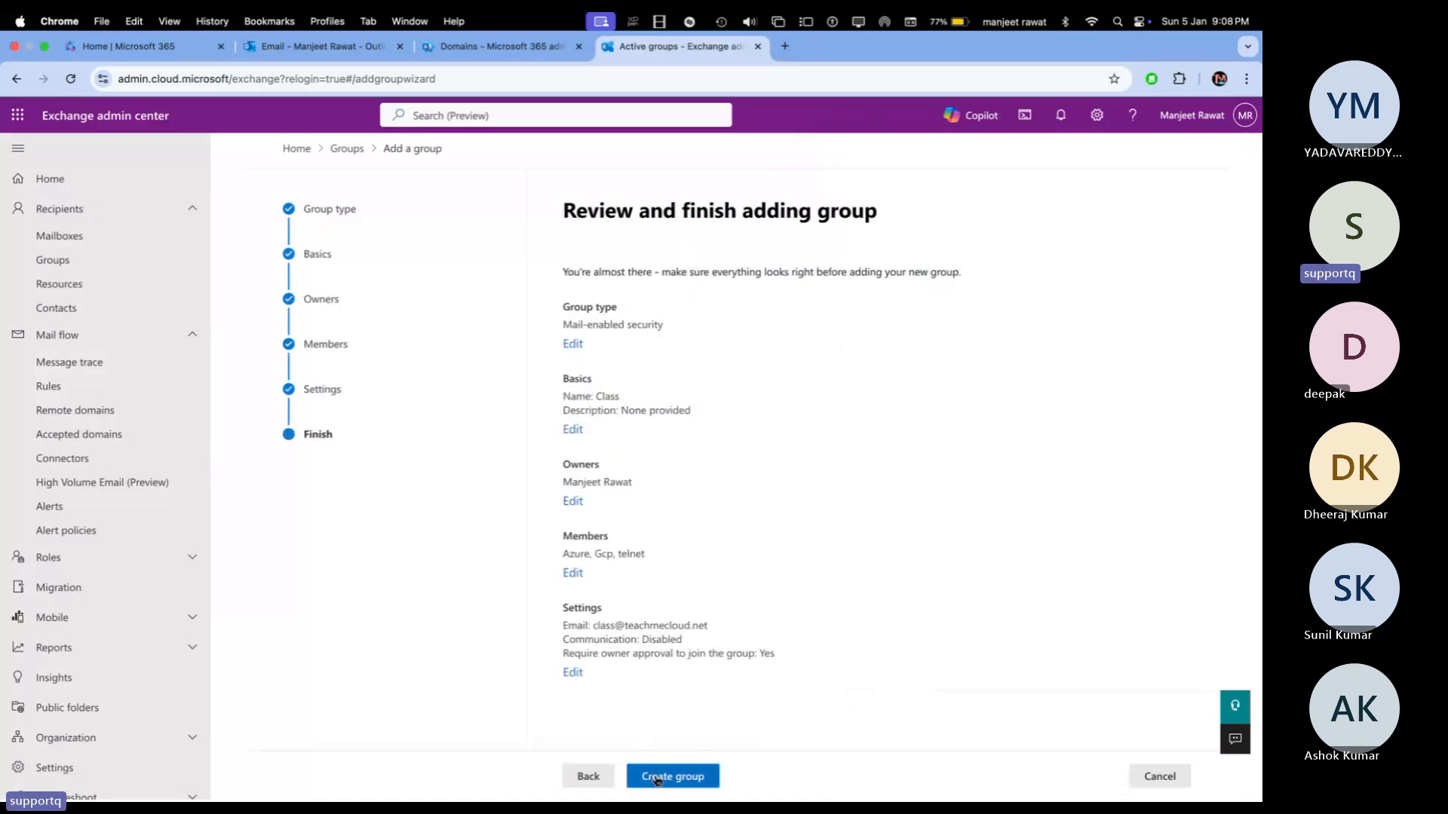
left_click(656, 779)
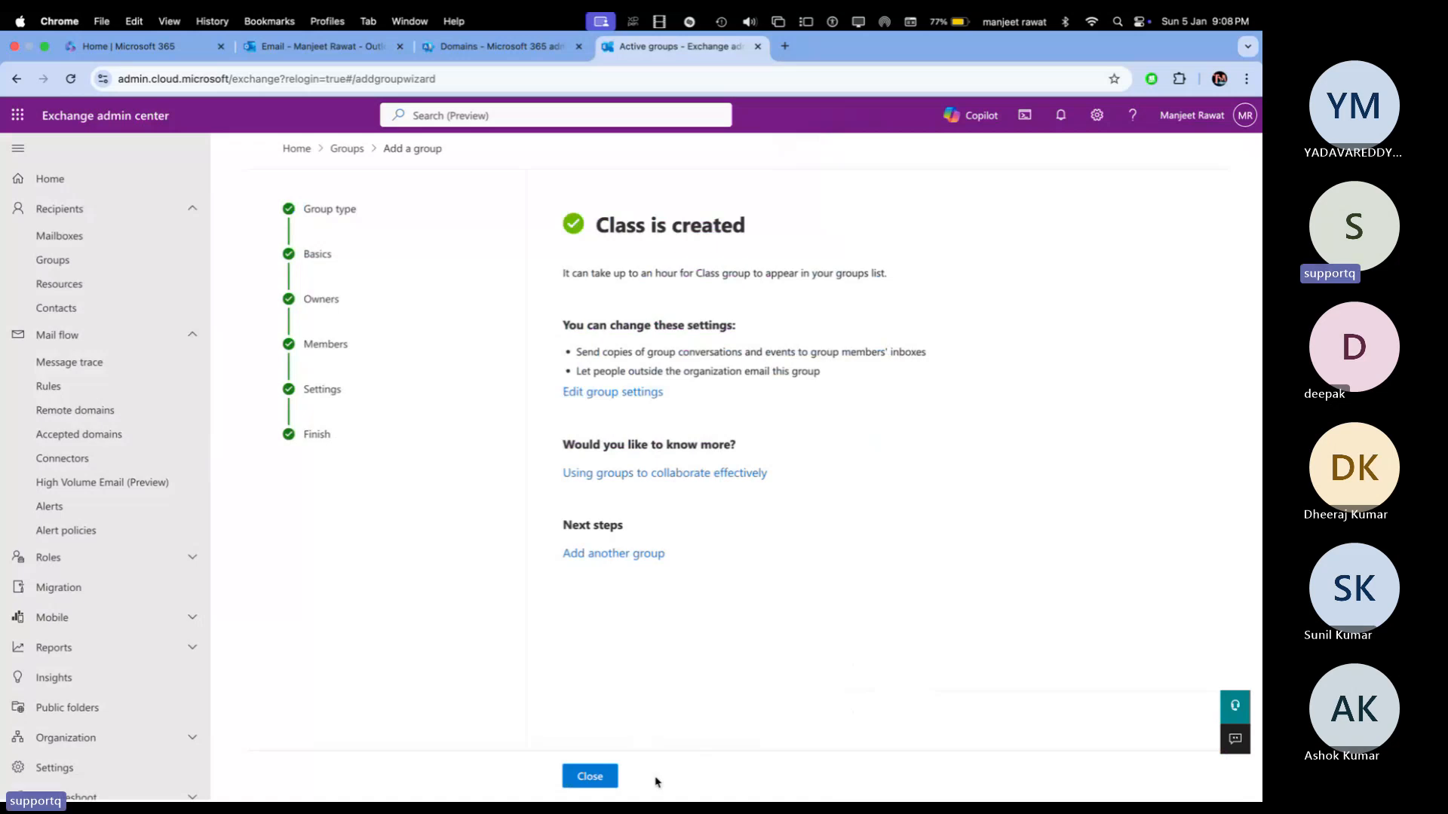
left_click(591, 776)
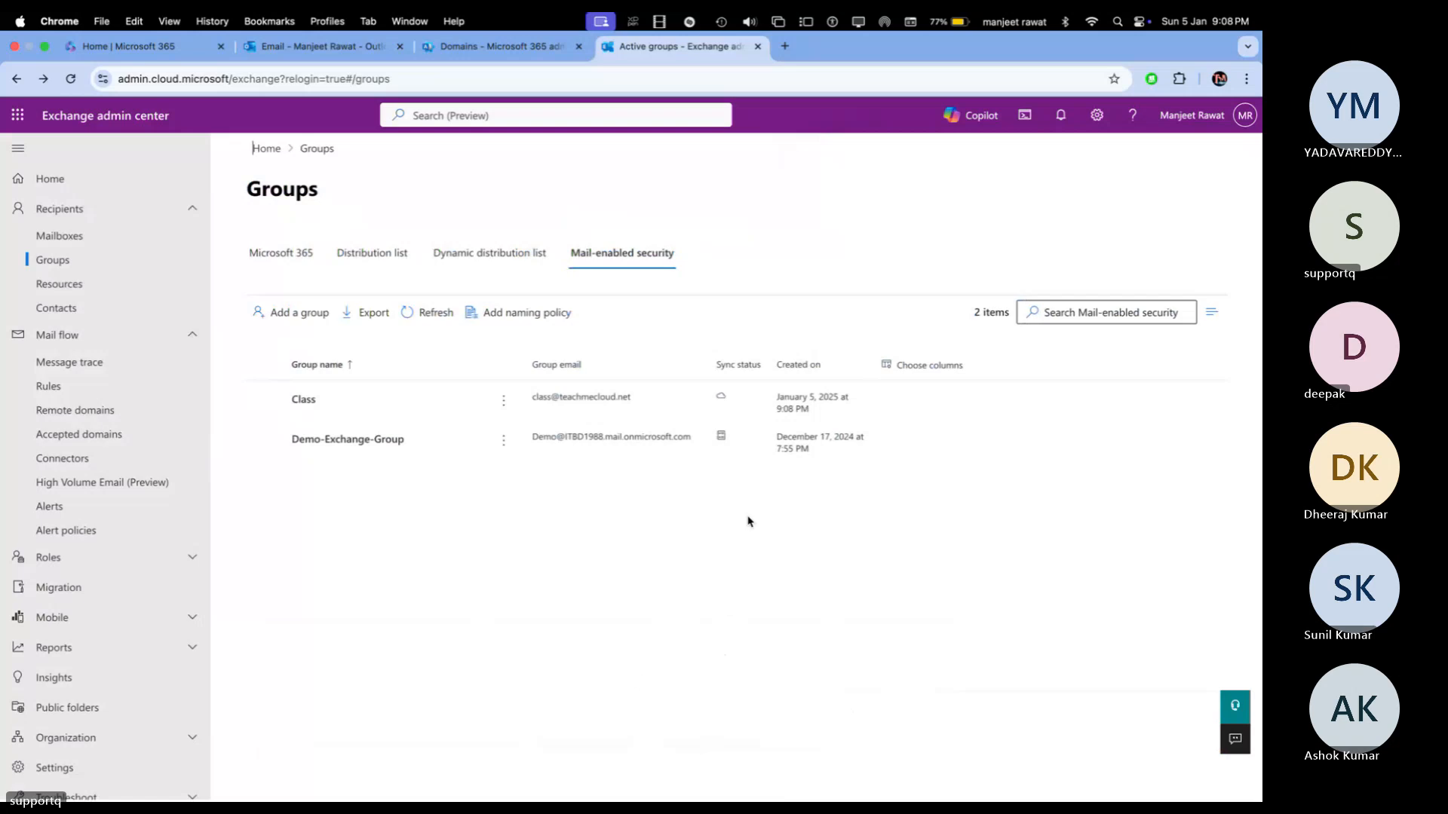
Step: Review Class's Members, General and Settings tabs, then open the Manage delegates editor
left_click(308, 402)
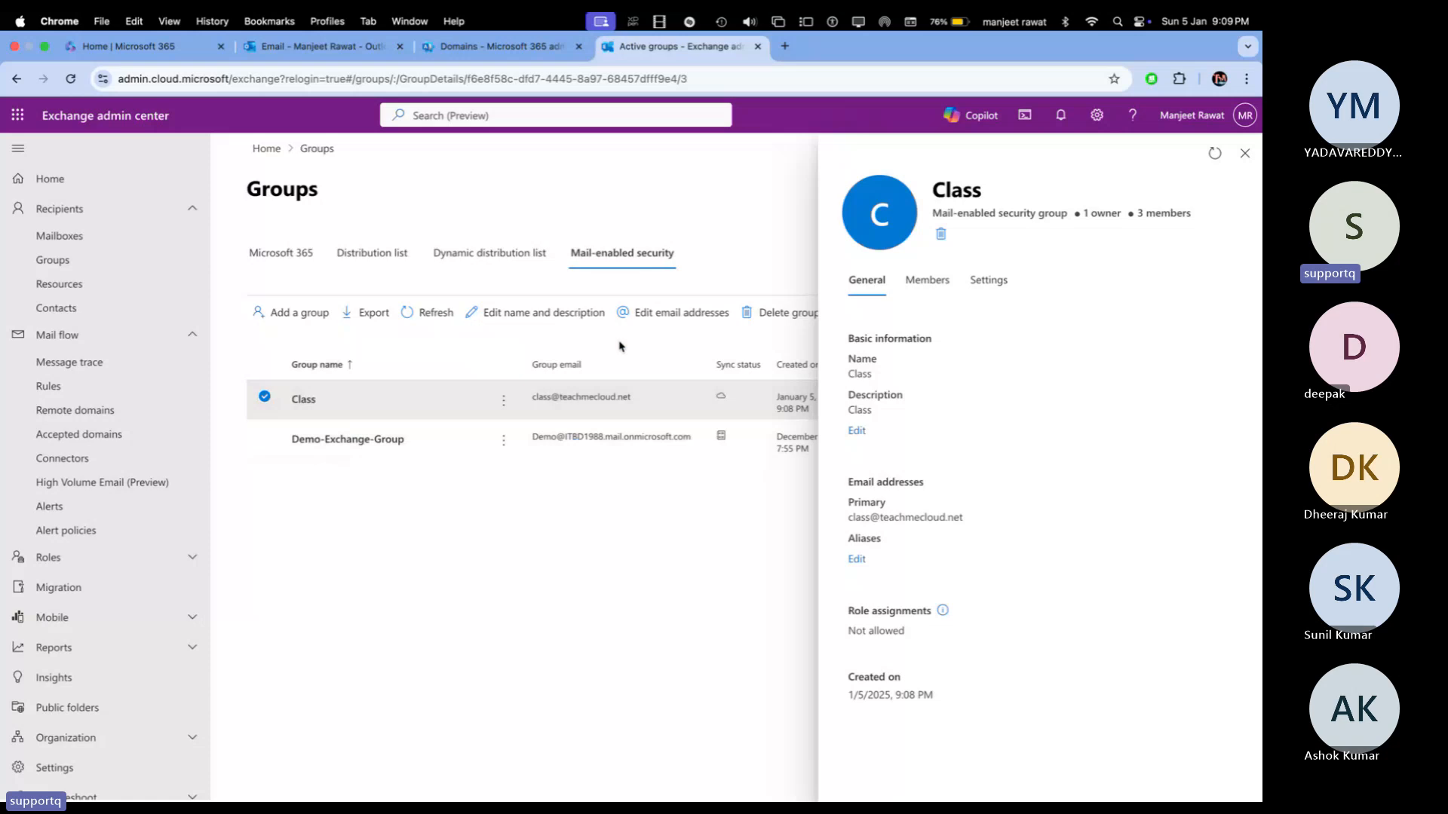
left_click(921, 288)
left_click(875, 289)
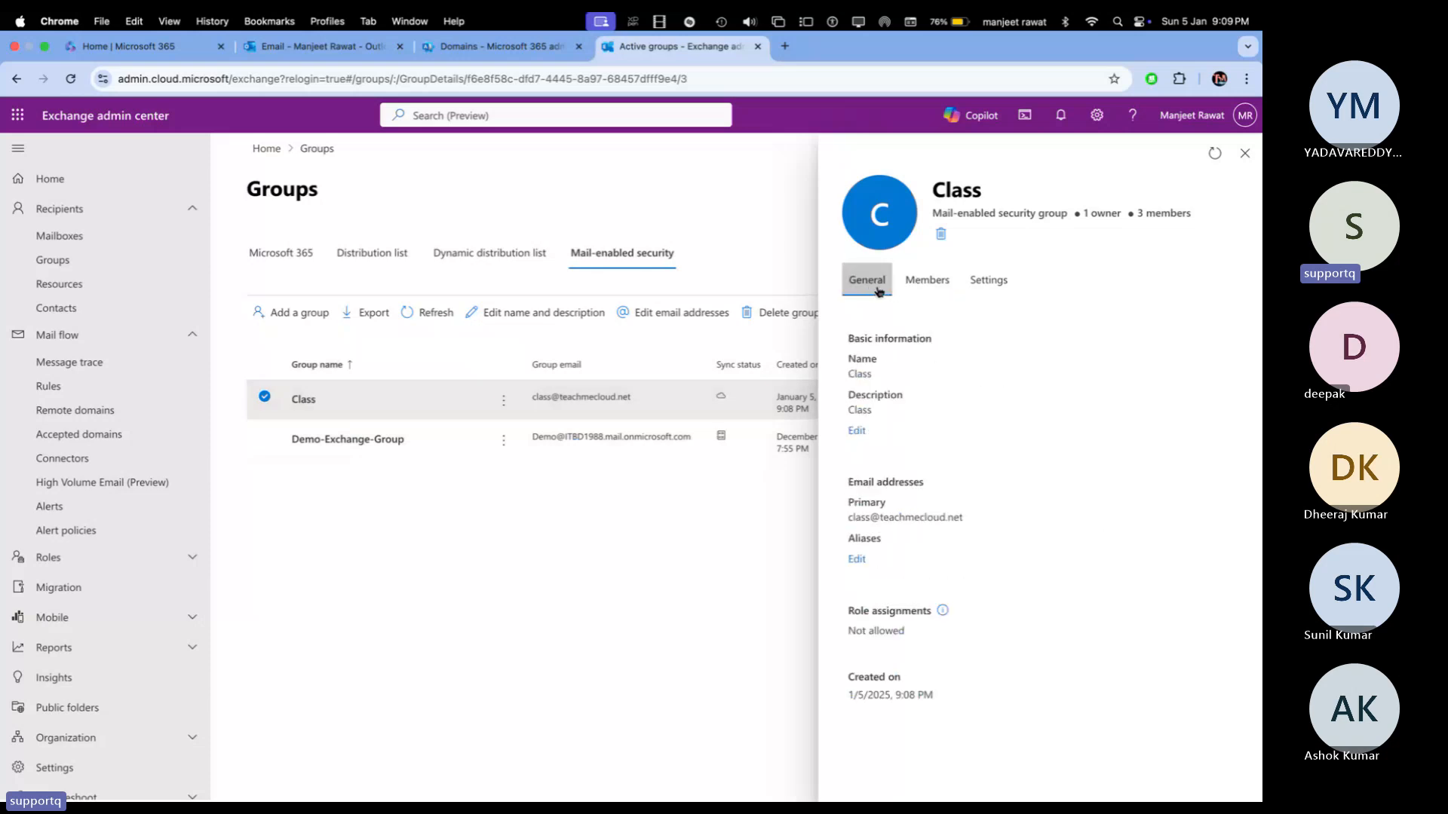
left_click(992, 285)
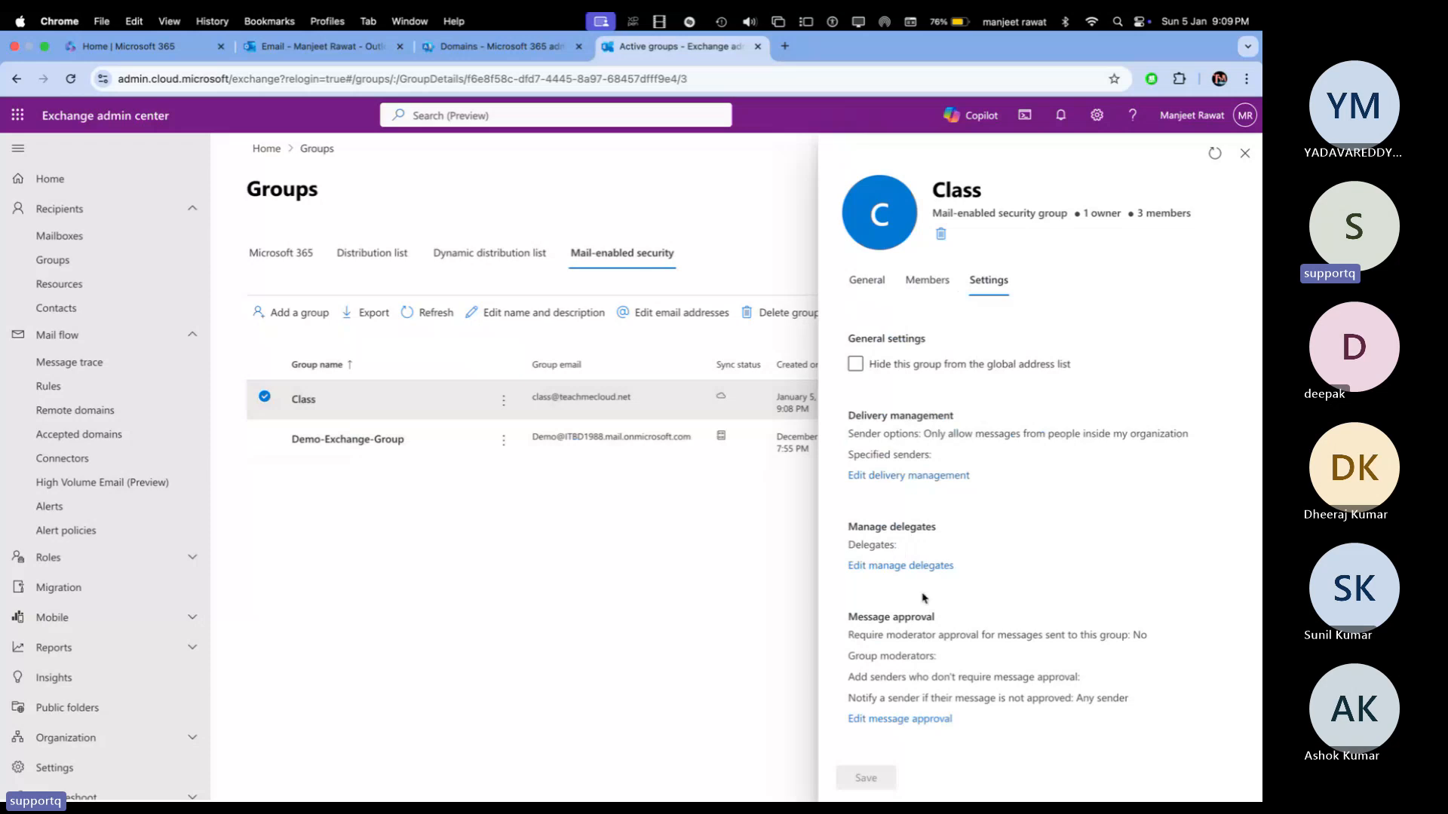
scroll(923, 598, "down", 2)
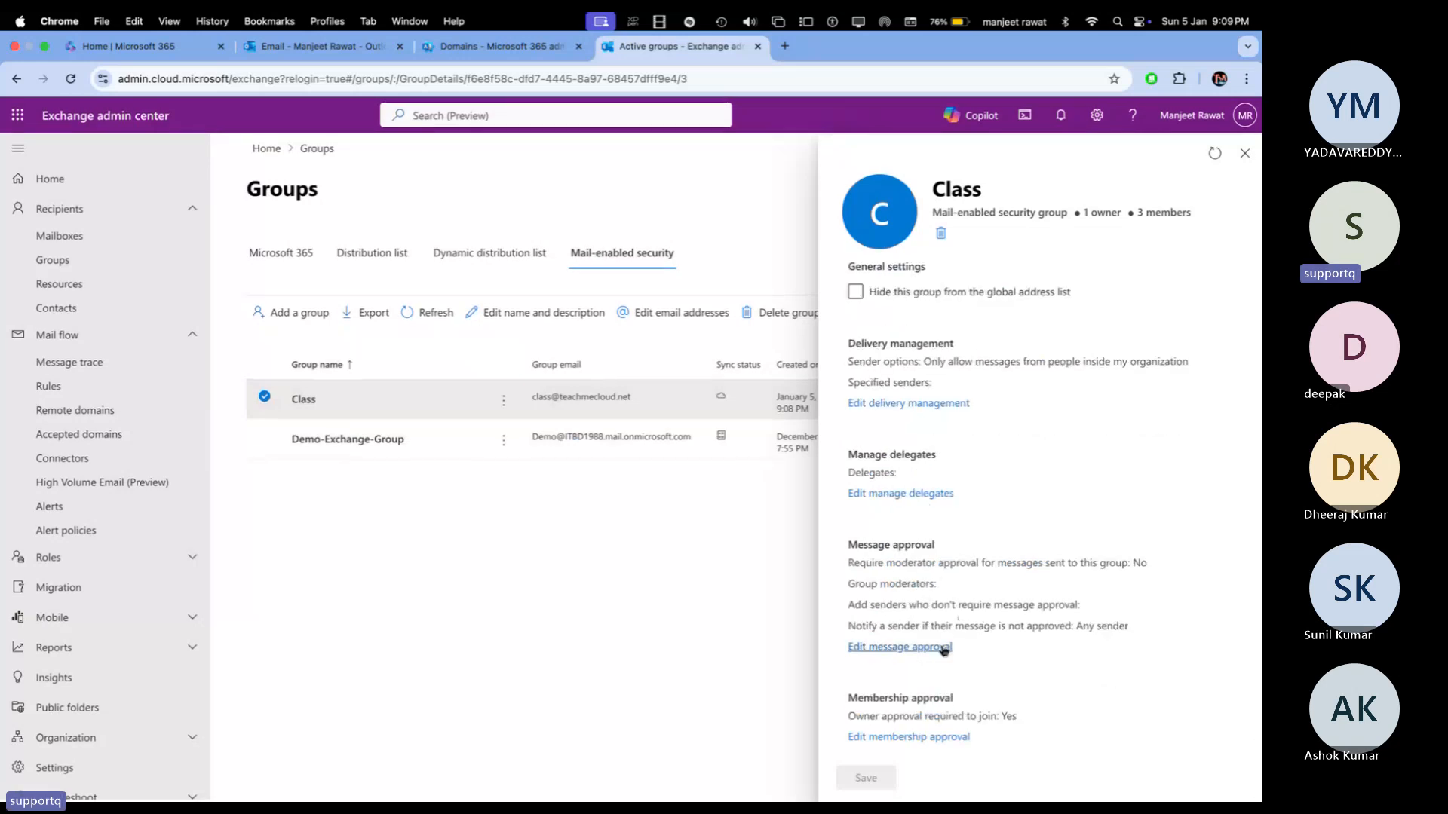
left_click(910, 495)
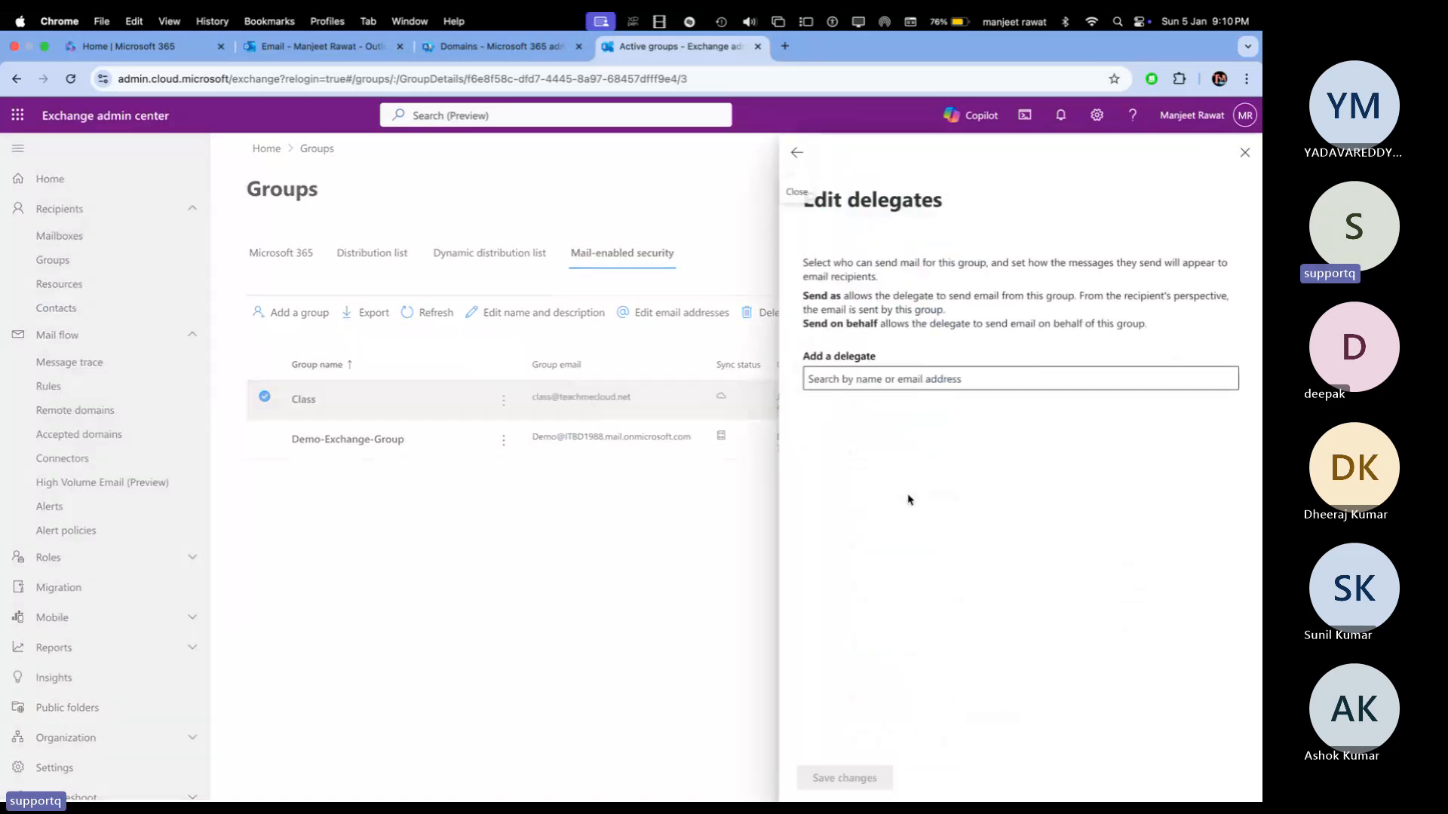
Step: Browse the delegate suggestions for Class, then close the editor without adding anyone
left_click(891, 374)
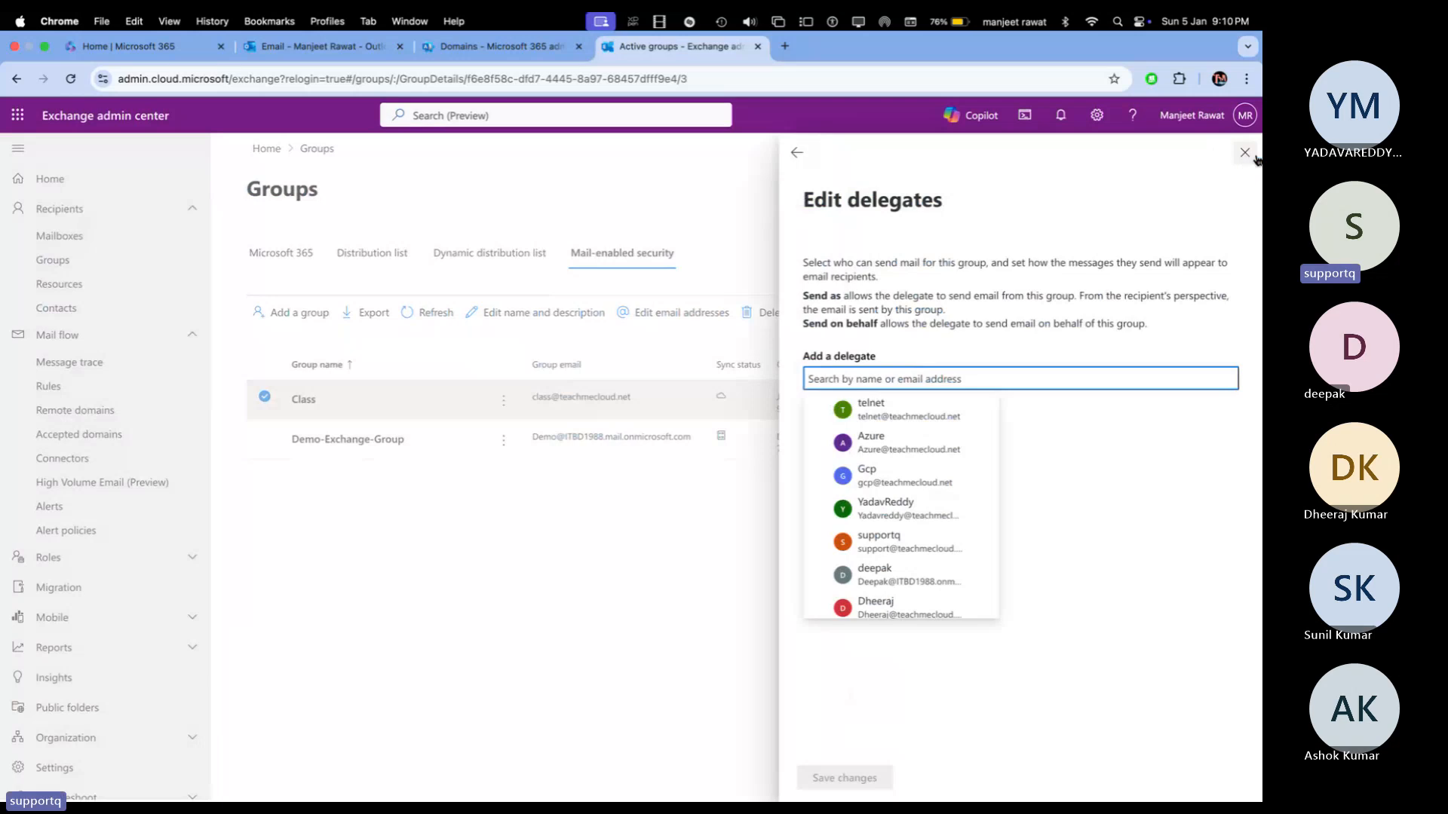
left_click(1245, 152)
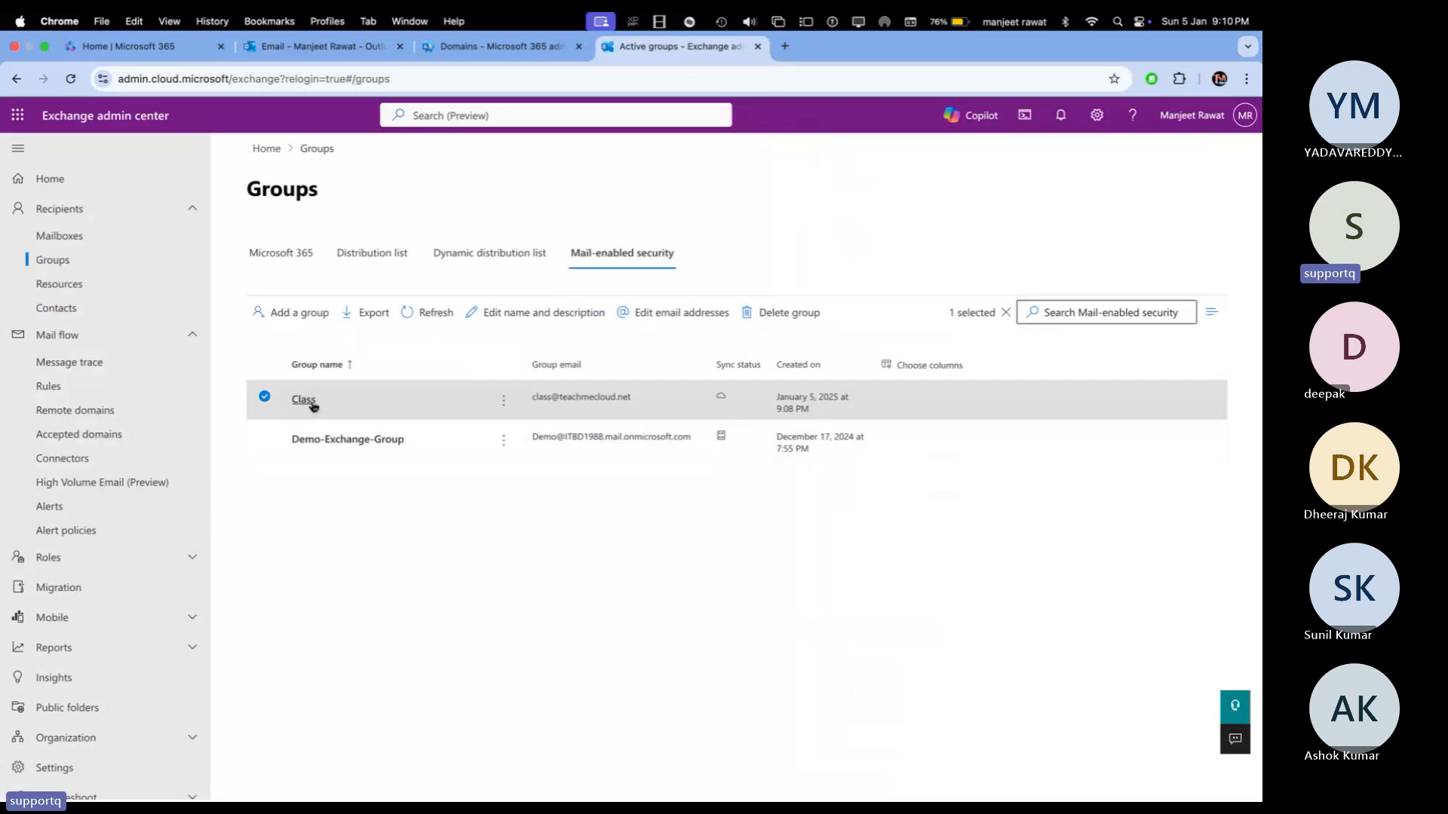
Step: Reopen Class to check its owner, three members, and settings down to membership approval
left_click(310, 403)
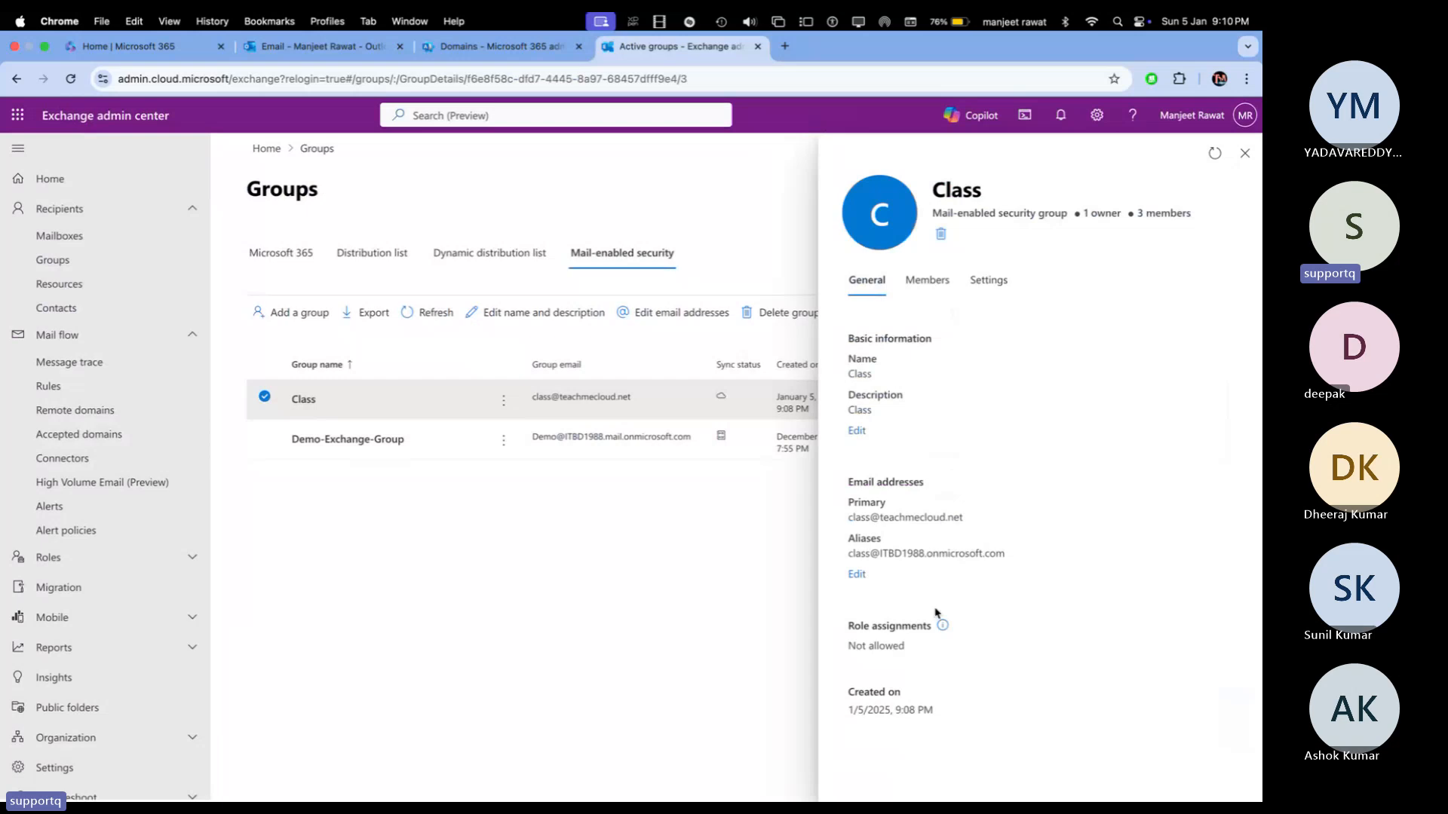
left_click(917, 299)
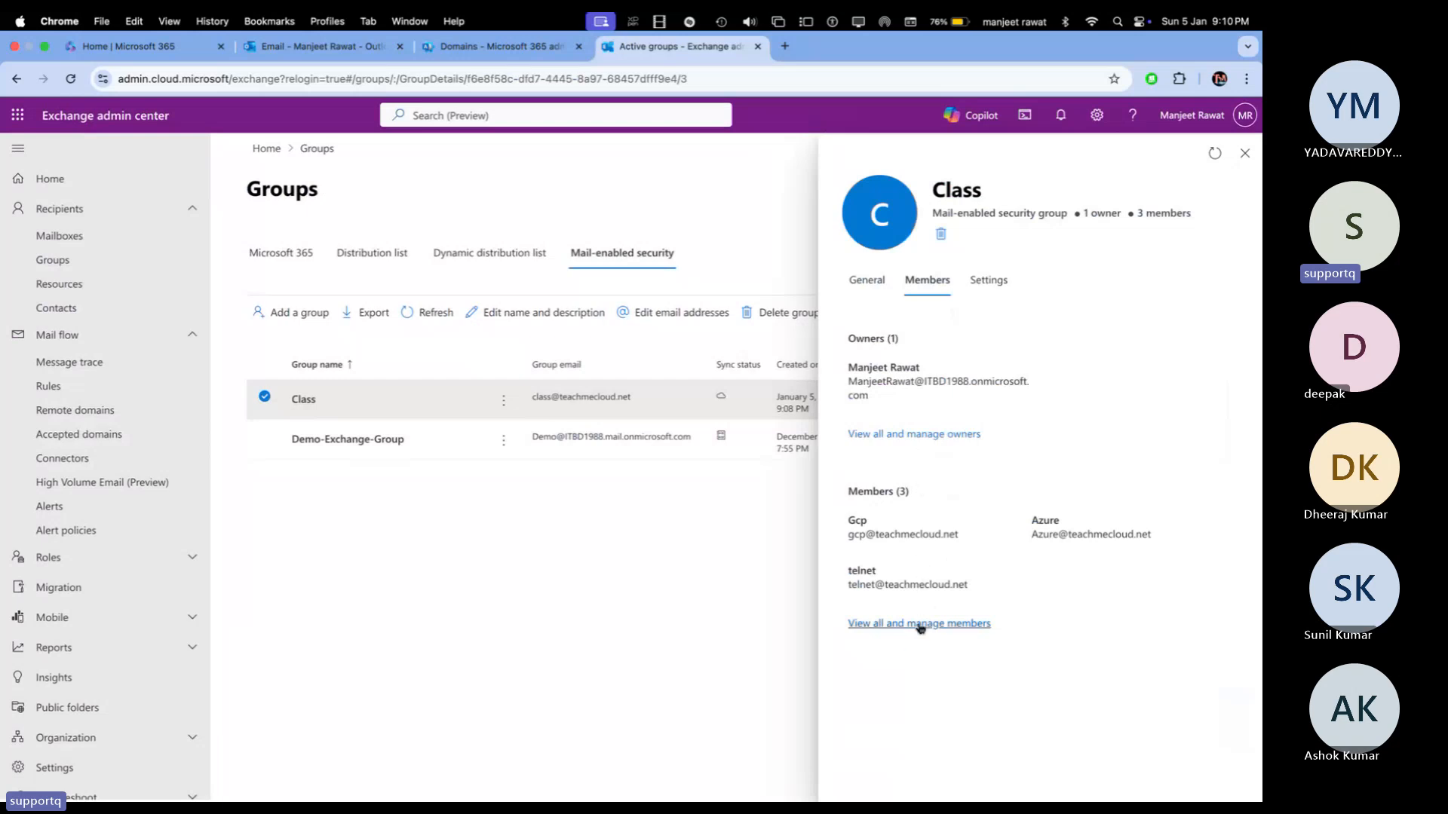
left_click(990, 294)
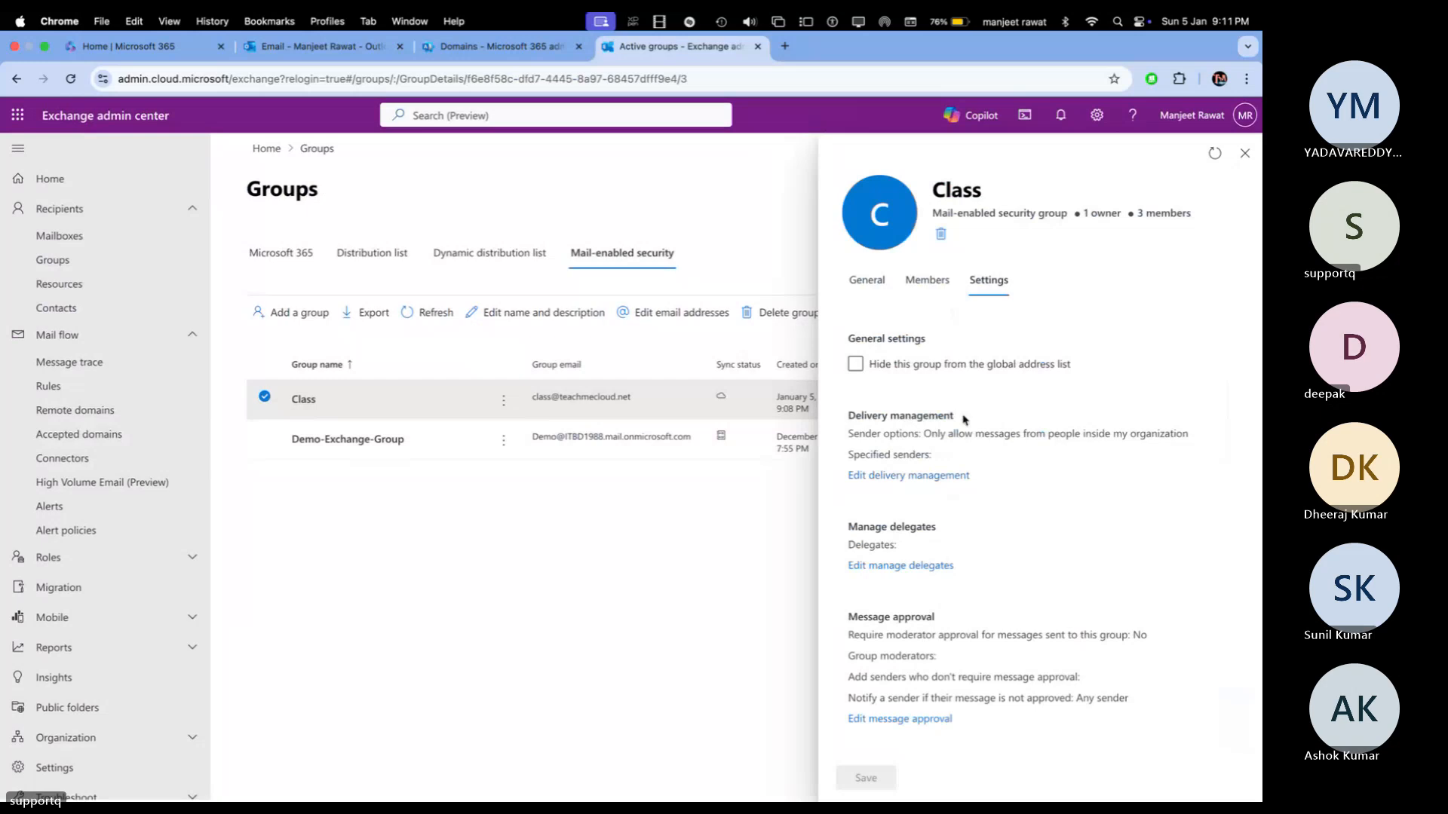
scroll(917, 513, "down", 2)
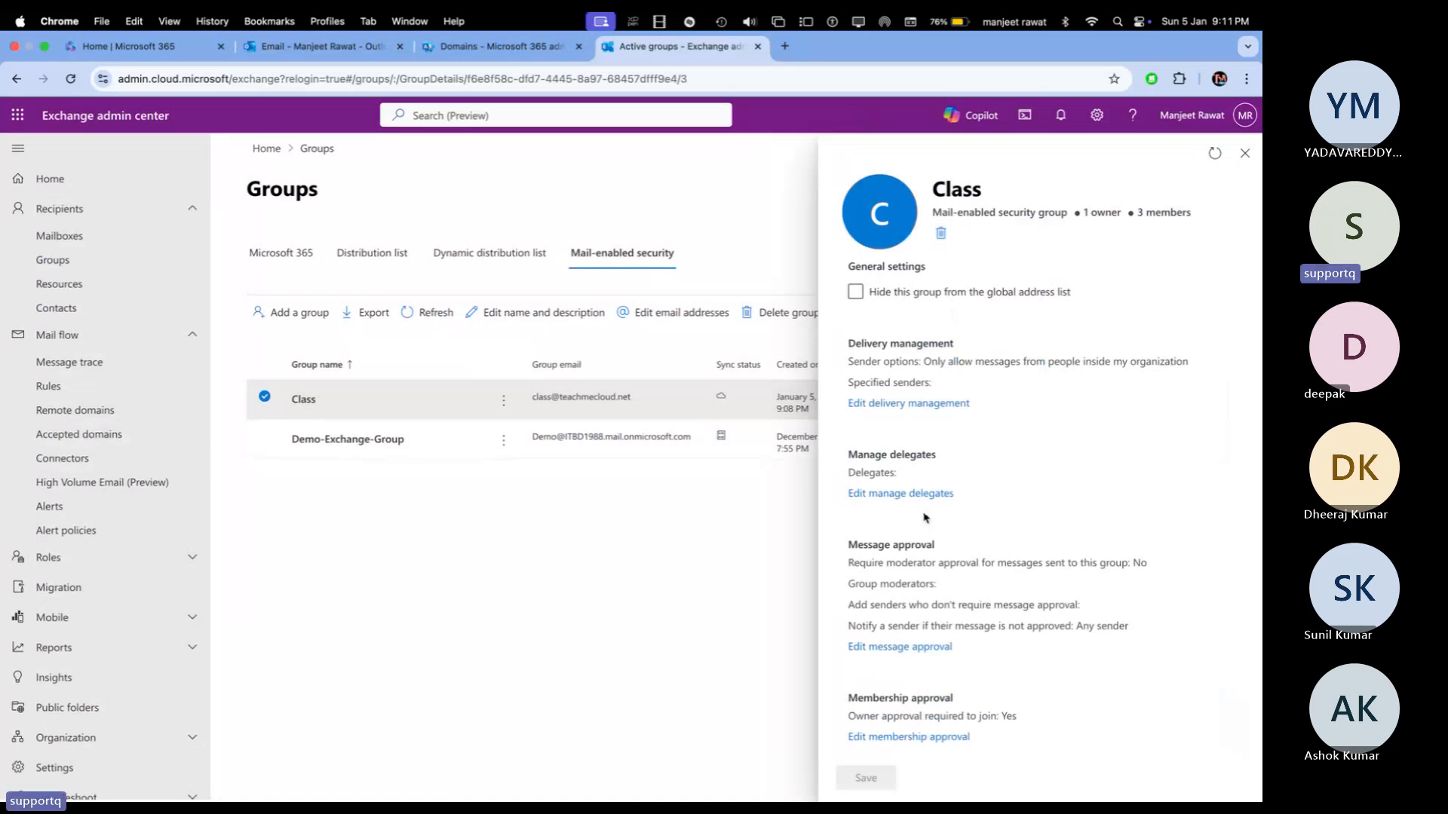
Step: Inspect Class's delivery management, message approval and membership approval options, then close its details
left_click(940, 404)
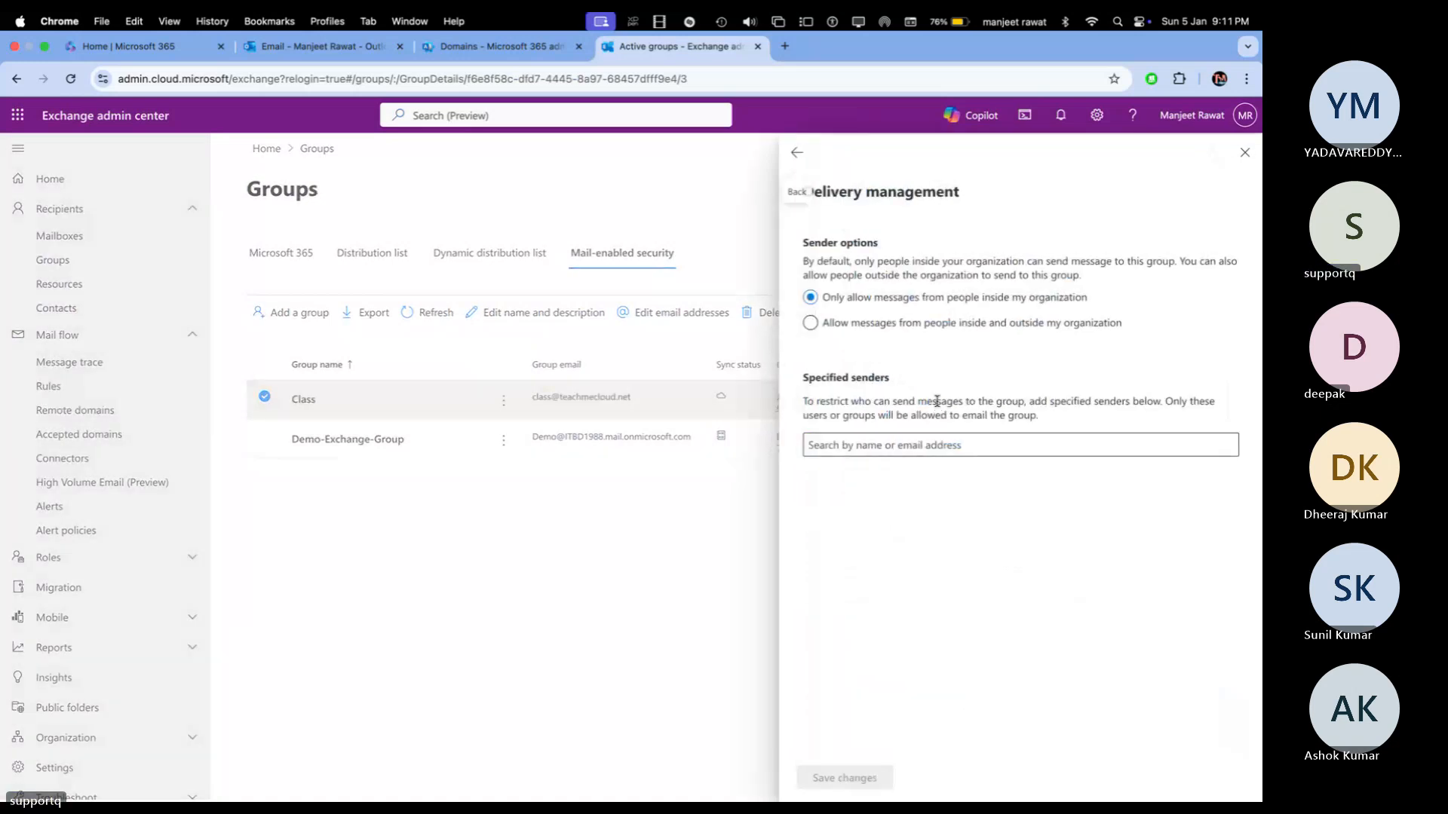
left_click(796, 153)
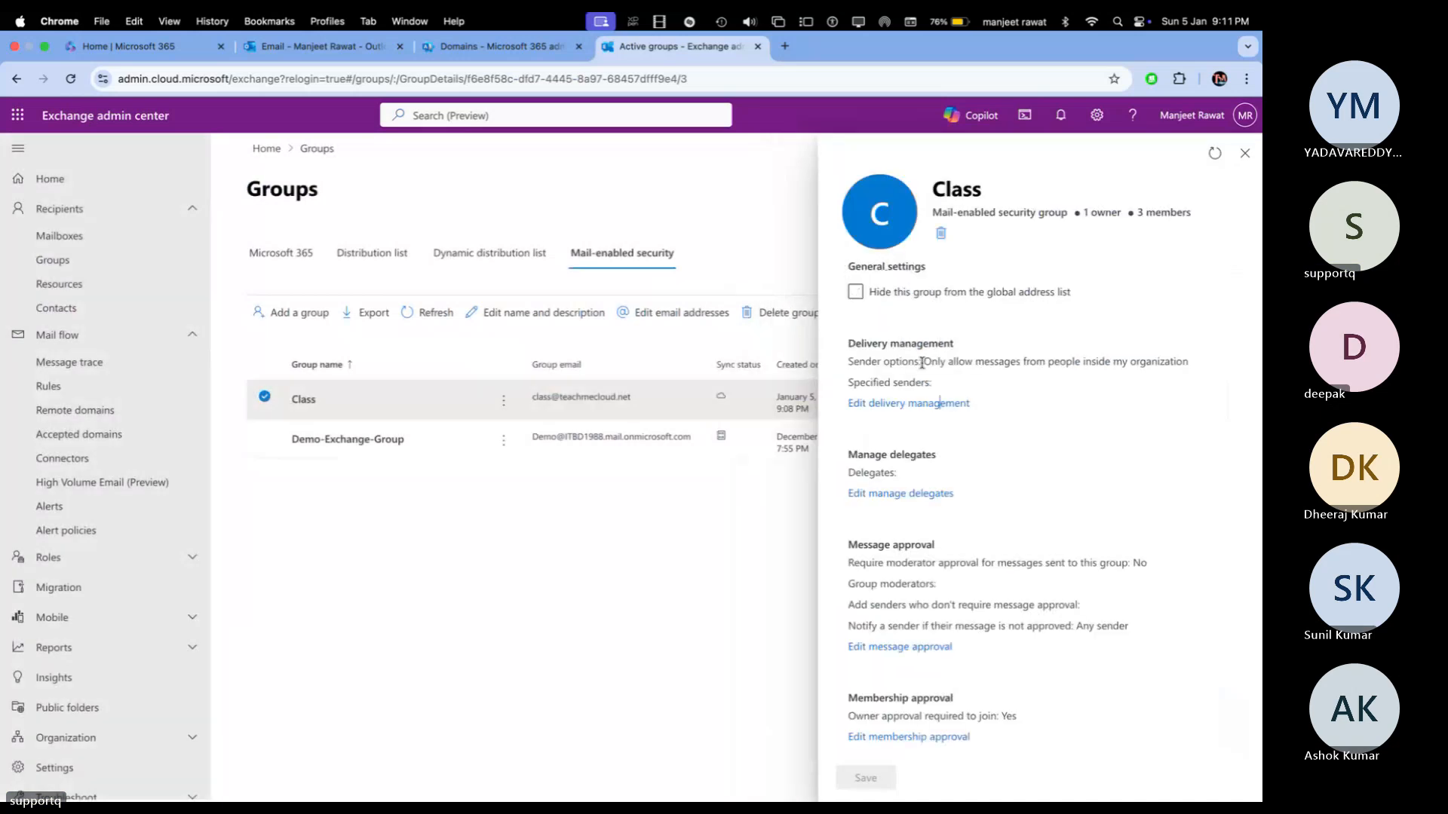
scroll(922, 362, "down", 1)
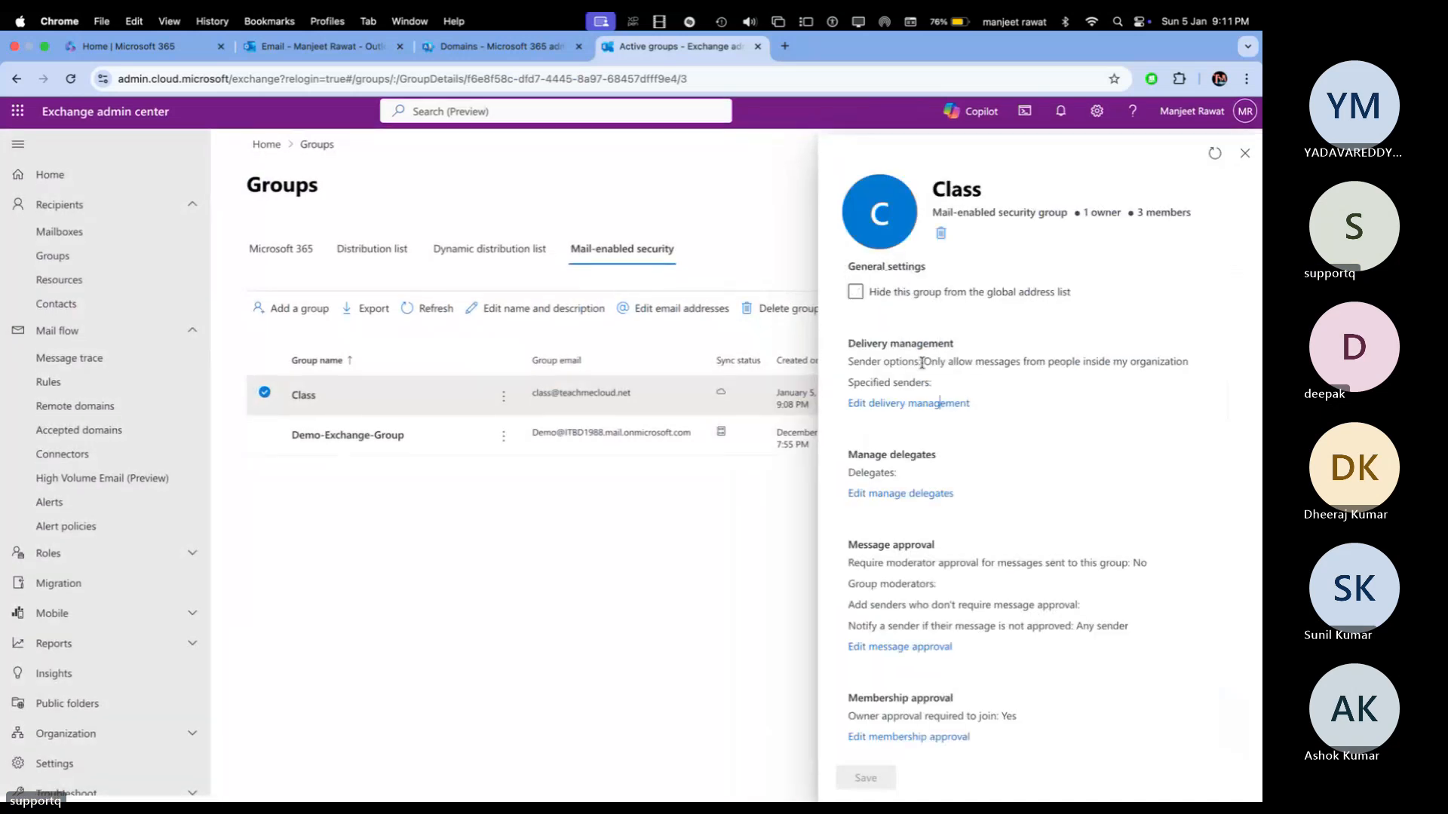
left_click(894, 648)
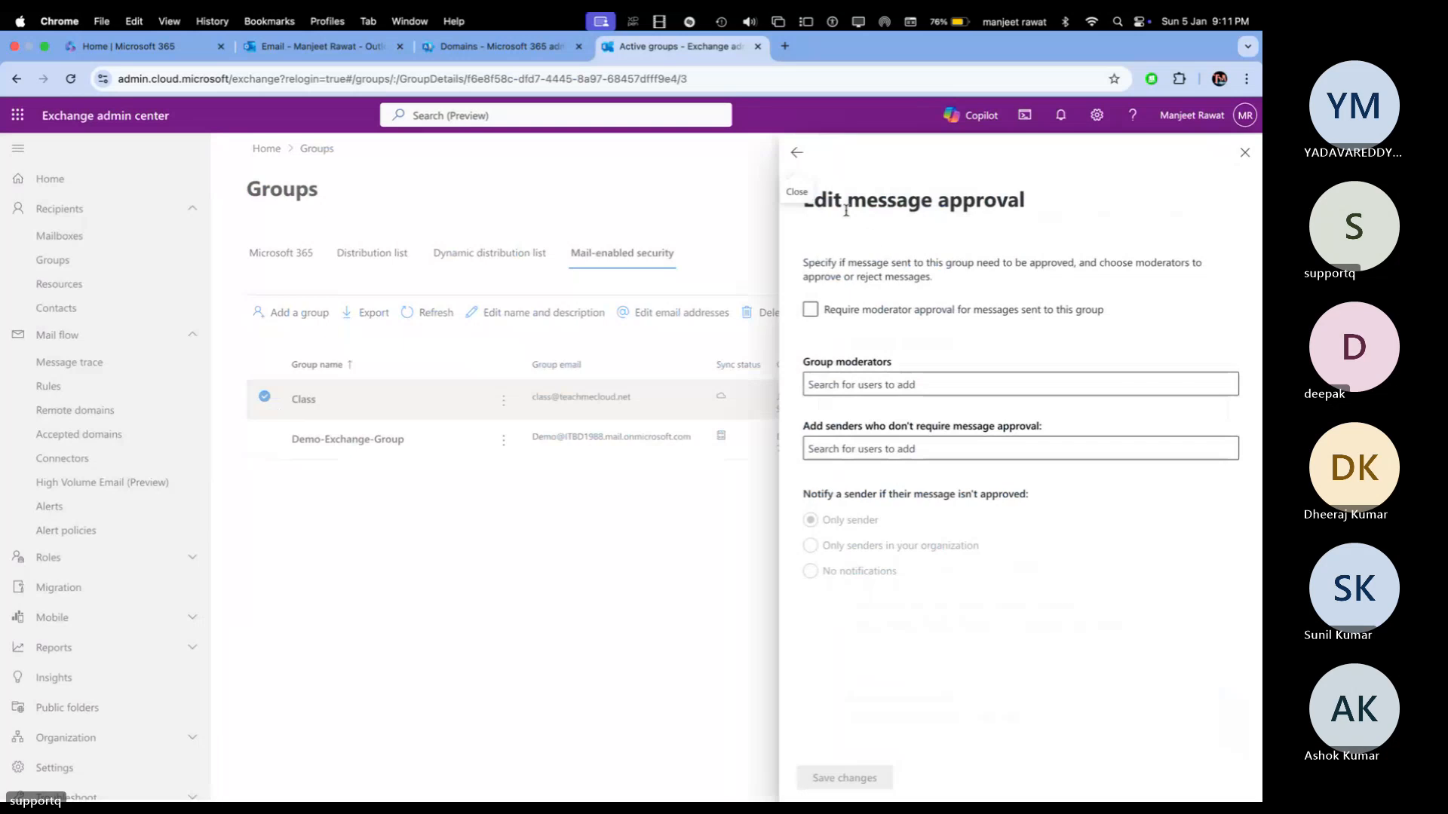
left_click(797, 155)
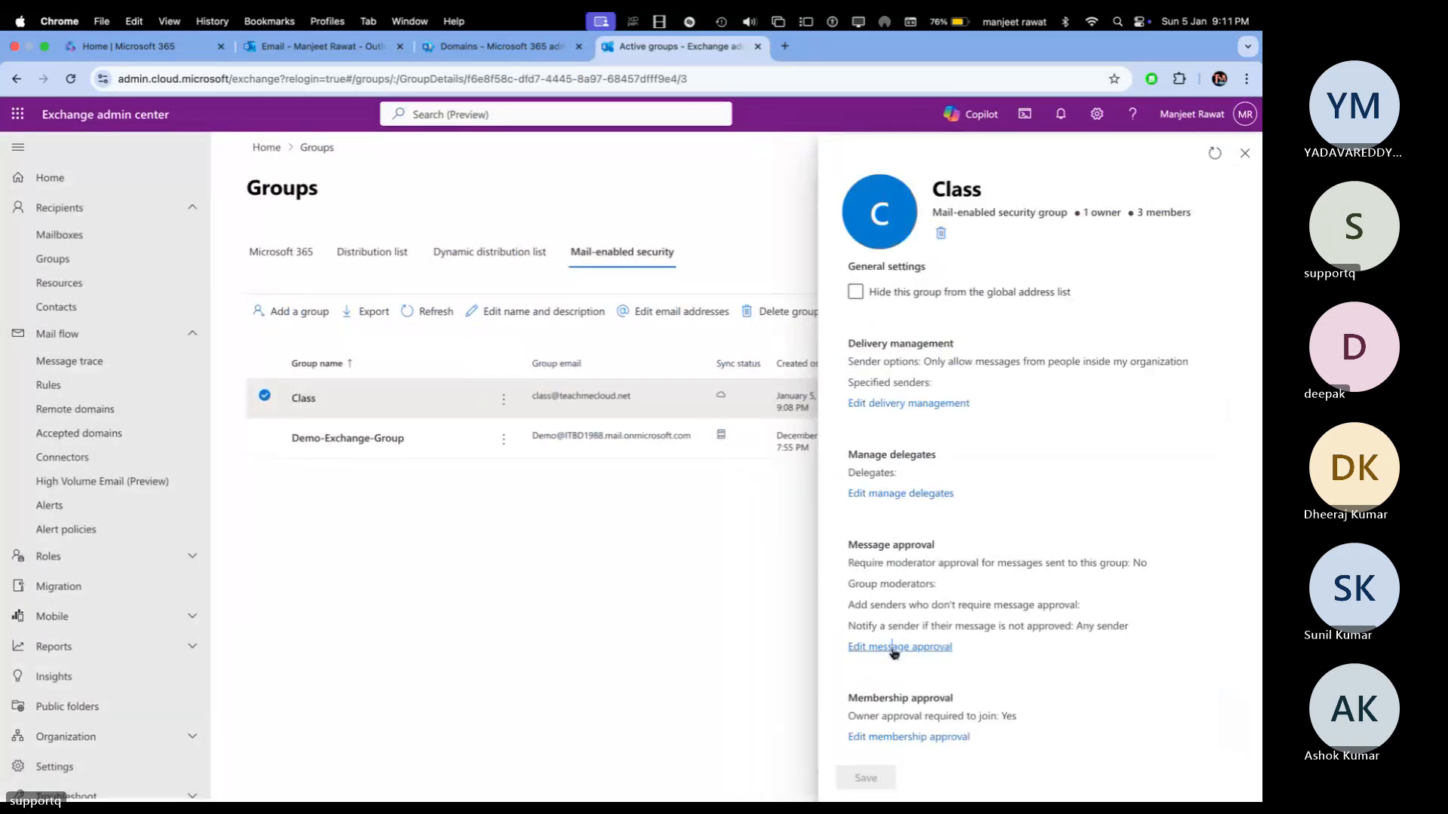
left_click(924, 737)
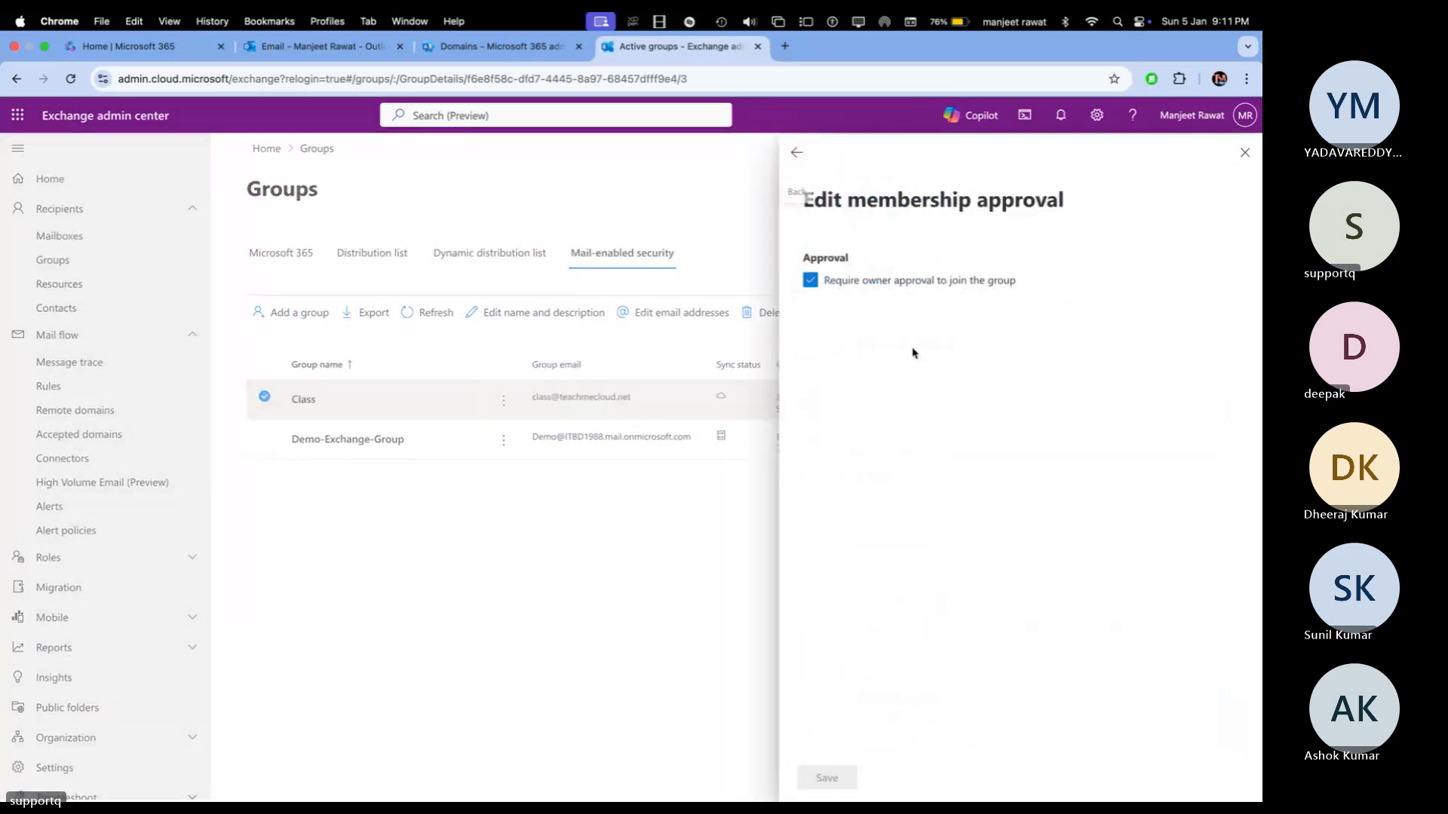
left_click(797, 156)
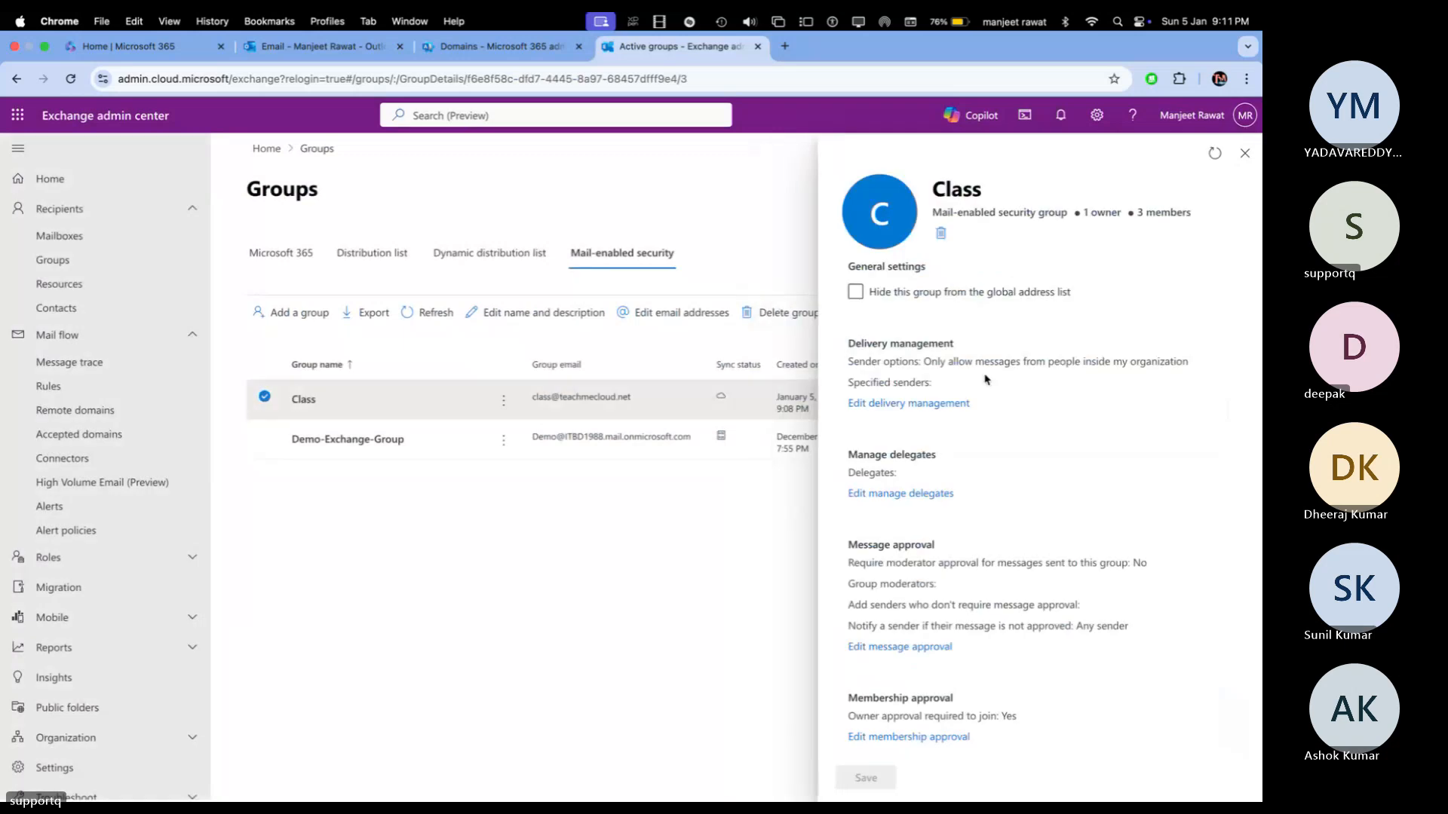
left_click(1245, 150)
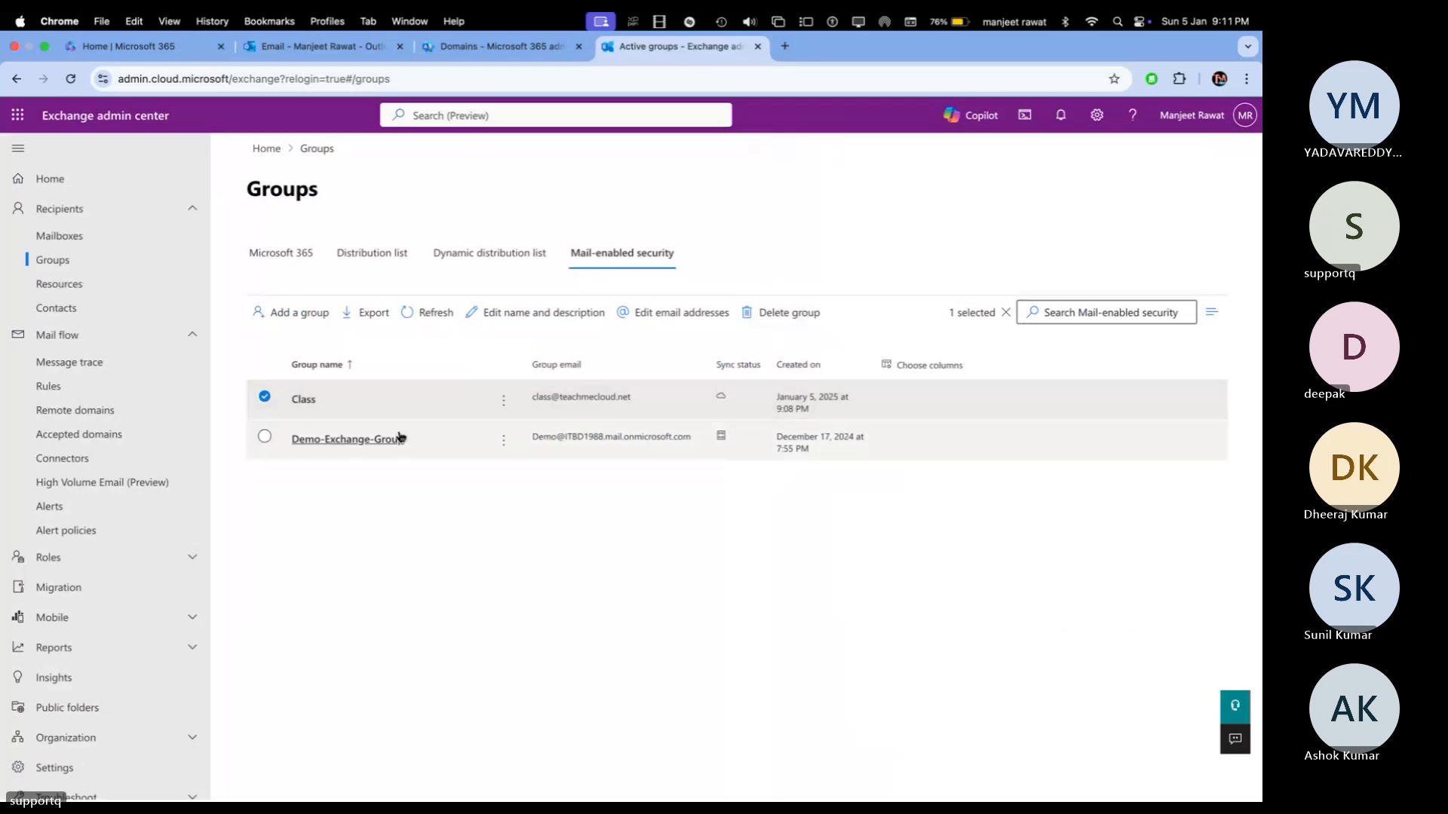
left_click(369, 439)
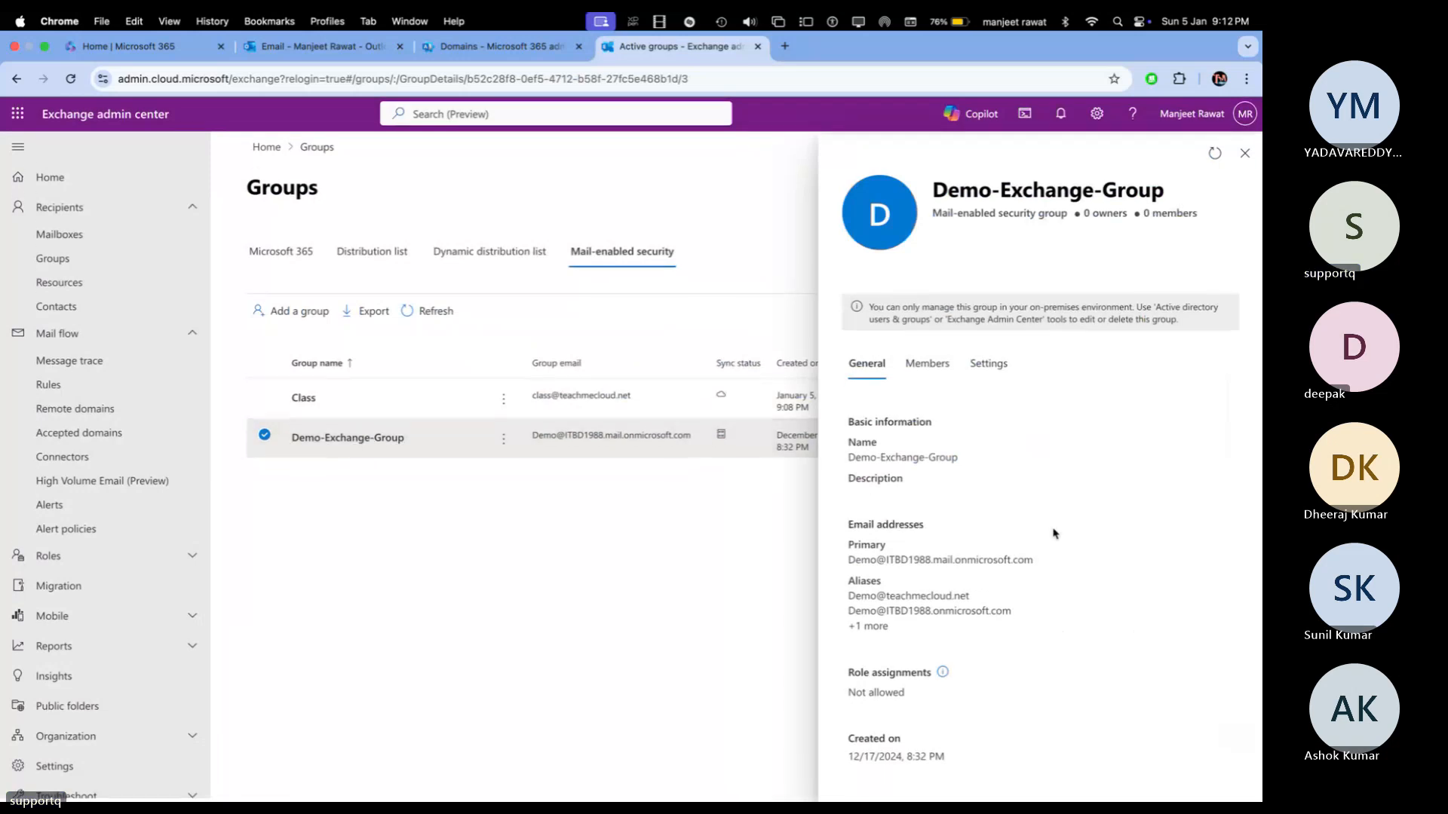
left_click(989, 363)
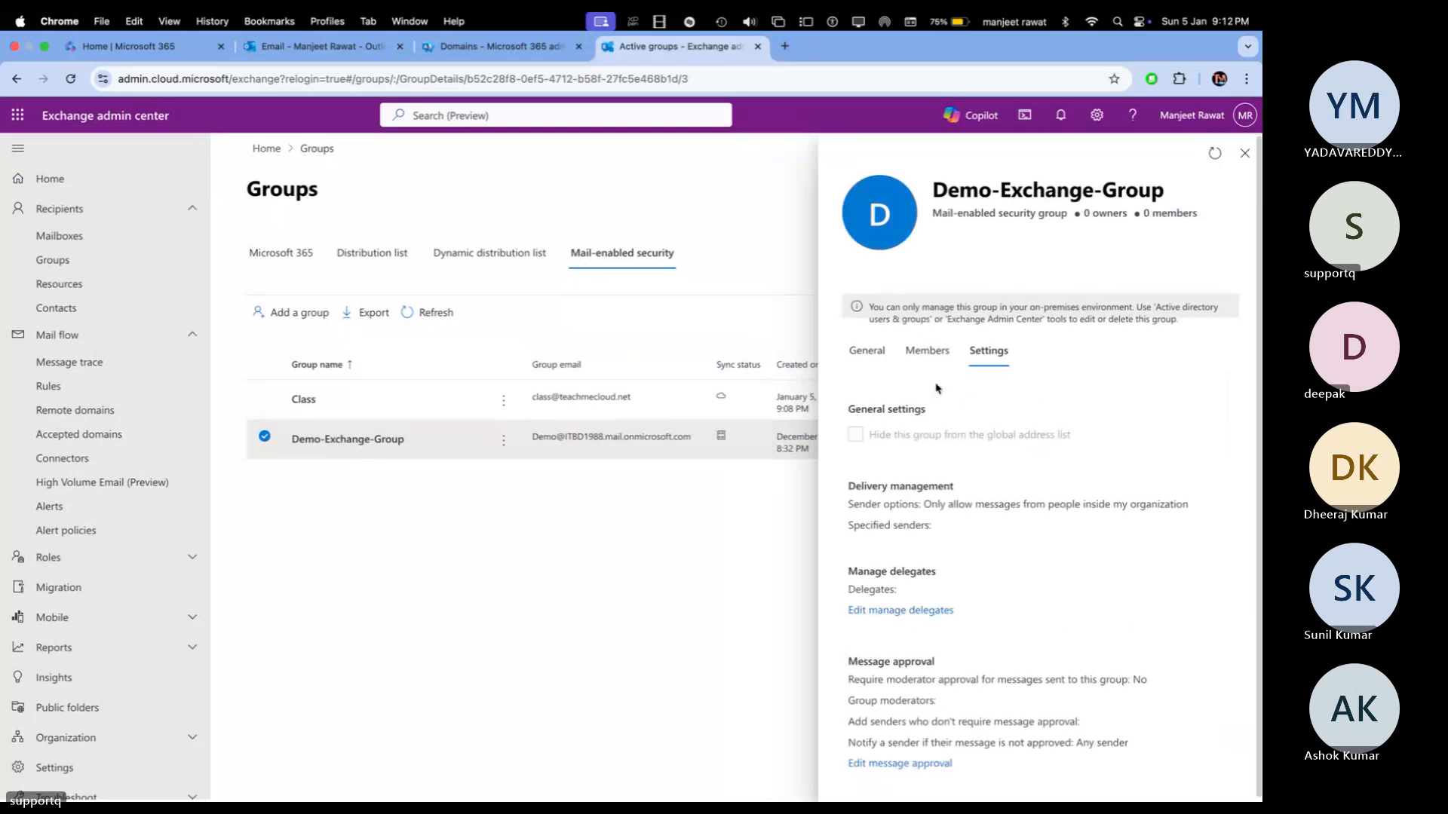
left_click(934, 351)
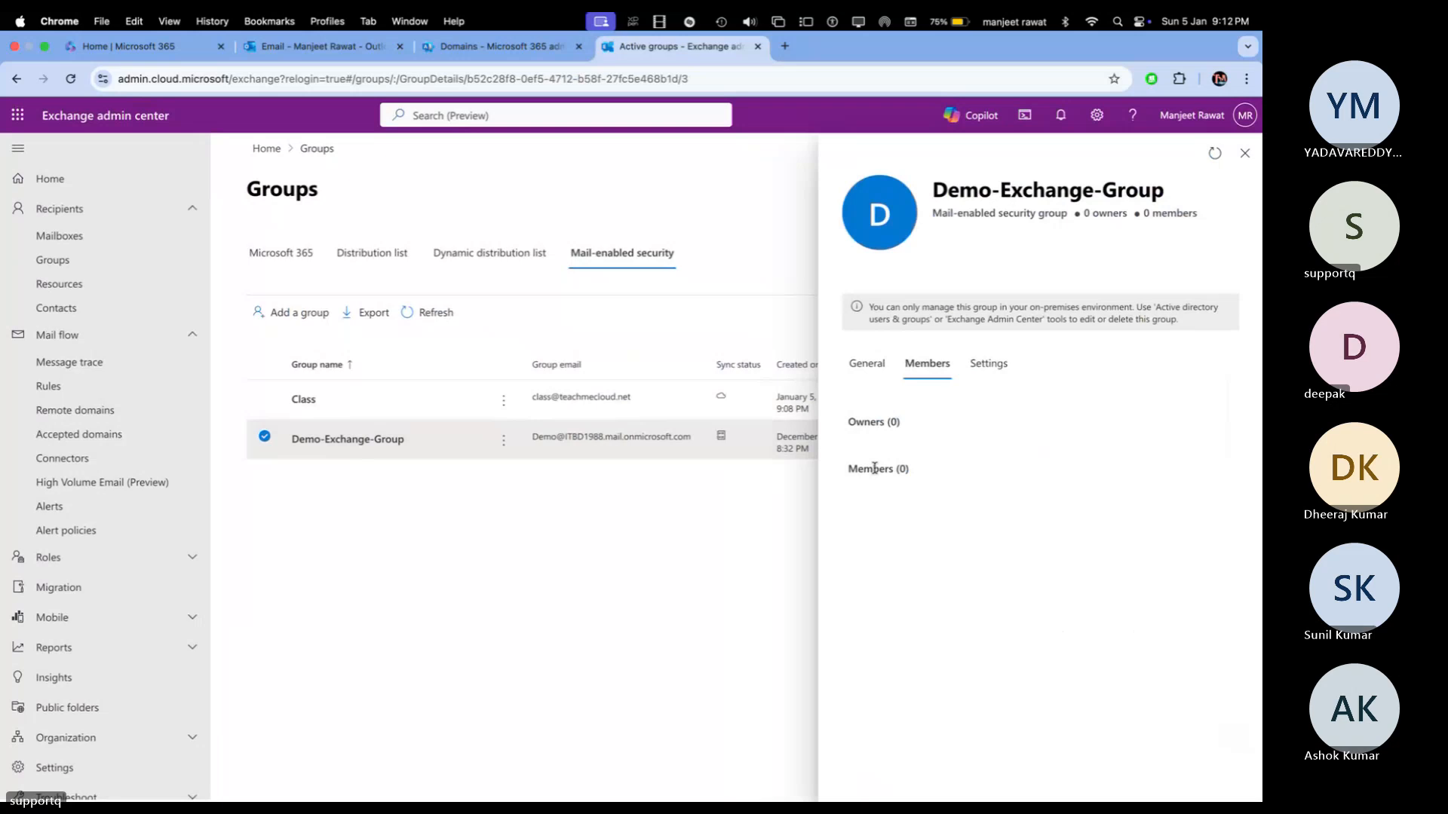
left_click(868, 363)
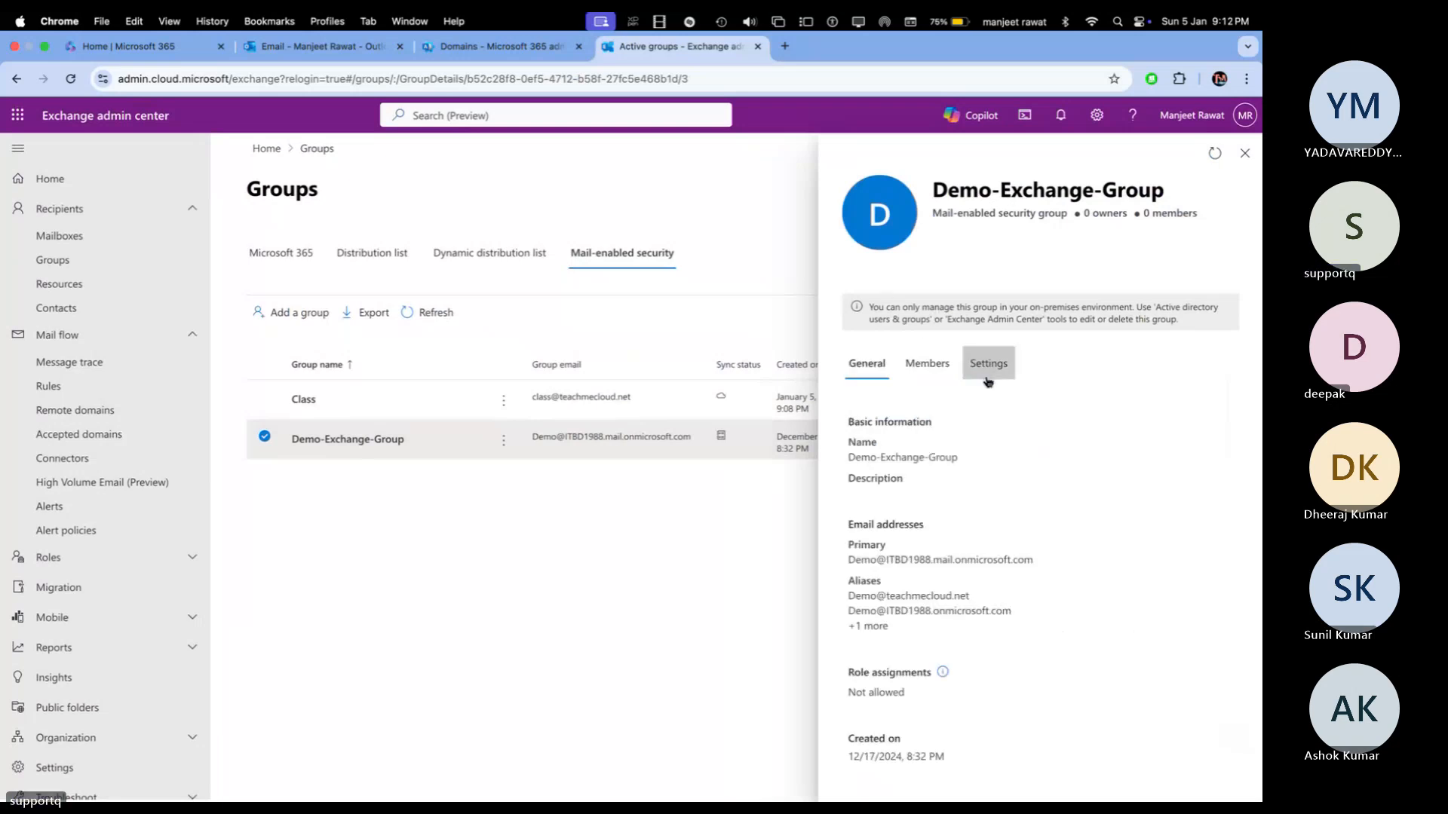
left_click(988, 378)
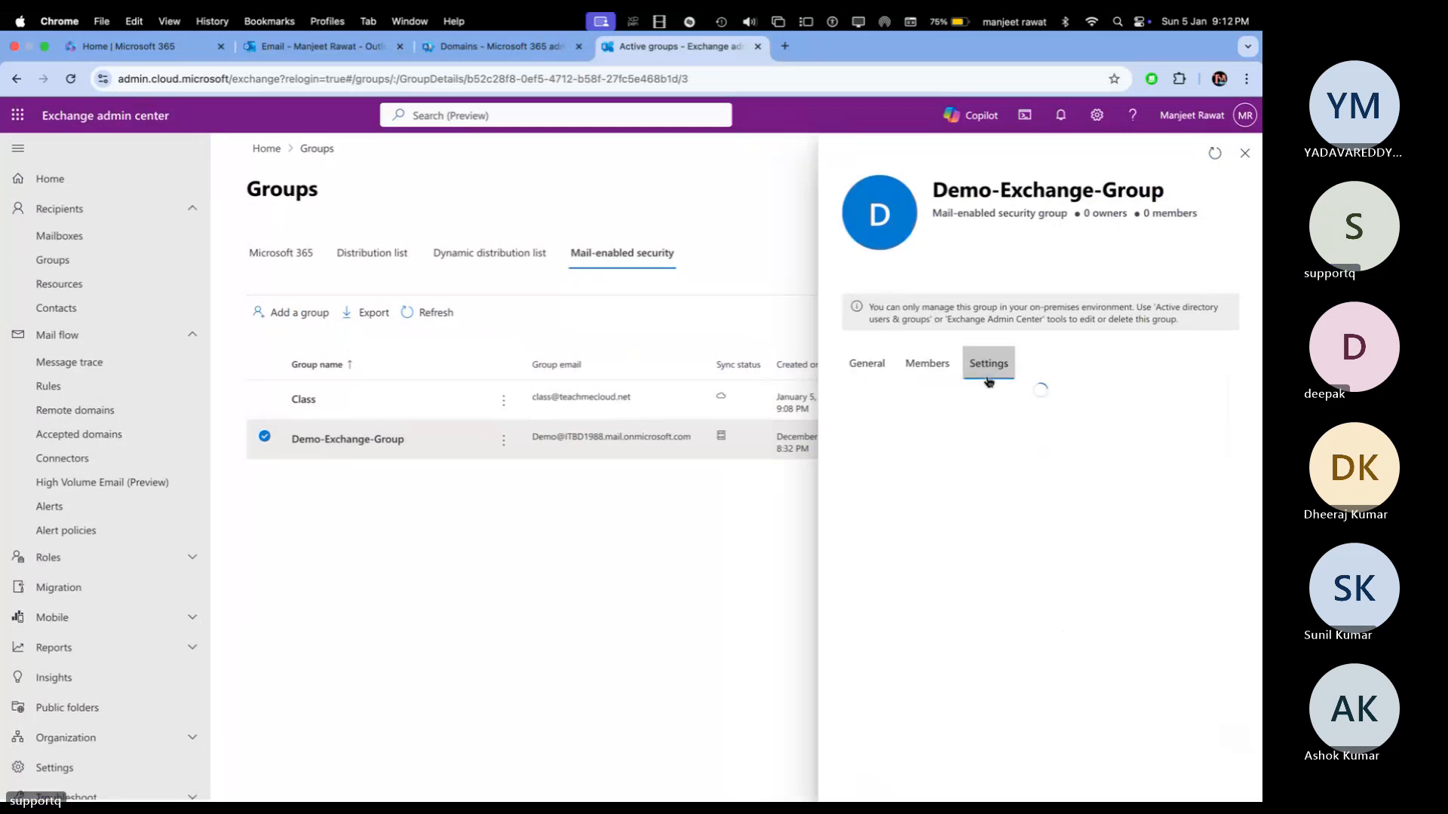
left_click(1246, 153)
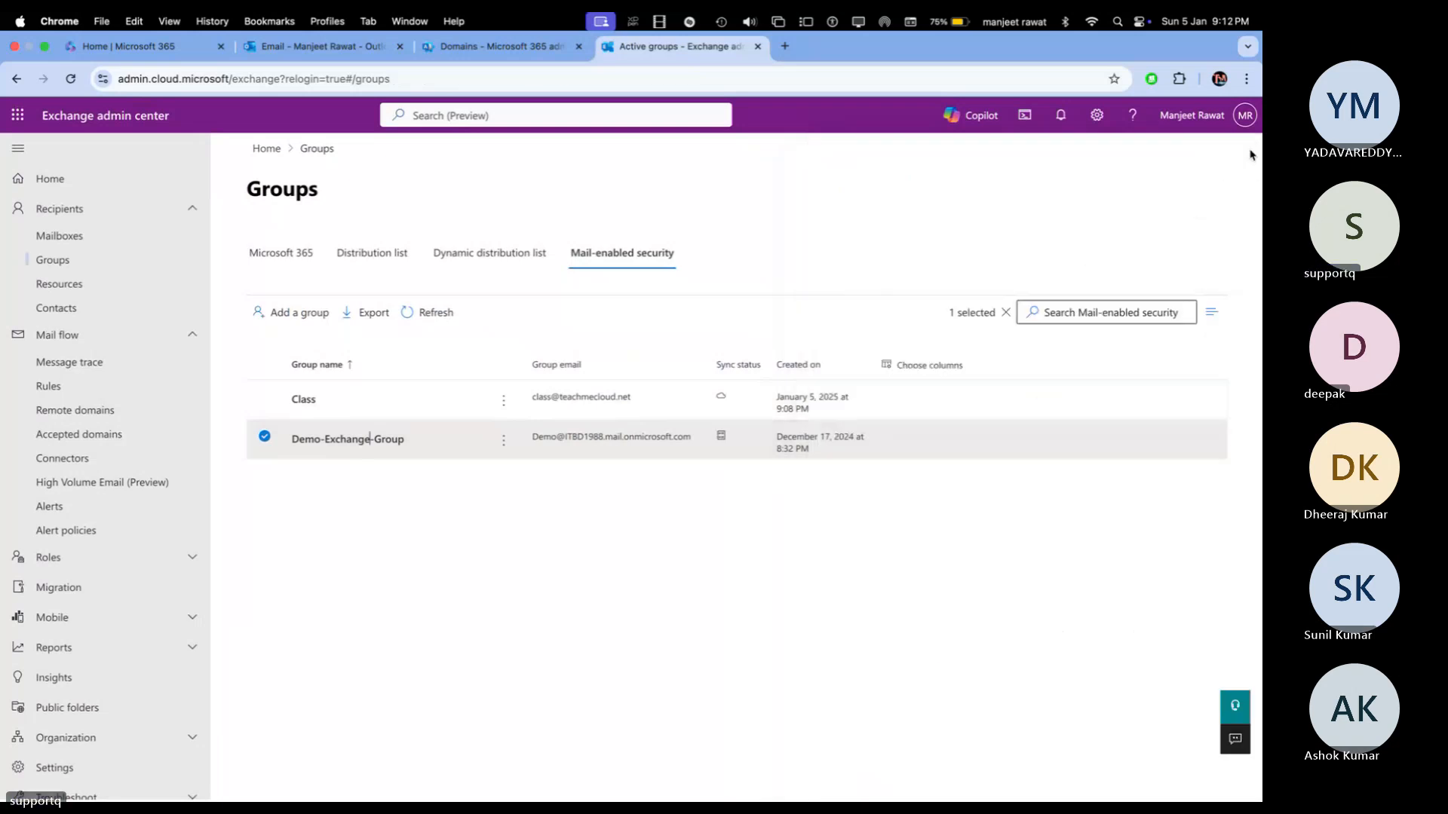
left_click(273, 441)
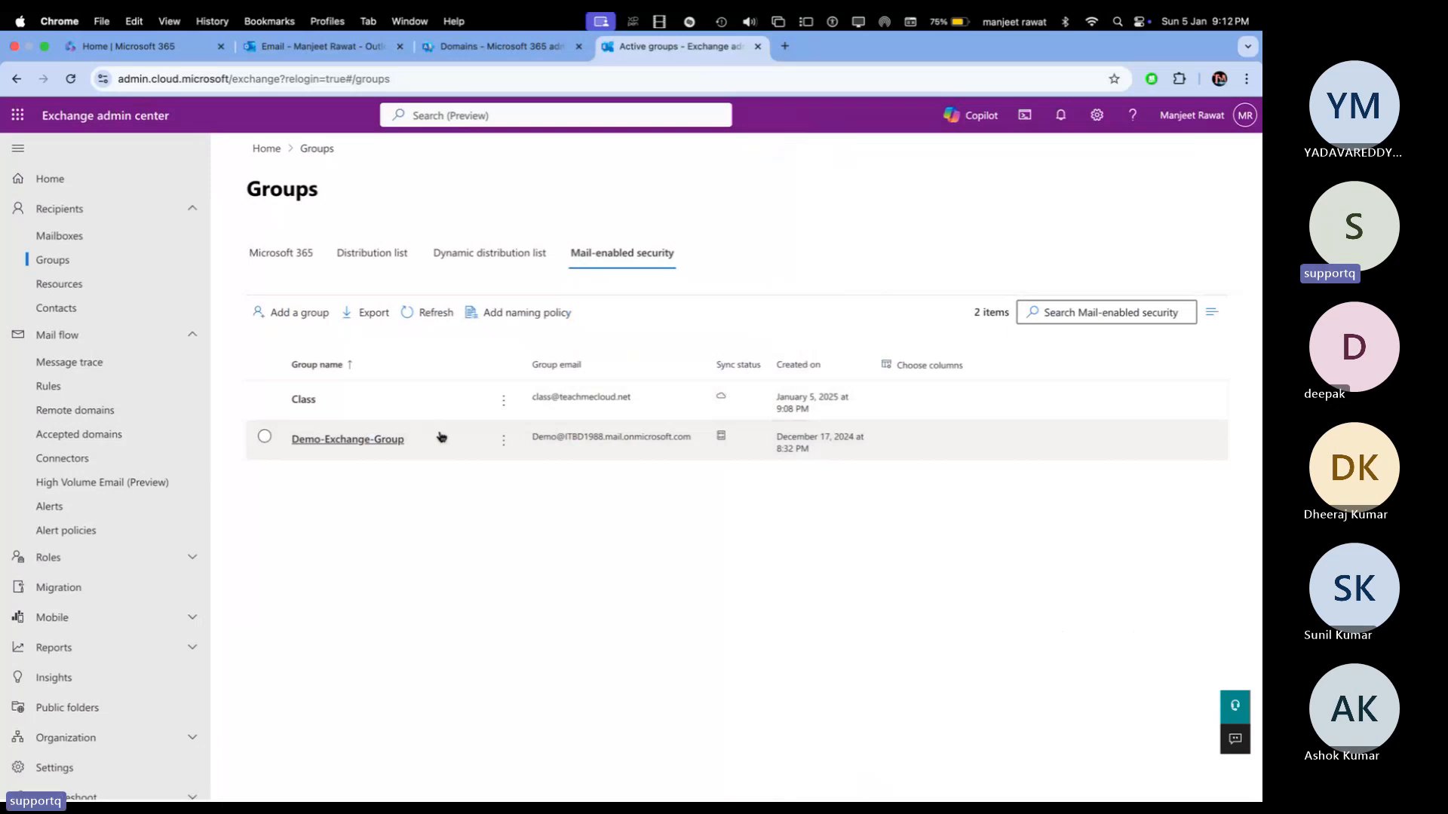
Step: In Microsoft 365 admin center, show the Security groups under Active teams & groups
left_click(363, 46)
left_click(475, 47)
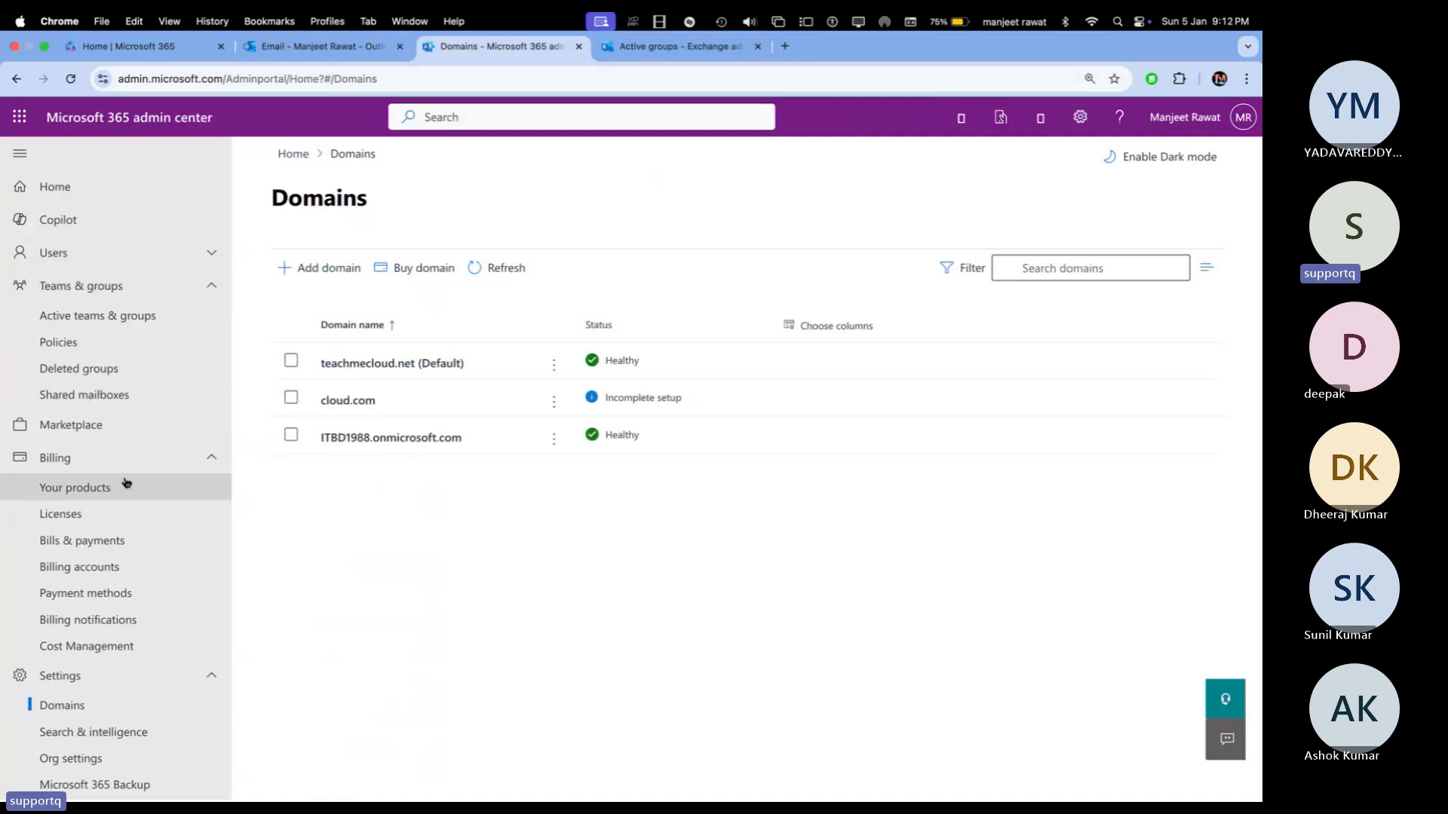
left_click(114, 323)
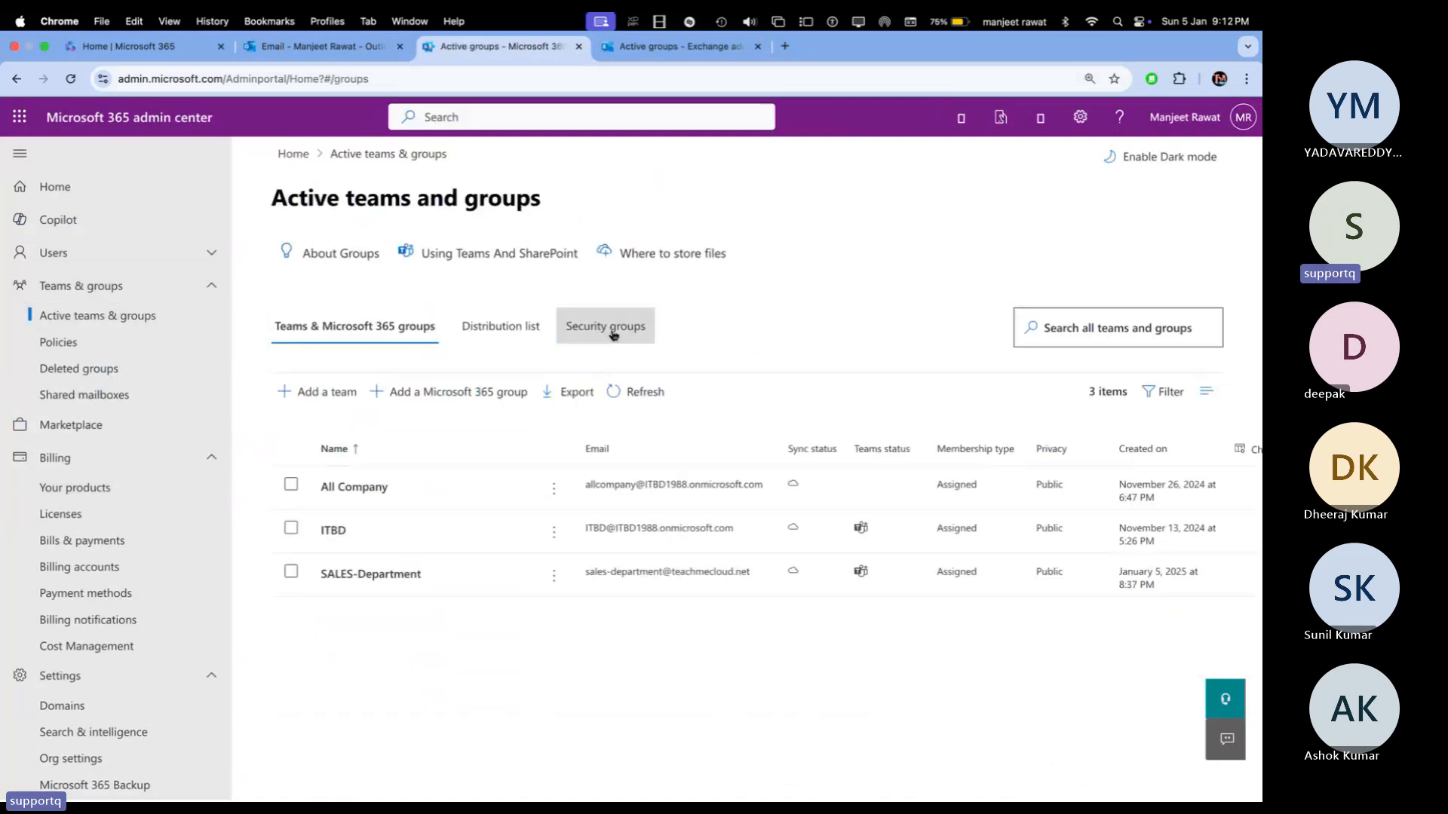
left_click(613, 330)
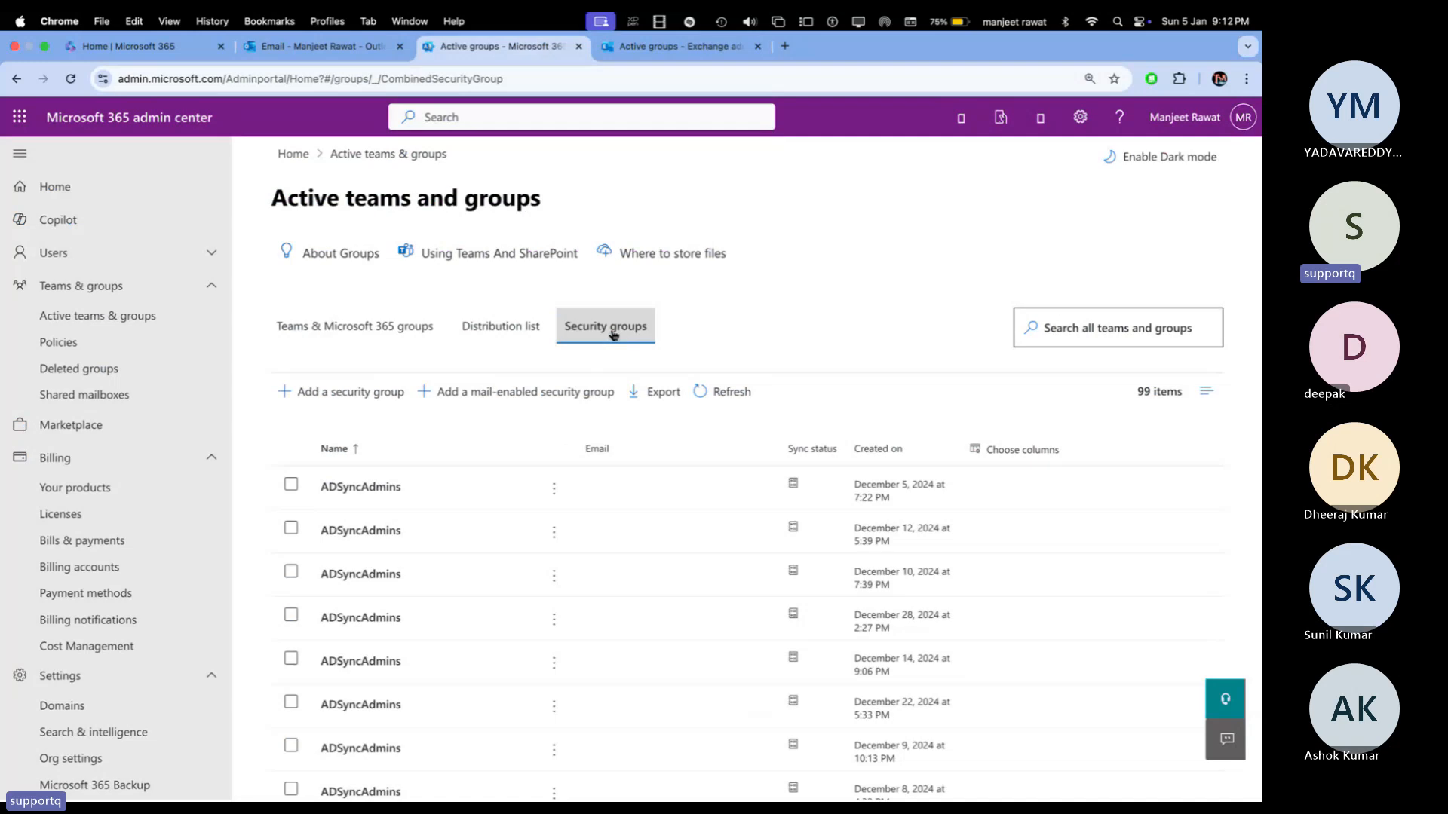
scroll(438, 526, "down", 15)
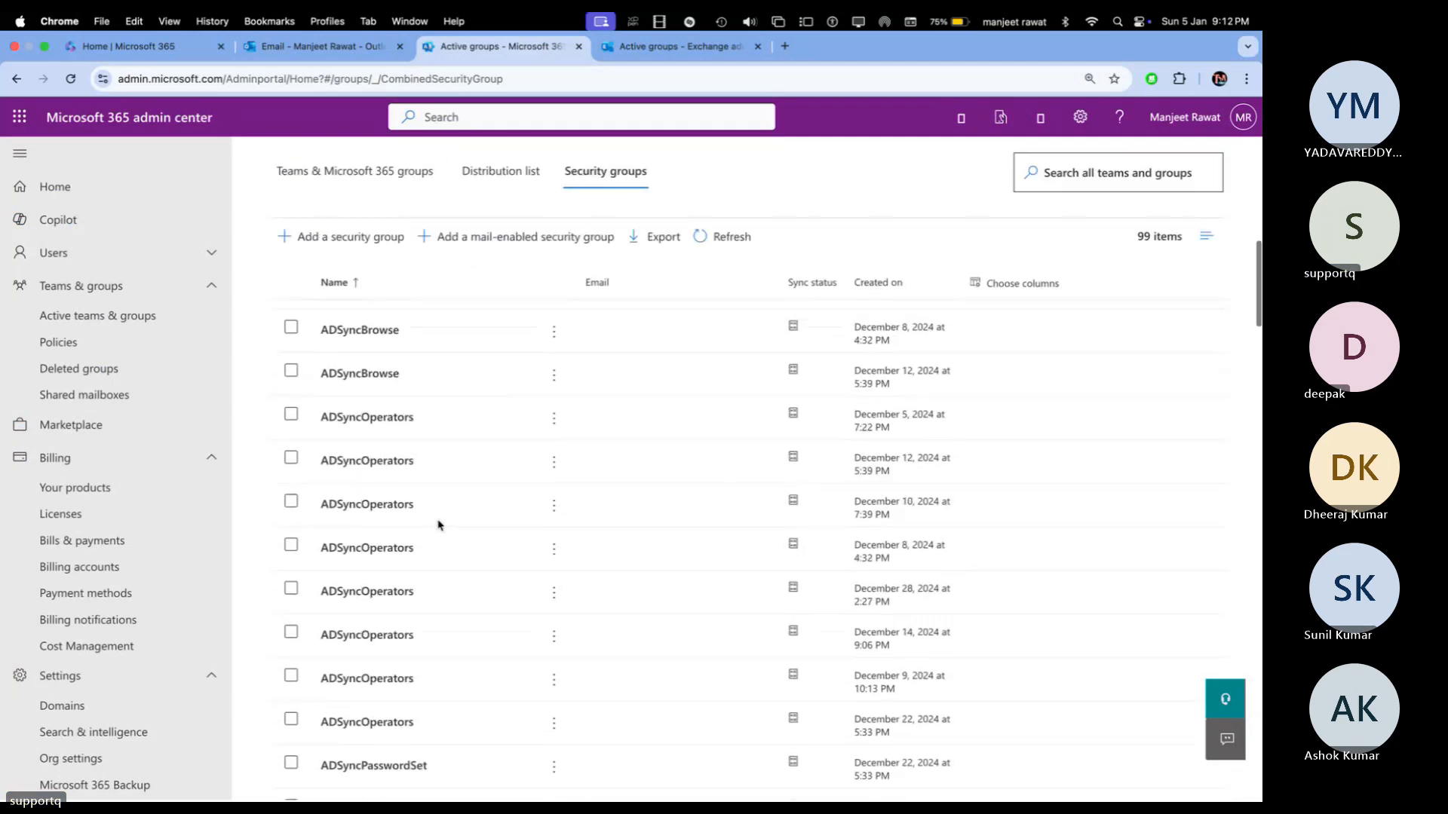
scroll(438, 526, "down", 5)
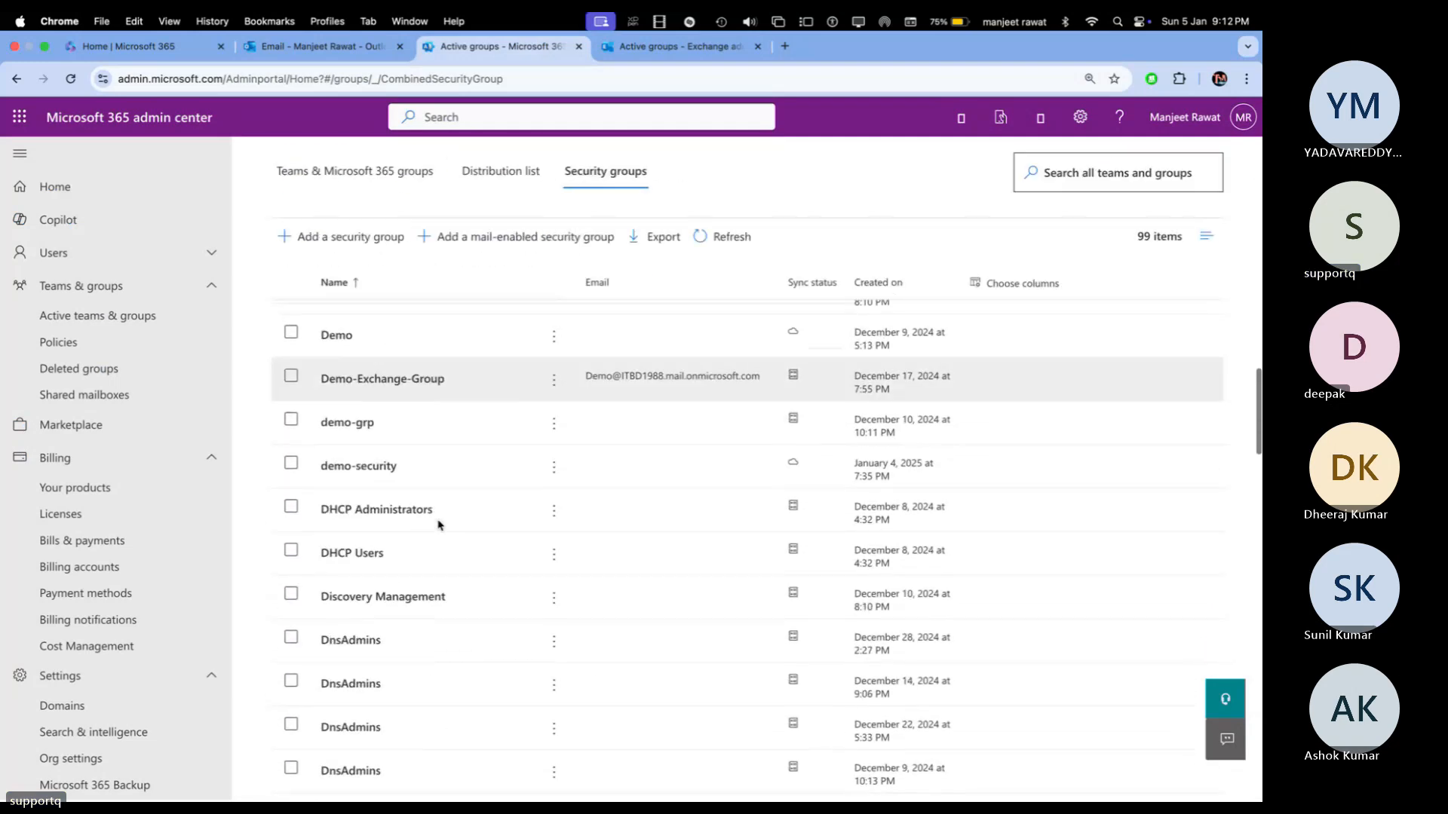
scroll(440, 524, "up", 5)
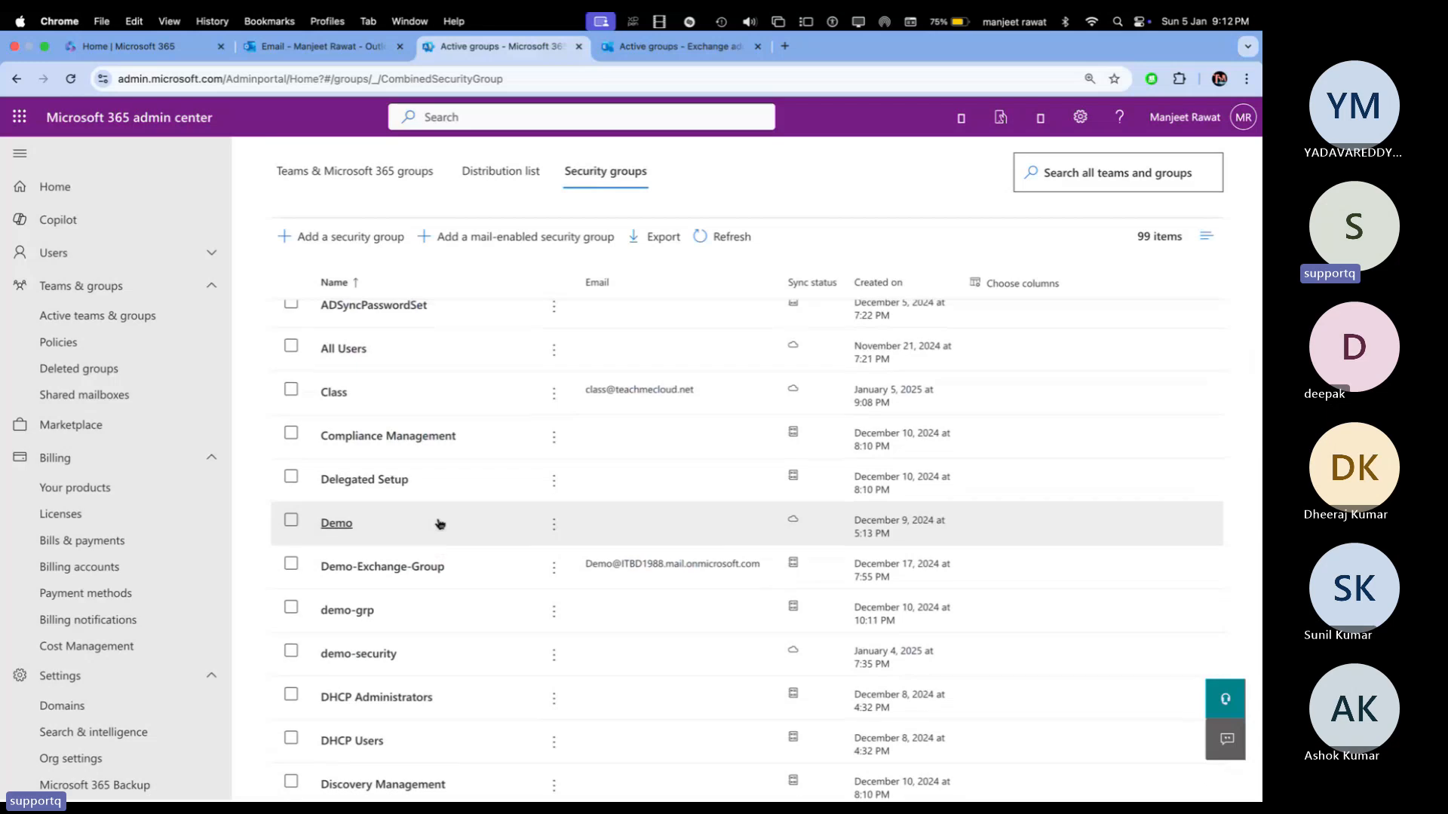
Step: Check the Class group's members and settings there, then close its details
left_click(335, 394)
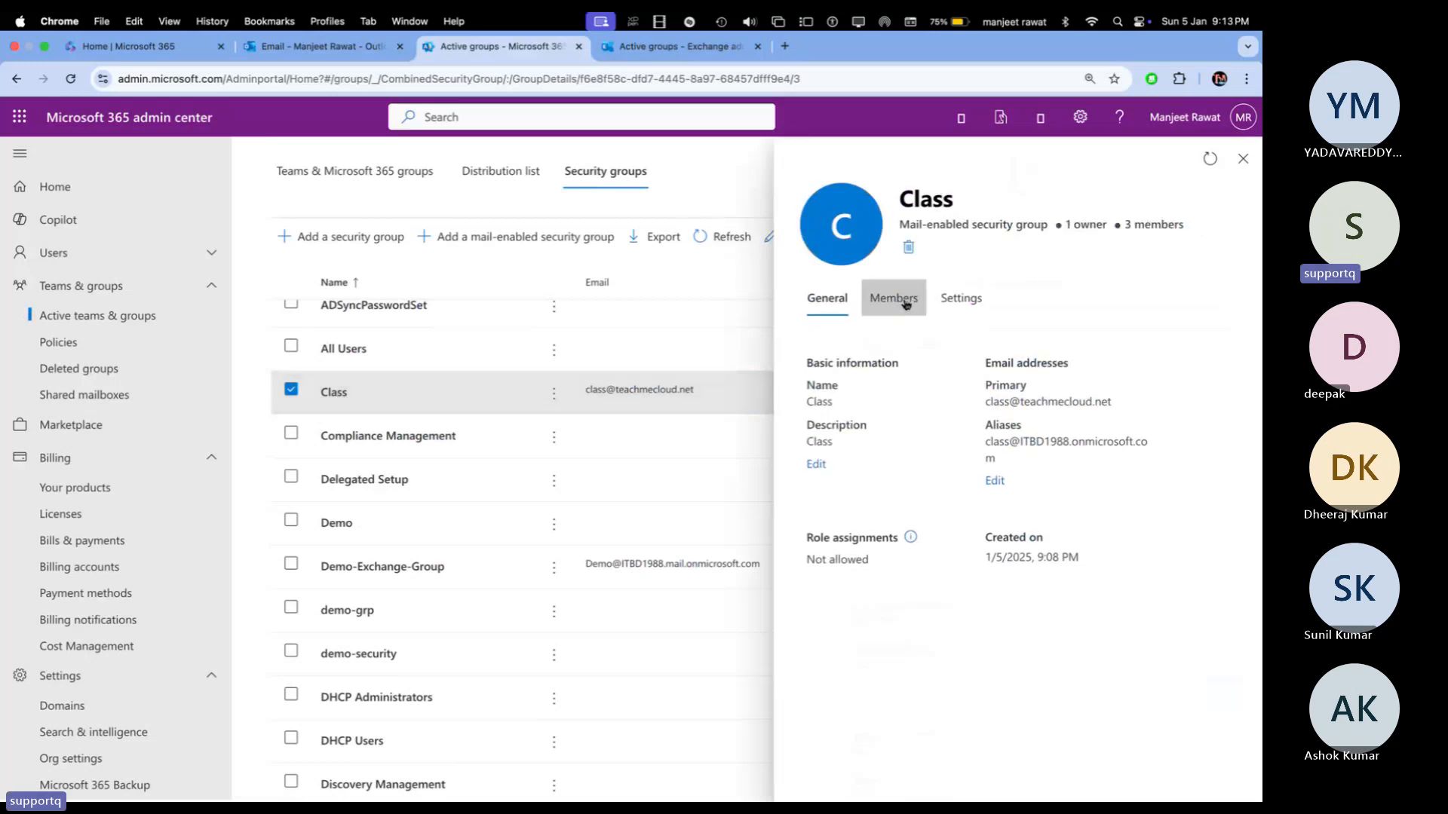
left_click(901, 302)
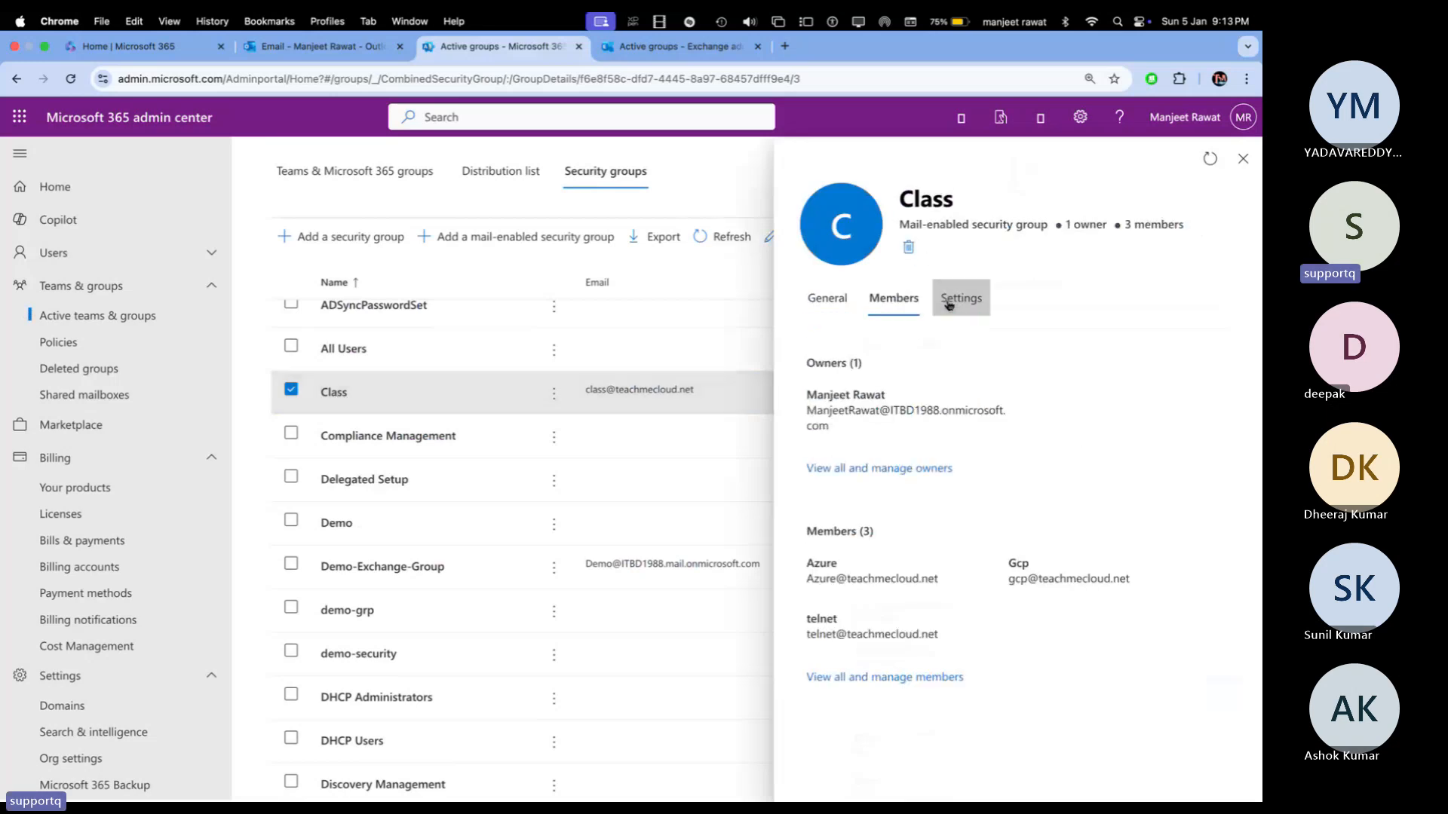
left_click(948, 304)
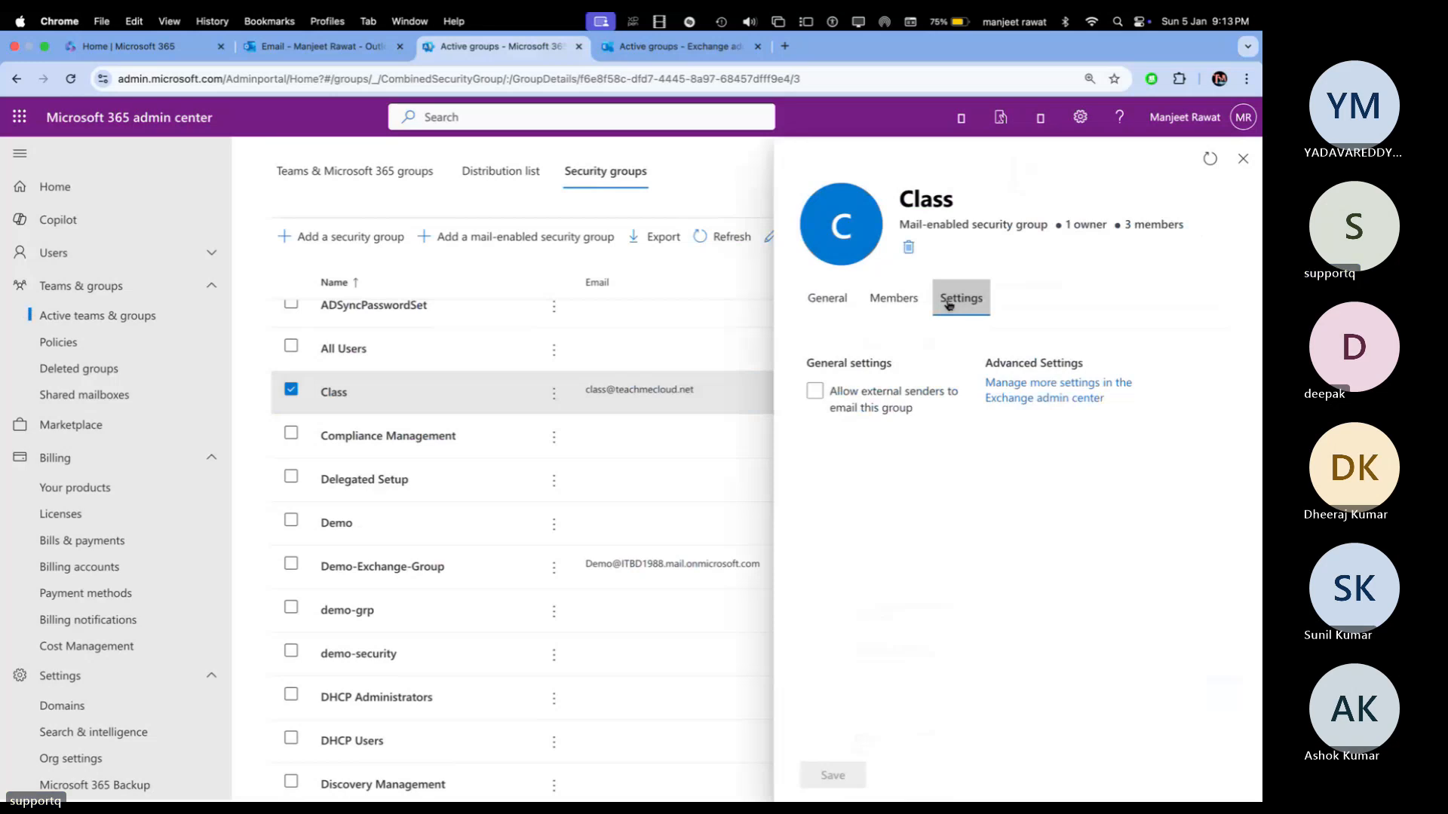
left_click(902, 308)
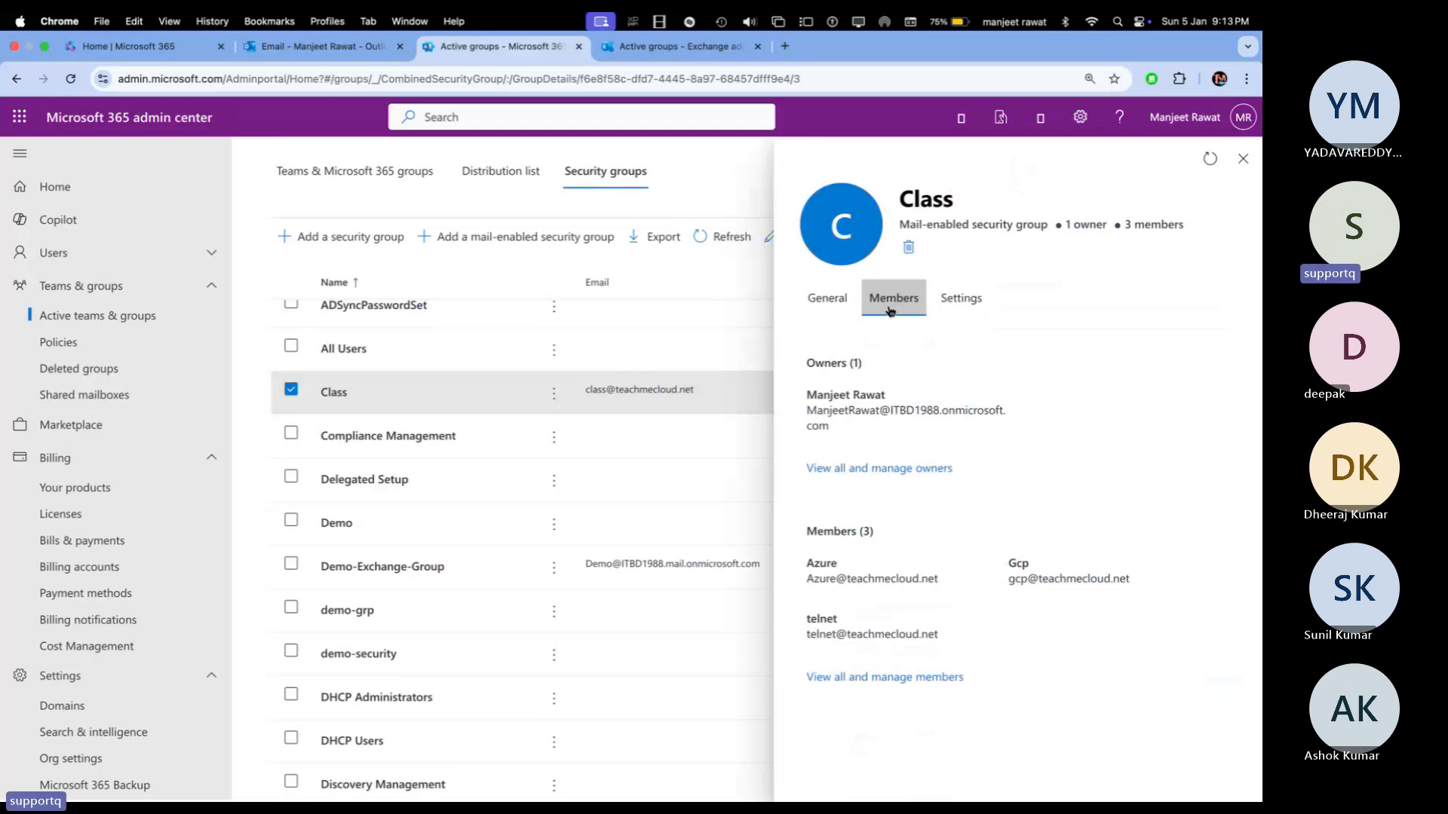
left_click(1249, 159)
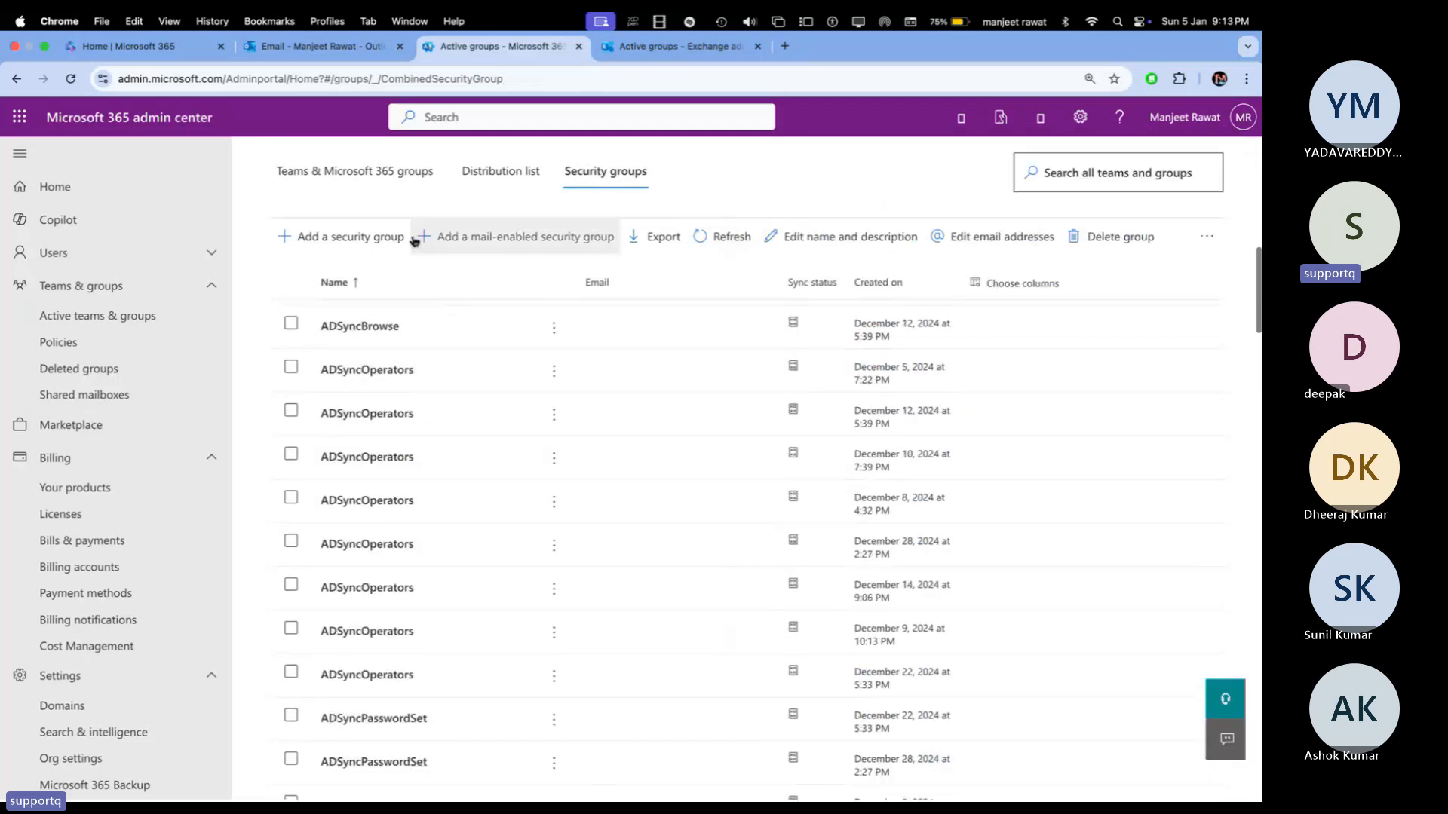
Step: Add a security group named 'test-security' with 'Azure AD roles can be assigned' enabled
left_click(598, 187)
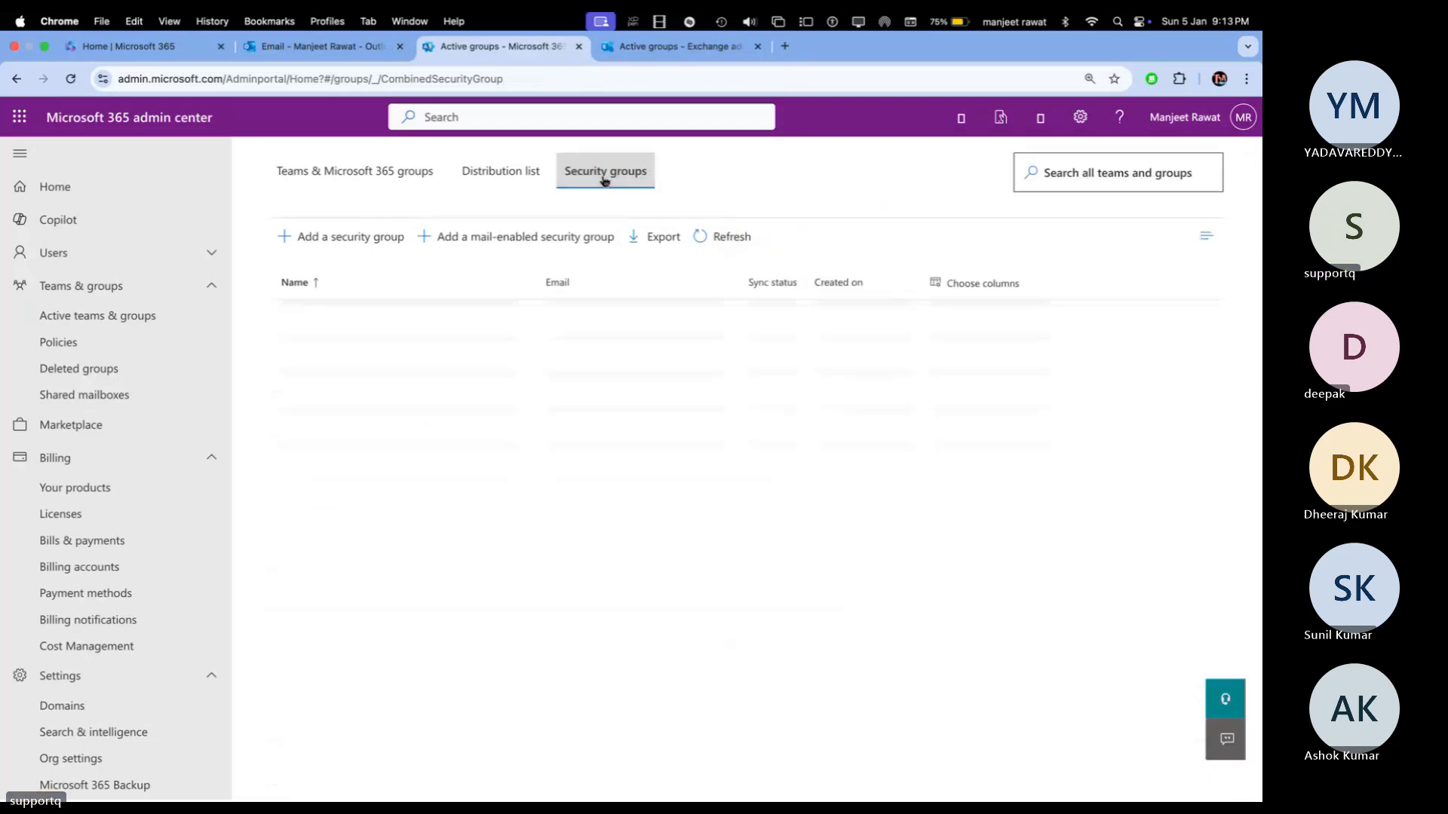
left_click(346, 238)
left_click(480, 383)
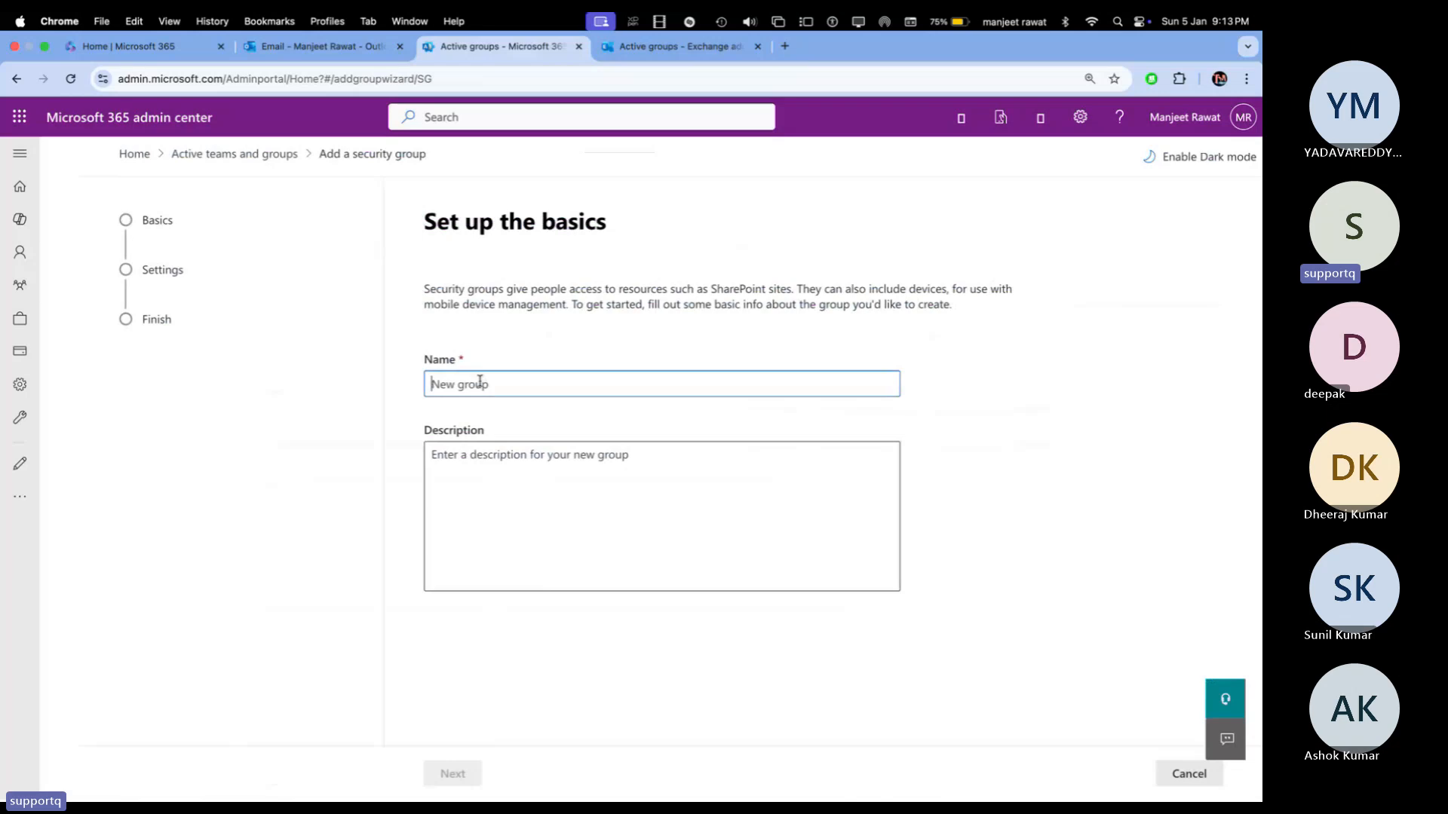
type("test-security")
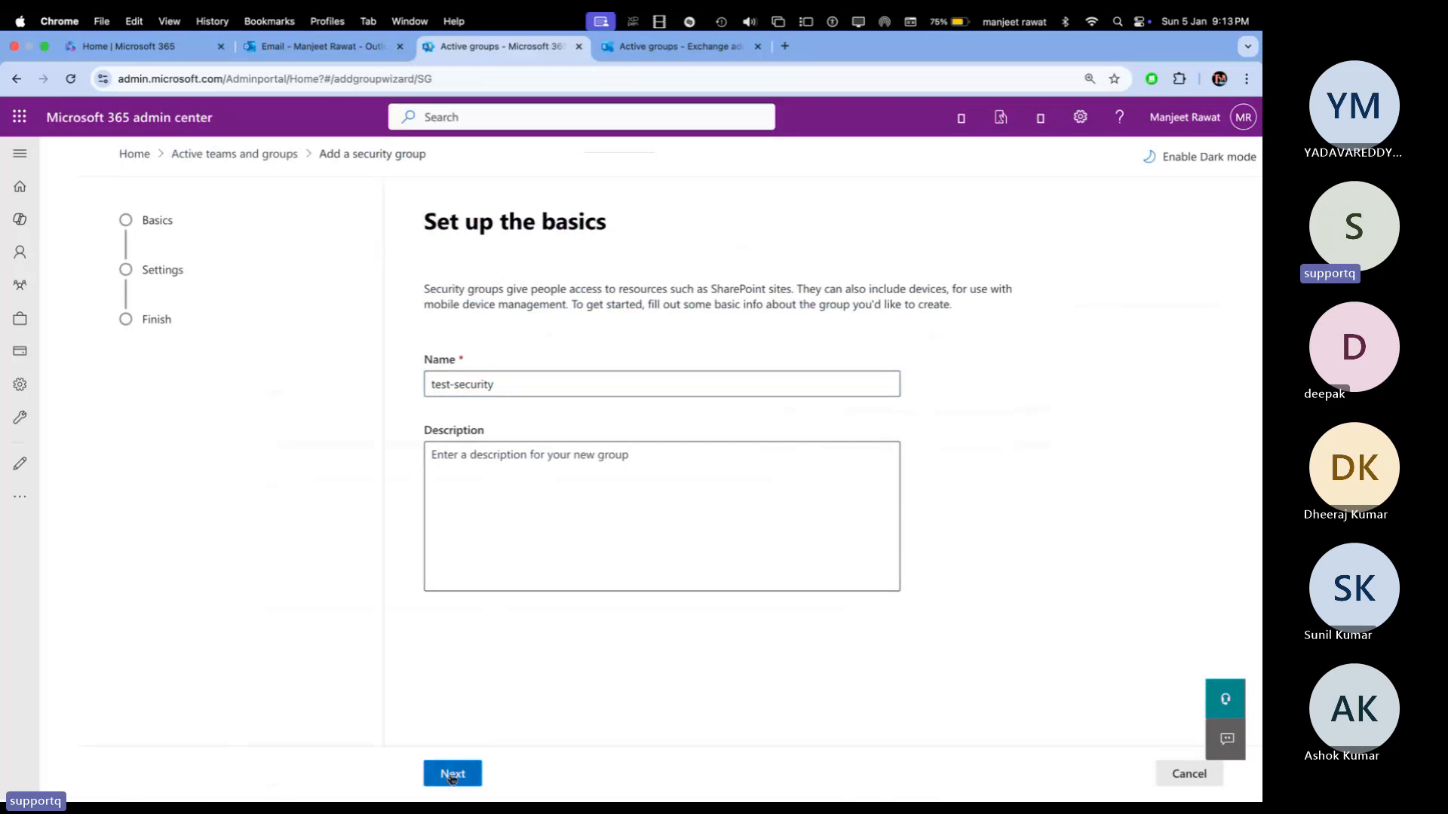
left_click(453, 773)
left_click(434, 310)
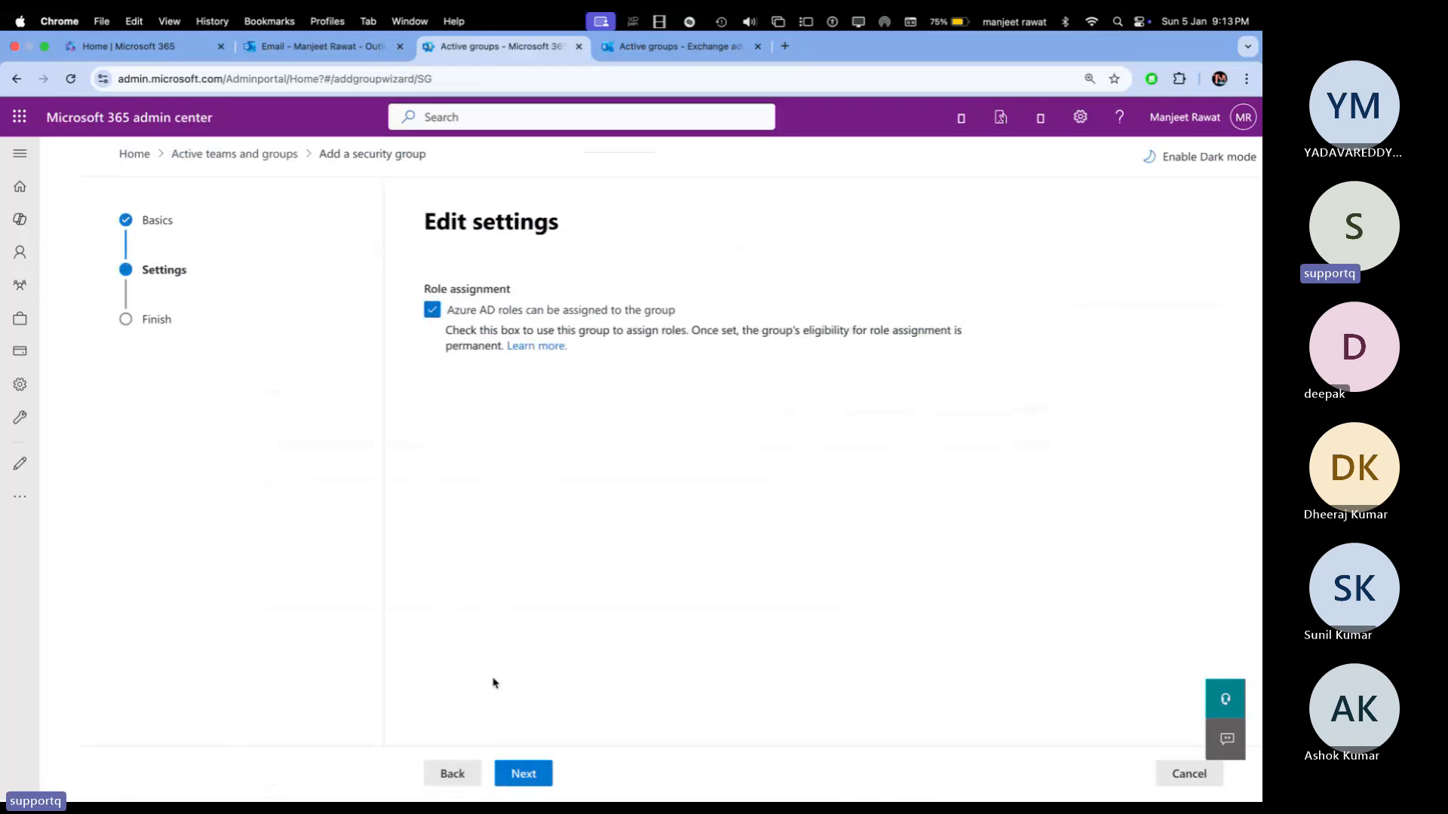
left_click(520, 773)
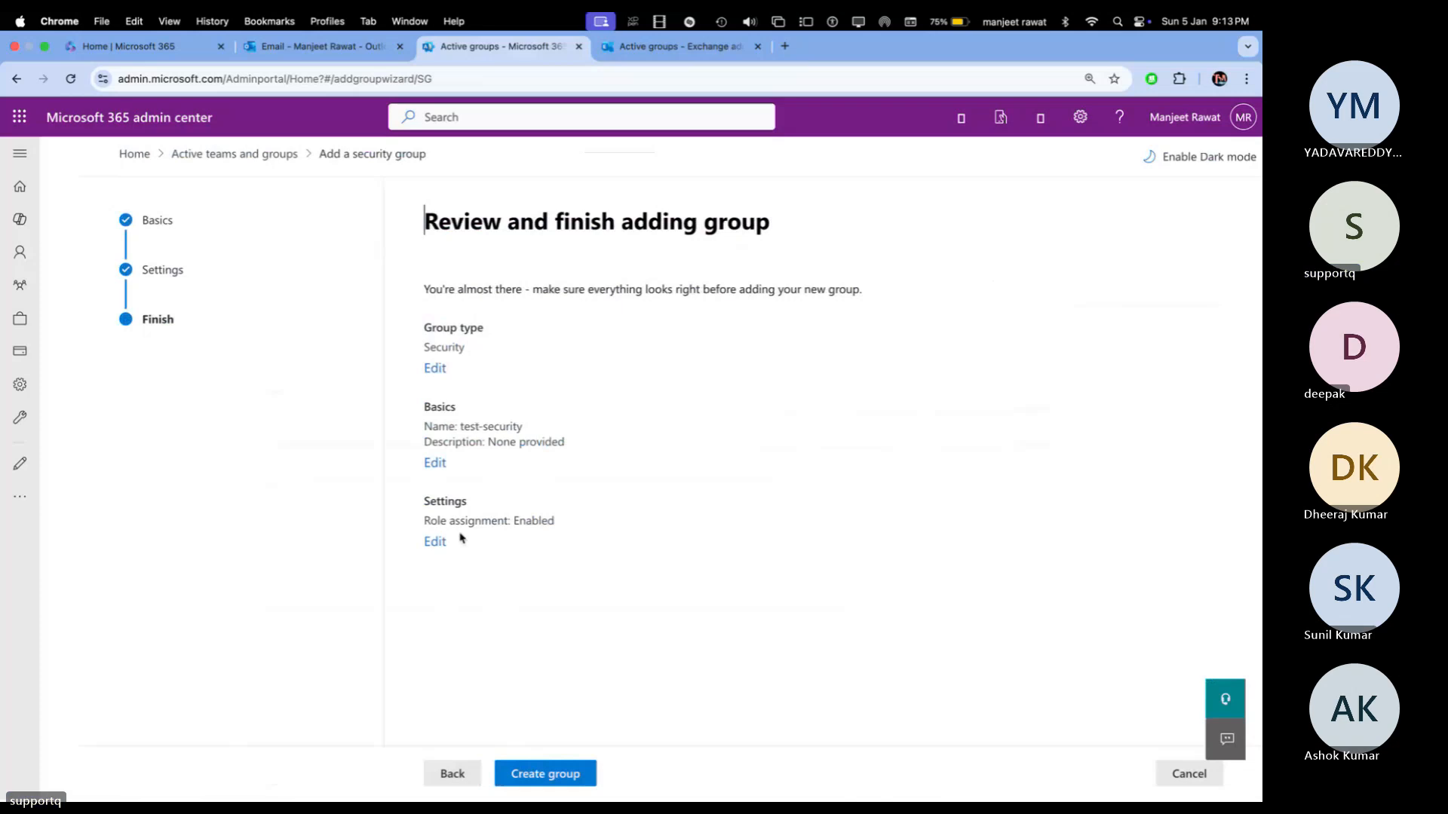
left_click(538, 775)
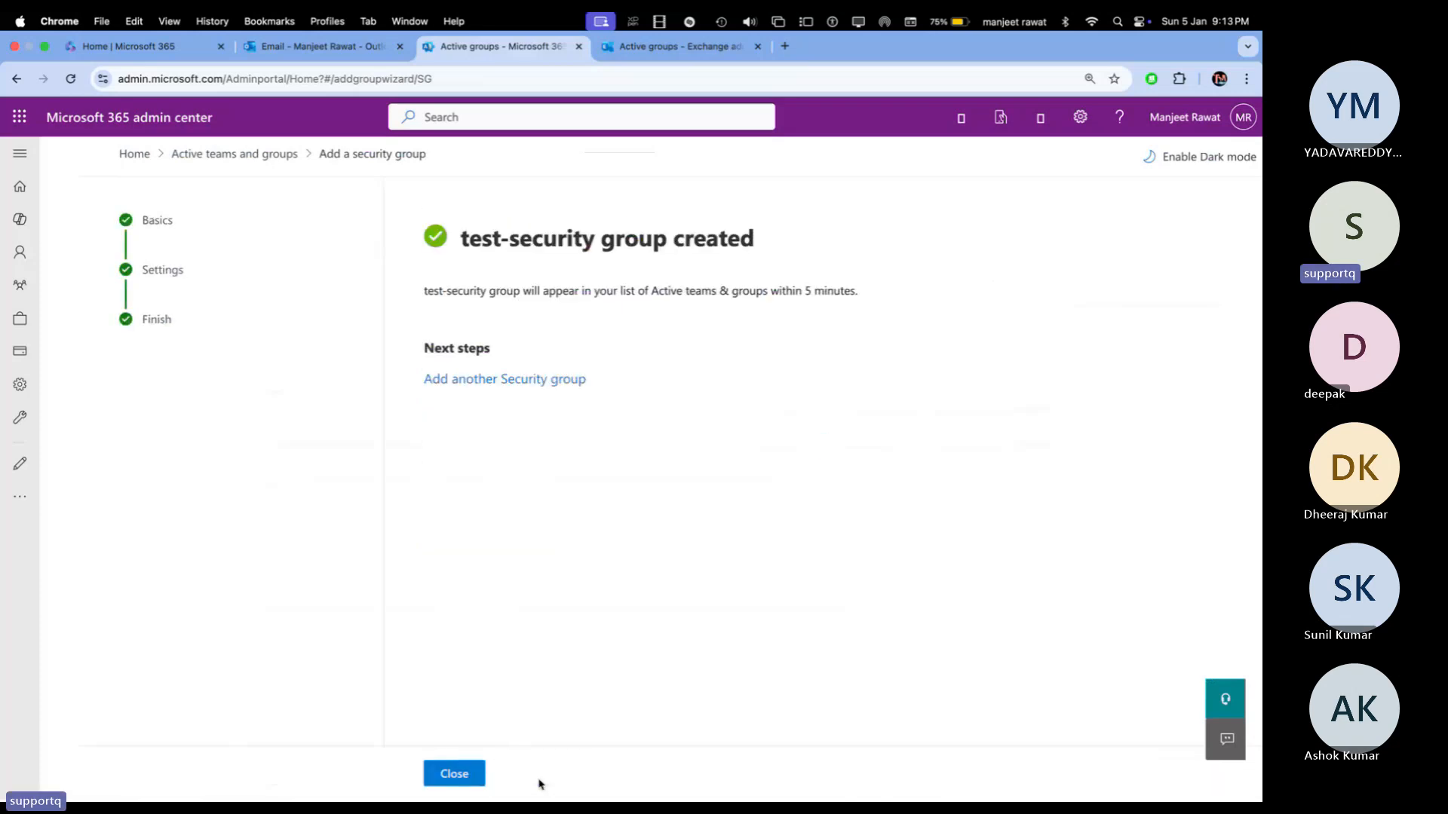
left_click(454, 777)
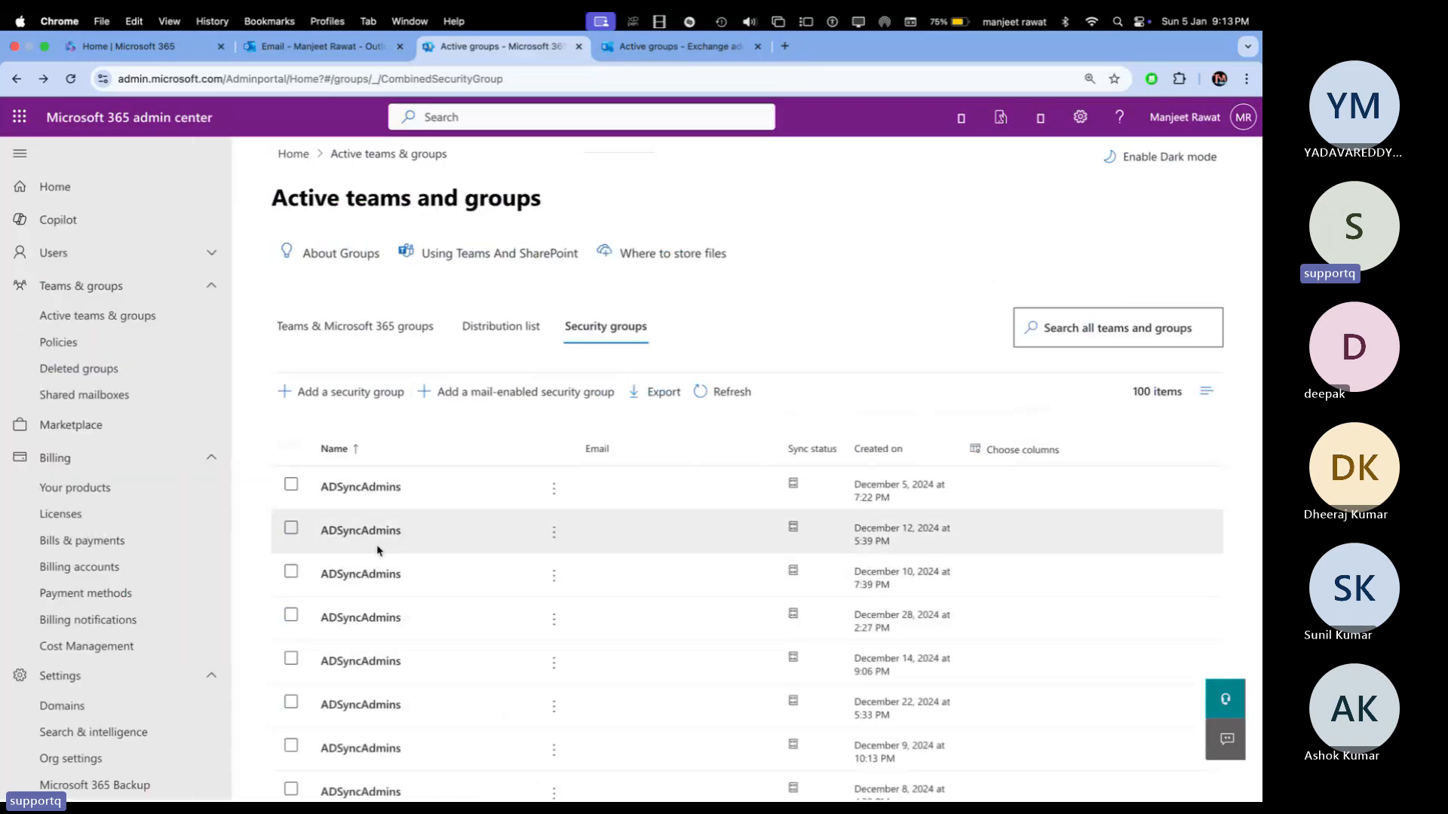
Step: Scroll to the bottom of the Security groups list and open test-security
scroll(420, 579, "down", 15)
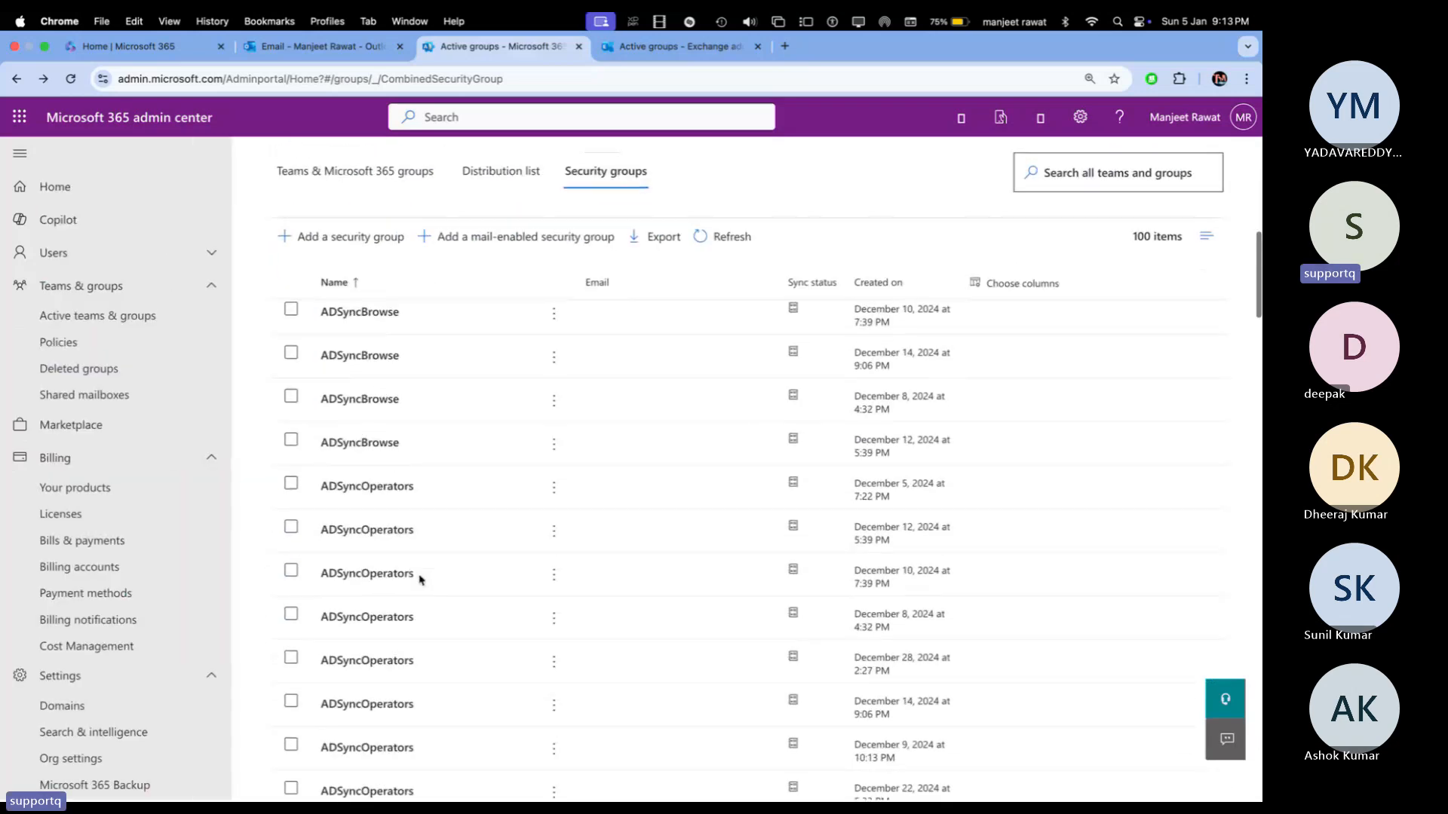
scroll(421, 579, "down", 15)
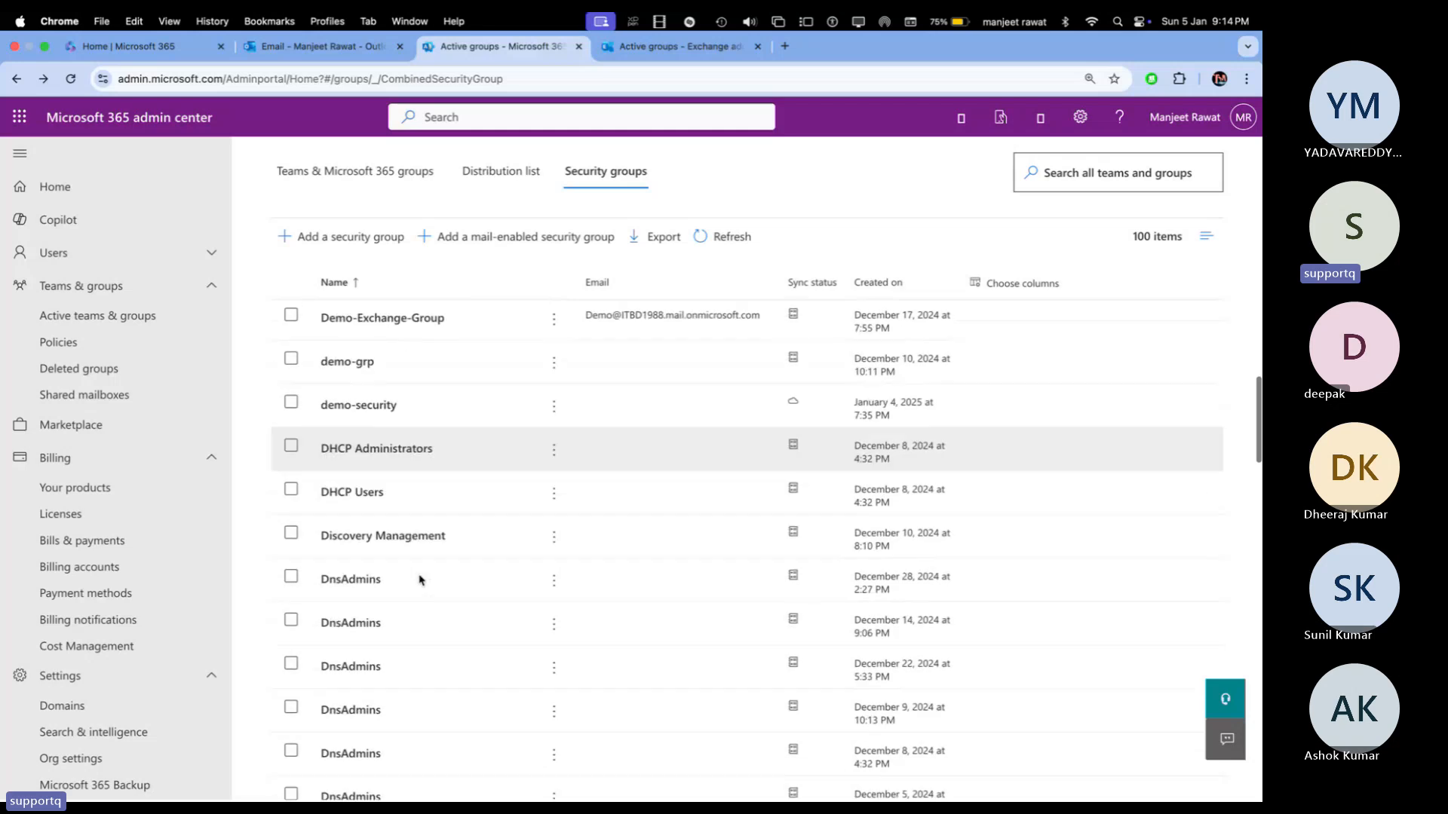
scroll(421, 578, "down", 15)
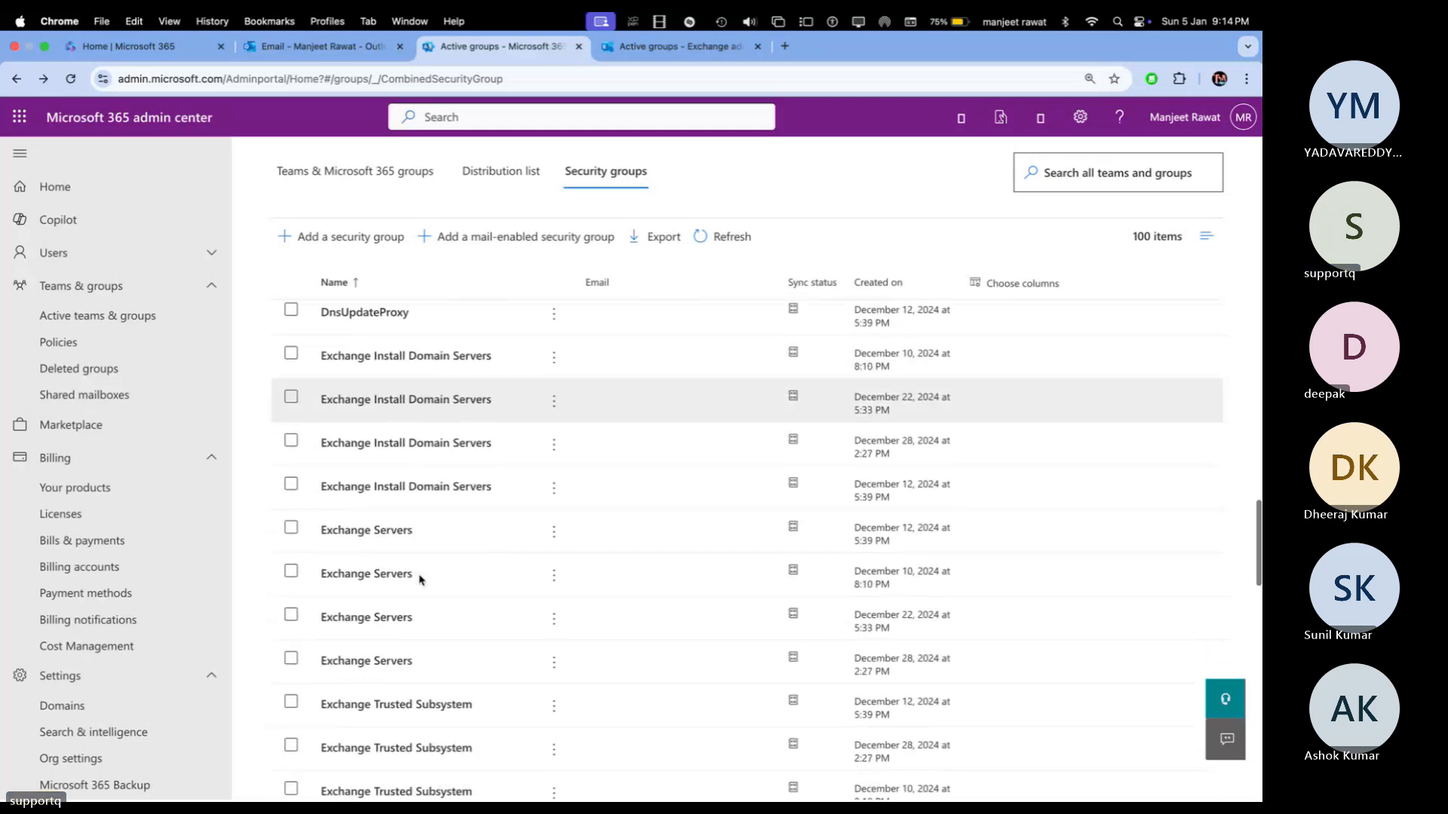
scroll(421, 578, "down", 15)
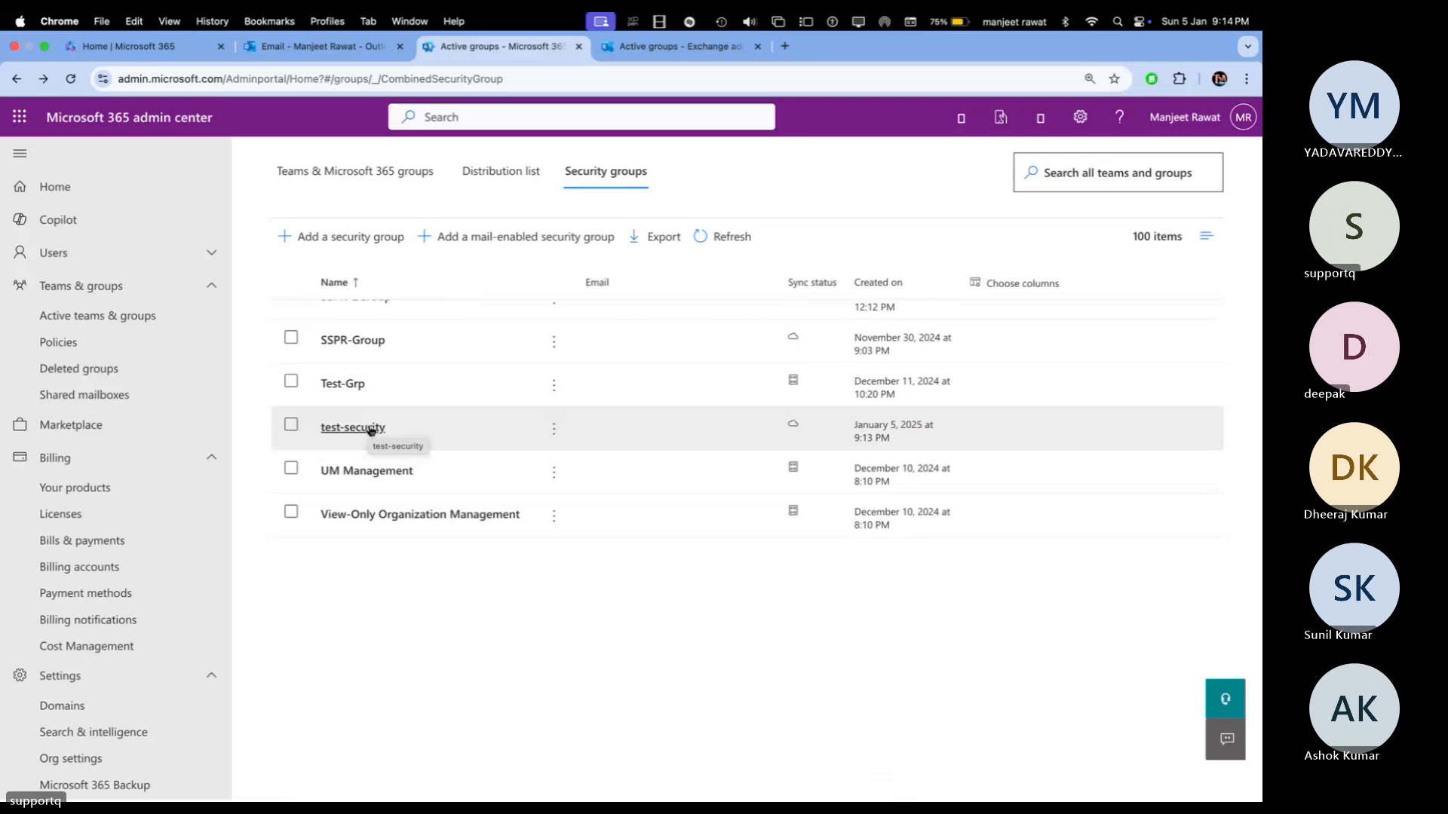
left_click(356, 428)
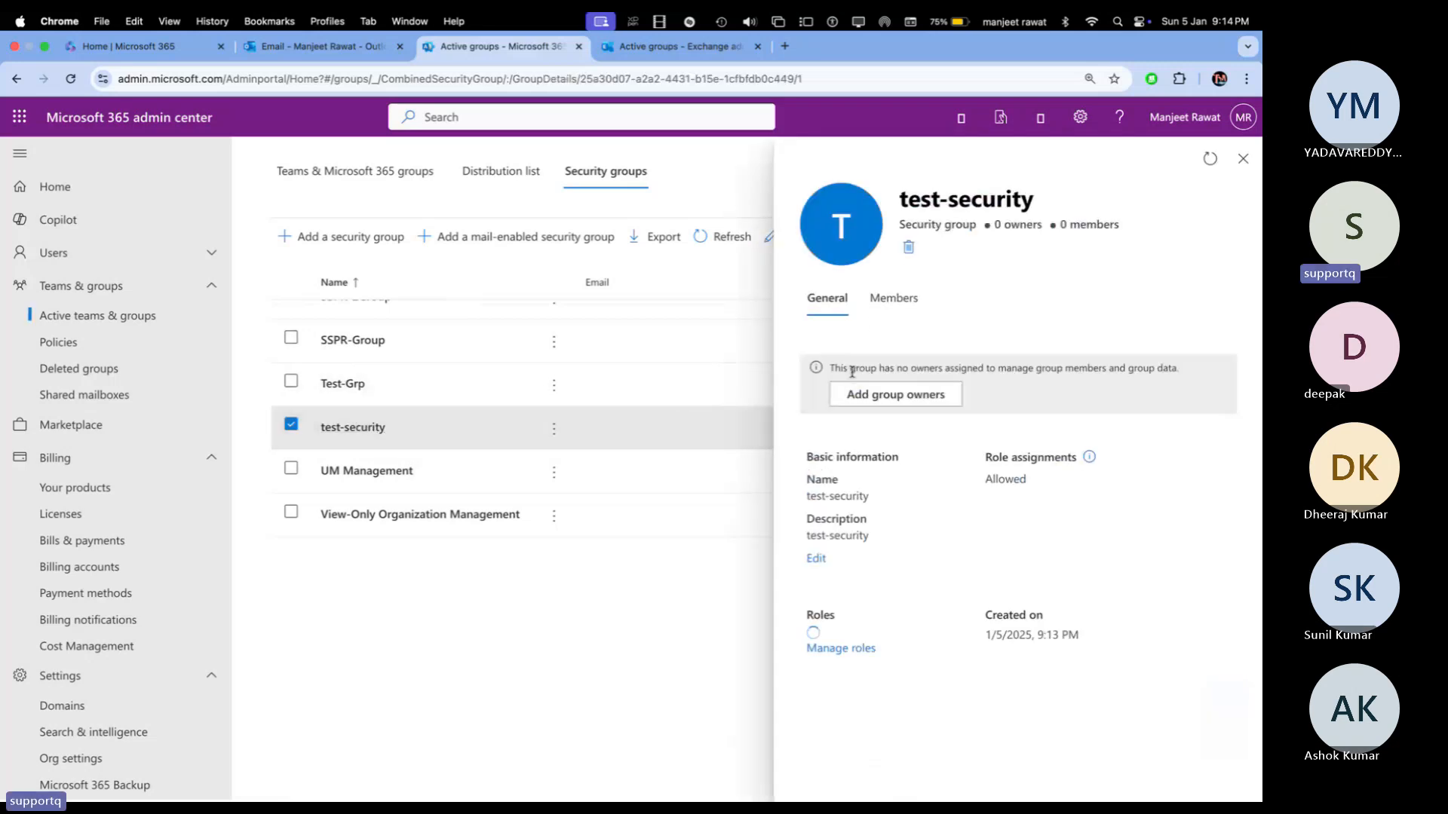
Step: Grant test-security Exchange, SharePoint, Teams and User Administrator admin roles and save
left_click(860, 651)
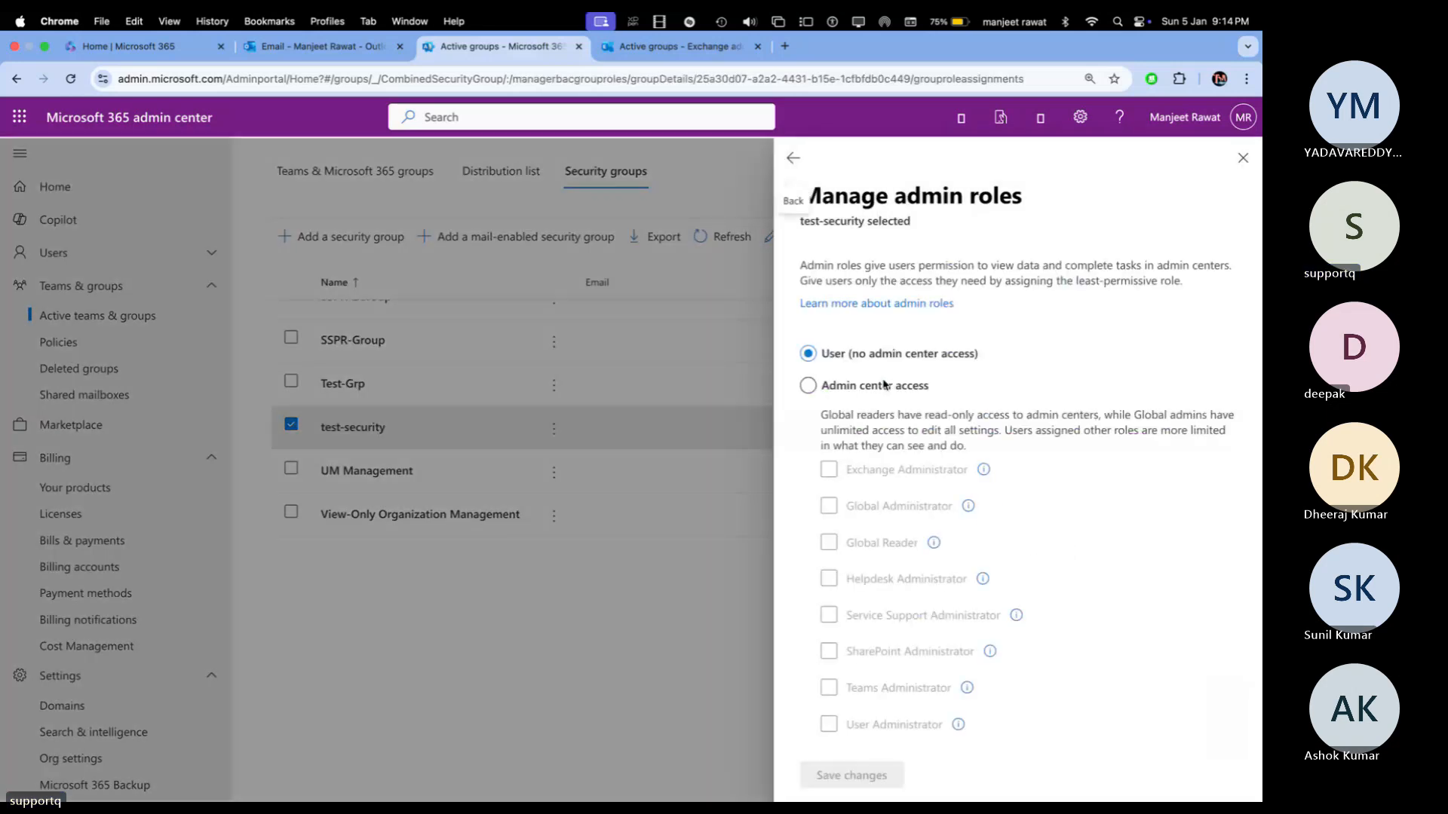
left_click(823, 391)
scroll(837, 604, "down", 3)
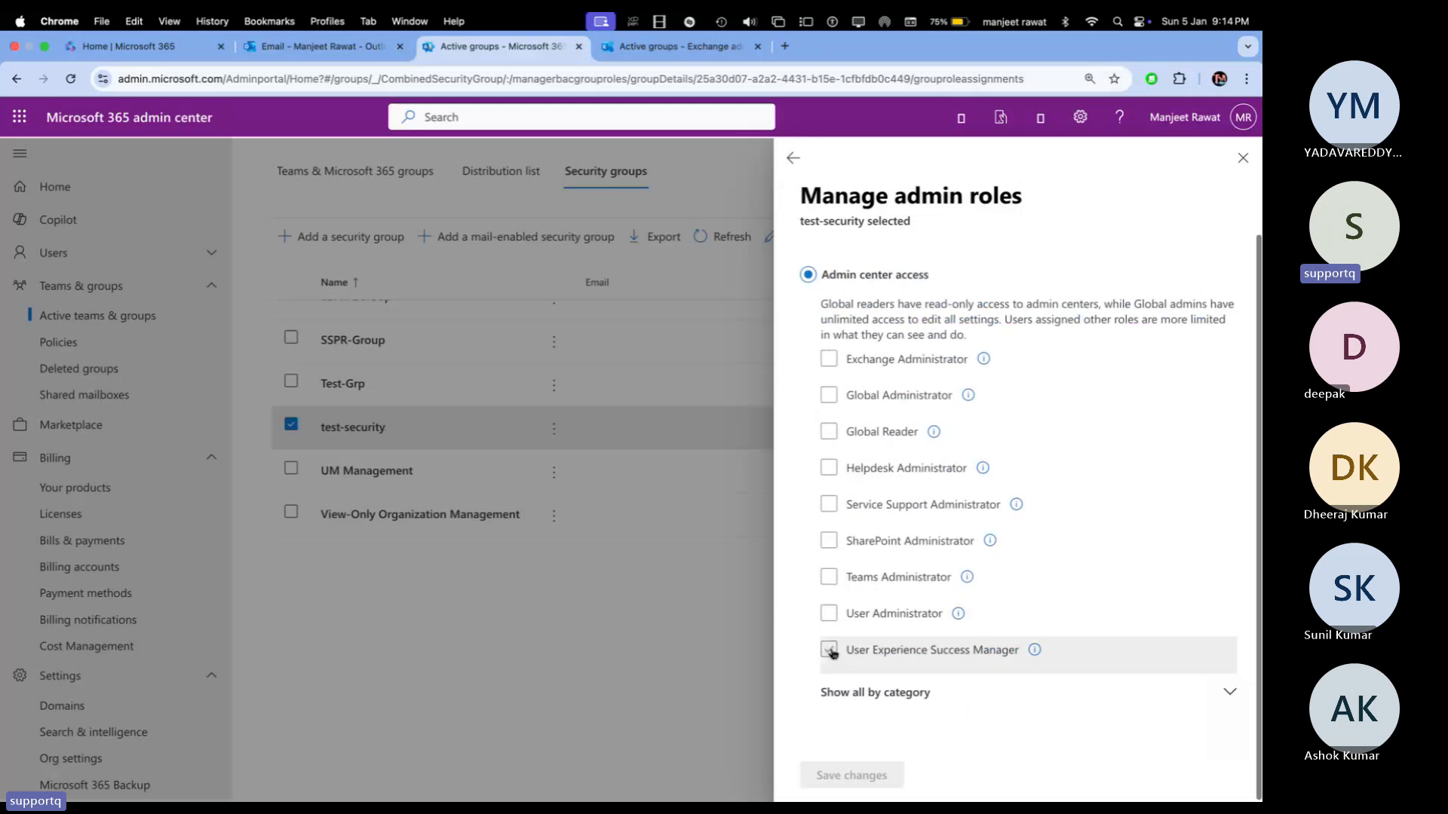
left_click(828, 649)
left_click(829, 613)
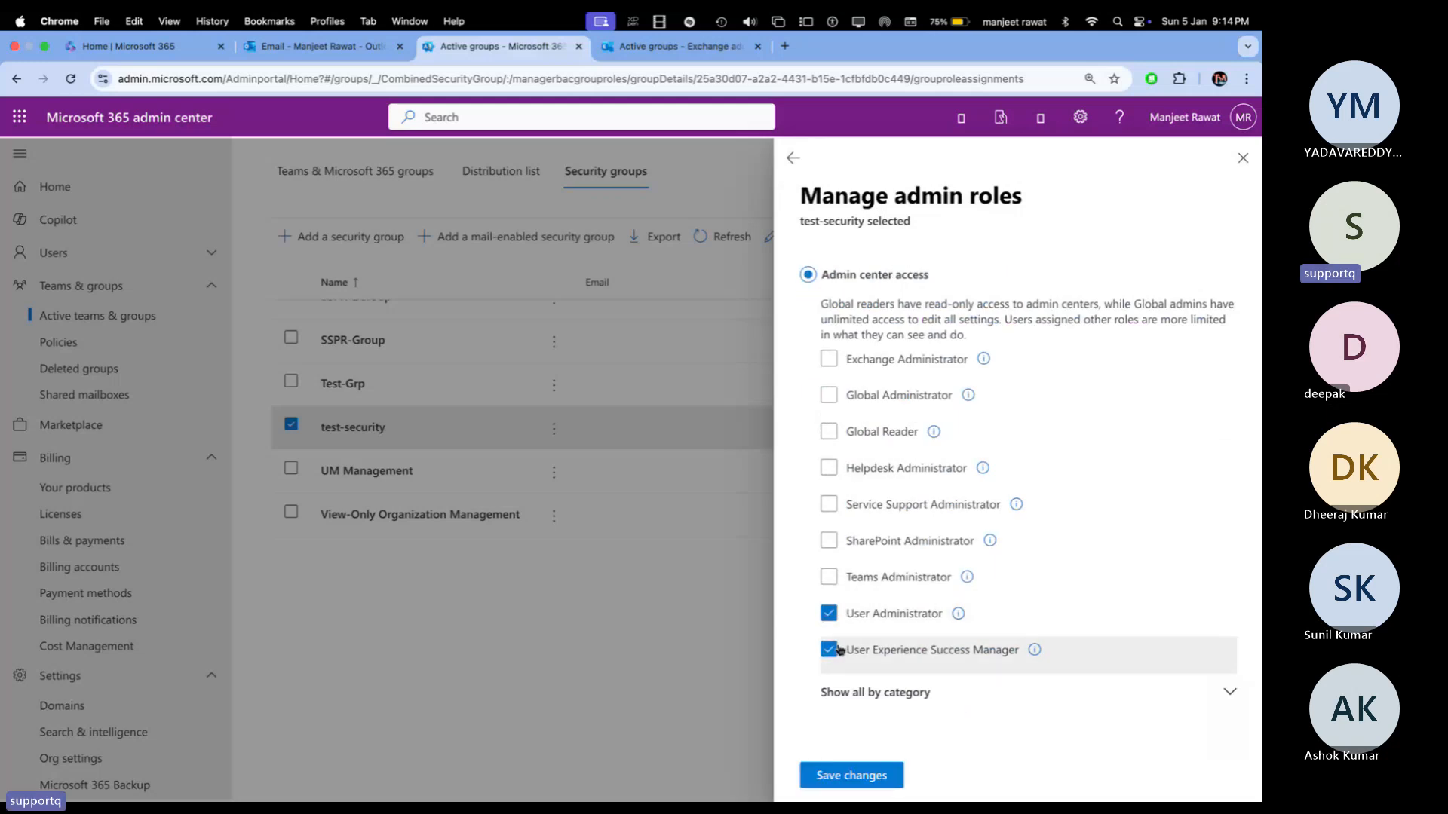
left_click(829, 649)
left_click(830, 577)
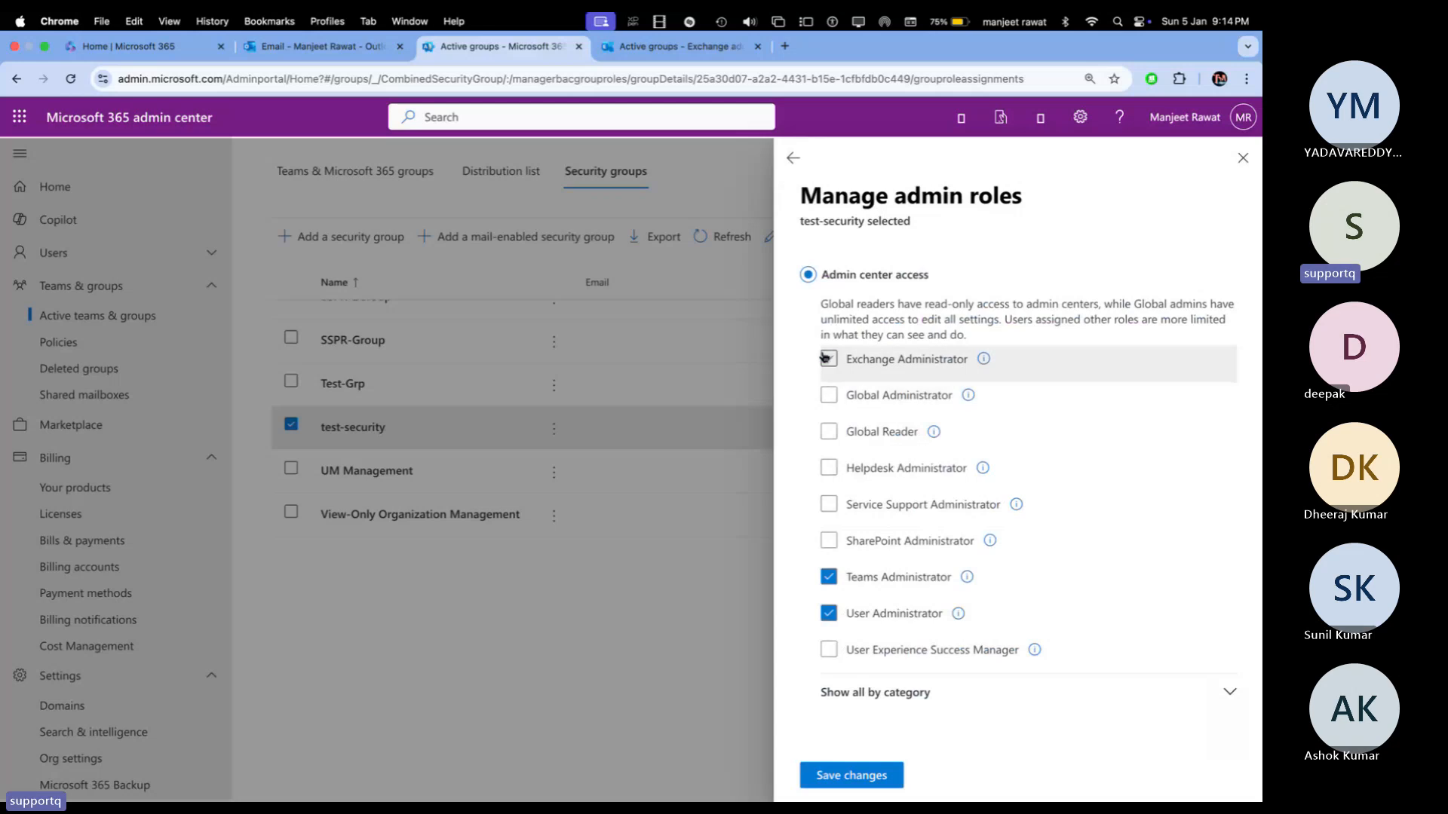
left_click(829, 359)
left_click(830, 541)
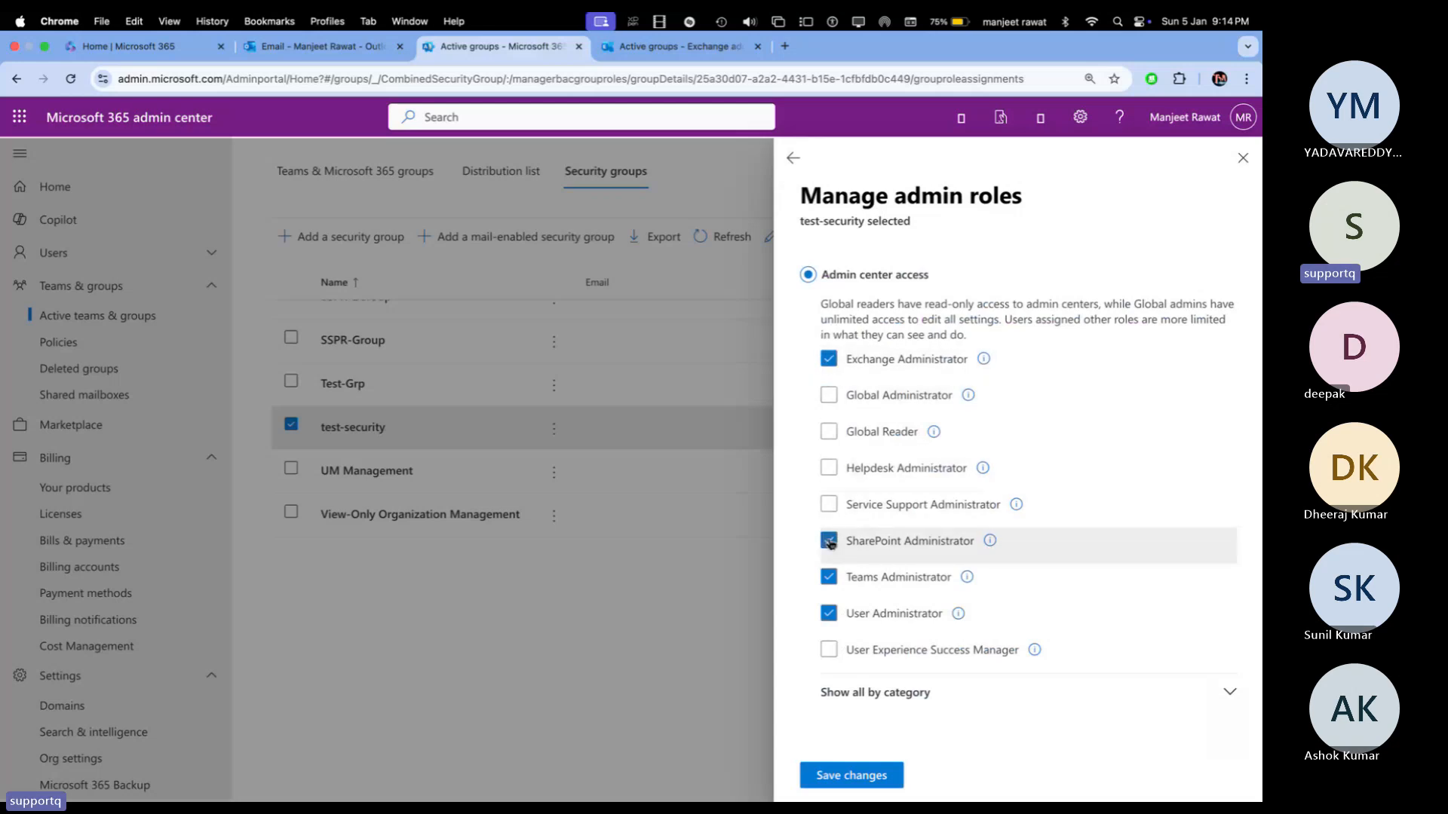
left_click(851, 777)
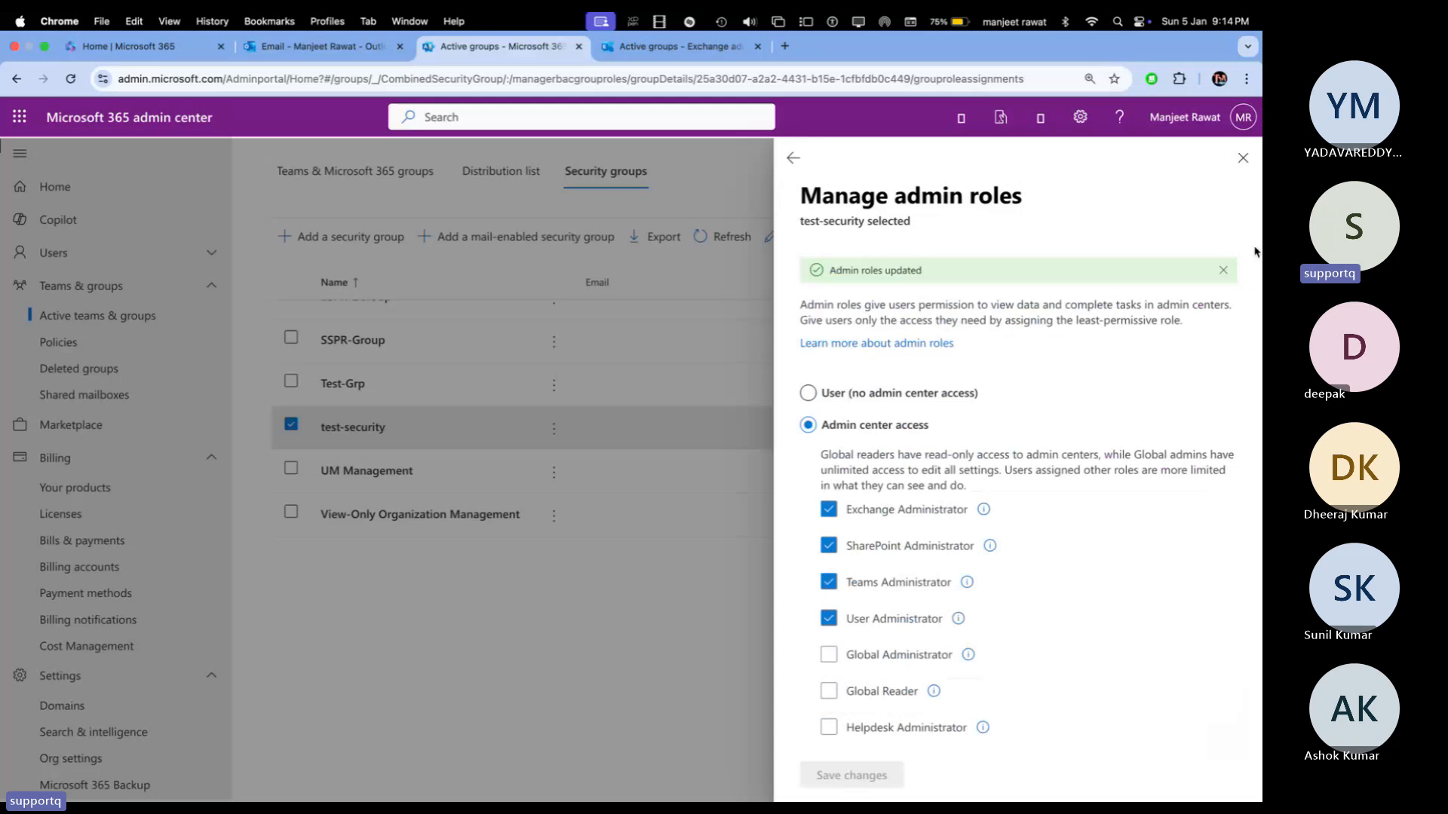
left_click(1243, 157)
left_click(349, 430)
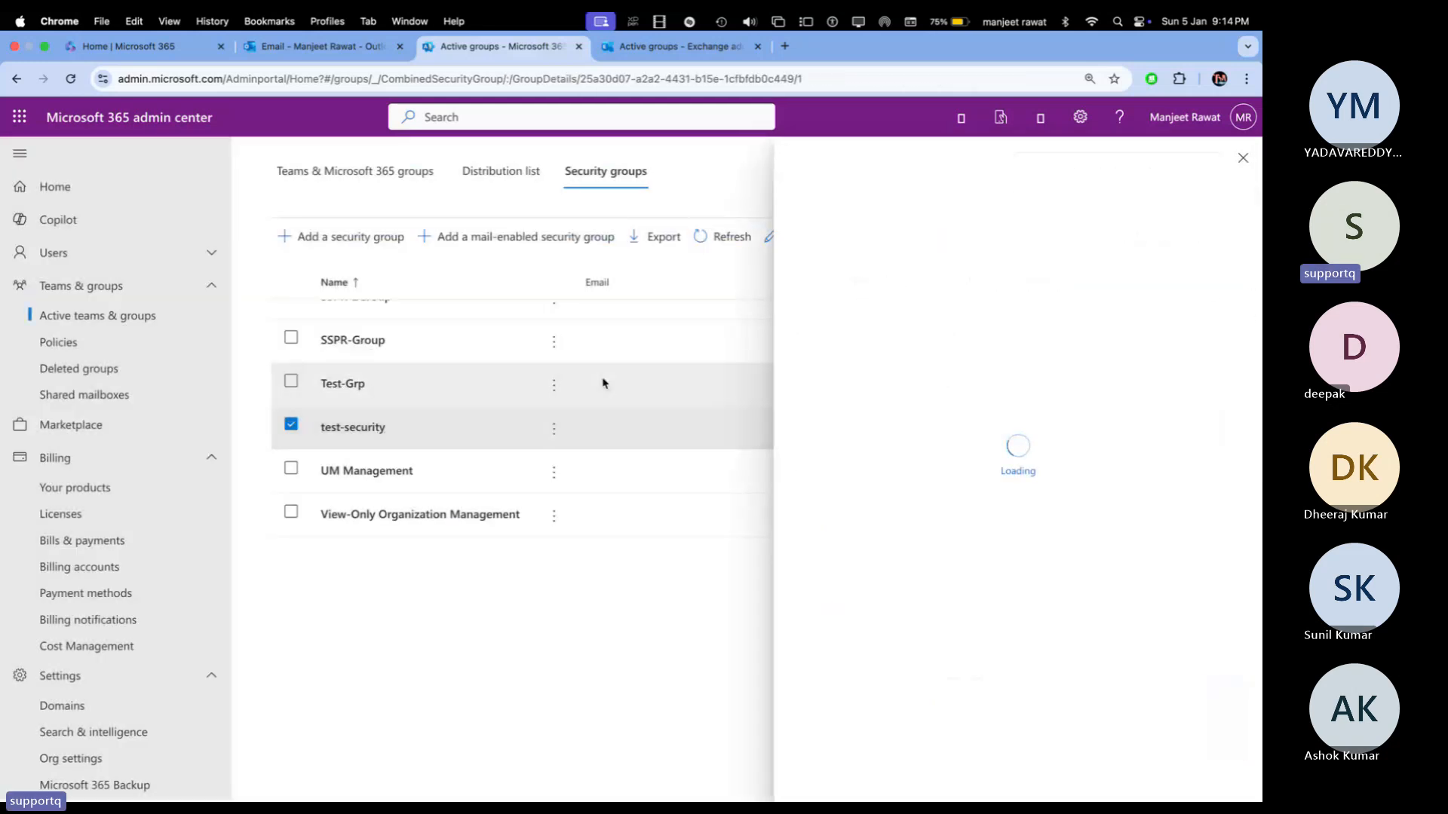
Step: Open test-security's full member list and browse the Add members candidates, then return to Exchange
left_click(905, 299)
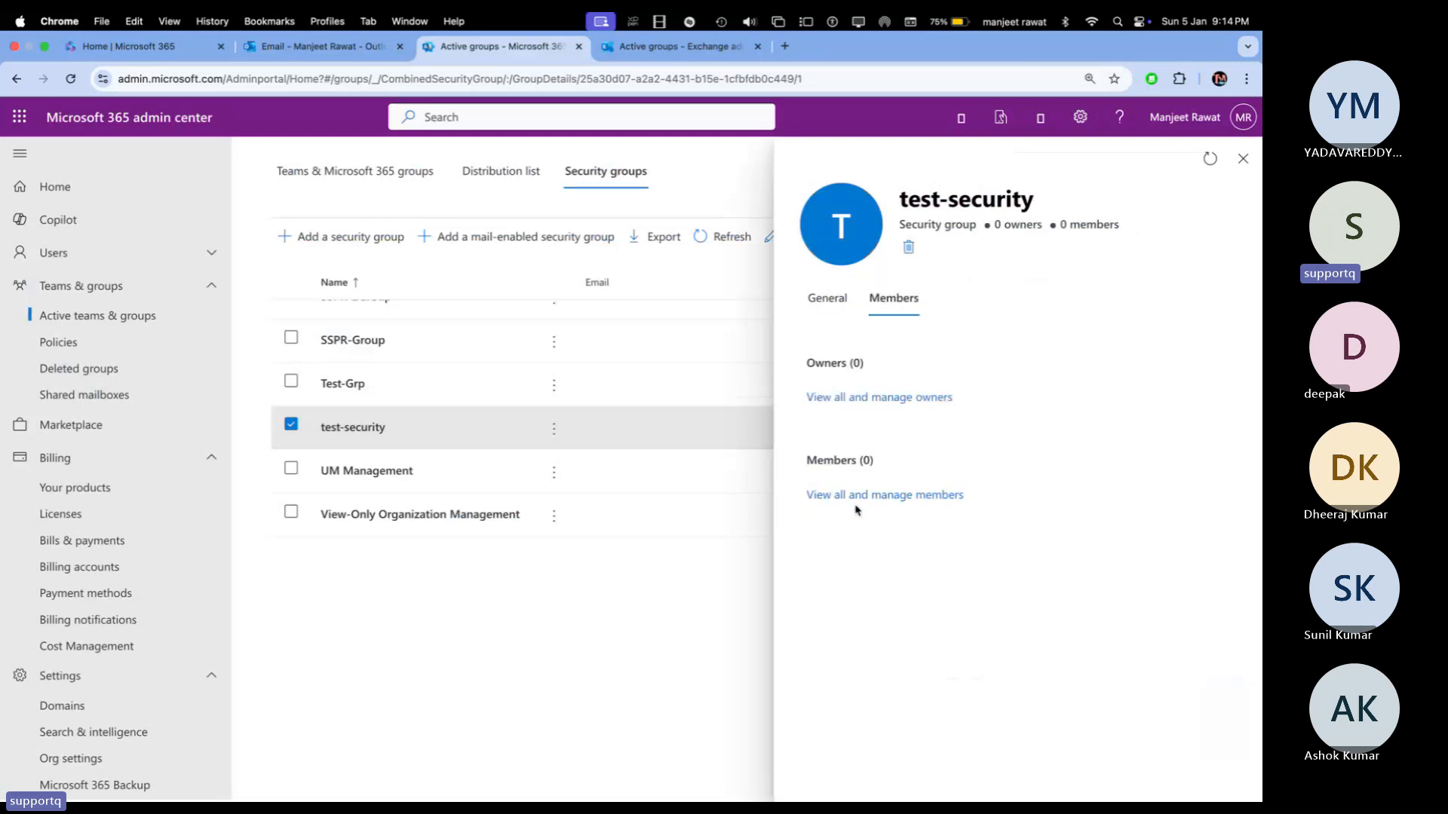
left_click(862, 495)
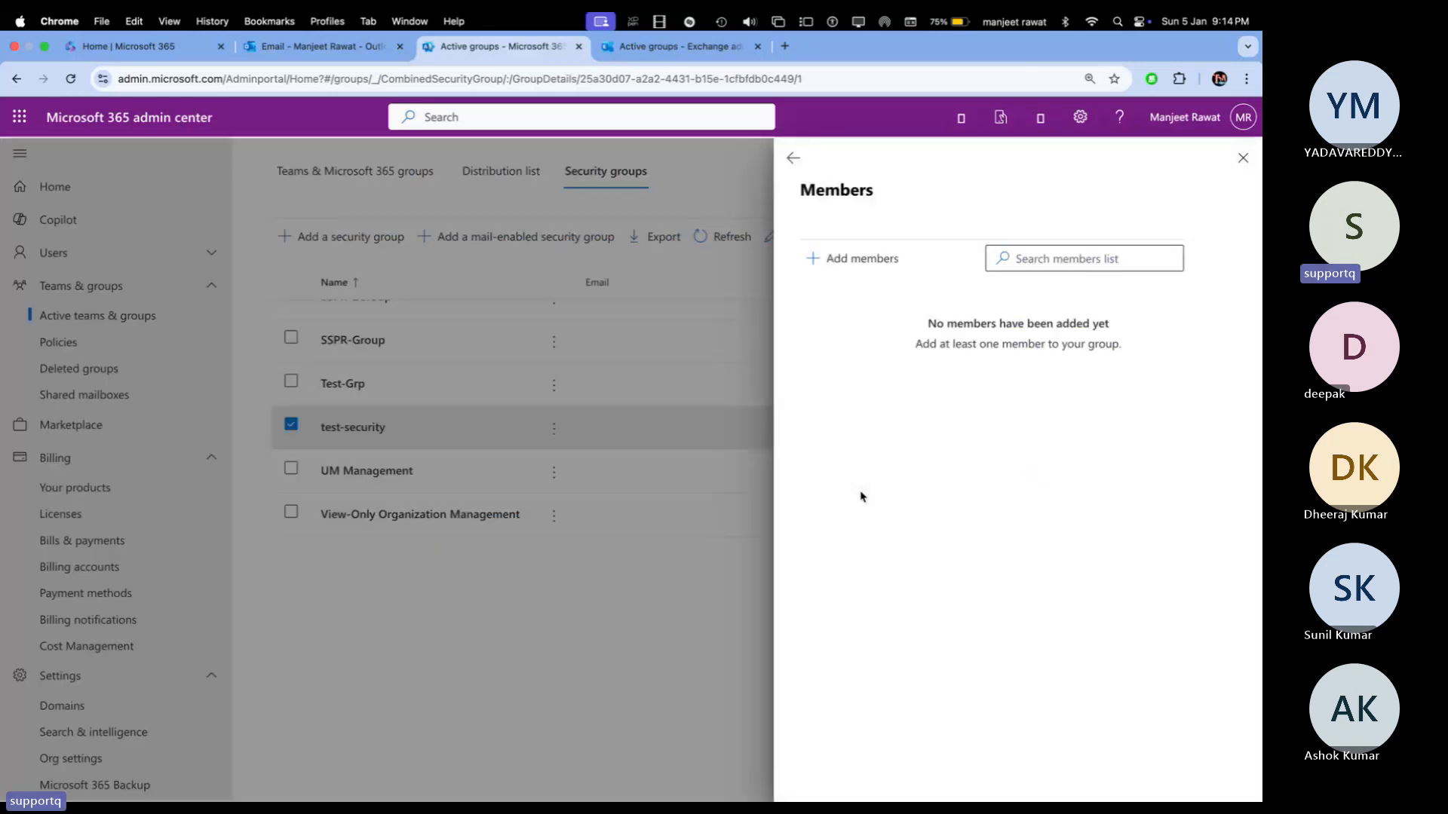
left_click(866, 264)
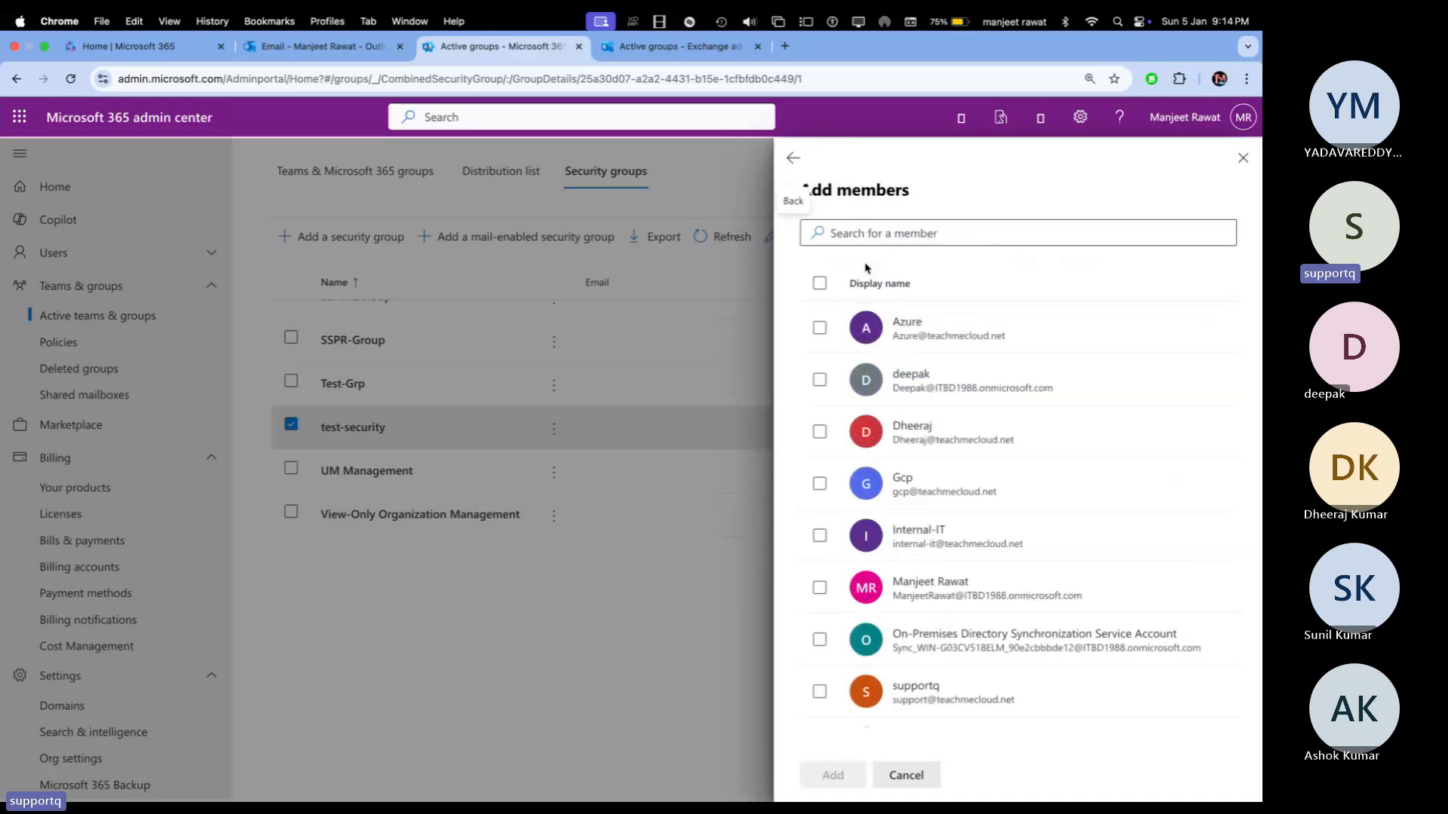
scroll(878, 595, "down", 5)
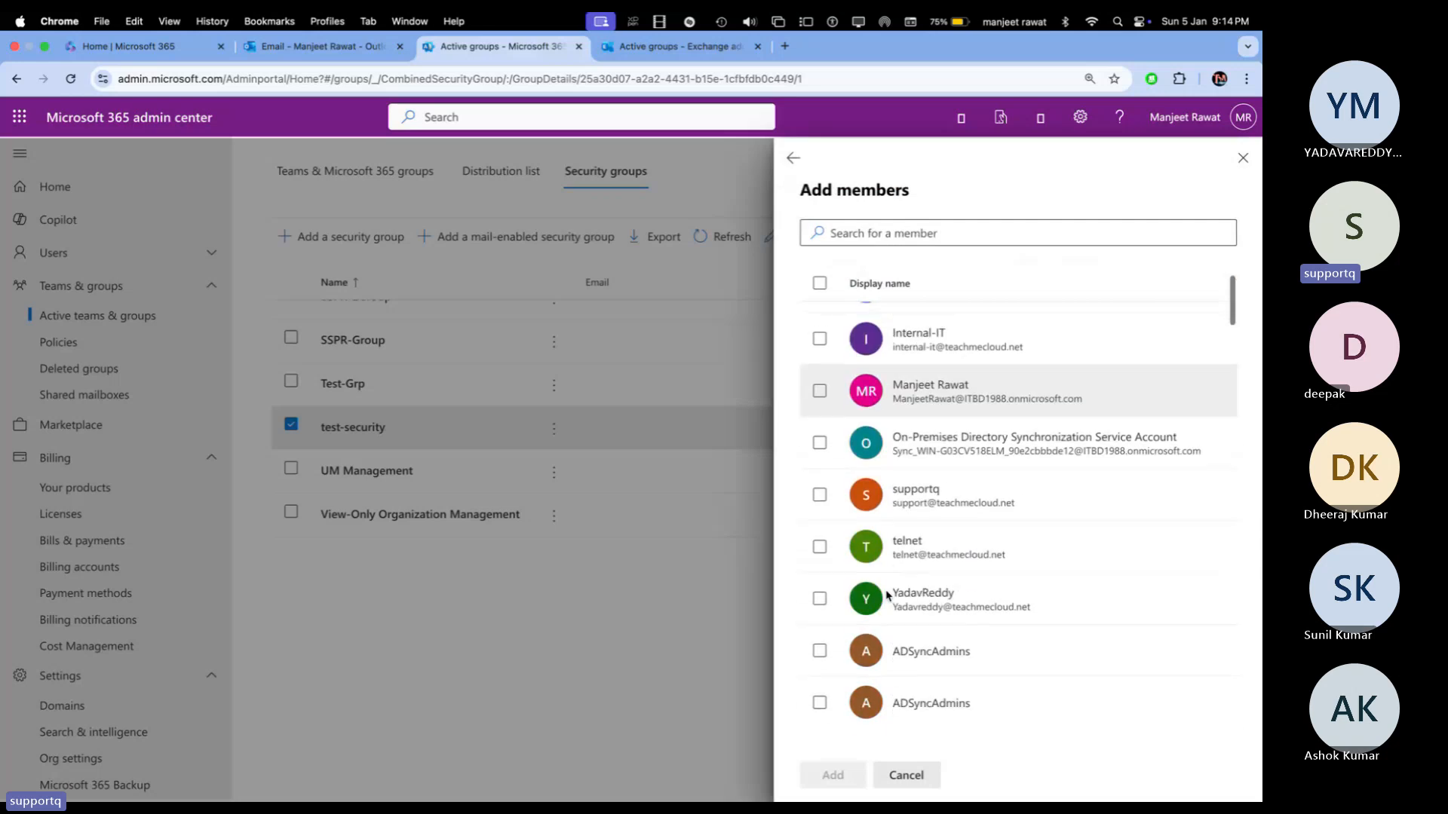
scroll(887, 596, "down", 2)
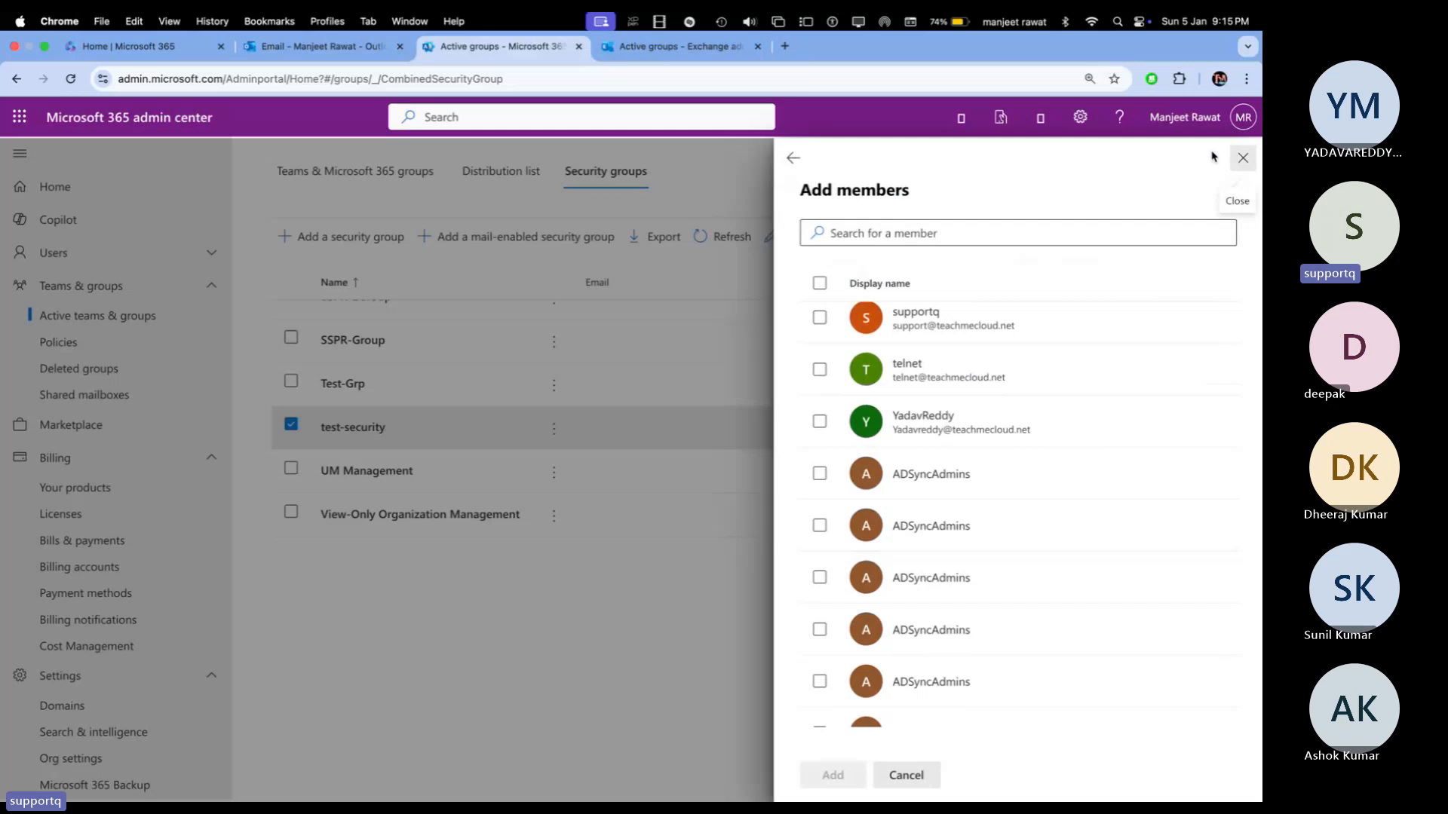
key("ctrl+Tab")
Step: Refresh the mail-enabled security groups list to show Class and Demo-Exchange-Group
left_click(430, 305)
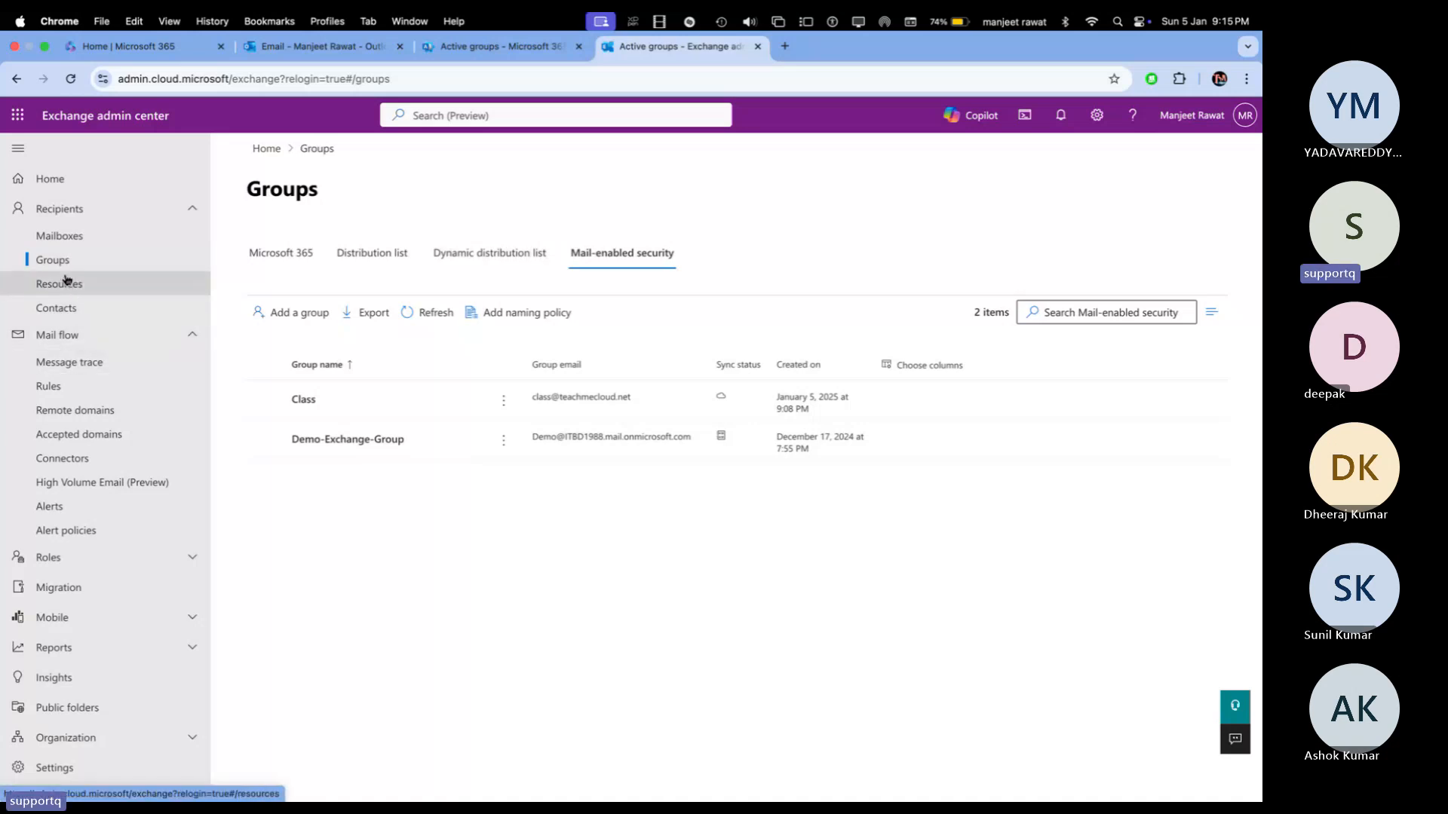
Step: Check the empty Resources list under Recipients, then view the Contacts page
left_click(66, 284)
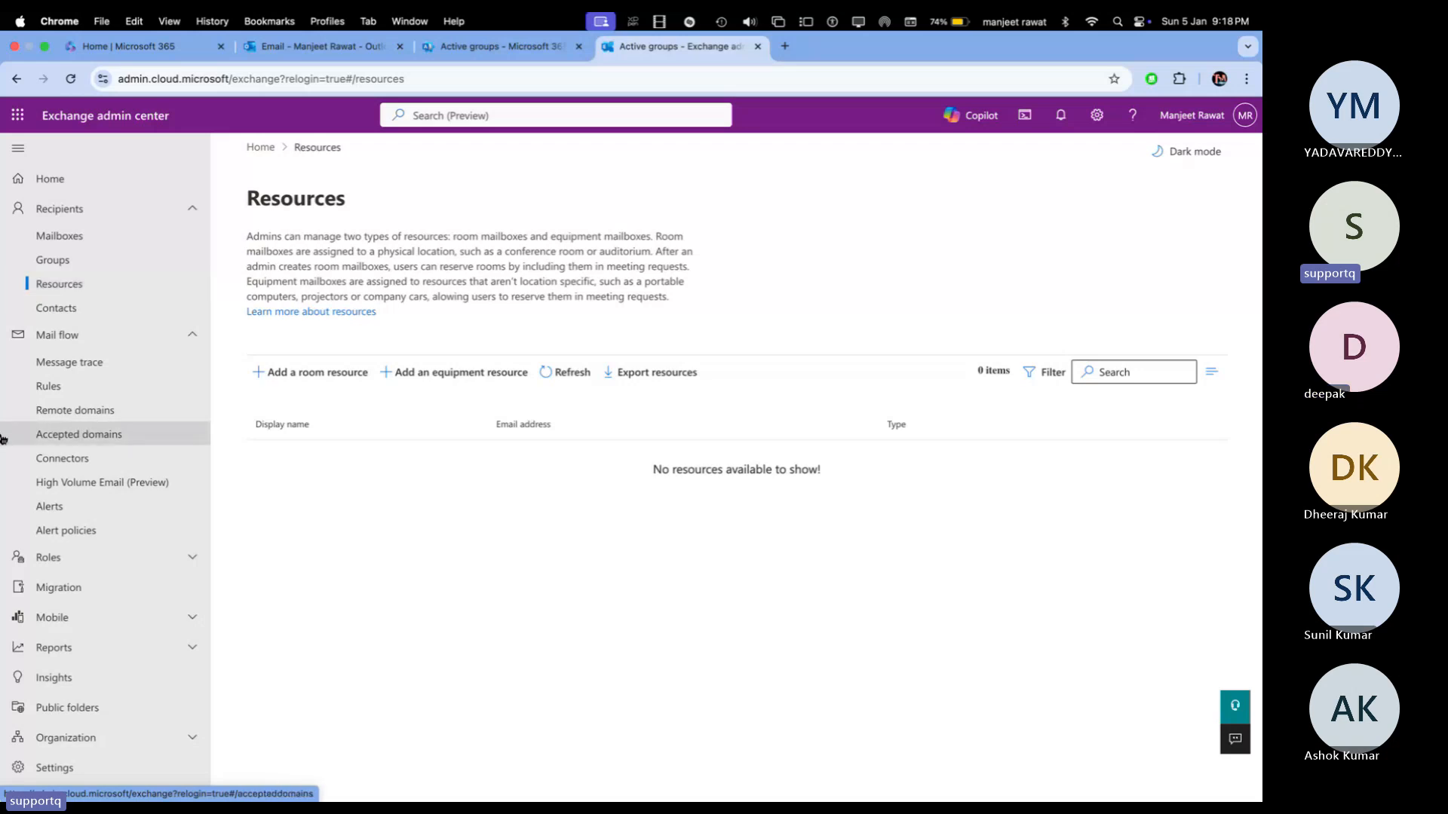
left_click(85, 322)
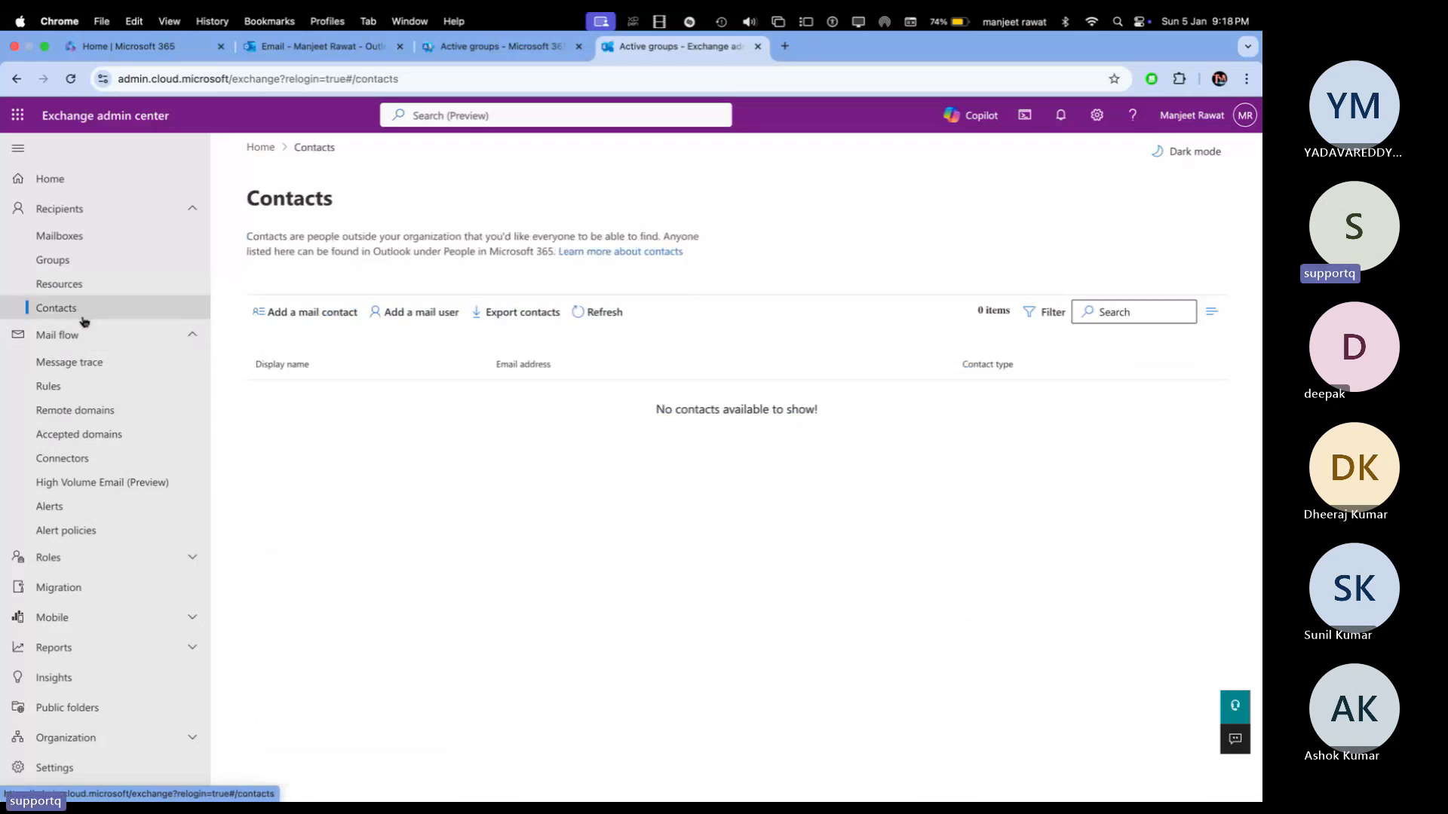
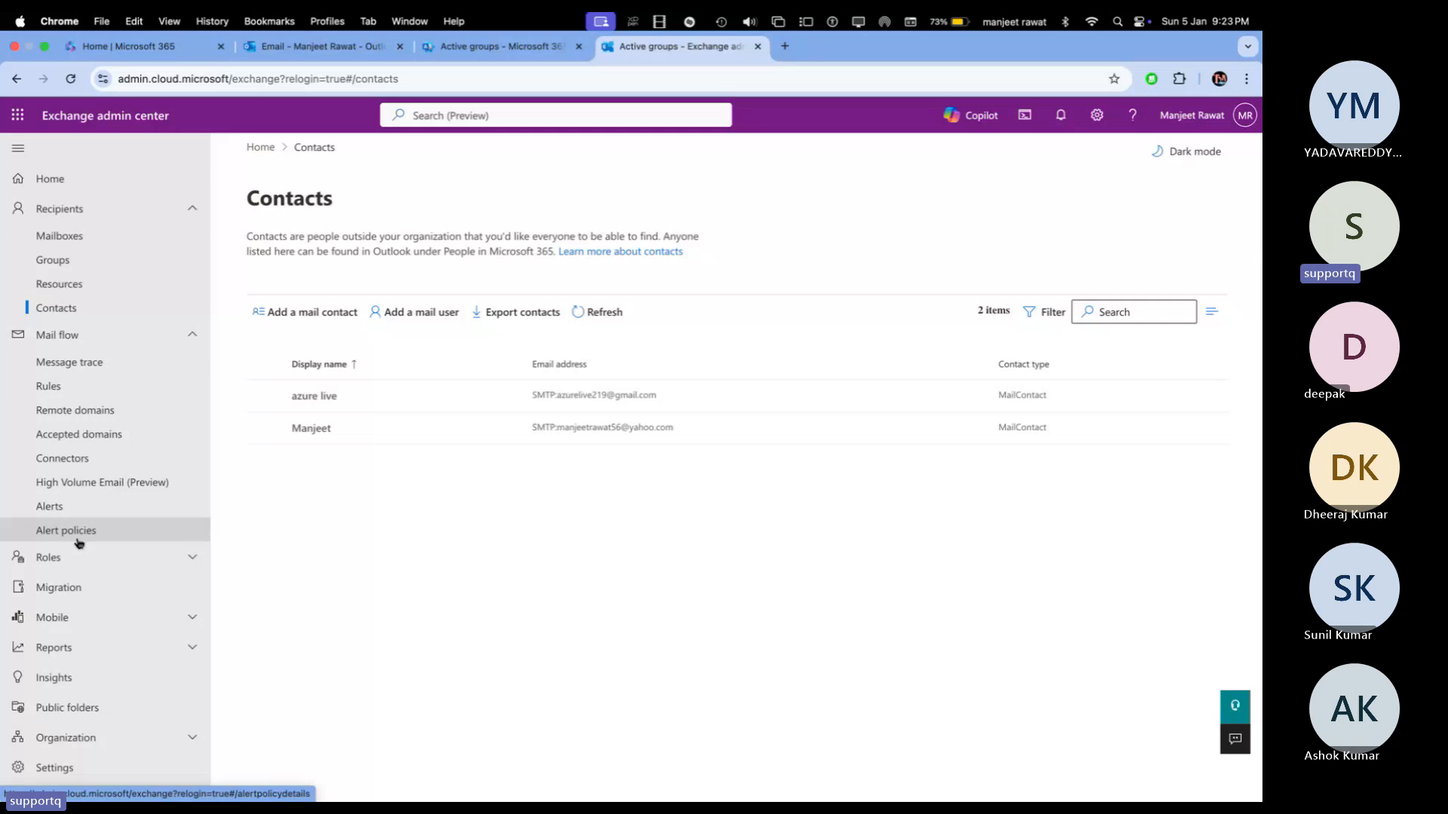
Step: Open Message trace, view the 'All failed messages for the last 7 days' query settings, then close them
left_click(94, 361)
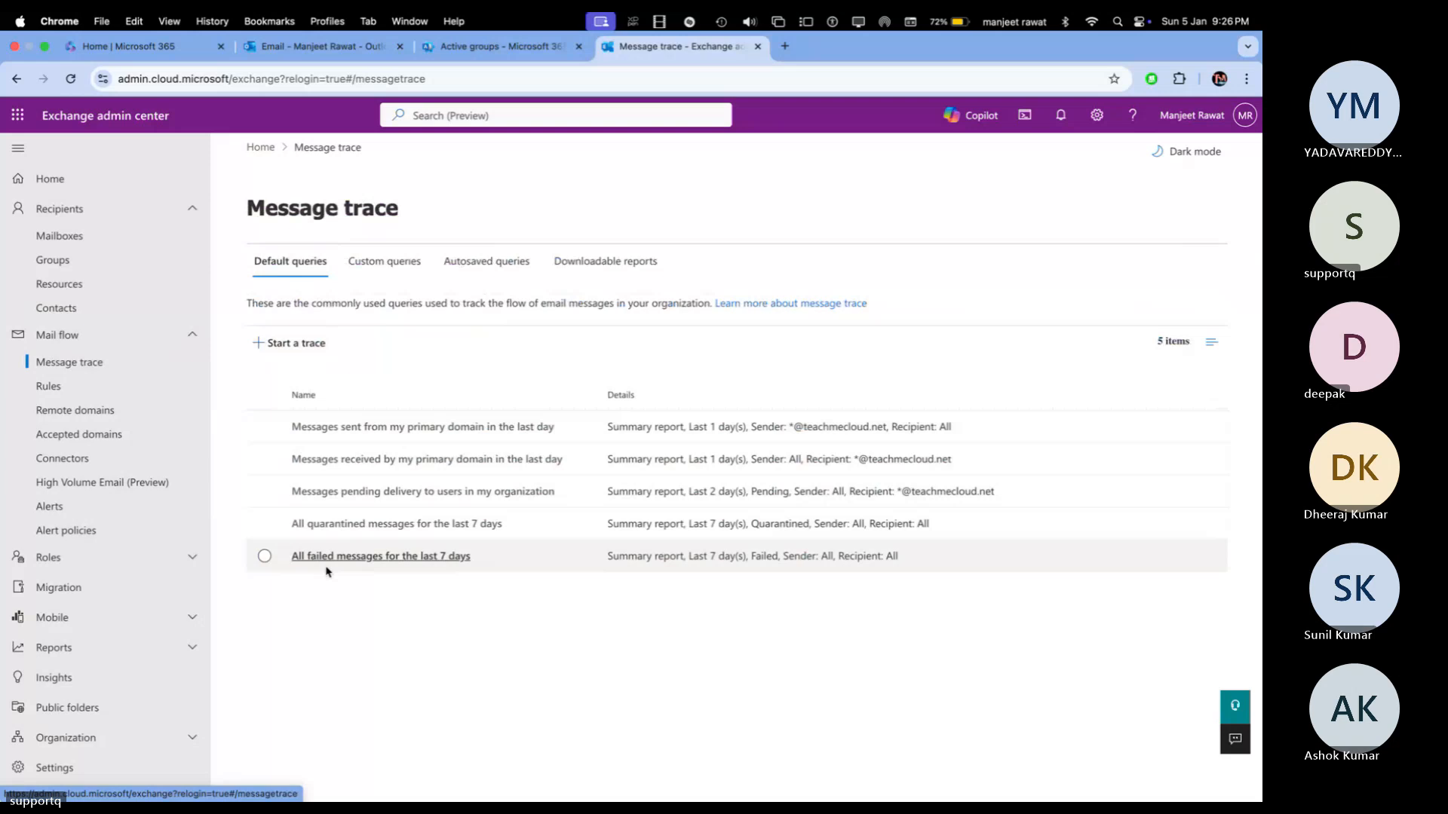
left_click(328, 569)
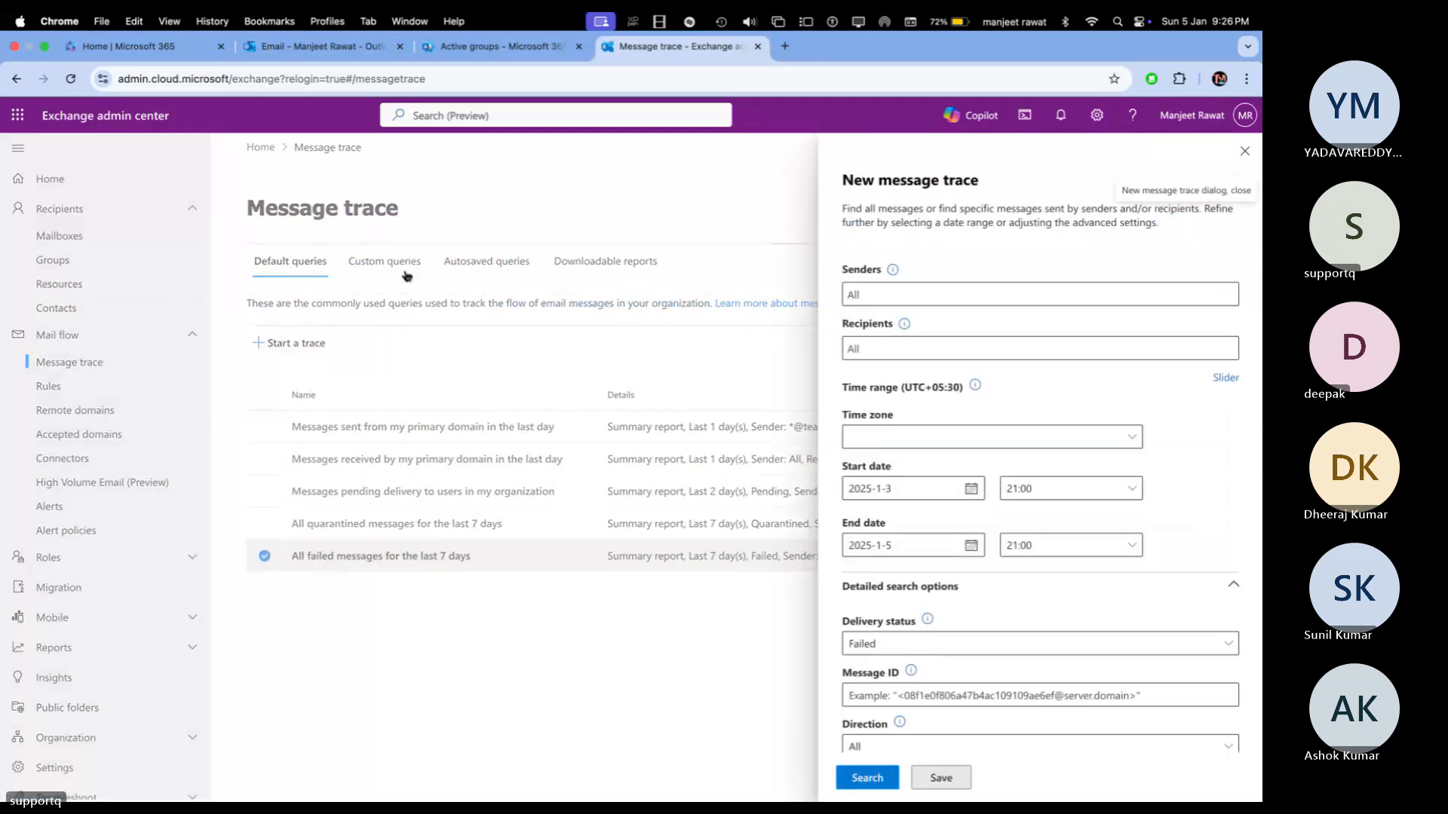
left_click(1245, 151)
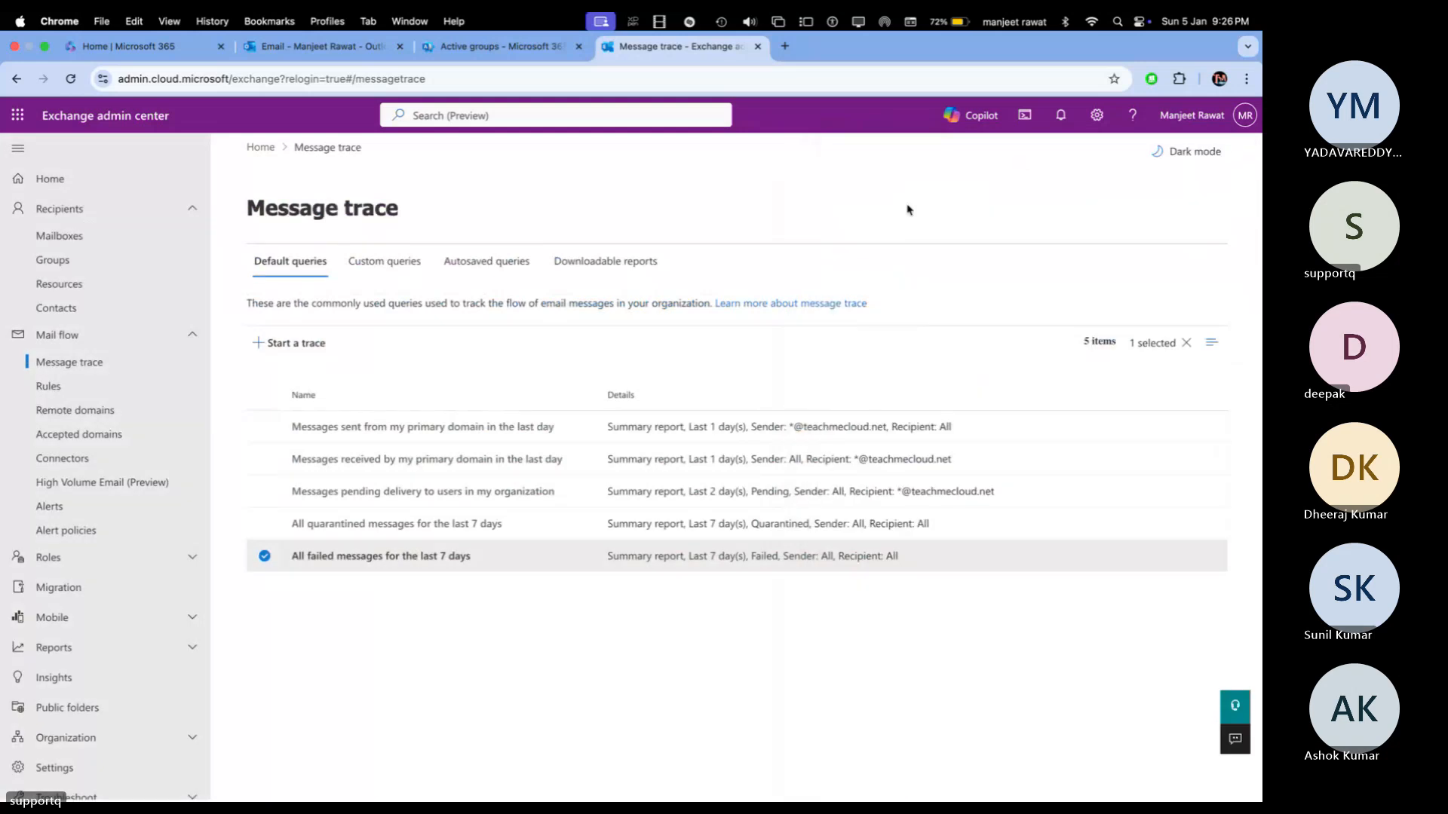
key("ctrl+Right")
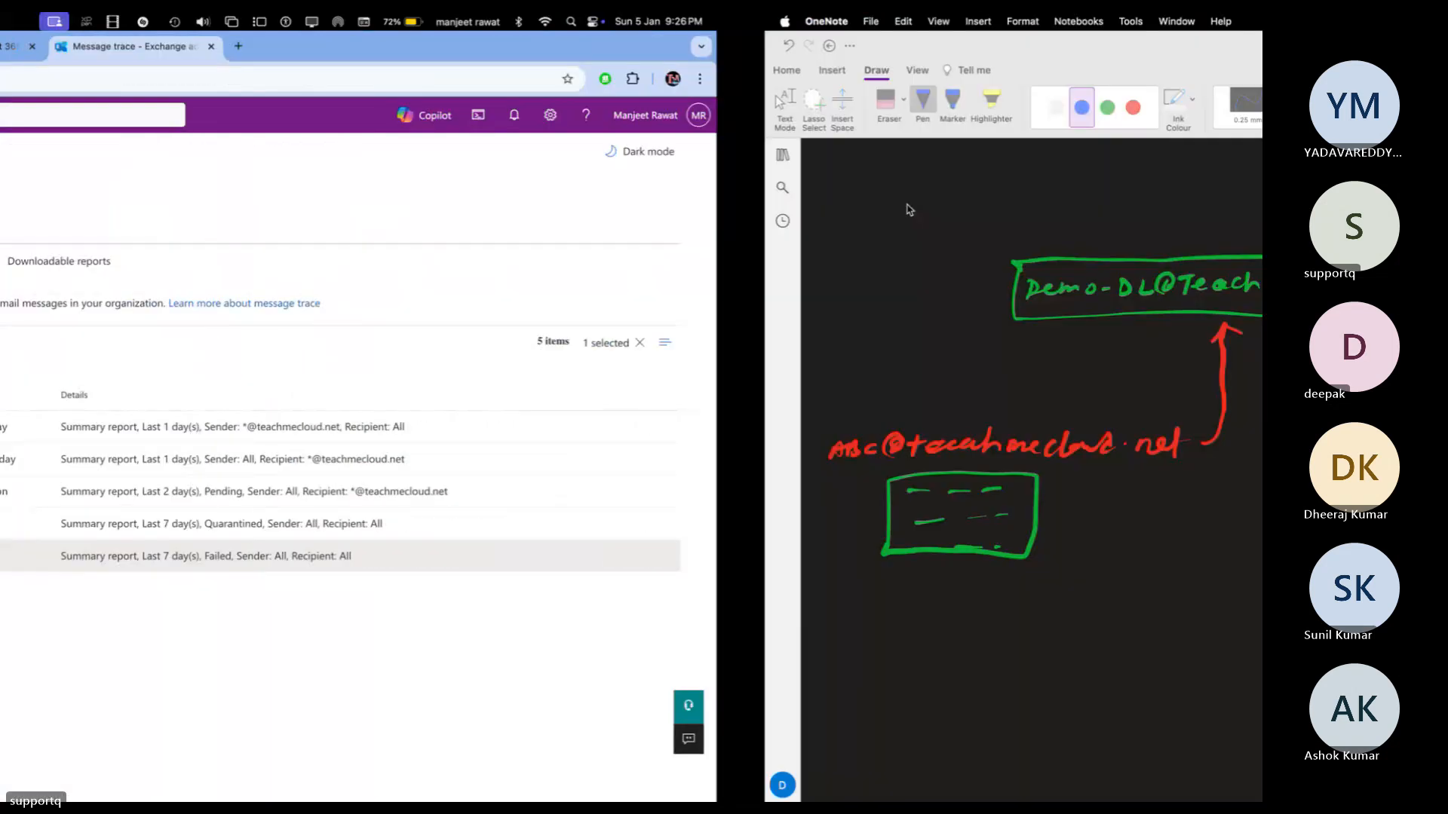
key("ctrl+Right")
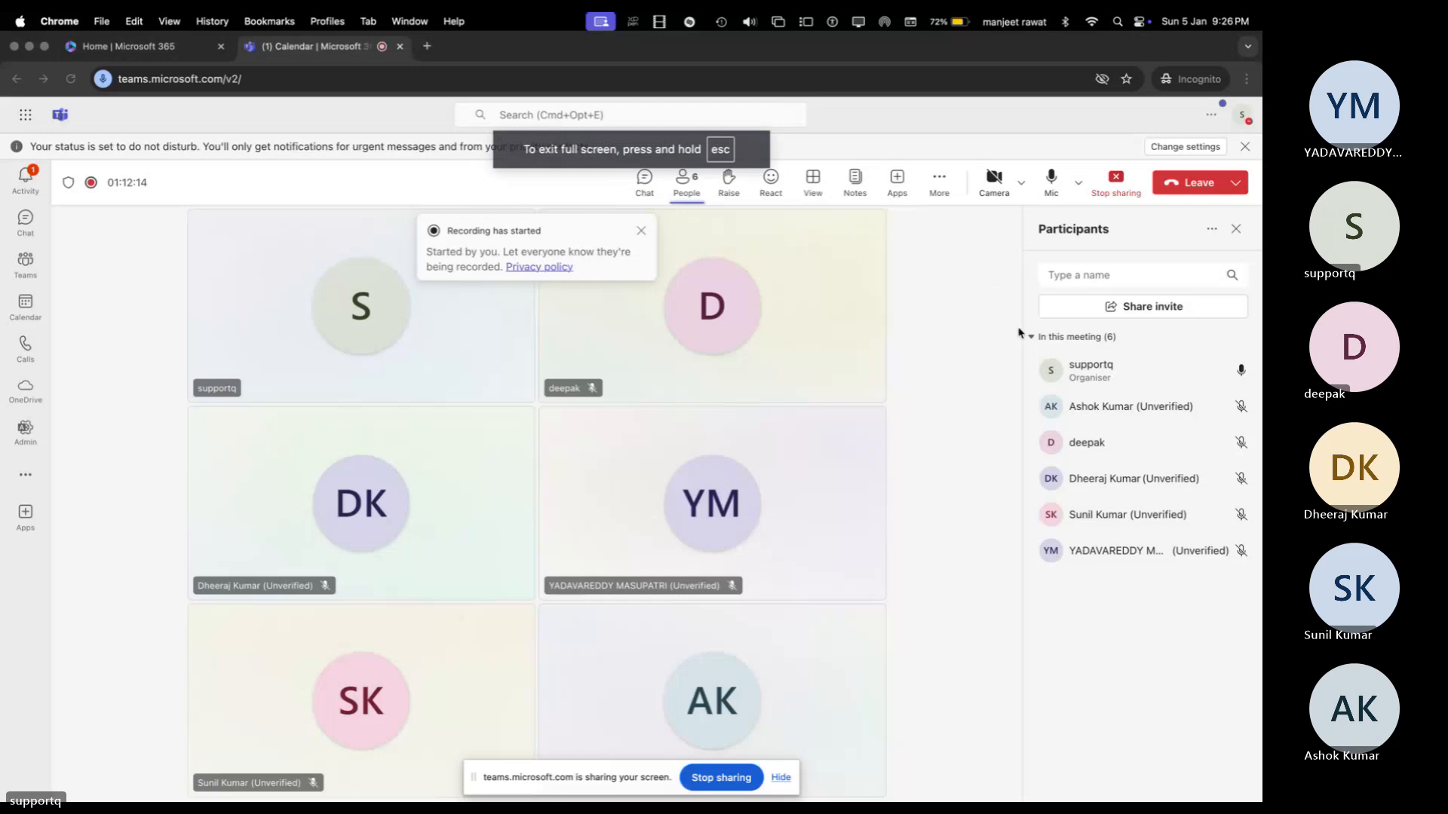
key("ctrl+Left")
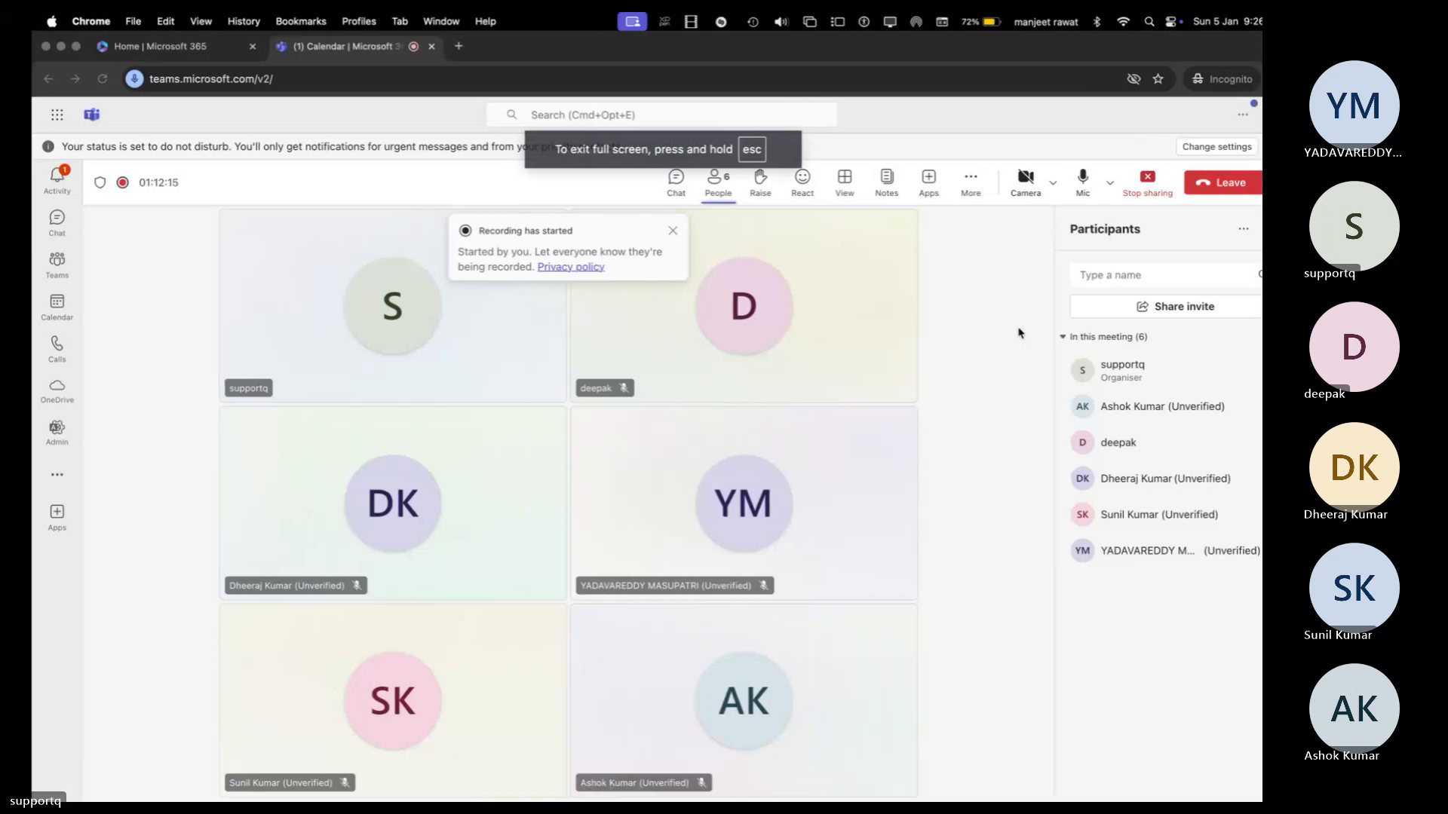
key("ctrl+Left")
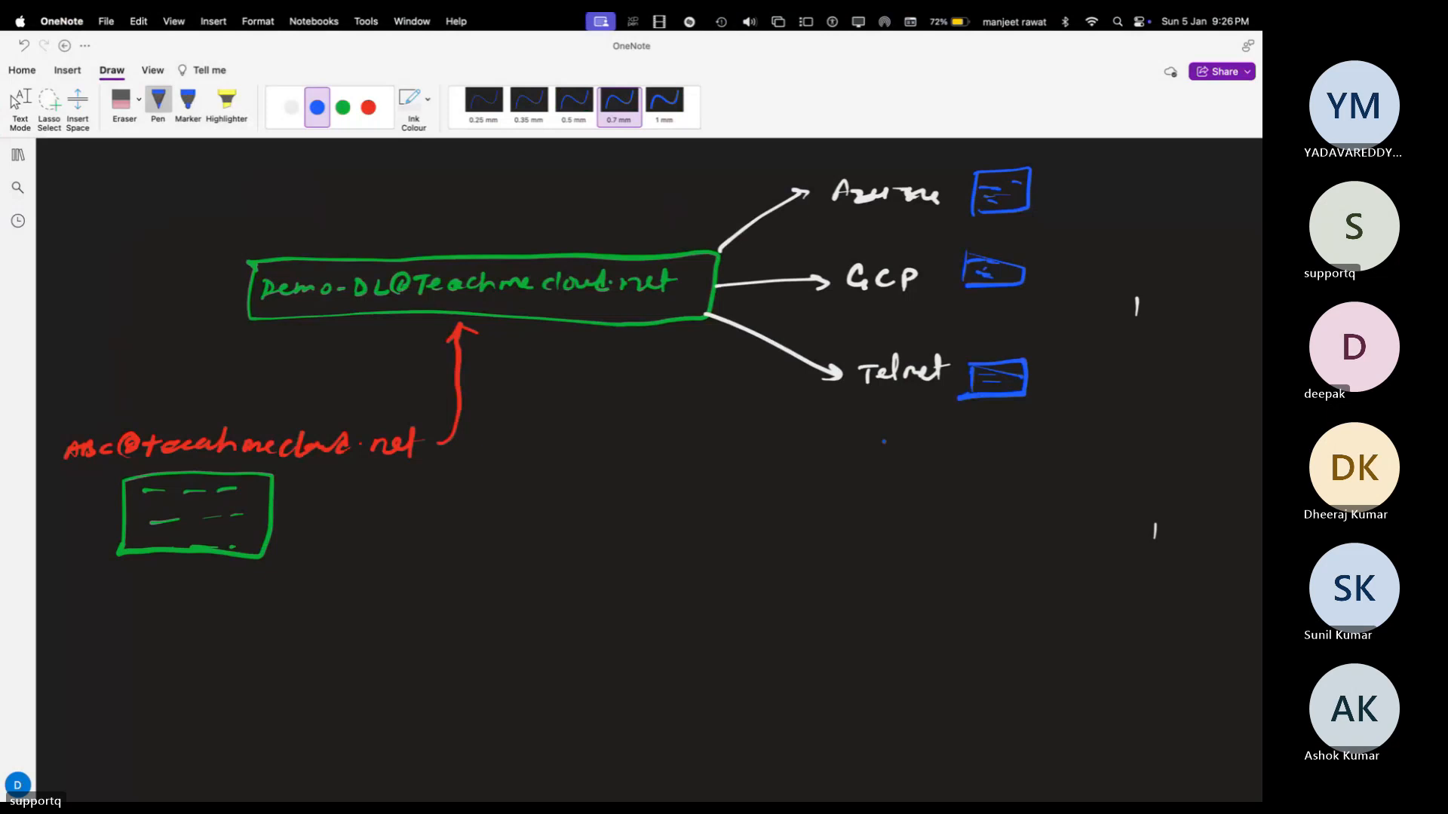
scroll(649, 468, "left", 1)
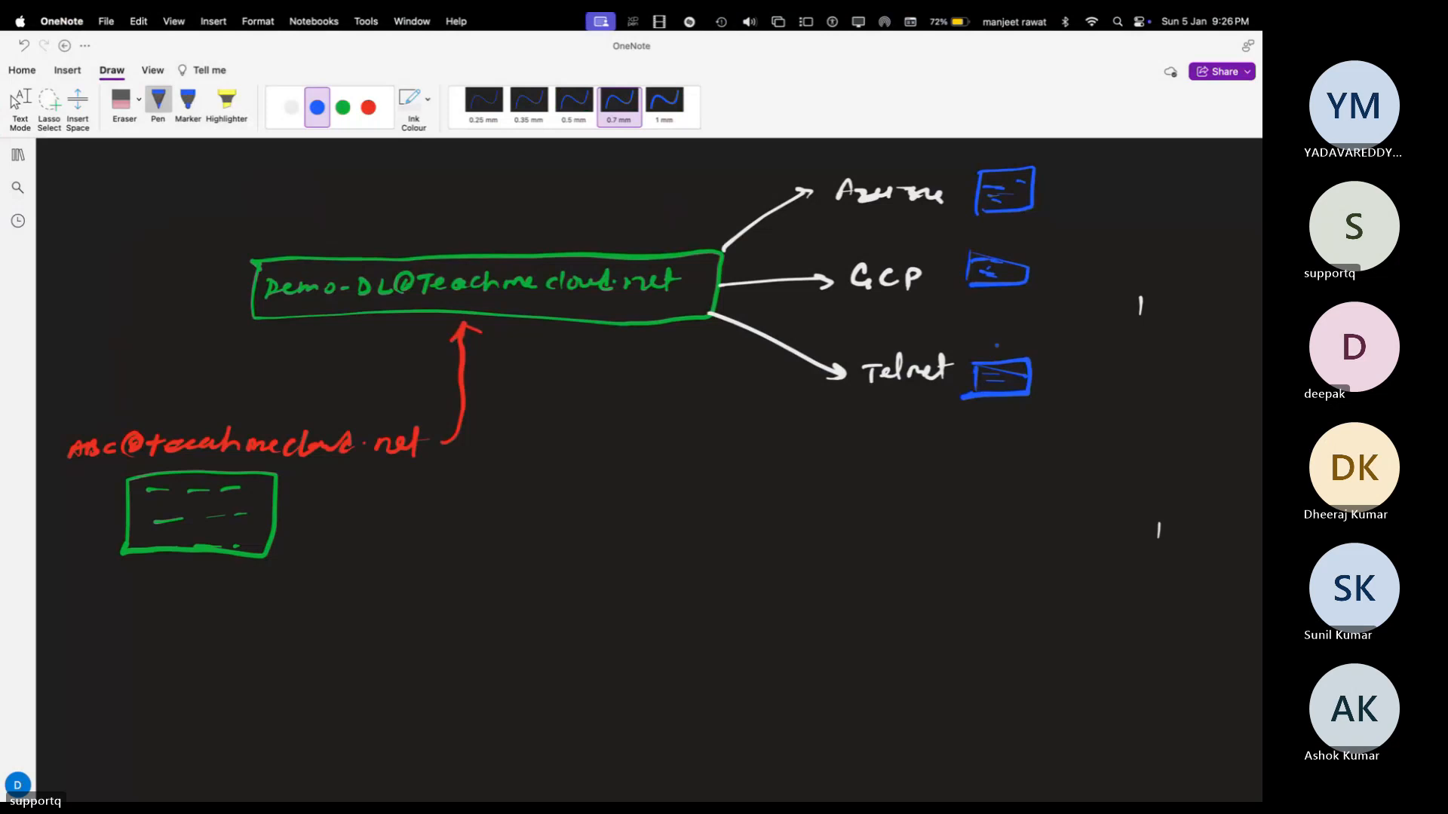
key("ctrl+Left")
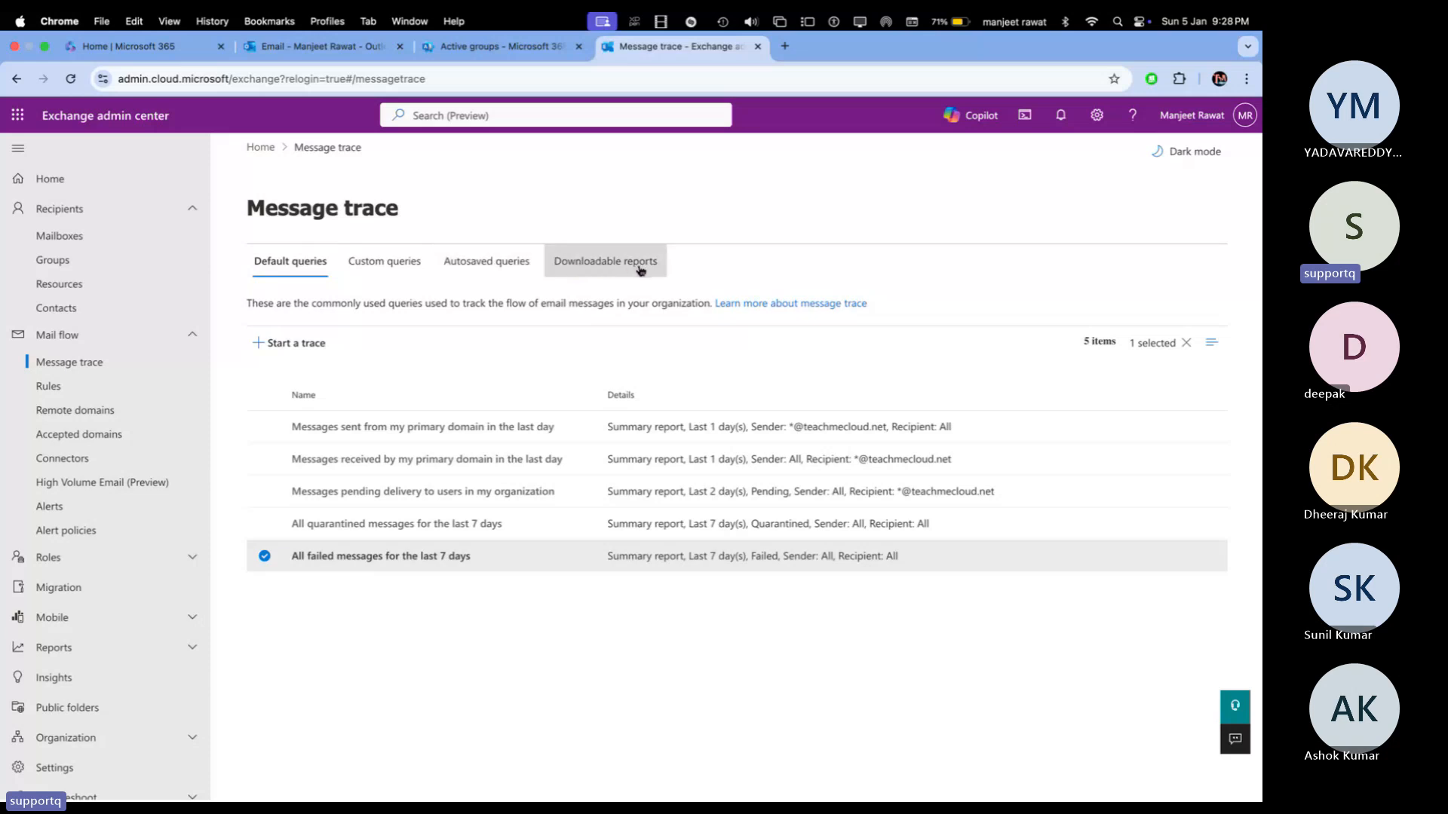
Step: Switch between the Custom and Default queries tabs, ending on the empty Autosaved queries tab
left_click(389, 270)
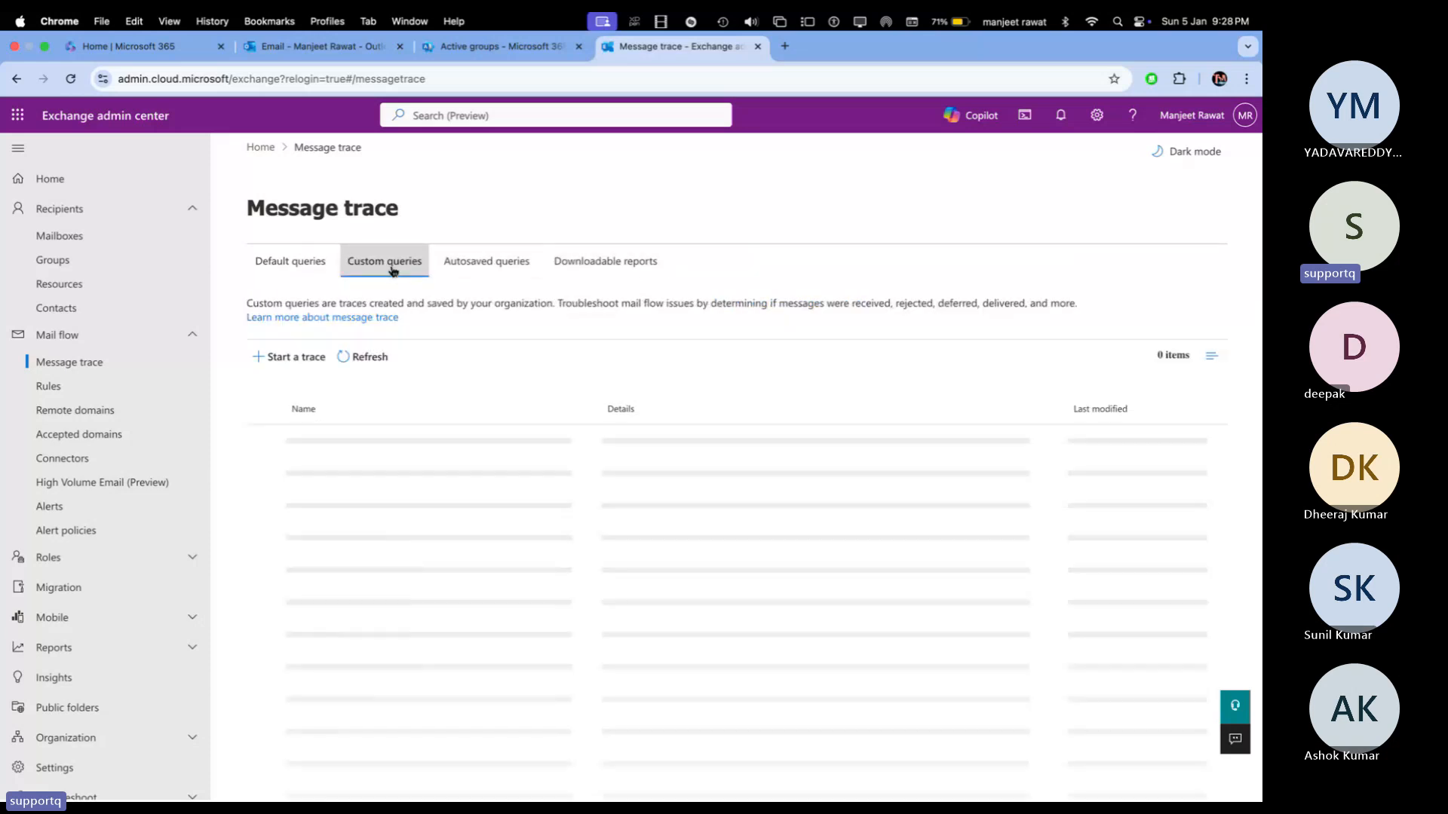
left_click(299, 268)
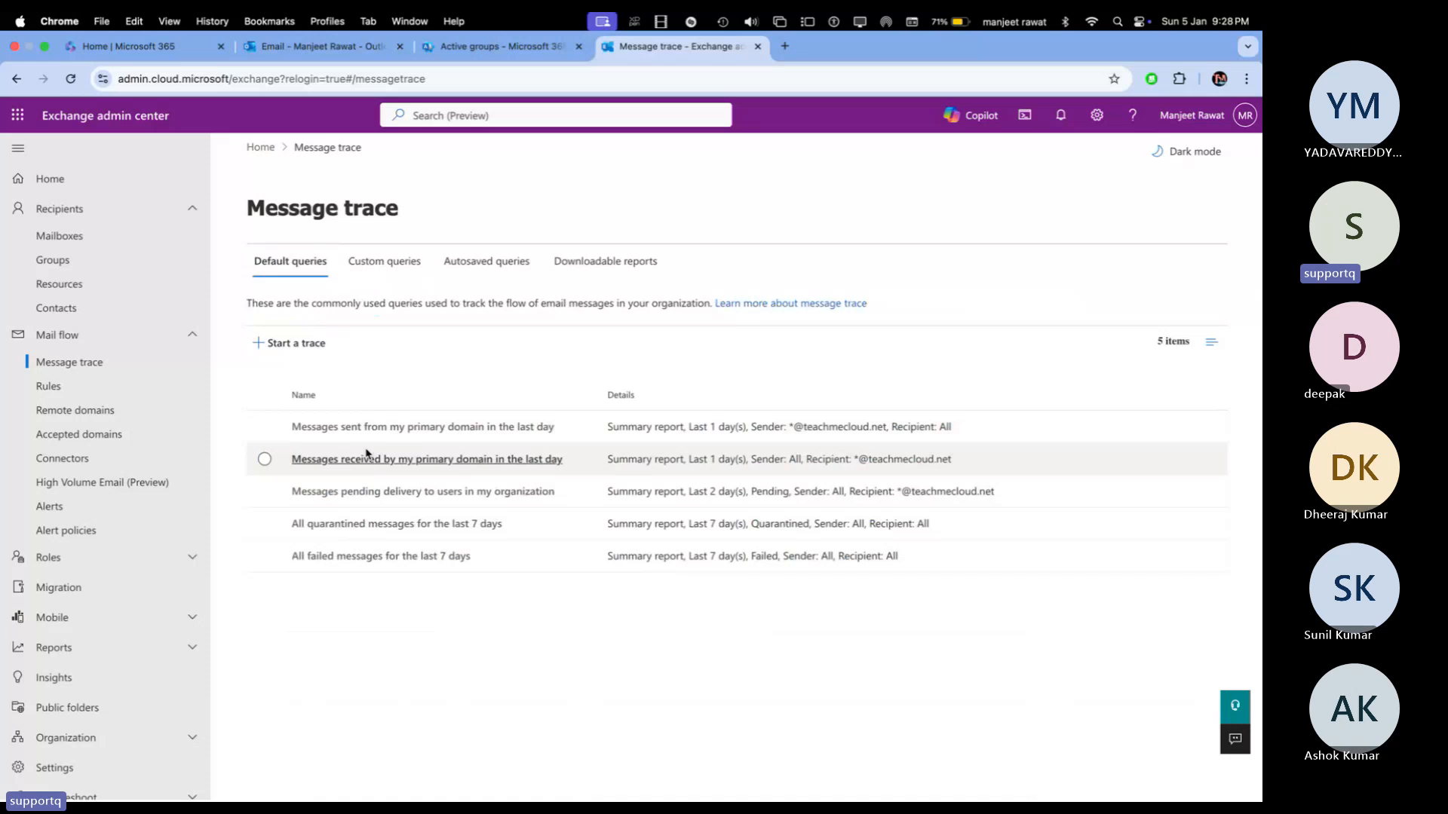
left_click(391, 264)
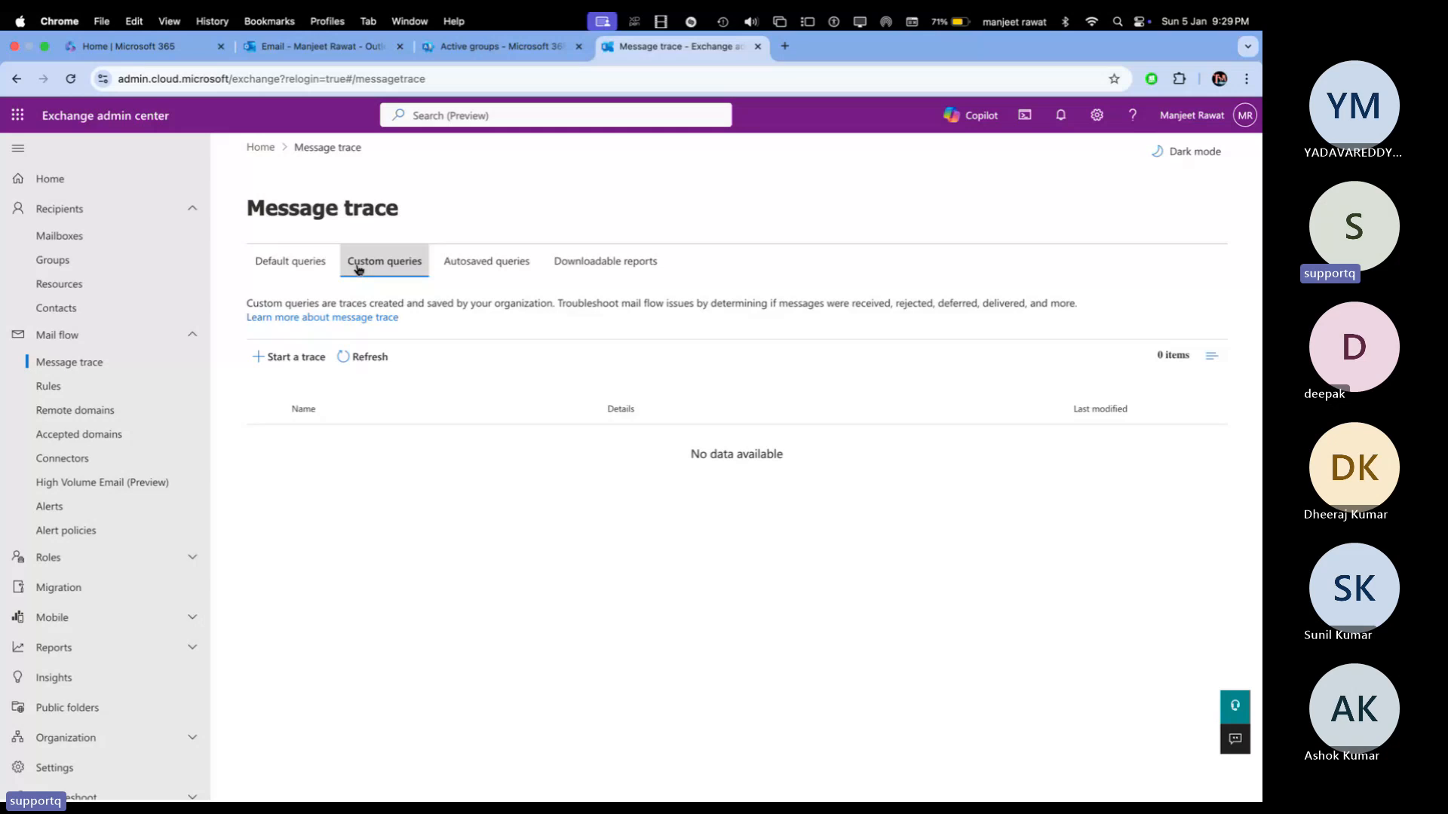
left_click(512, 270)
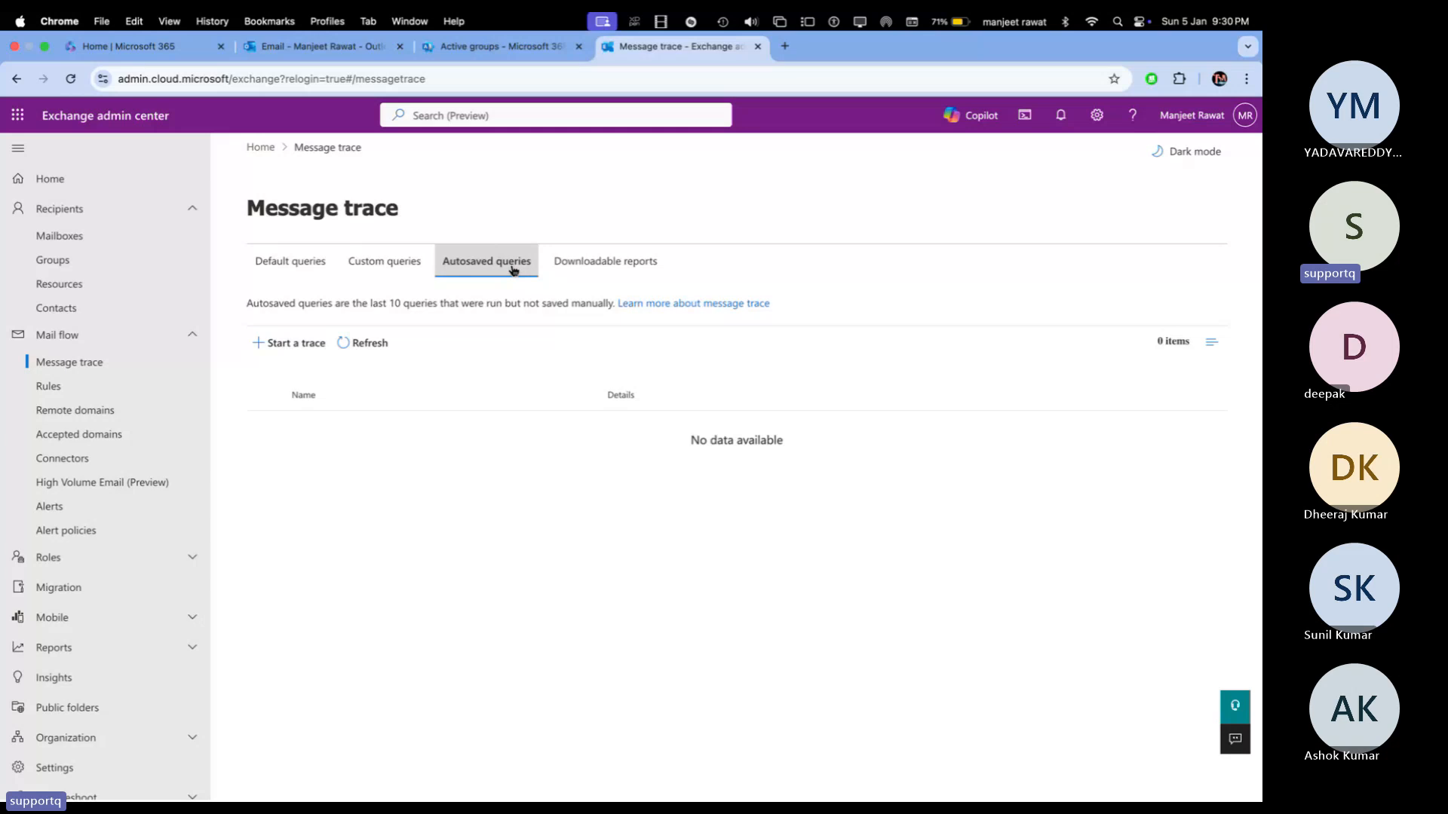
Step: Show the Downloadable reports tab with the completed enhanced summary report from 1/2/2025
left_click(623, 270)
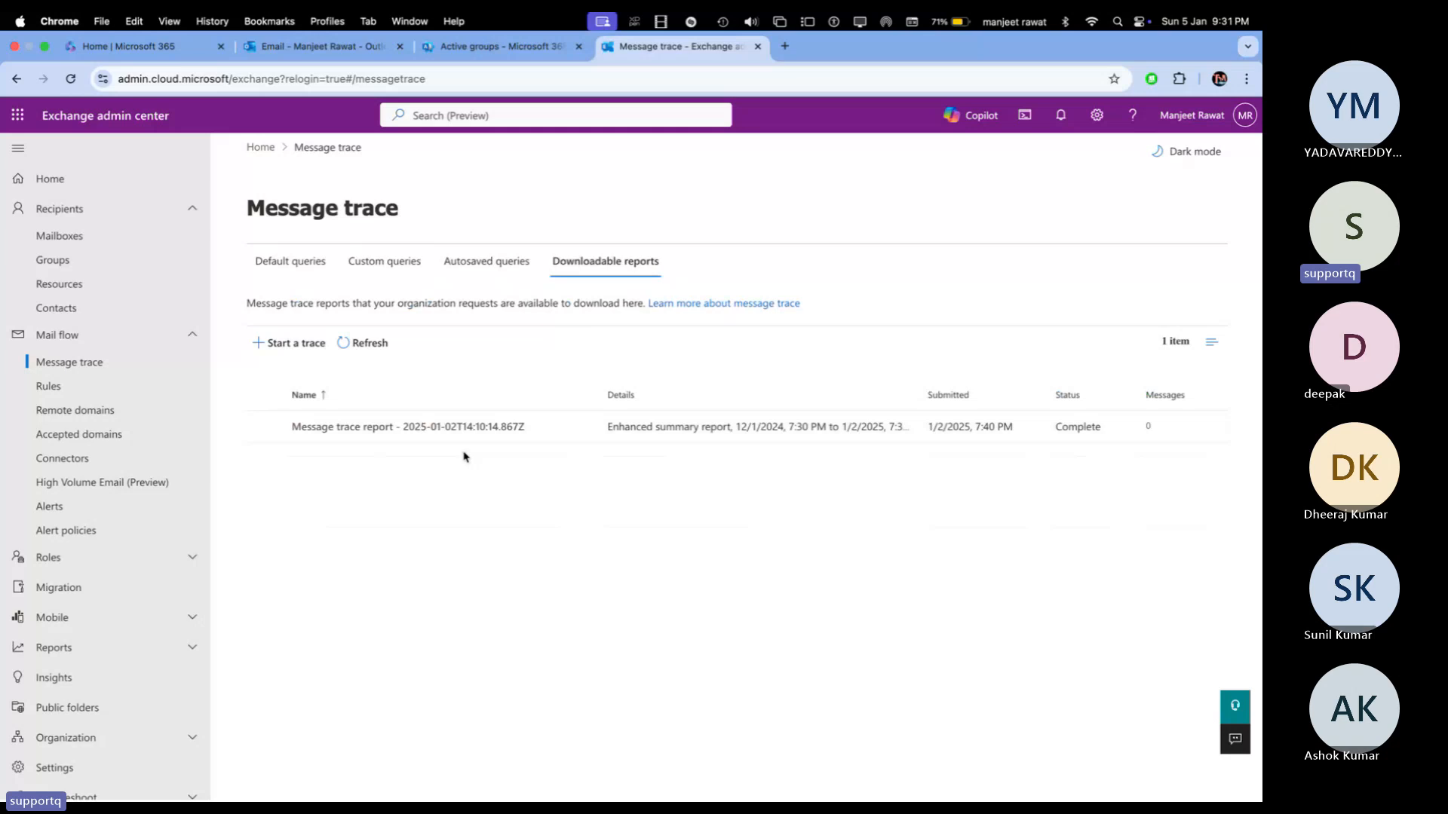
left_click(460, 428)
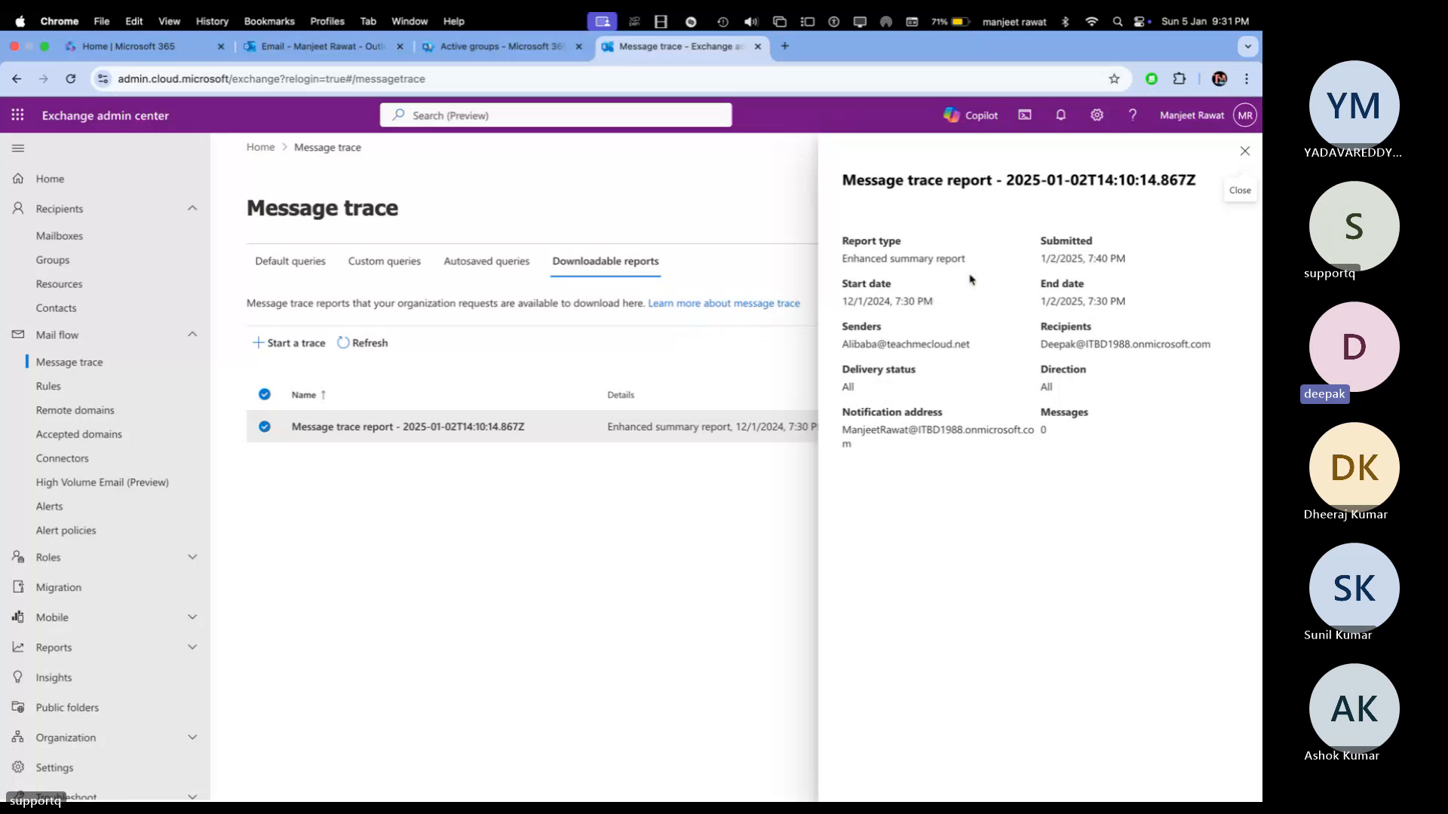
left_click(1245, 152)
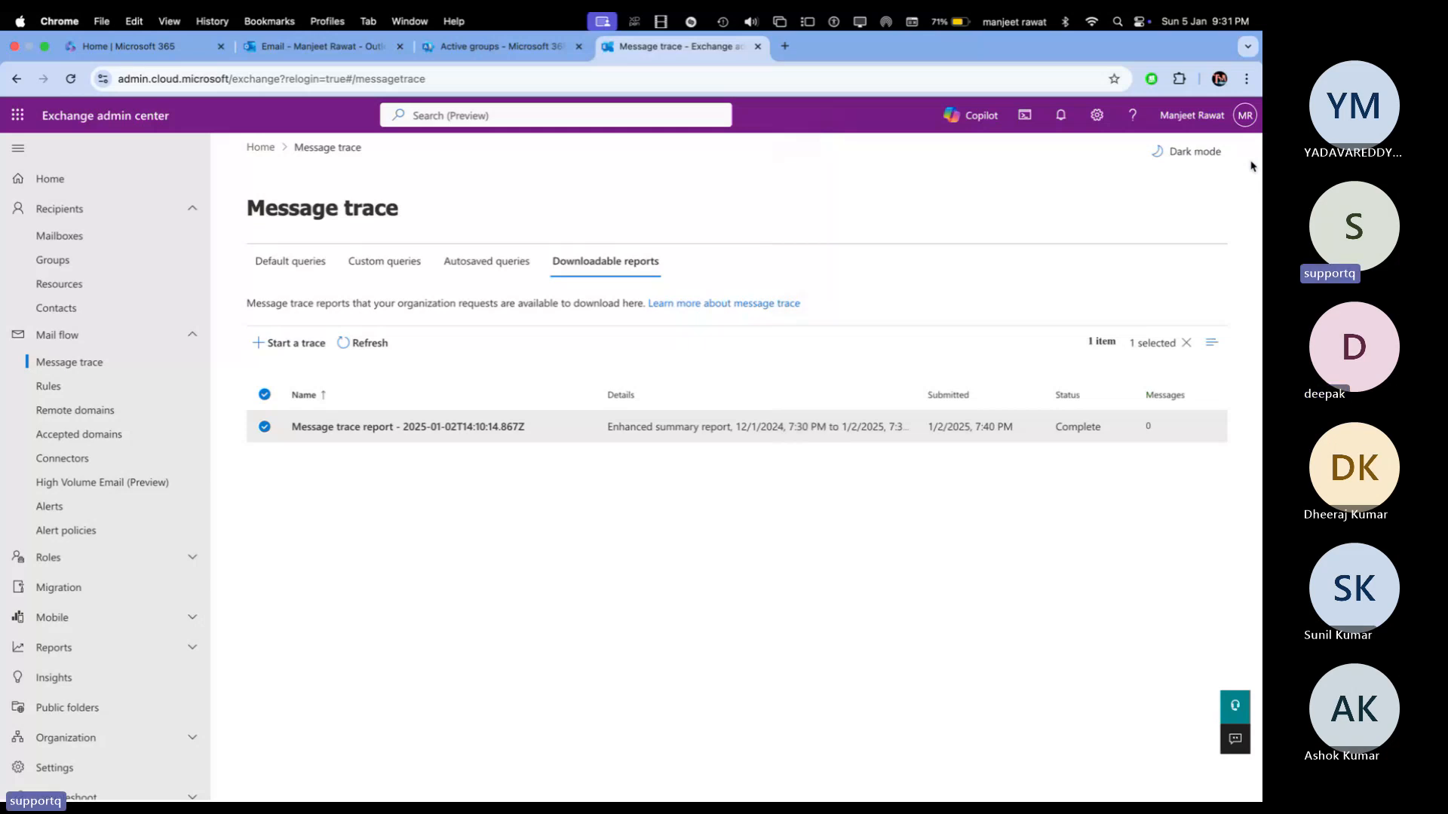
Step: Return to the Default queries tab listing the five preset summary-report queries
left_click(299, 278)
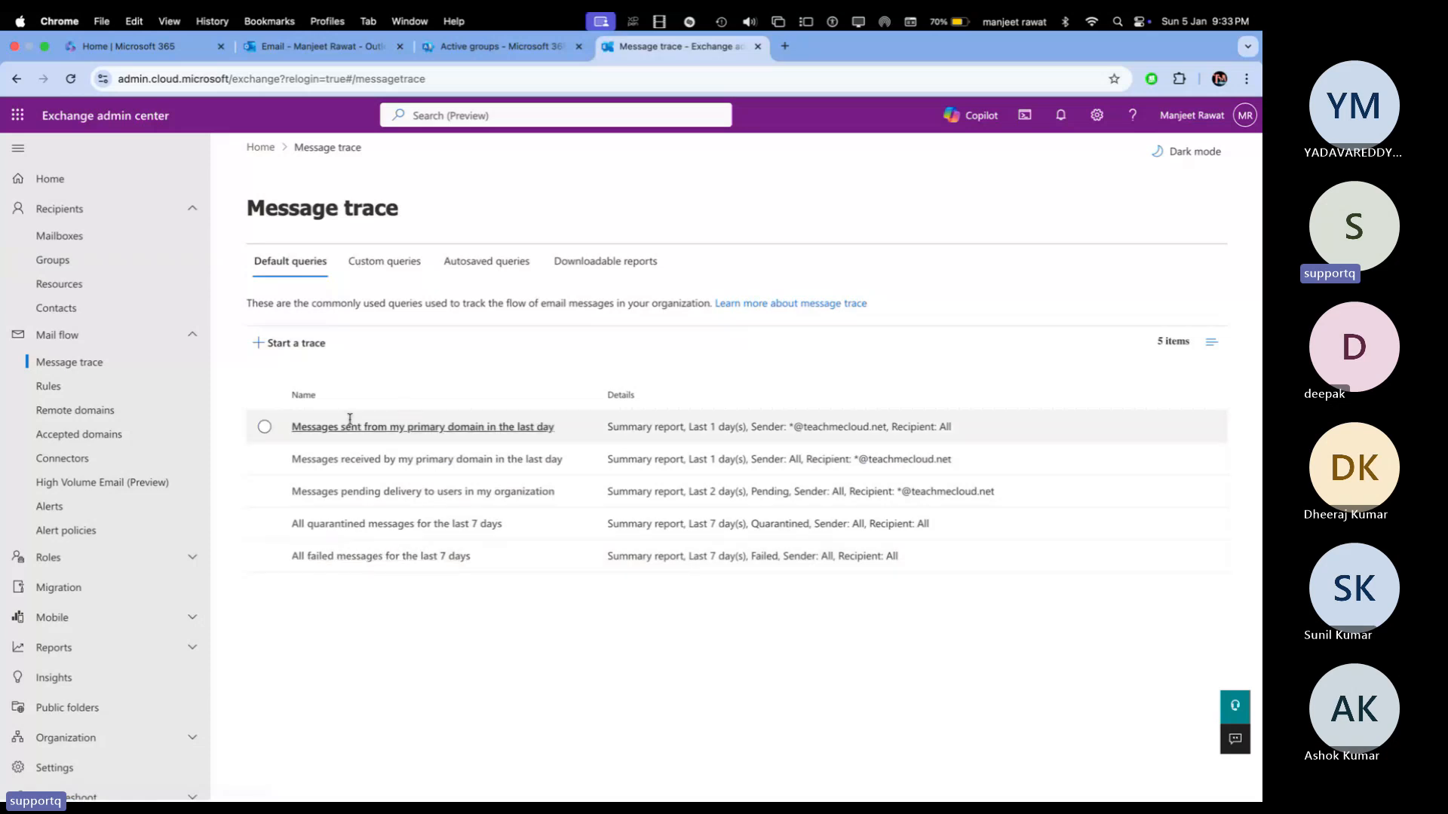
Step: Start a new trace from the primary-domain sent-messages query and scroll the time zone list toward India Standard Time
left_click(265, 427)
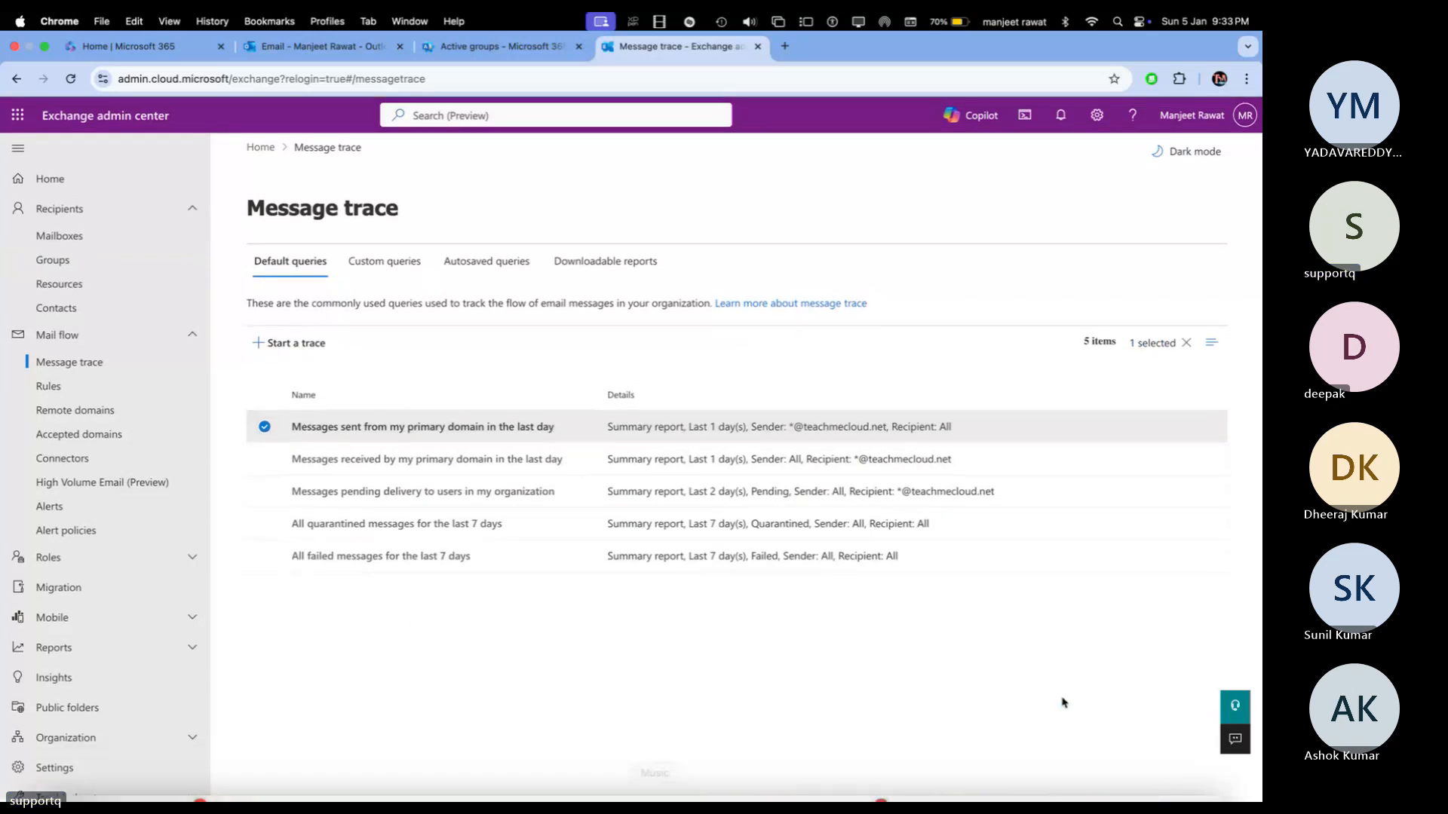
left_click(414, 429)
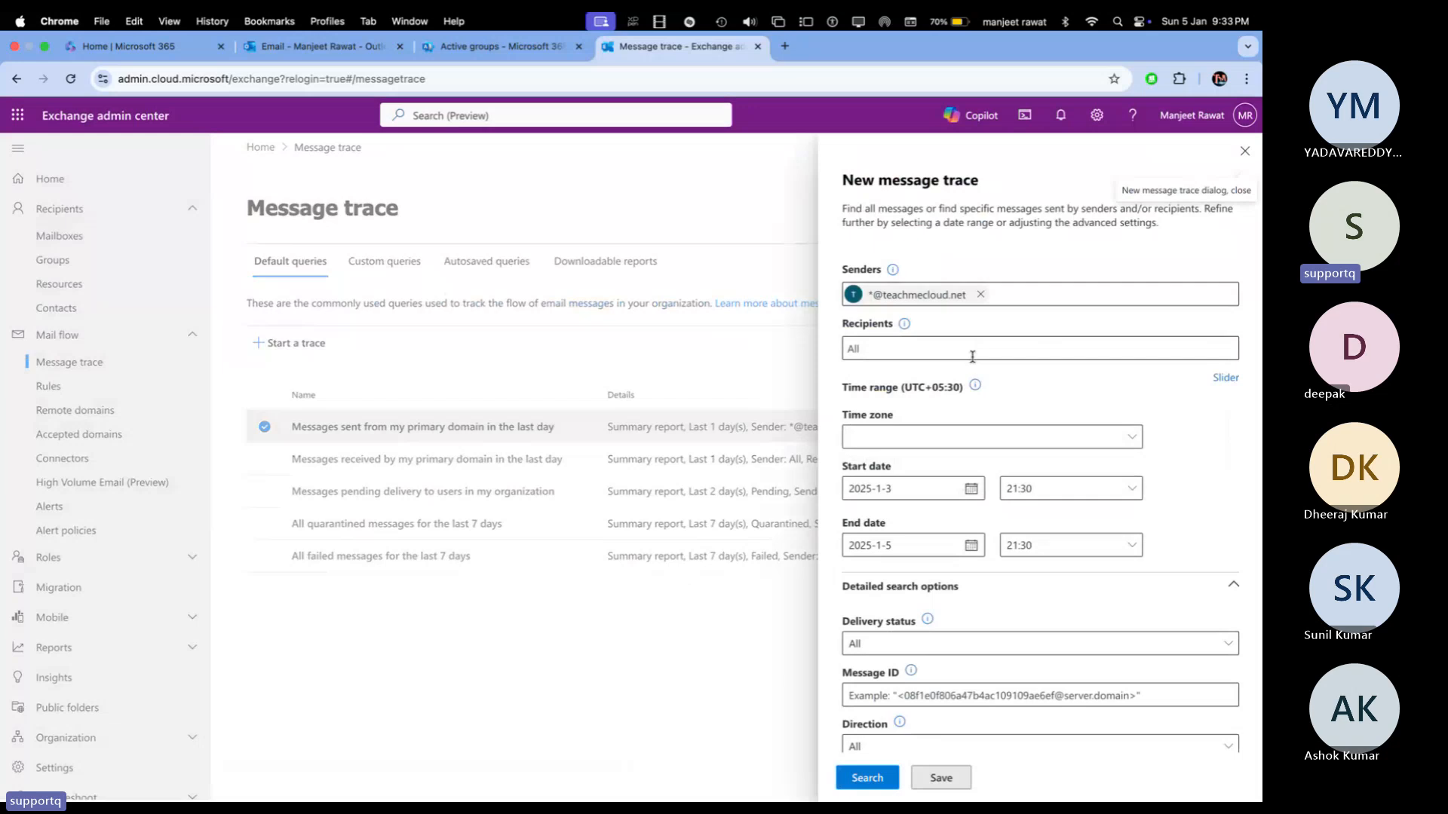
left_click(996, 444)
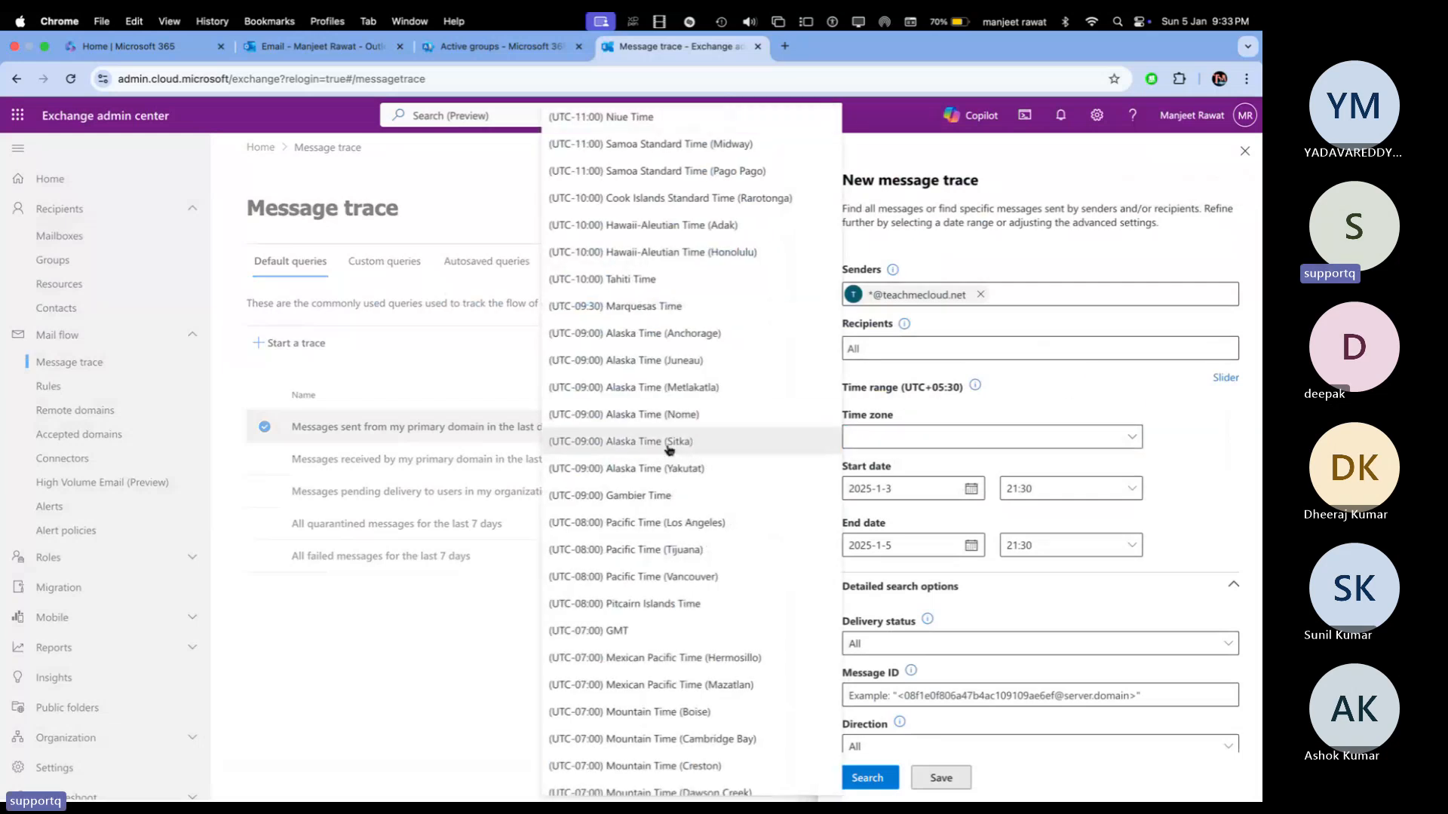
scroll(666, 450, "down", 6)
scroll(667, 450, "down", 15)
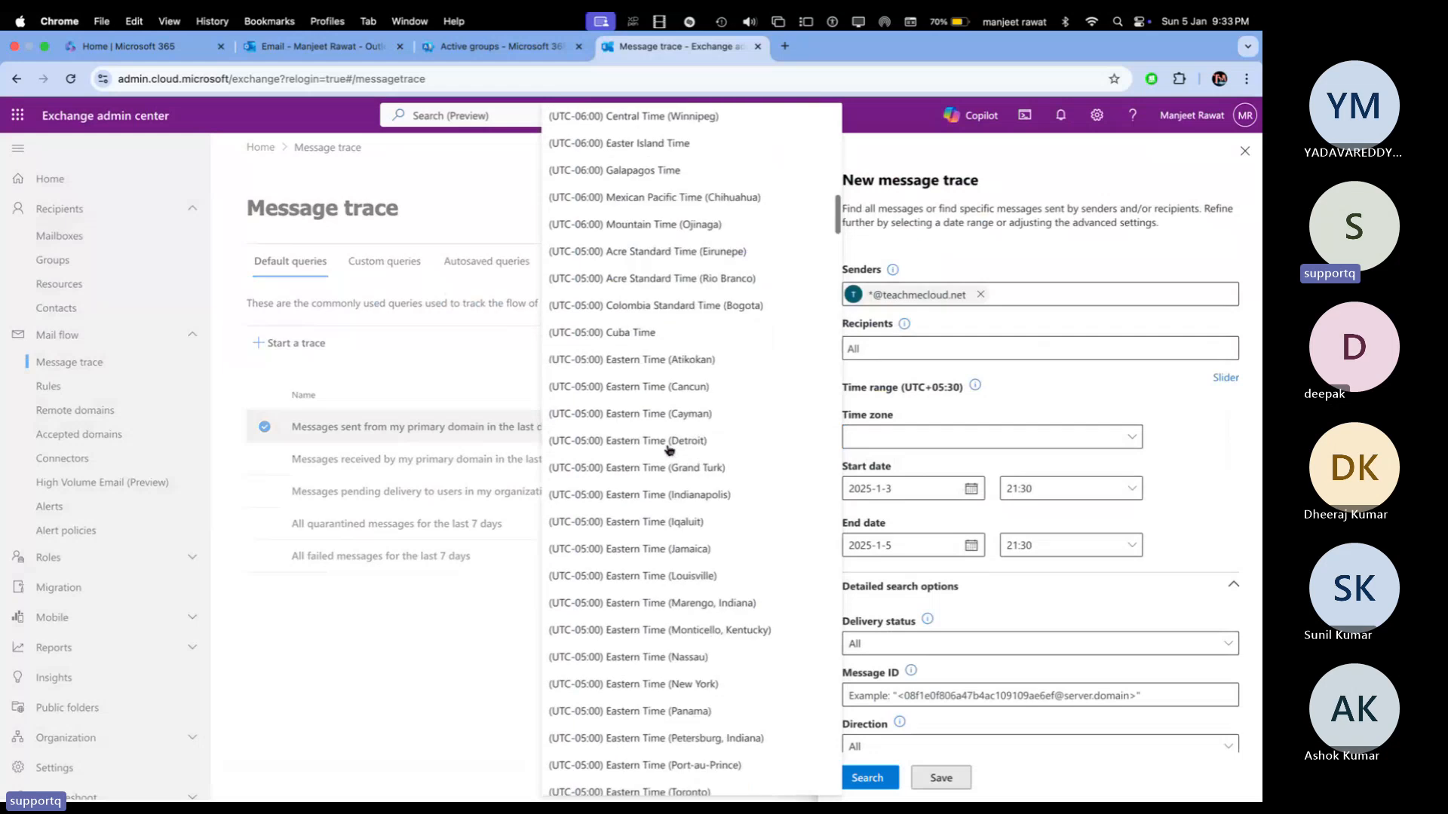
scroll(666, 450, "down", 12)
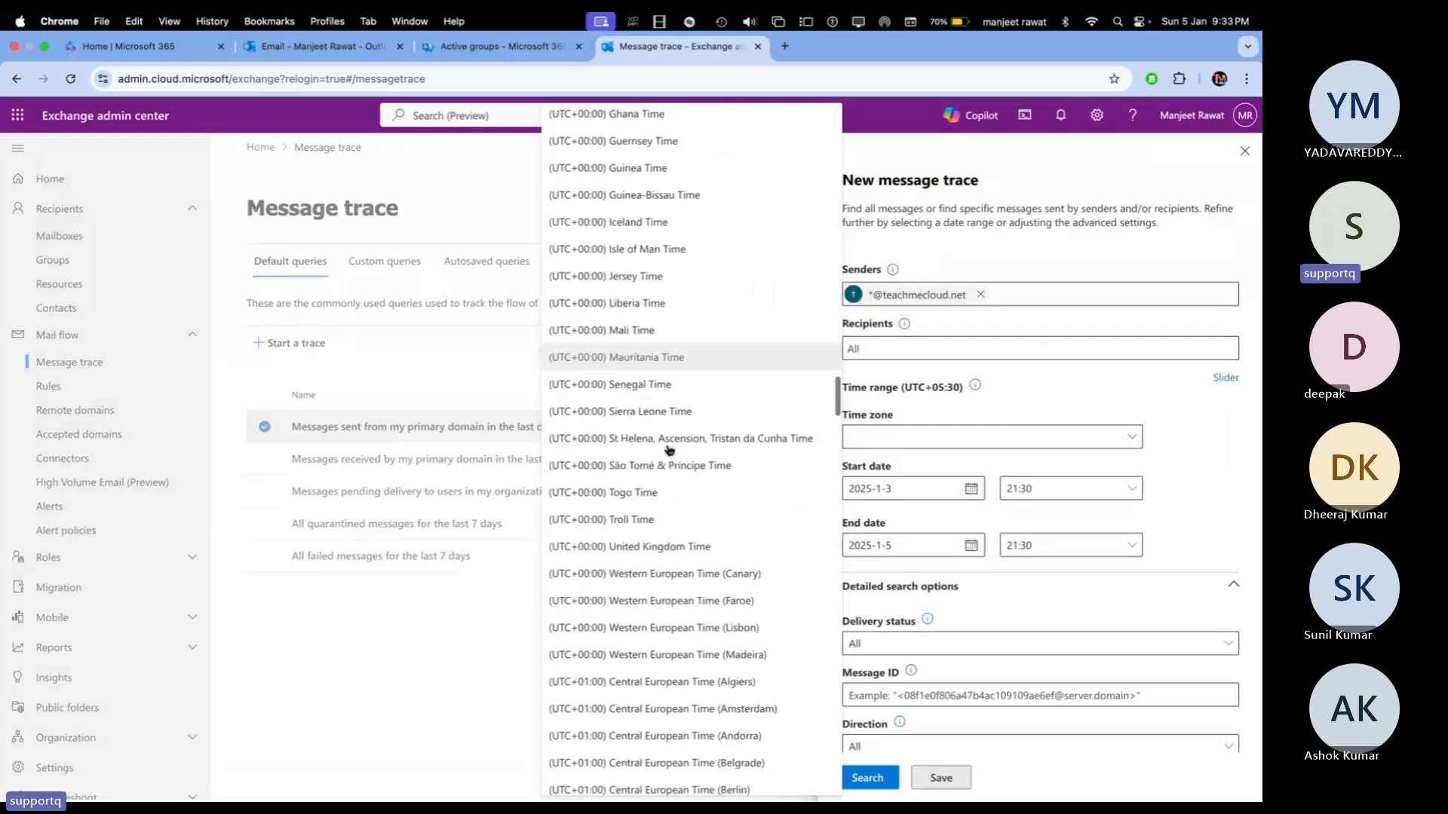
scroll(668, 450, "down", 10)
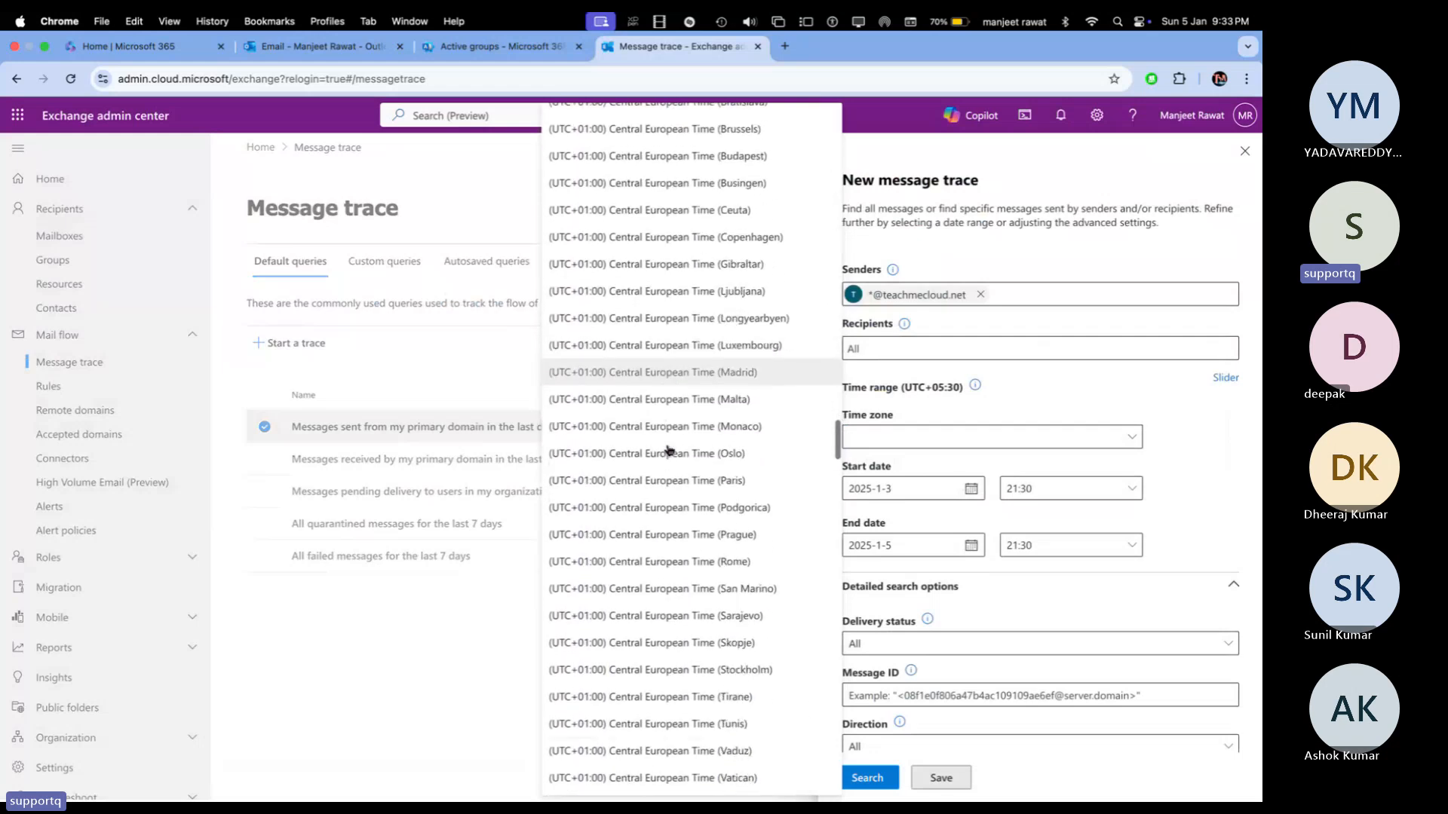
scroll(668, 450, "down", 12)
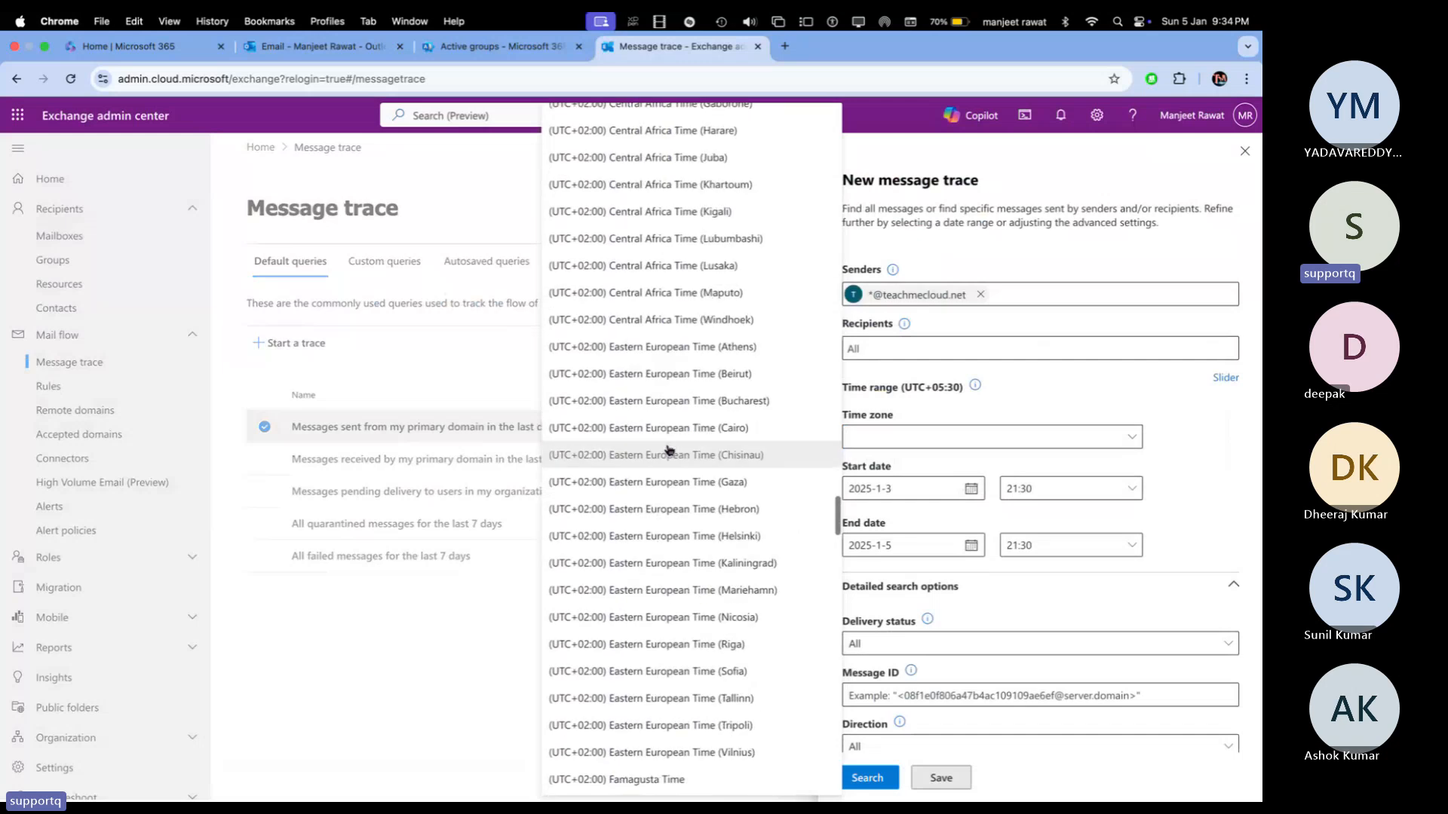
scroll(669, 450, "down", 10)
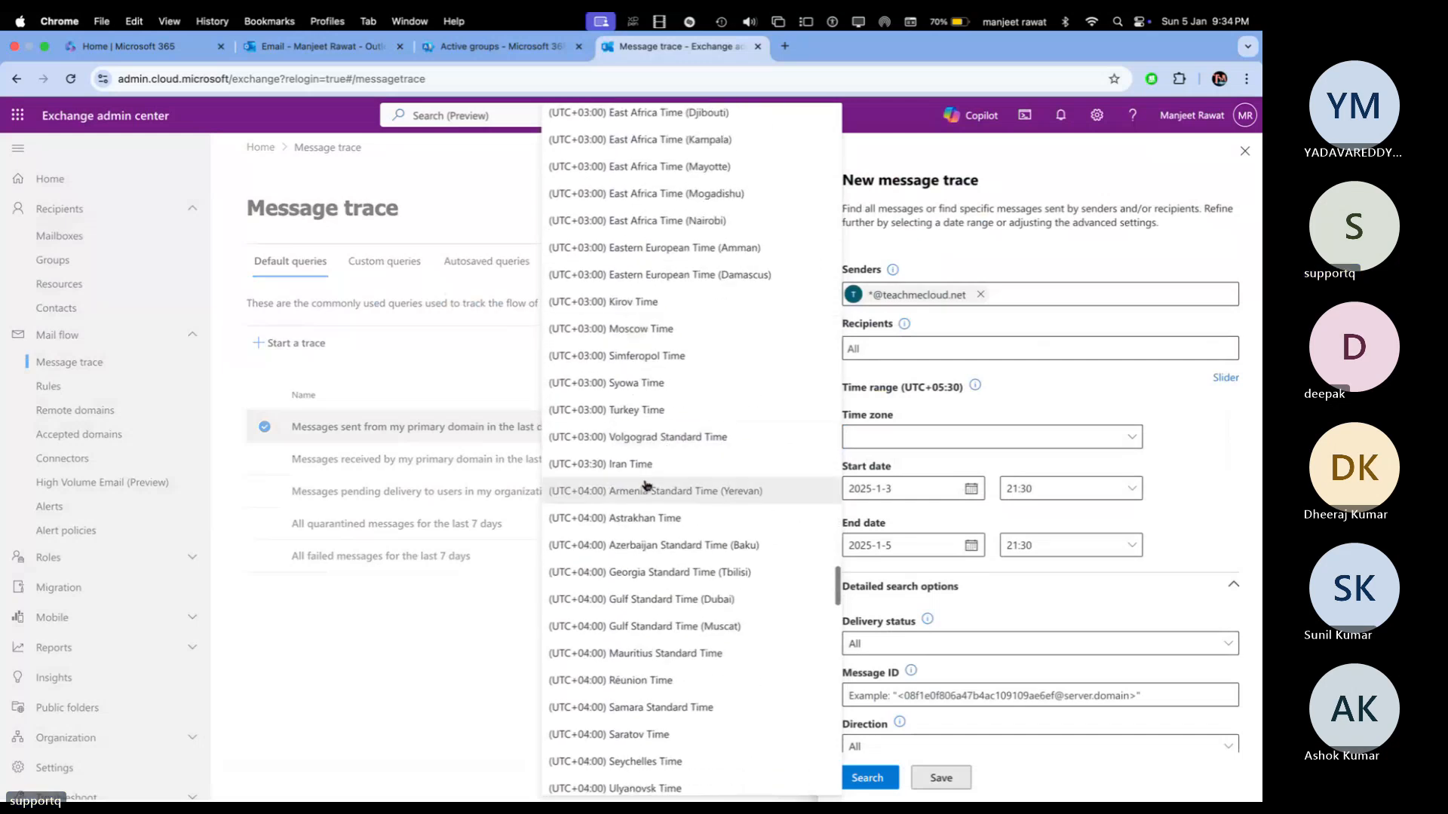
scroll(640, 668, "down", 5)
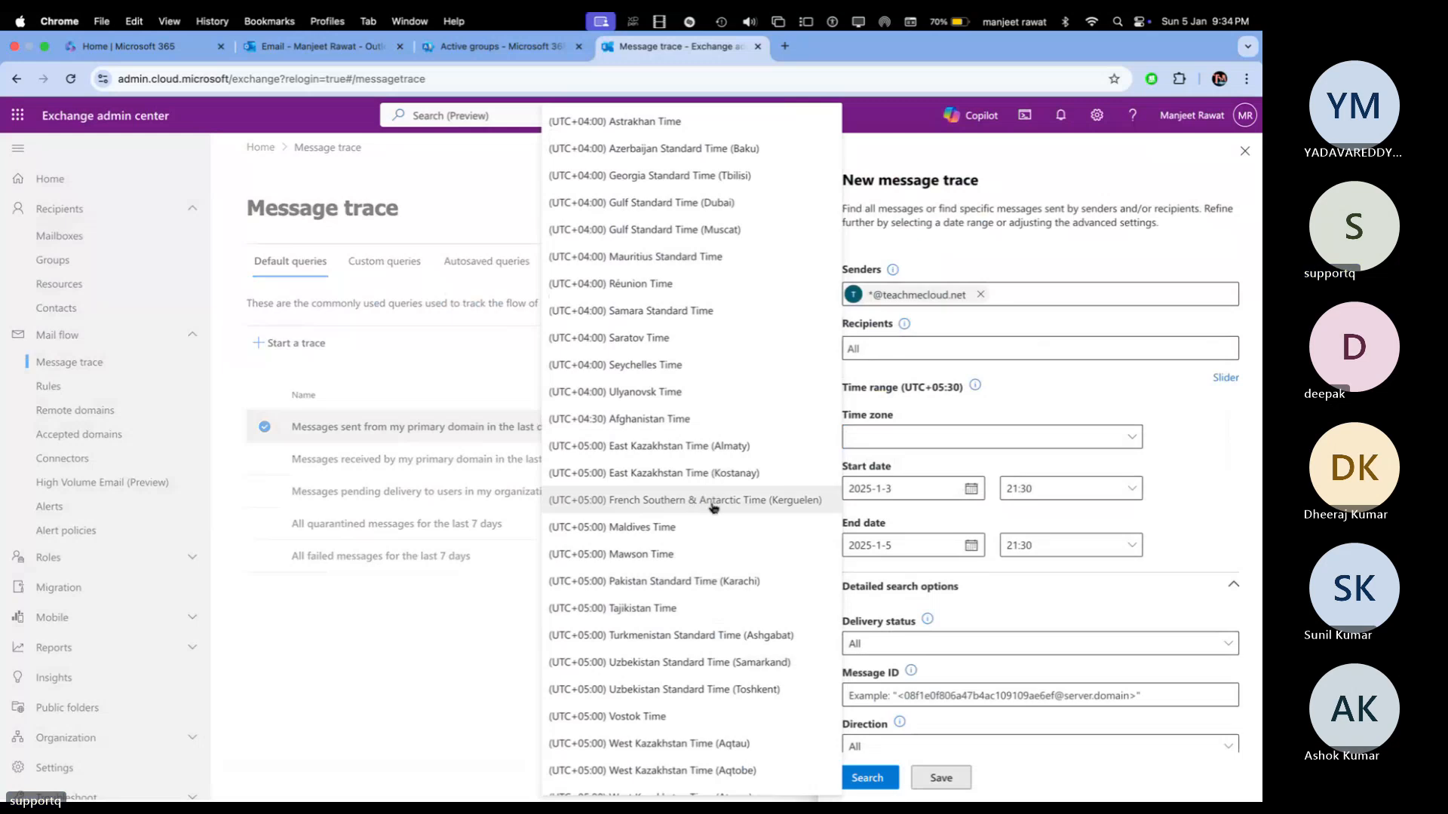
scroll(664, 678, "down", 5)
scroll(667, 679, "down", 5)
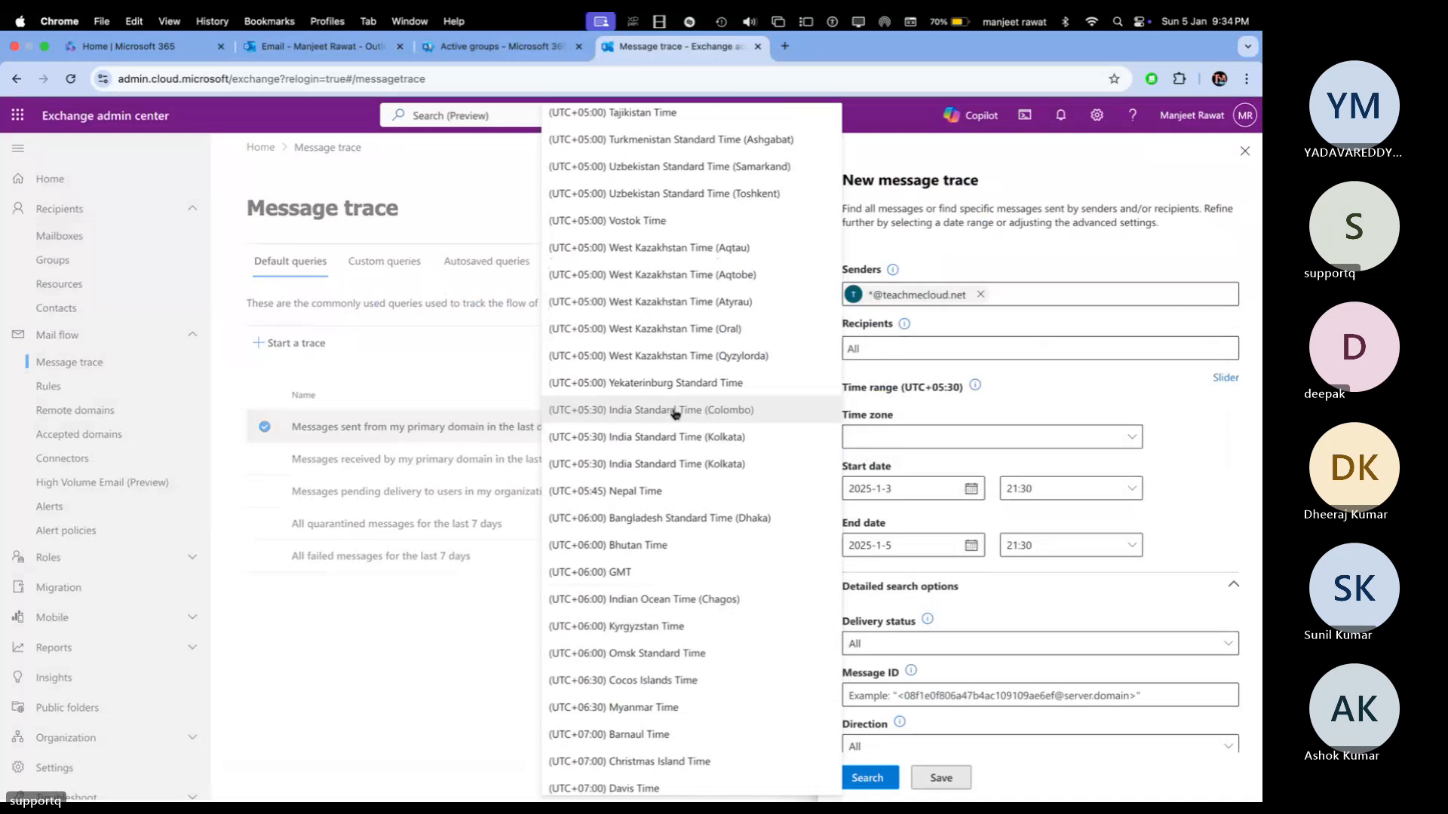
Step: Set the trace time zone to (UTC+05:30) India Standard Time (Kolkata)
left_click(673, 466)
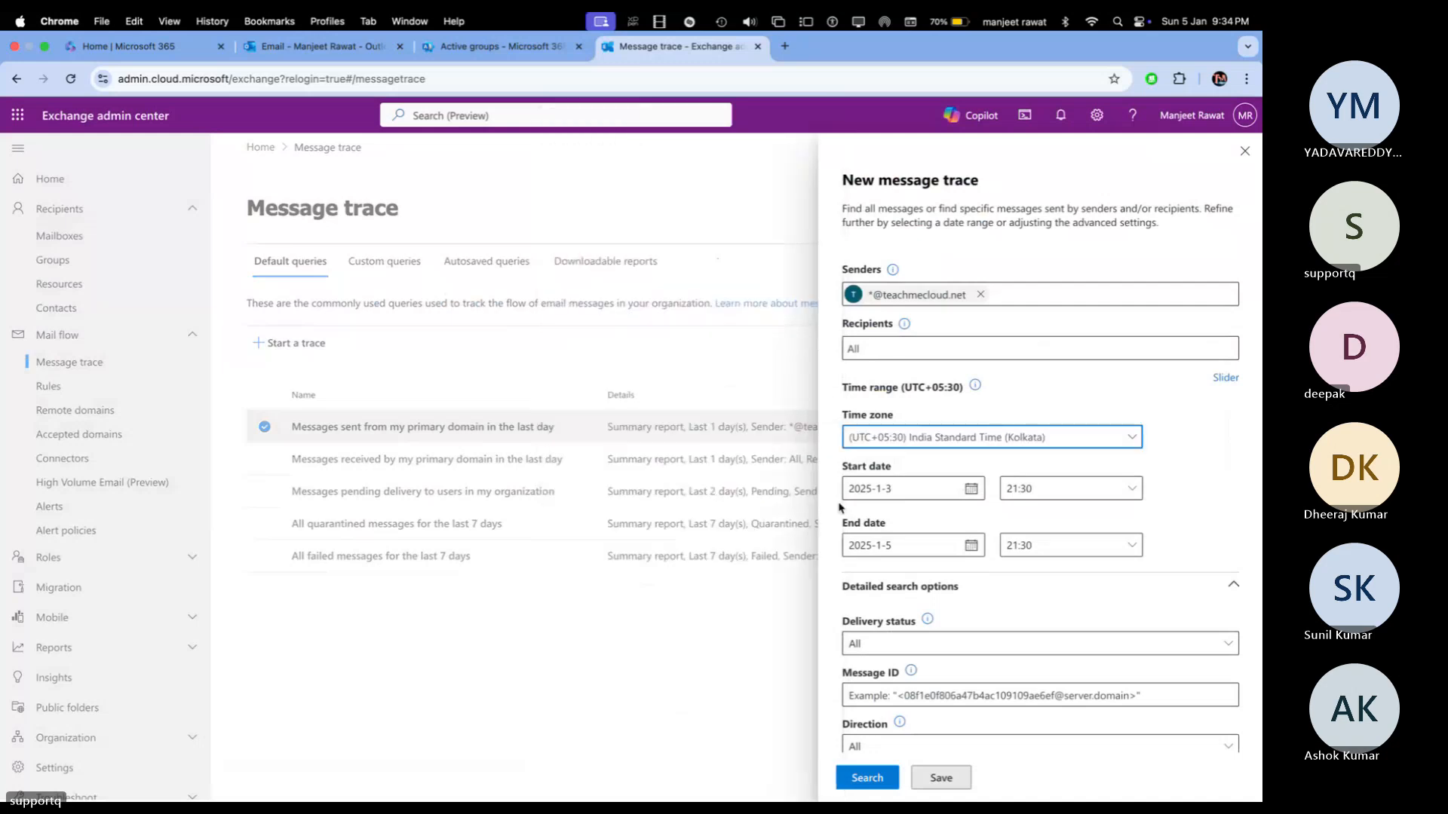
scroll(939, 528, "down", 3)
scroll(942, 521, "down", 1)
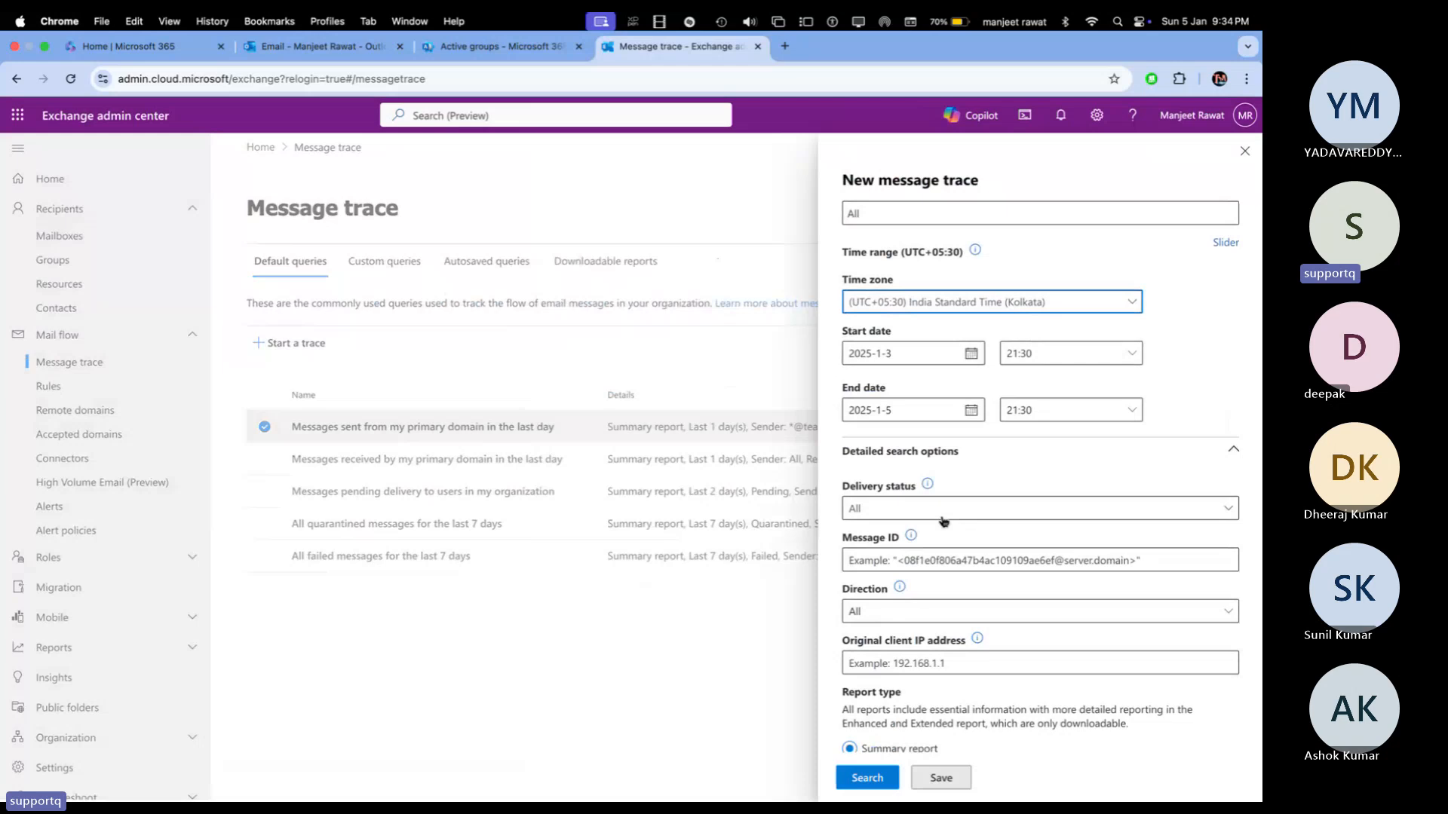
Step: Change the trace start date to 30 December 2024, keeping the 2025-1-5 end date
left_click(971, 353)
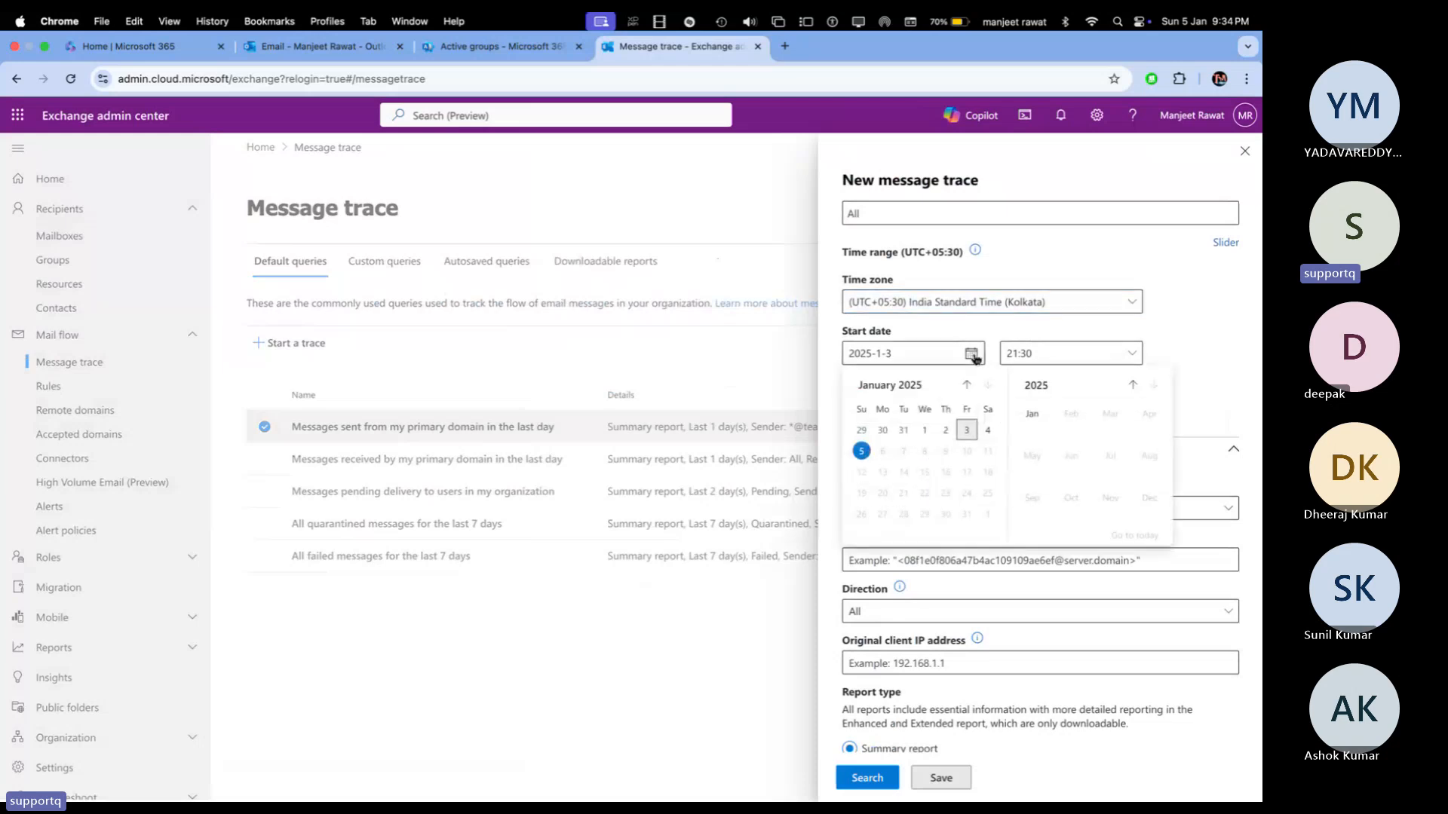
left_click(881, 432)
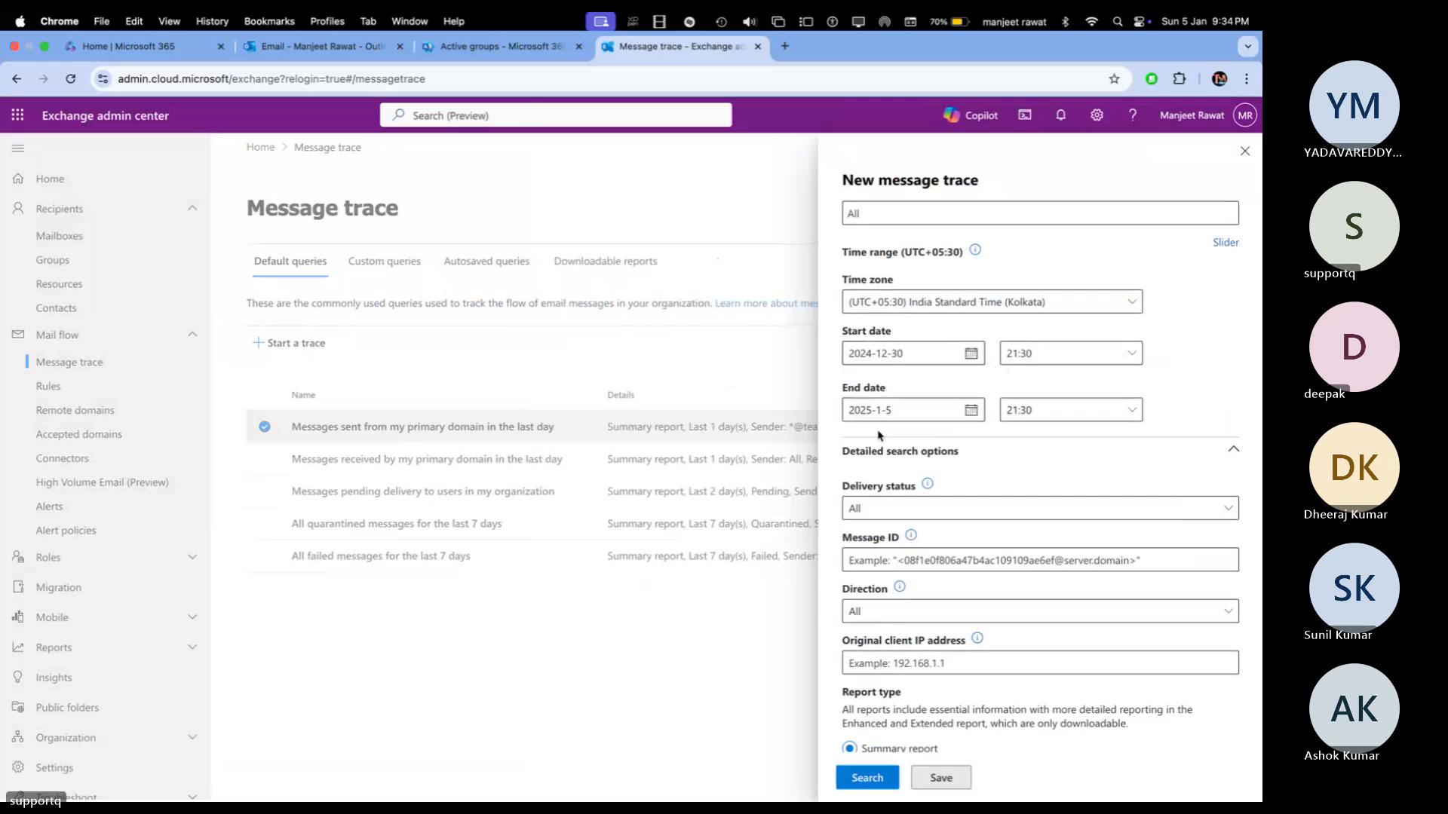
scroll(887, 510, "down", 1)
left_click(899, 489)
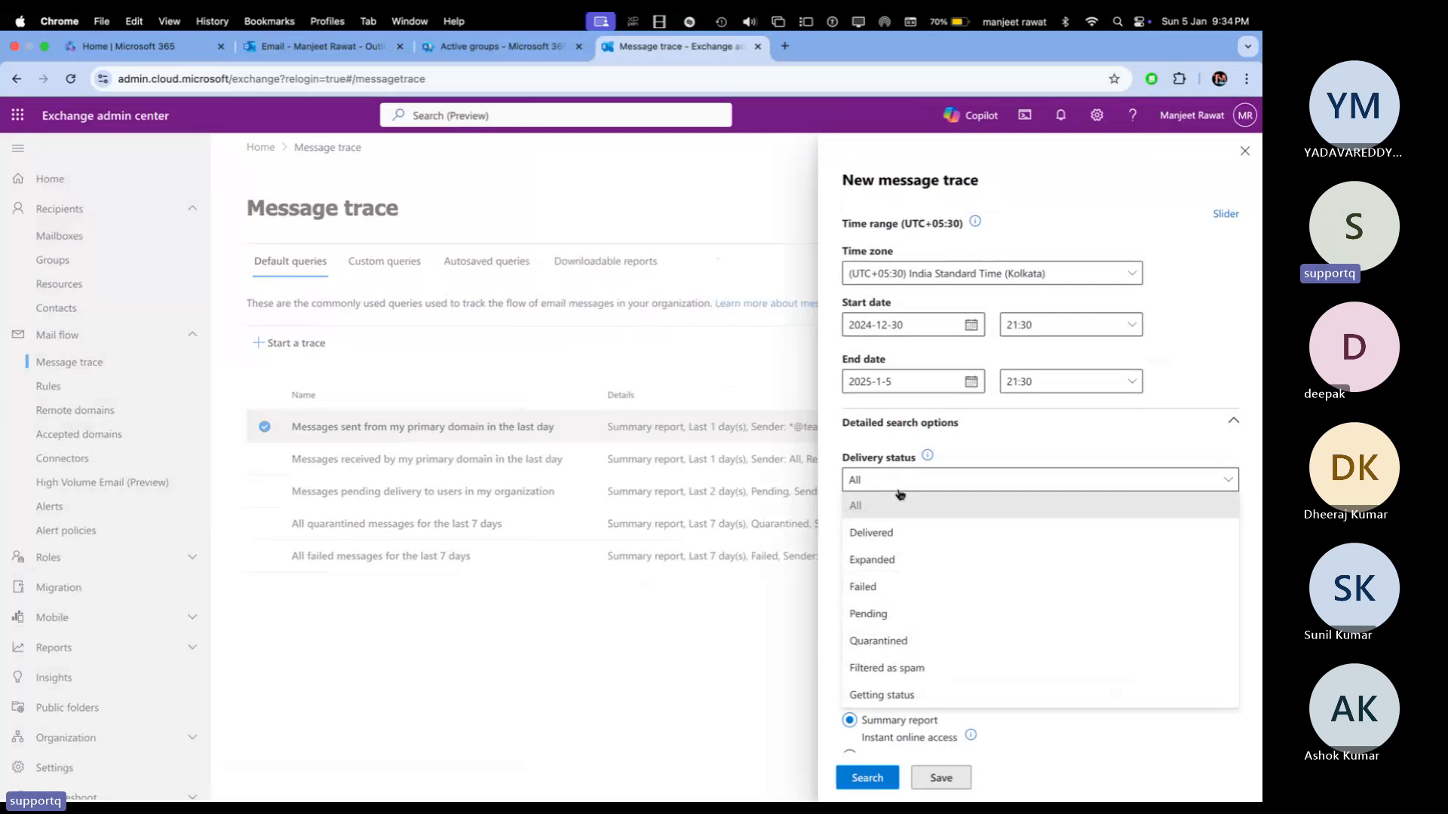
left_click(995, 449)
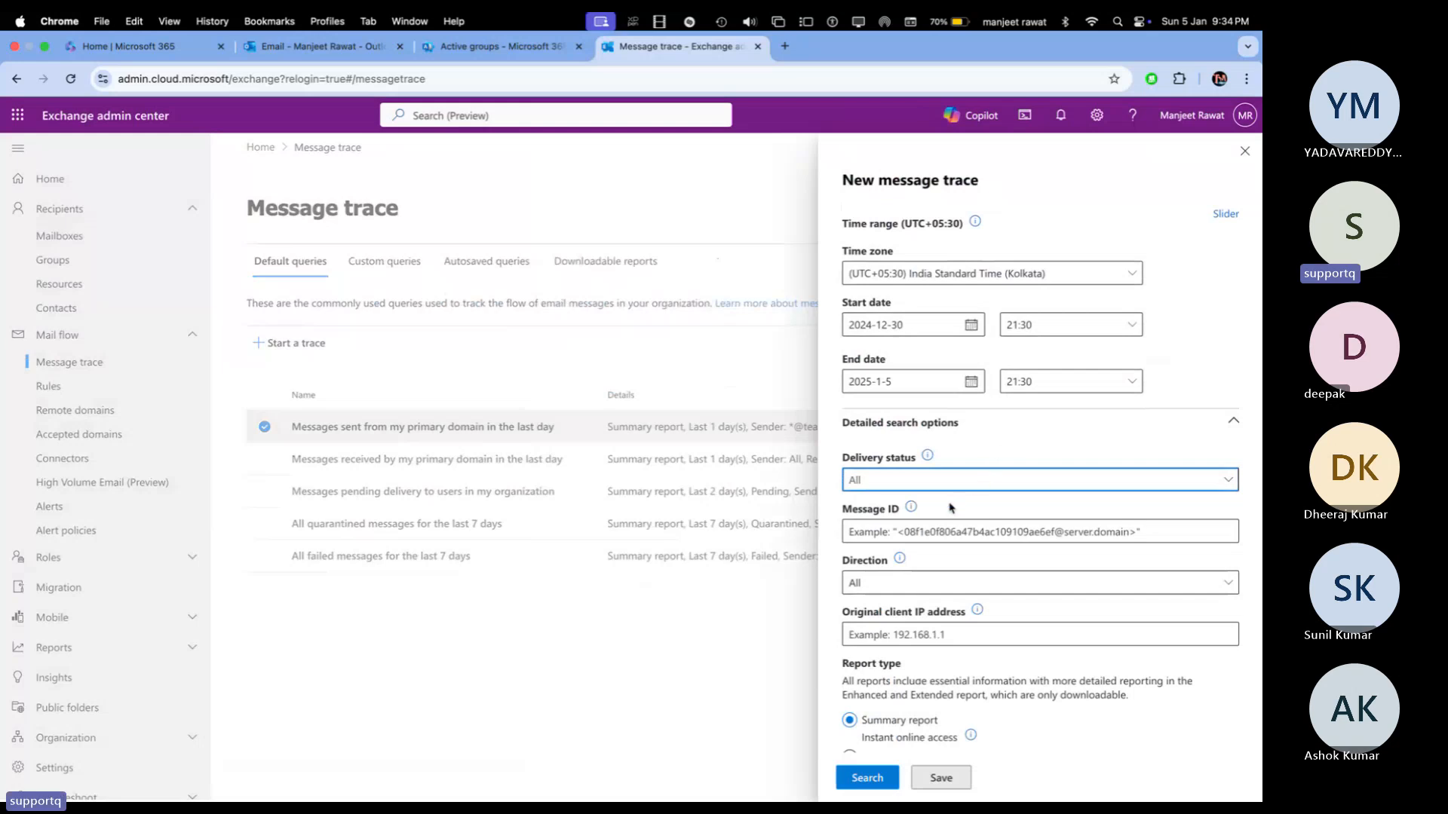
scroll(948, 509, "down", 2)
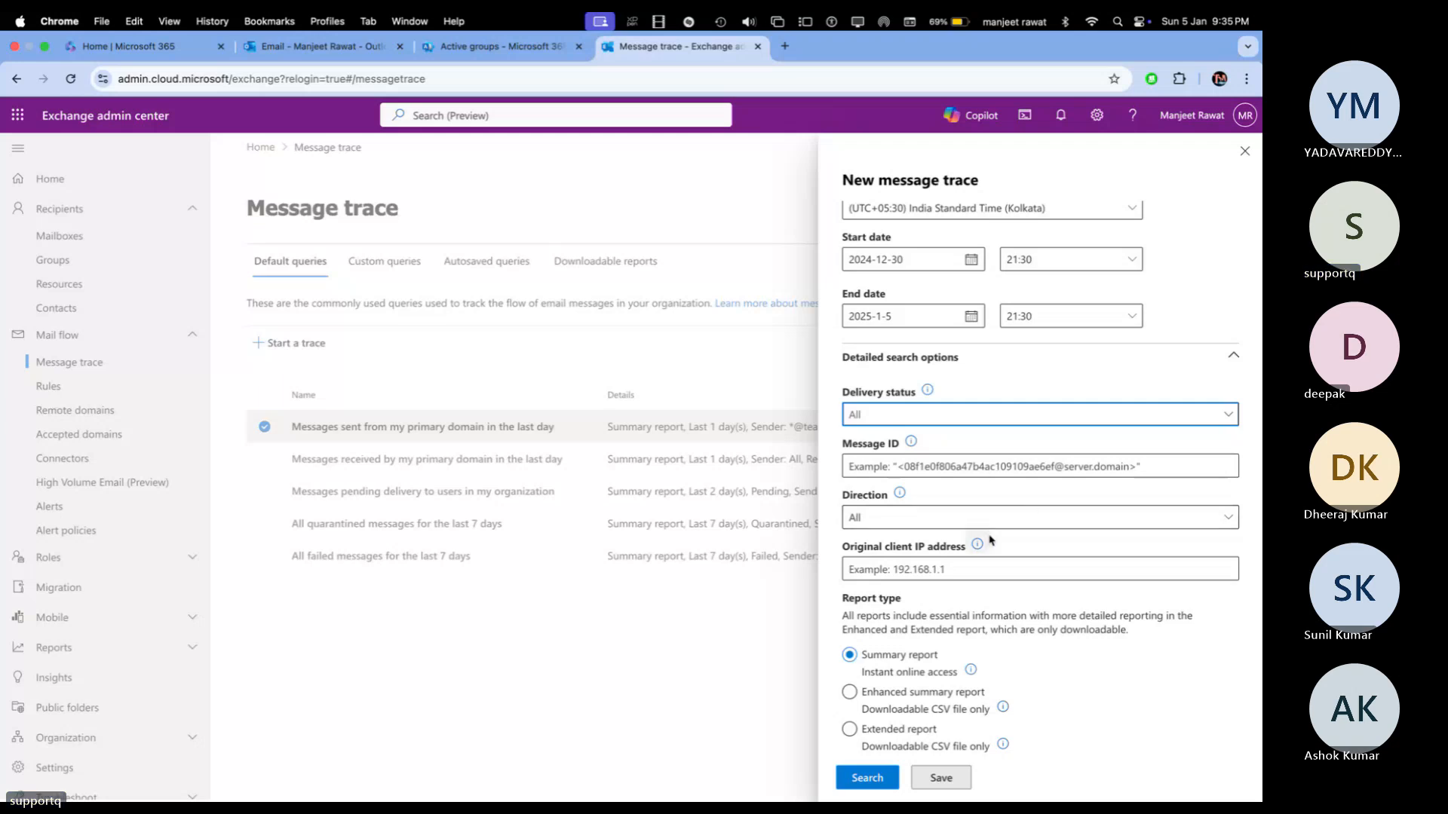
mouse_move(977, 543)
left_click(1048, 497)
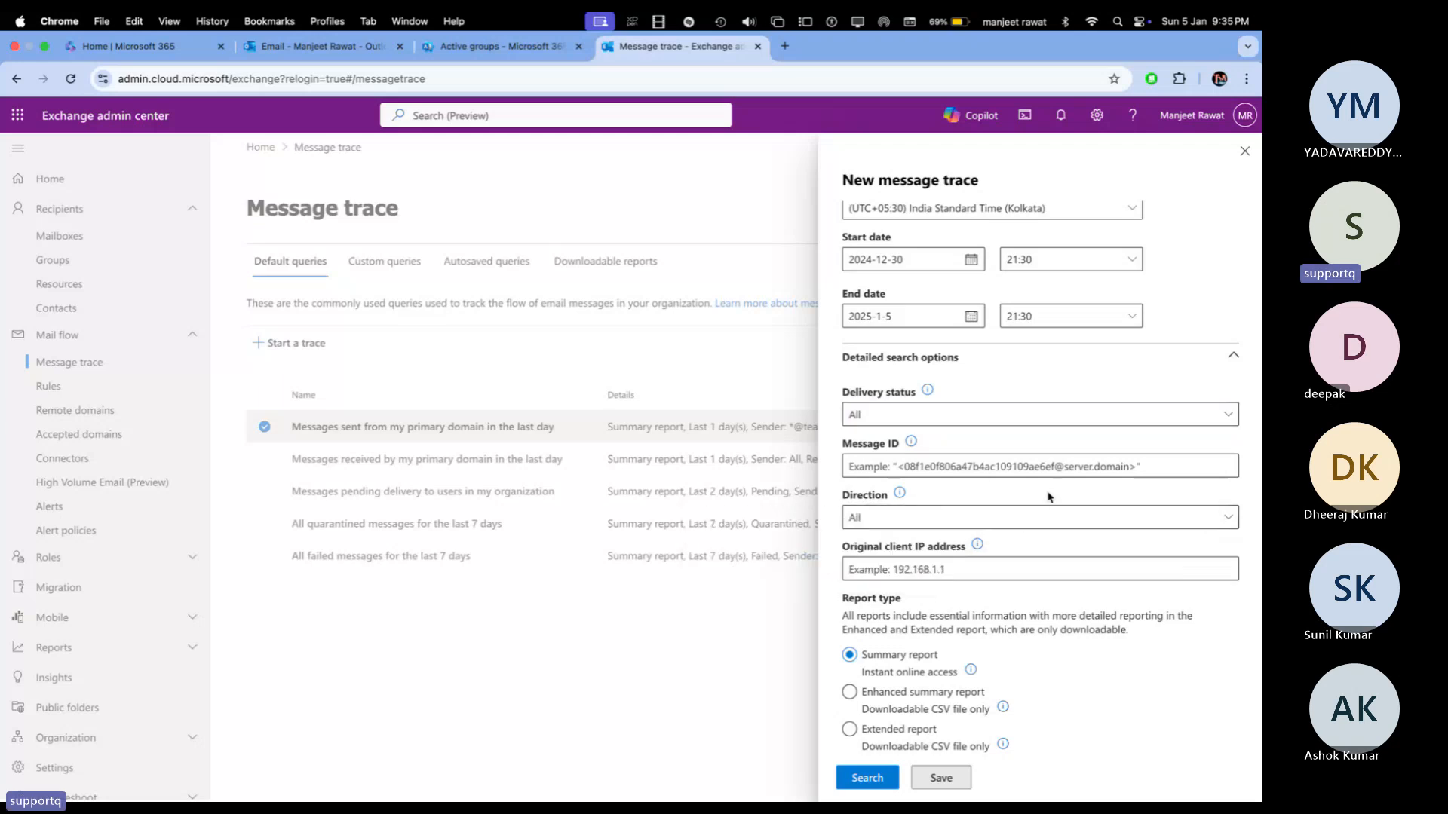
left_click(925, 572)
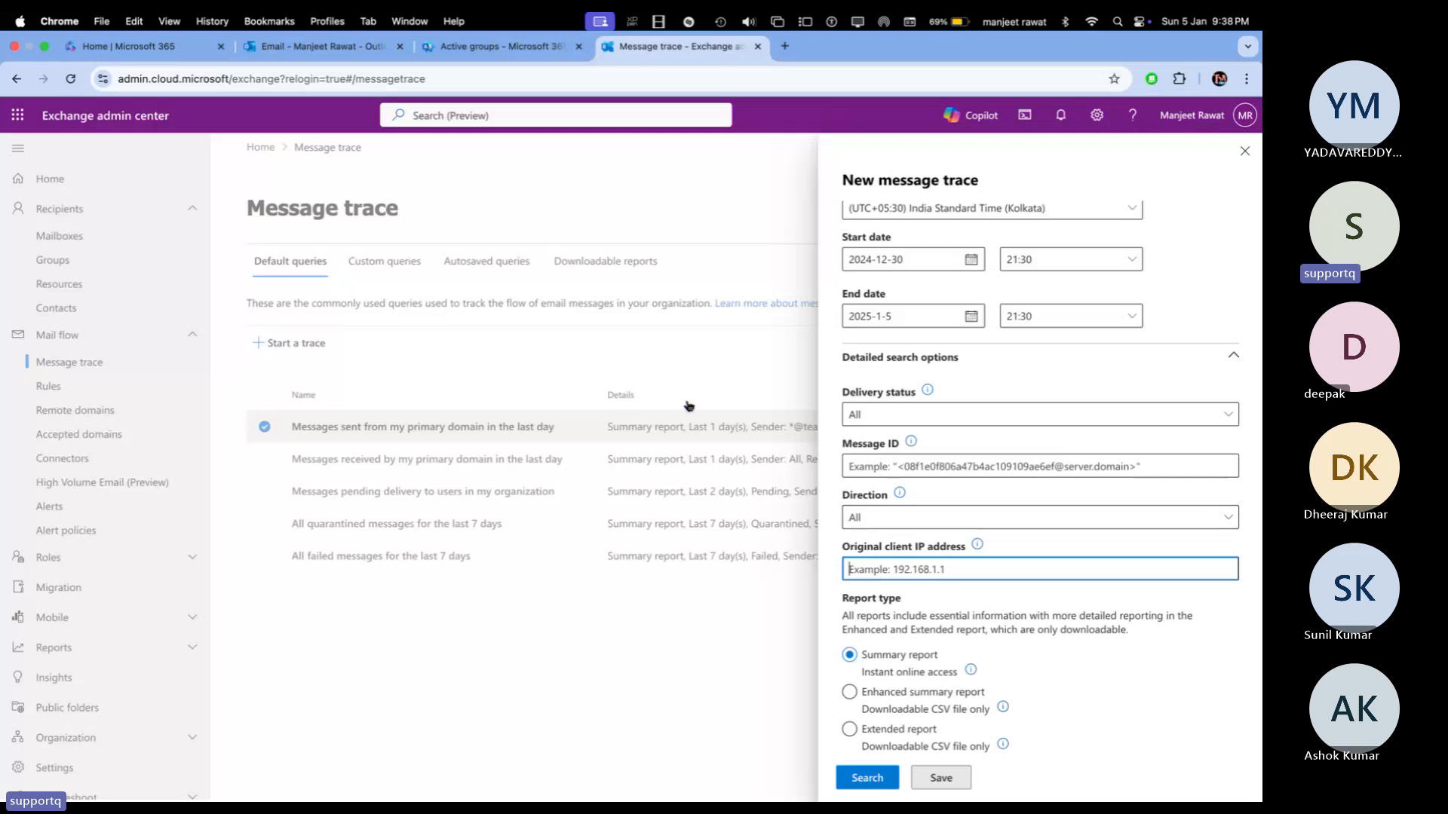
Step: Go to Users > Active users and open the fourth listed user's account details
left_click(313, 55)
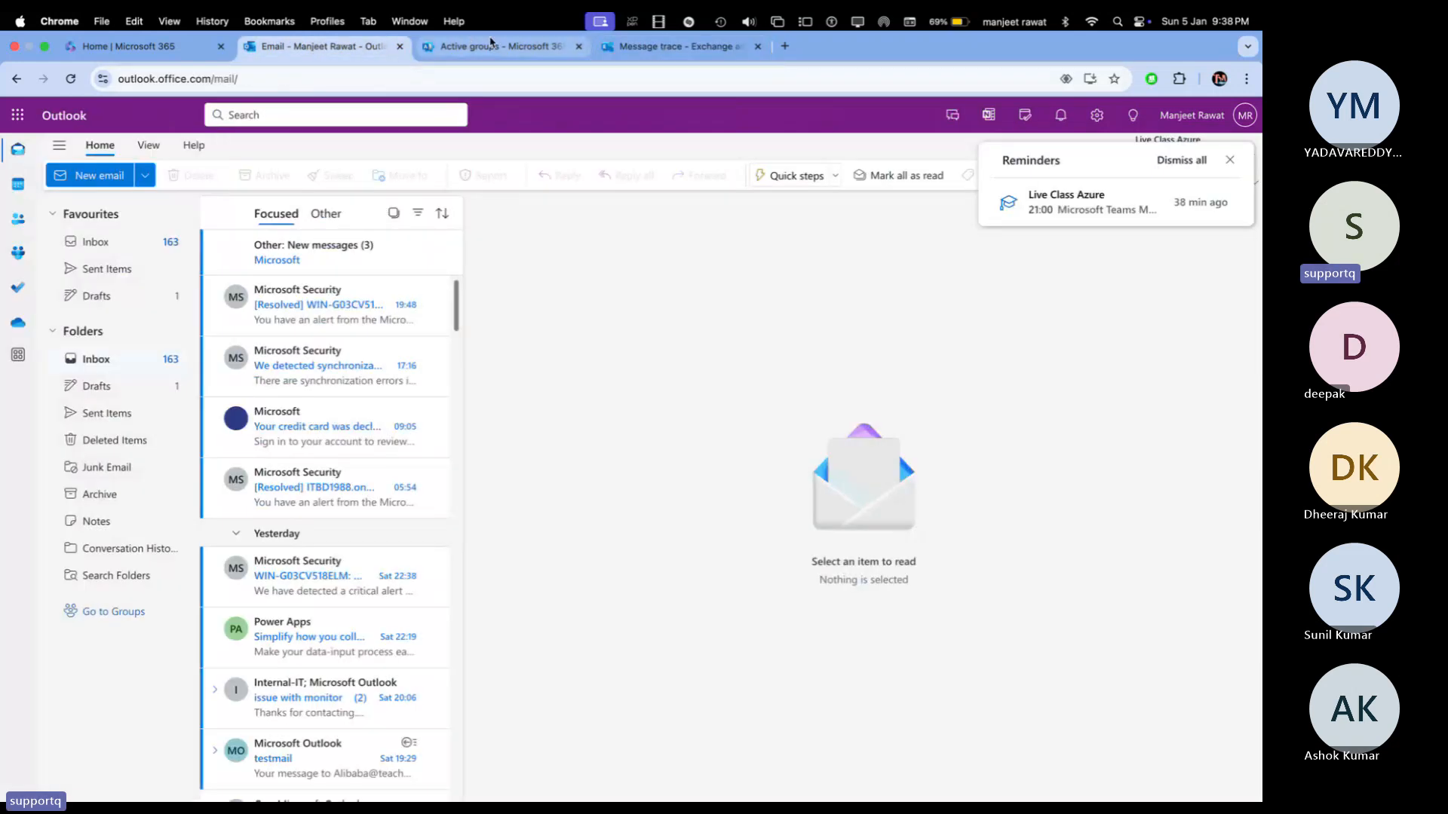
left_click(491, 45)
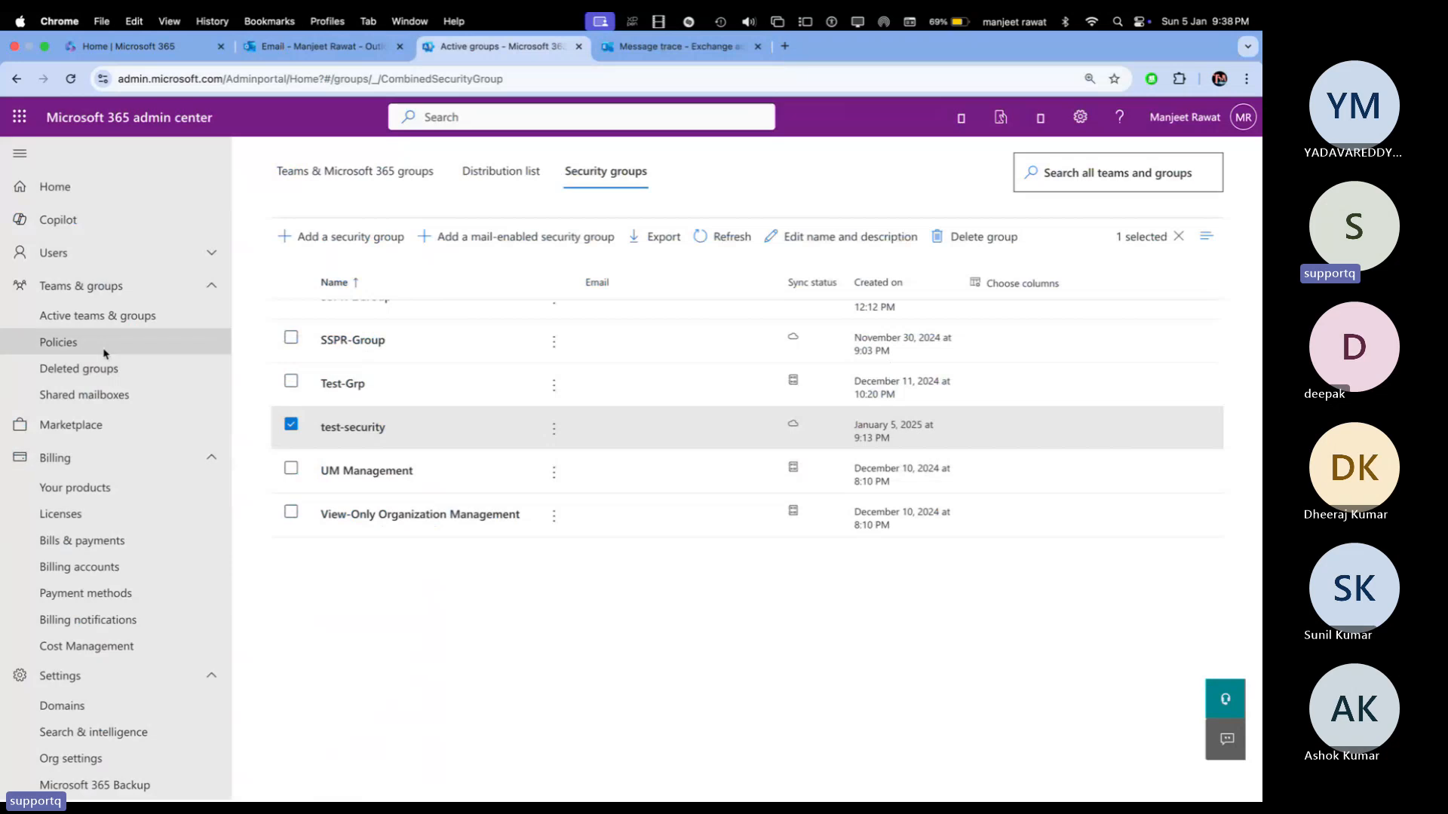
left_click(76, 260)
left_click(70, 285)
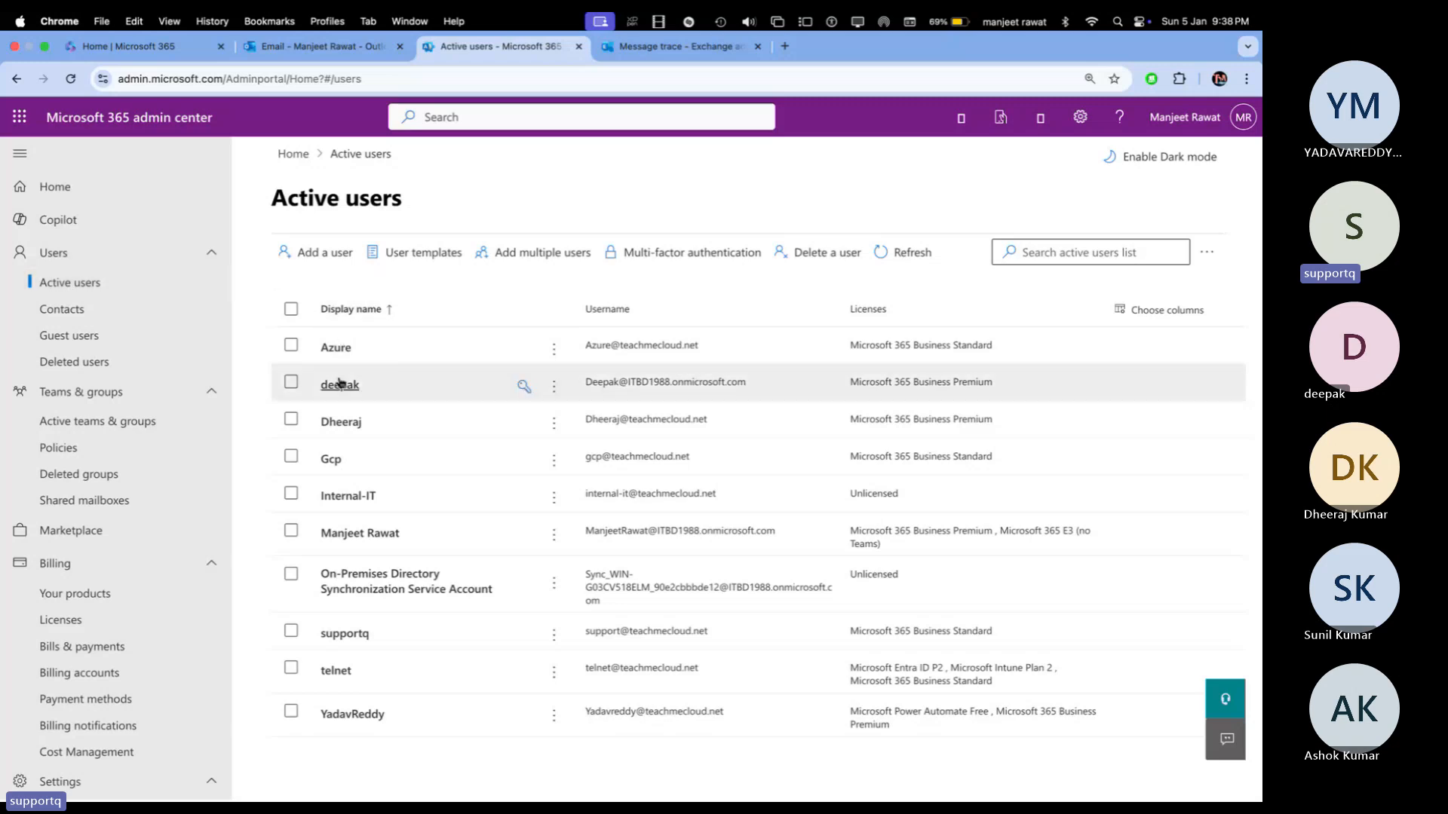
left_click(328, 459)
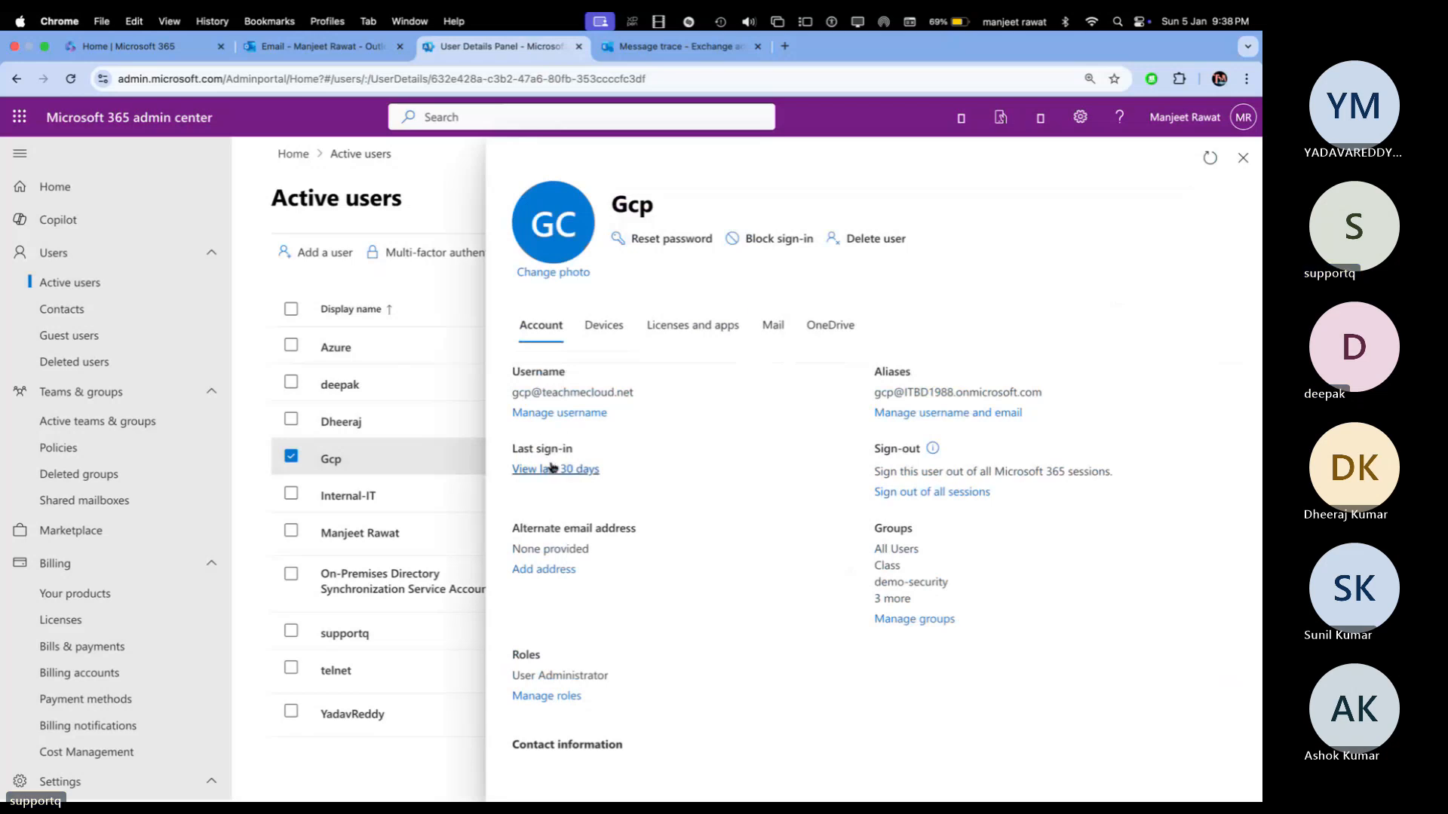
Step: View the user's last 30 days of sign-ins, then open the full report in Azure Active Directory
left_click(552, 469)
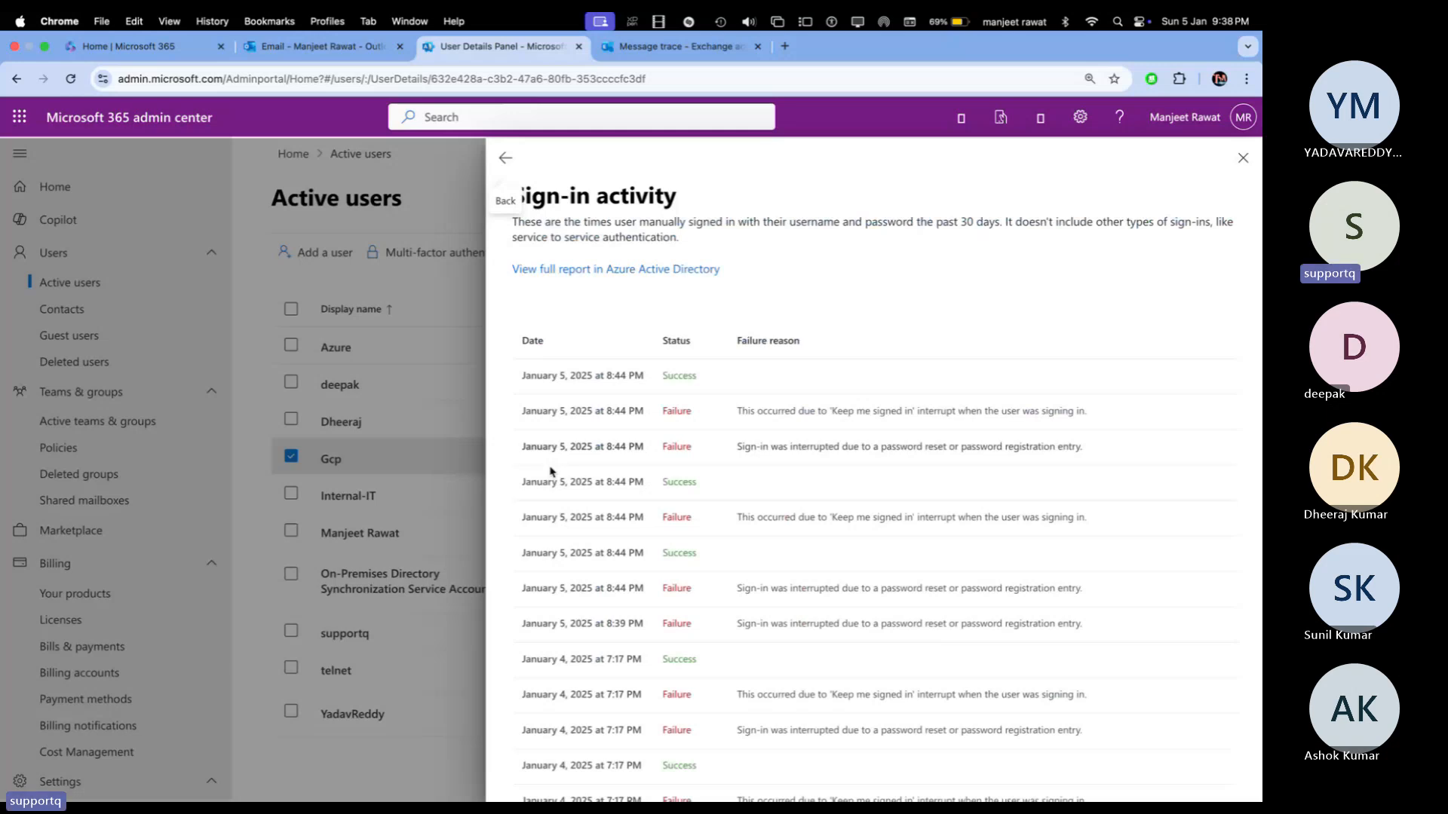
left_click(595, 272)
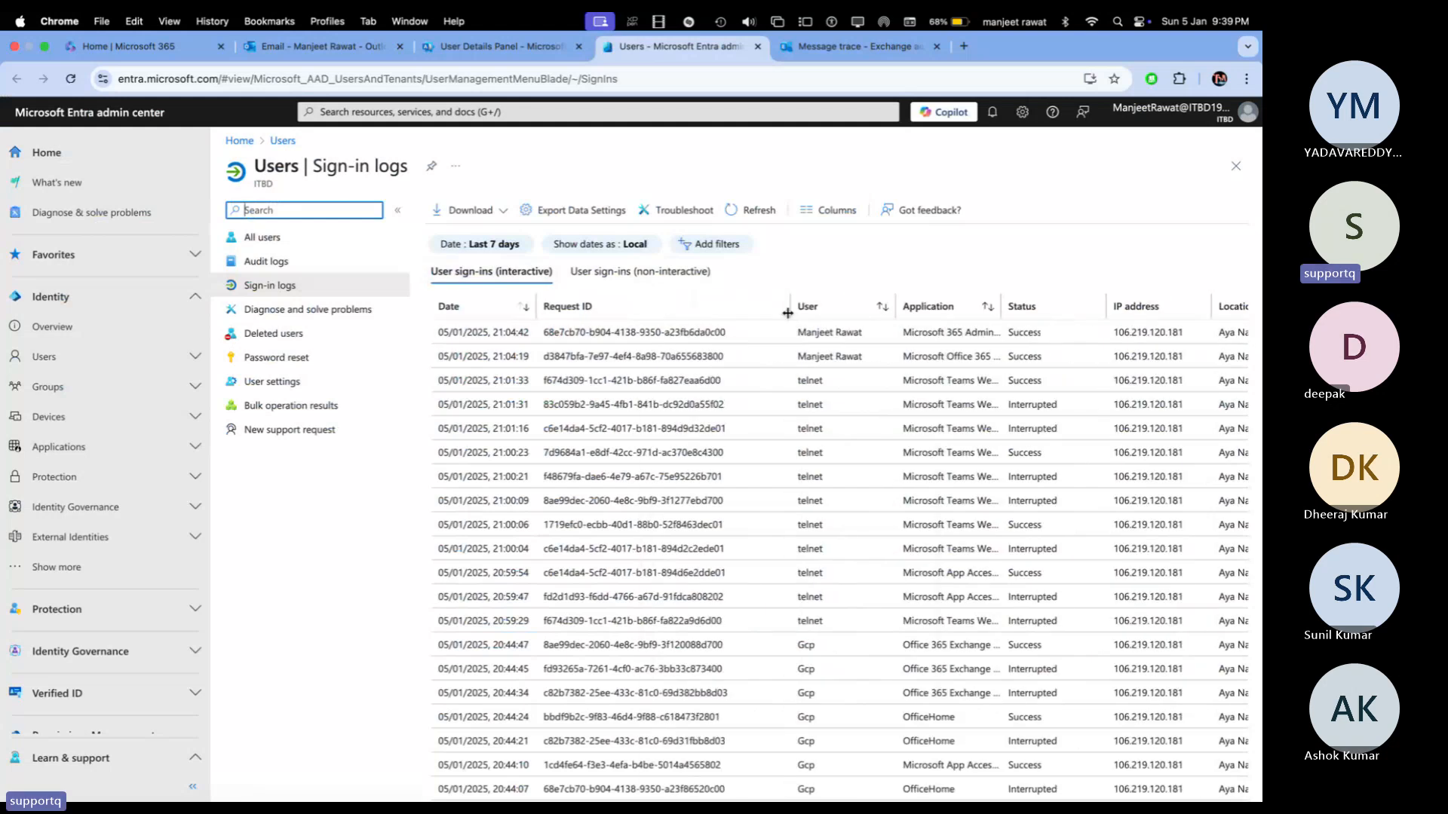
key("super+Tab")
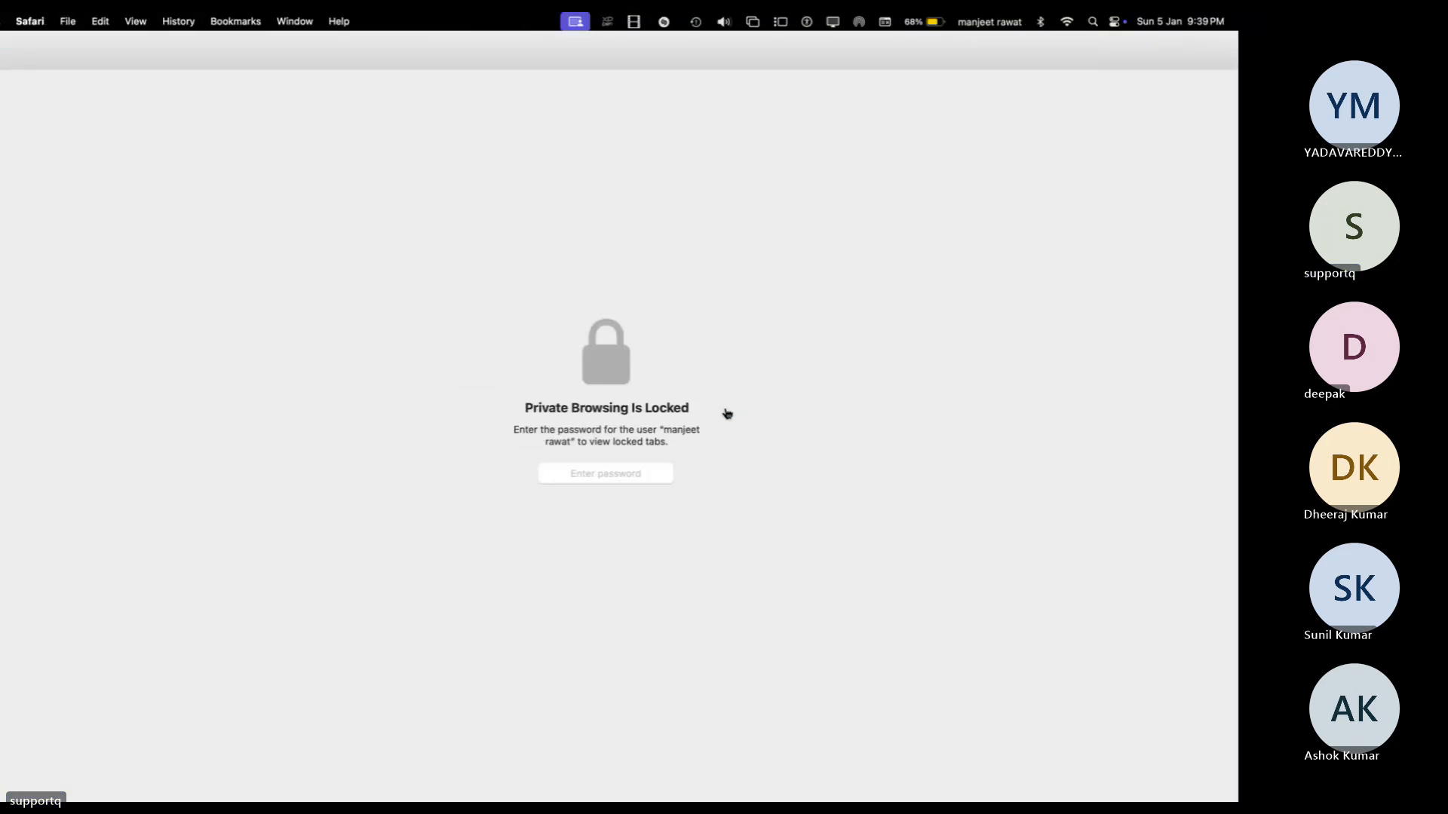
key("super+Tab")
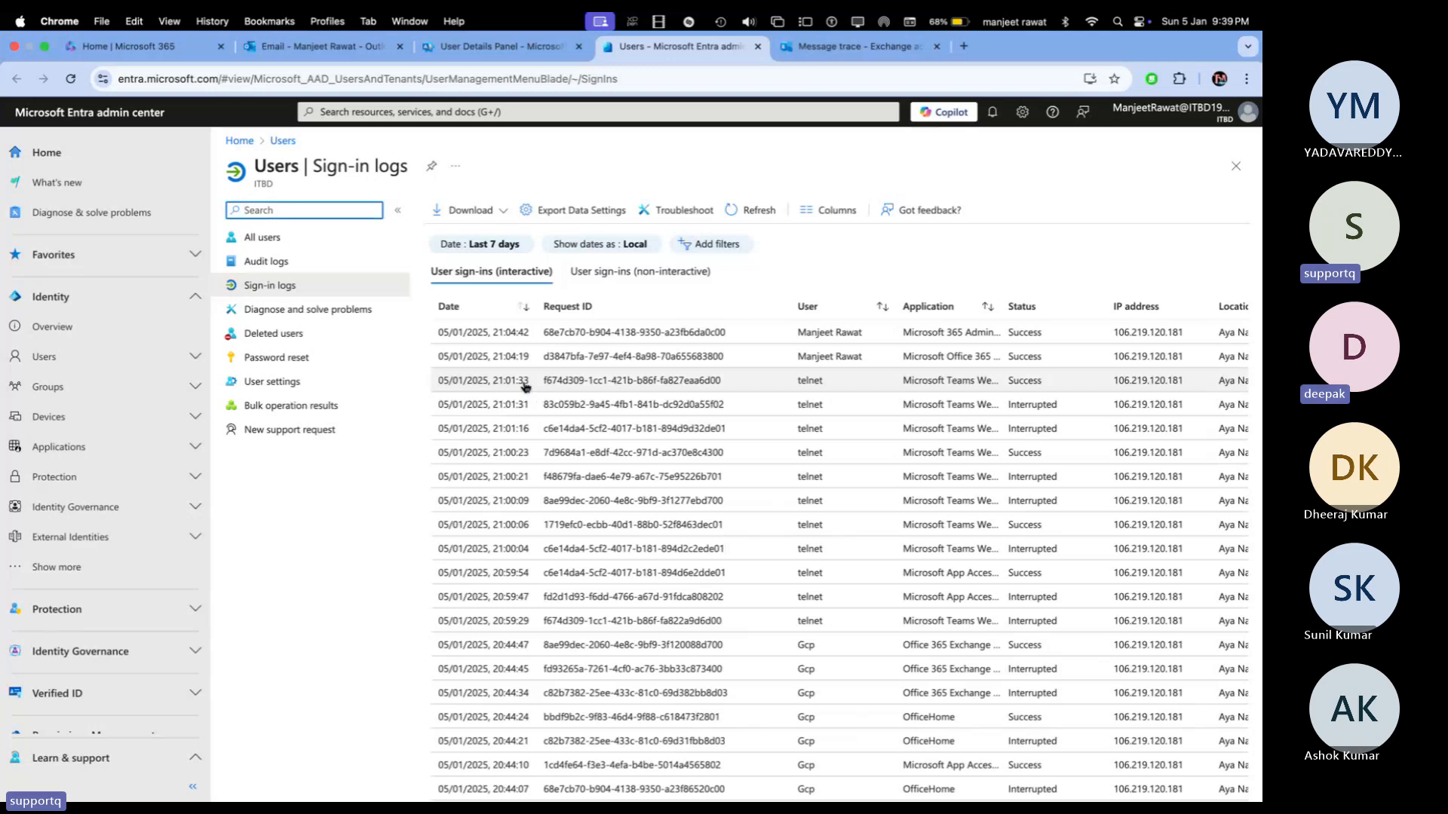
scroll(520, 386, "right", 1)
scroll(526, 386, "right", 4)
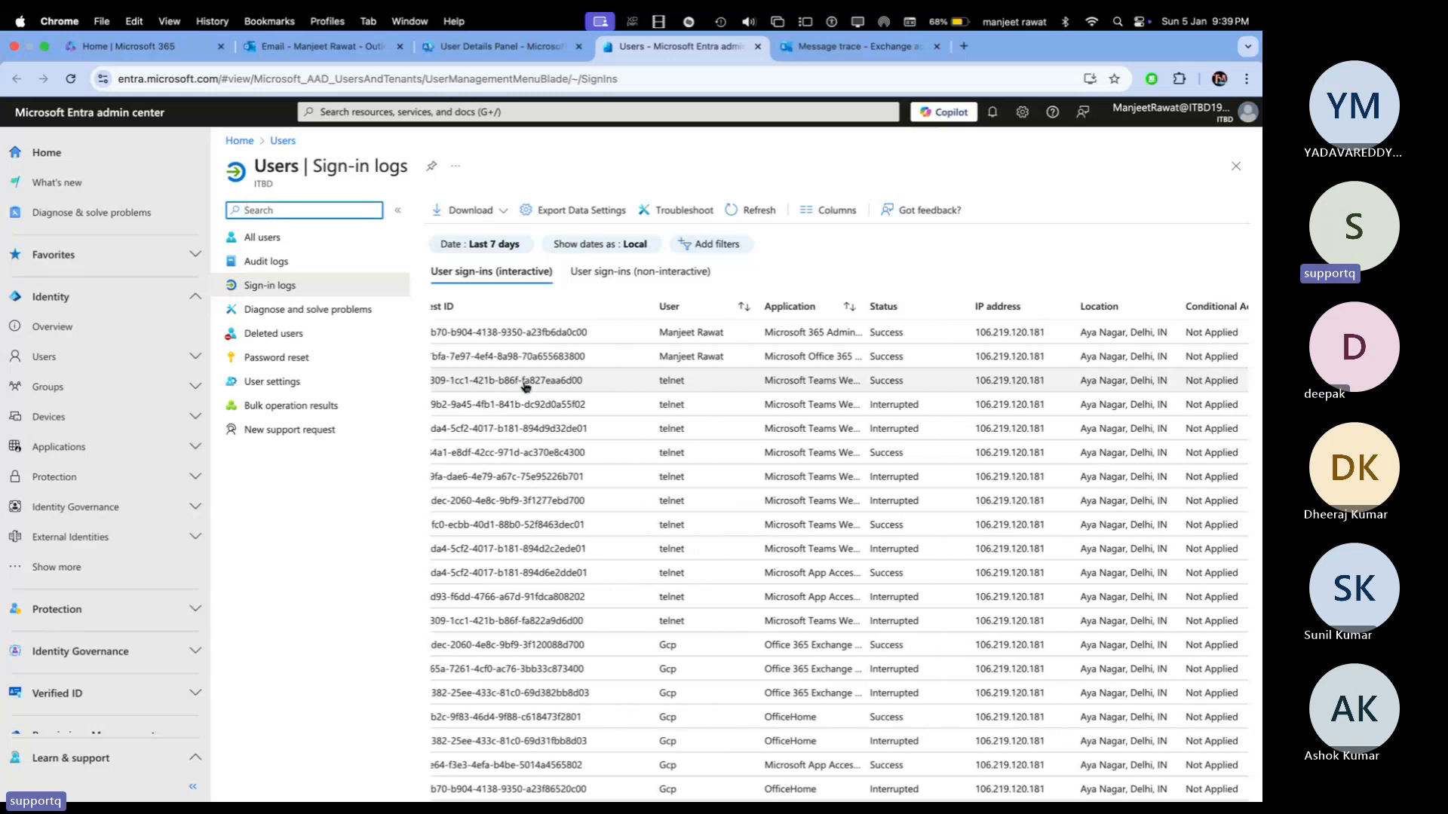
scroll(525, 386, "right", 1)
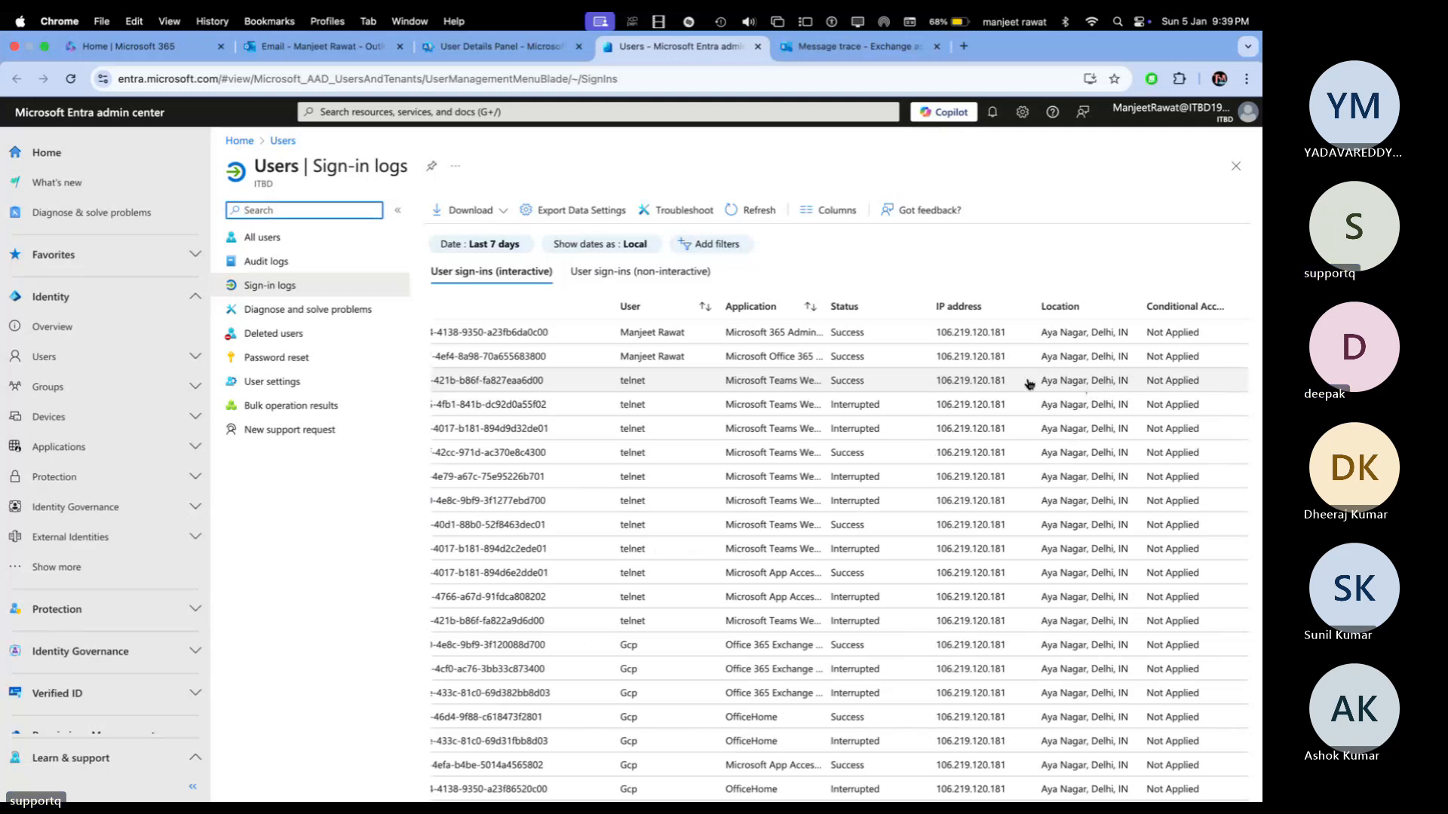
left_click_drag(1008, 385, 935, 386)
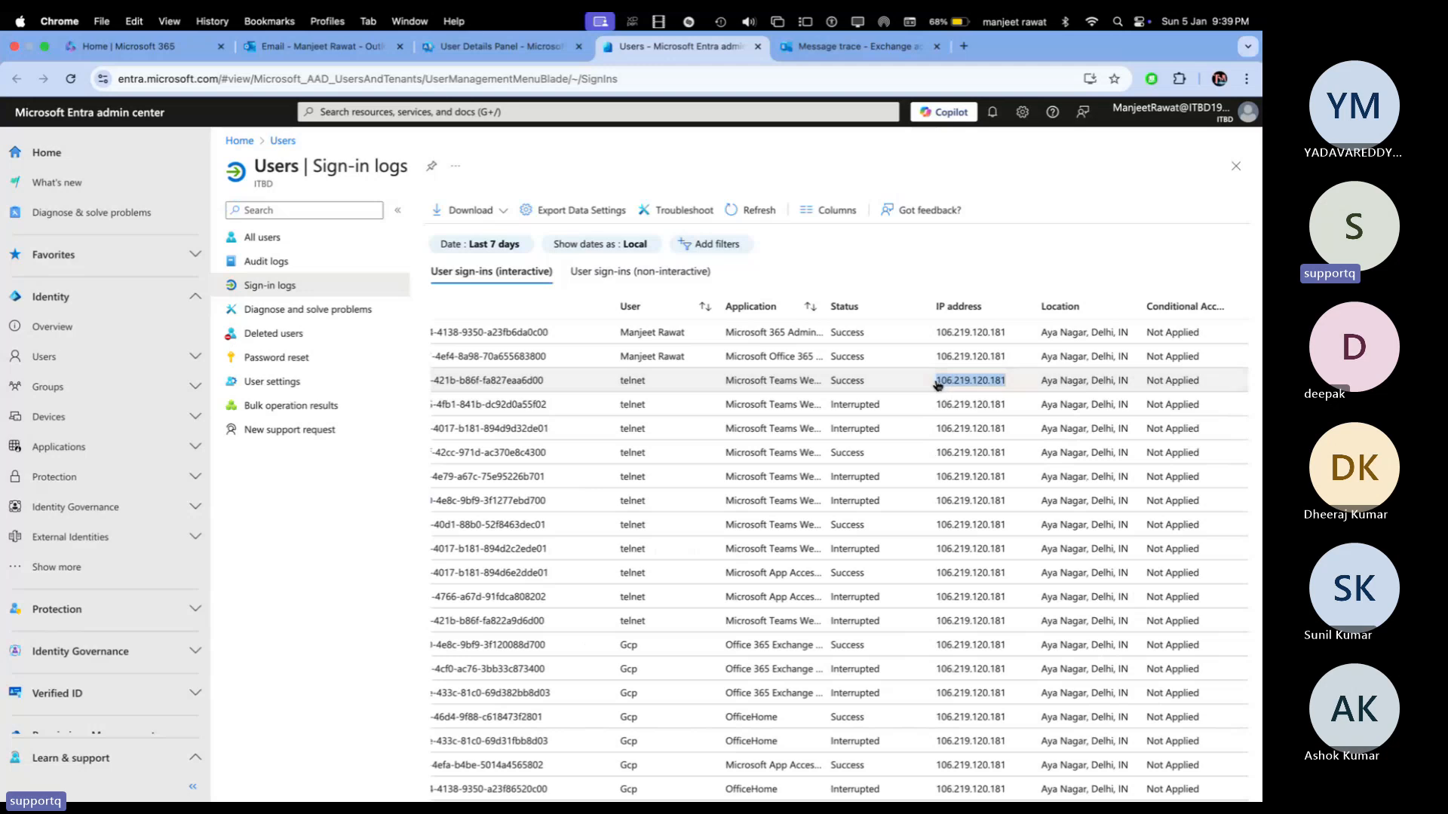
Step: Search Yahoo for 'whats my ip' in a new browser tab
left_click(964, 46)
type("whats")
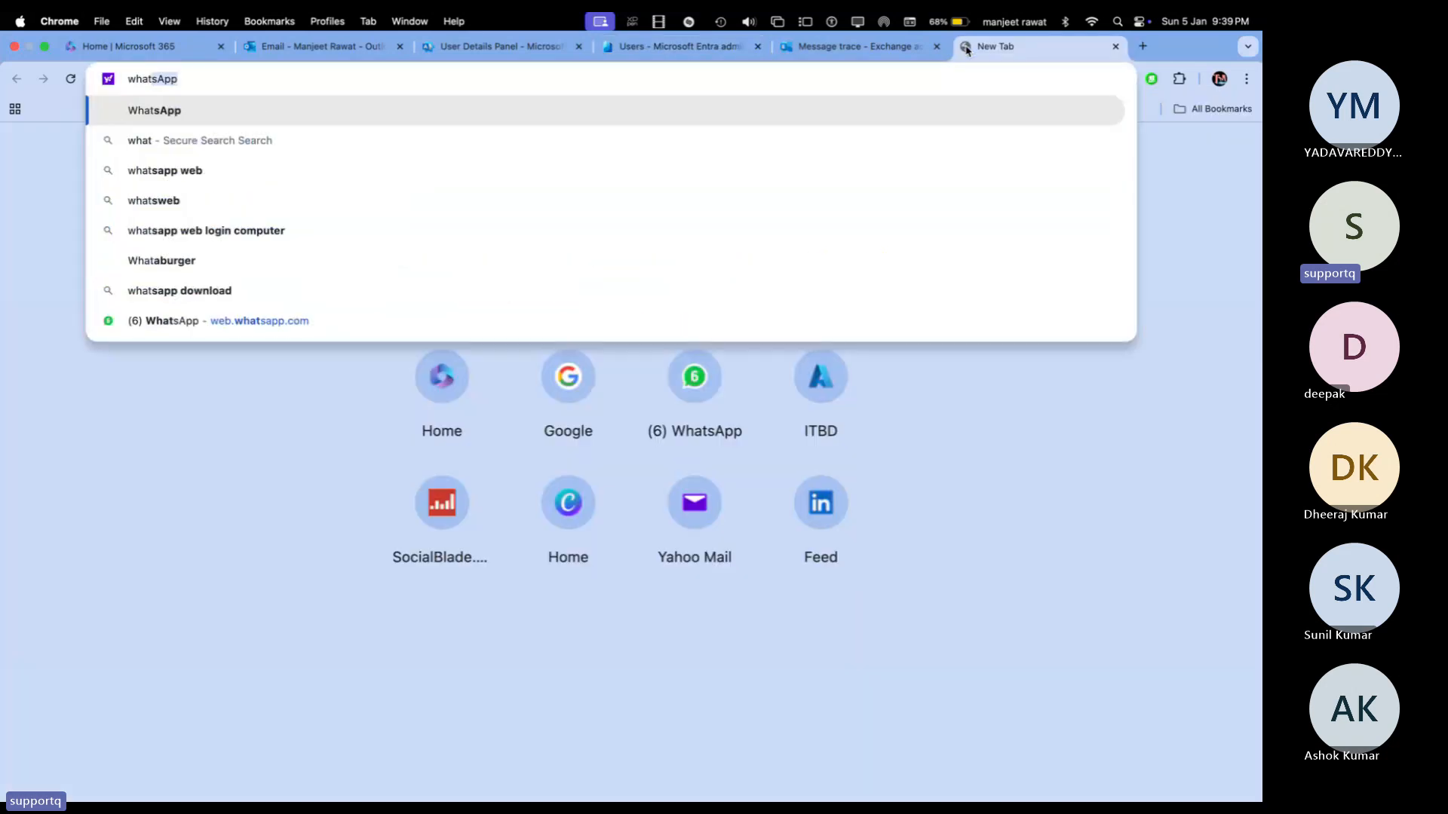
type(" my ")
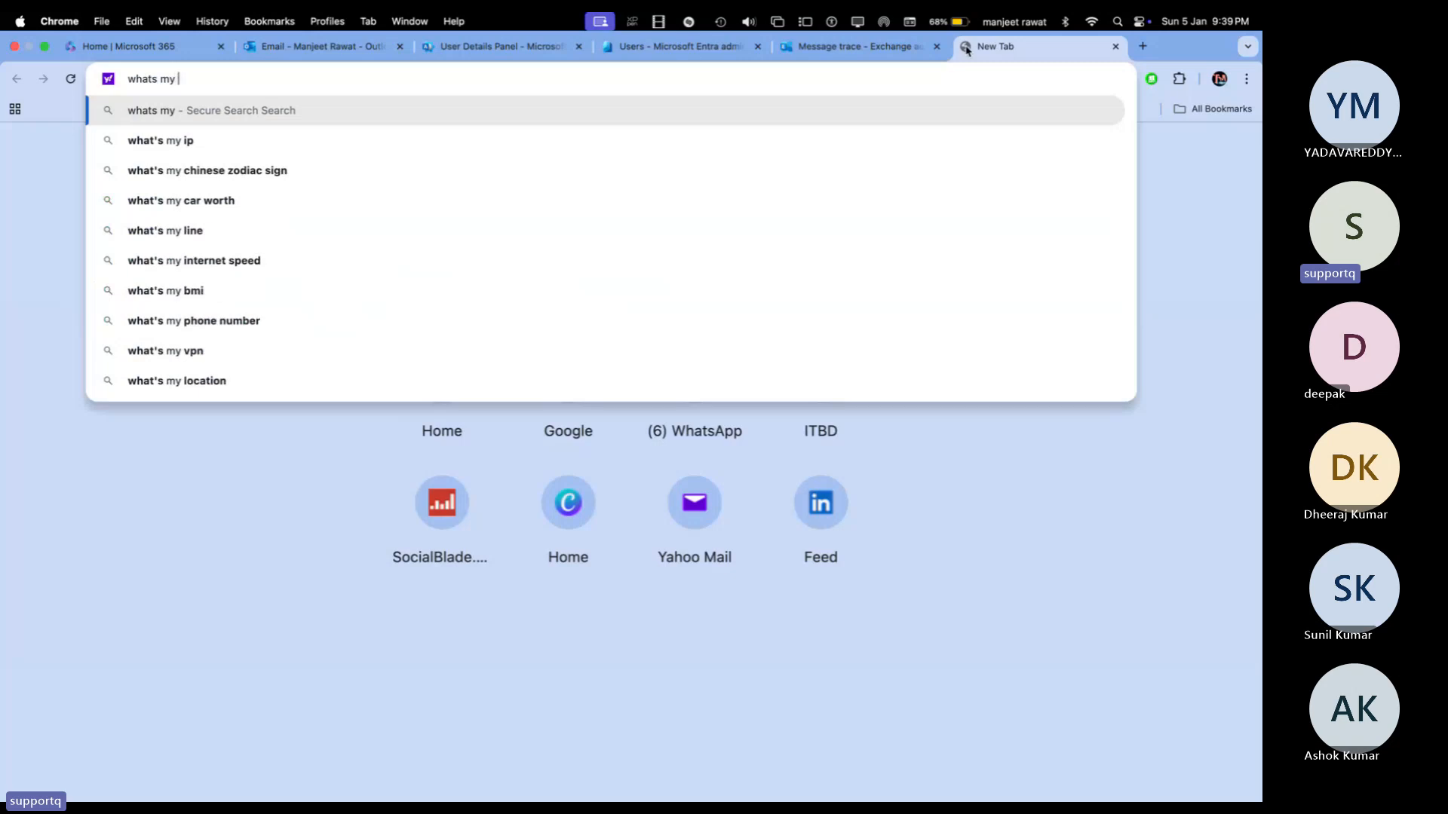
type("ip")
key("Return")
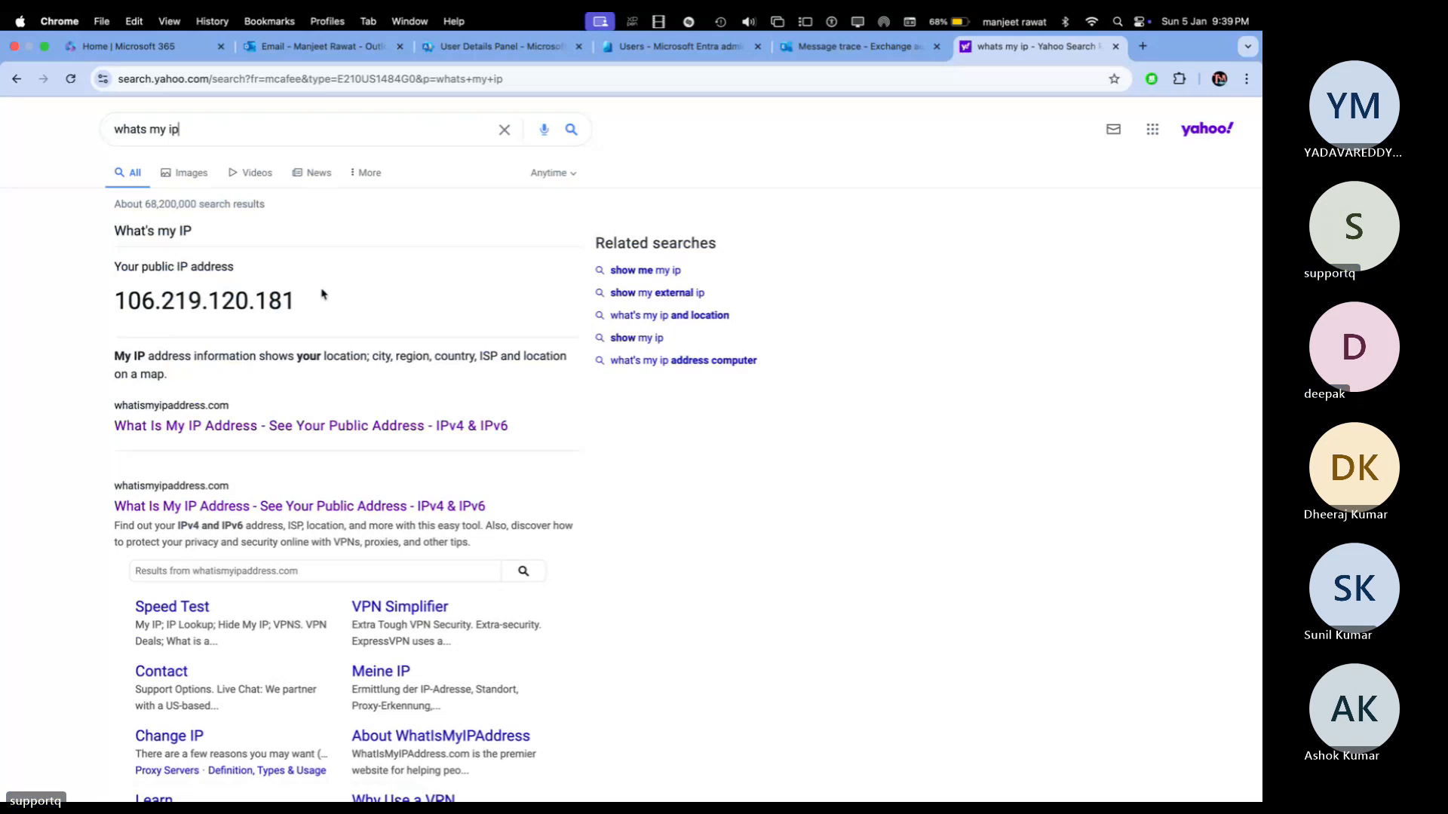
left_click_drag(312, 301, 114, 300)
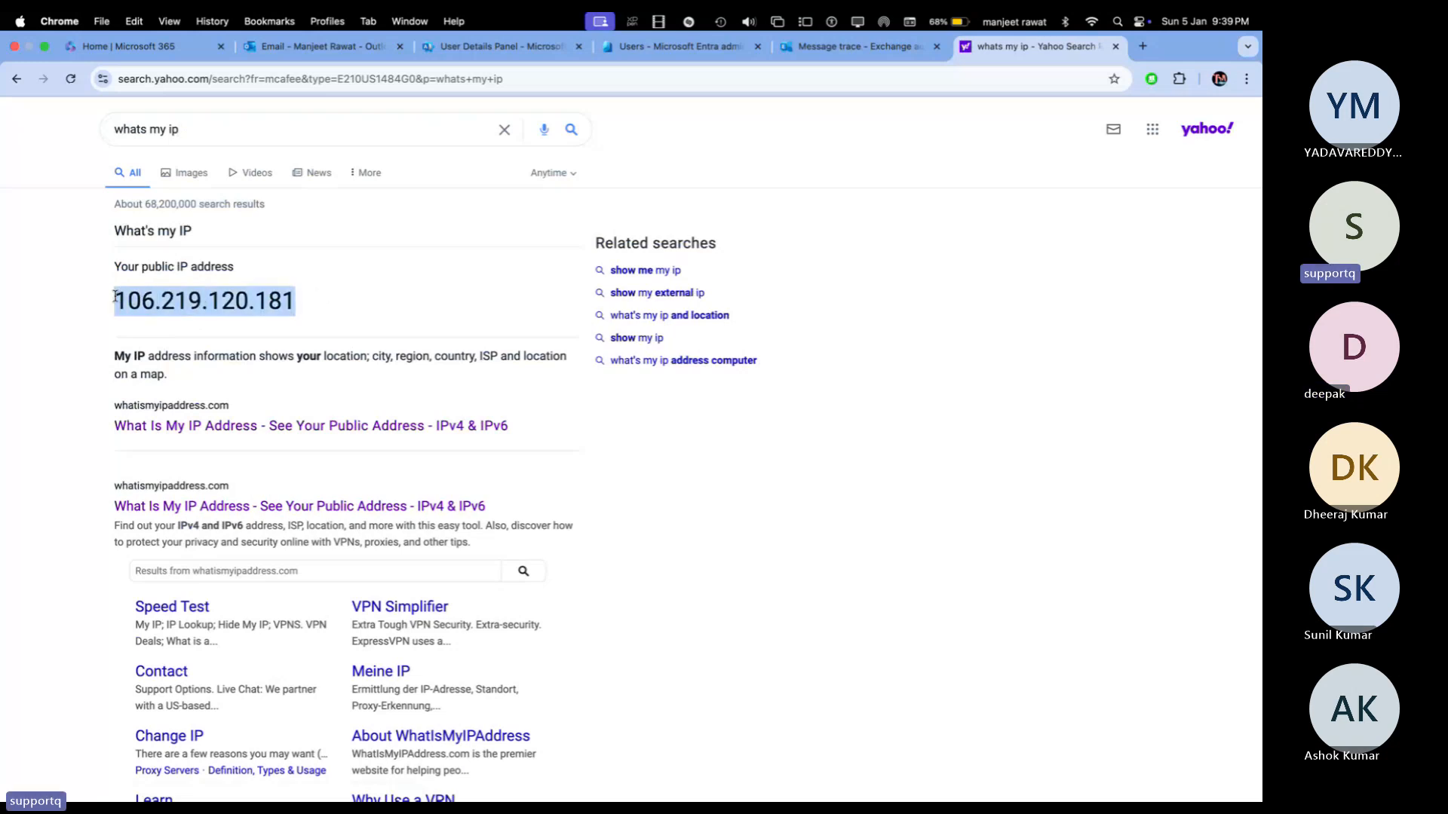
right_click(166, 304)
left_click(178, 327)
left_click(835, 48)
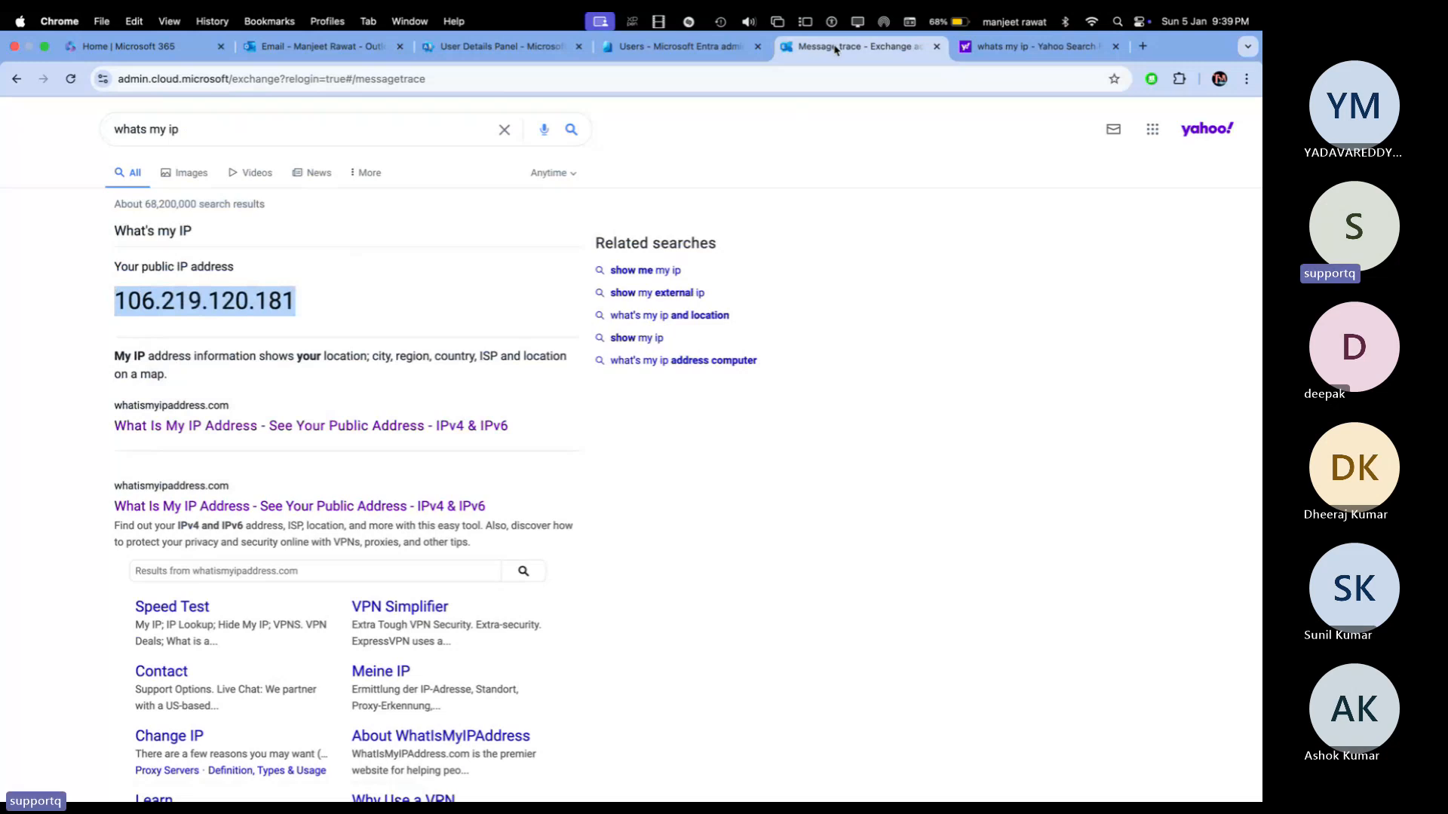
Step: Paste the IP into Original client IP address, then clear it so Summary report stays selected
left_click(922, 570)
key("cmd+v")
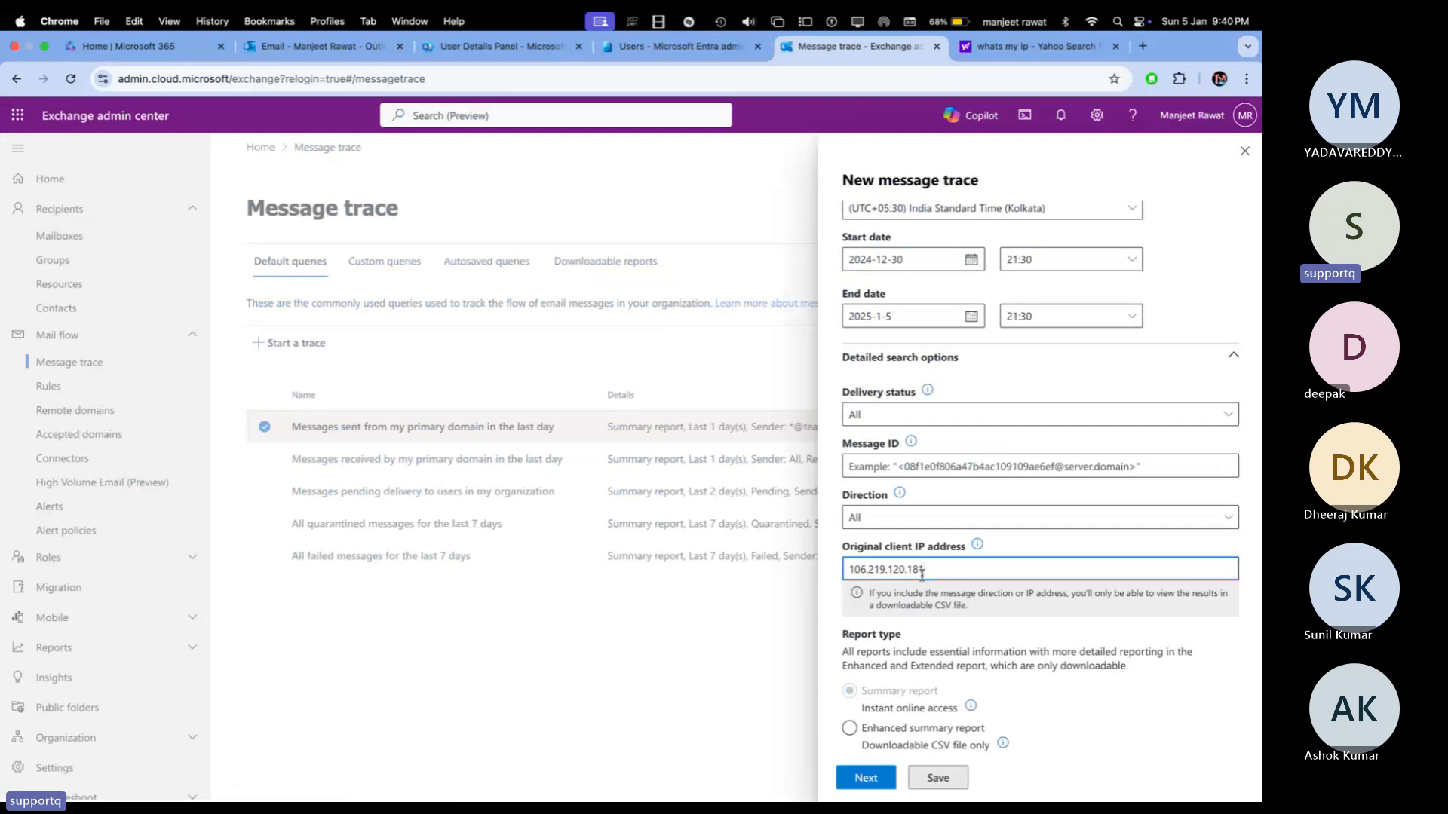
scroll(1107, 537, "down", 1)
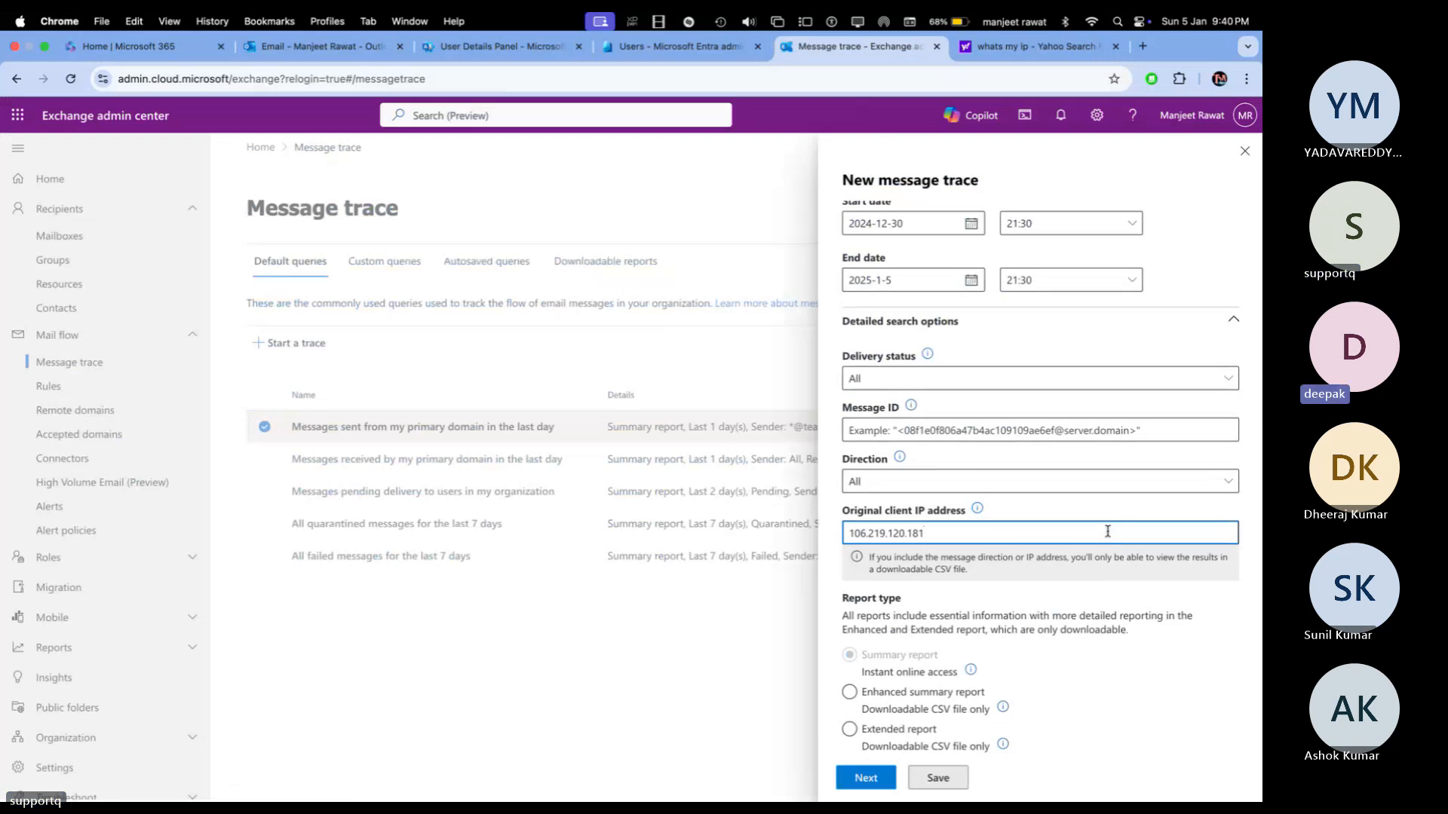
left_click_drag(1108, 532, 842, 511)
key("BackSpace")
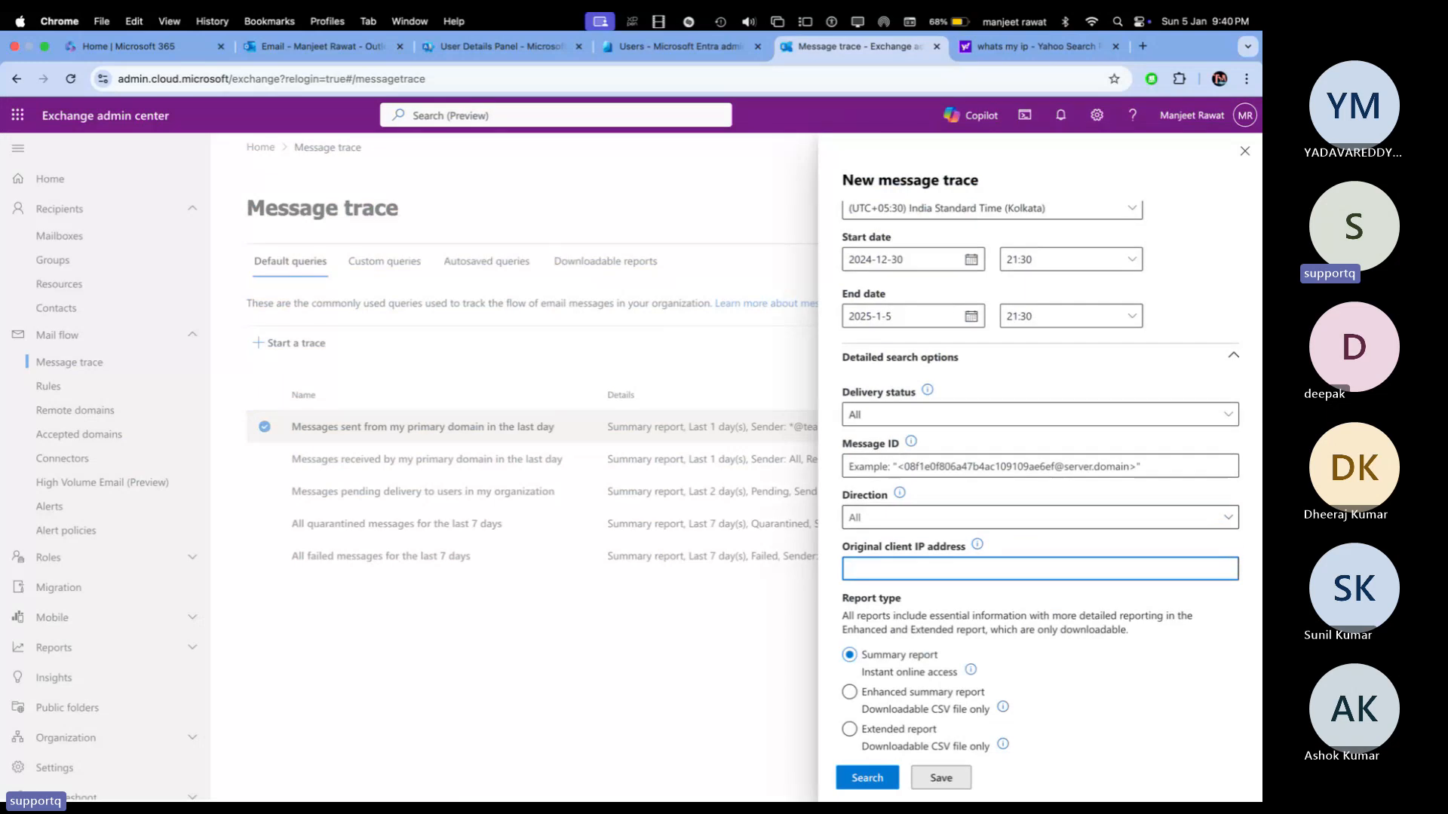
left_click(892, 729)
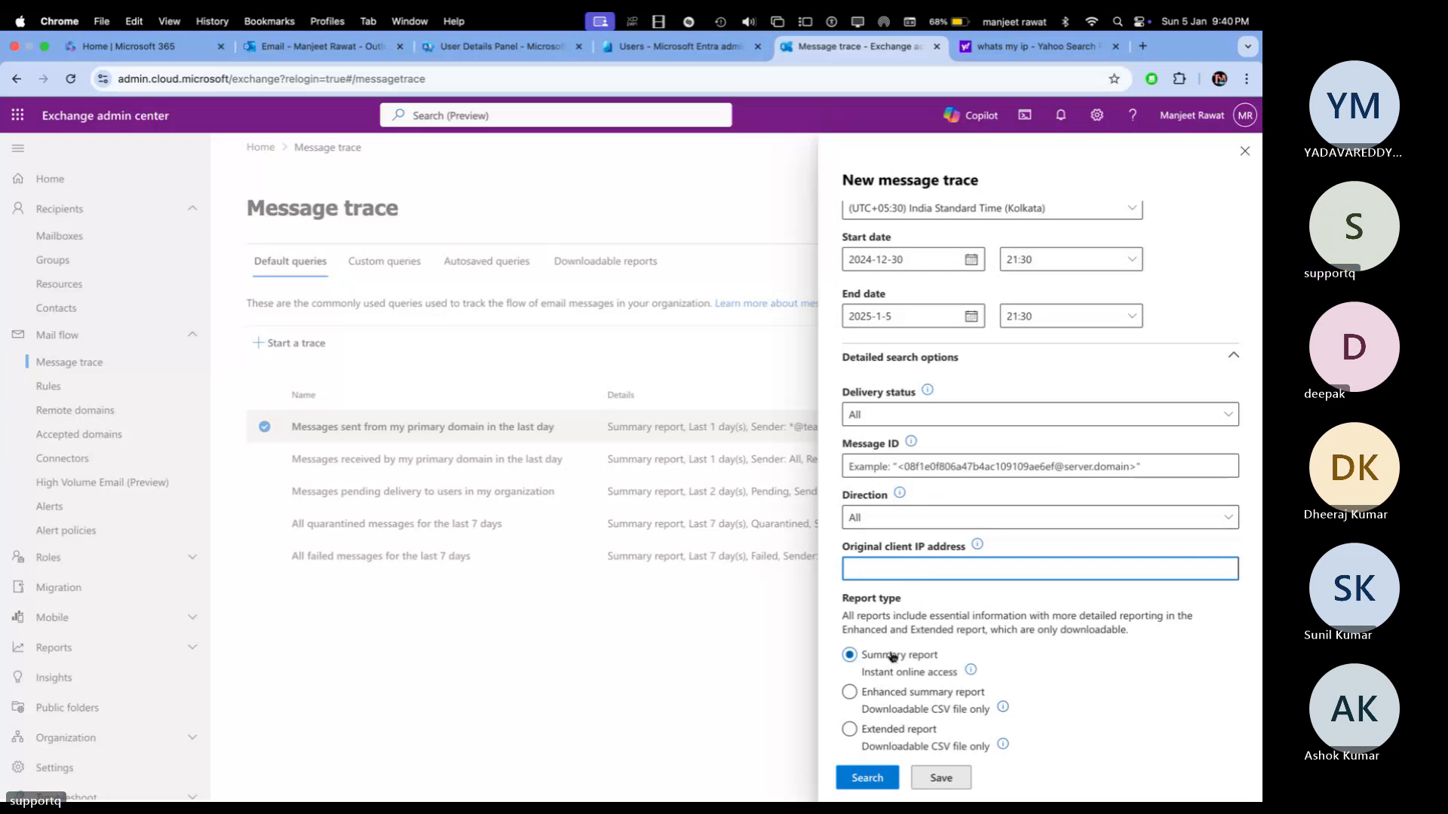
left_click(866, 784)
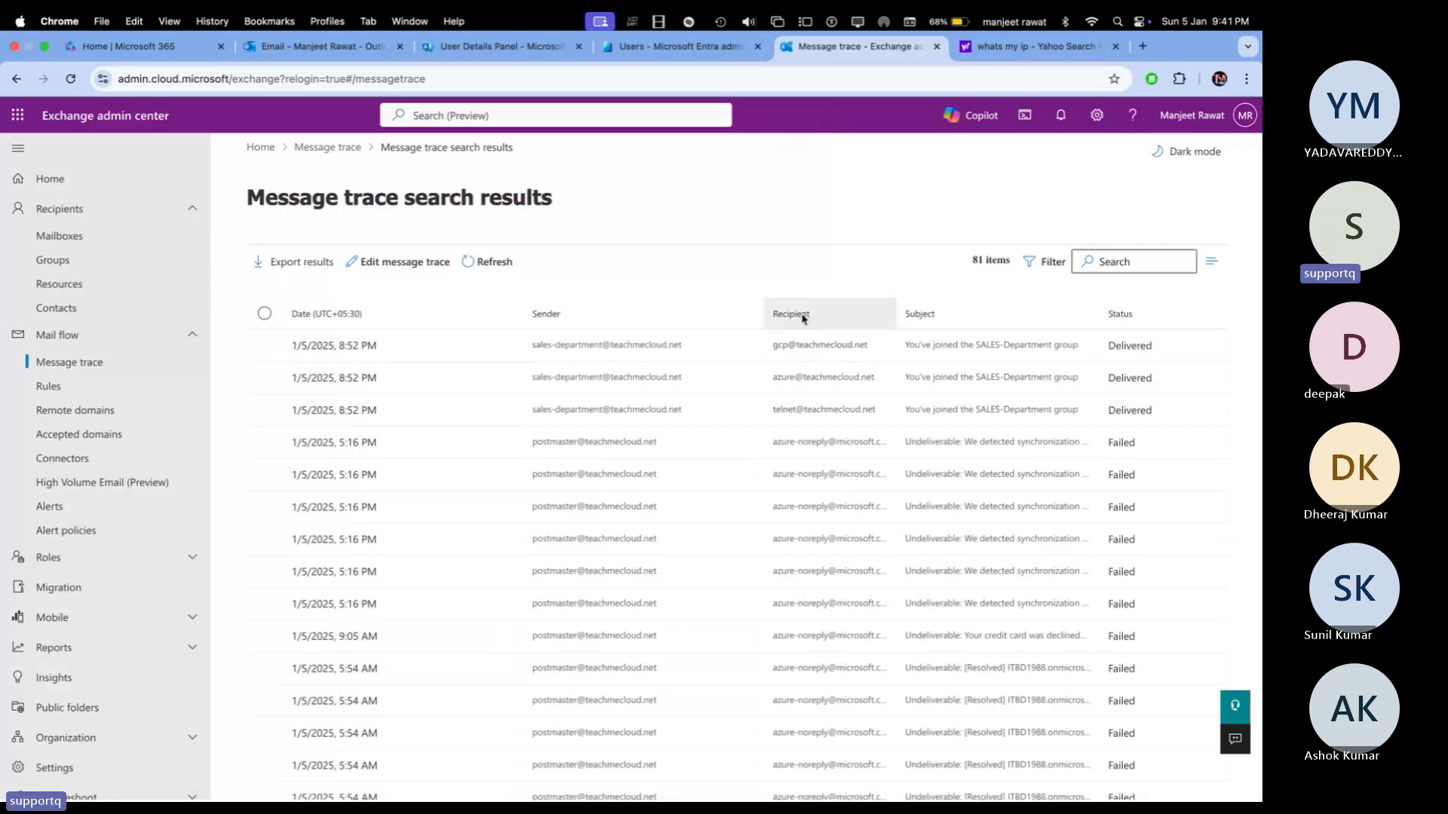
scroll(807, 517, "down", 3)
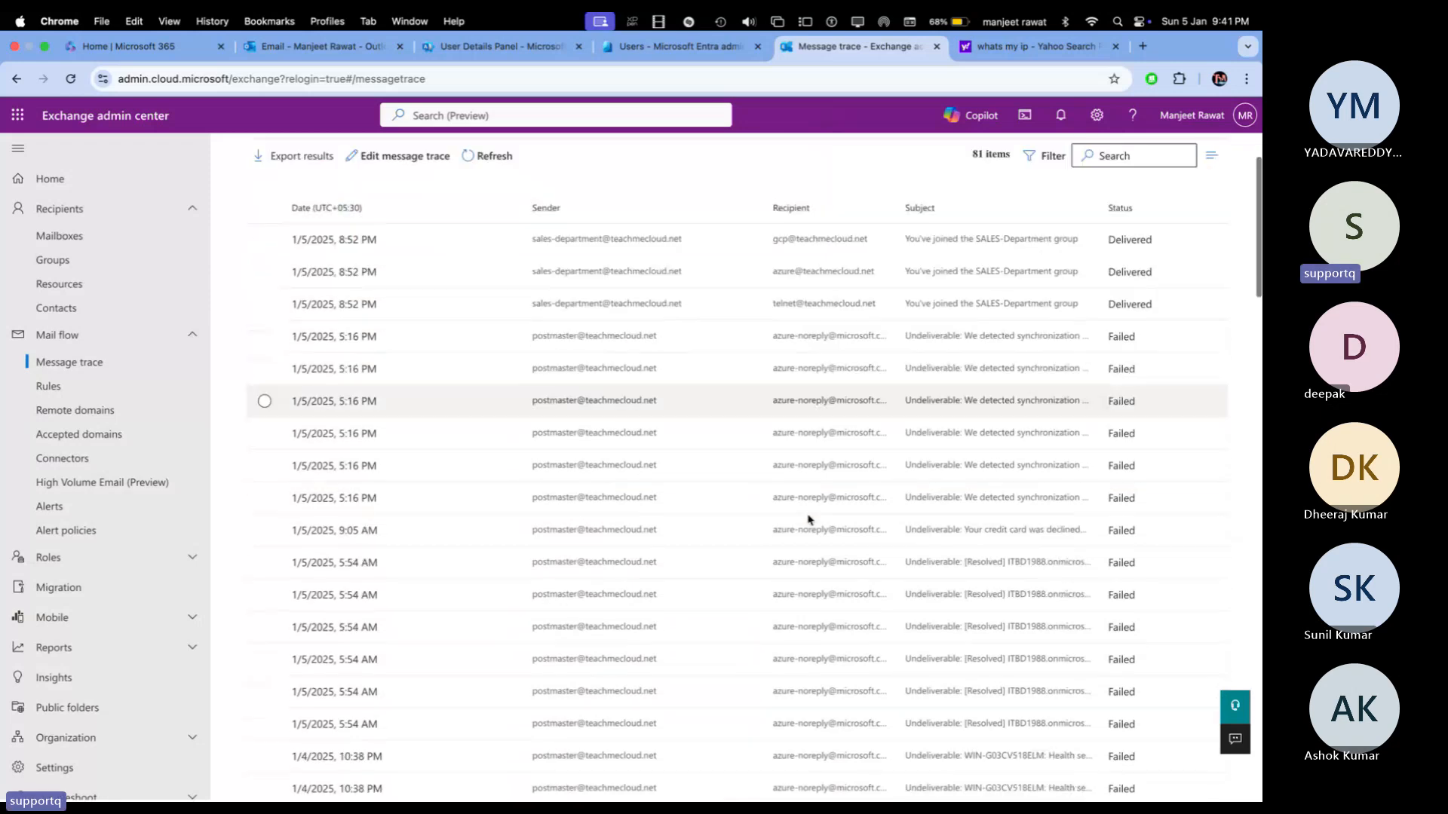
scroll(809, 518, "down", 10)
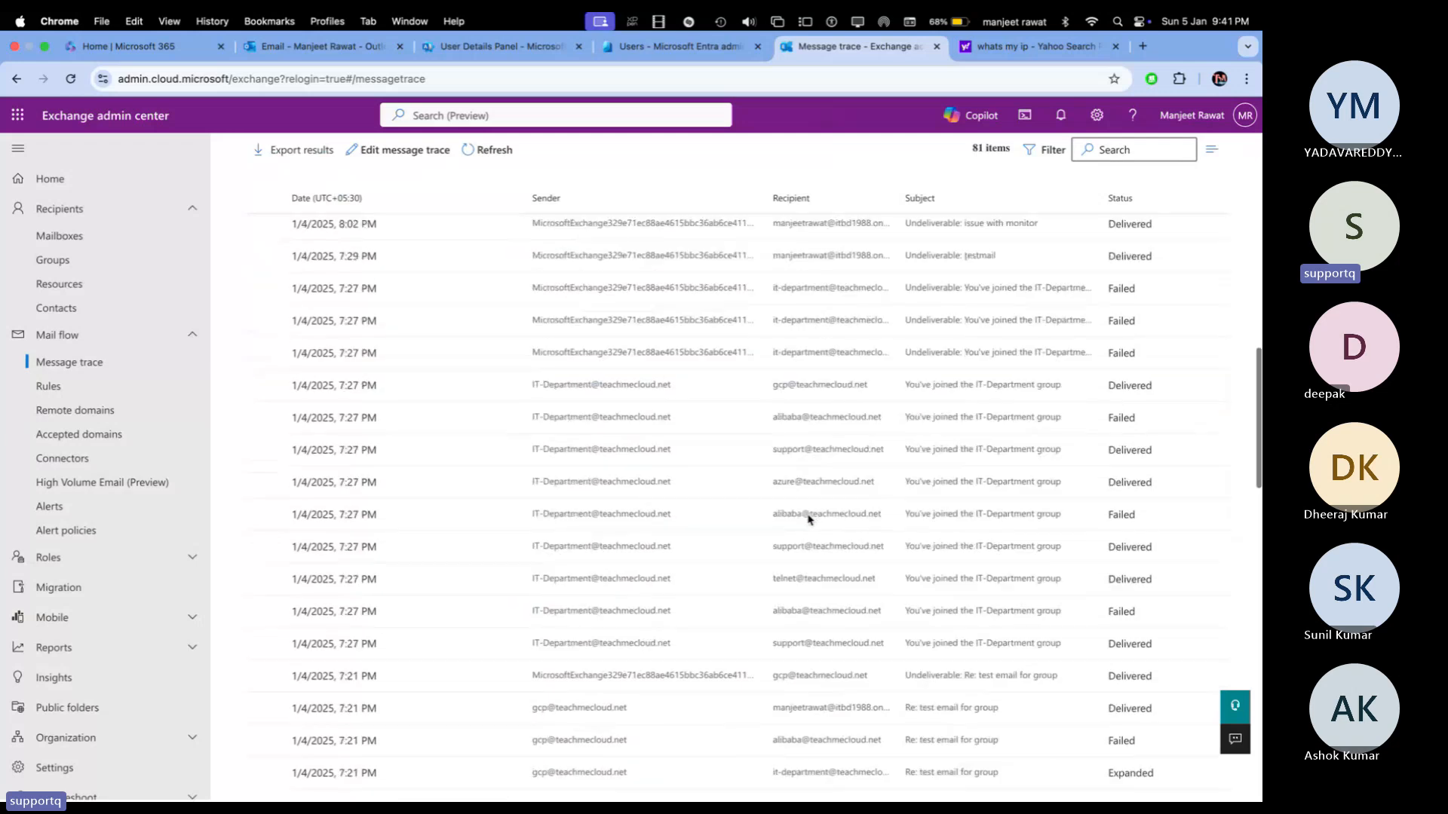
scroll(808, 385, "down", 2)
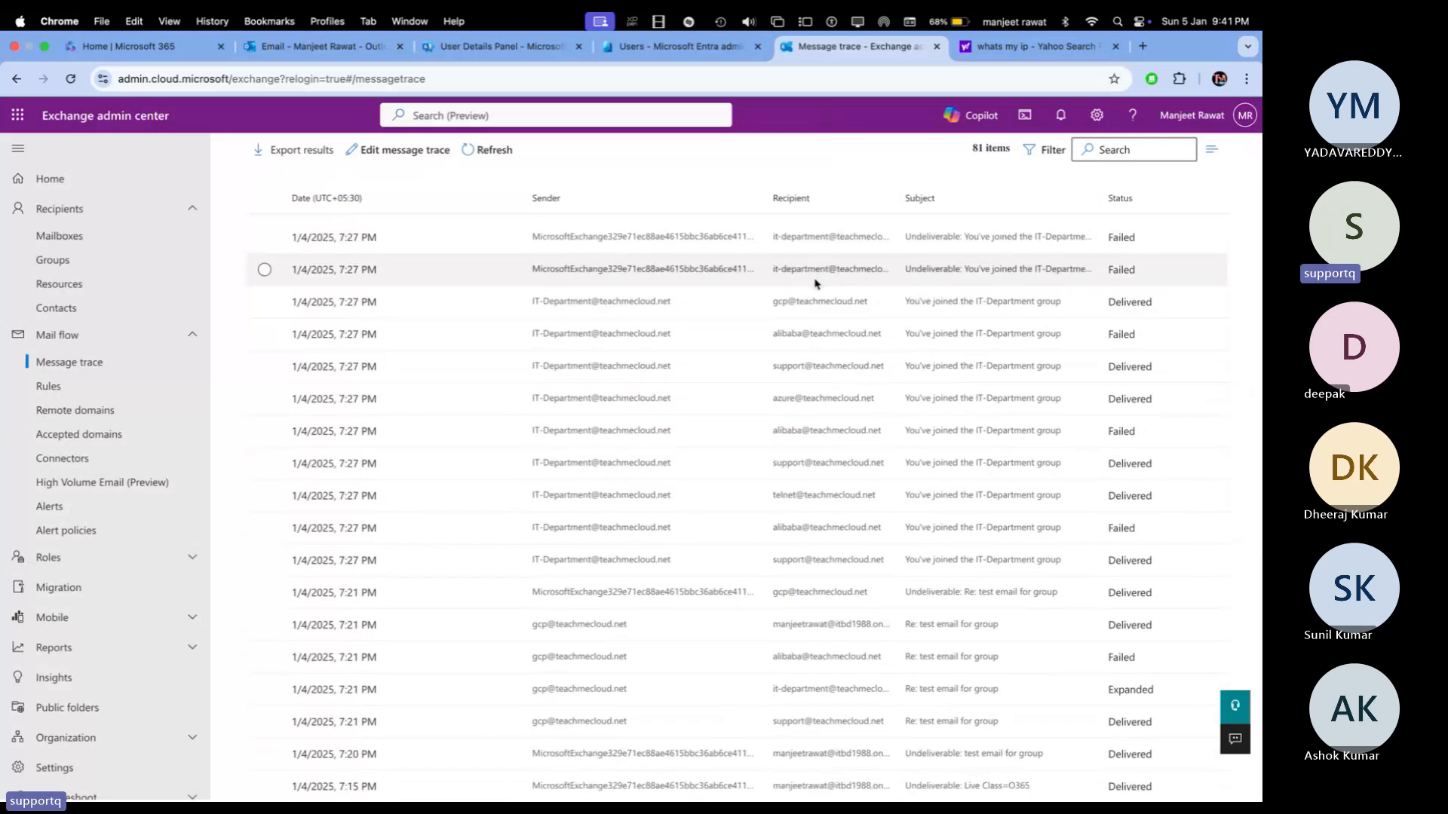
scroll(815, 283, "down", 15)
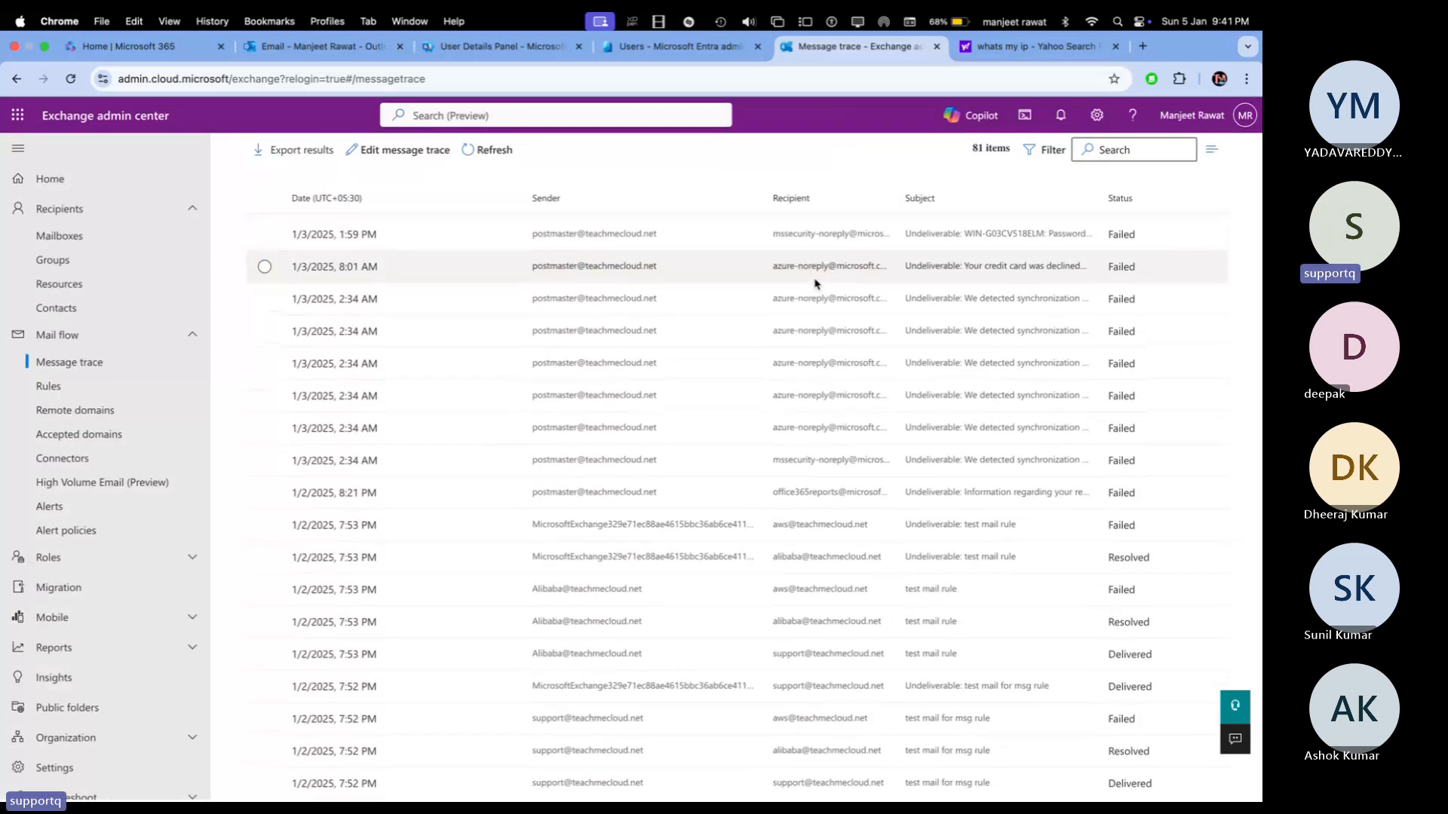
scroll(326, 790, "up", 10)
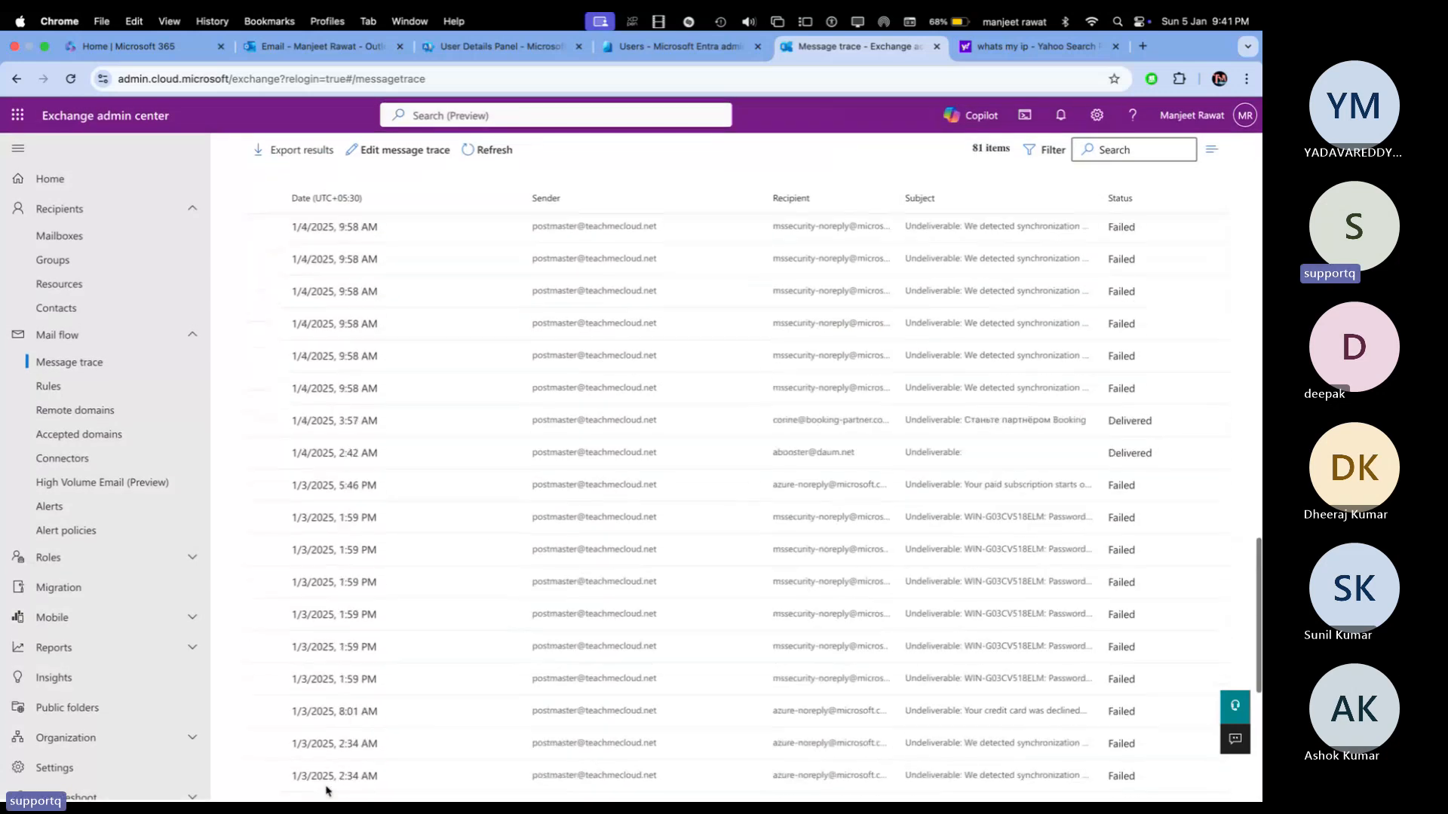
scroll(326, 790, "up", 15)
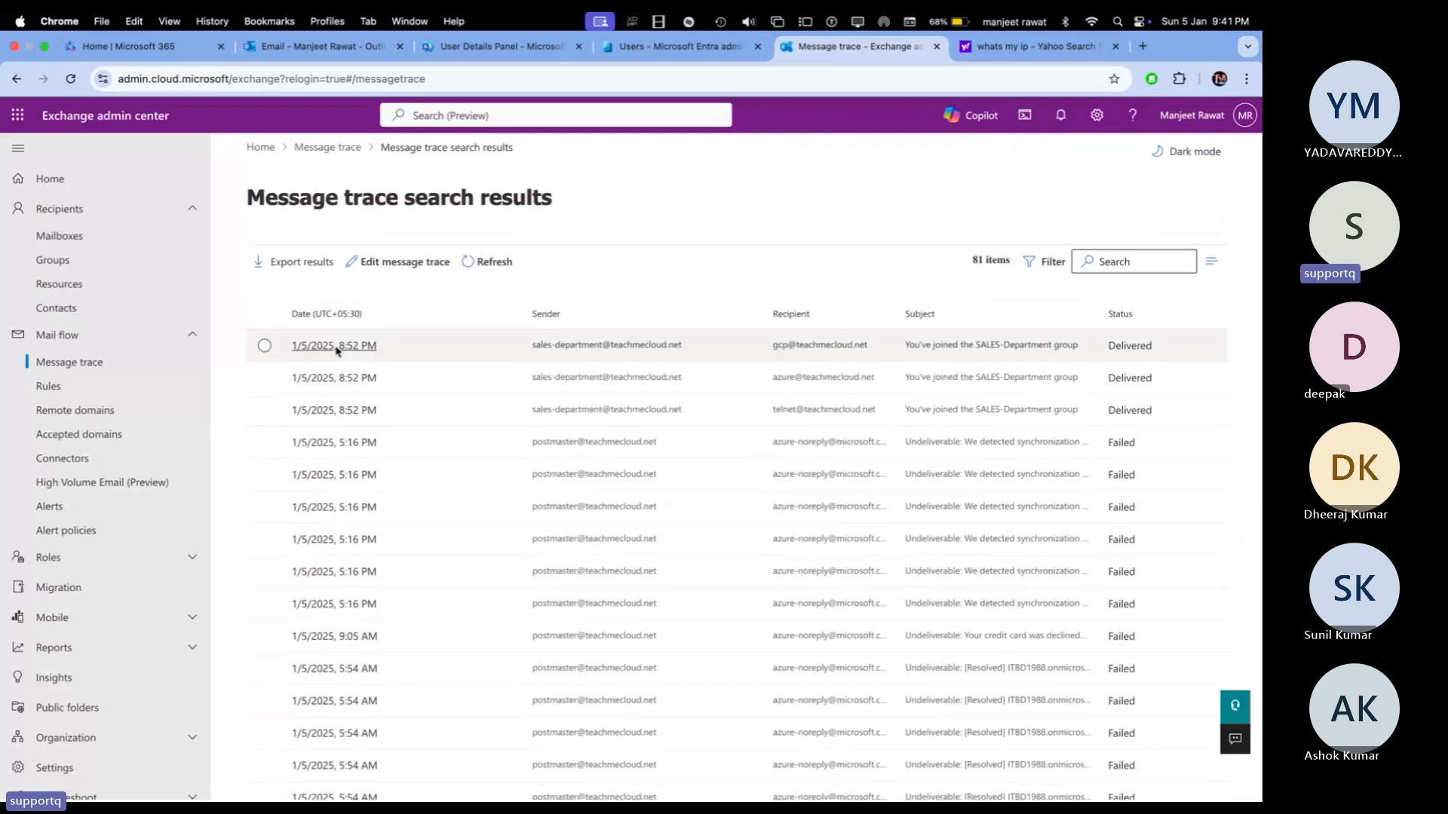
scroll(337, 349, "down", 20)
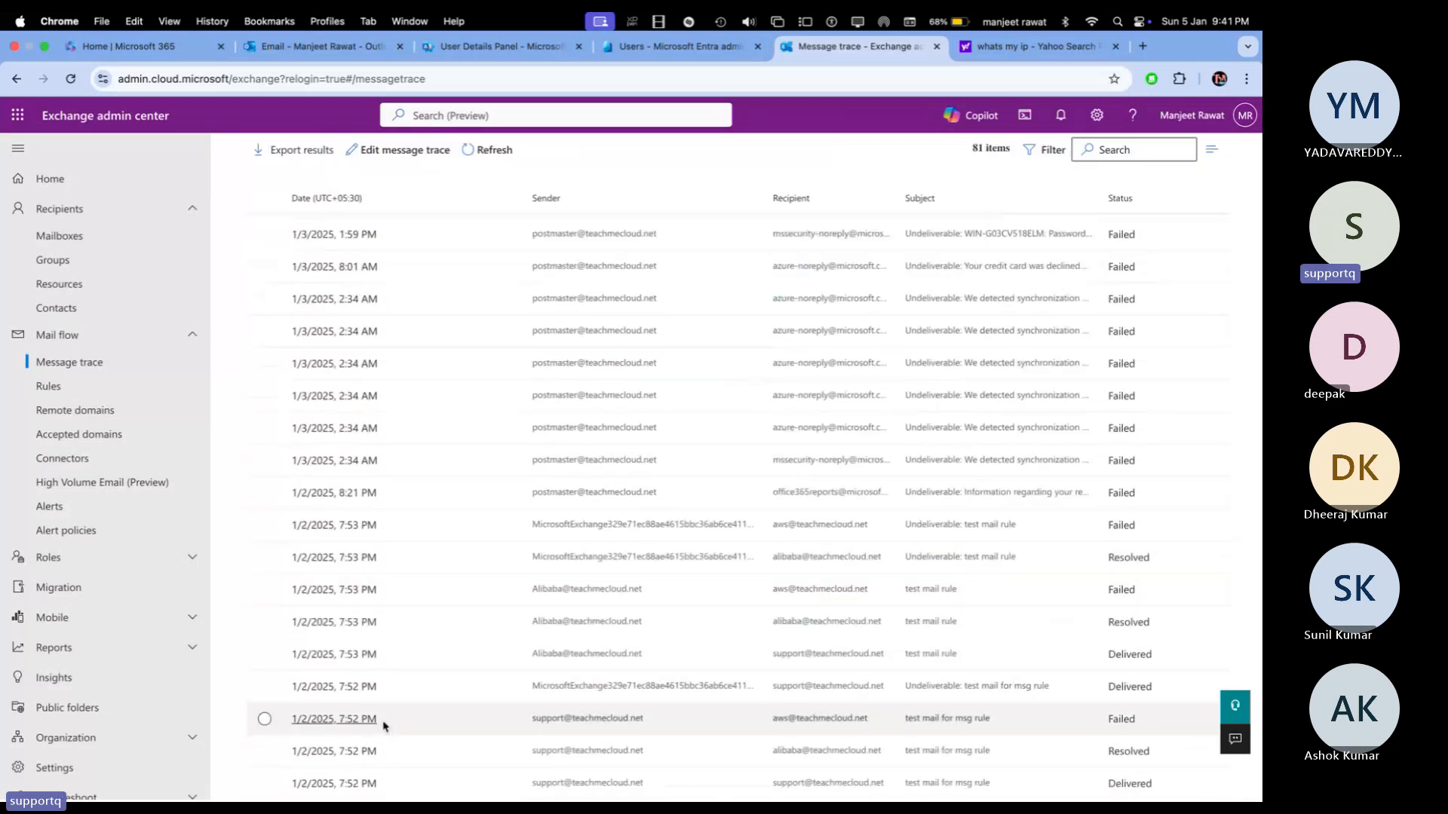
scroll(383, 724, "up", 10)
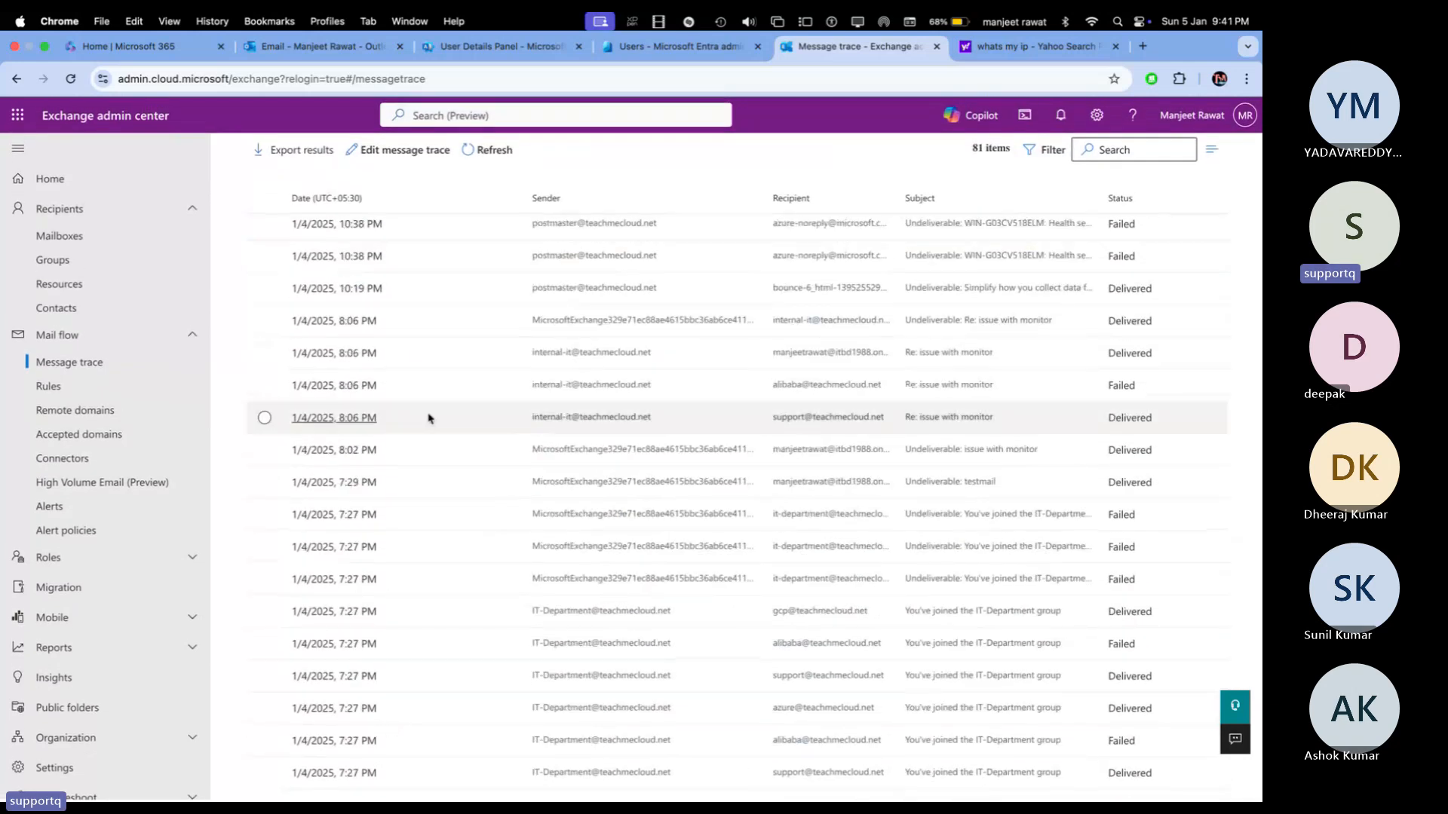
scroll(429, 418, "up", 10)
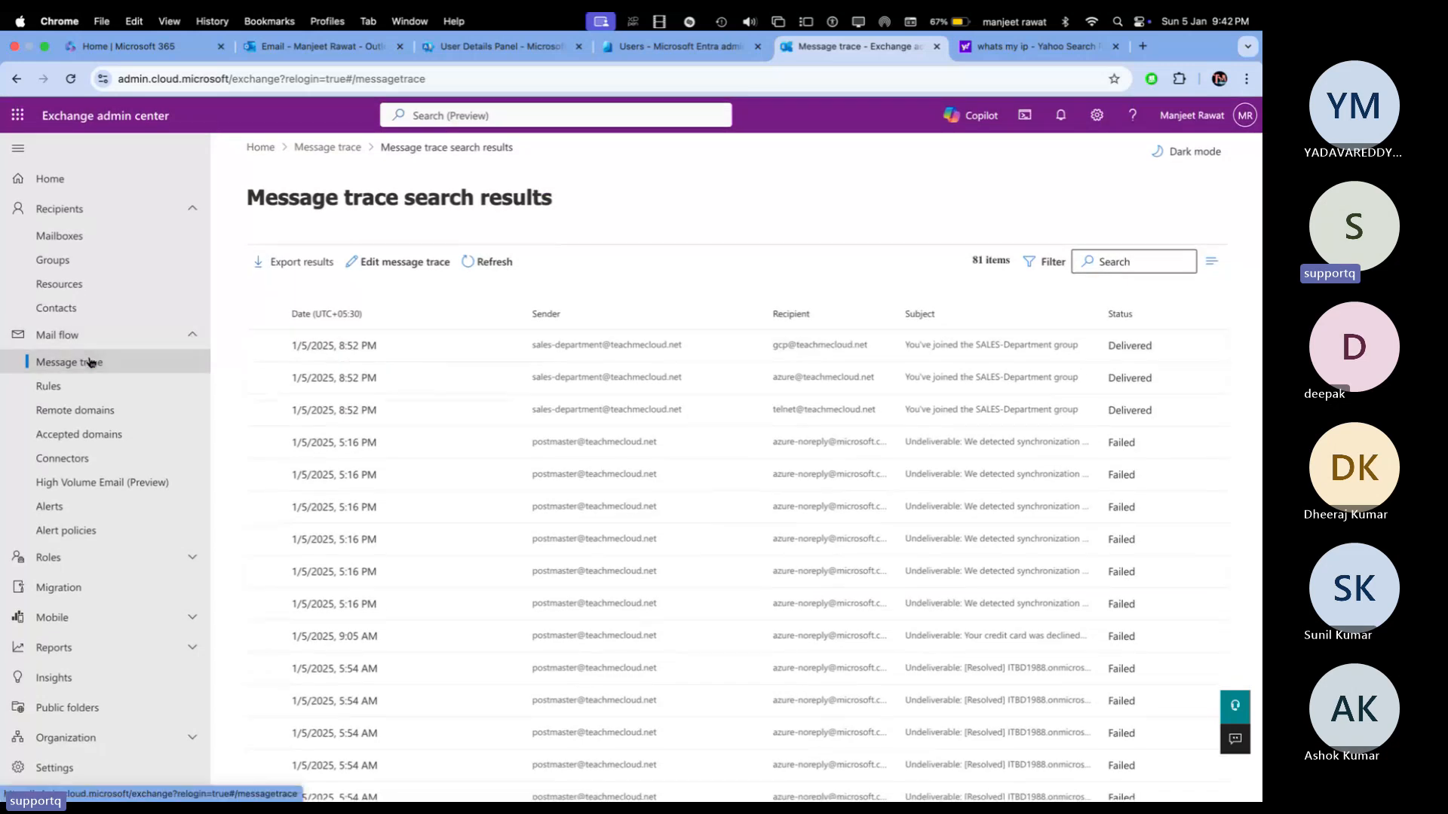
Step: Collapse and re-expand Mail flow, then refresh the message trace search results
left_click(60, 340)
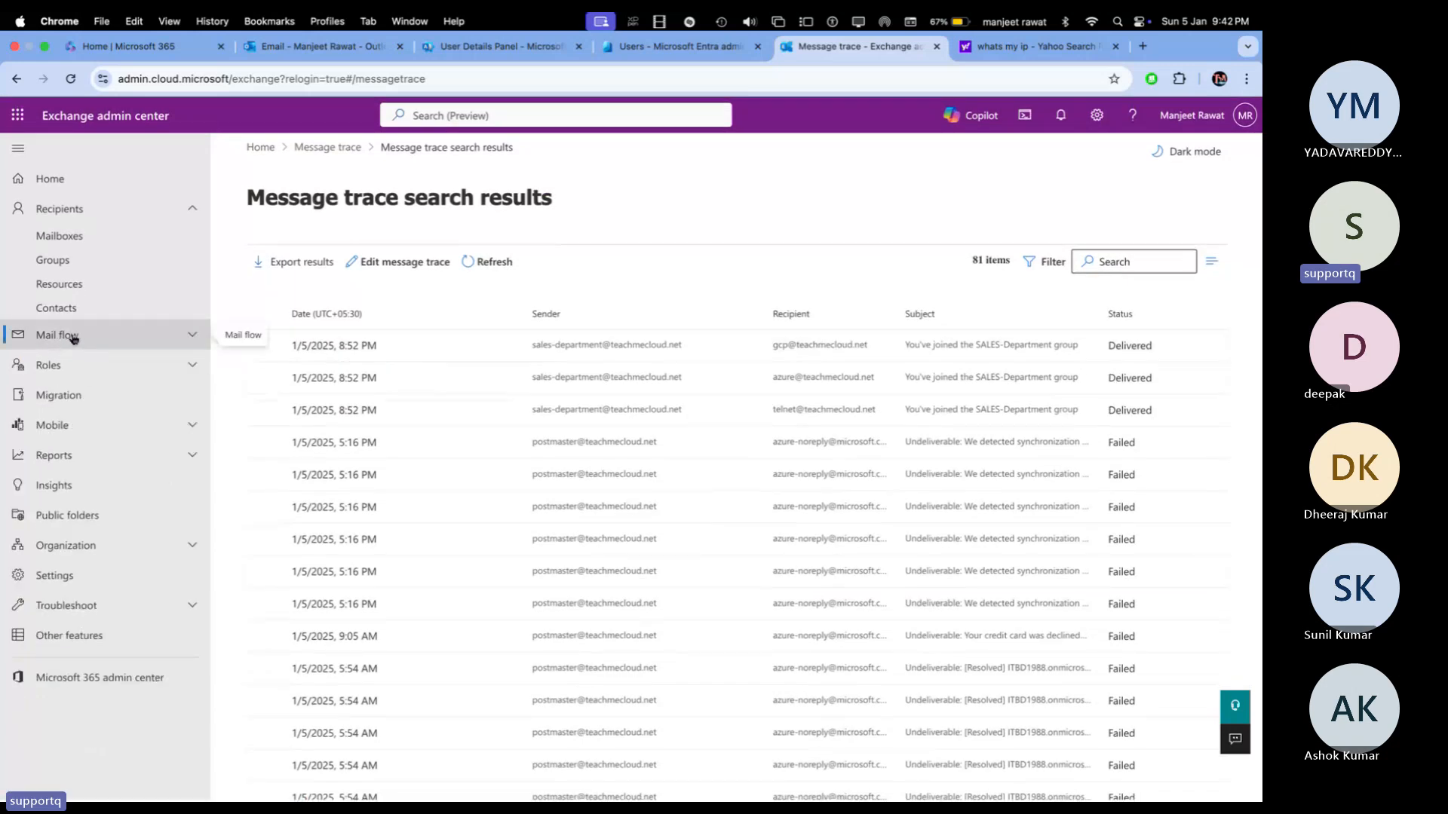
left_click(195, 337)
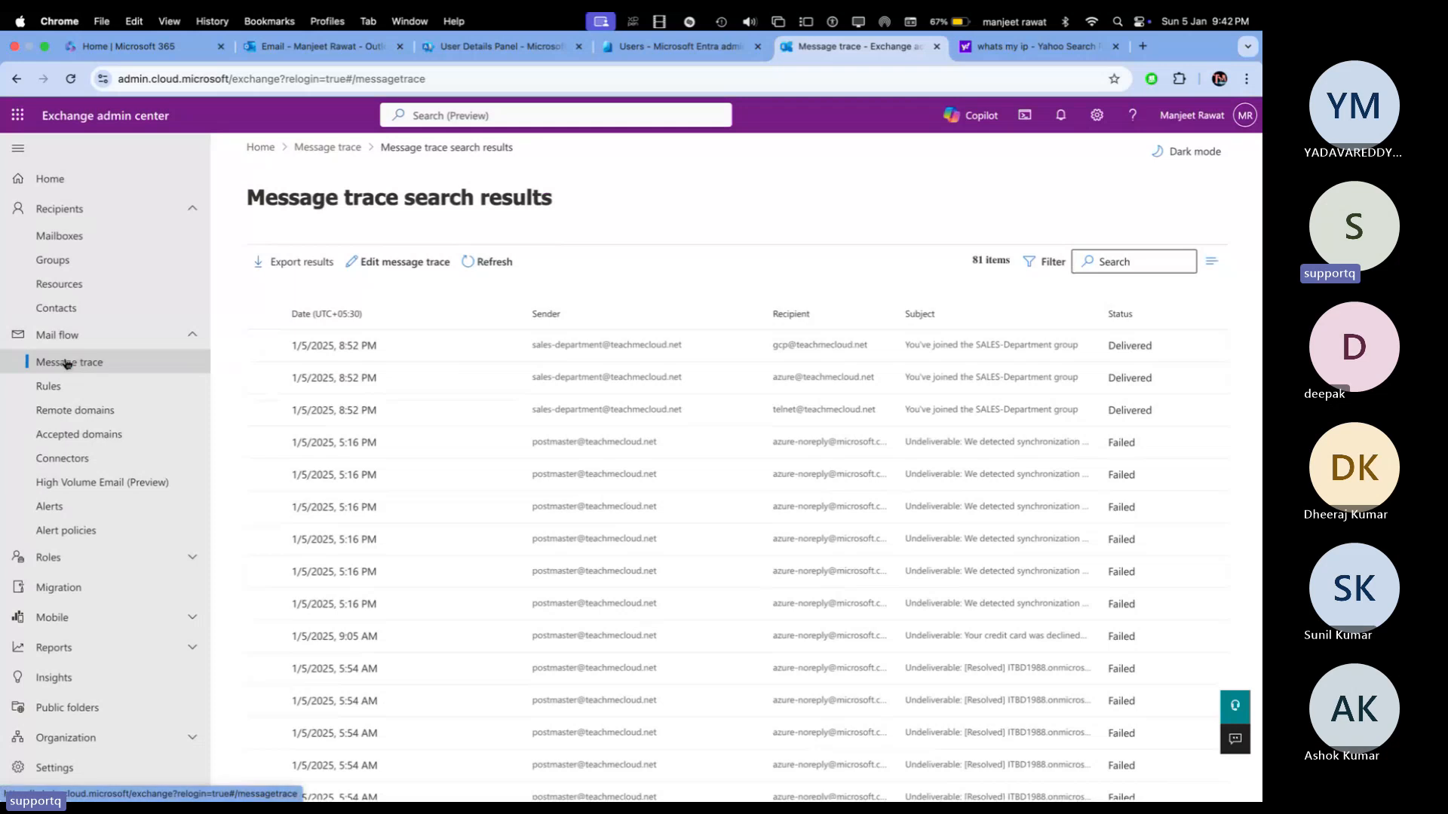
left_click(490, 262)
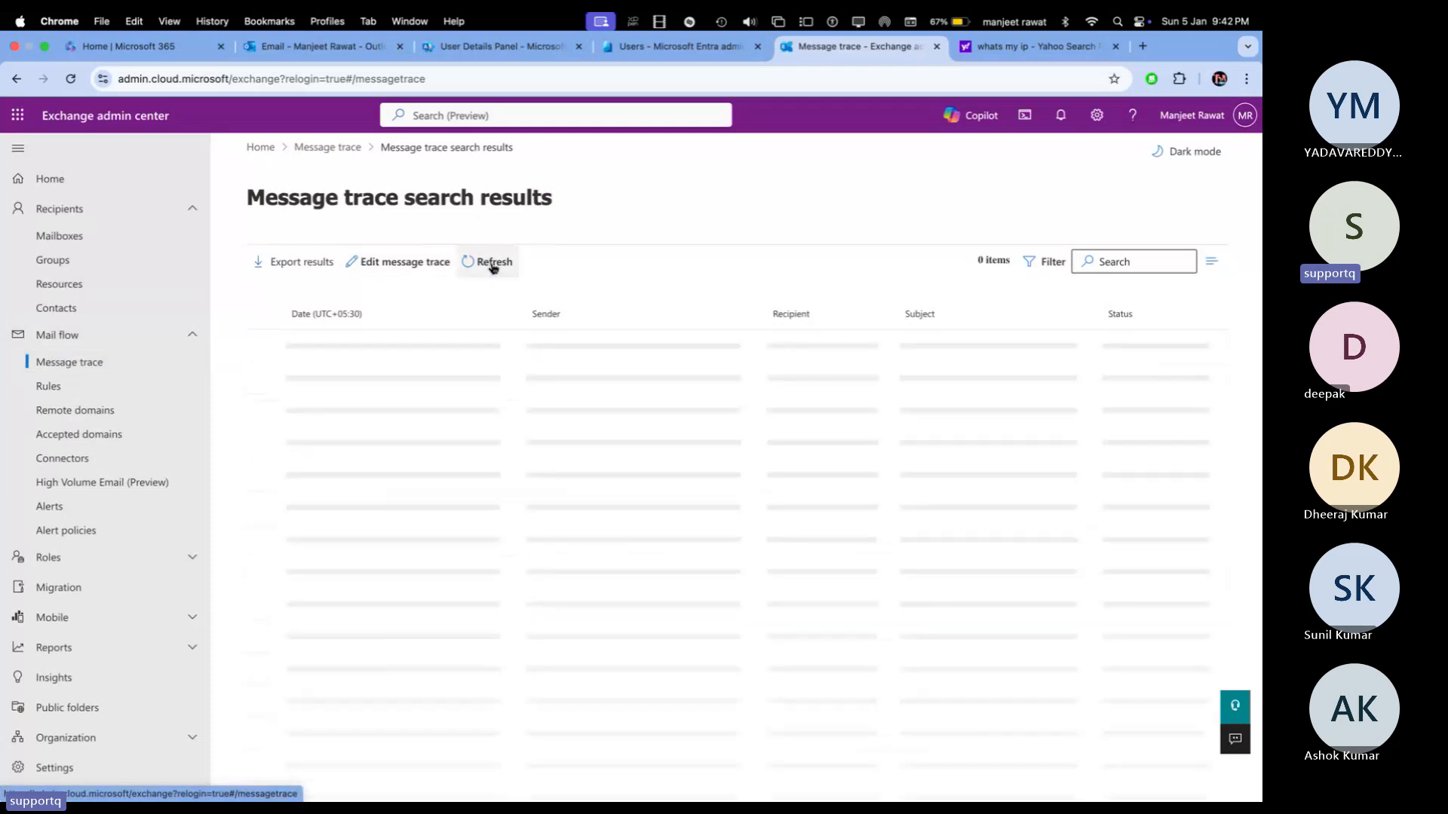
Step: Start a new message trace from 2025-1-3 to 2025-1-5 21:30 with Summary report
left_click(324, 148)
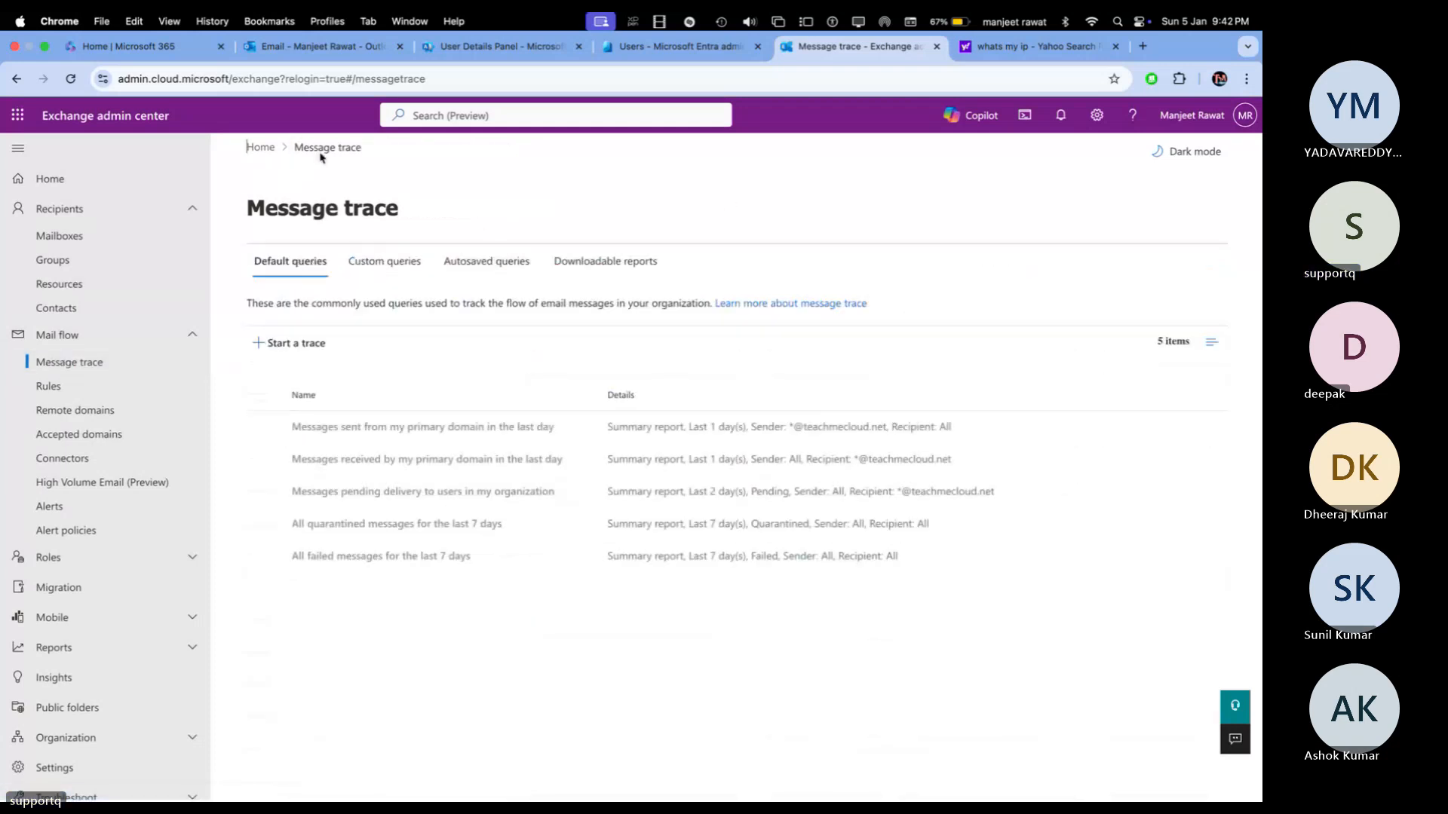
left_click(276, 348)
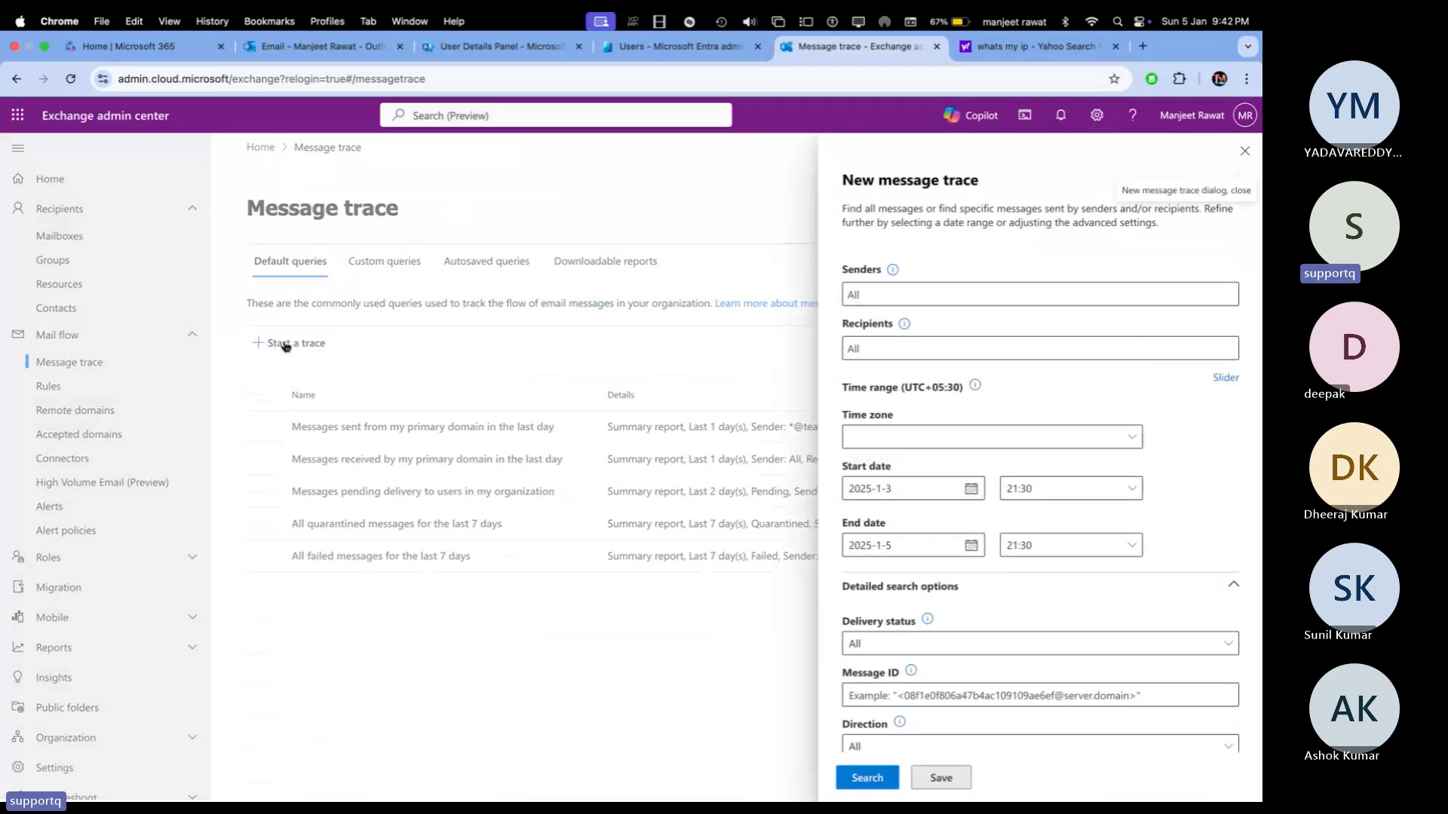
scroll(1014, 344, "down", 3)
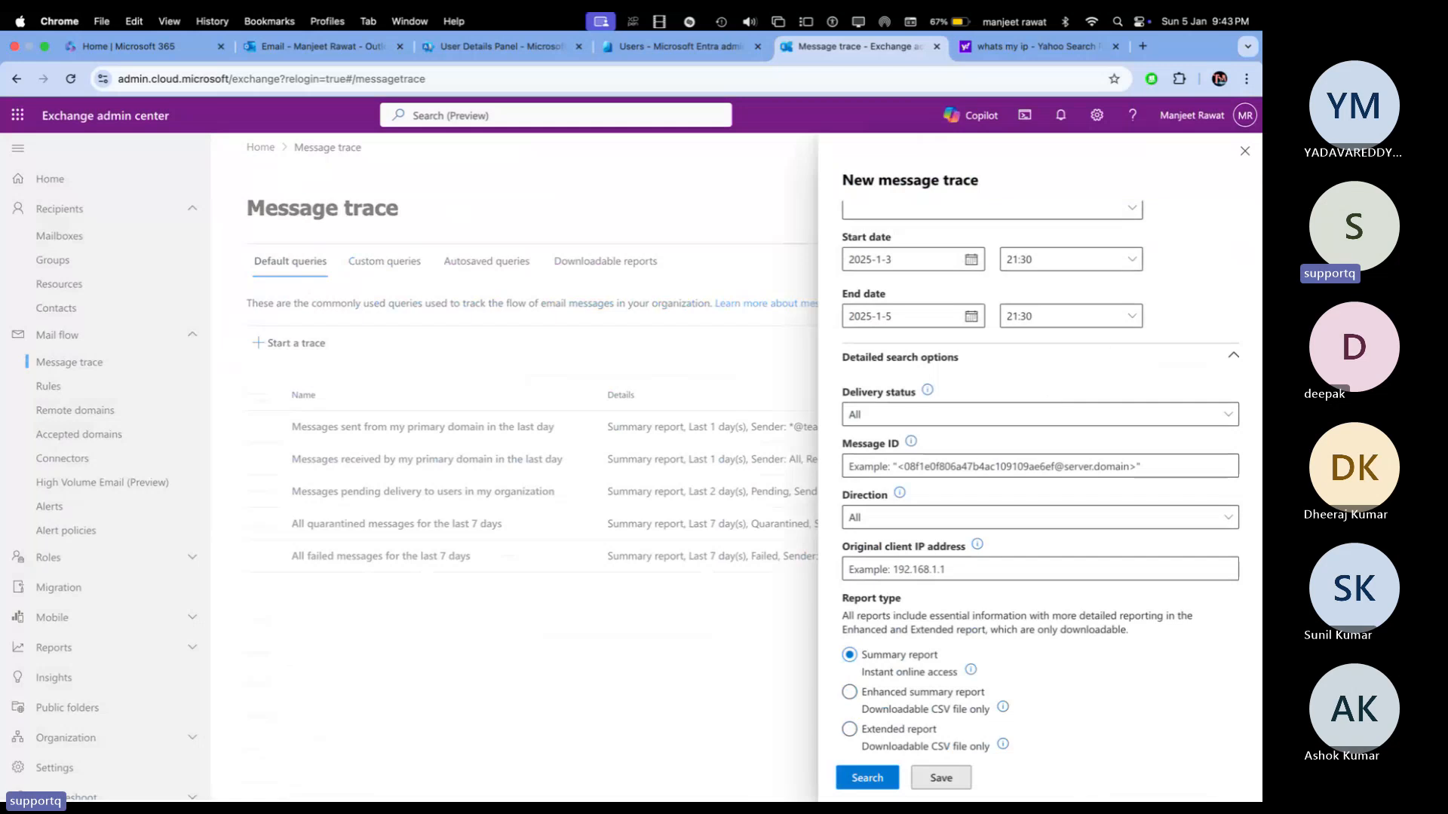
Step: Discard the unfinished new message trace and switch over to the OneNote distribution-list diagram
left_click(1245, 154)
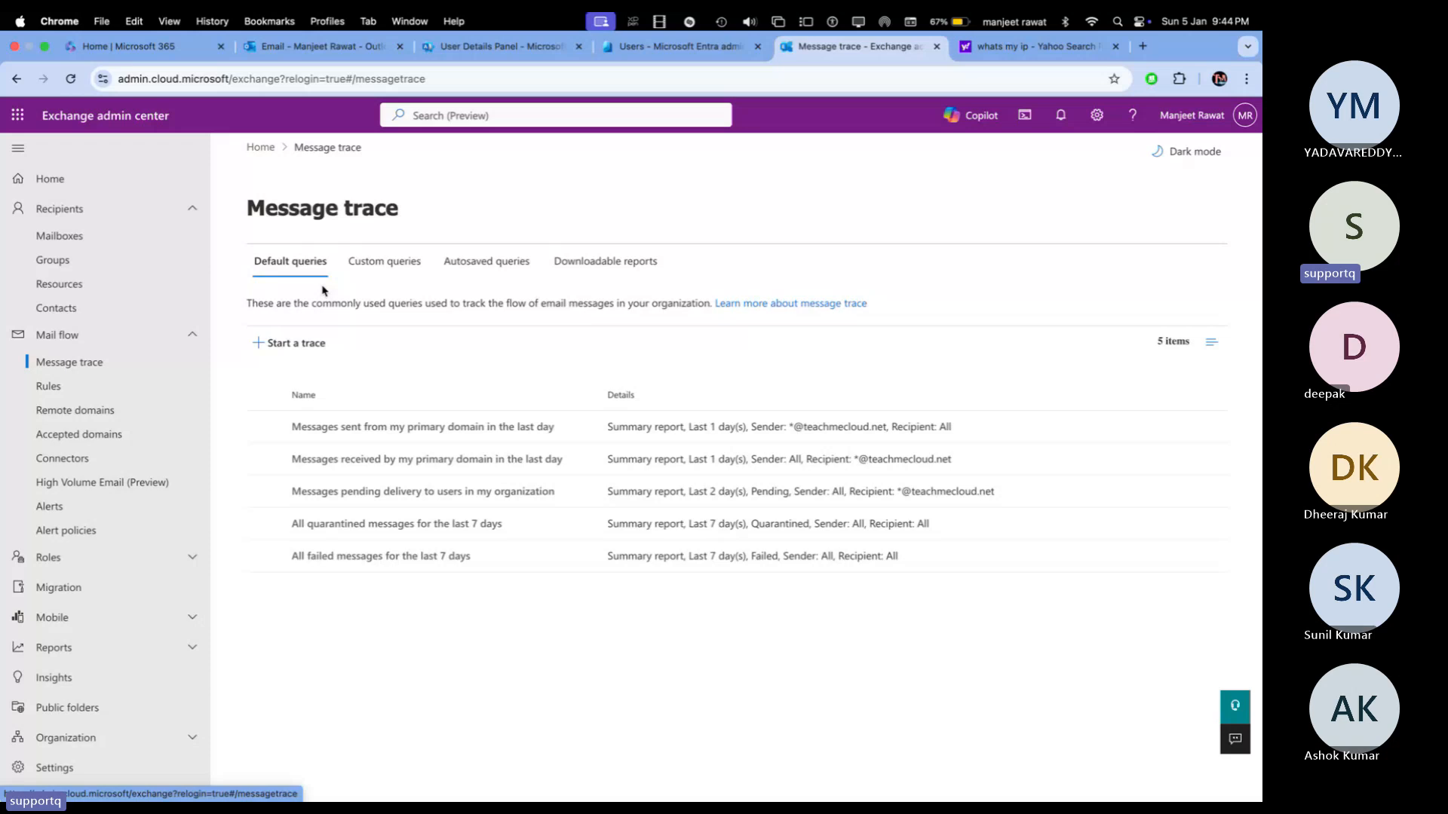
left_click(179, 558)
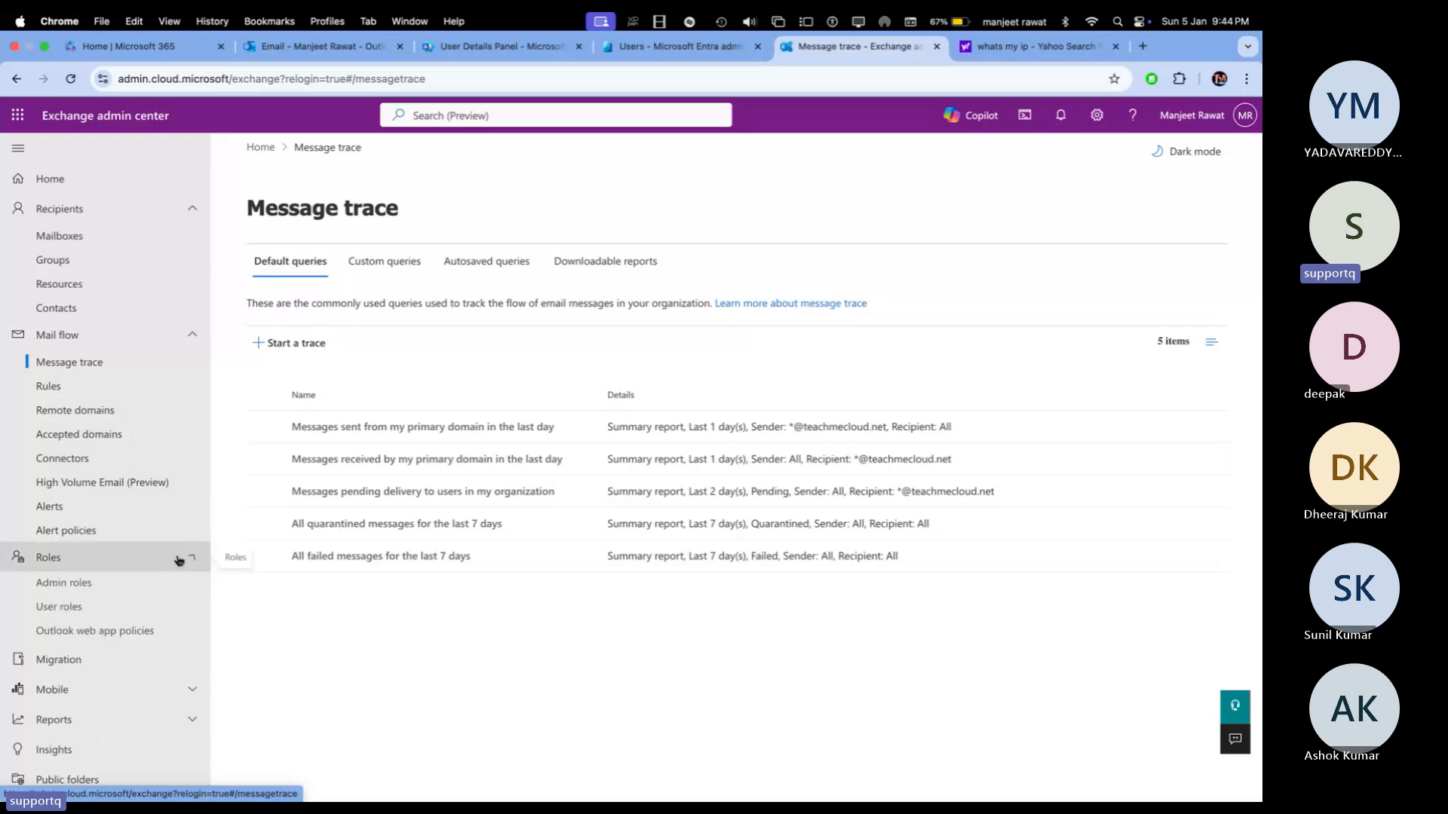
left_click(179, 558)
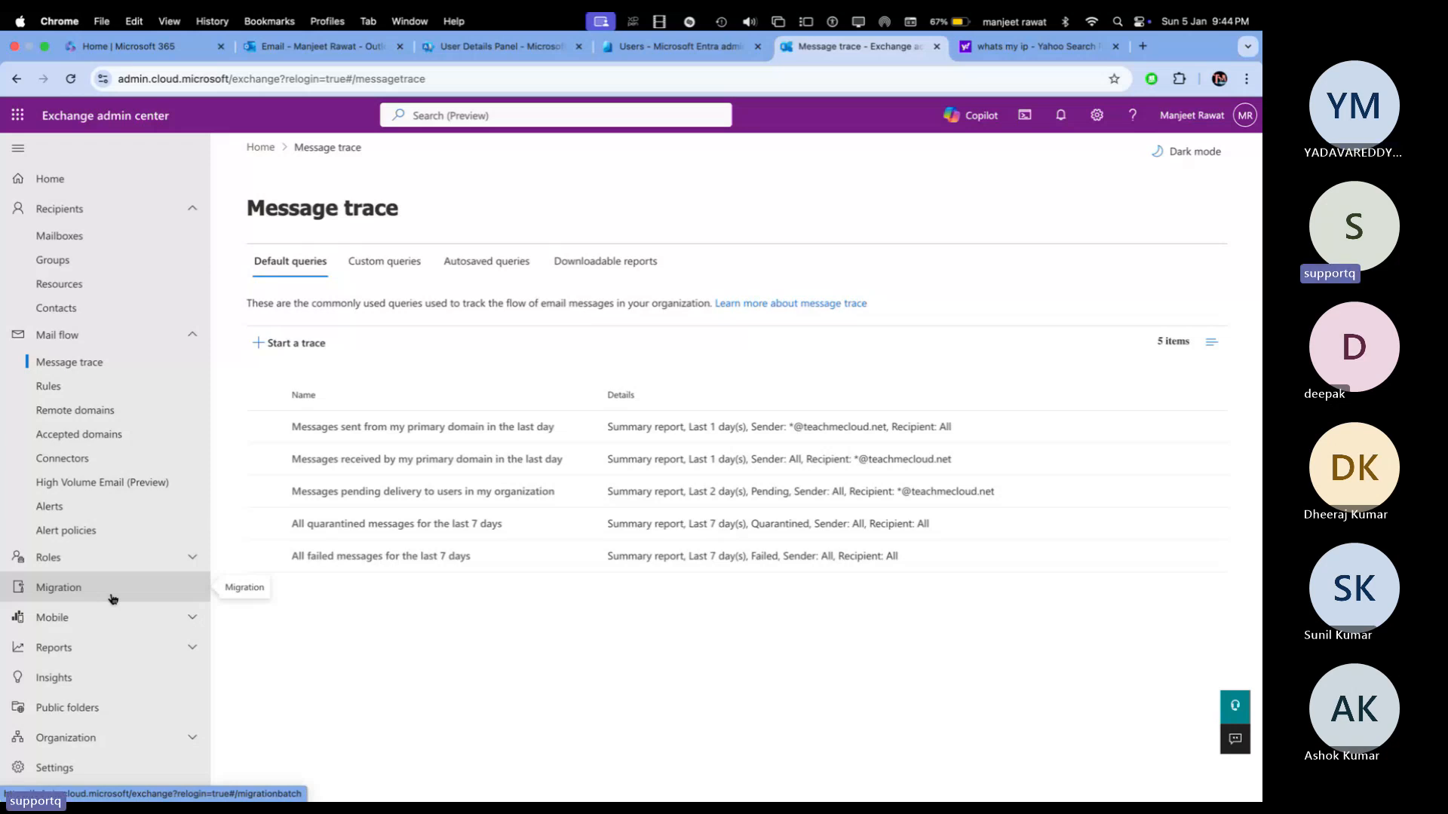
key("super+Tab")
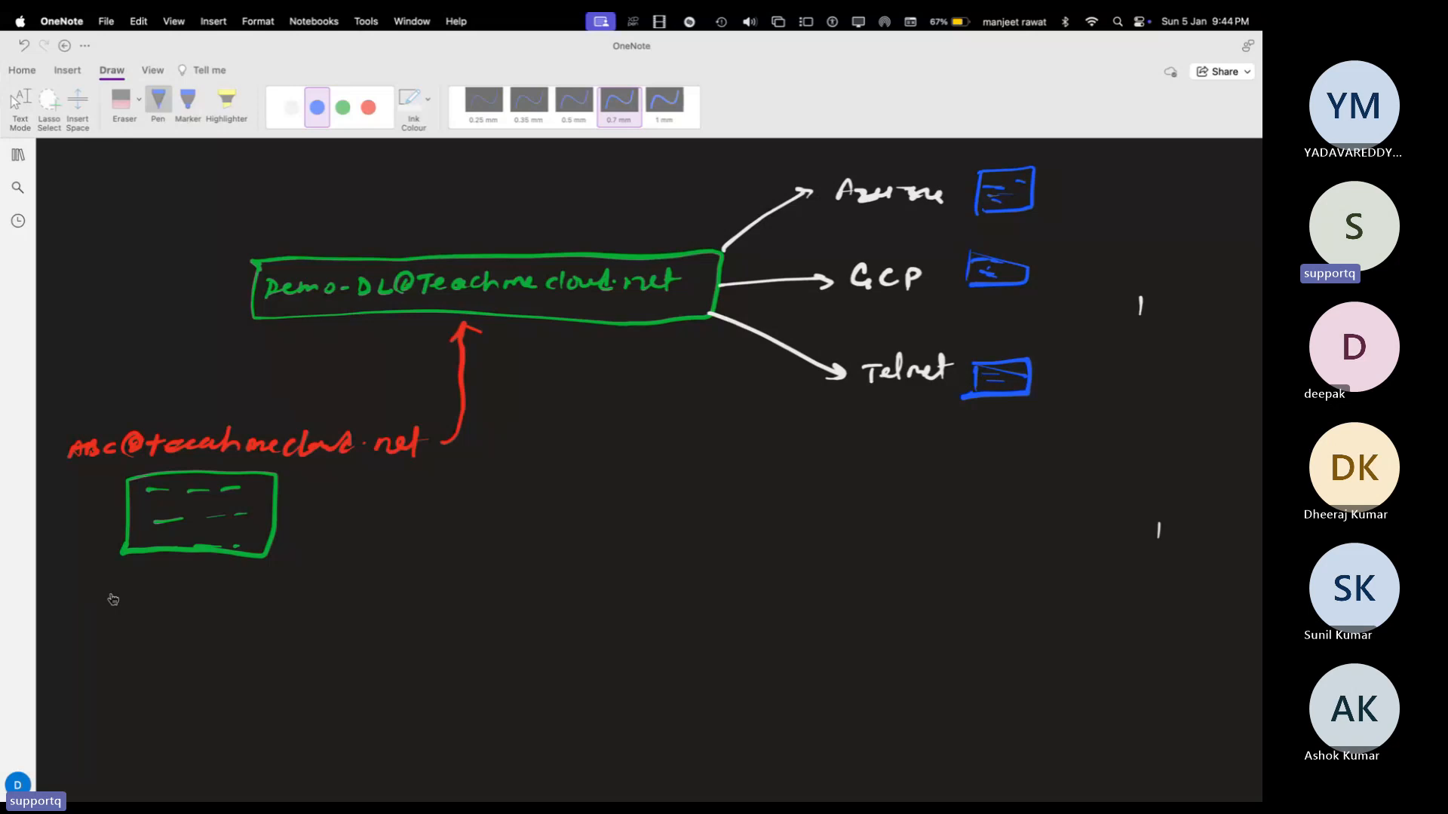
Step: Present the distribution-list diagram branching to Azure, GCP and Telnet, then return to Exchange
key("super+Tab")
key("super+Tab")
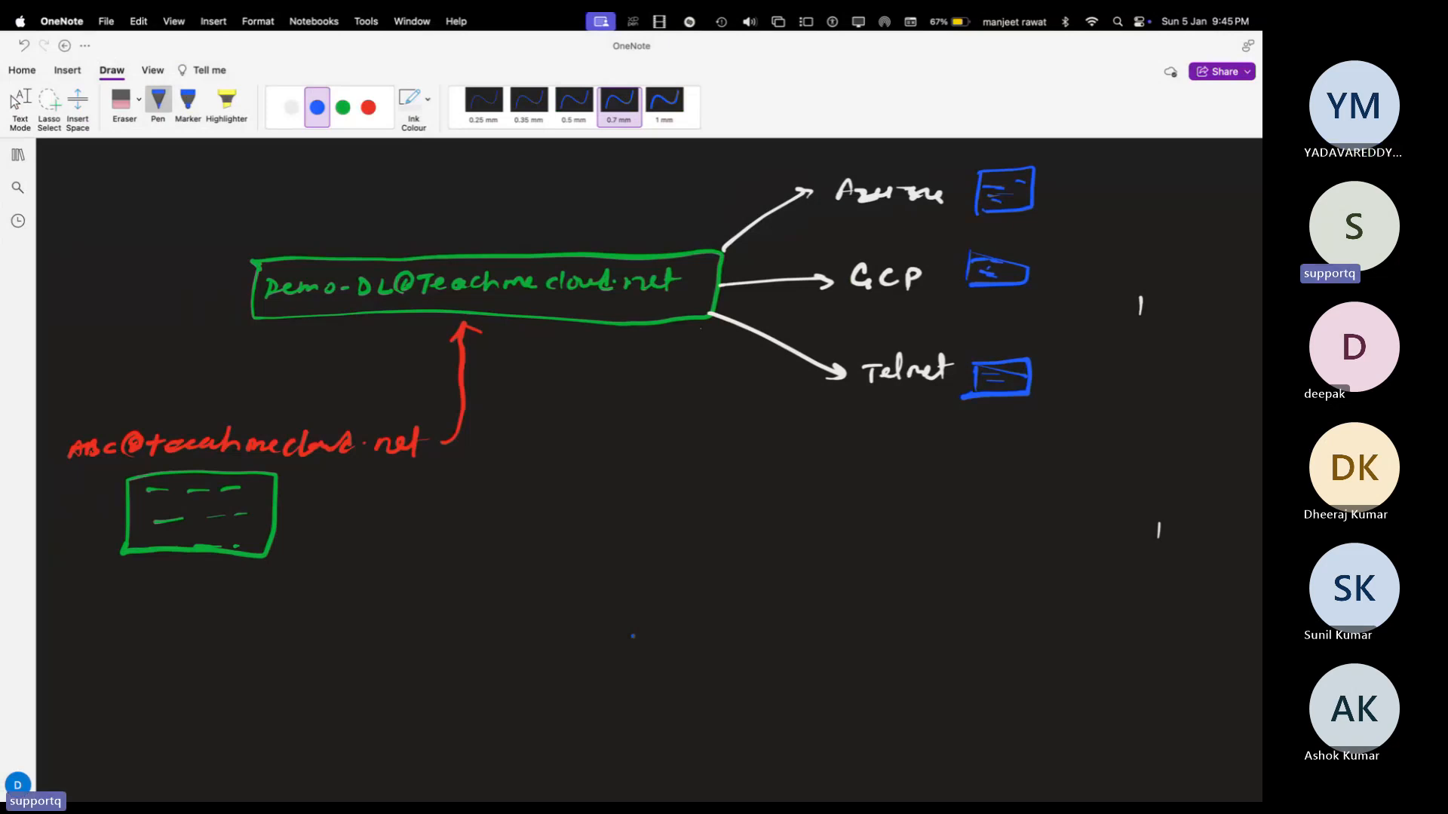
Step: Back in Exchange admin center, open the empty Migration batches page (0 items)
key("super+Tab")
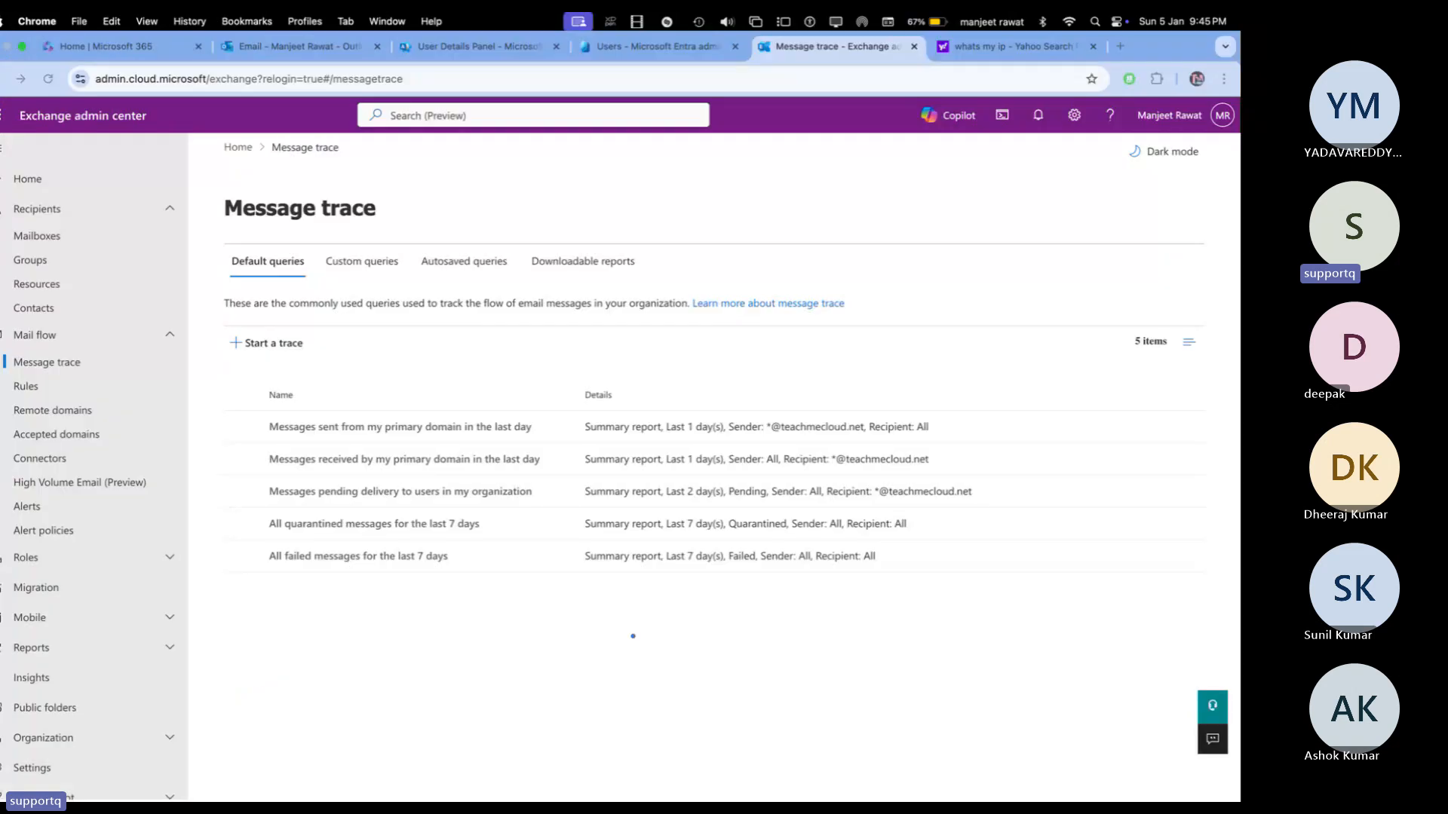
left_click(81, 589)
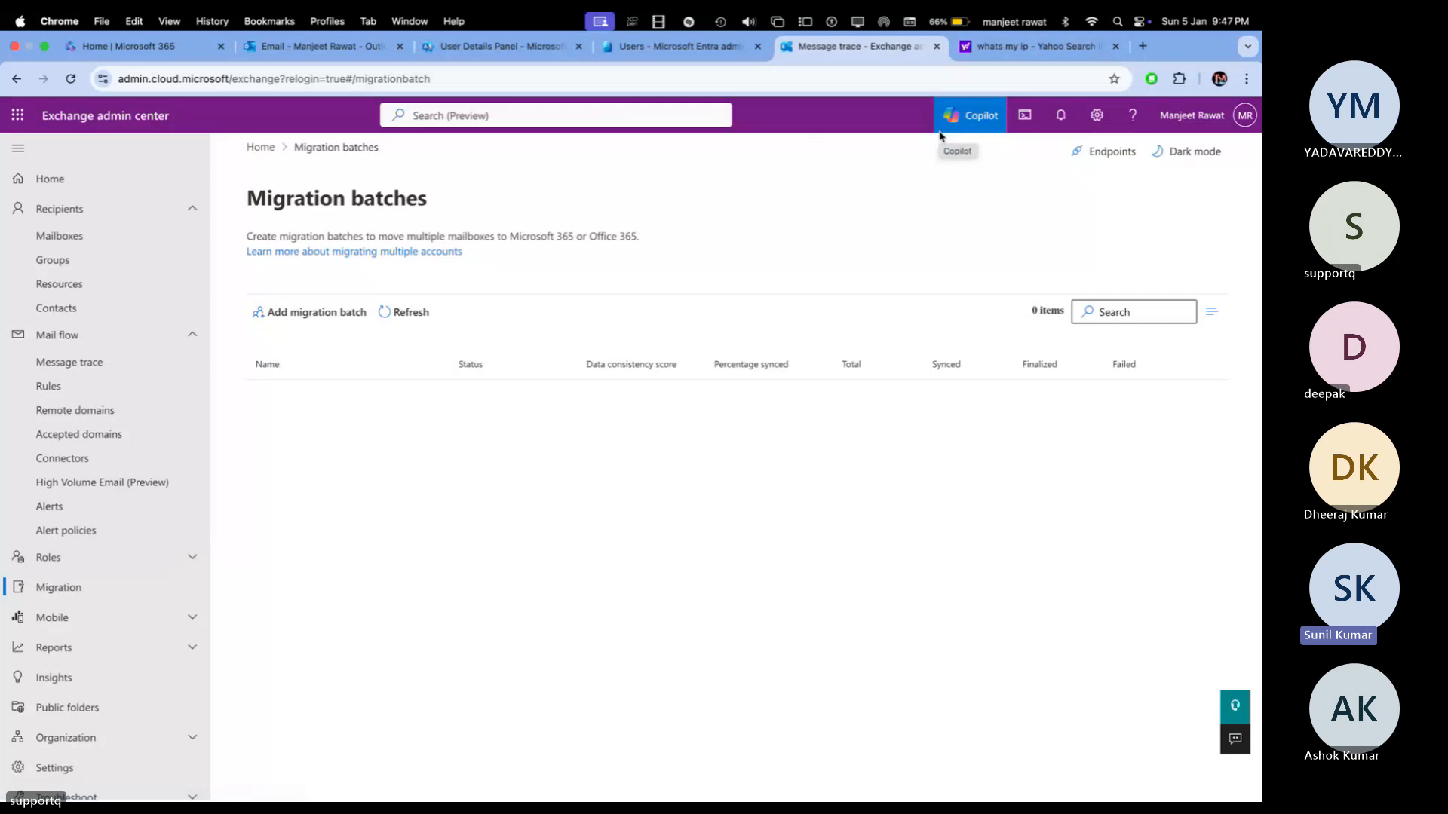
Step: Move past the OneNote diagram to Teams and choose Record and transcribe > Stop recording
key("ctrl+Right")
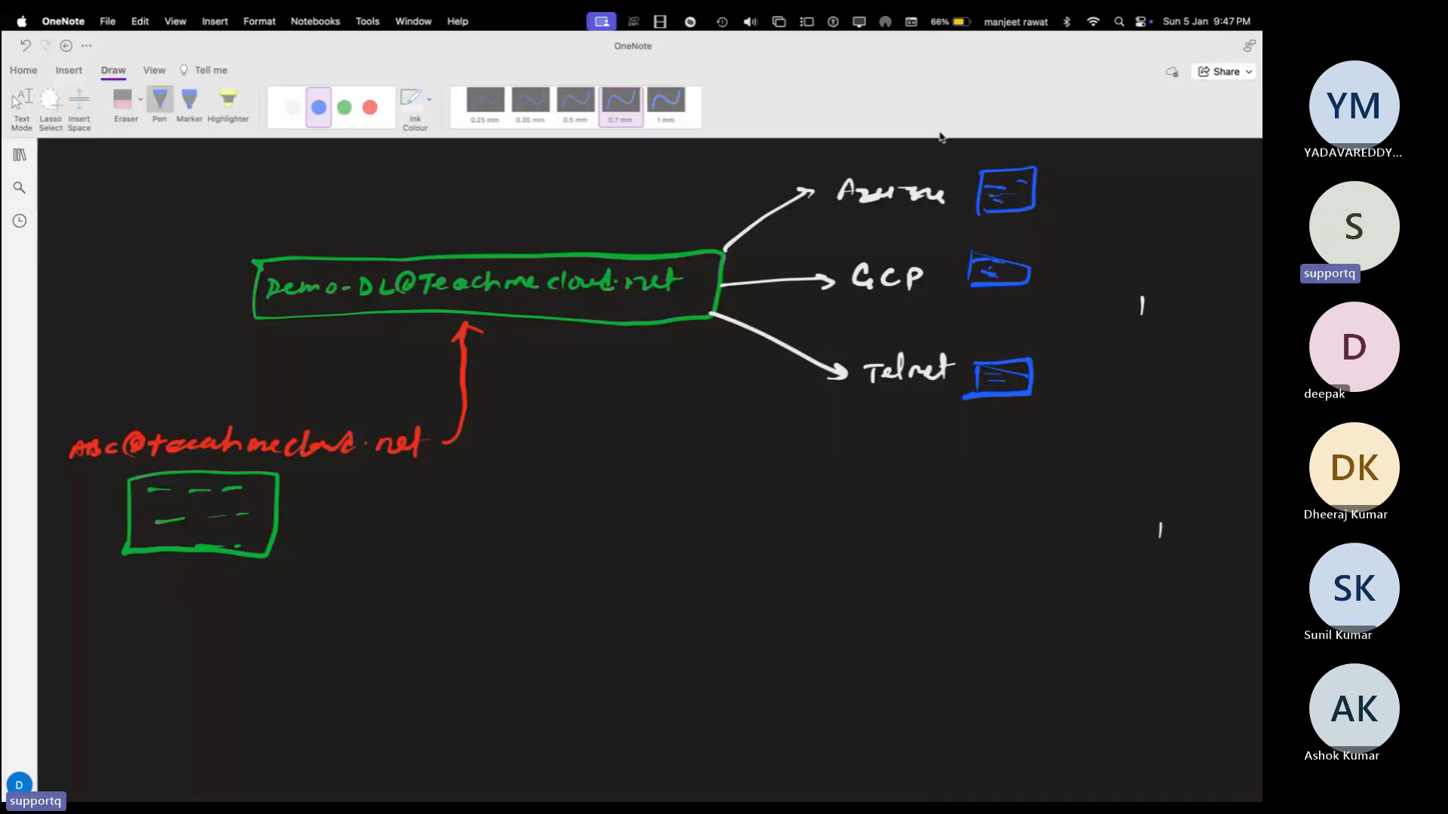
key("ctrl+Right")
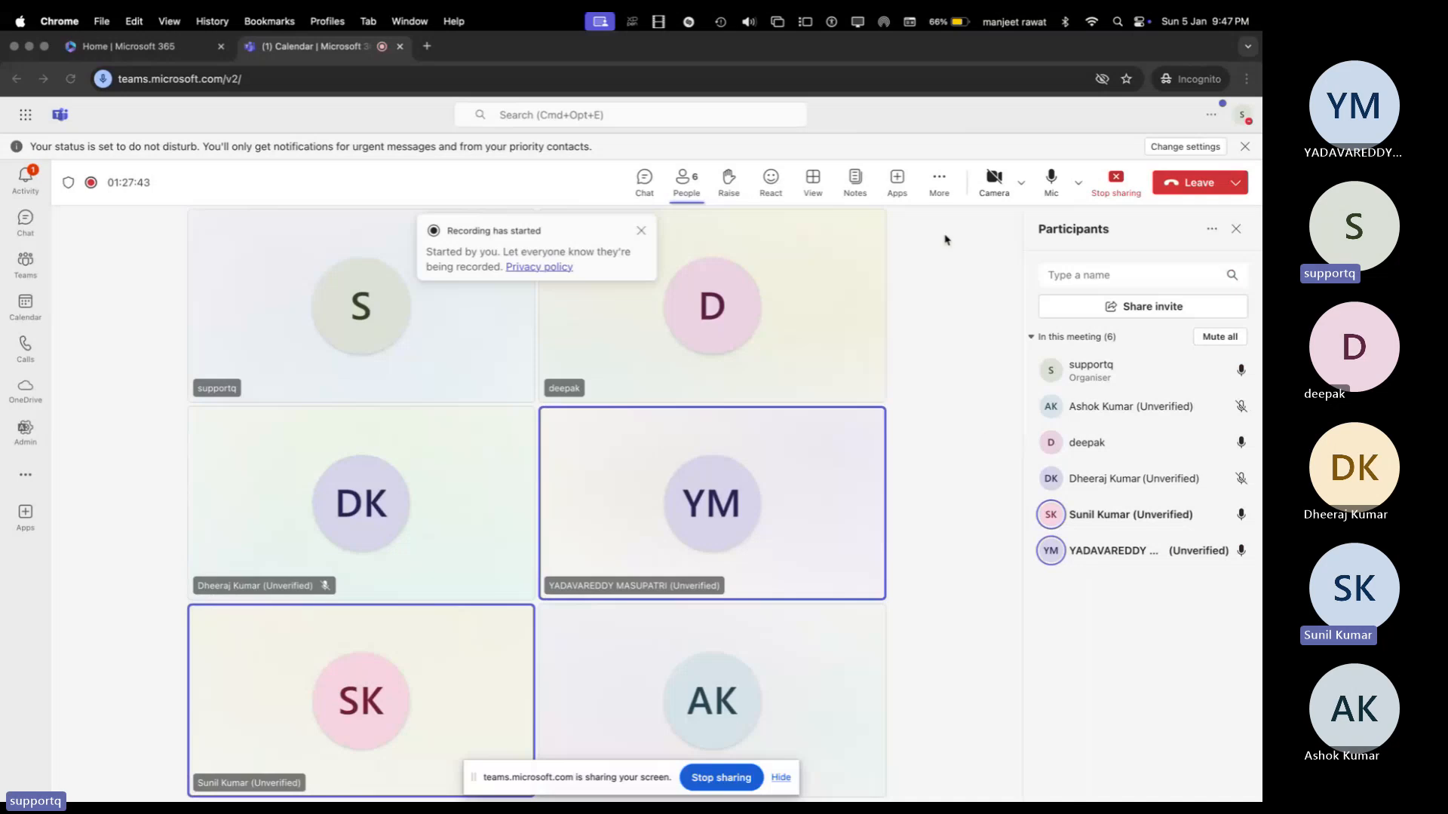
left_click(939, 180)
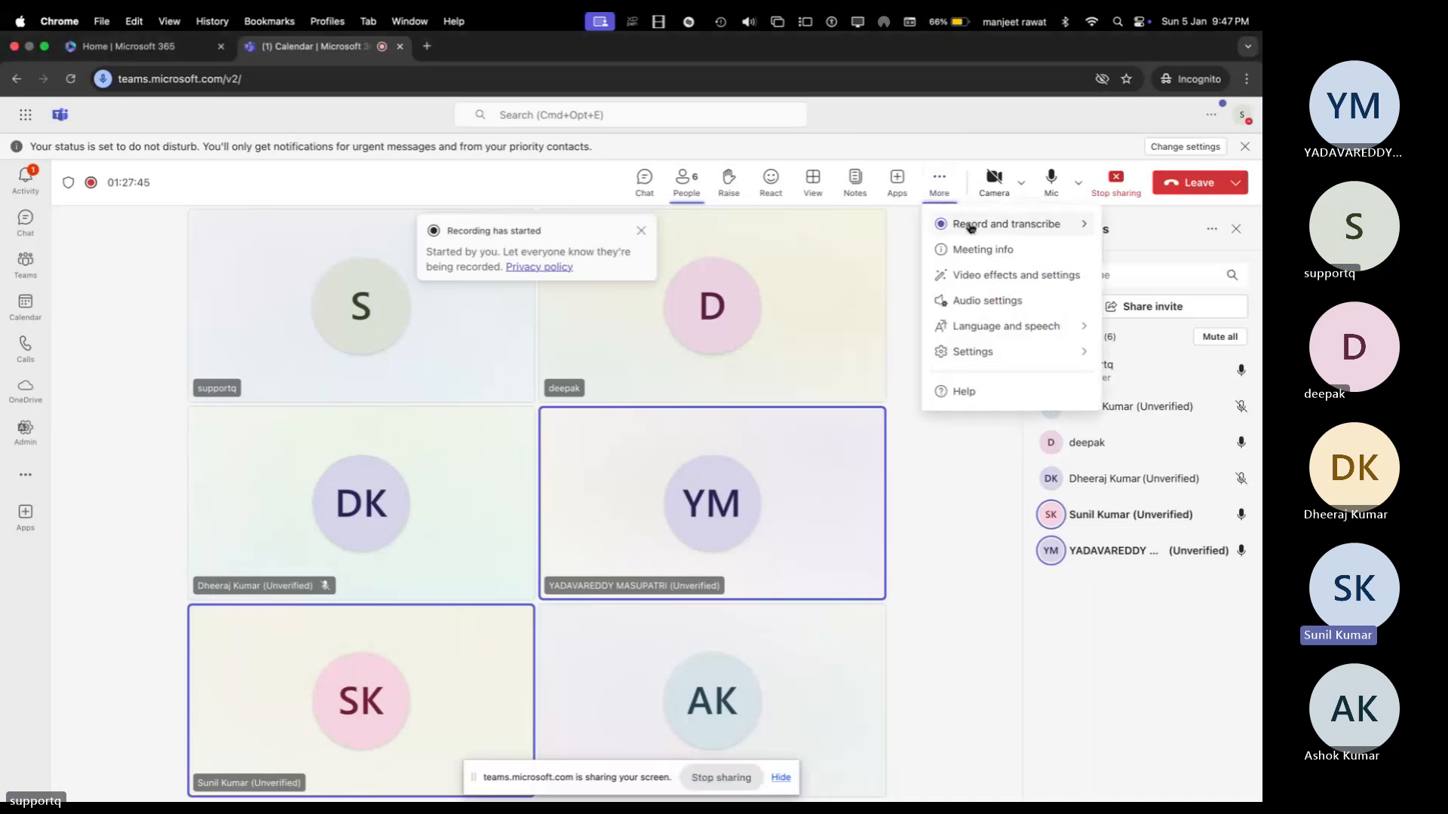
mouse_move(971, 227)
left_click(846, 238)
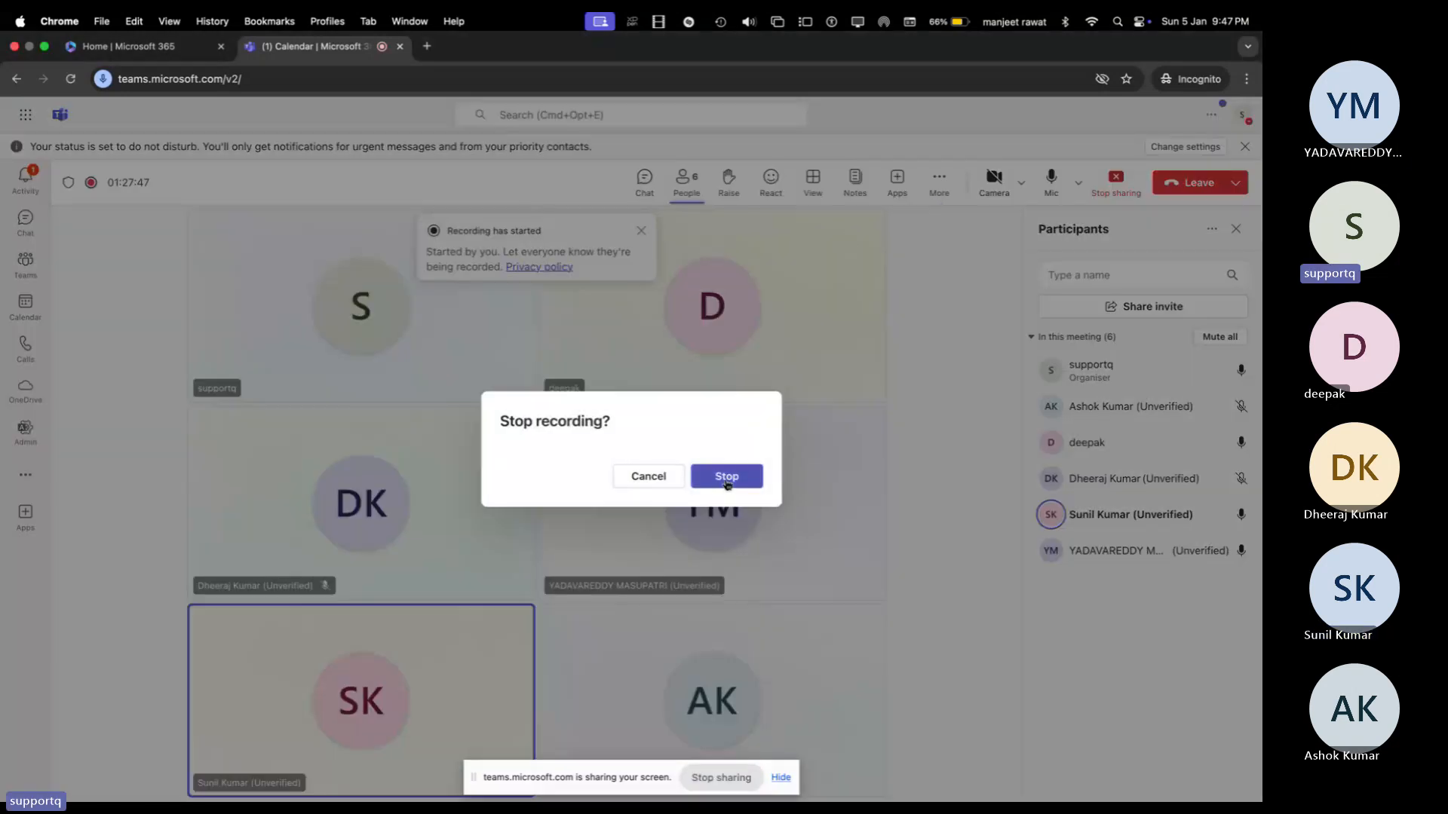